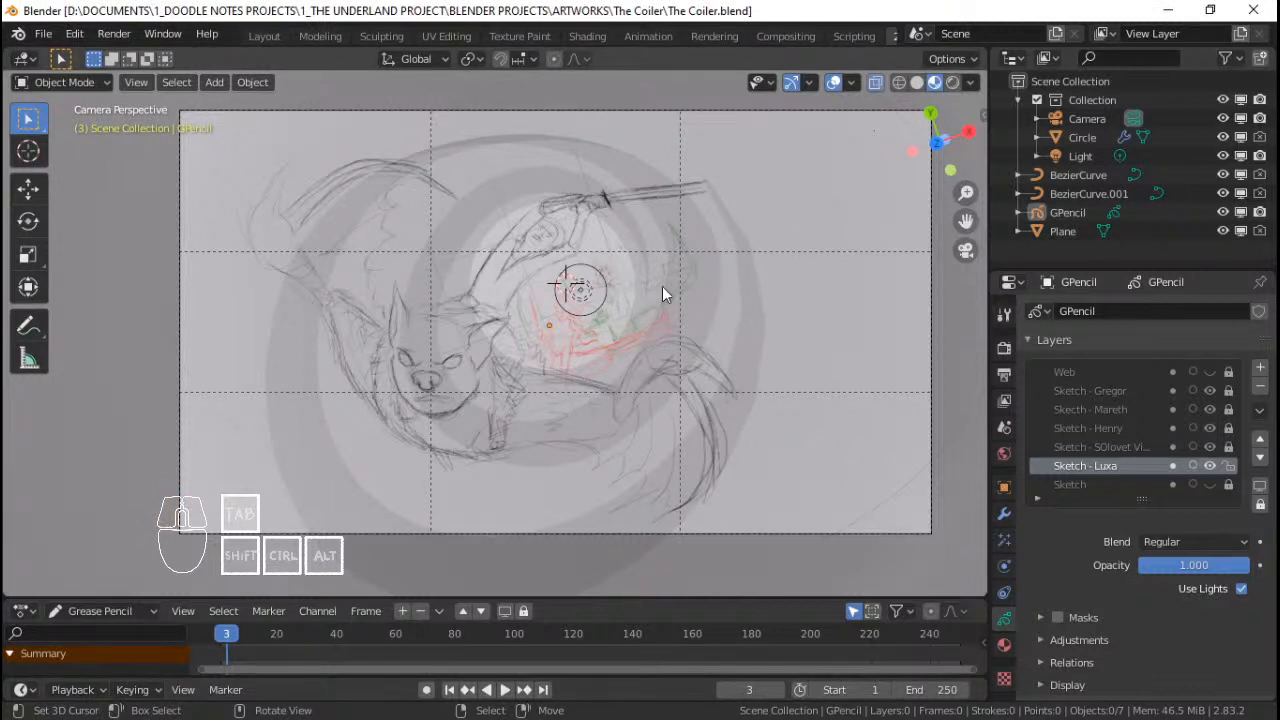
Step: Look over the full sketch composition within the camera frame
scroll(662, 286, "up", 2)
scroll(652, 295, "down", 1)
mouse_move(668, 277)
middle_mouse_down("shift")
mouse_move(652, 295)
mouse_move(669, 290)
middle_mouse_up("shift")
scroll(652, 295, "down", 1)
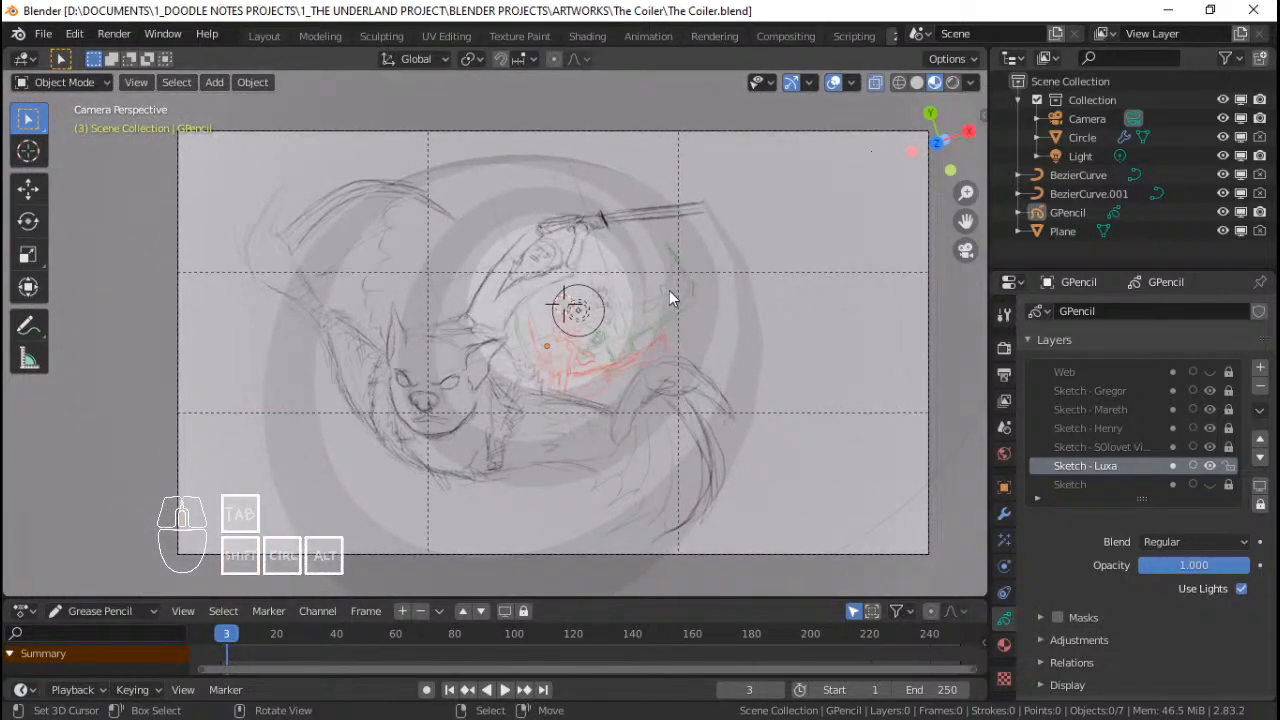
scroll(669, 290, "up", 1)
scroll(669, 290, "down", 1)
middle_click_drag(716, 273, 698, 300, "shift")
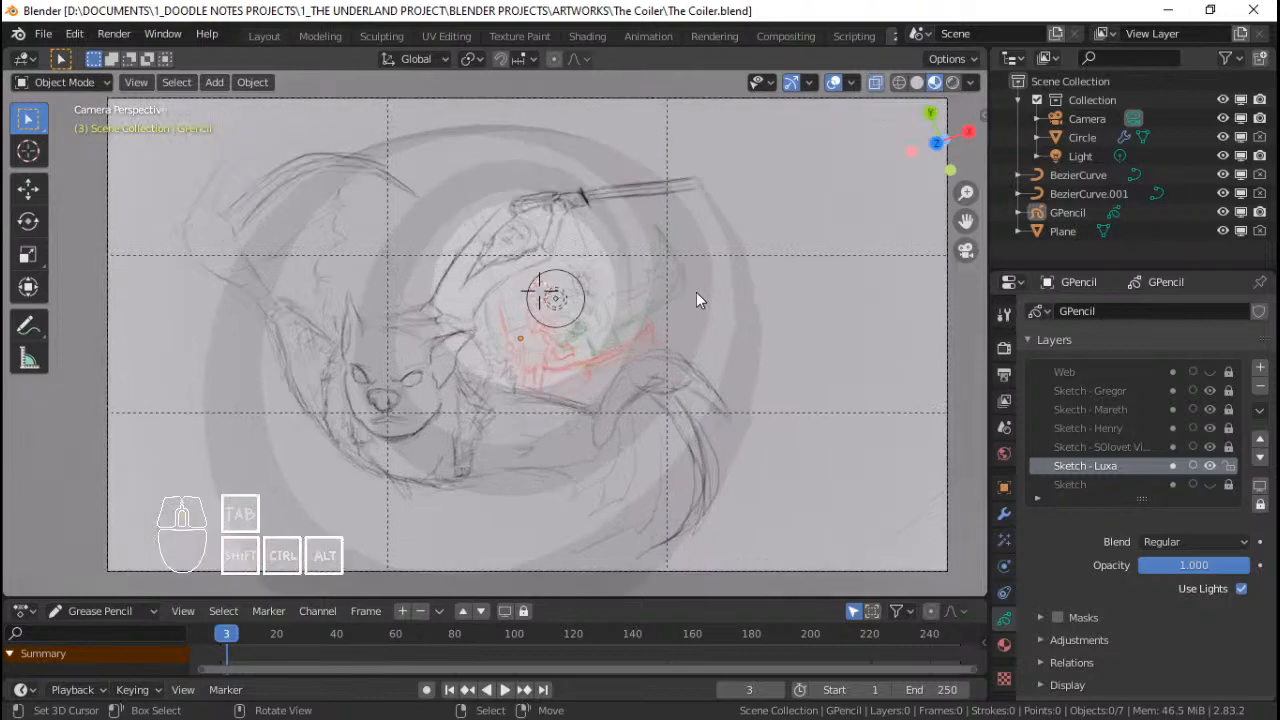
scroll(710, 285, "up", 1)
scroll(728, 297, "down", 3)
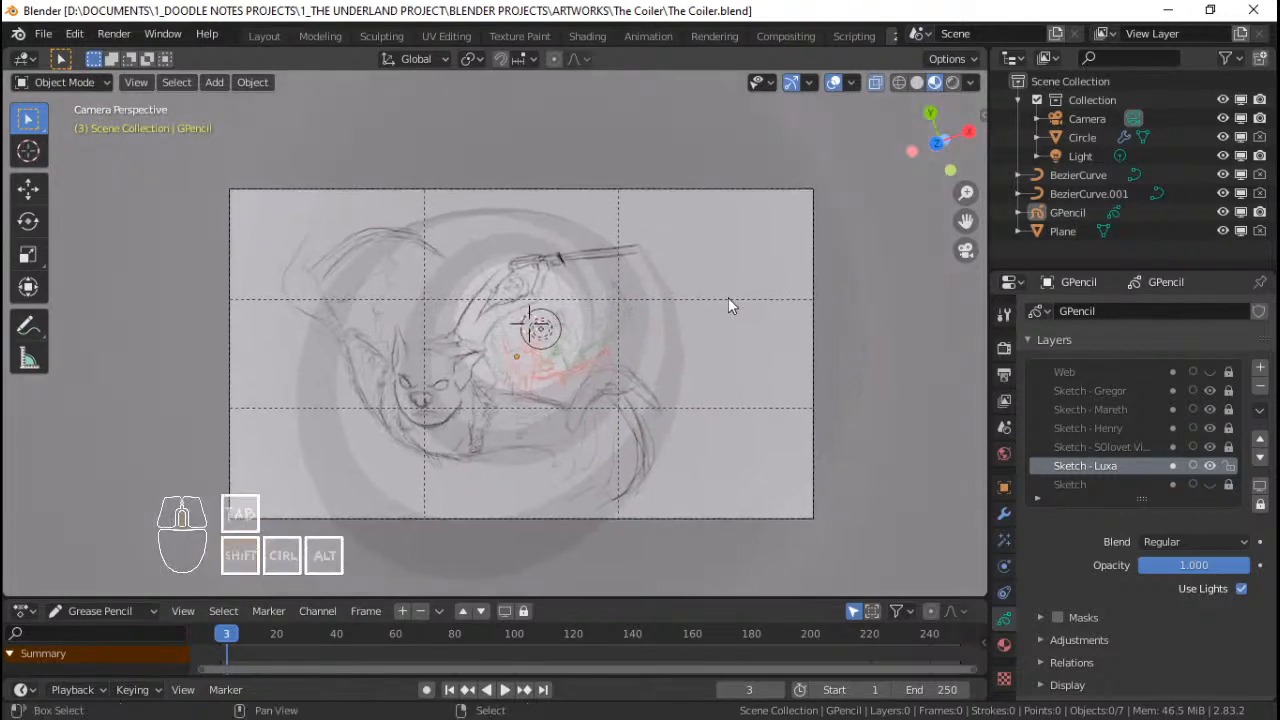
scroll(728, 297, "up", 1)
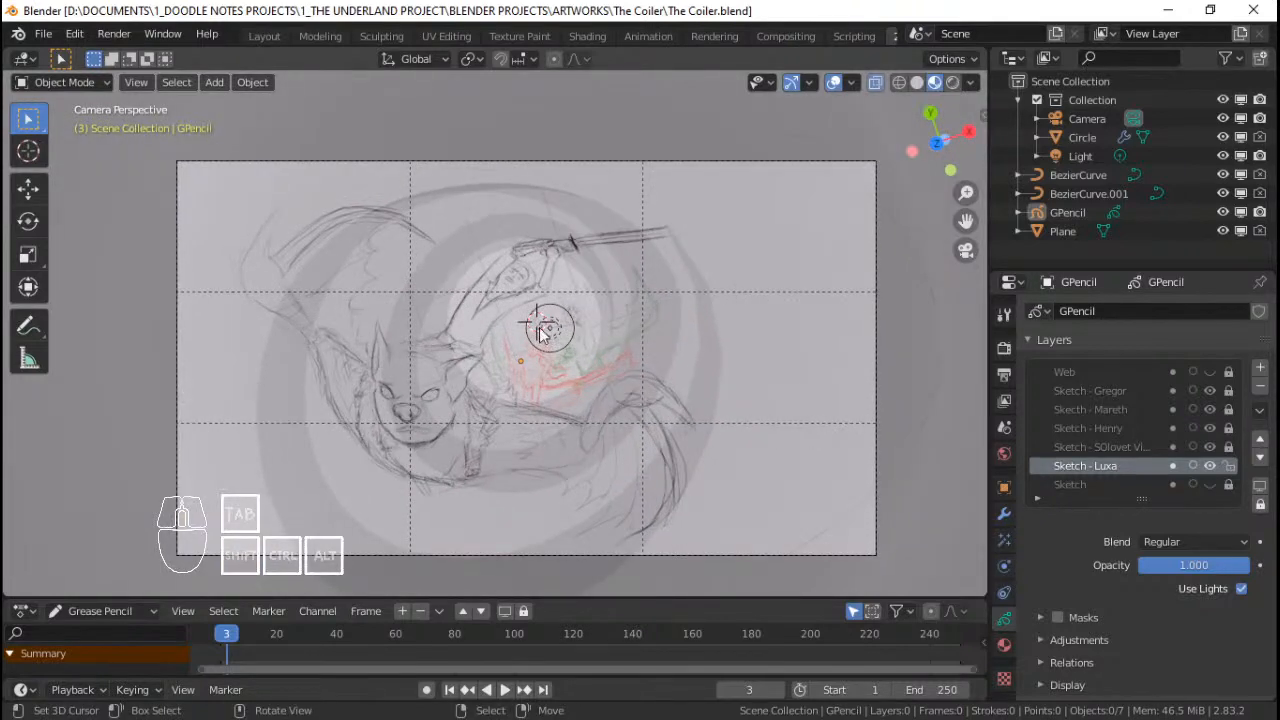
Step: Hide the viewport overlays to view the artwork without guides and helper markers
left_click(836, 85)
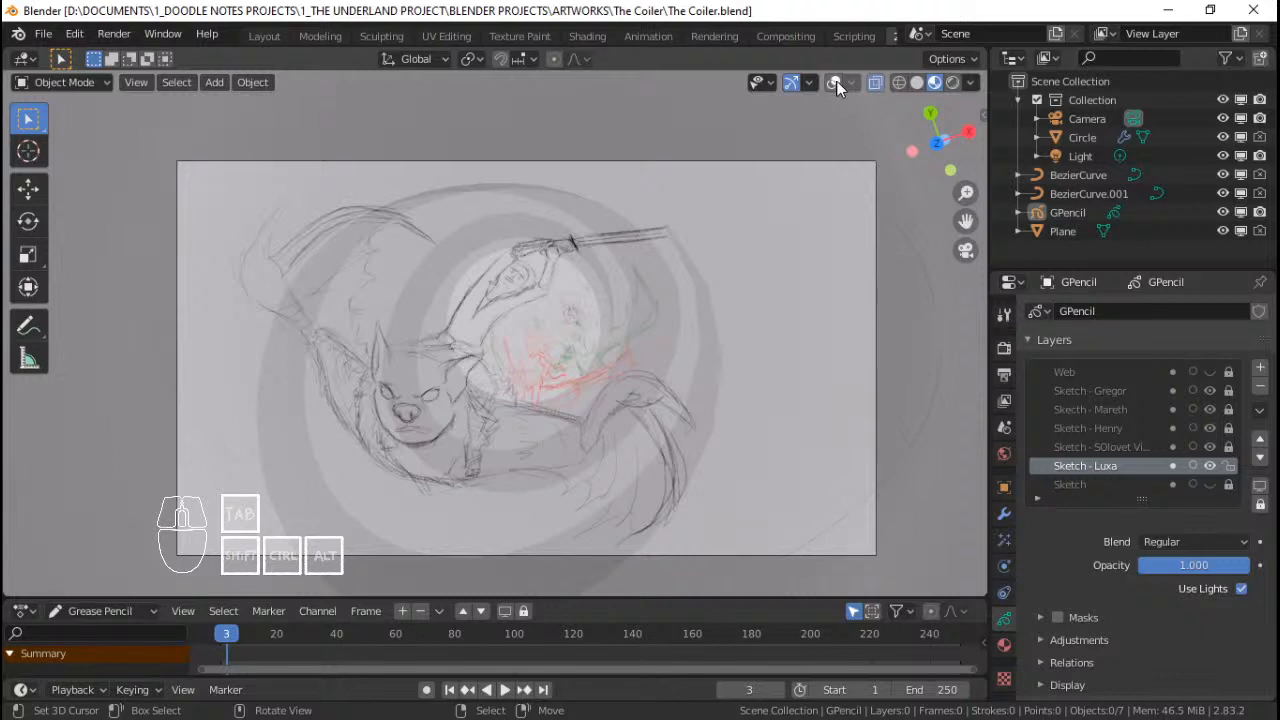
scroll(537, 330, "up", 1)
scroll(540, 329, "down", 1)
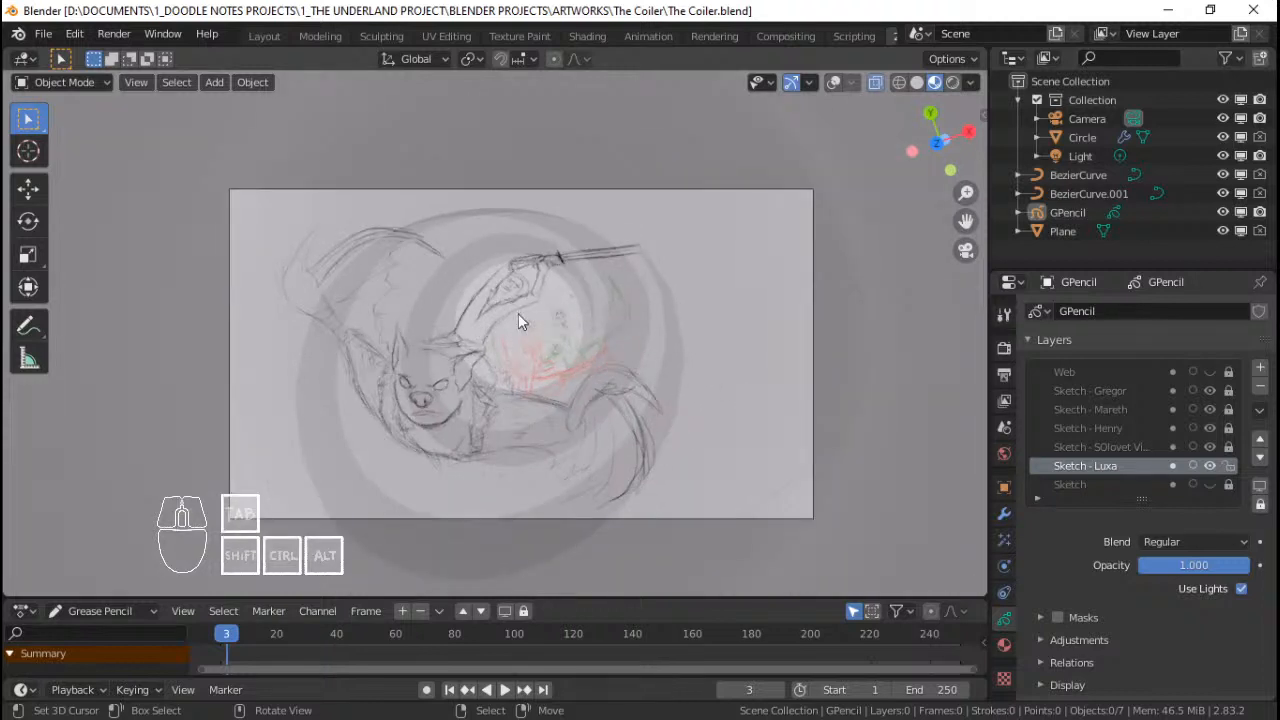
Step: Inspect the small red and green characters sketched at the bright centre of the spiral
scroll(585, 297, "up", 1)
middle_click_drag(600, 319, 588, 351, "shift")
scroll(585, 305, "down", 1)
scroll(585, 305, "down", 2)
scroll(585, 305, "up", 4)
scroll(633, 307, "up", 2)
scroll(615, 314, "down", 1)
scroll(615, 314, "down", 3)
scroll(595, 282, "up", 3)
scroll(595, 282, "up", 2)
scroll(549, 379, "up", 2)
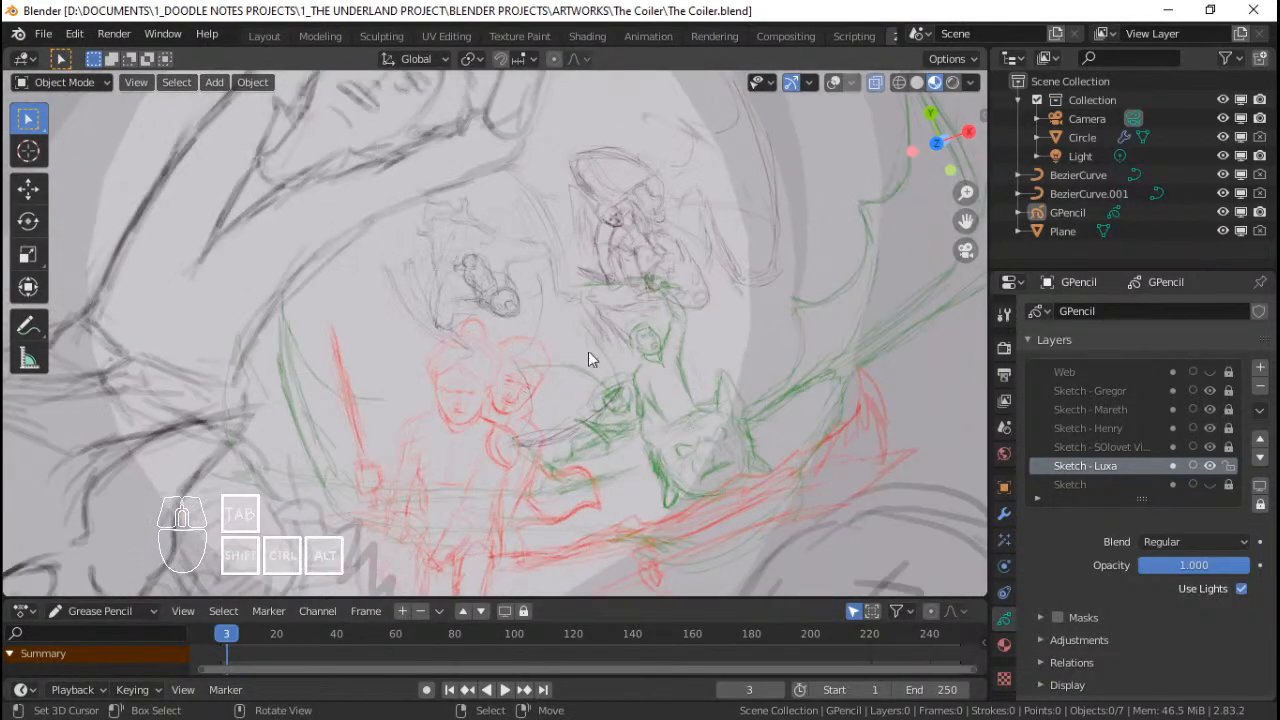
Step: Compare the main rider with the two distant riders sketched above the red and green characters
scroll(616, 331, "down", 2)
scroll(616, 331, "down", 2)
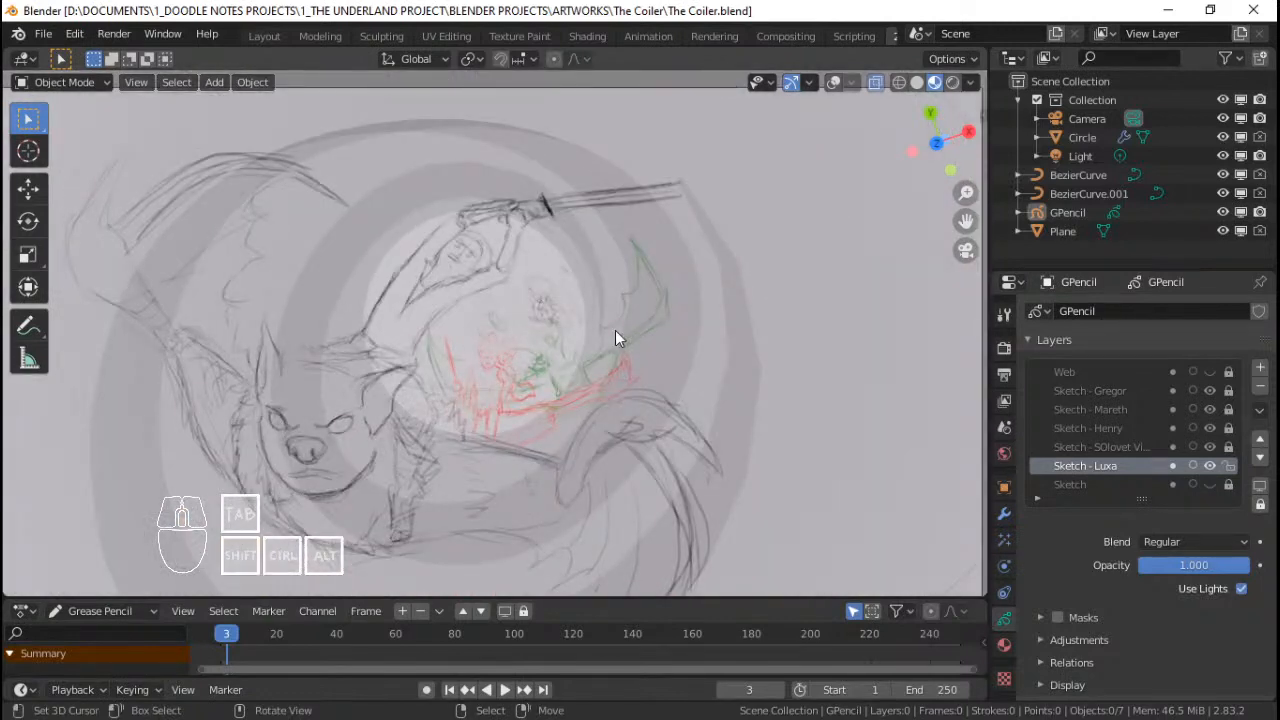
scroll(615, 330, "up", 5)
scroll(618, 340, "up", 1)
middle_click_drag(618, 340, 622, 324, "shift")
scroll(622, 324, "up", 2)
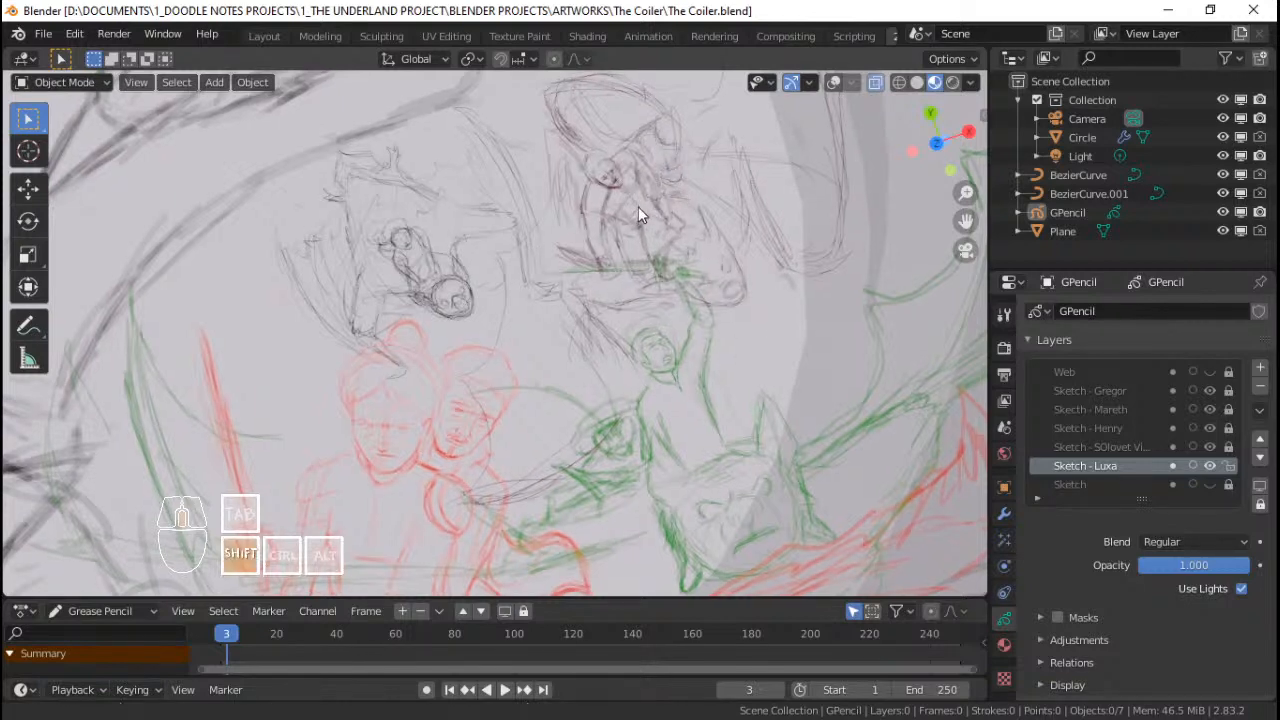
middle_click_drag(638, 206, 646, 238, "shift")
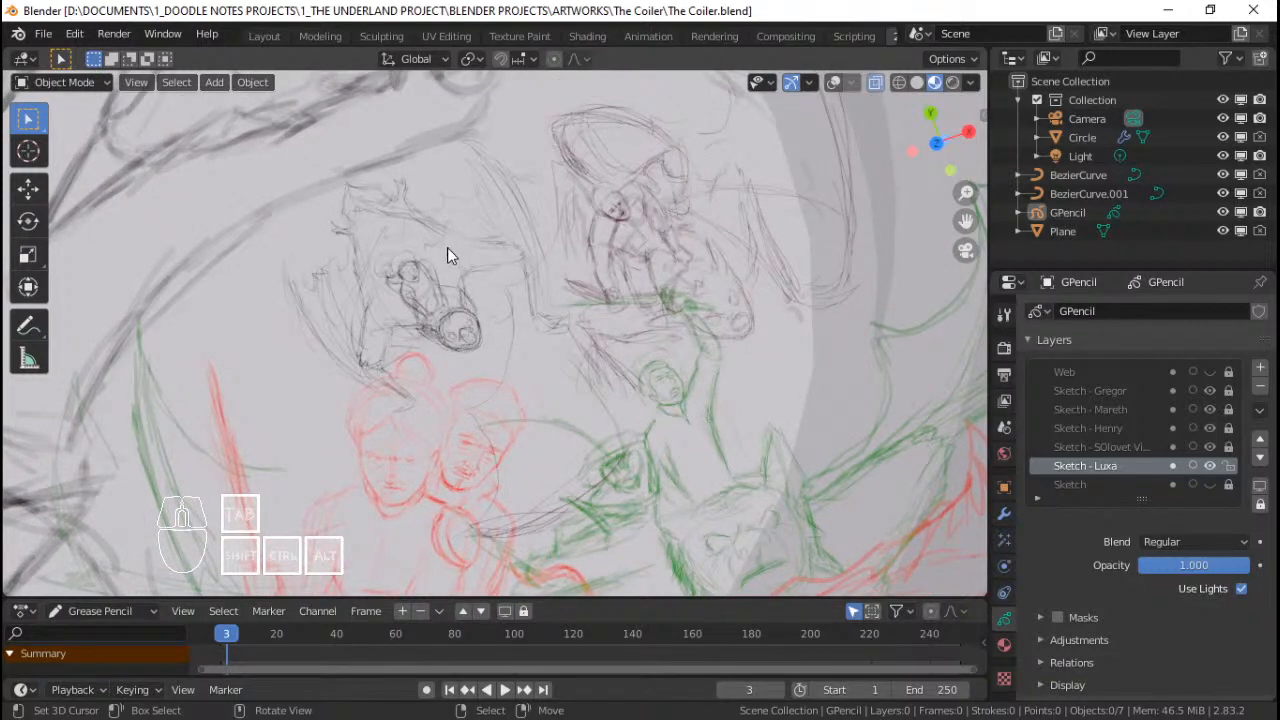
scroll(489, 275, "down", 2)
scroll(566, 285, "up", 1)
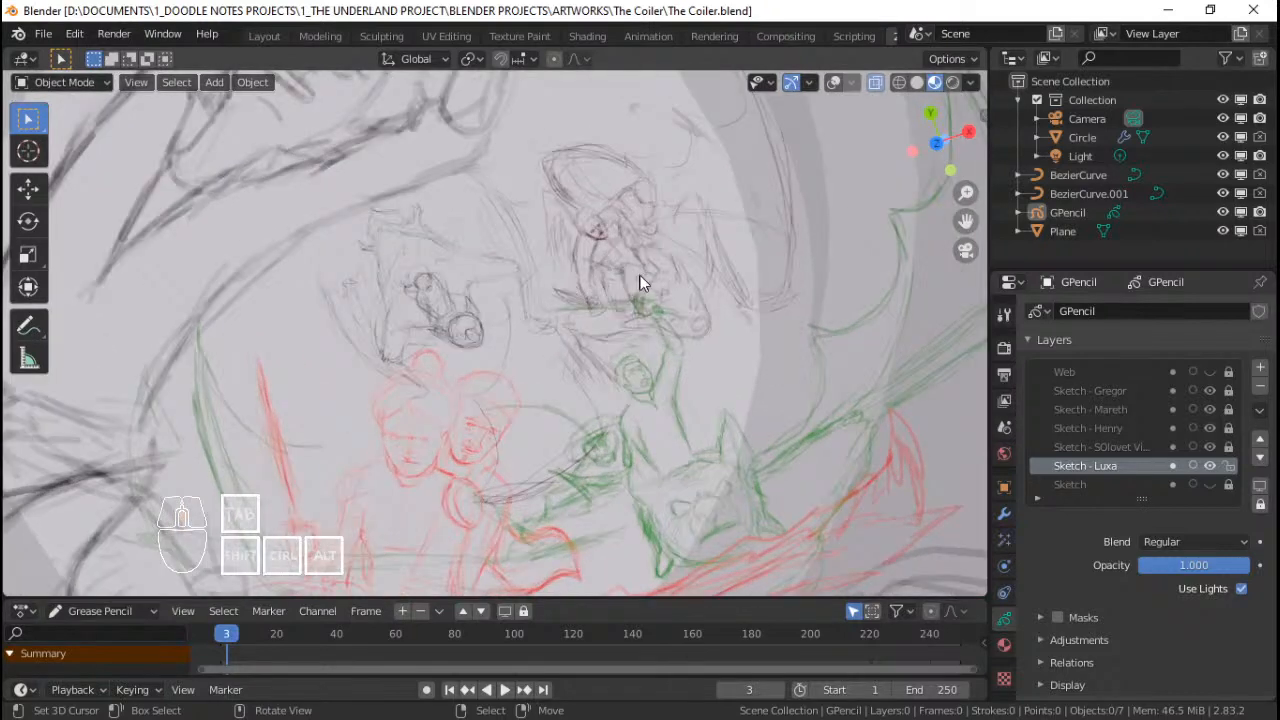
scroll(655, 260, "up", 1)
middle_click_drag(661, 248, 666, 210, "shift")
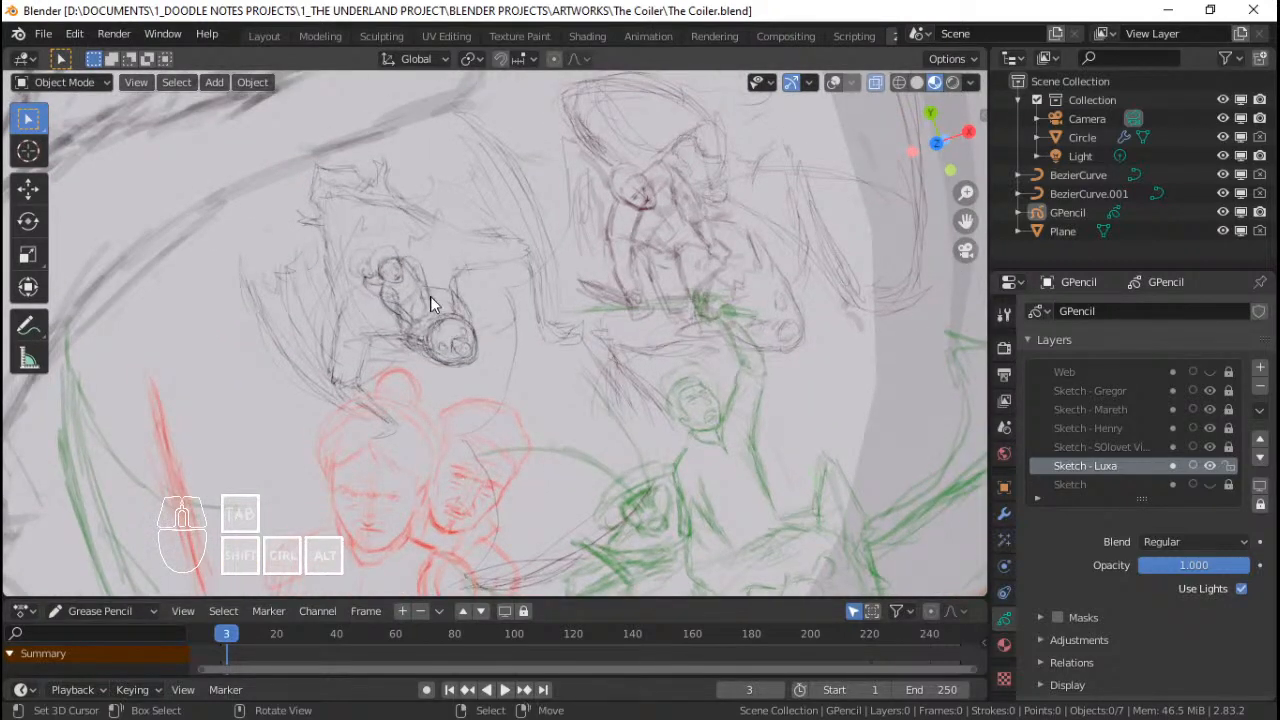
Step: Review the foreground creature and rider against the red and green figures in the background
middle_click_drag(580, 272, 578, 302, "shift")
scroll(515, 342, "down", 2)
middle_click_drag(509, 347, 600, 373, "shift")
scroll(560, 325, "down", 2)
scroll(530, 305, "down", 3)
middle_click_drag(472, 382, 486, 339, "shift")
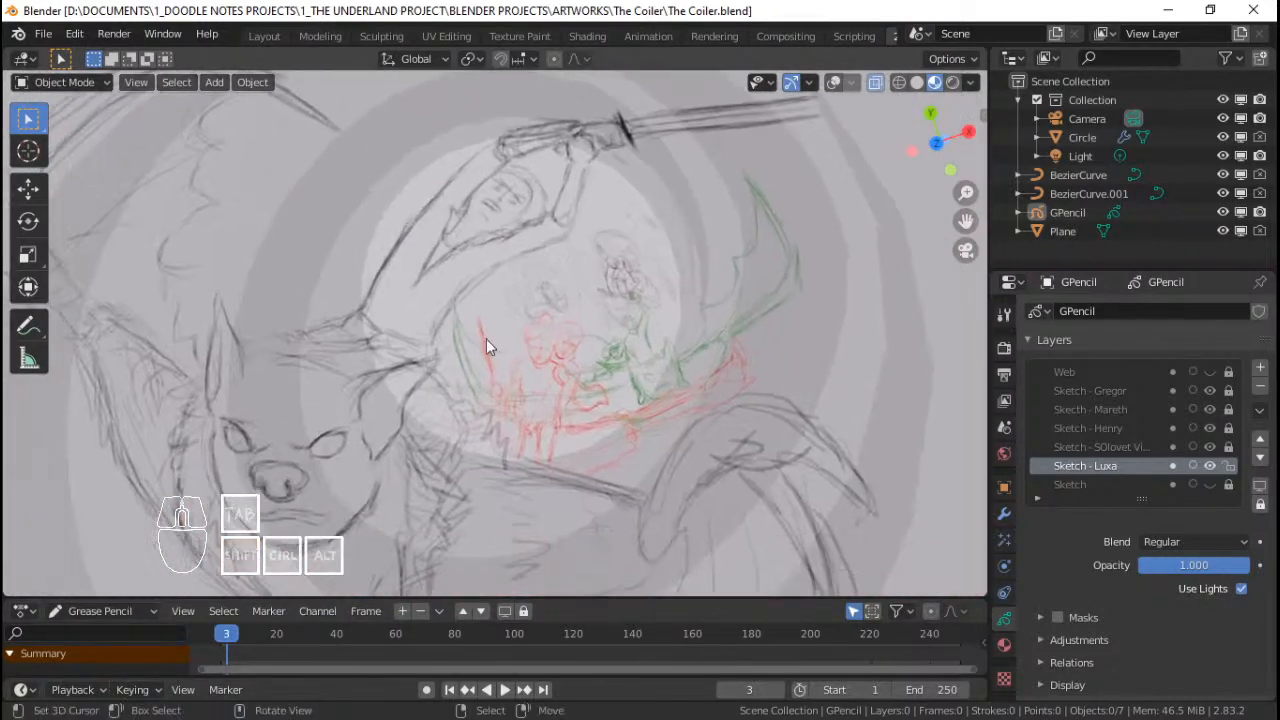
scroll(431, 416, "down", 3)
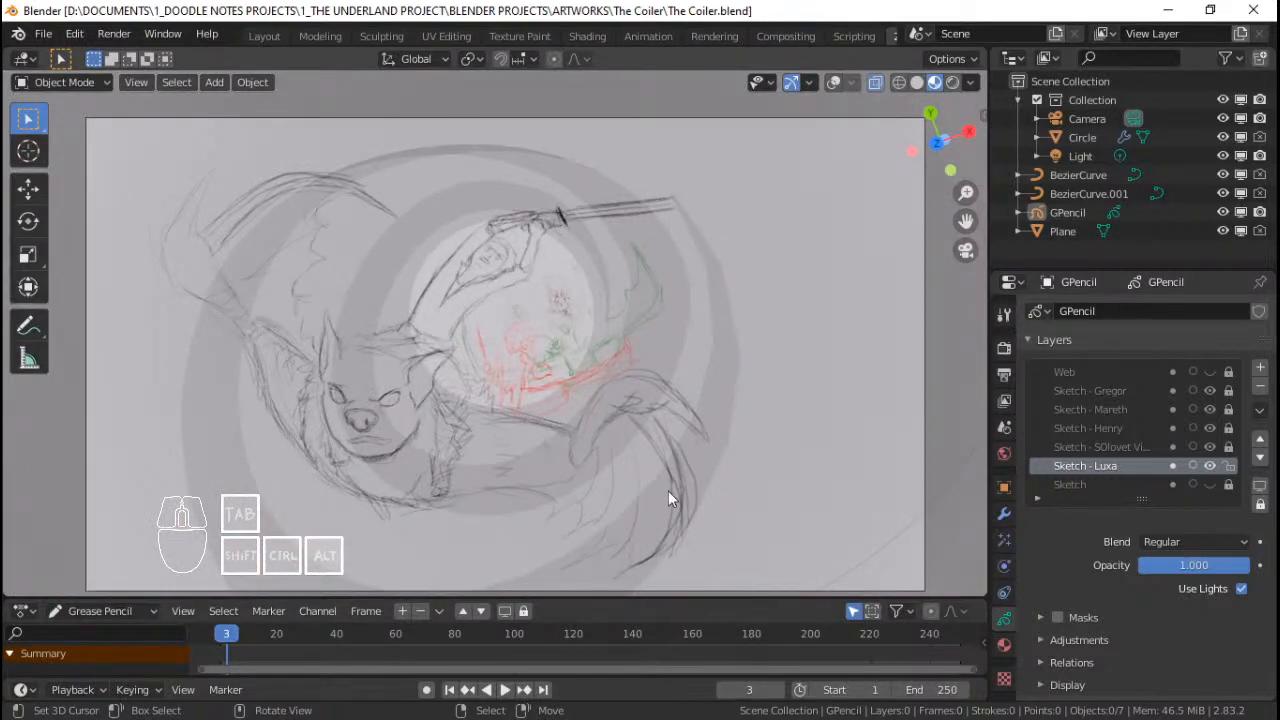
scroll(561, 227, "up", 10)
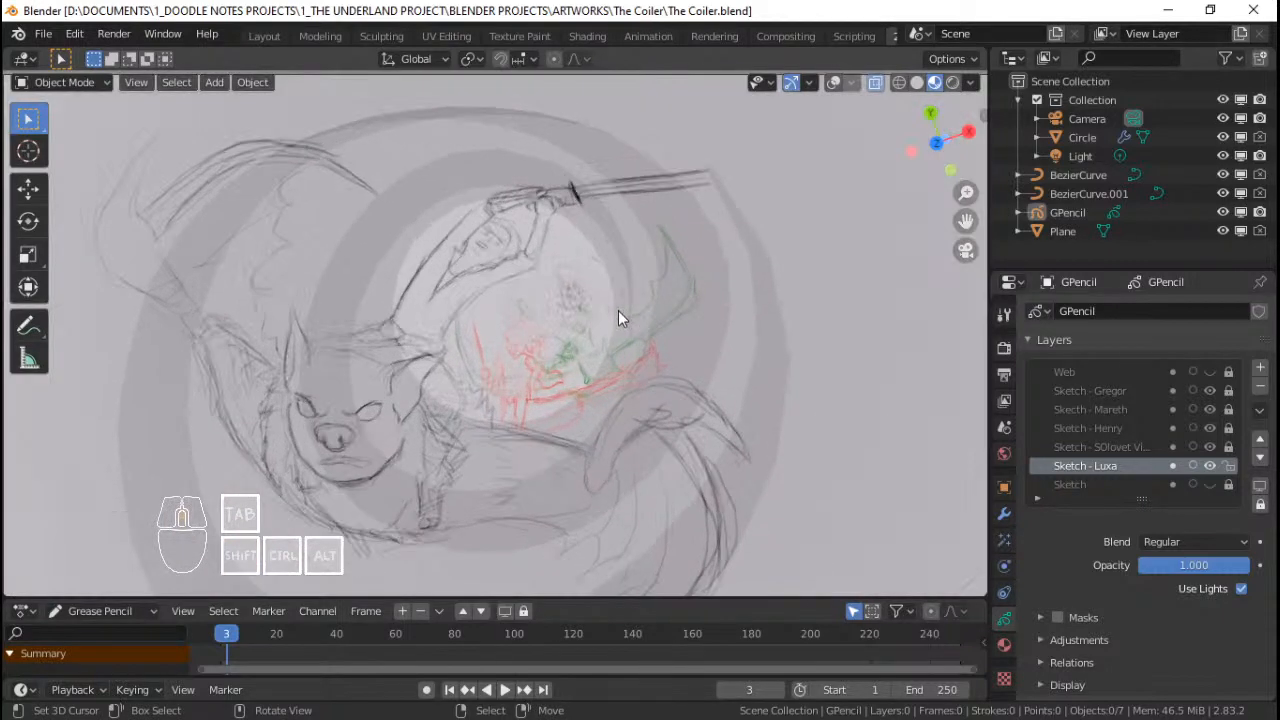
scroll(523, 306, "down", 10)
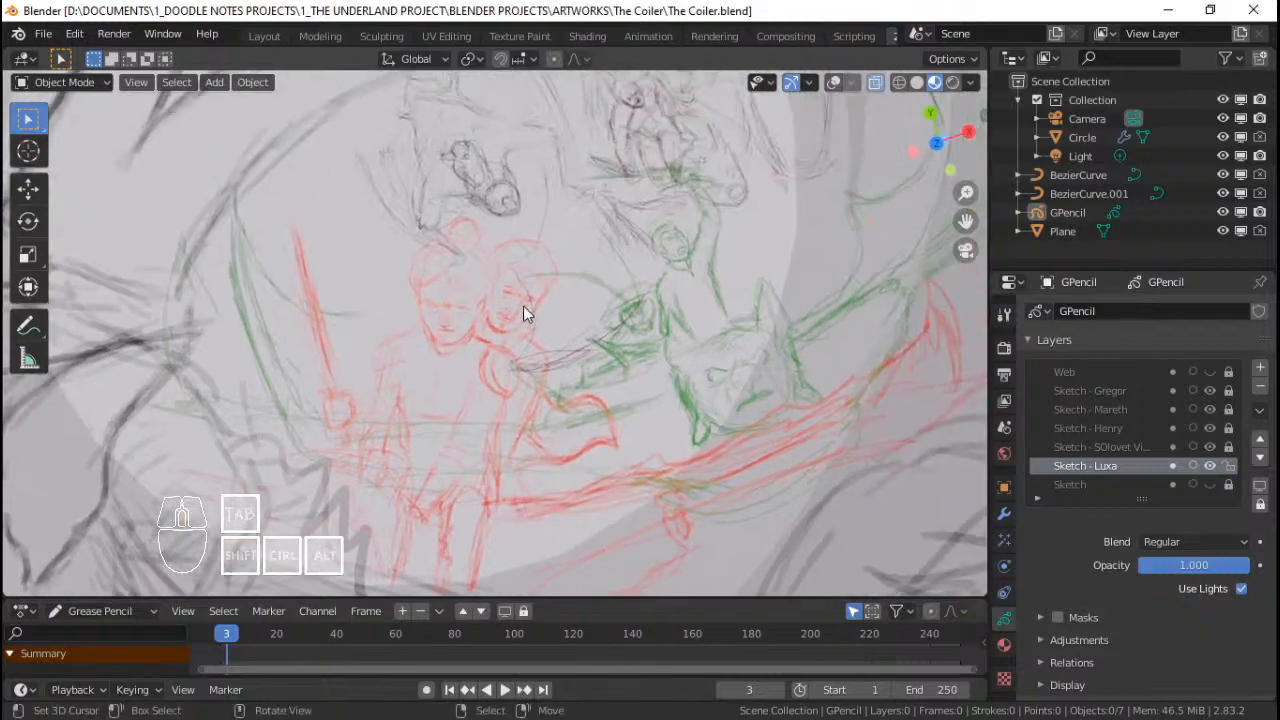
scroll(483, 368, "up", 10)
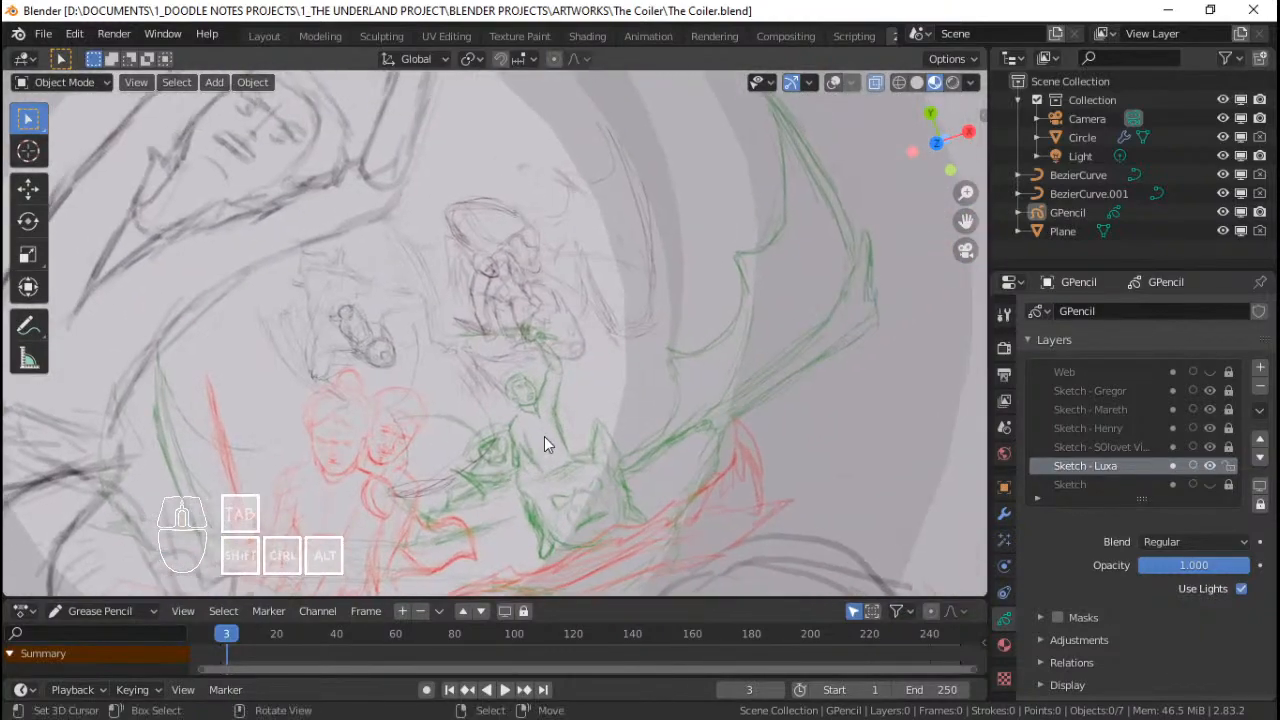
scroll(594, 370, "up", 2)
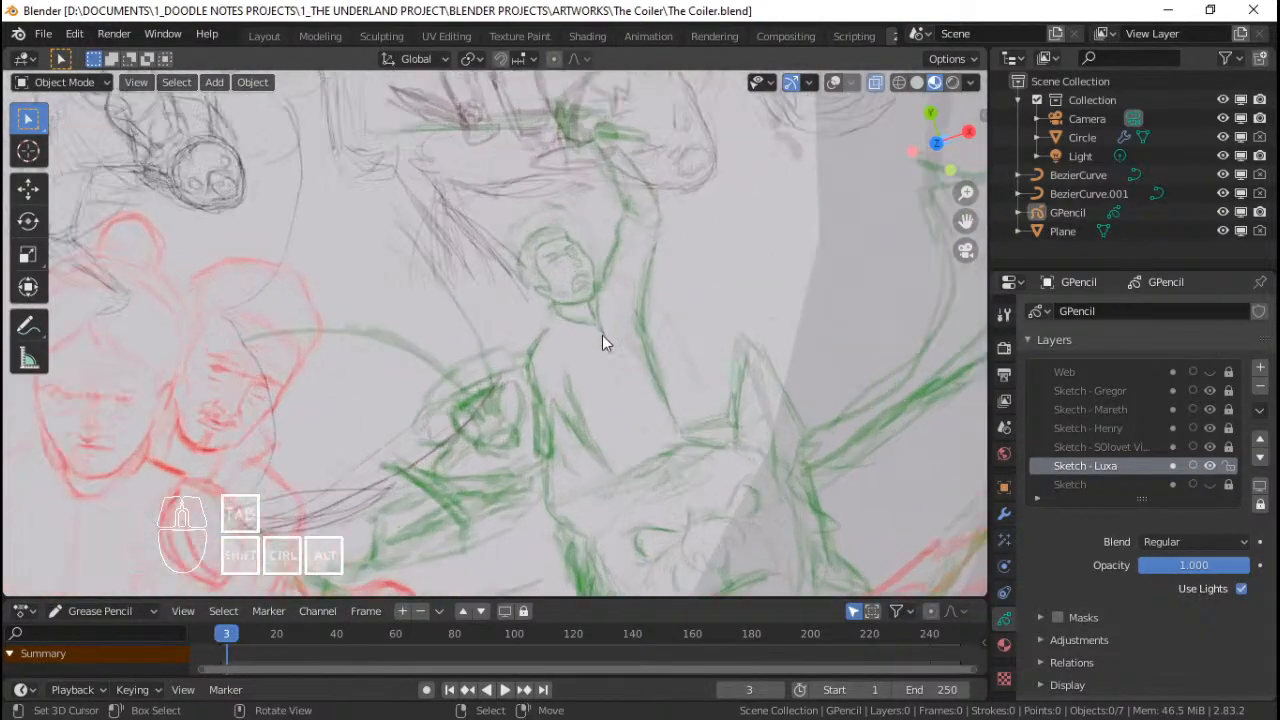
Step: Examine the two distant riders at close range, down to the details of their faces
mouse_move(616, 192)
middle_mouse_down("shift")
mouse_move(557, 349)
mouse_move(571, 394)
mouse_move(612, 380)
middle_mouse_up("shift")
scroll(610, 378, "up", 3)
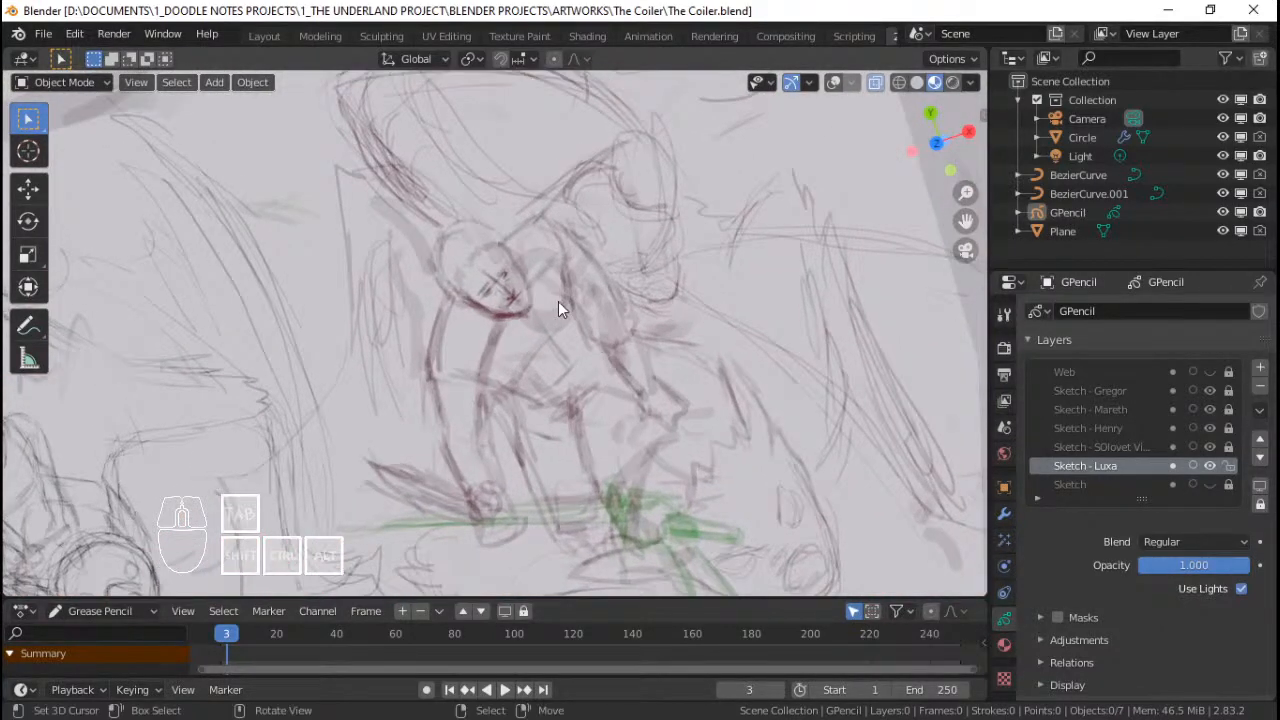
middle_click_drag(445, 292, 551, 311, "shift")
scroll(551, 311, "down", 2)
middle_click_drag(390, 345, 558, 298, "shift")
scroll(500, 330, "up", 3)
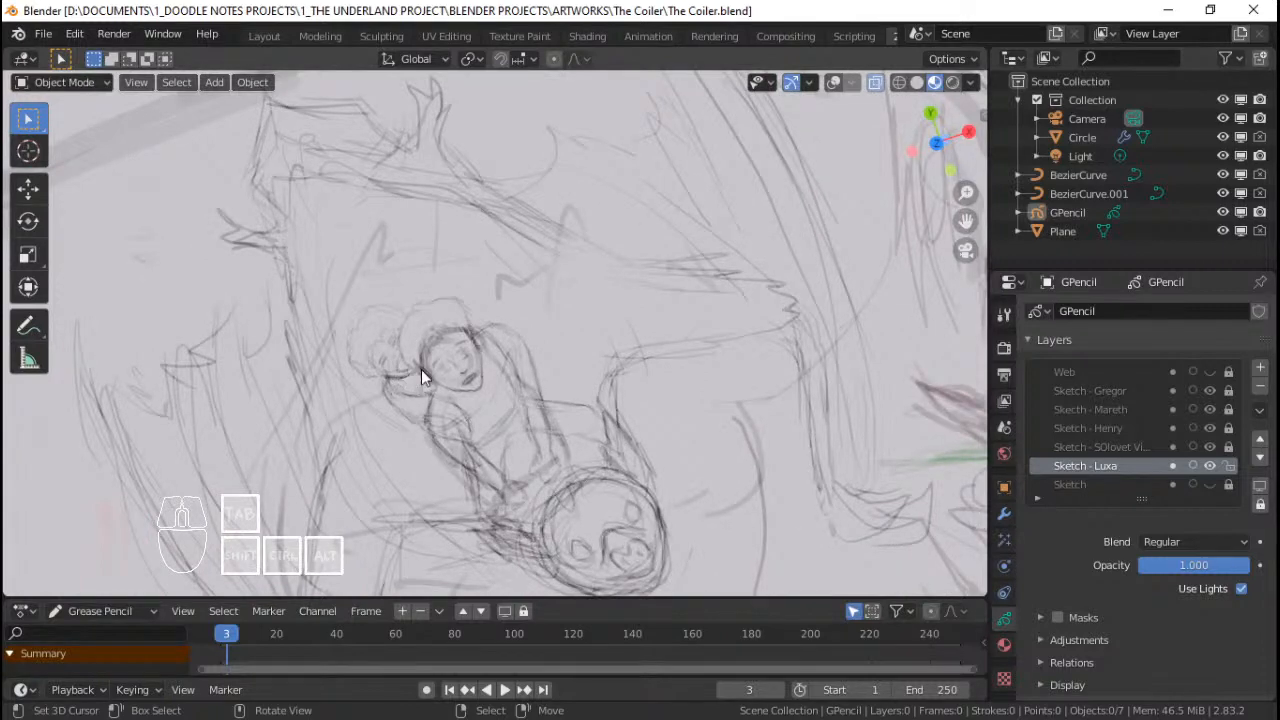
scroll(500, 375, "down", 3)
scroll(546, 317, "down", 3)
scroll(486, 332, "up", 5)
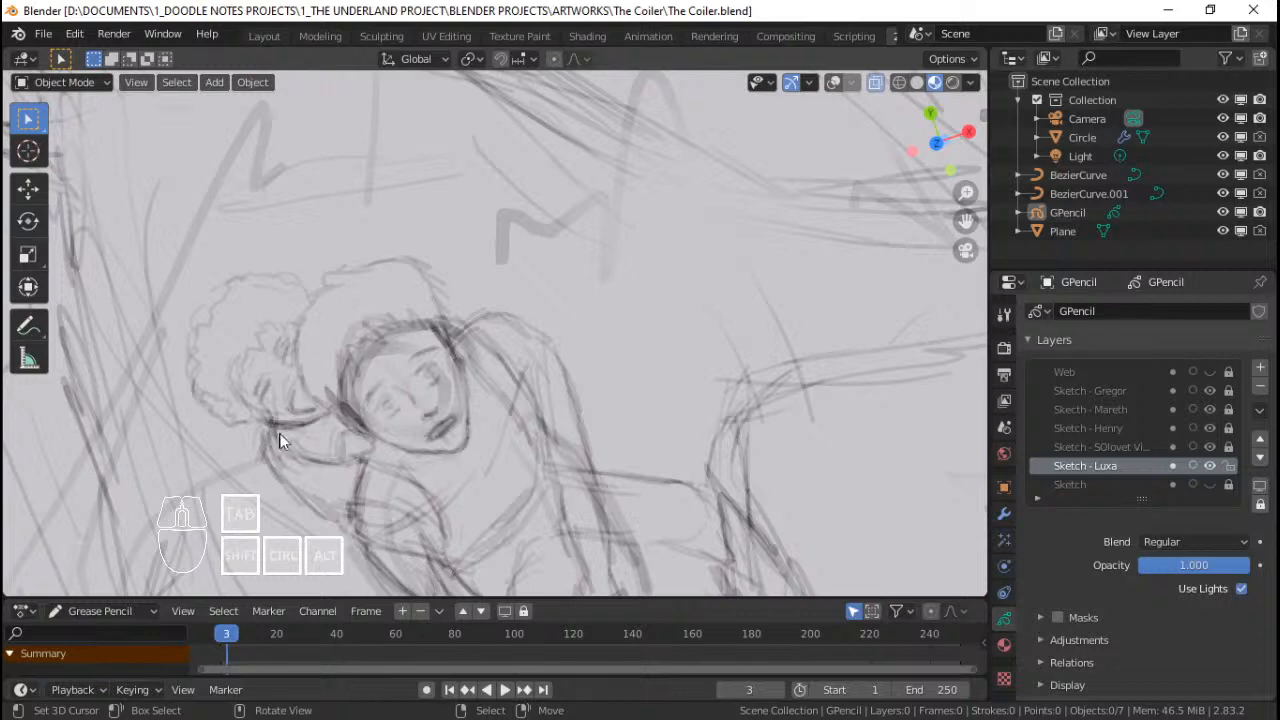
scroll(577, 490, "down", 8)
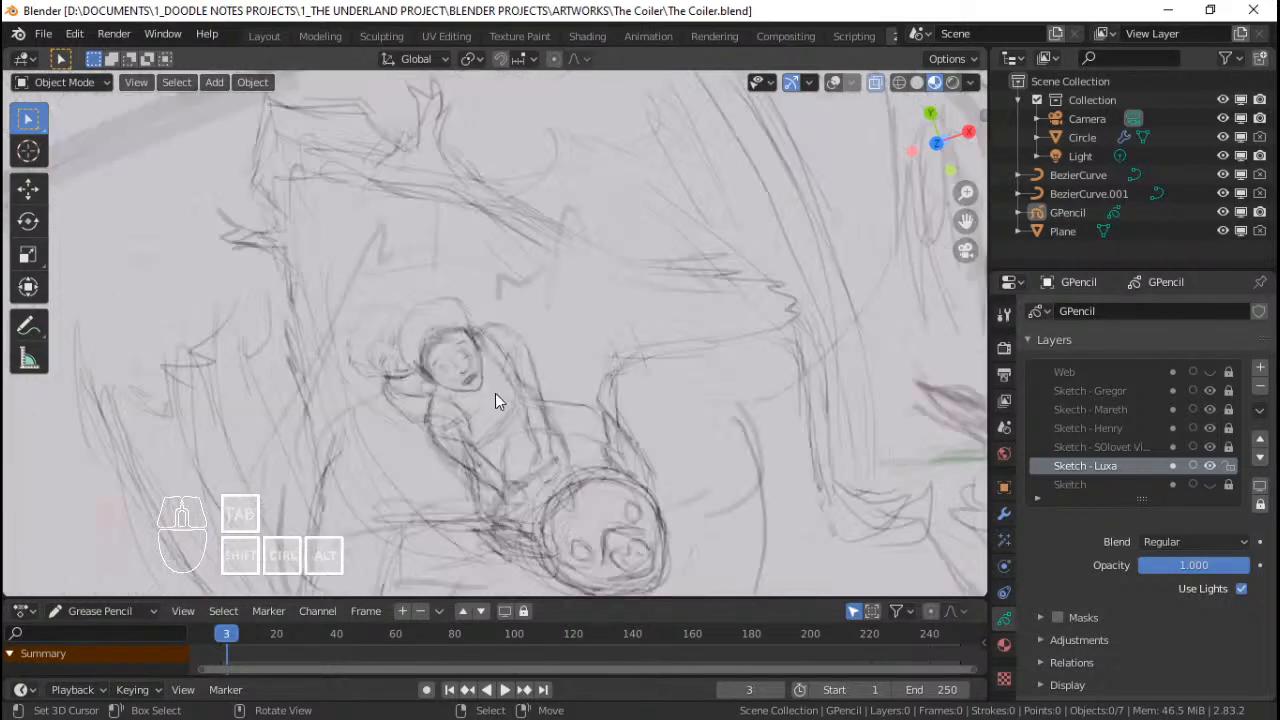
Step: Bring the whole camera frame back into view and review the complete composition
key("KP_0")
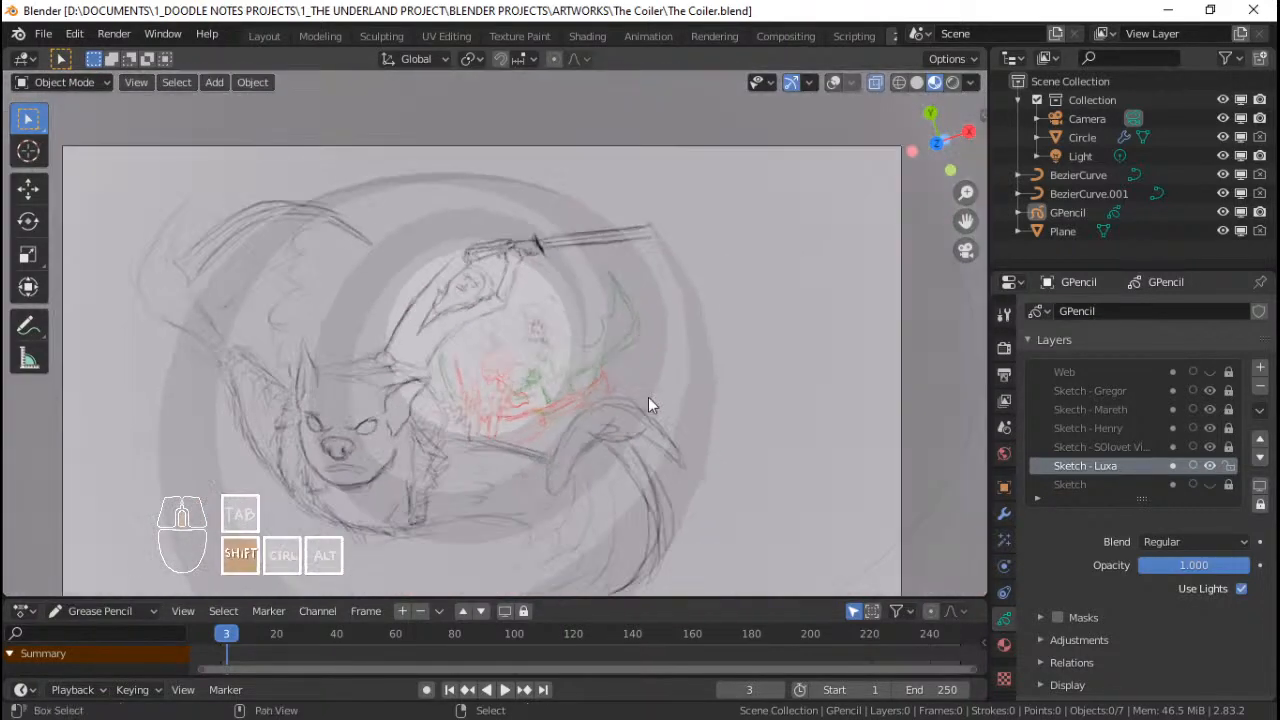
key("Home")
scroll(610, 320, "up", 3)
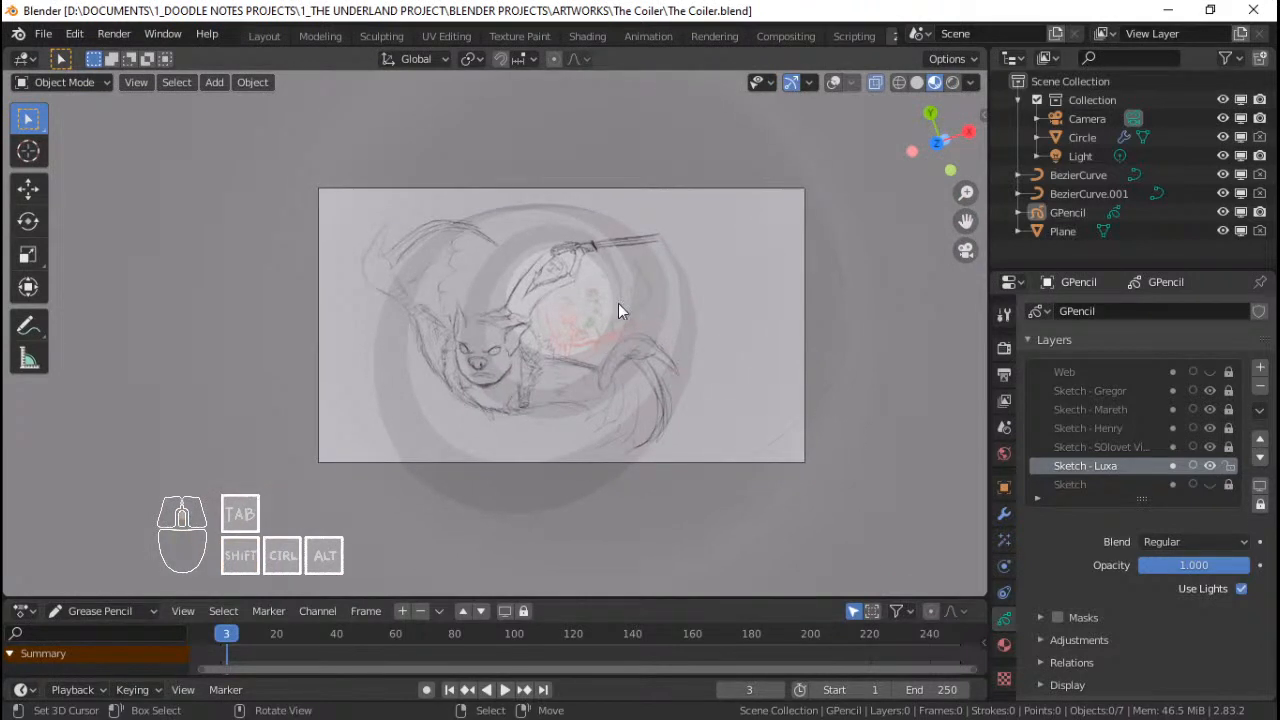
mouse_move(725, 318)
middle_mouse_down("shift")
mouse_move(621, 346)
mouse_move(702, 348)
middle_mouse_up("shift")
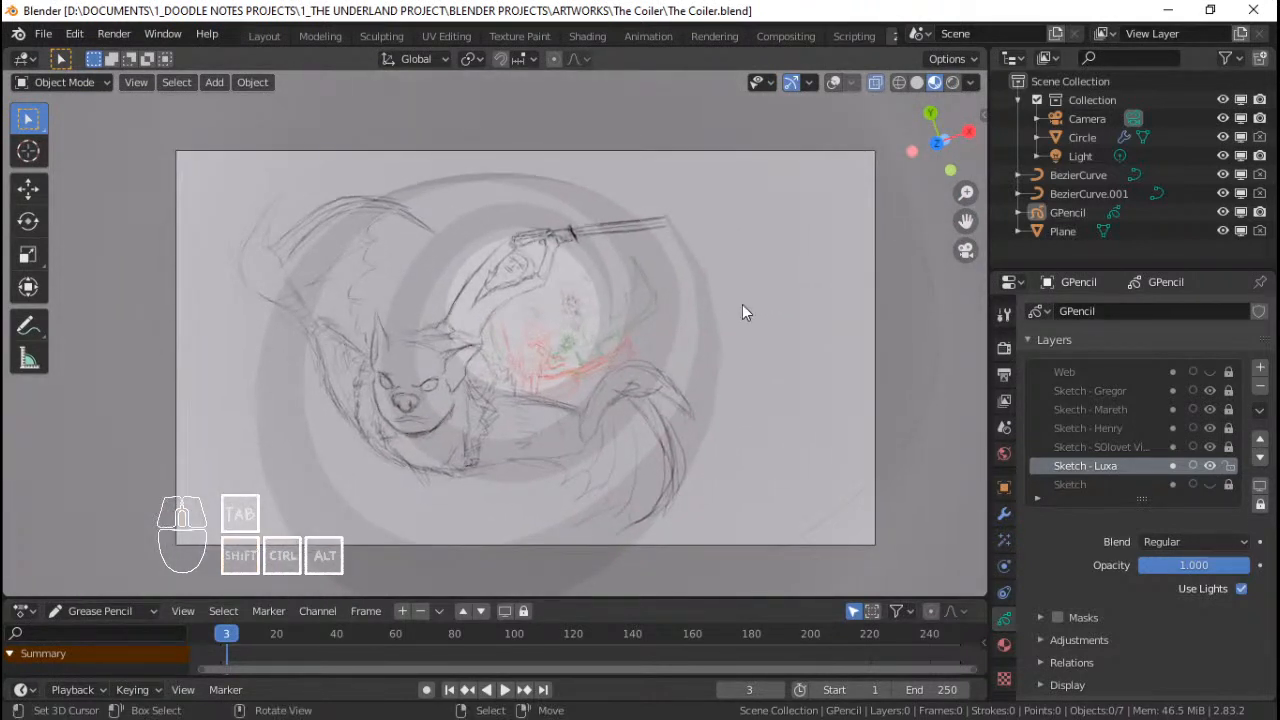
scroll(699, 300, "up", 3)
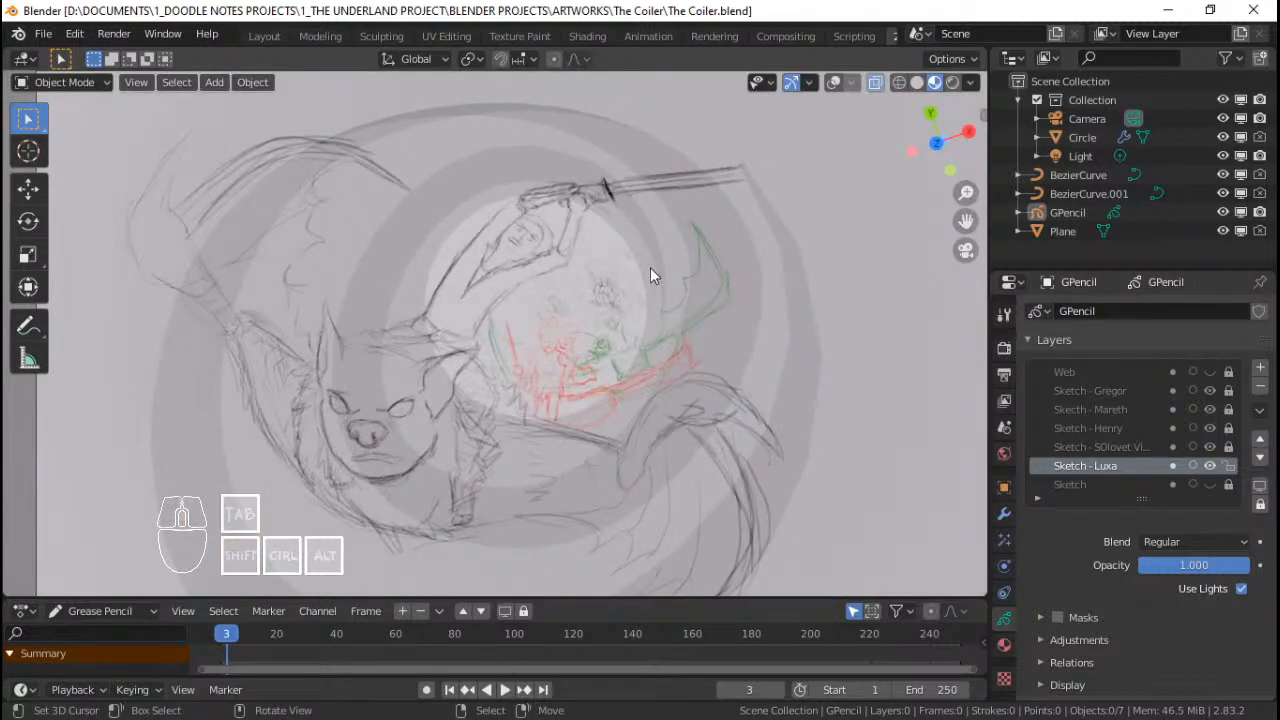
scroll(650, 267, "up", 2)
middle_click_drag(650, 267, 658, 299, "shift")
scroll(658, 299, "down", 2)
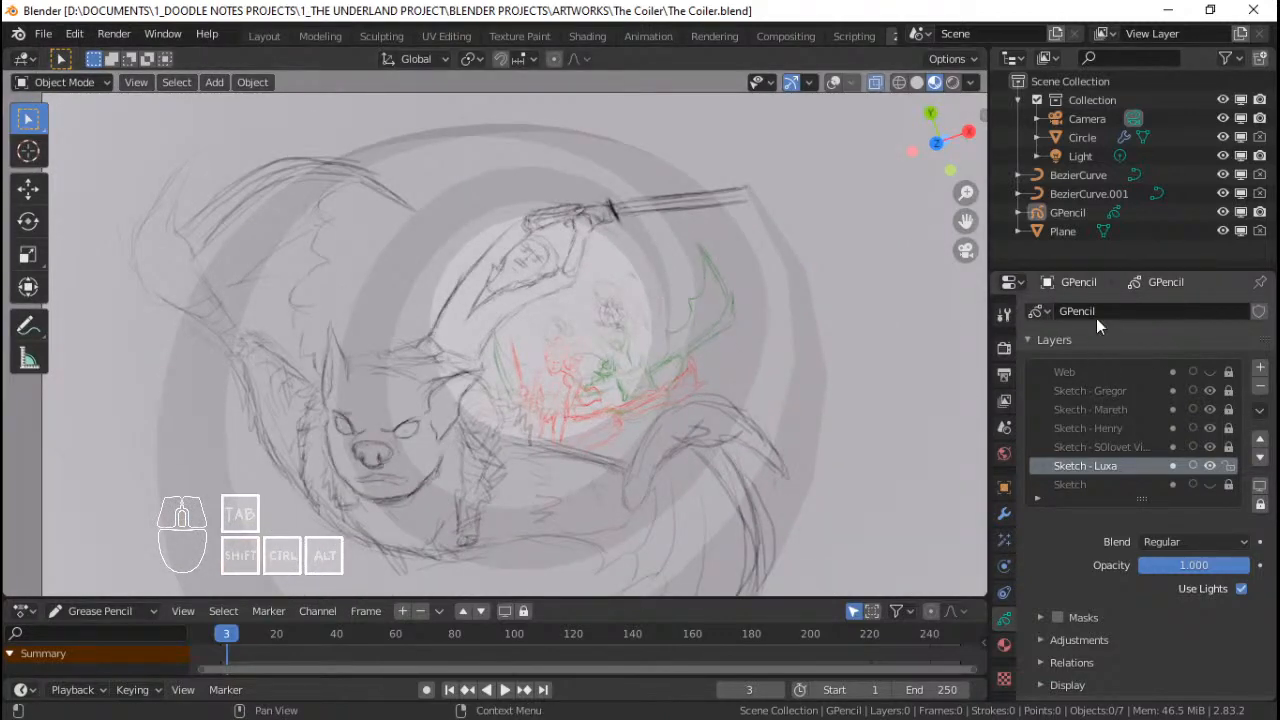
Step: Select the GPencil object in the scene and review its sketch through the camera
left_click(1069, 207)
left_click(1069, 210)
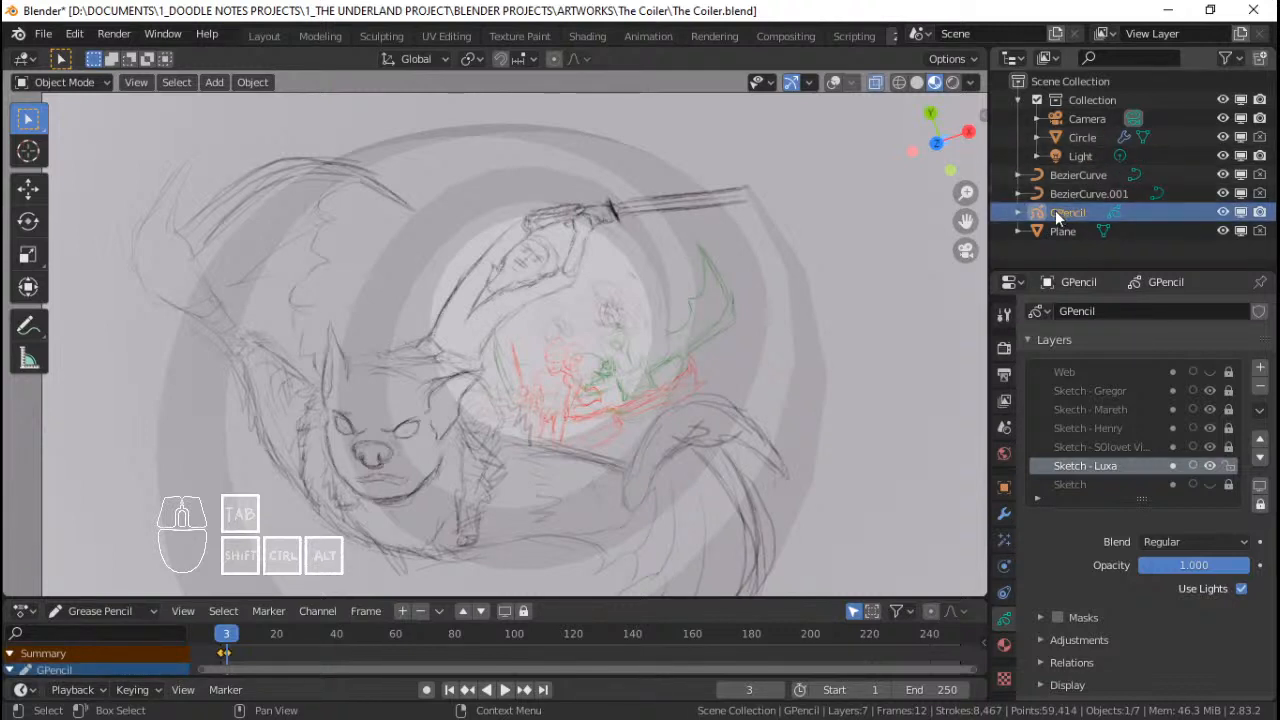
key("KP_0")
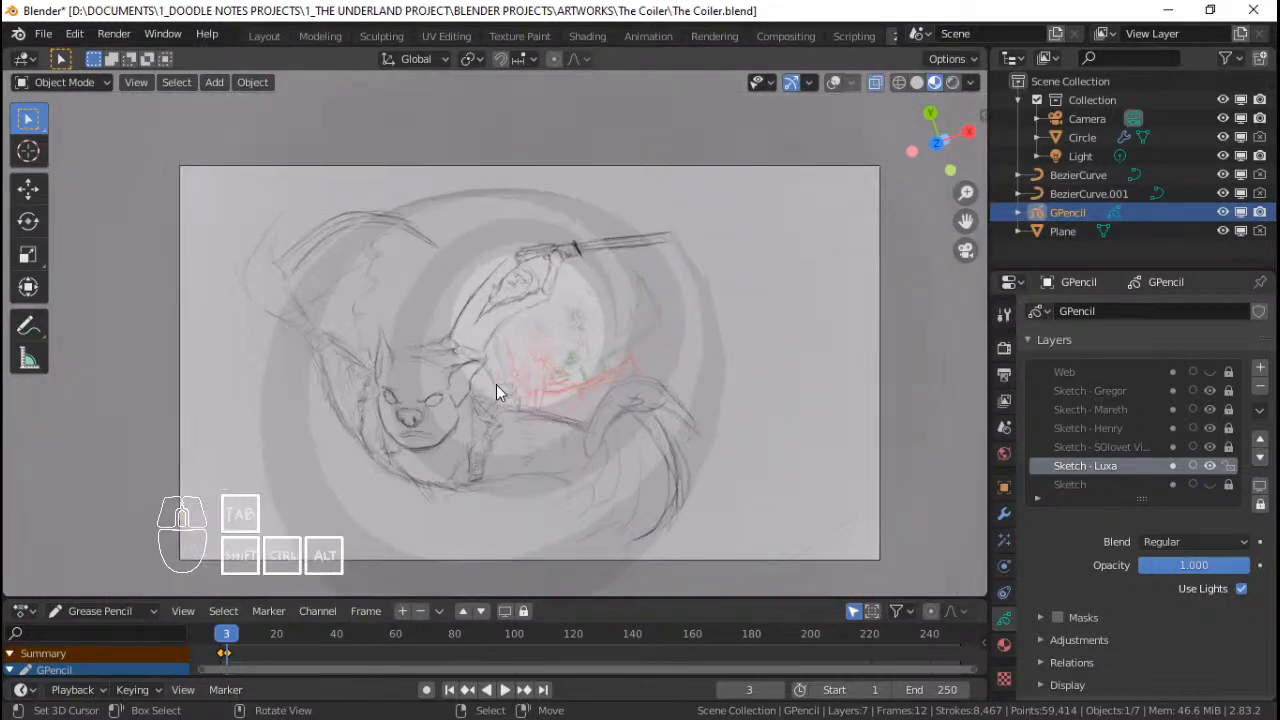
scroll(495, 410, "up", 2)
middle_click_drag(523, 432, 537, 420, "shift")
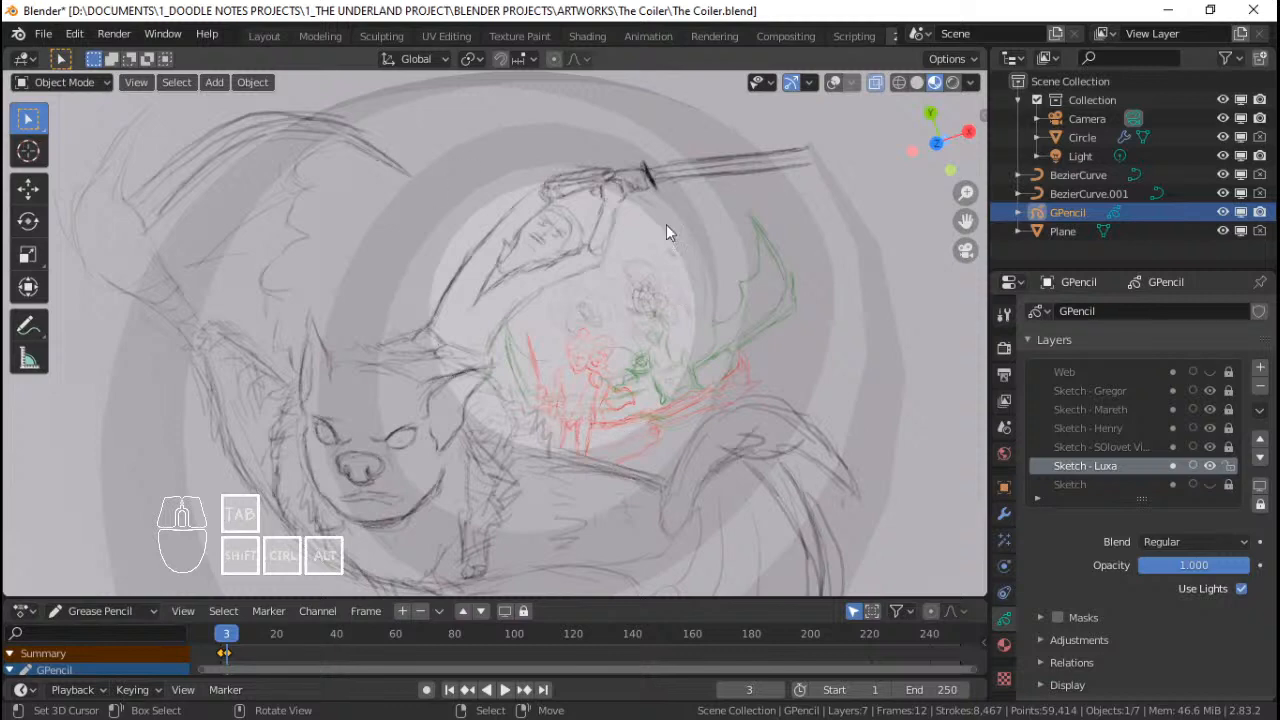
scroll(600, 310, "down", 2)
middle_click_drag(543, 397, 702, 283, "shift")
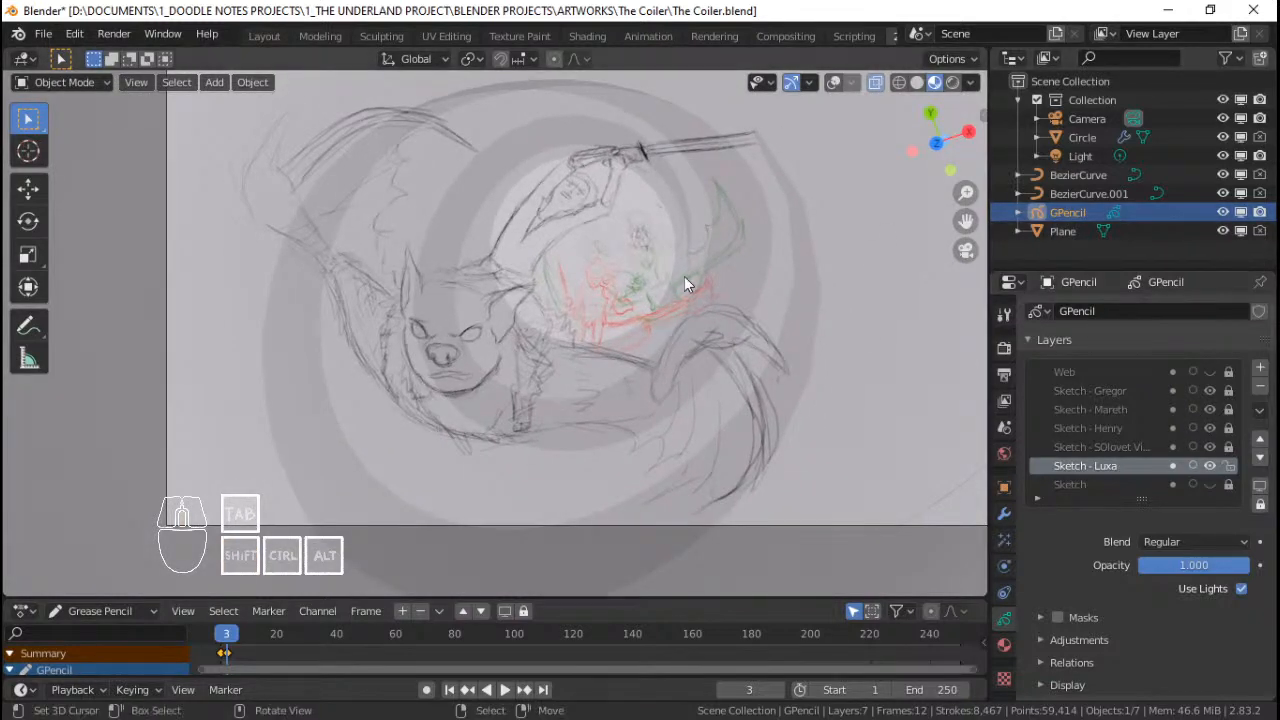
scroll(680, 283, "up", 2)
scroll(679, 284, "down", 3)
mouse_move(644, 241)
middle_mouse_down("shift")
mouse_move(616, 288)
mouse_move(627, 284)
middle_mouse_up("shift")
Step: Switch the GPencil object to Edit Mode and show the viewport overlays again
key("Tab")
scroll(576, 319, "up", 1)
left_click(838, 88)
scroll(627, 284, "down", 2)
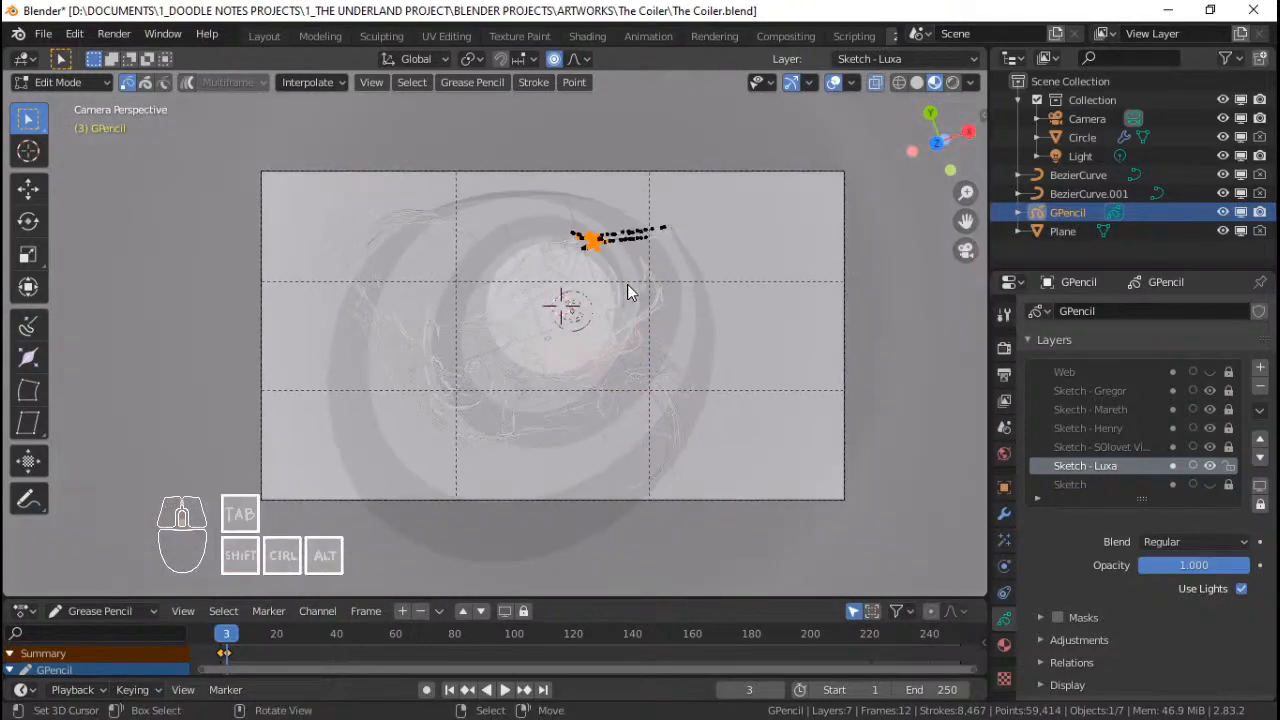
Step: Select all strokes on the Sketch - Luxa layer and view the layers' spacing in depth from outside the camera
key("a")
scroll(627, 284, "up", 2)
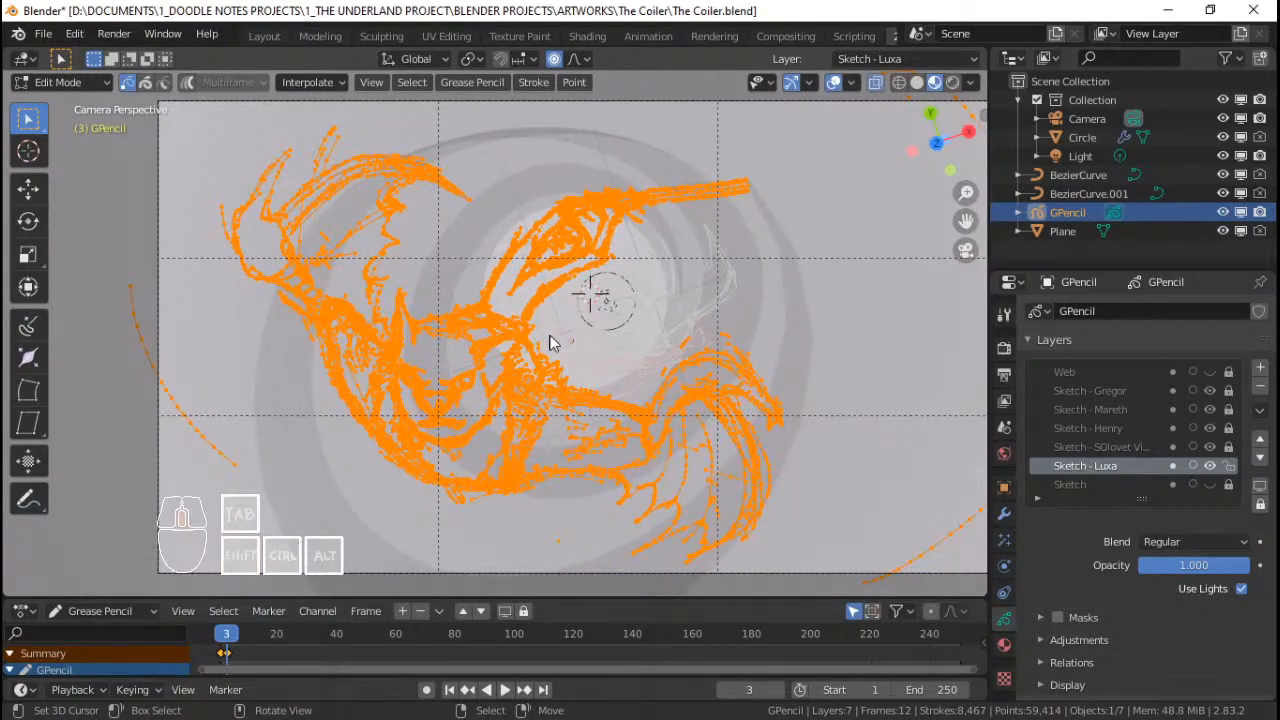
middle_click_drag(550, 343, 600, 305)
scroll(719, 256, "down", 4)
scroll(543, 297, "up", 4)
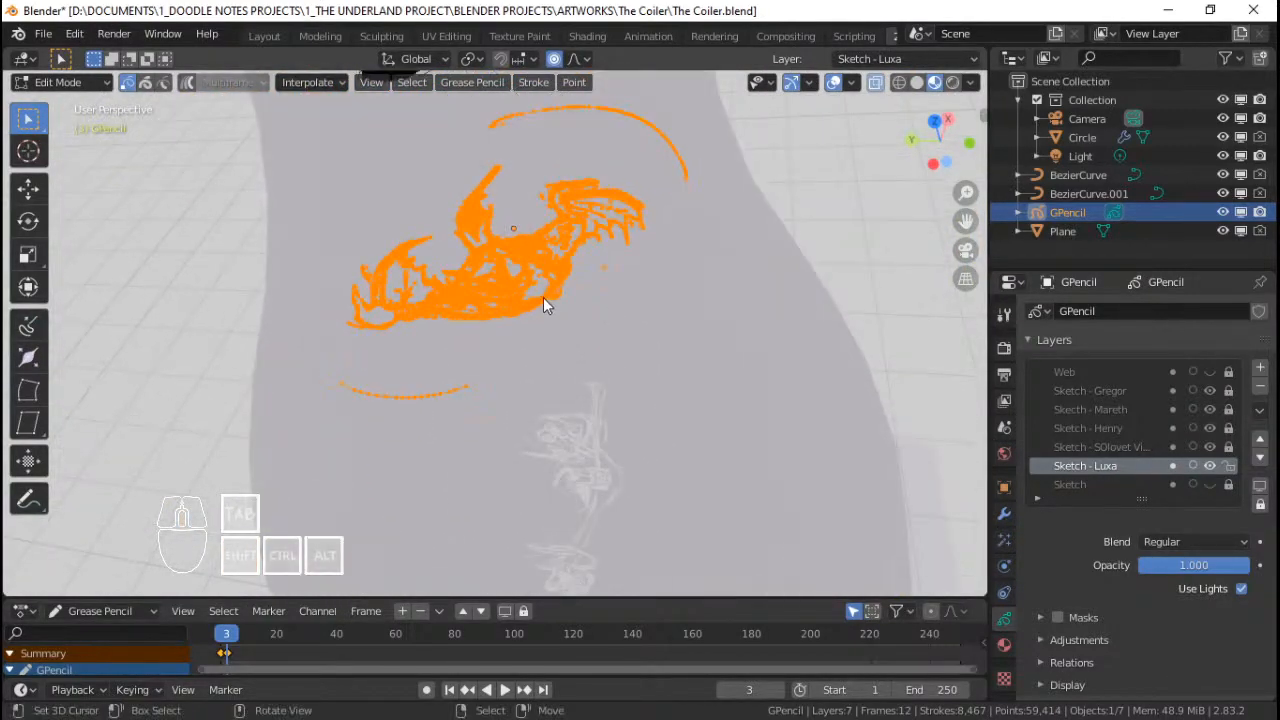
Step: Reduce the selection to one stroke point of the Luxa sketch and inspect the drawing from an angled view
right_click(534, 236)
scroll(534, 237, "up", 3)
middle_click_drag(586, 240, 455, 278)
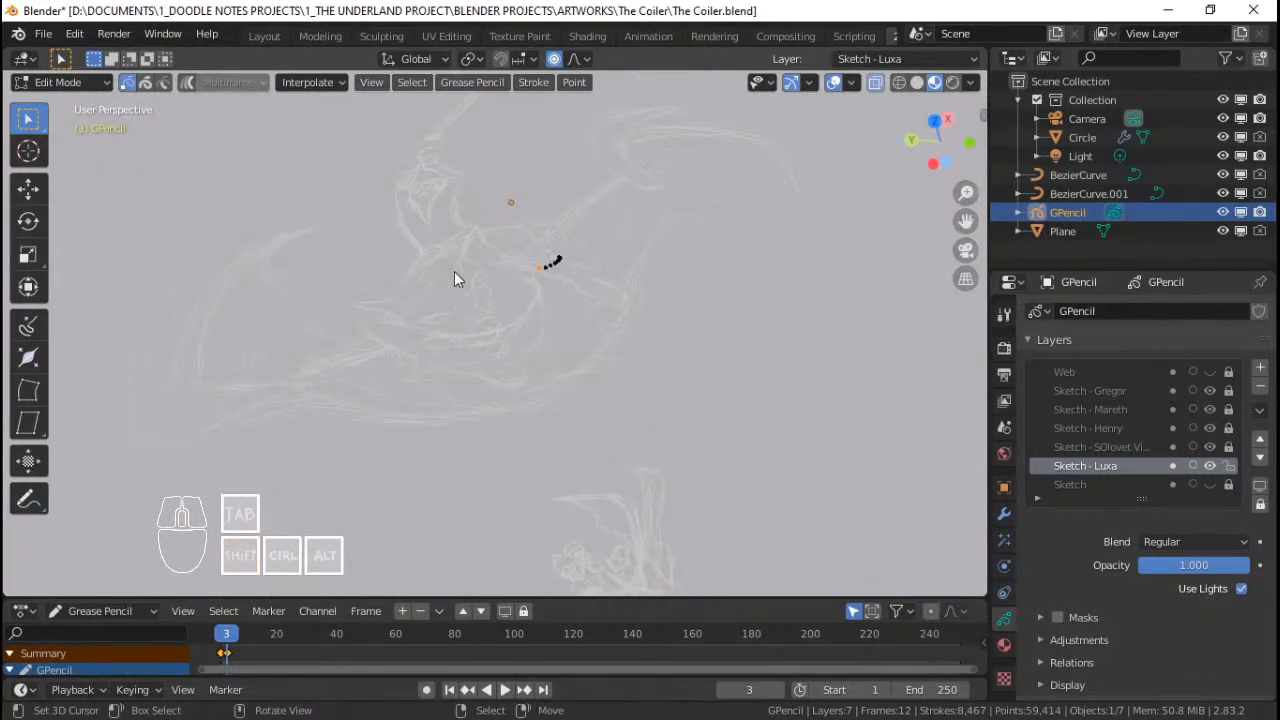
Step: Return the GPencil object to Object Mode, deselect everything and frame the whole sketch in the camera view
key("KP_0")
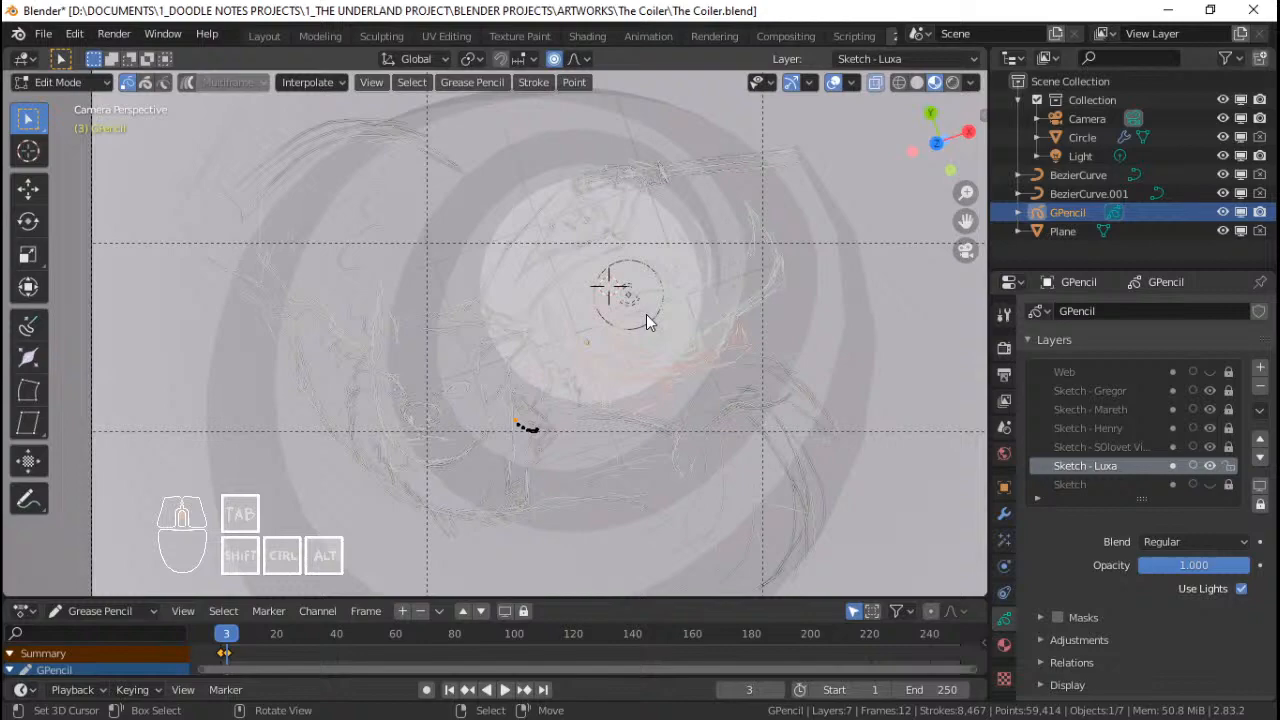
scroll(647, 321, "up", 1)
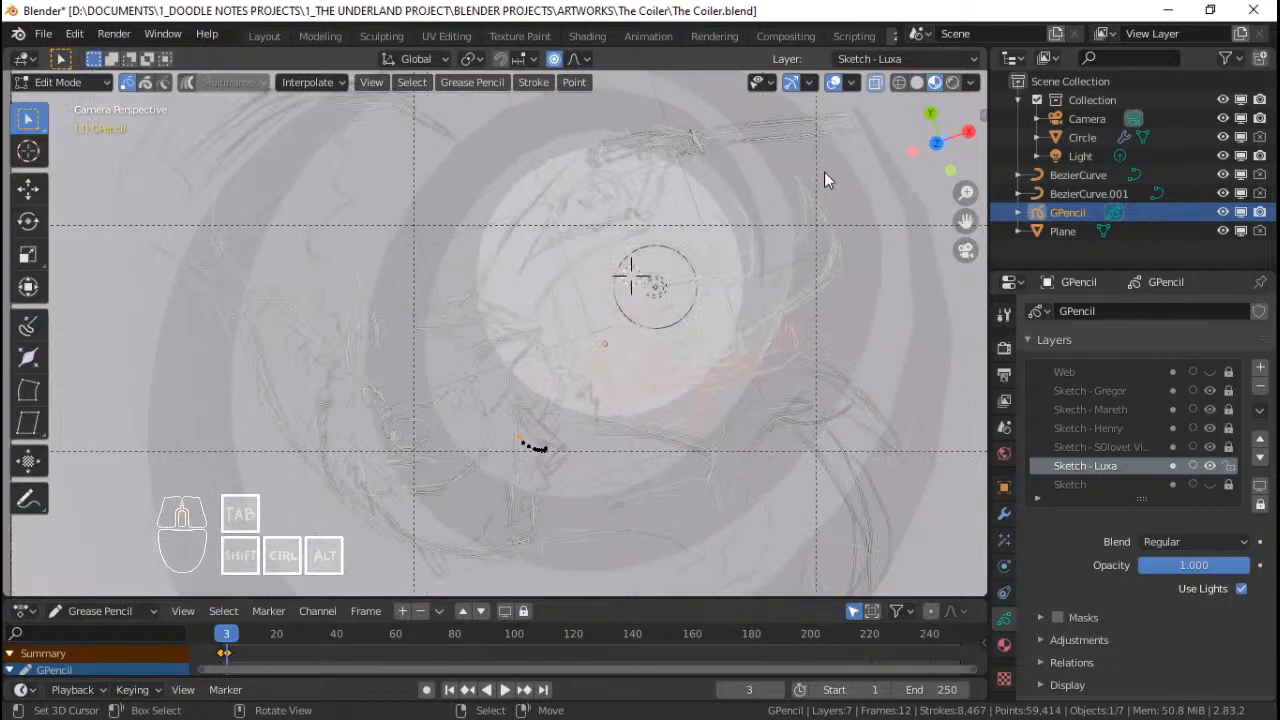
key("Tab")
scroll(729, 231, "down", 1)
key("alt+a")
mouse_move(702, 311)
middle_mouse_down("shift")
mouse_move(647, 318)
mouse_move(604, 359)
mouse_move(681, 311)
middle_mouse_up("shift")
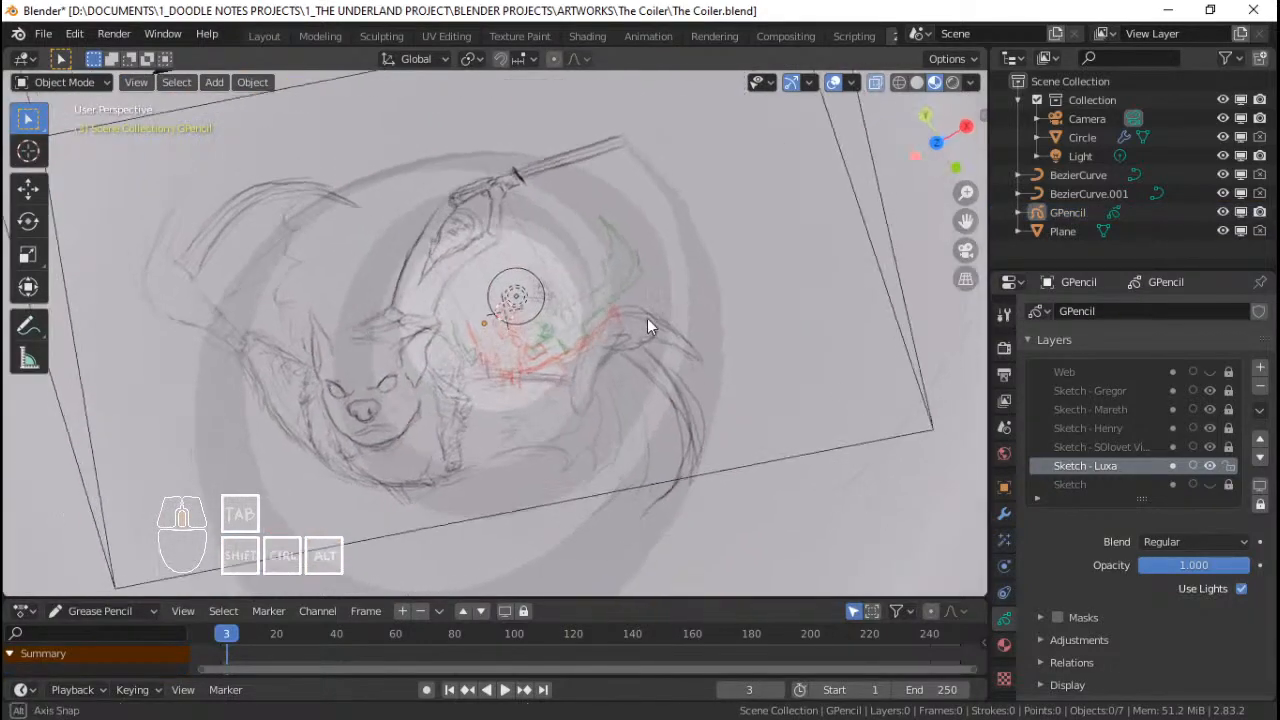
key("Home")
key("KP_0")
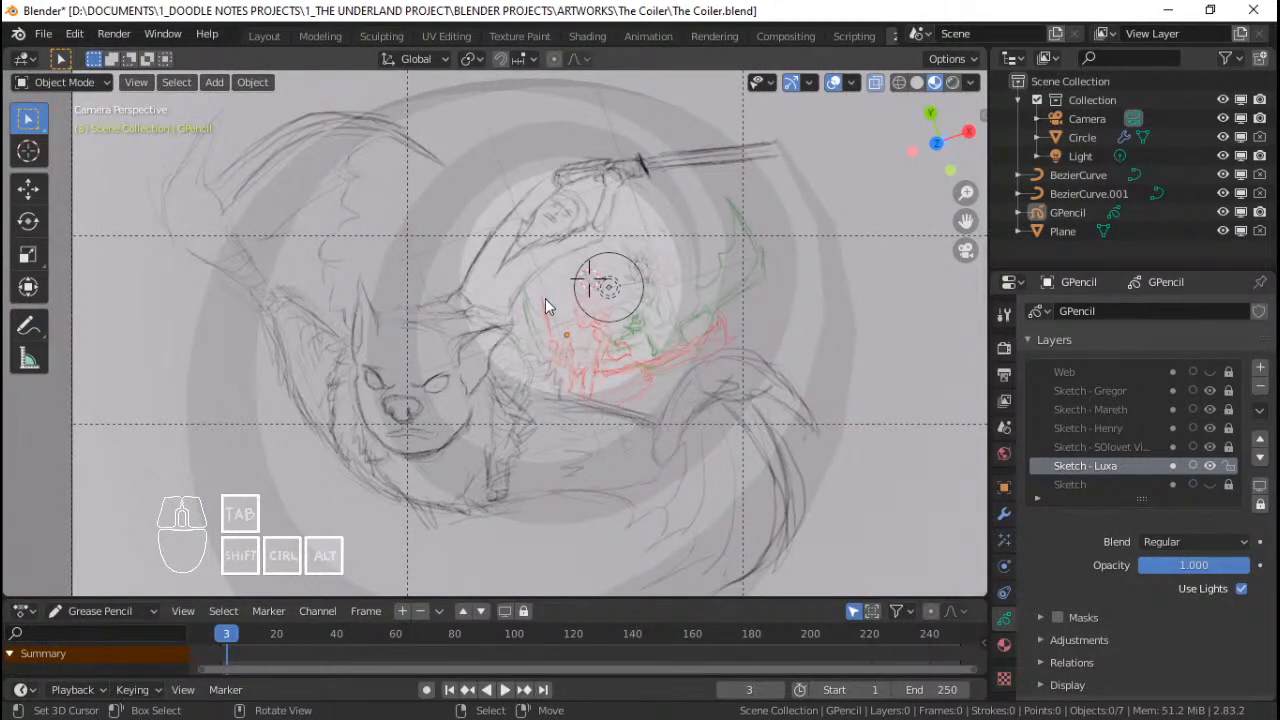
key("Home")
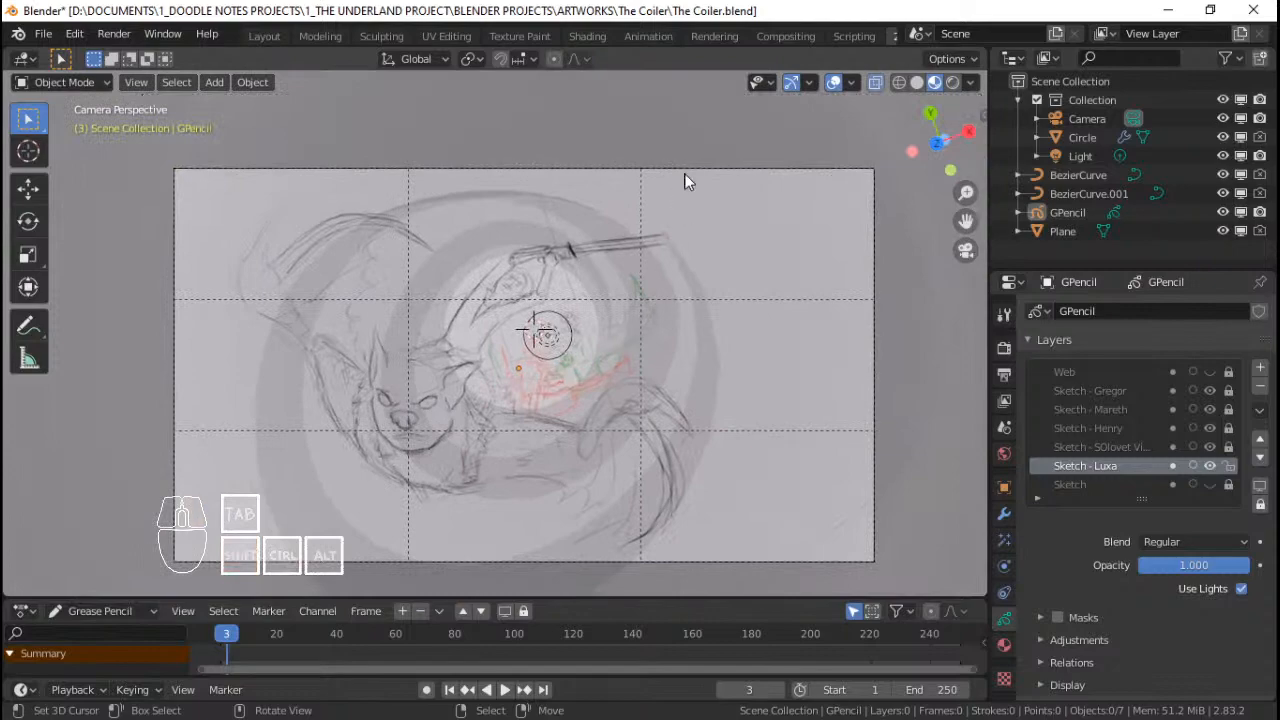
Step: Select the camera and try moving it freely to preview the depth shift between the sketch layers
left_click(690, 167)
left_click(691, 166)
scroll(688, 180, "up", 3)
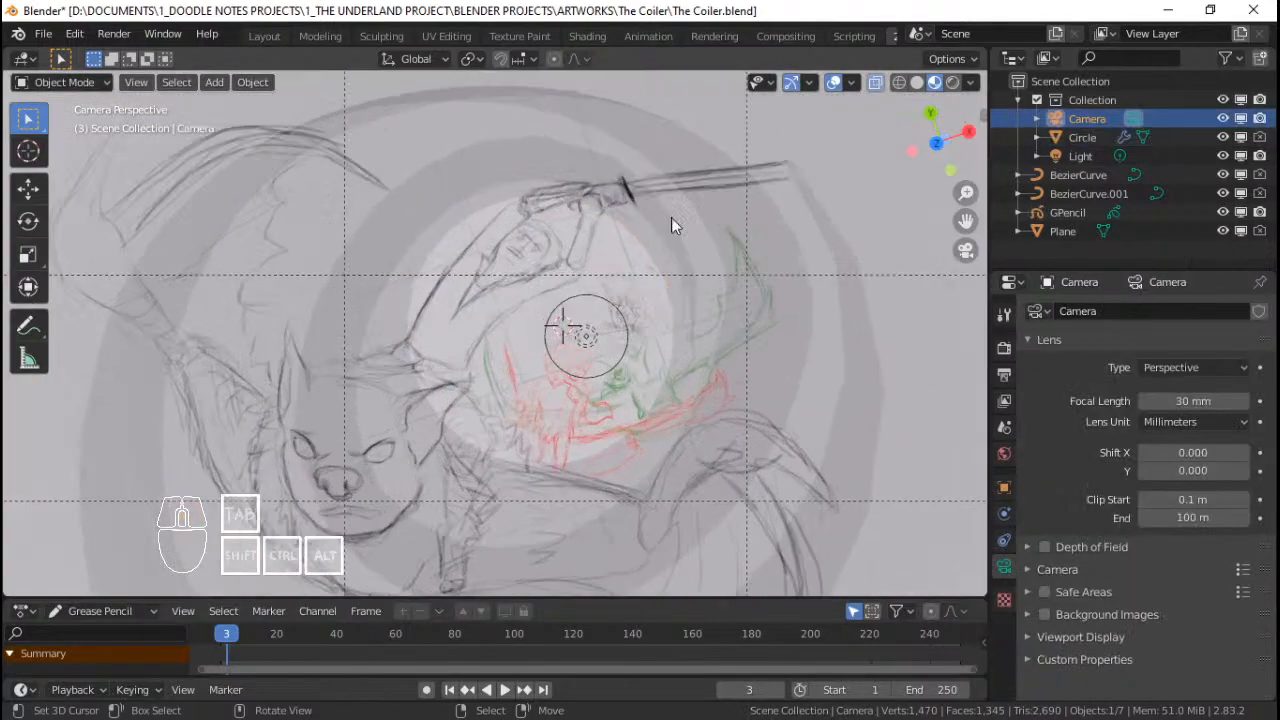
key("g")
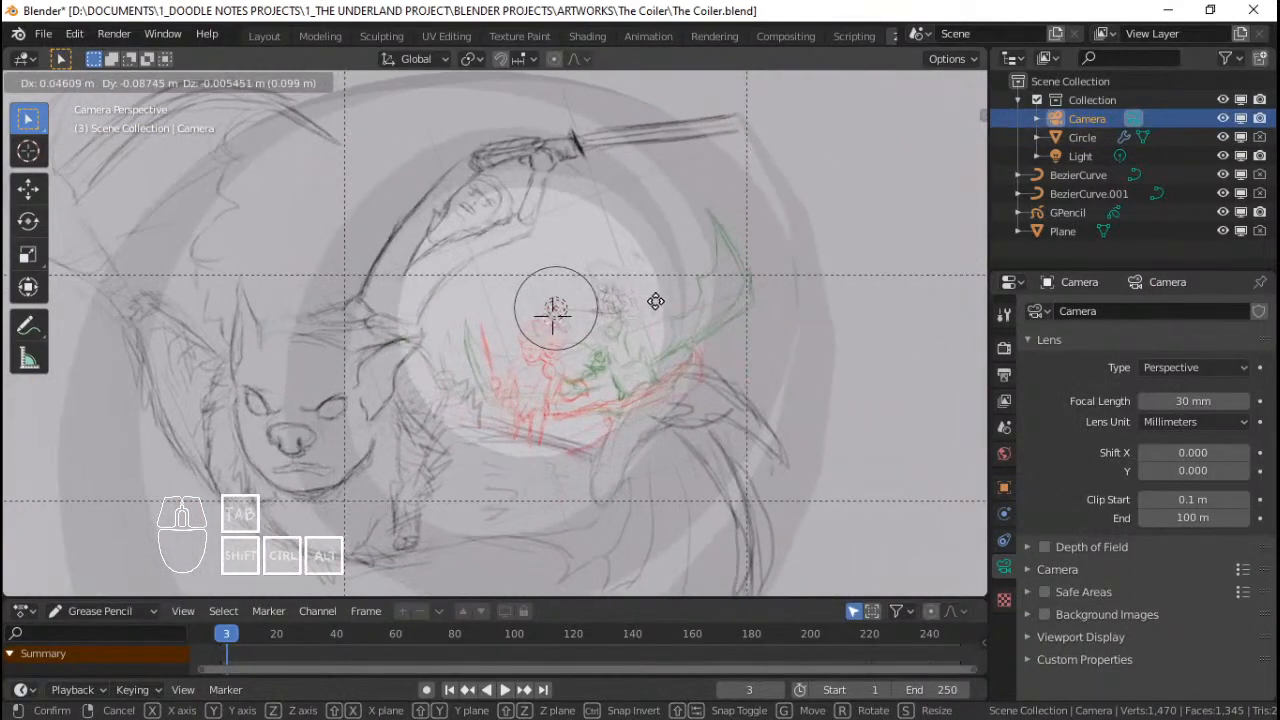
right_click(624, 293)
scroll(627, 293, "down", 3)
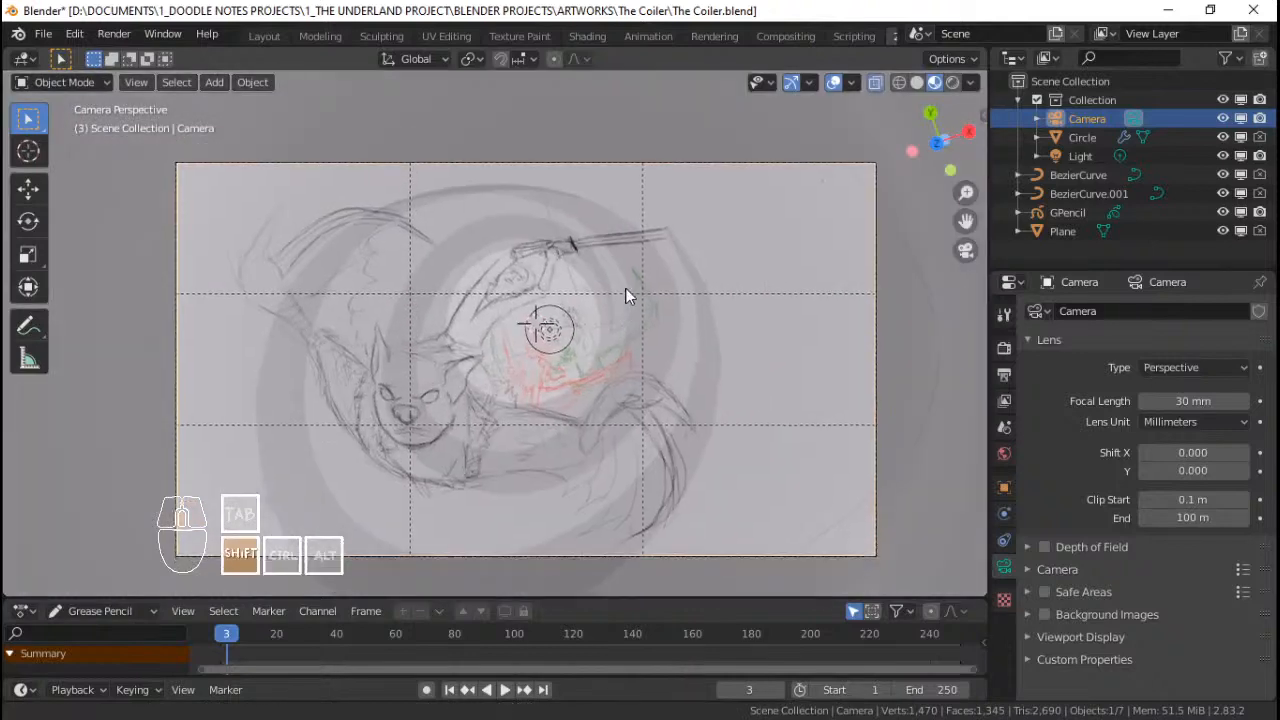
Step: Try sliding the camera along the X axis, first global and then local, to preview the layers' parallax
middle_click_drag(622, 300, 628, 289, "shift")
scroll(628, 289, "up", 2)
key("g")
key("x")
right_click(617, 292)
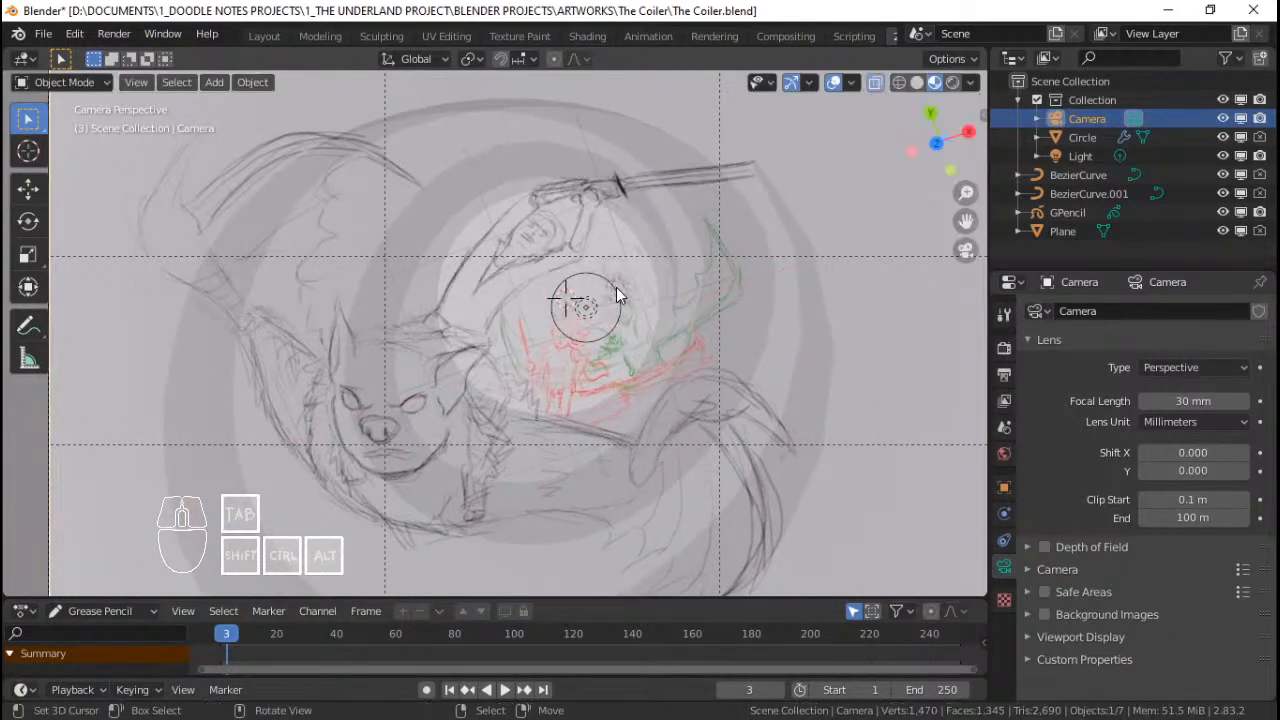
key("g")
key("x")
key("x")
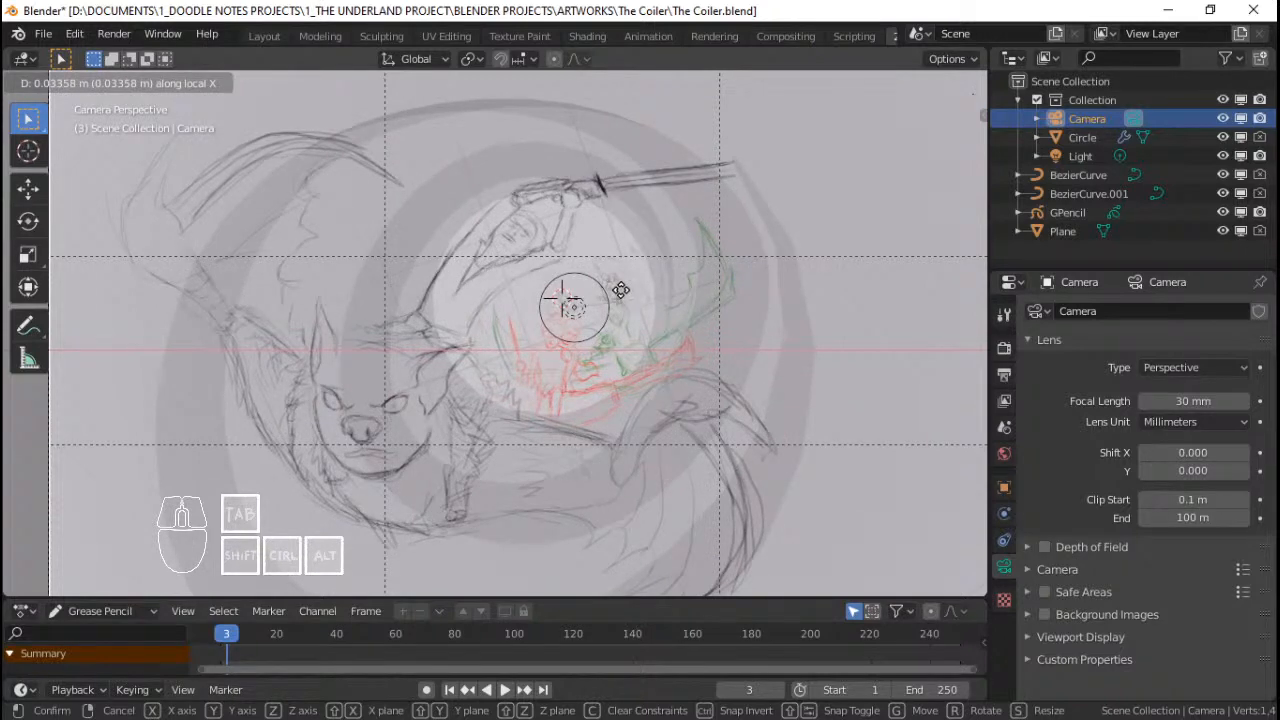
right_click(612, 296)
Step: Examine the full composition of the sketch inside the camera frame, both from afar and up close
scroll(570, 284, "down", 3)
scroll(572, 284, "up", 2)
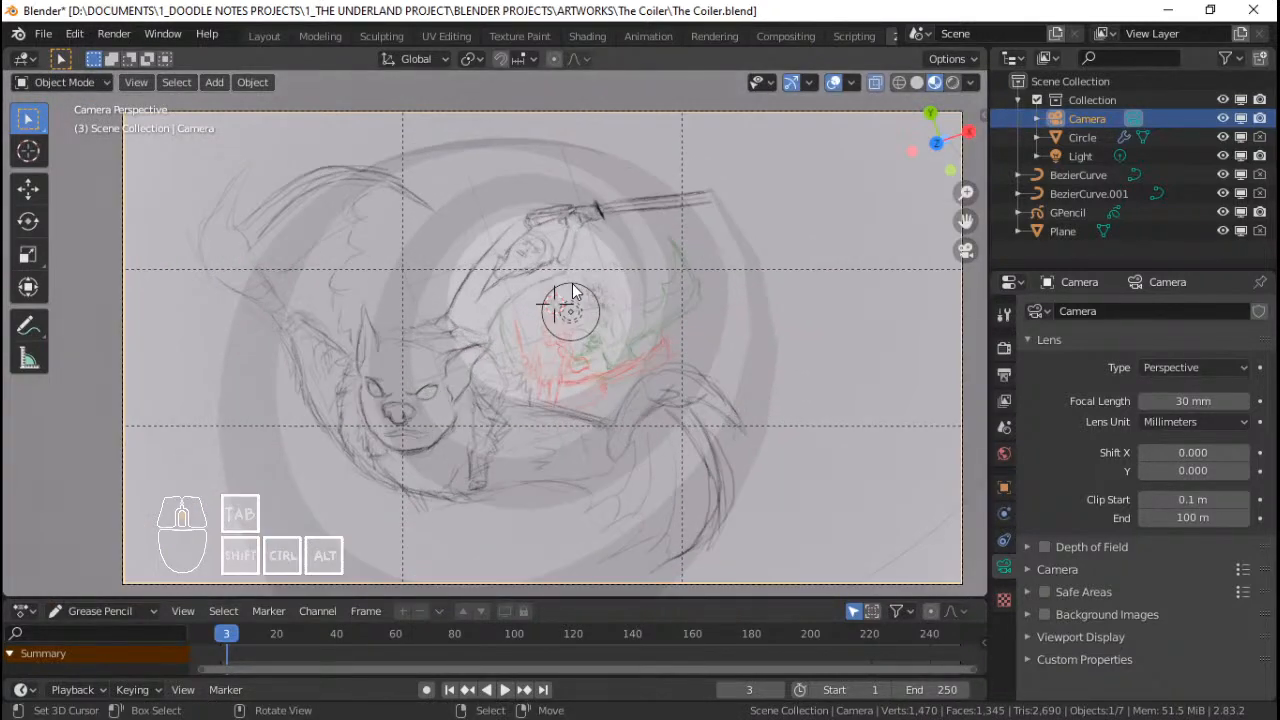
scroll(600, 328, "down", 3)
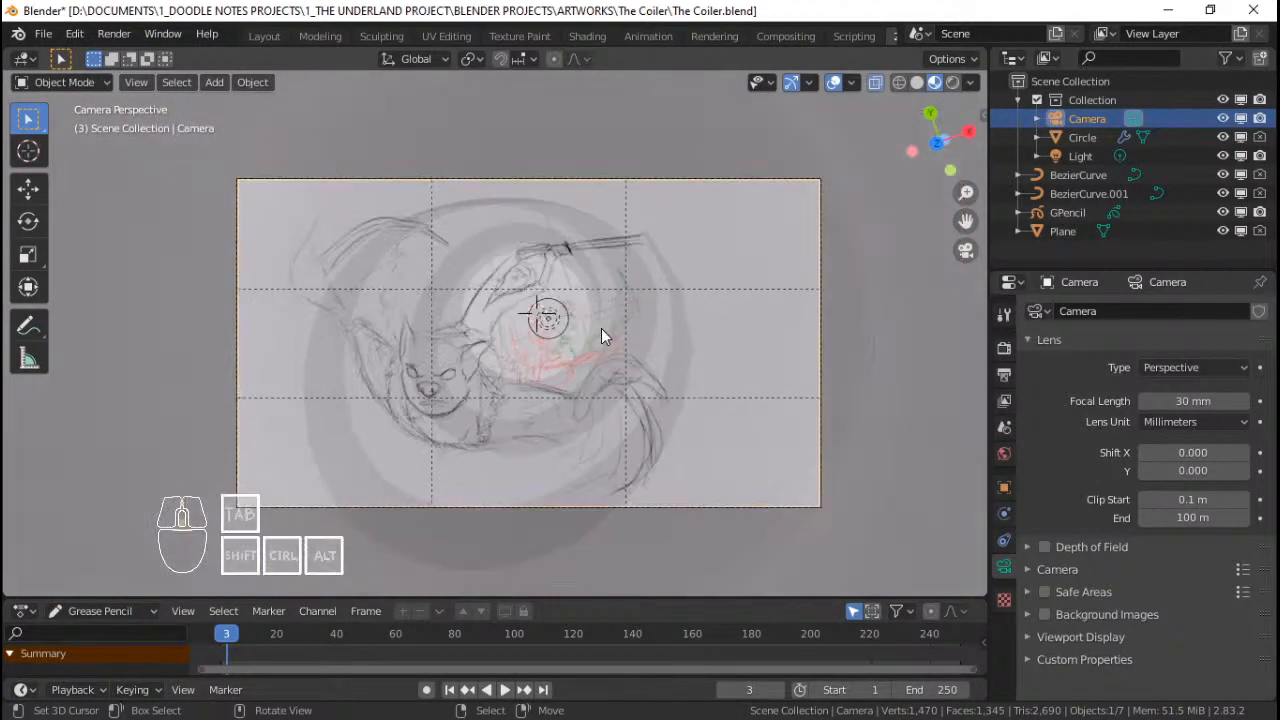
scroll(601, 328, "up", 2)
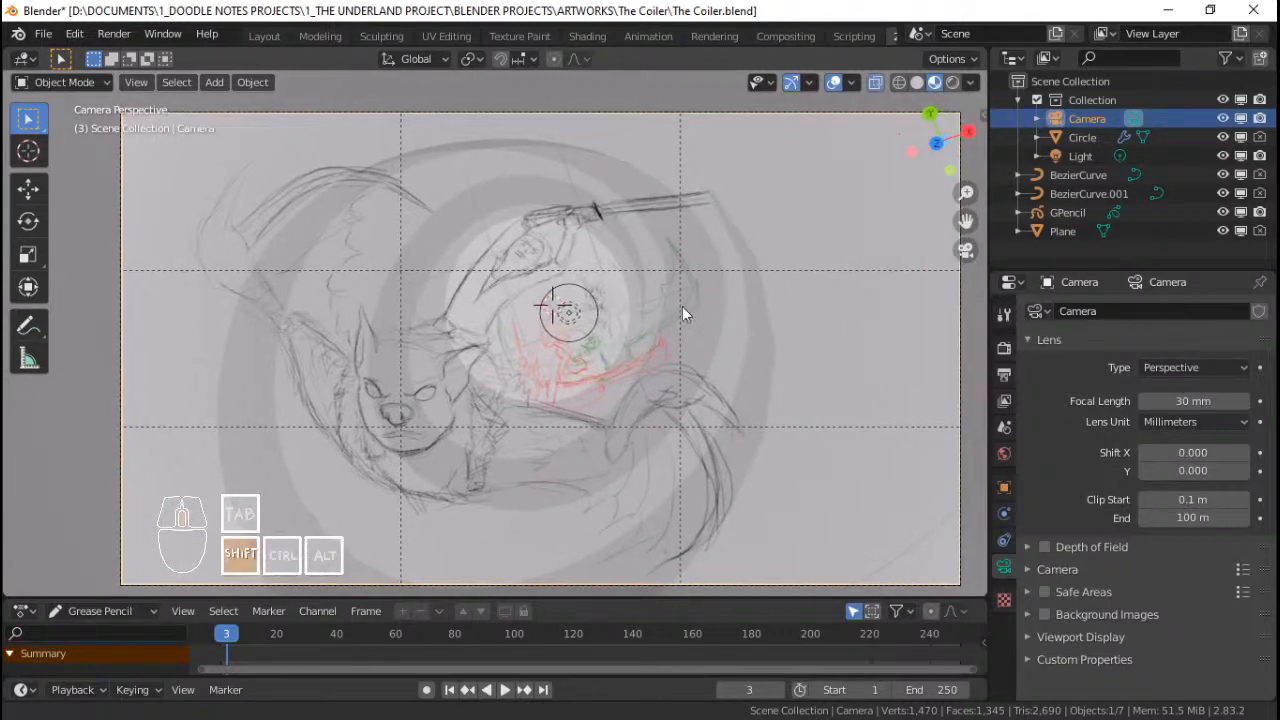
middle_click_drag(682, 306, 663, 343, "shift")
scroll(672, 305, "down", 1)
scroll(643, 307, "up", 1)
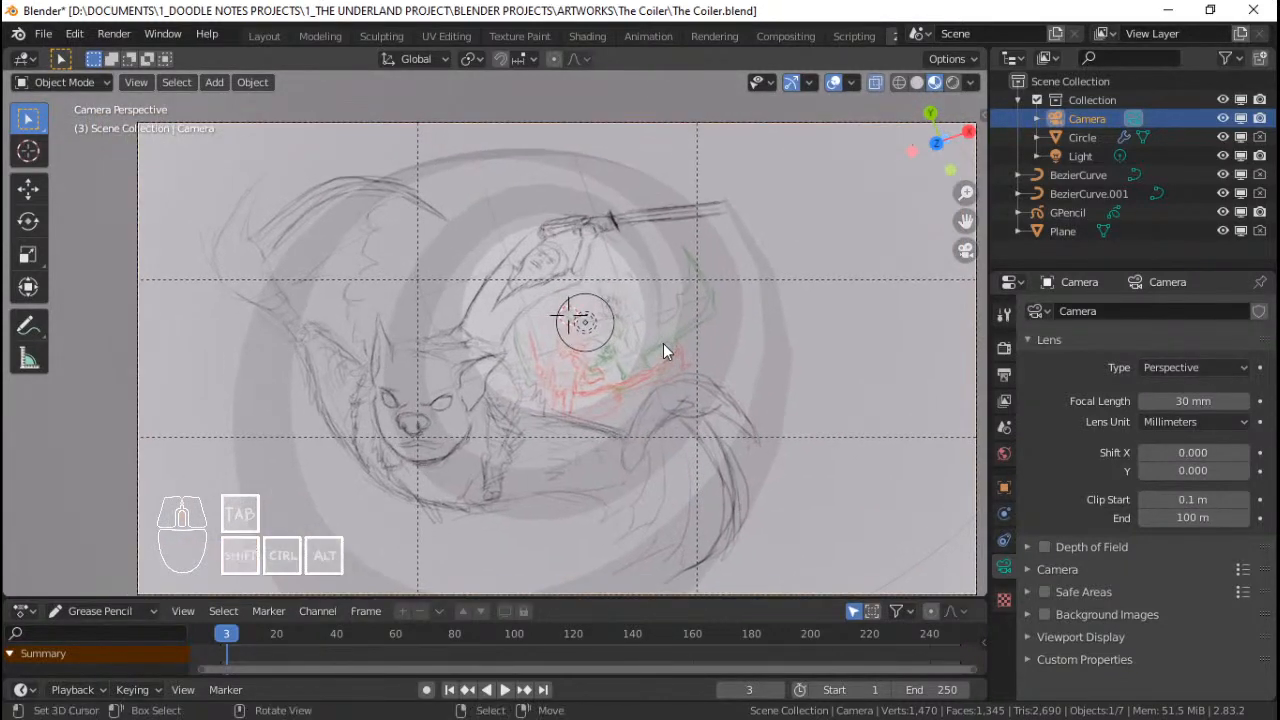
scroll(663, 343, "up", 1)
scroll(663, 343, "down", 2)
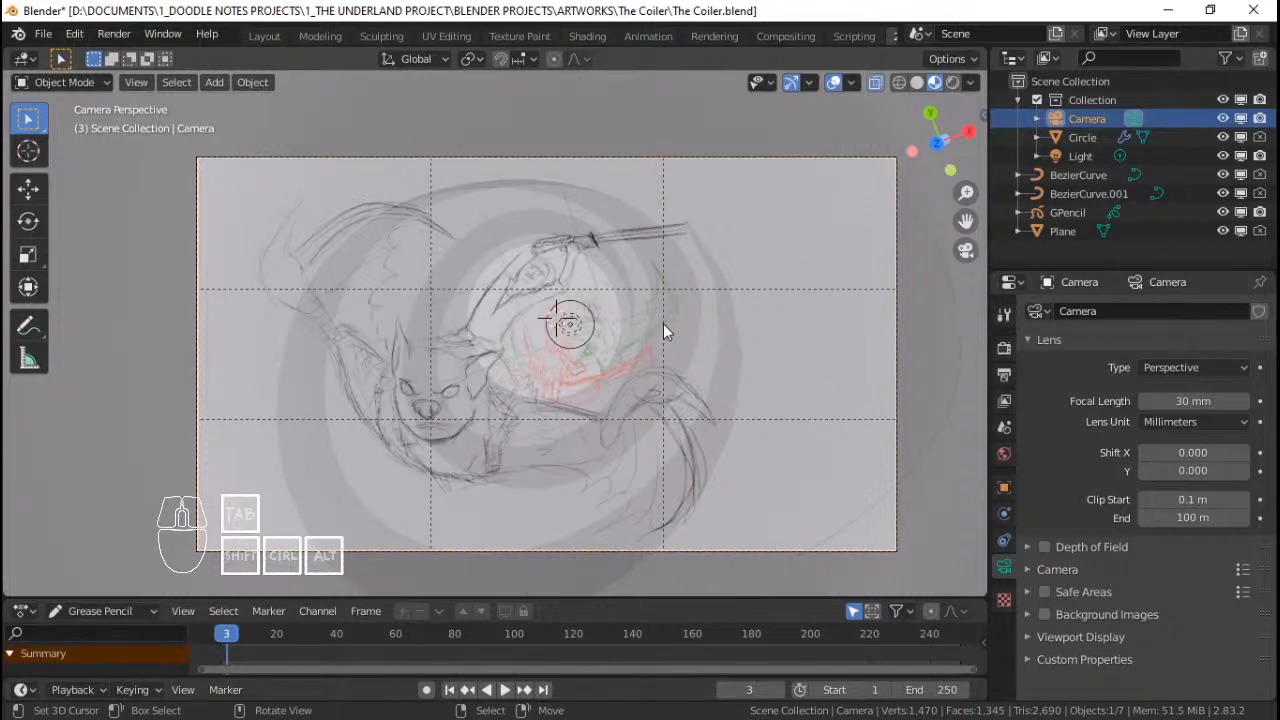
scroll(667, 328, "up", 1)
middle_click_drag(667, 328, 636, 321, "shift")
scroll(636, 321, "down", 3)
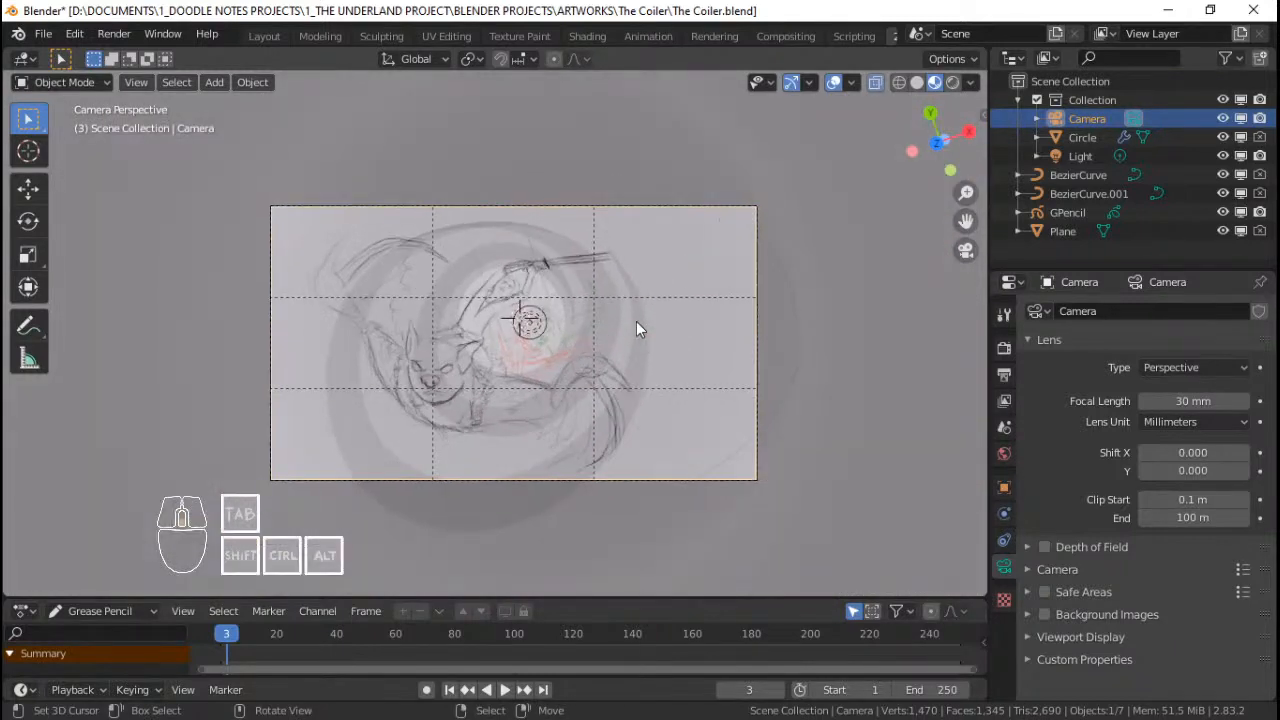
scroll(637, 321, "up", 5)
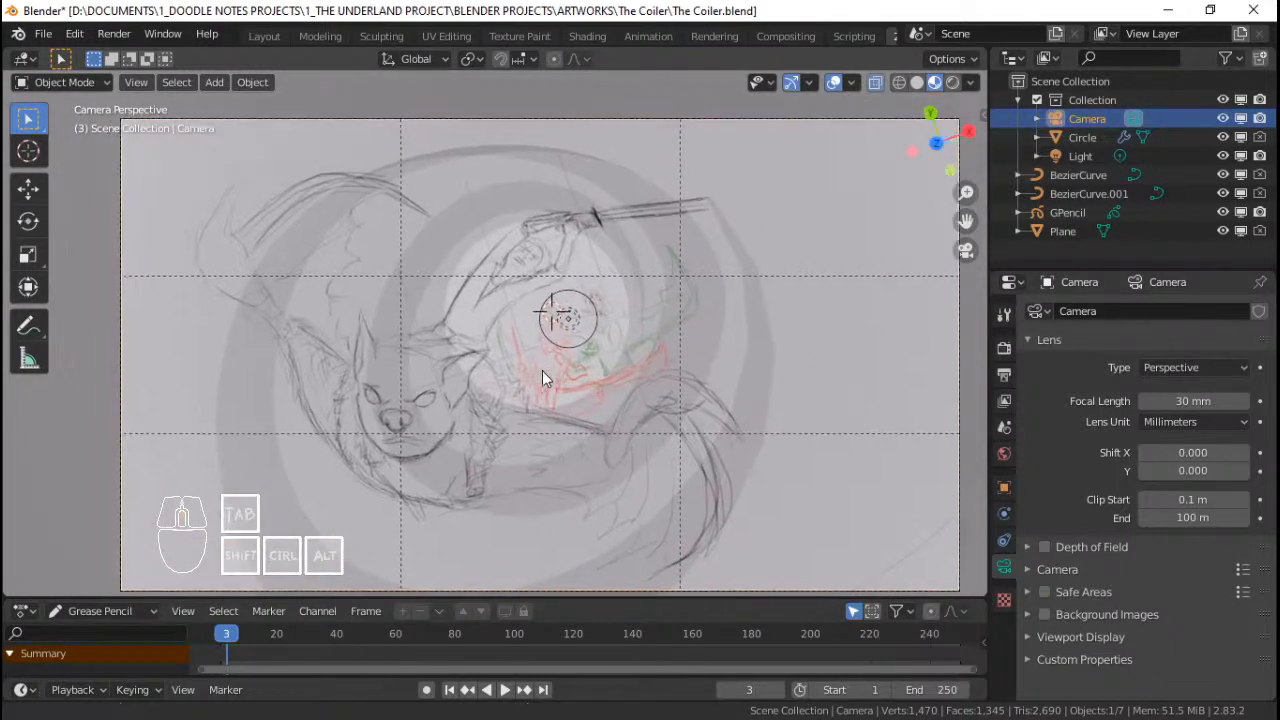
Step: Edit the GPencil object and snap the 3D cursor to a selected stroke point on the Sketch - Luxa layer
scroll(542, 370, "up", 1)
right_click(441, 387)
key("Tab")
key("Tab")
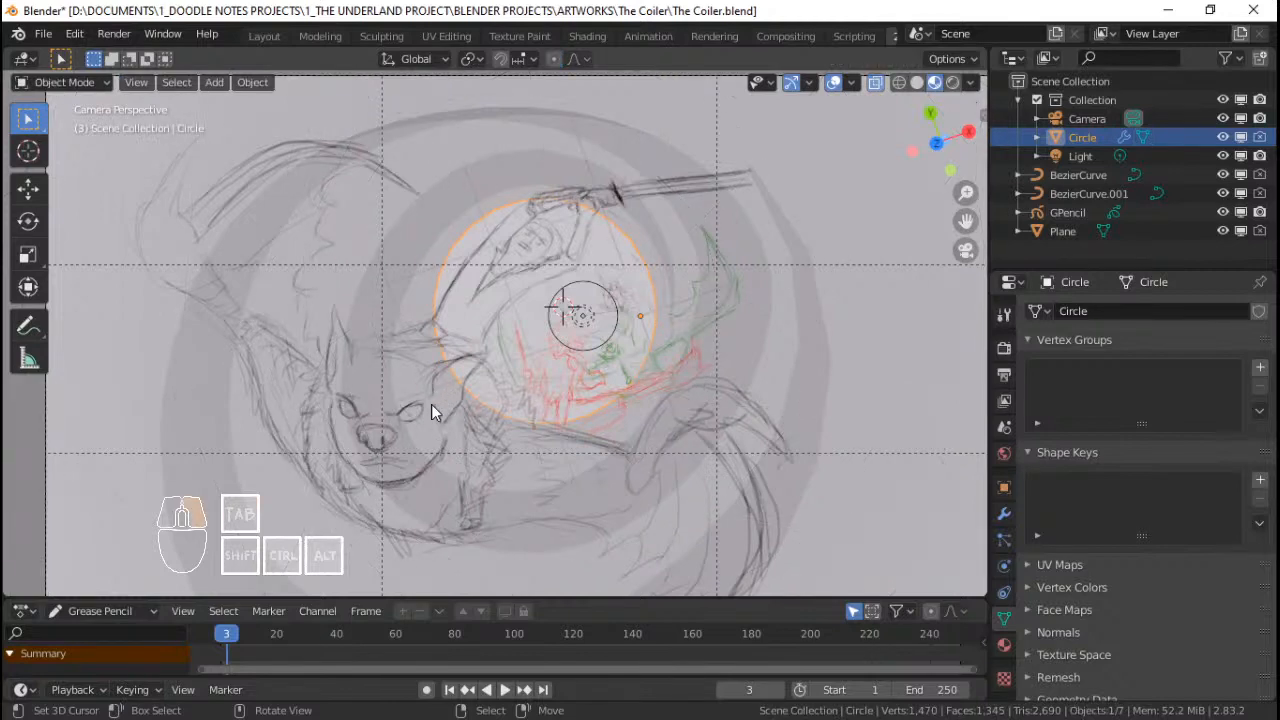
right_click(431, 404)
key("Tab")
scroll(428, 418, "down", 2)
scroll(422, 415, "up", 3)
right_click(430, 443)
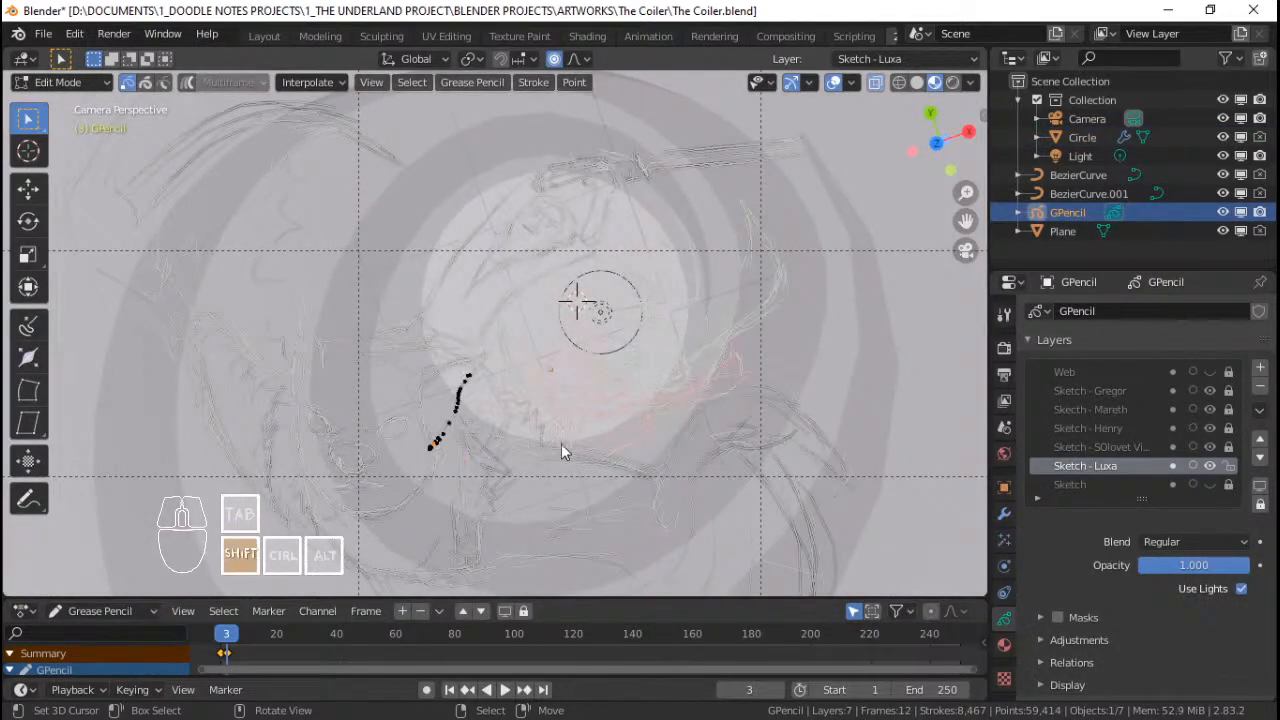
key("shift+s")
left_click(551, 503)
scroll(557, 457, "down", 4)
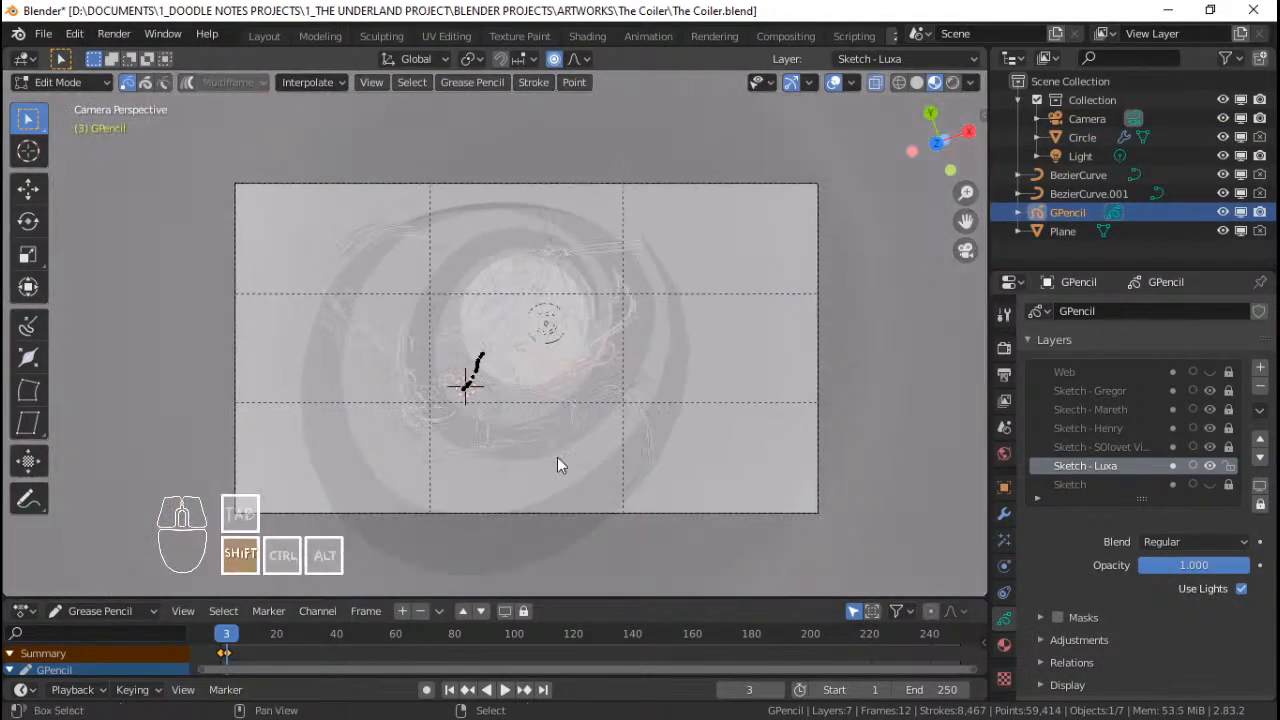
Step: Switch back to Object Mode and inspect the 3D cursor's position in depth relative to the sketch layers
key("Tab")
scroll(557, 460, "up", 1)
mouse_move(510, 418)
middle_mouse_down()
mouse_move(610, 365)
mouse_move(417, 261)
mouse_move(436, 274)
mouse_move(540, 255)
middle_mouse_up()
scroll(436, 274, "down", 4)
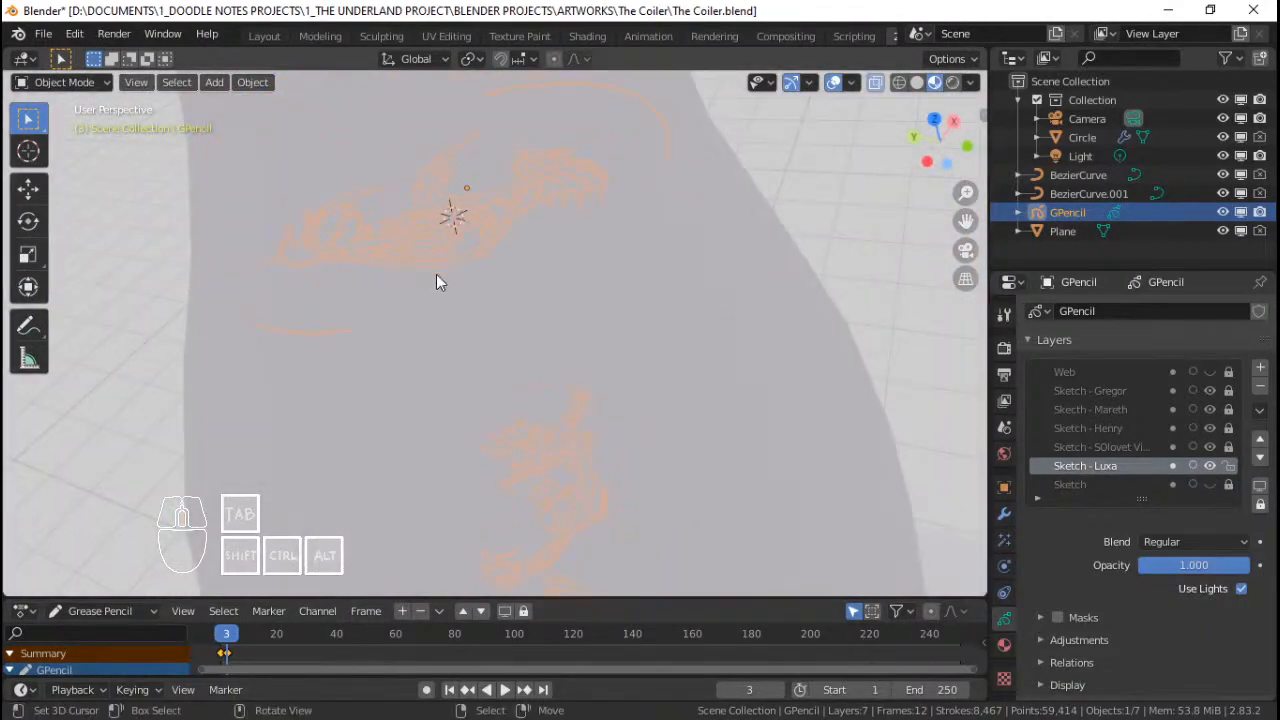
middle_click_drag(690, 230, 668, 298)
scroll(754, 326, "up", 3)
mouse_move(754, 326)
middle_mouse_down()
mouse_move(670, 324)
mouse_move(717, 327)
mouse_move(627, 345)
middle_mouse_up()
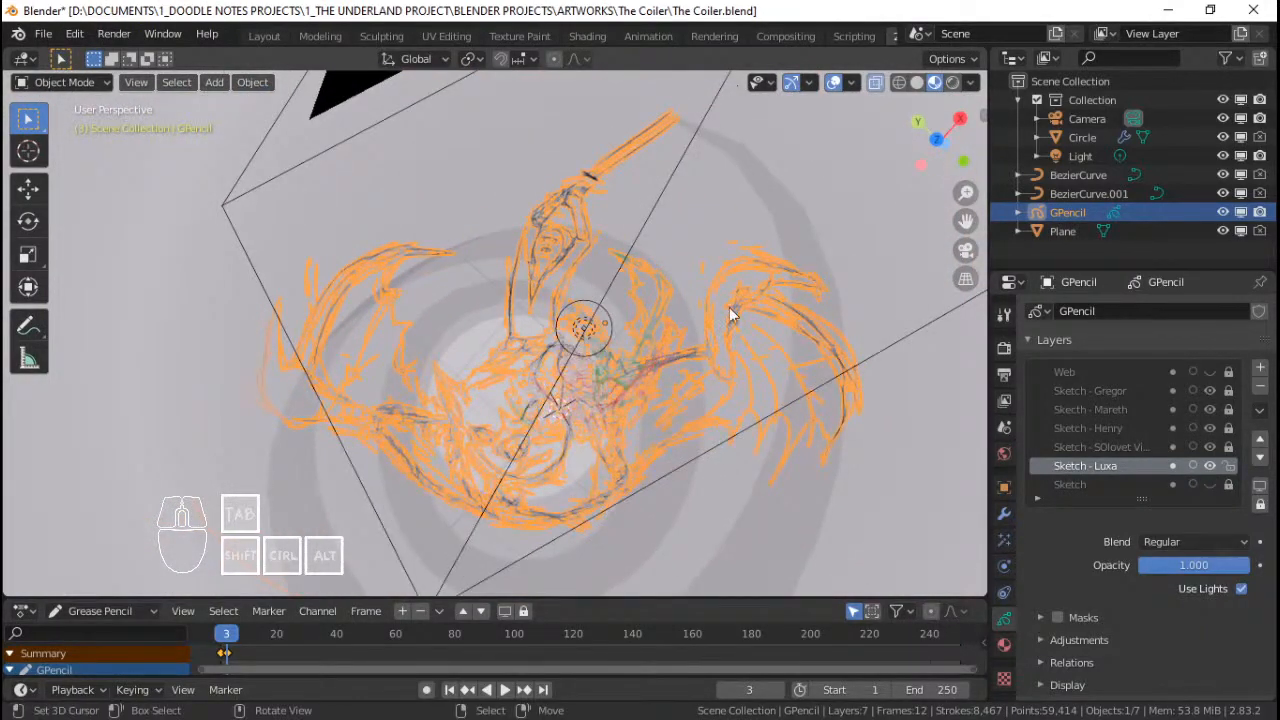
Step: Rename the existing collection as CAM and LIGHTS
left_click(1090, 99)
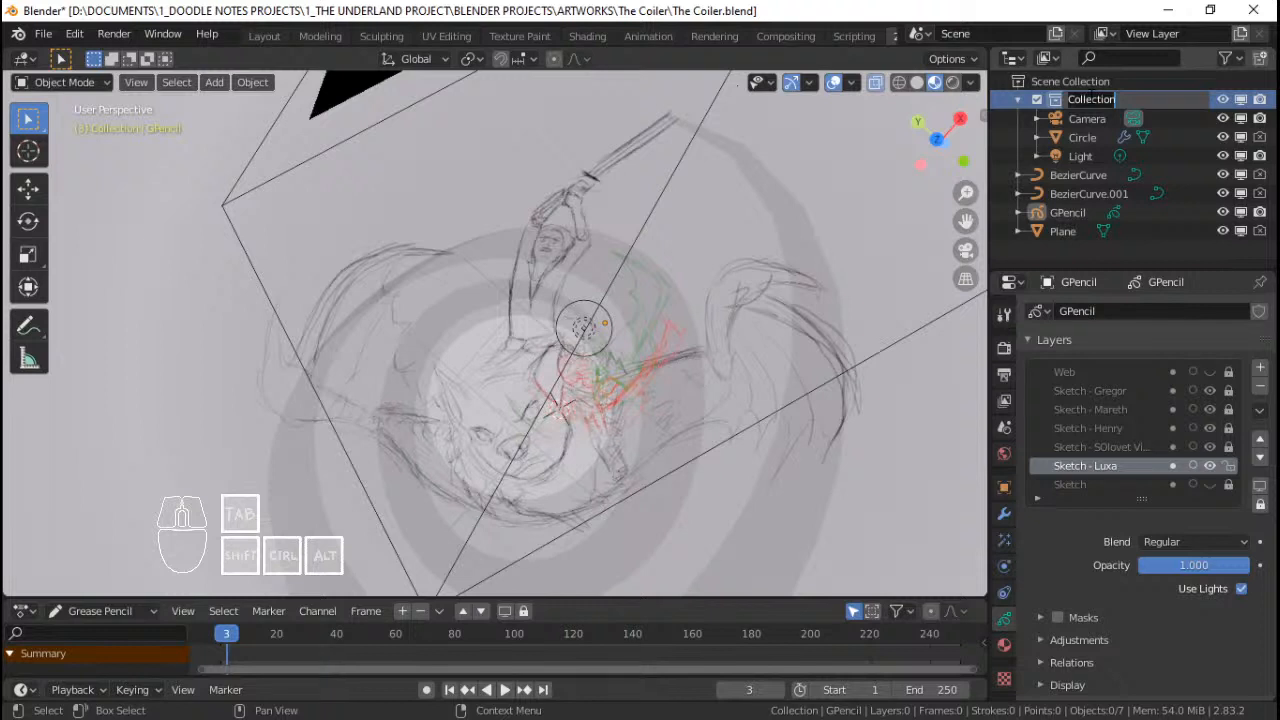
type("C")
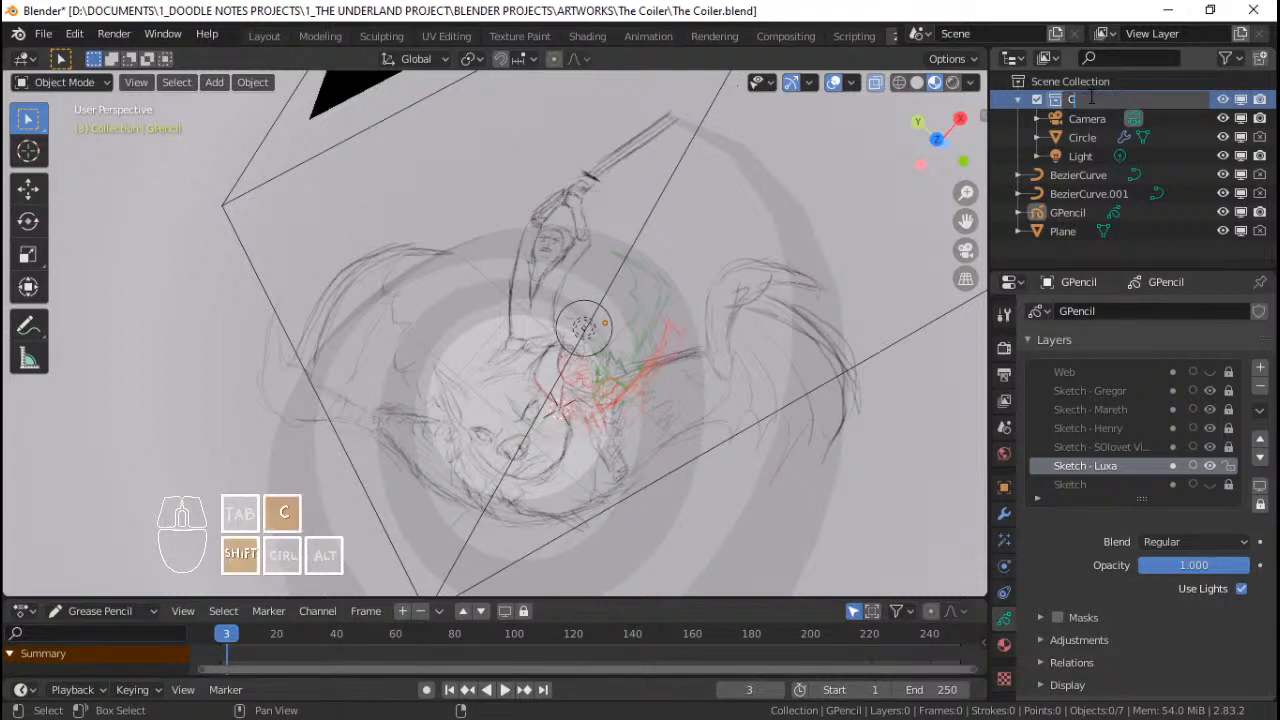
type("AM and")
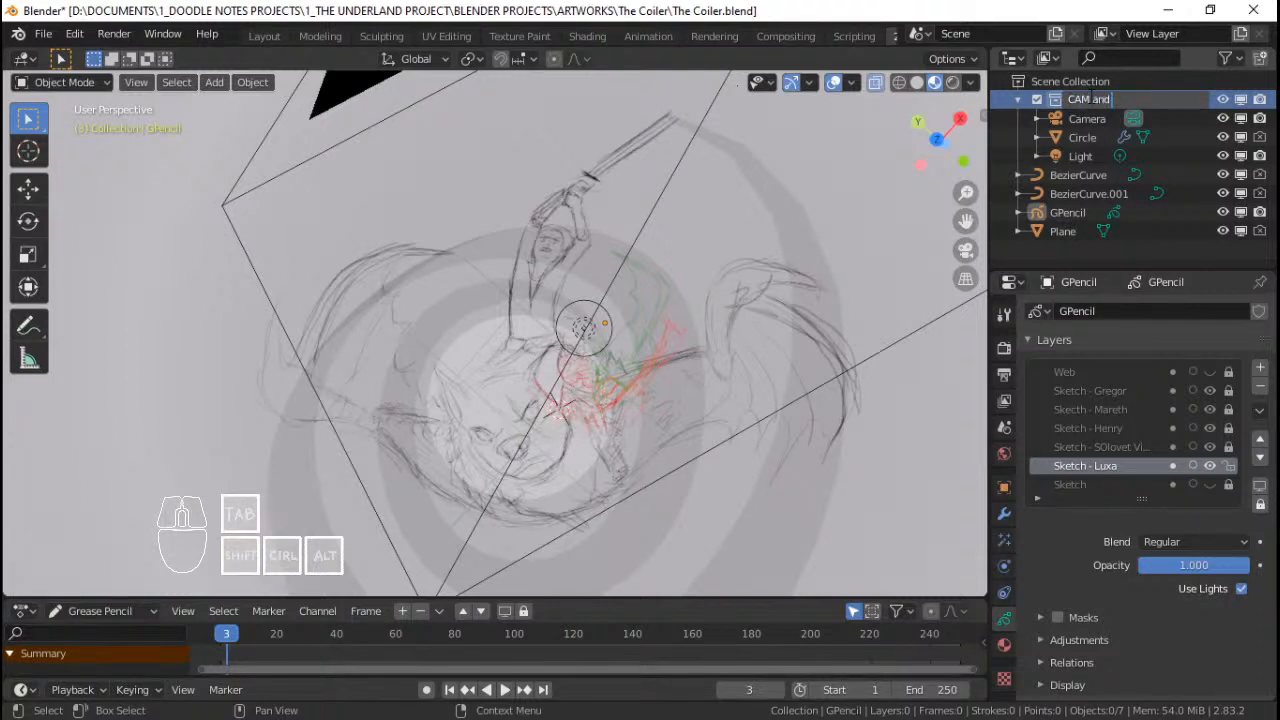
type(" LIGHTS")
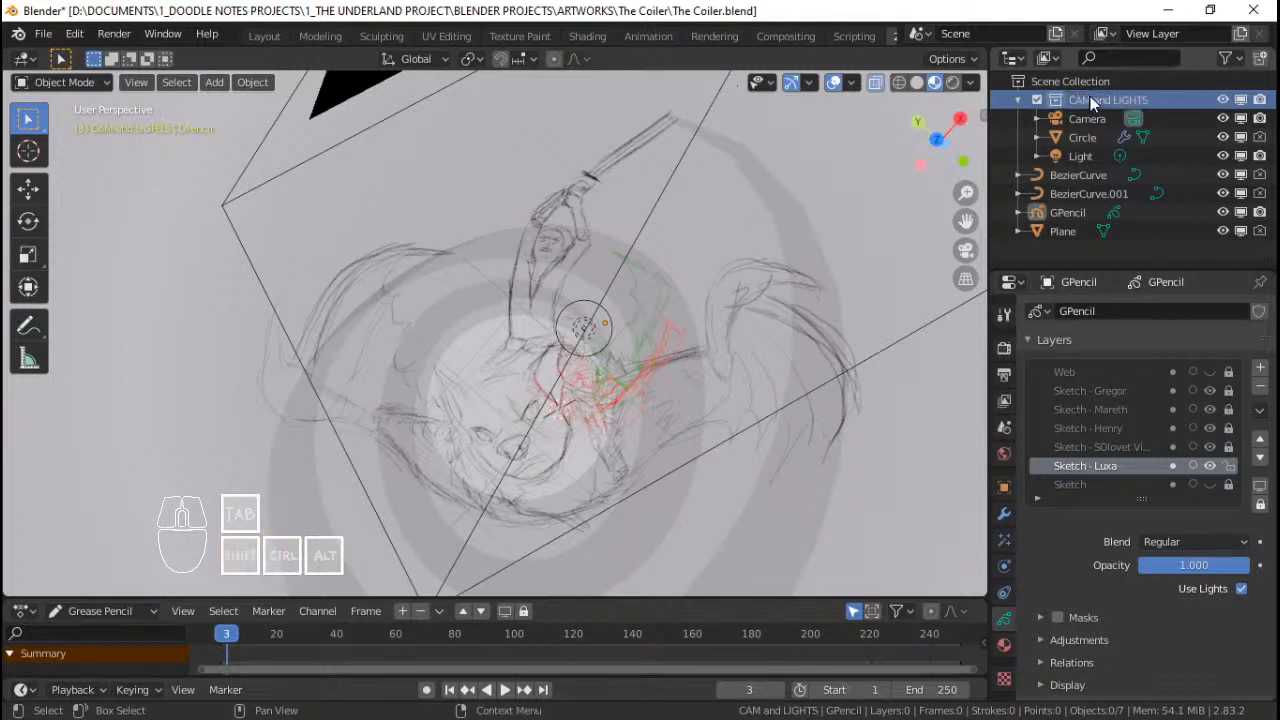
key("Return")
Step: Create a new collection under the Scene Collection and name it SKETCHES
left_click(1105, 80)
right_click(1106, 80)
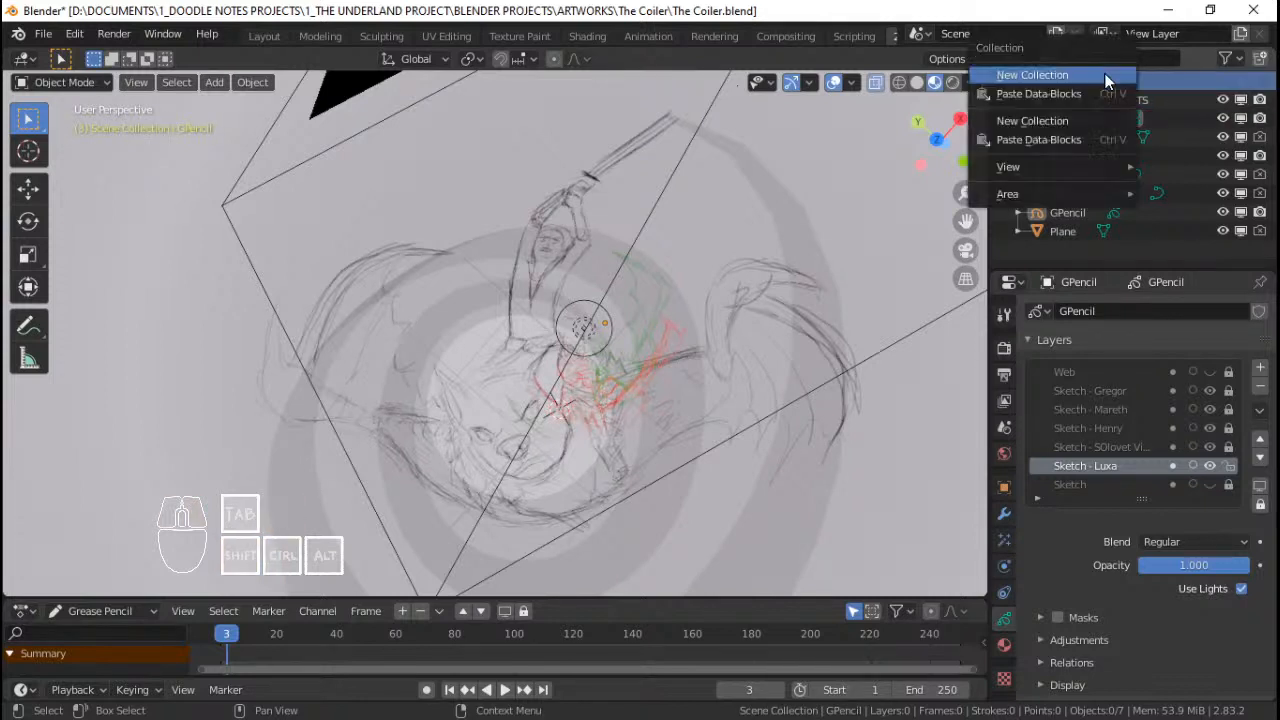
left_click(1105, 80)
double_click(1071, 176)
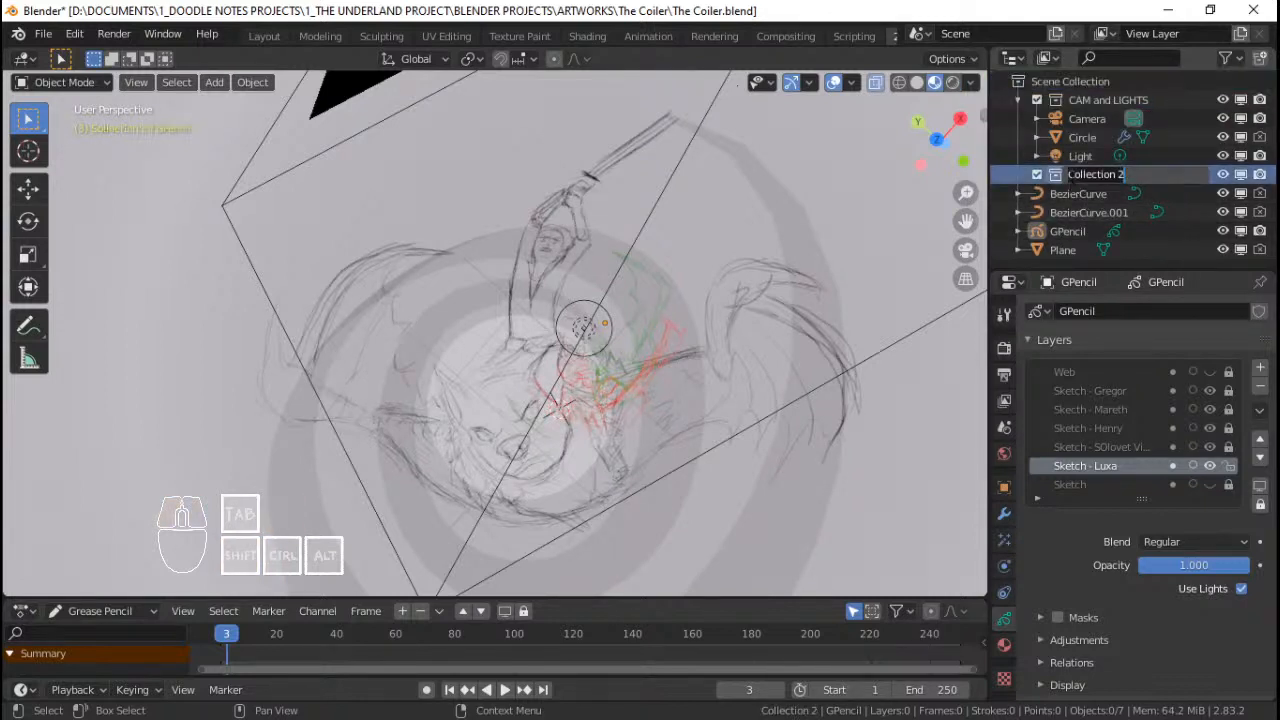
type("SKETCHES")
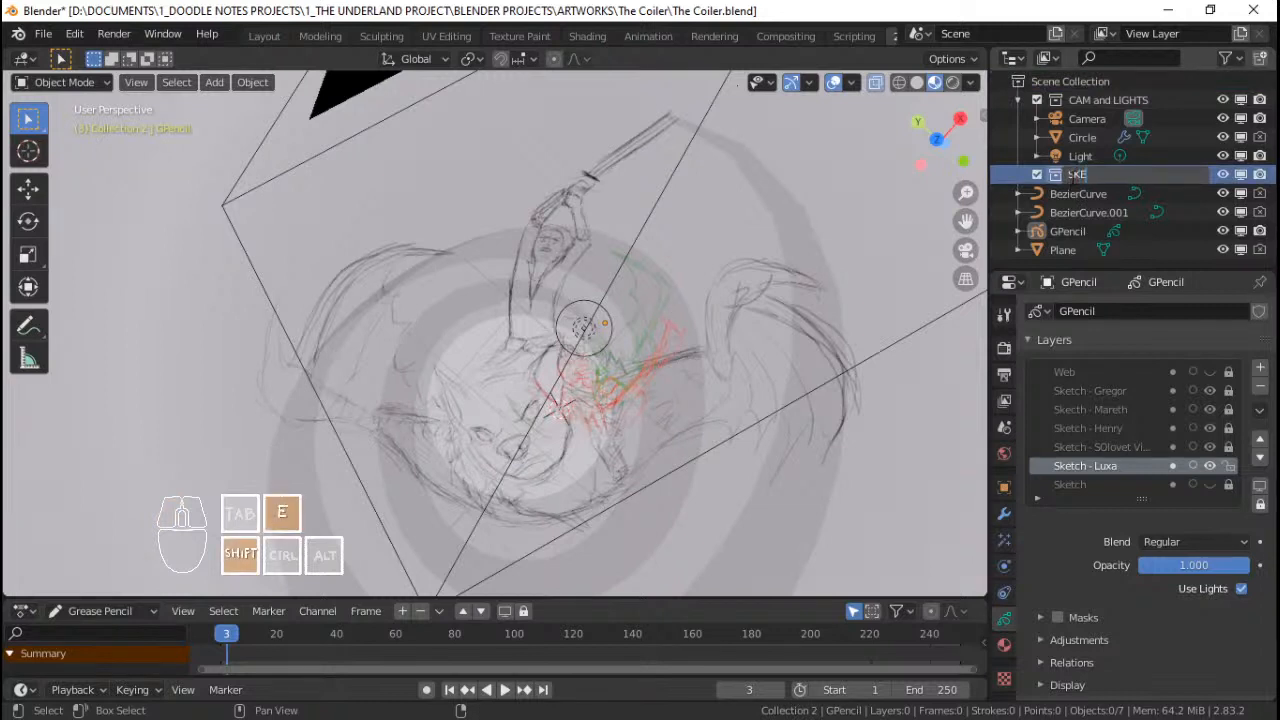
key("Return")
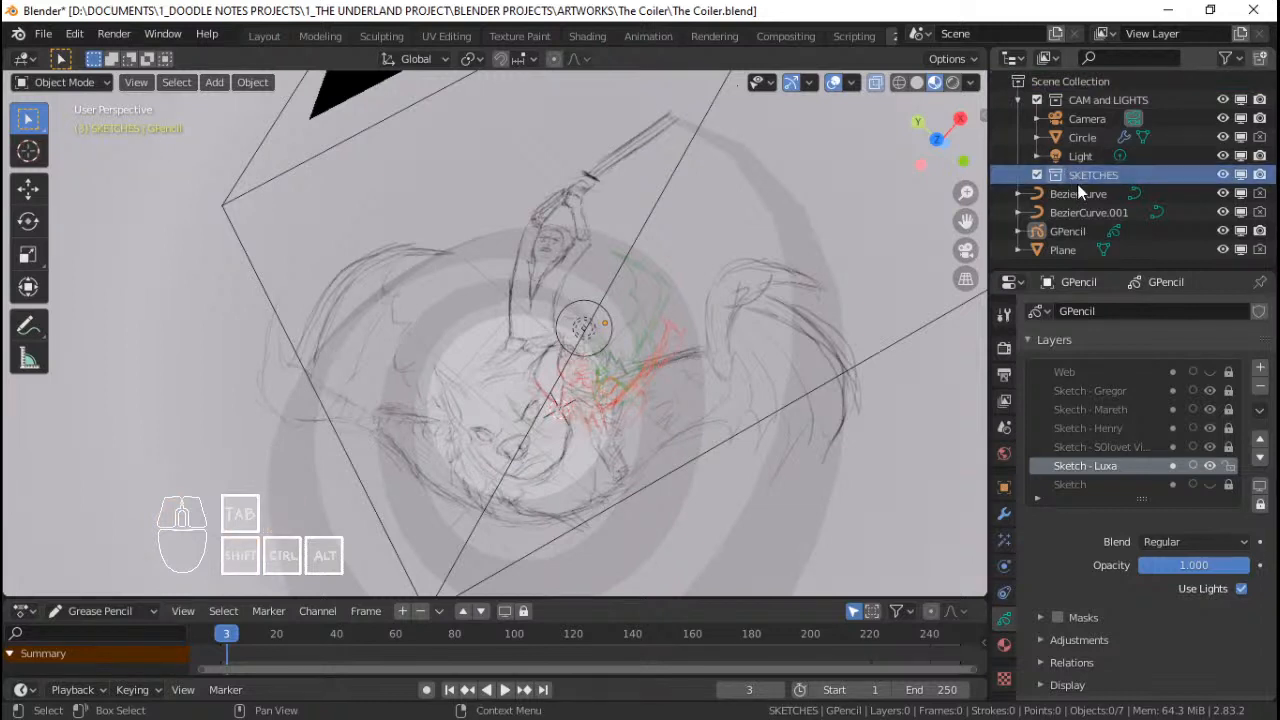
Step: Move both Bezier curves, GPencil, Plane and Circle into the SKETCHES collection
left_click(1078, 194)
left_click(1067, 240, "shift")
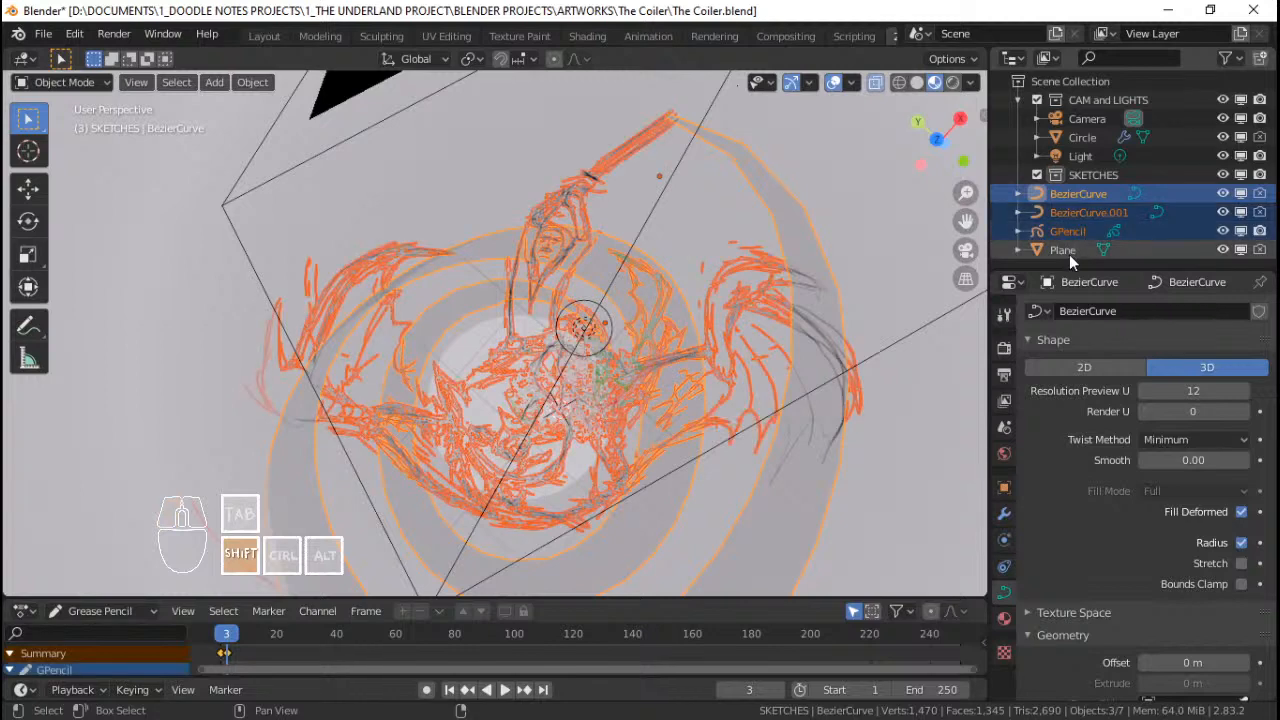
mouse_move(1073, 196)
left_mouse_down()
mouse_move(1099, 180)
mouse_move(1081, 159)
mouse_move(1079, 174)
left_mouse_up()
left_click(1088, 137)
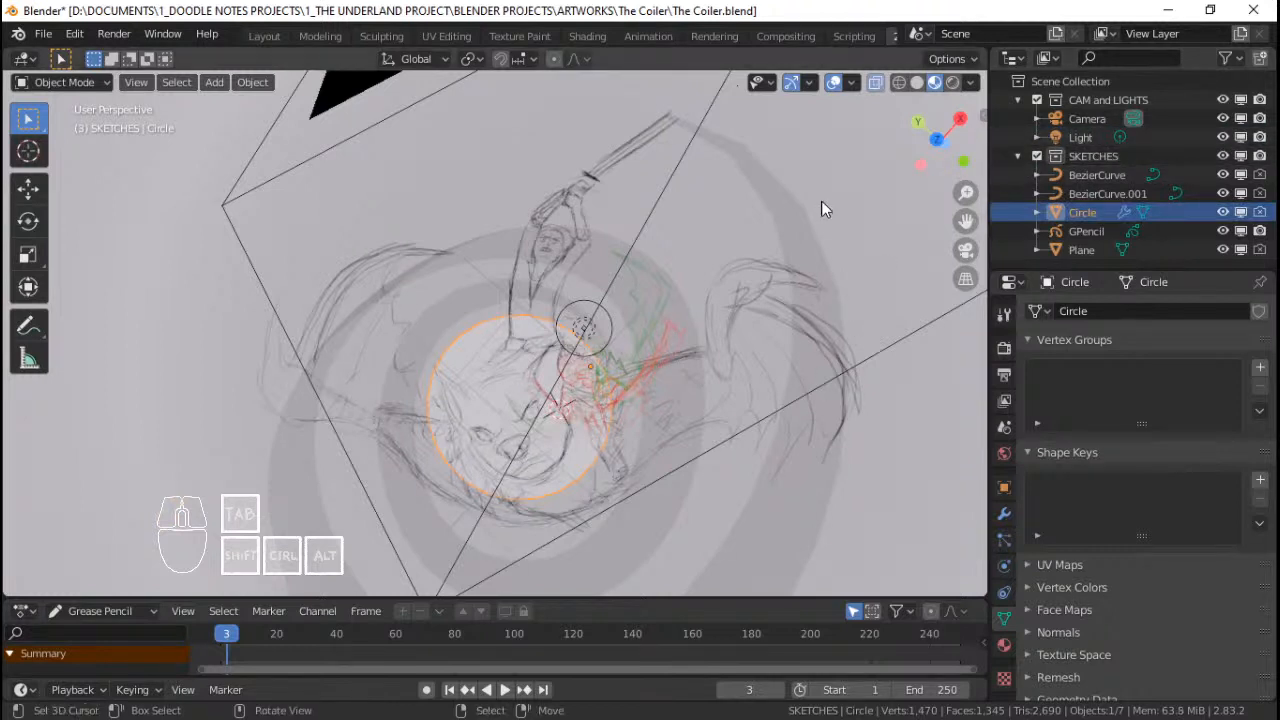
key("Tab")
key("Tab")
Step: Collapse both collections and check the SKETCHES collection's contents by excluding it from the view layer and including it again
left_click(1017, 156)
left_click(1098, 156)
left_click(1018, 100)
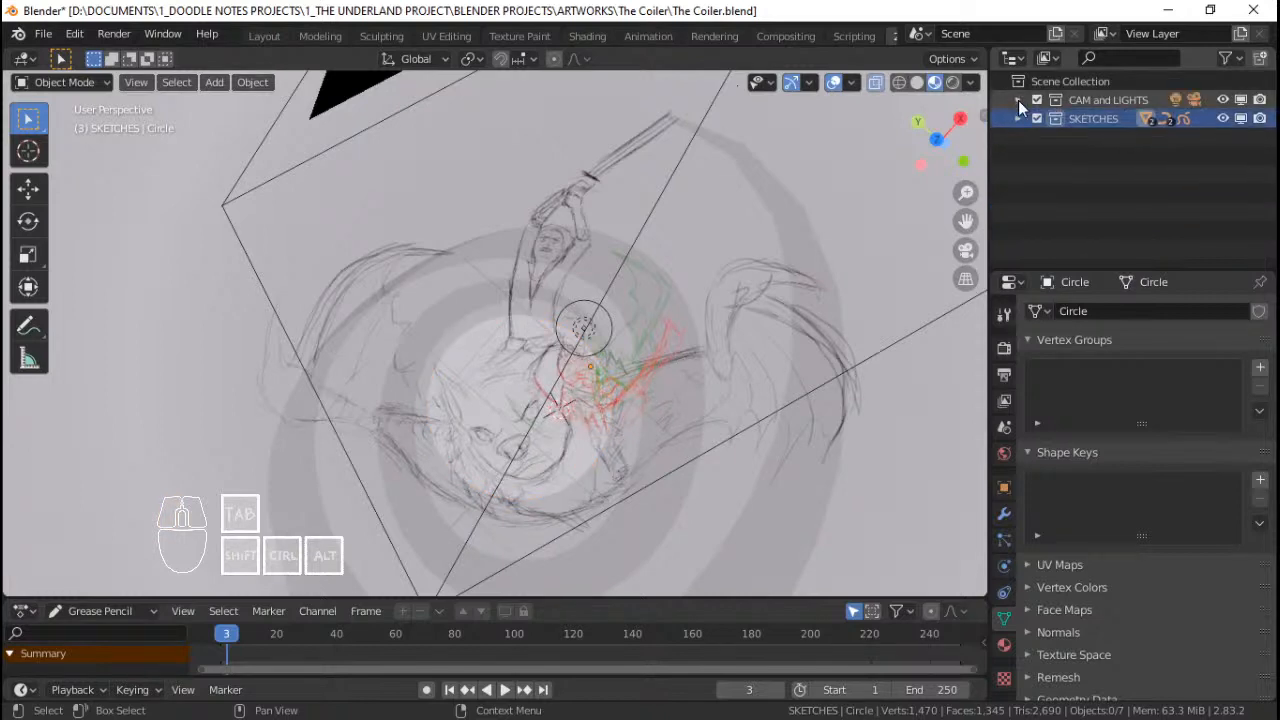
left_click(1043, 121)
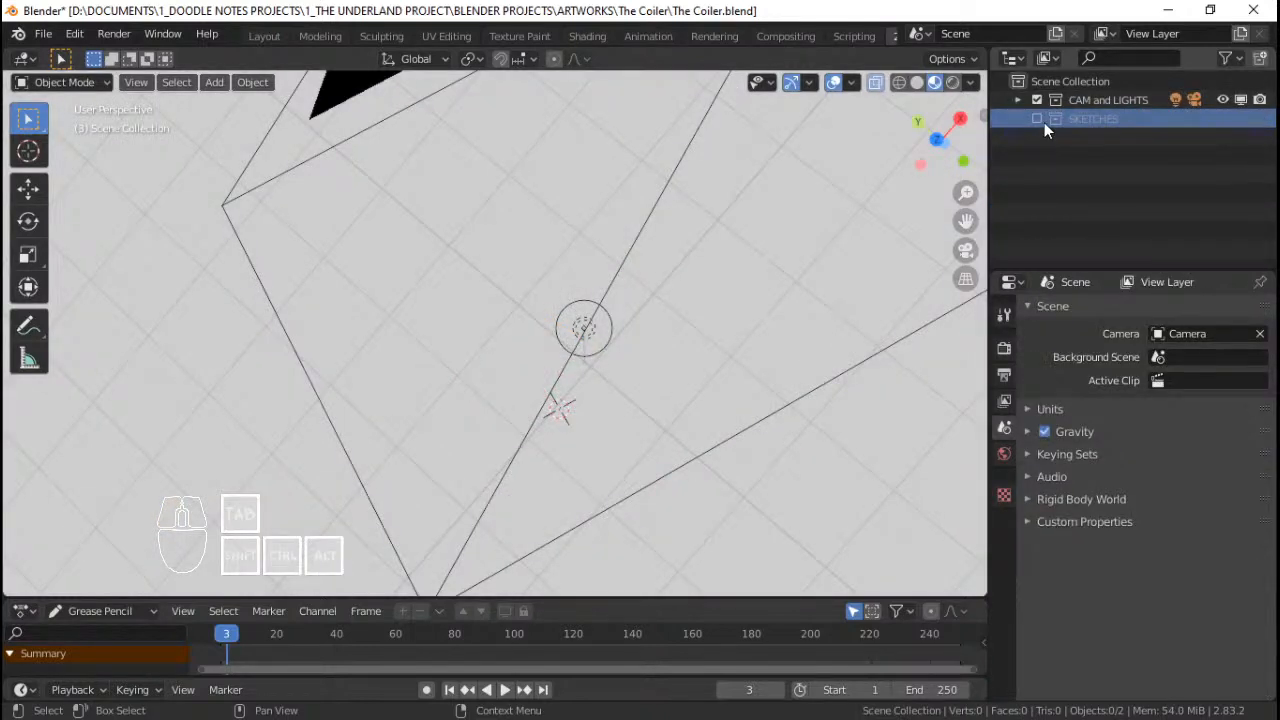
left_click(1043, 121)
mouse_move(748, 238)
middle_mouse_down()
mouse_move(554, 295)
mouse_move(646, 318)
mouse_move(677, 285)
mouse_move(546, 325)
mouse_move(540, 314)
middle_mouse_up()
key("KP_0")
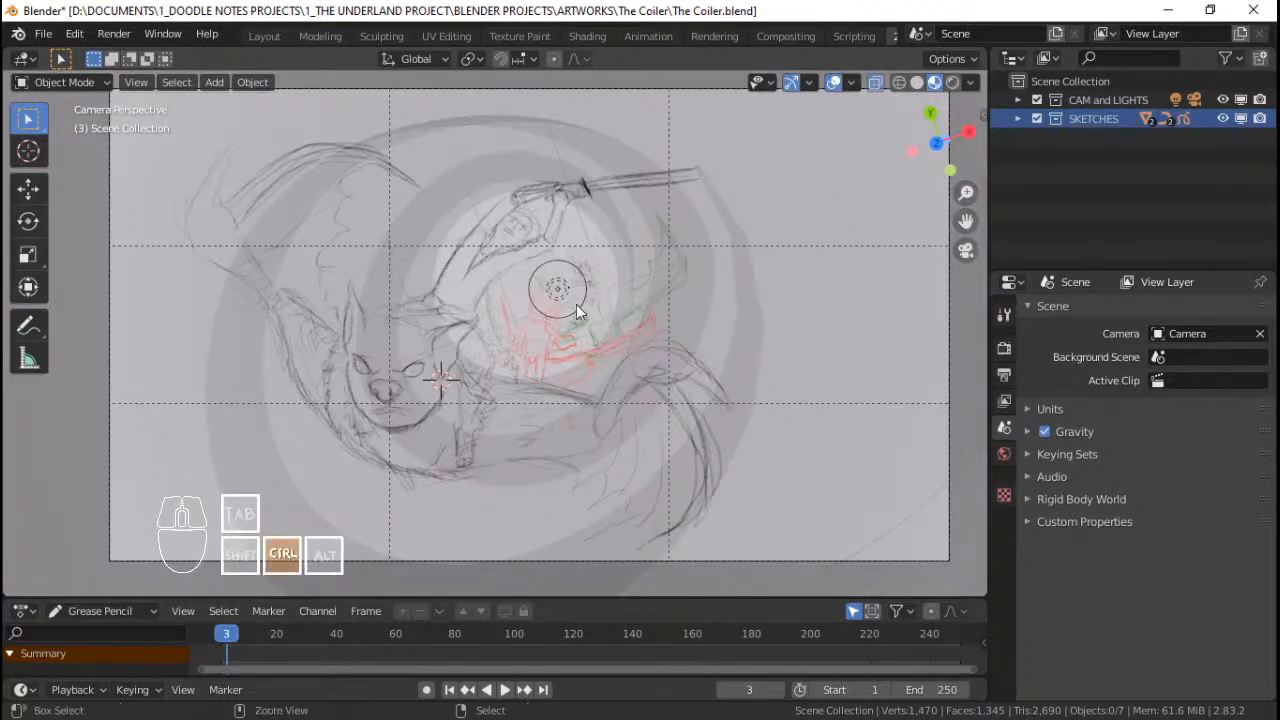
Step: Save the file, create a new collection under the Scene Collection and name it Characters
key("ctrl+s")
left_click(1080, 80)
right_click(1079, 82)
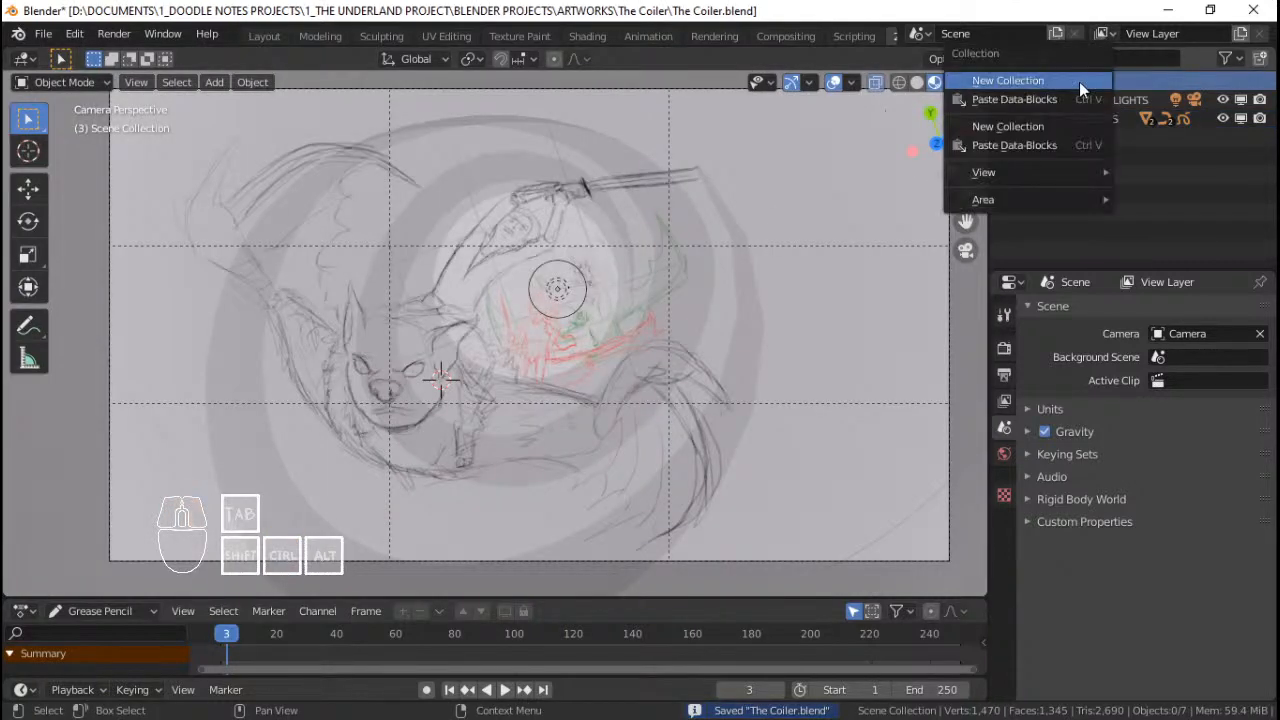
left_click(1079, 81)
double_click(1118, 137)
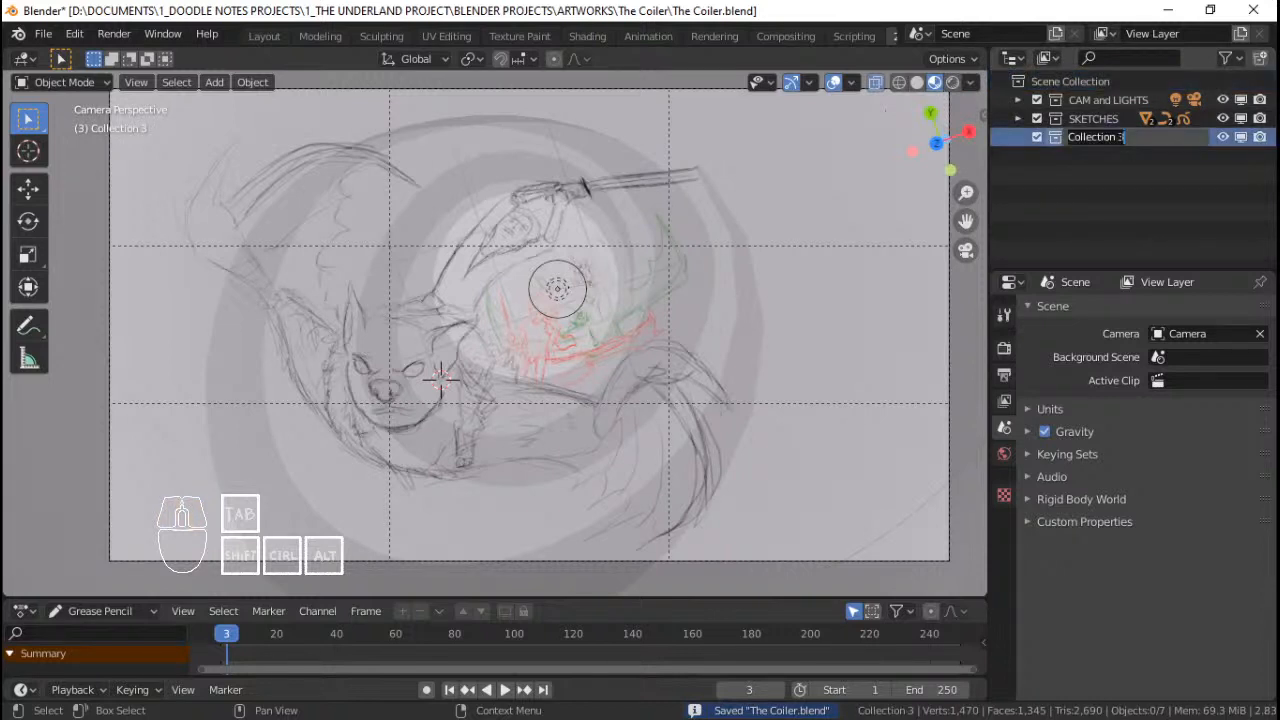
key("shift")
type("Characters")
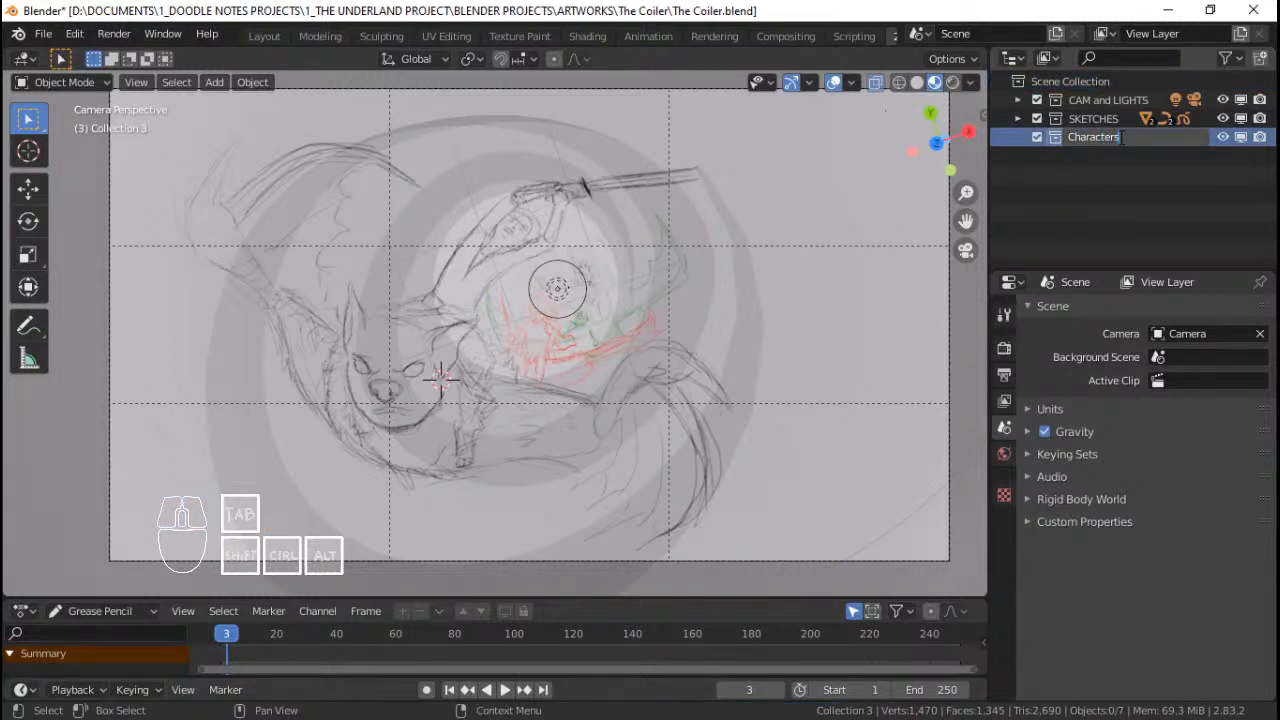
key("Return")
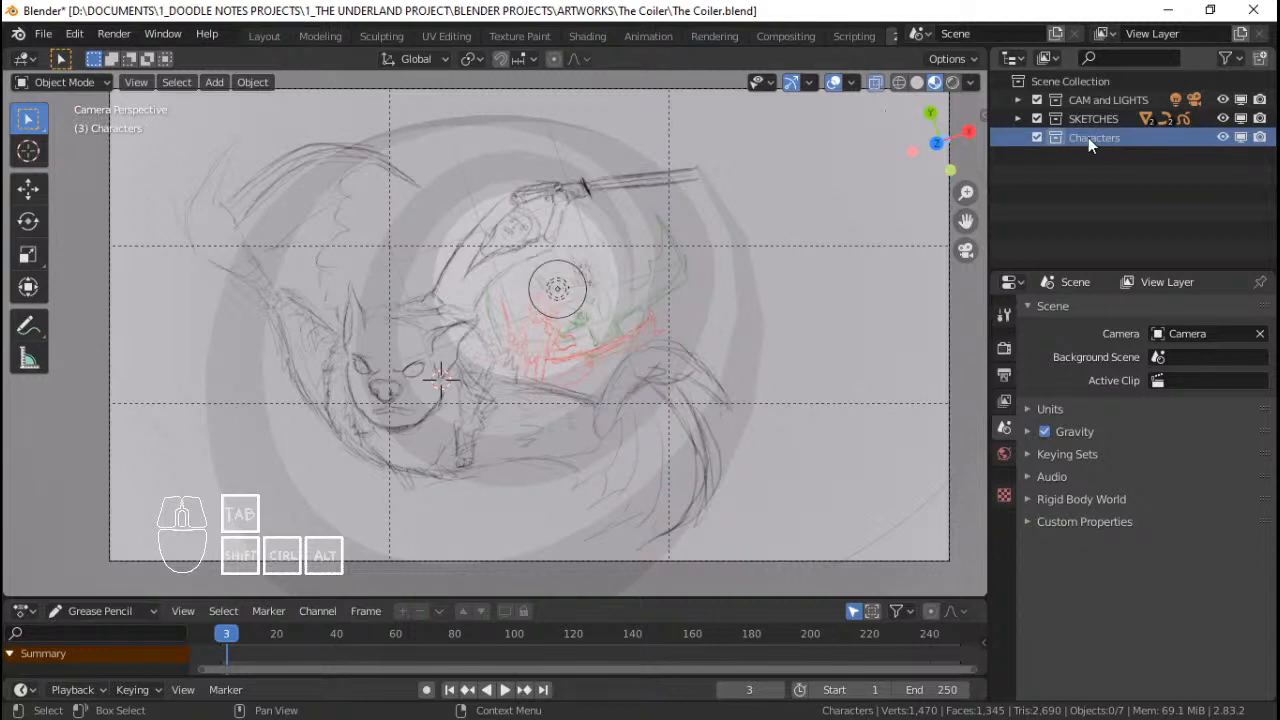
Step: Add a blank Grease Pencil object to the Characters collection and return to the camera view
right_click(430, 376)
scroll(430, 376, "up", 1)
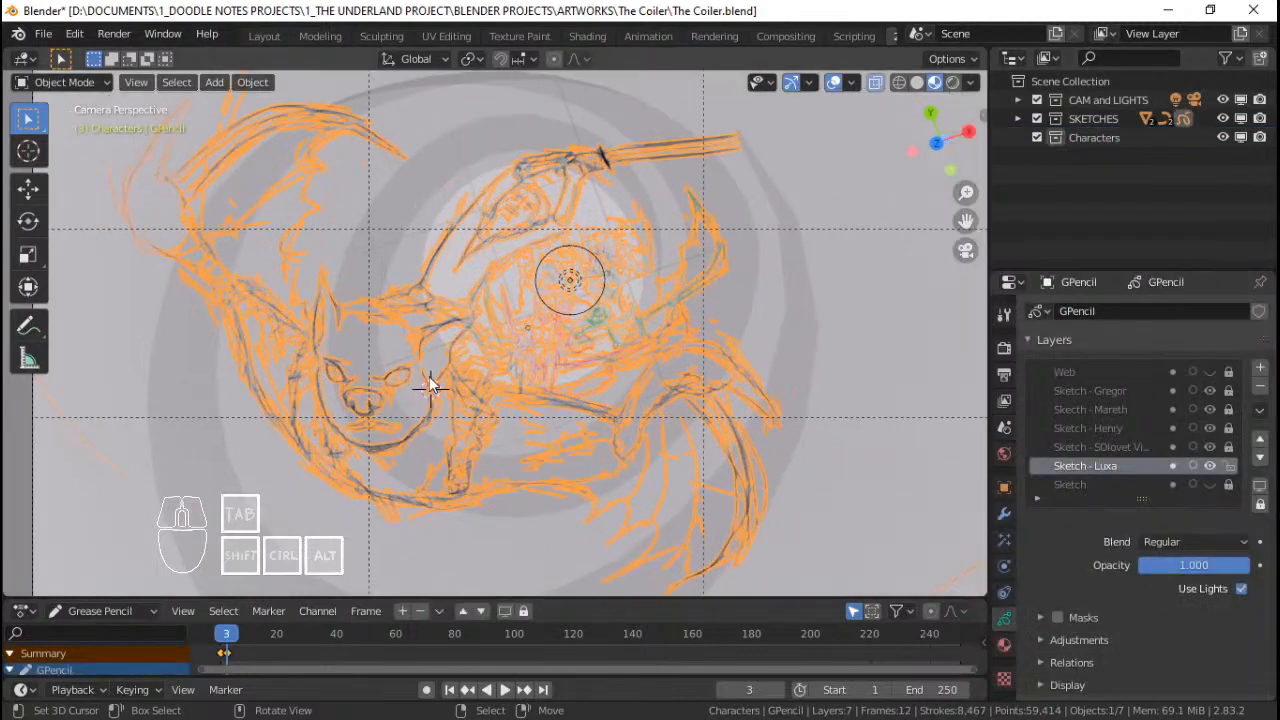
mouse_move(430, 383)
middle_mouse_down()
mouse_move(531, 352)
mouse_move(543, 361)
mouse_move(473, 313)
middle_mouse_up()
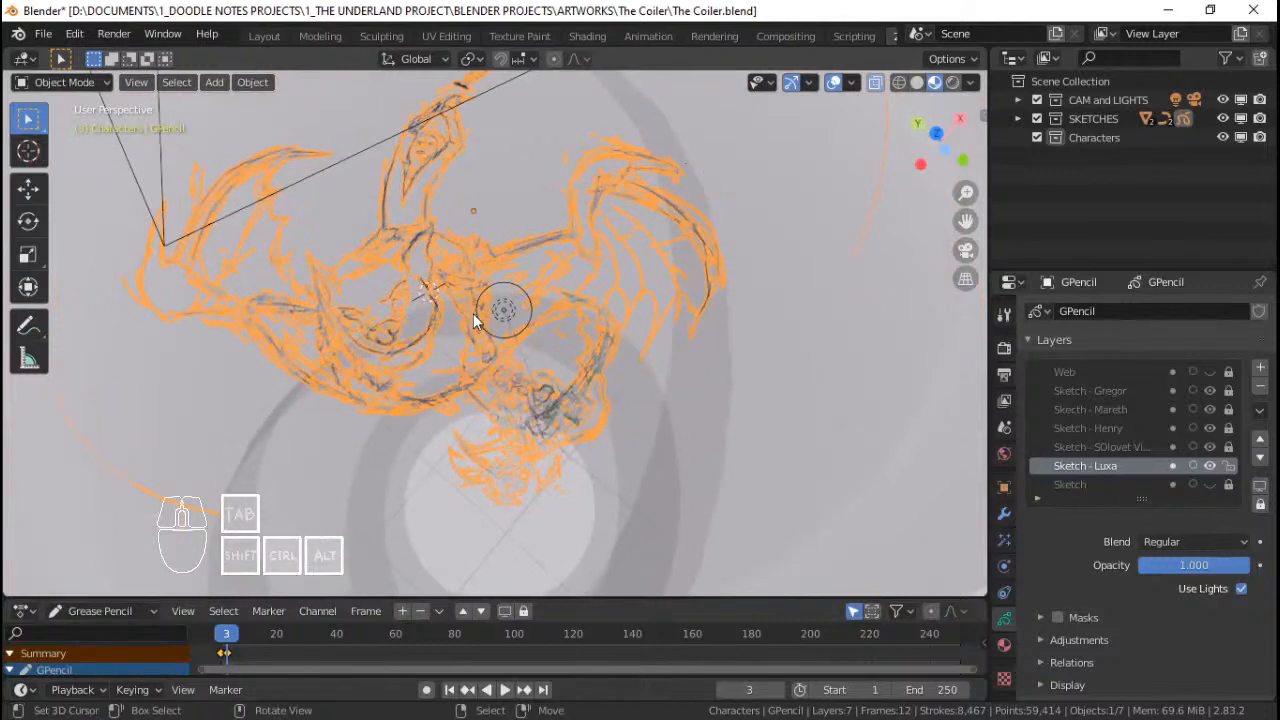
key("shift+a")
mouse_move(460, 387)
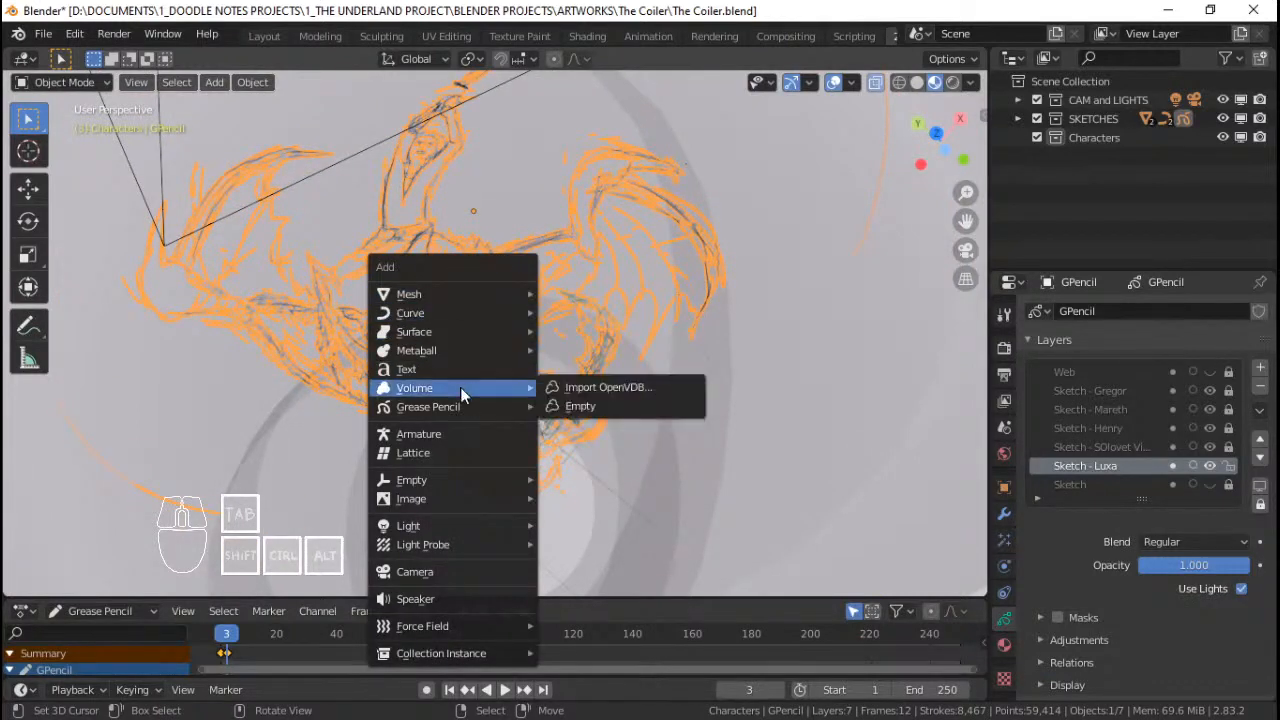
mouse_move(460, 414)
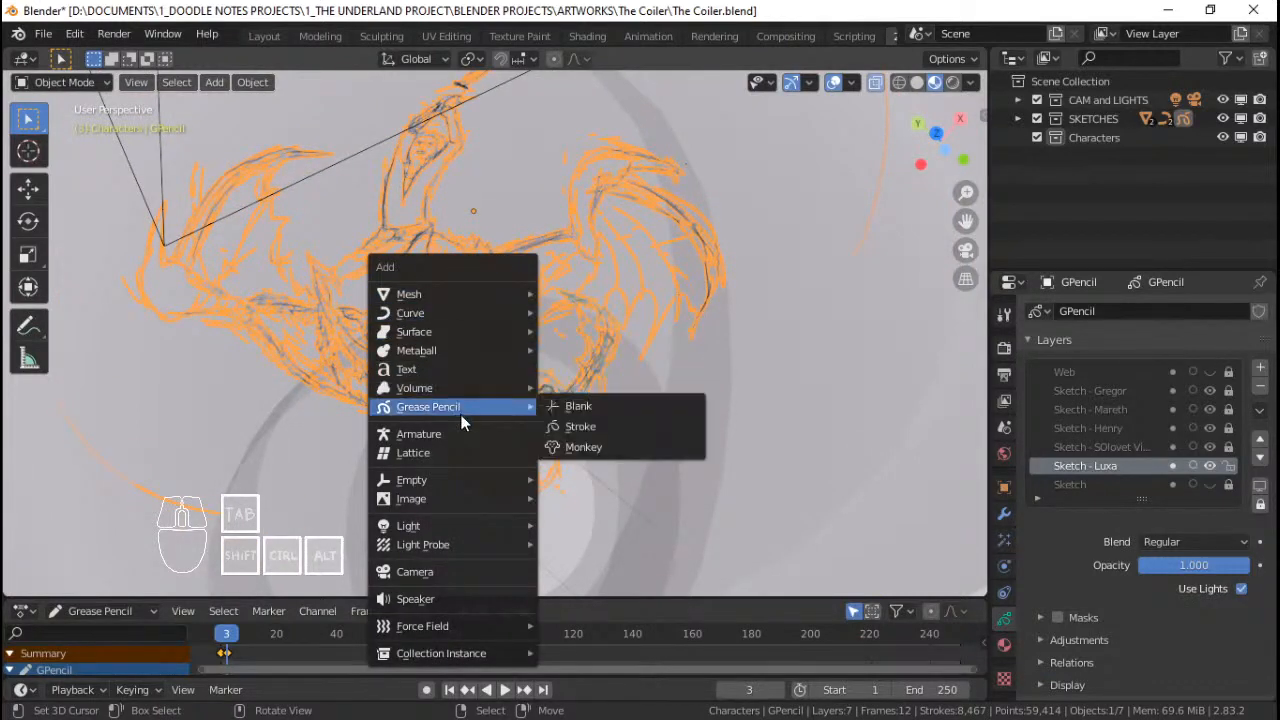
left_click(619, 407)
mouse_move(529, 331)
middle_mouse_down()
mouse_move(608, 385)
mouse_move(609, 297)
mouse_move(462, 346)
mouse_move(569, 379)
mouse_move(794, 381)
middle_mouse_up()
key("KP_0")
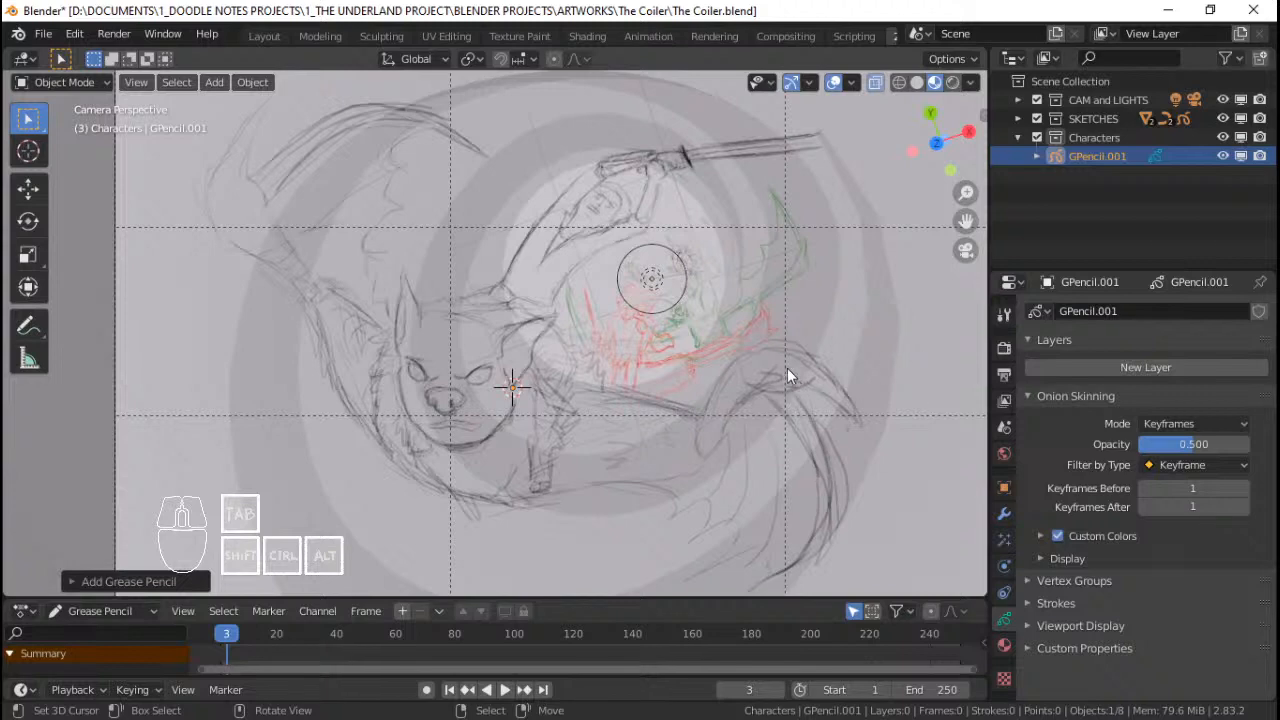
Step: Assign the existing Sketch_Black material to the new Grease Pencil object
scroll(654, 306, "down", 2)
middle_click_drag(654, 306, 638, 371, "shift")
scroll(638, 371, "up", 3)
scroll(742, 288, "down", 3)
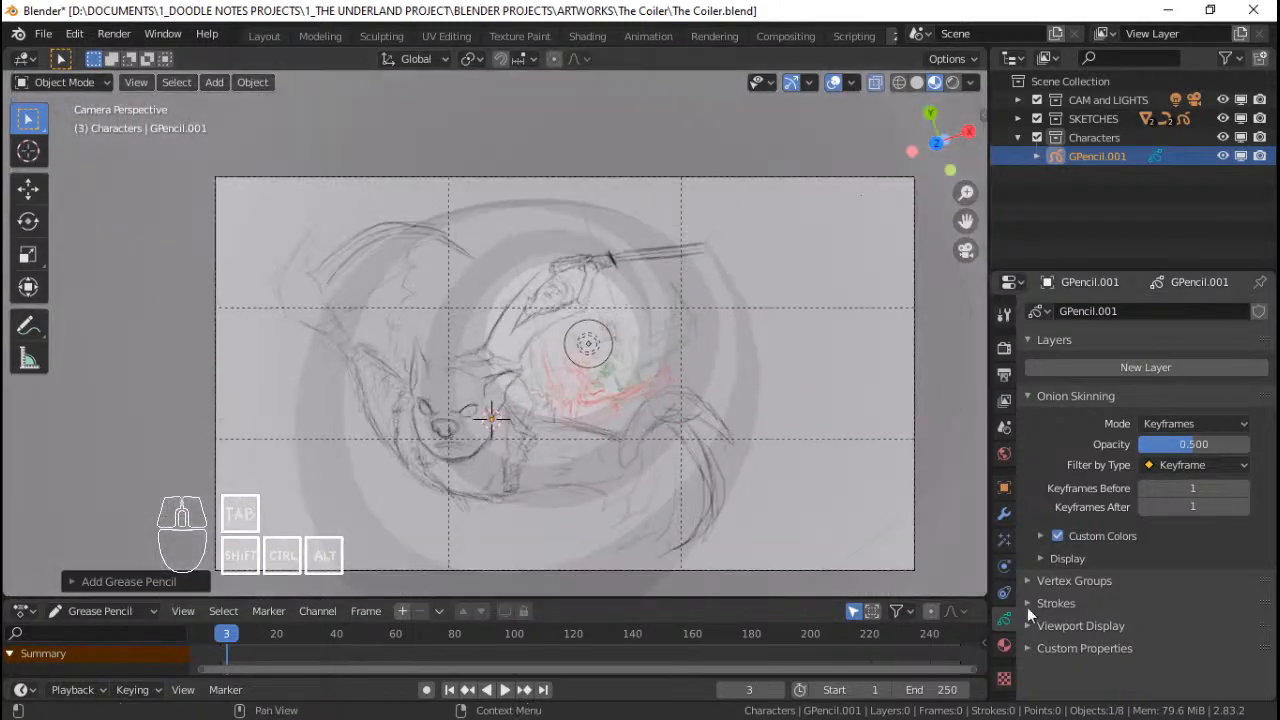
left_click(1004, 645)
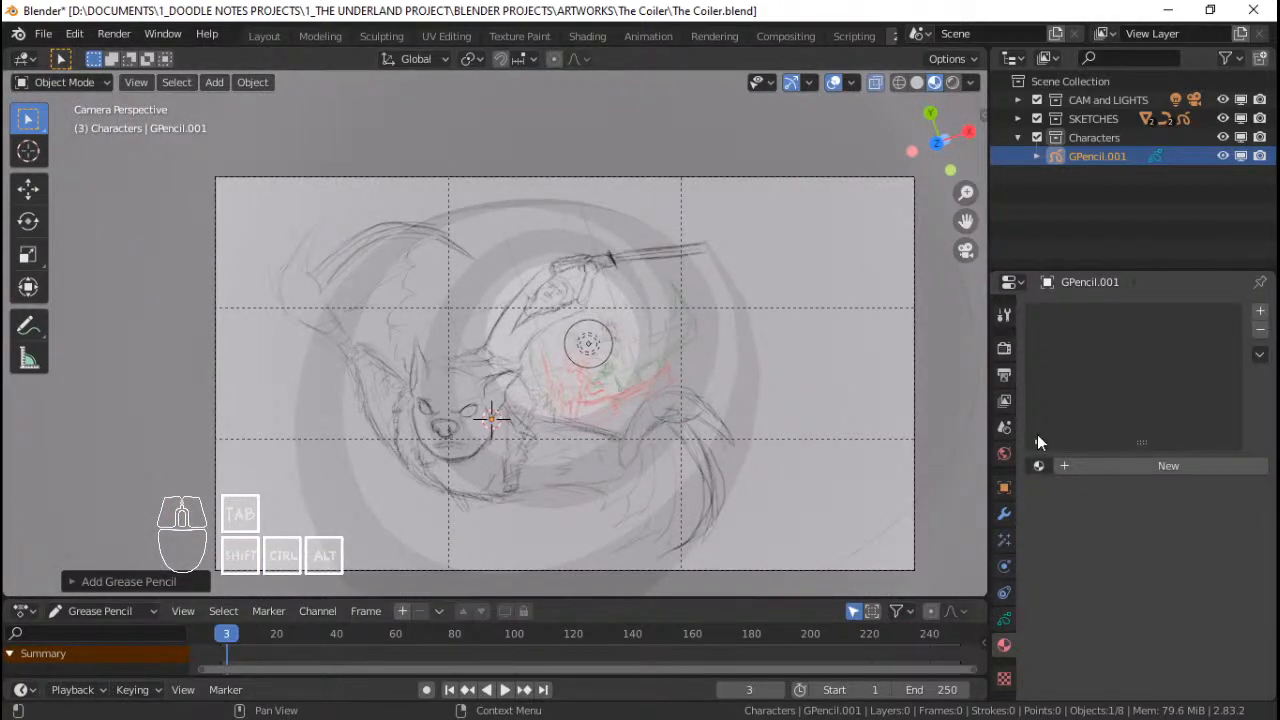
left_click(1039, 466)
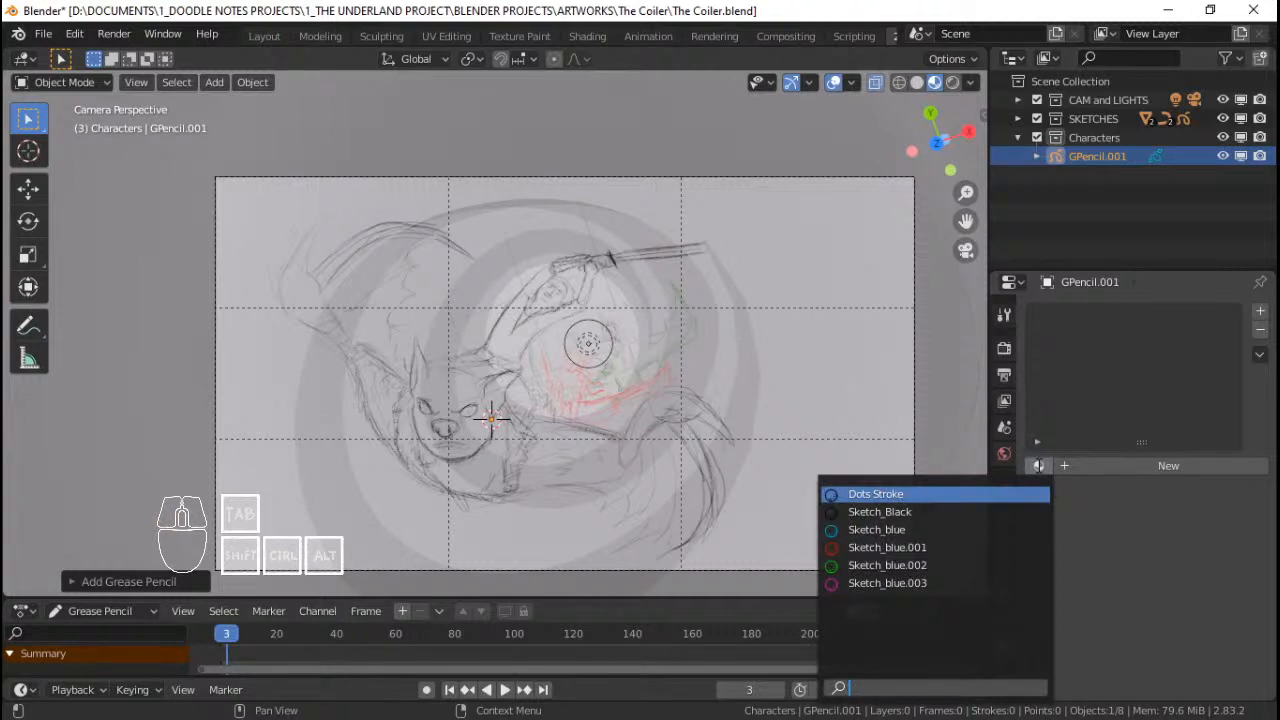
left_click(1021, 510)
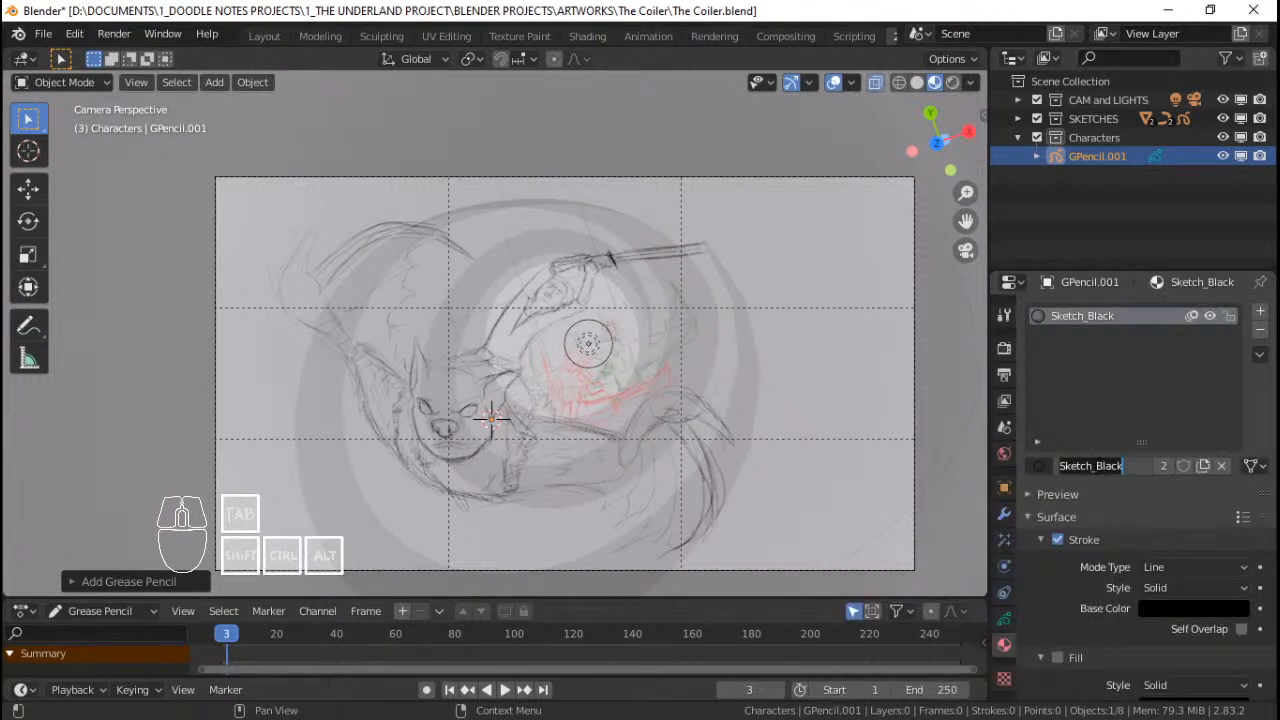
Step: Rename the Sketch_Black material as Black and save the file
left_click(1098, 467)
left_click_drag(980, 470, 925, 476)
key("BackSpace")
left_click(1089, 425)
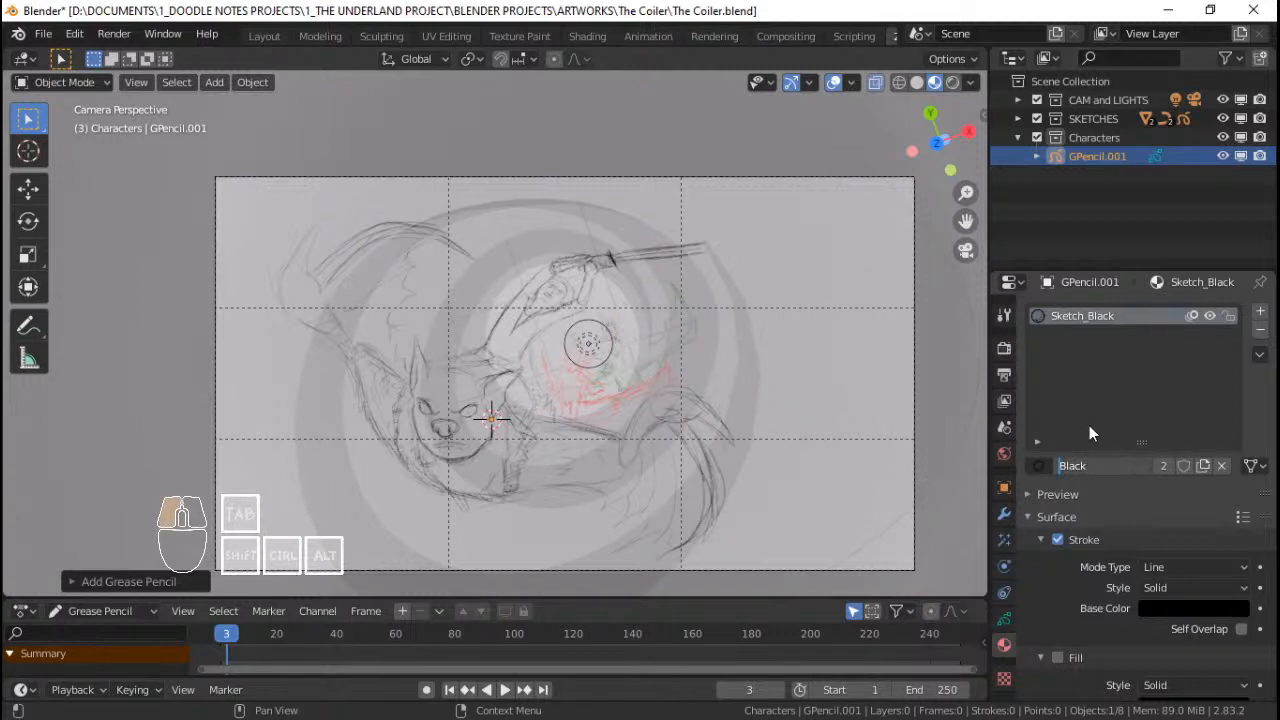
key("ctrl+s")
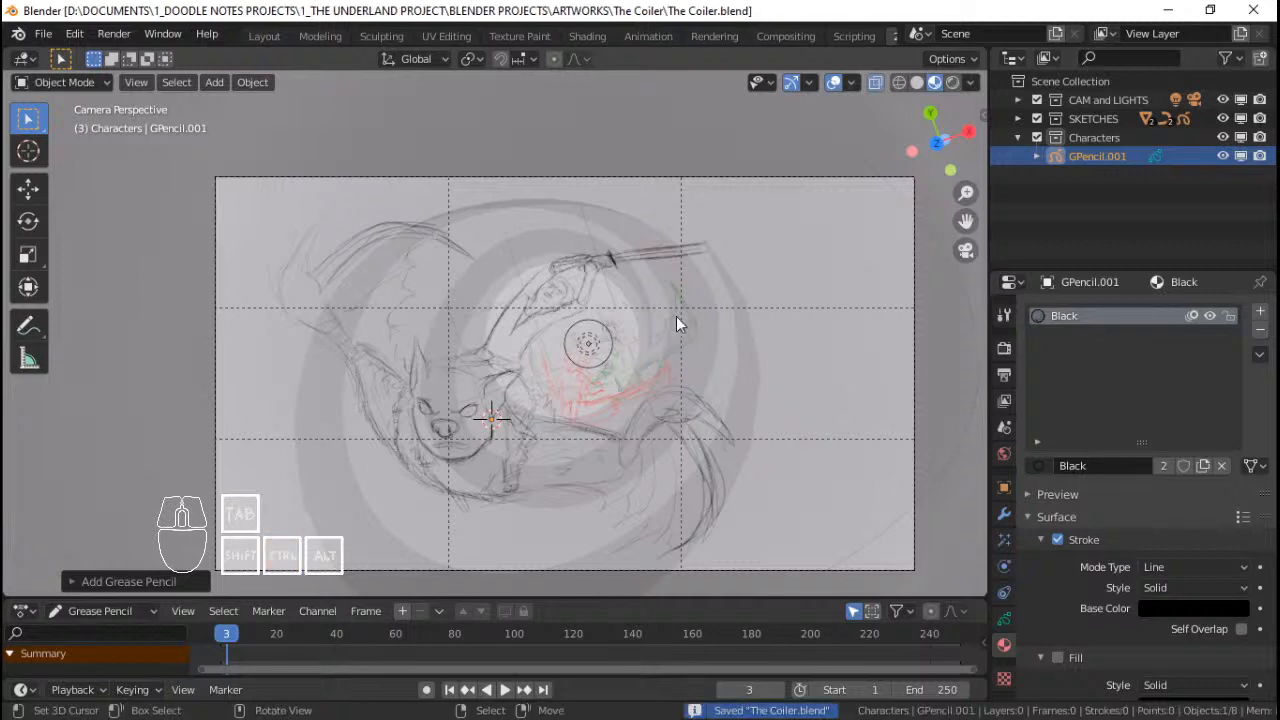
Step: Examine the foreground rider and winged creature of the sketch in the camera view
scroll(579, 351, "up", 2)
scroll(583, 350, "up", 2)
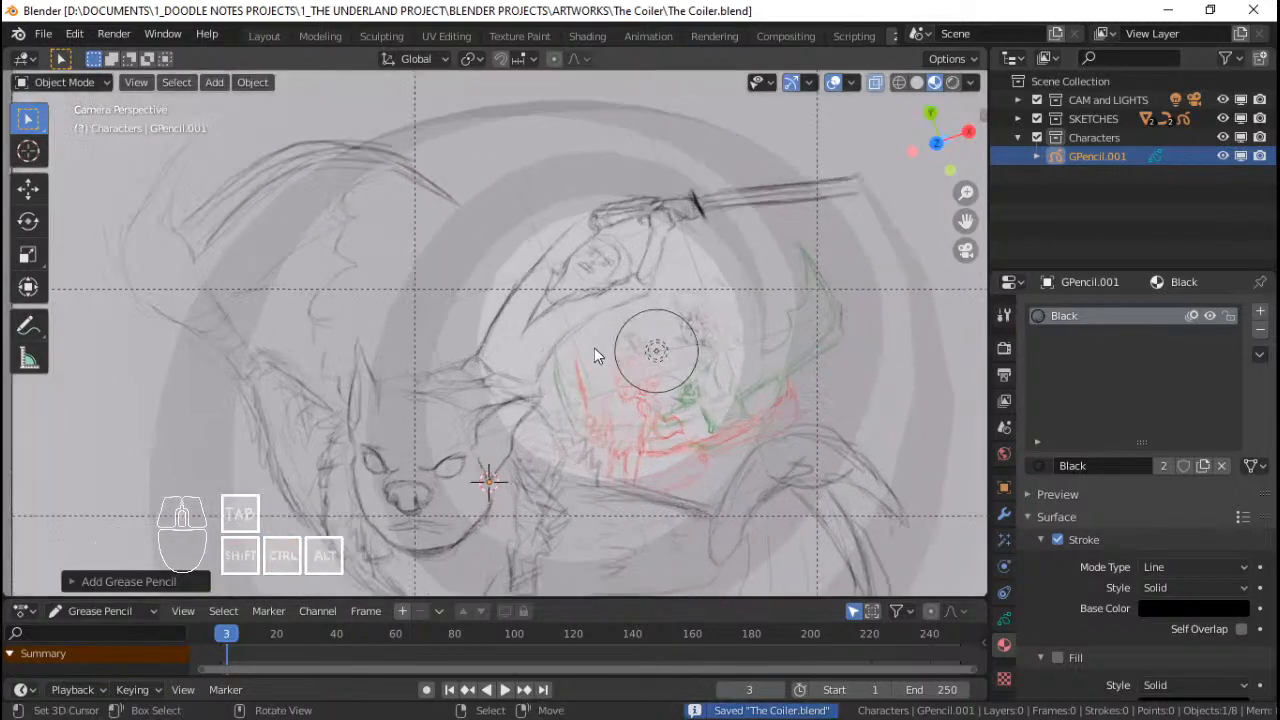
scroll(622, 342, "down", 3)
middle_click_drag(608, 337, 632, 326, "shift")
right_click(518, 389)
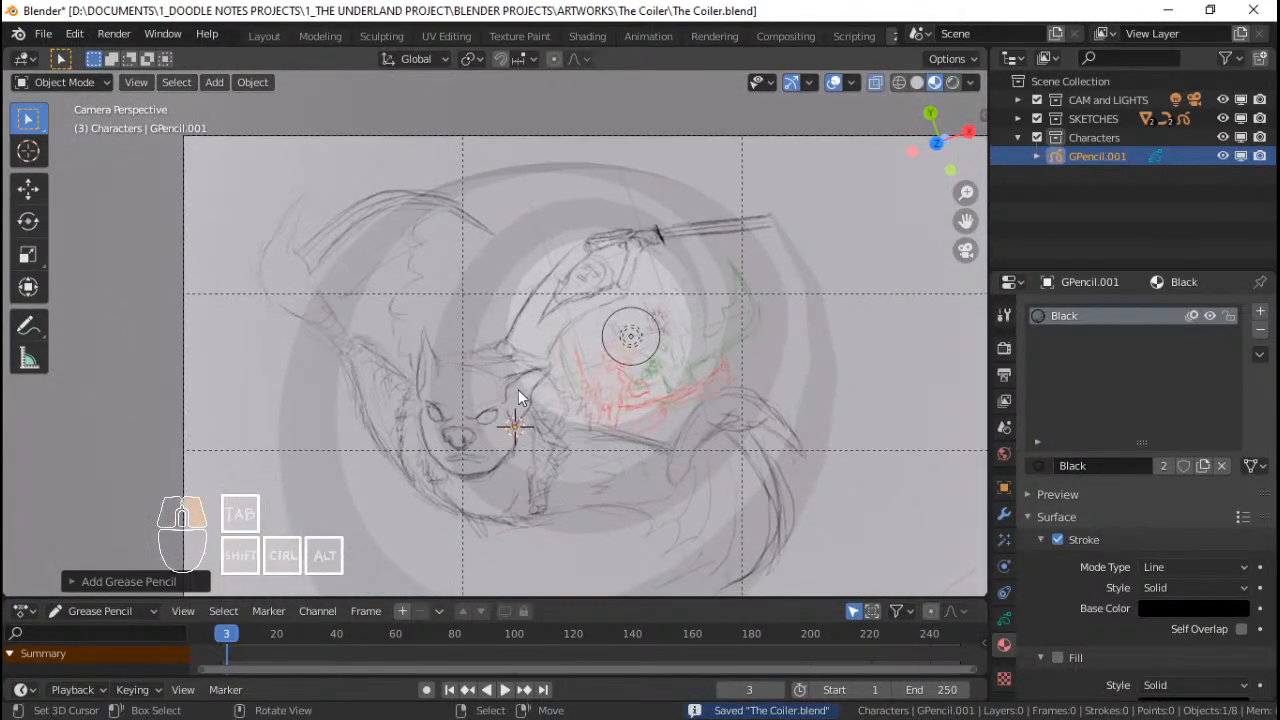
scroll(518, 389, "up", 1)
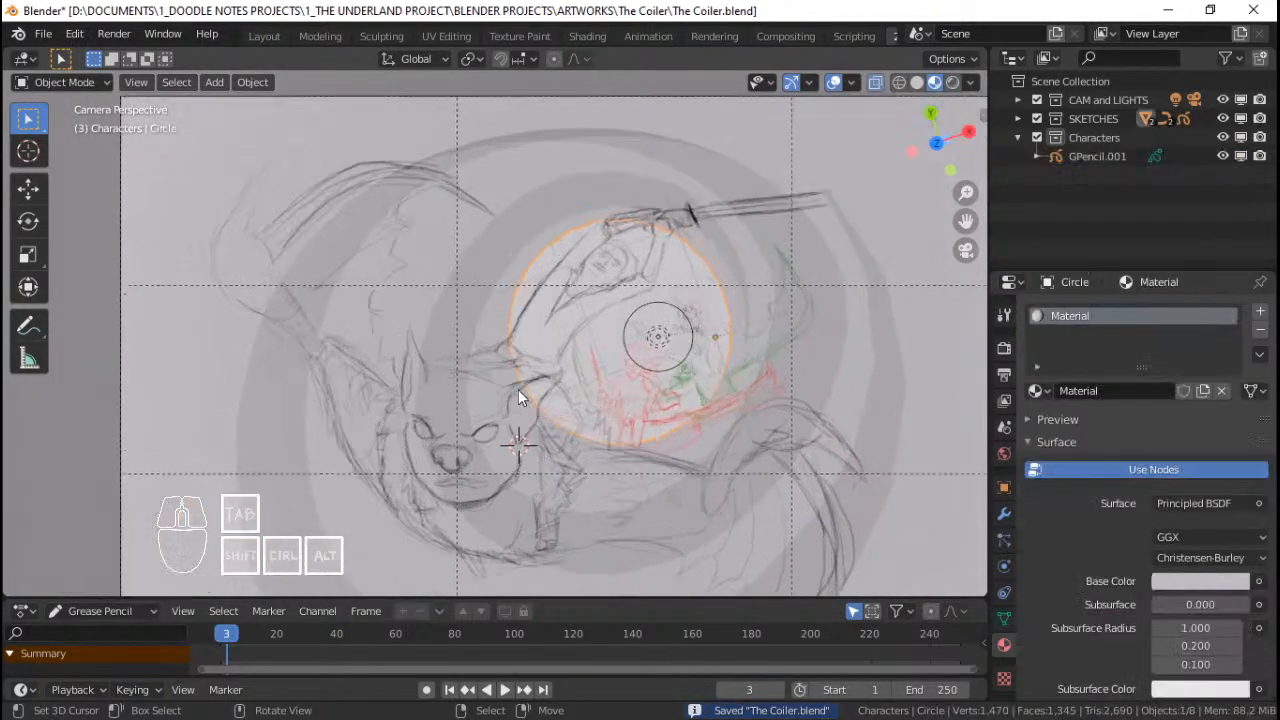
scroll(518, 389, "down", 1)
middle_click_drag(518, 389, 496, 339, "shift")
right_click(459, 348)
Step: Rename the new Grease Pencil object in the Characters collection as LUXA and save the file
left_click(1082, 156)
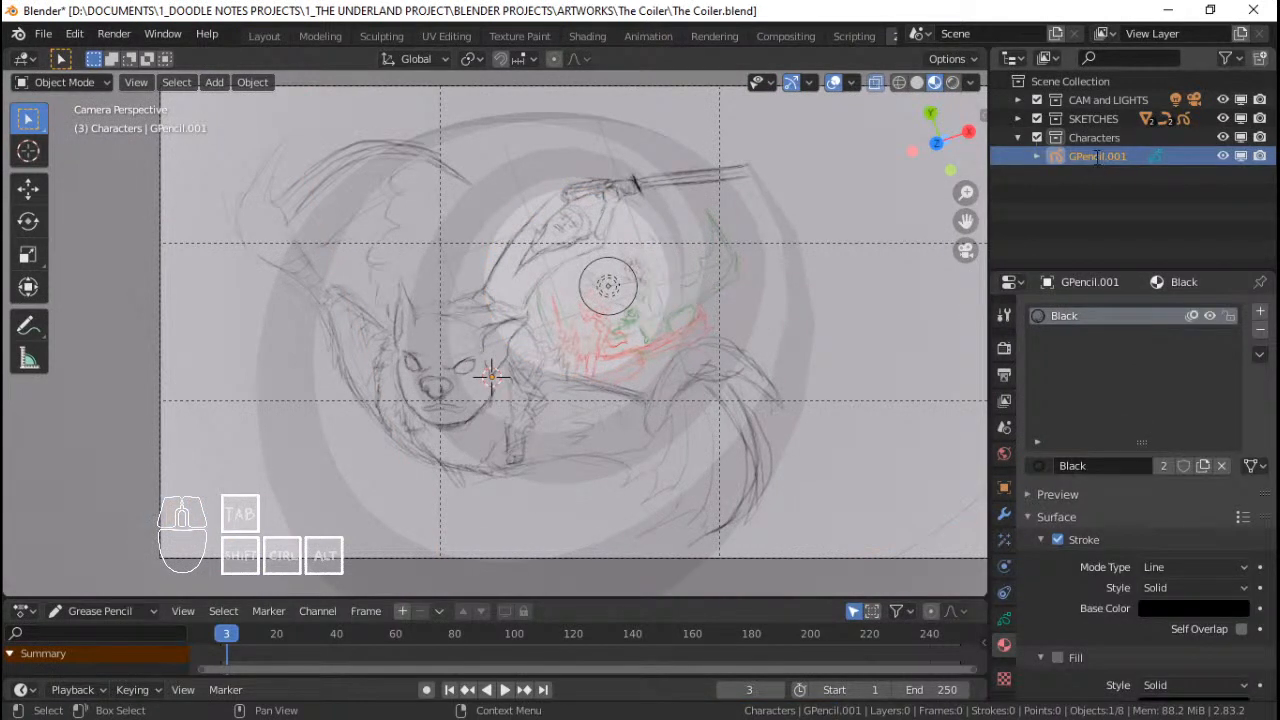
double_click(1095, 157)
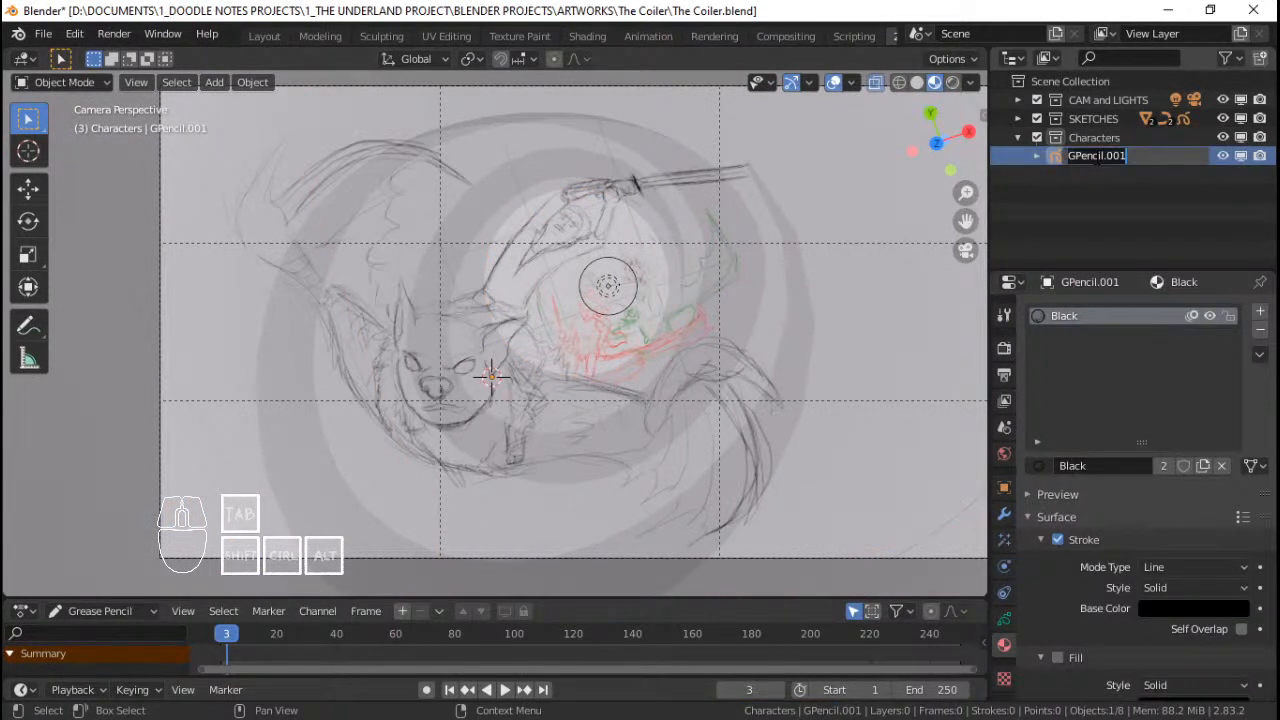
key("shift")
type("LUXA")
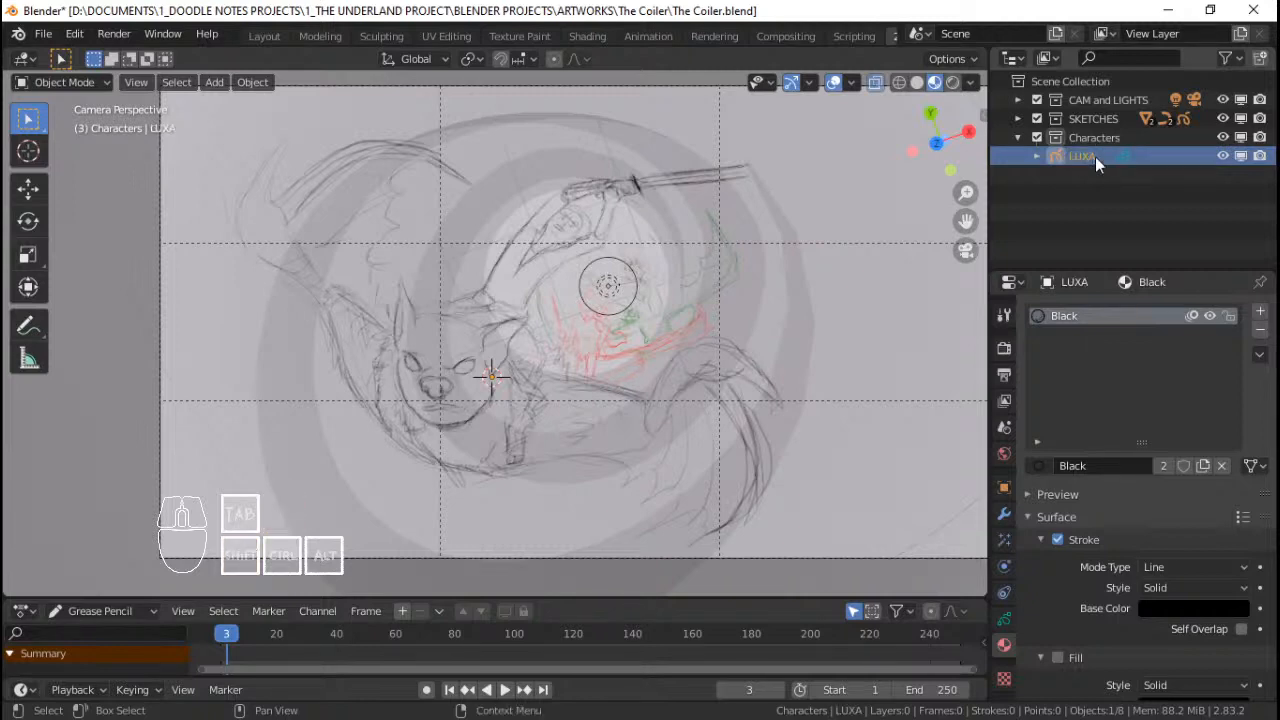
key("Return")
key("ctrl+s")
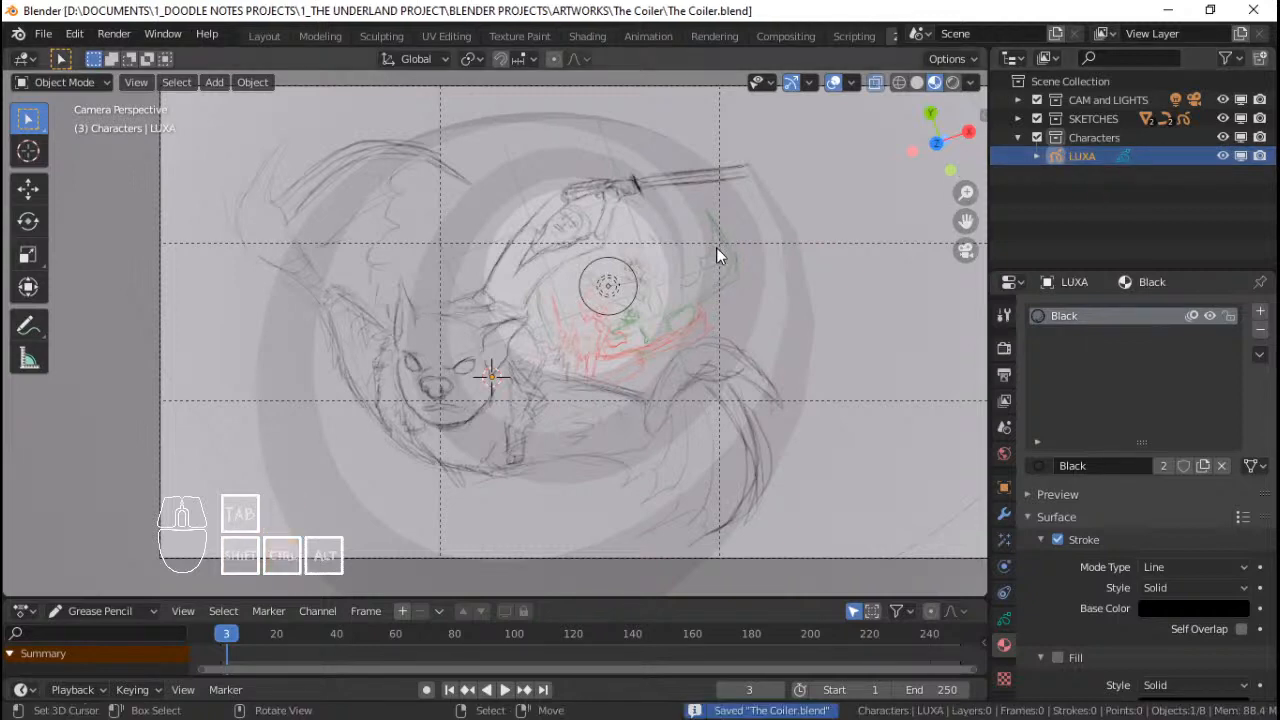
Step: Examine the rider's face, raised arms and sword up close in the sketch
scroll(576, 260, "up", 2)
middle_click_drag(576, 260, 624, 283, "shift")
scroll(624, 283, "down", 3)
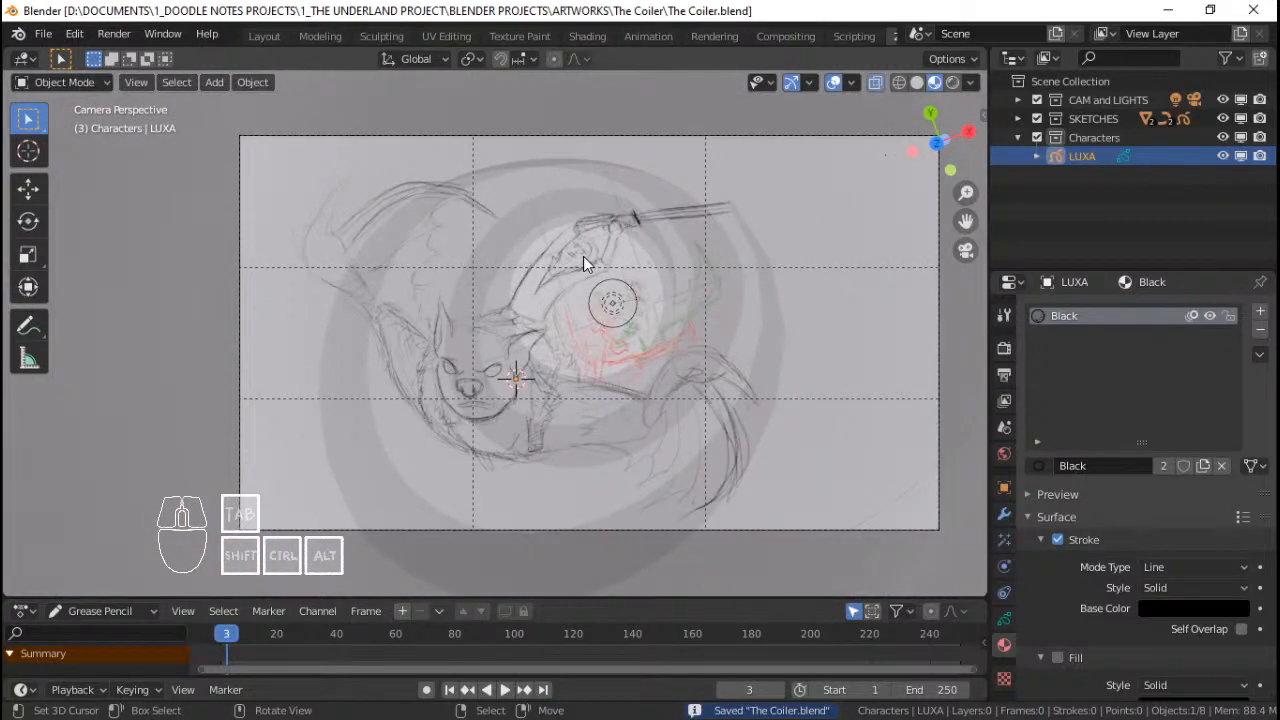
scroll(590, 262, "up", 5)
middle_click_drag(578, 275, 580, 254, "ctrl")
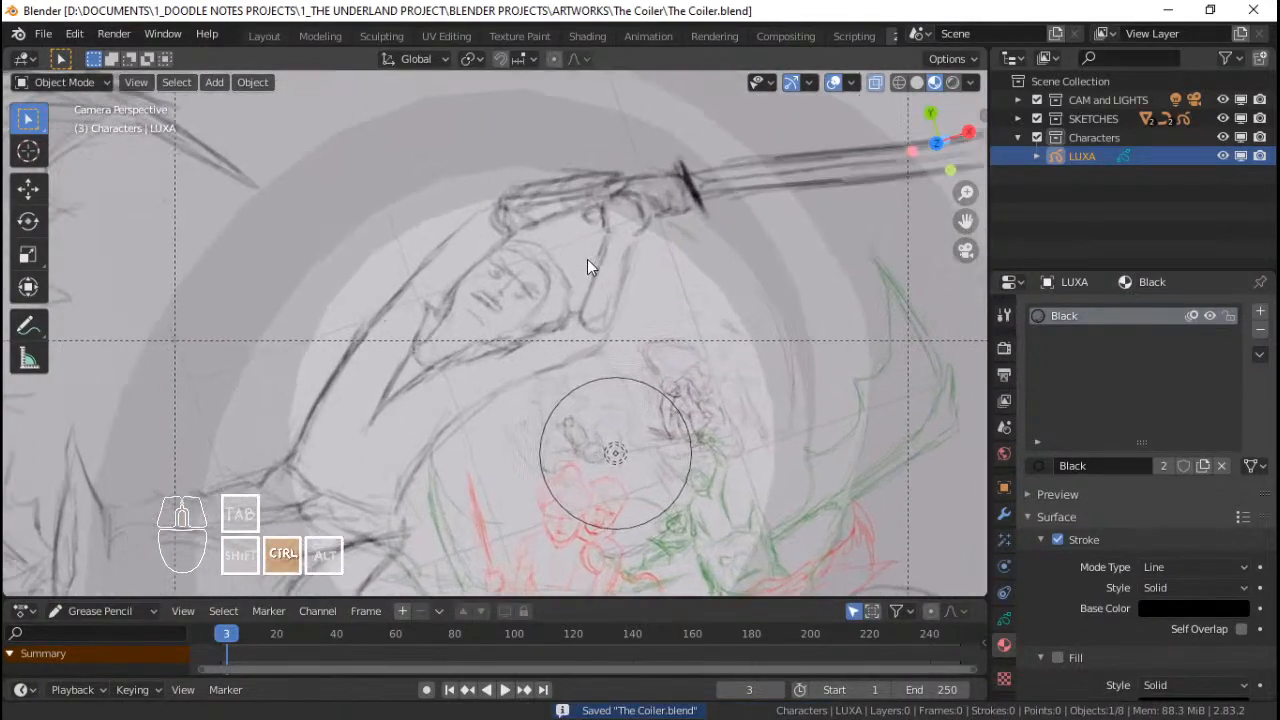
mouse_move(565, 300)
middle_mouse_down("shift")
mouse_move(602, 275)
mouse_move(578, 359)
mouse_move(598, 277)
mouse_move(577, 314)
mouse_move(590, 301)
middle_mouse_up("shift")
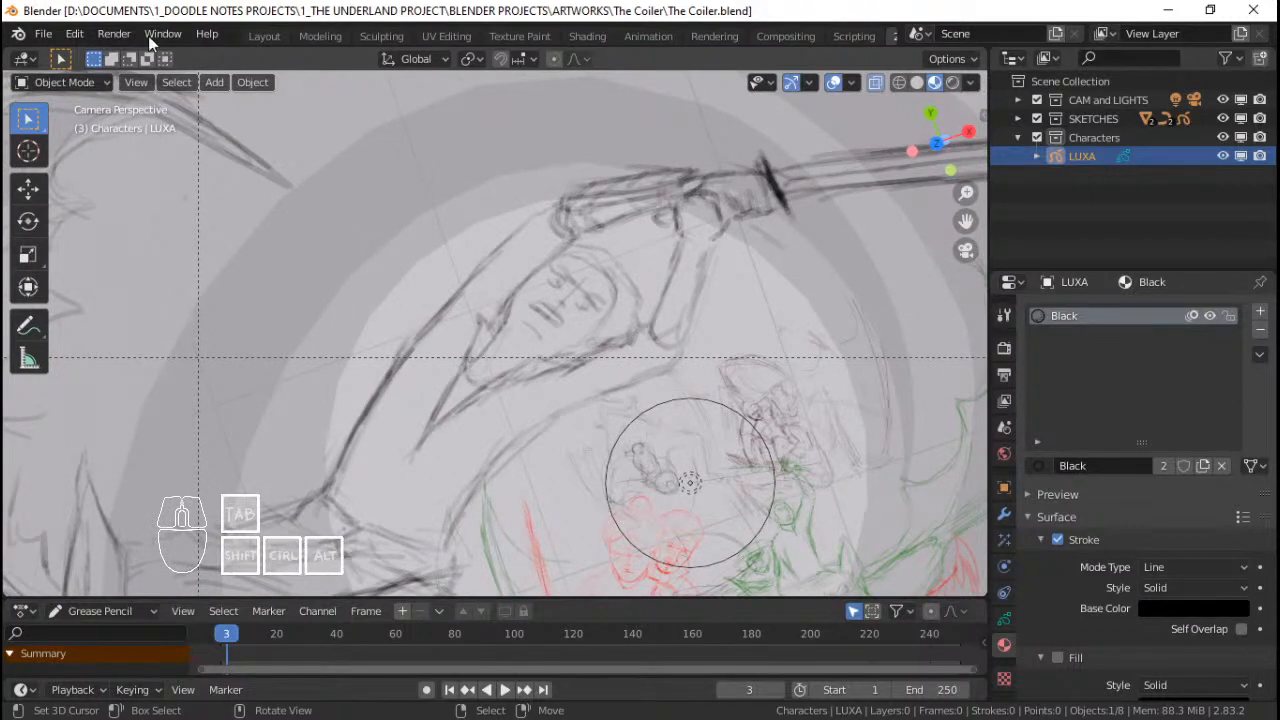
left_click(43, 33)
mouse_move(97, 60)
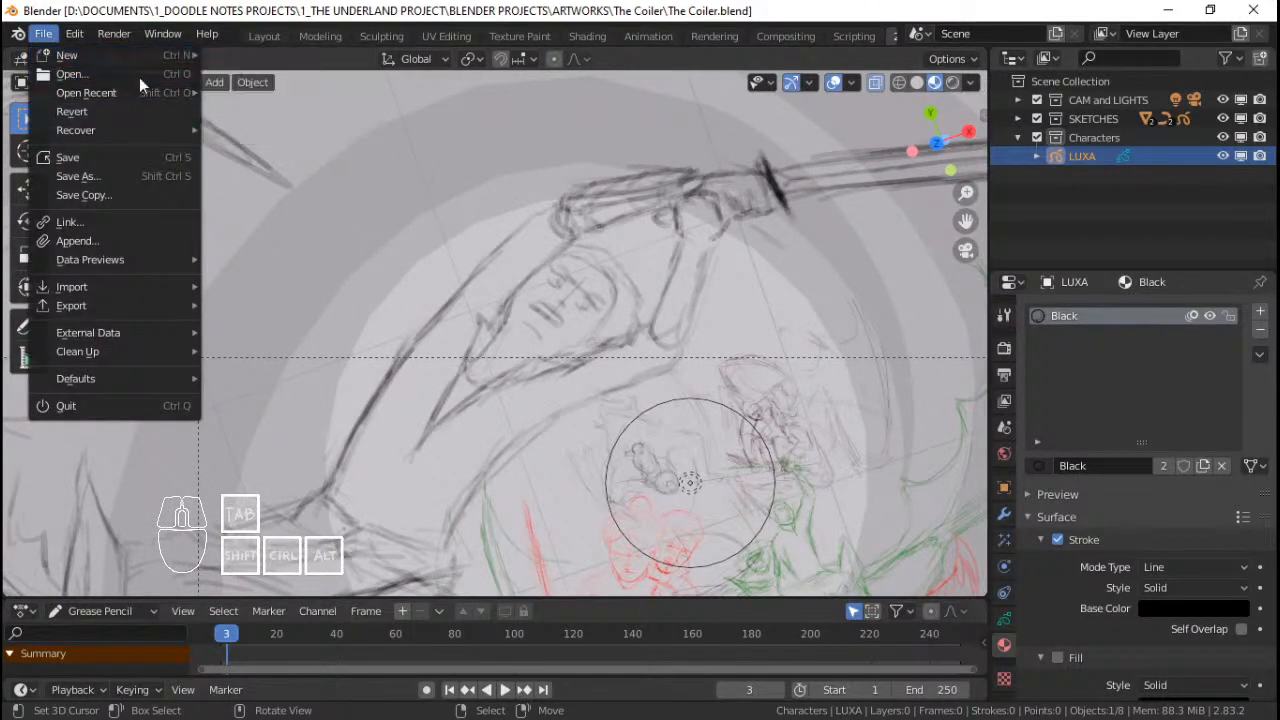
middle_click_drag(683, 263, 652, 296, "ctrl")
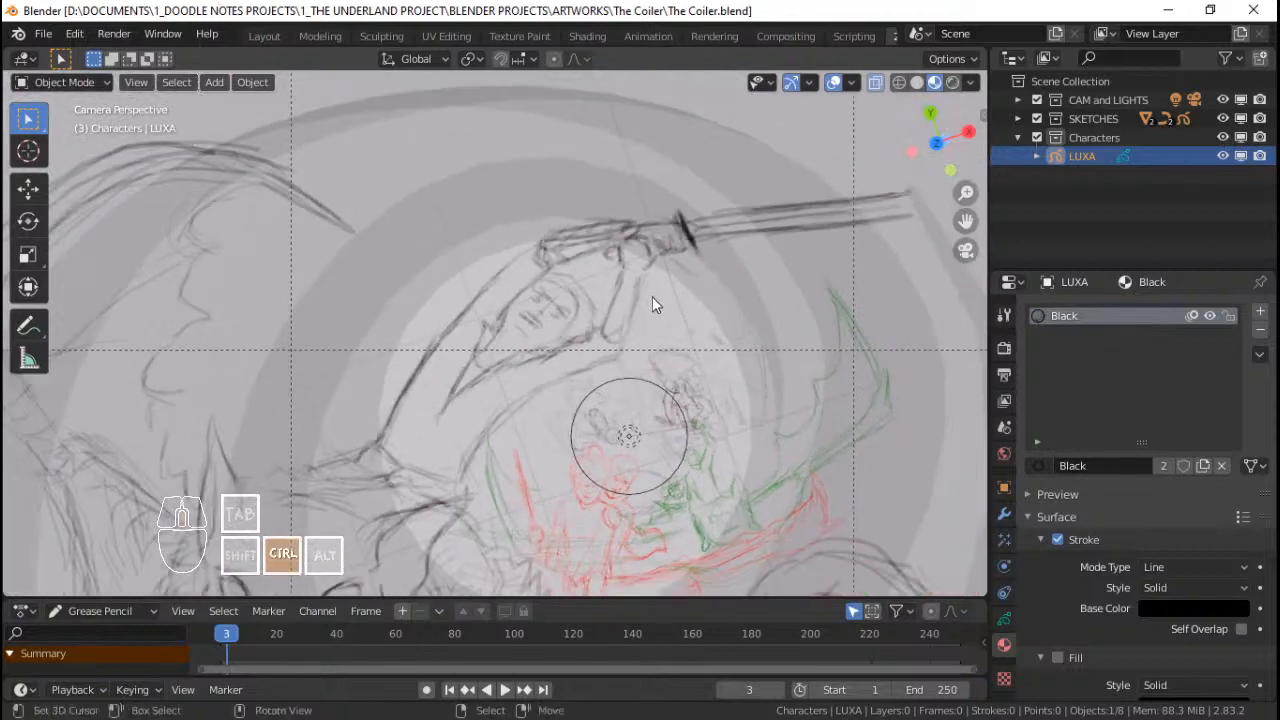
Step: Switch the LUXA object to Draw mode with the Pen brush and save the file
key("ctrl+Tab")
left_click(645, 191)
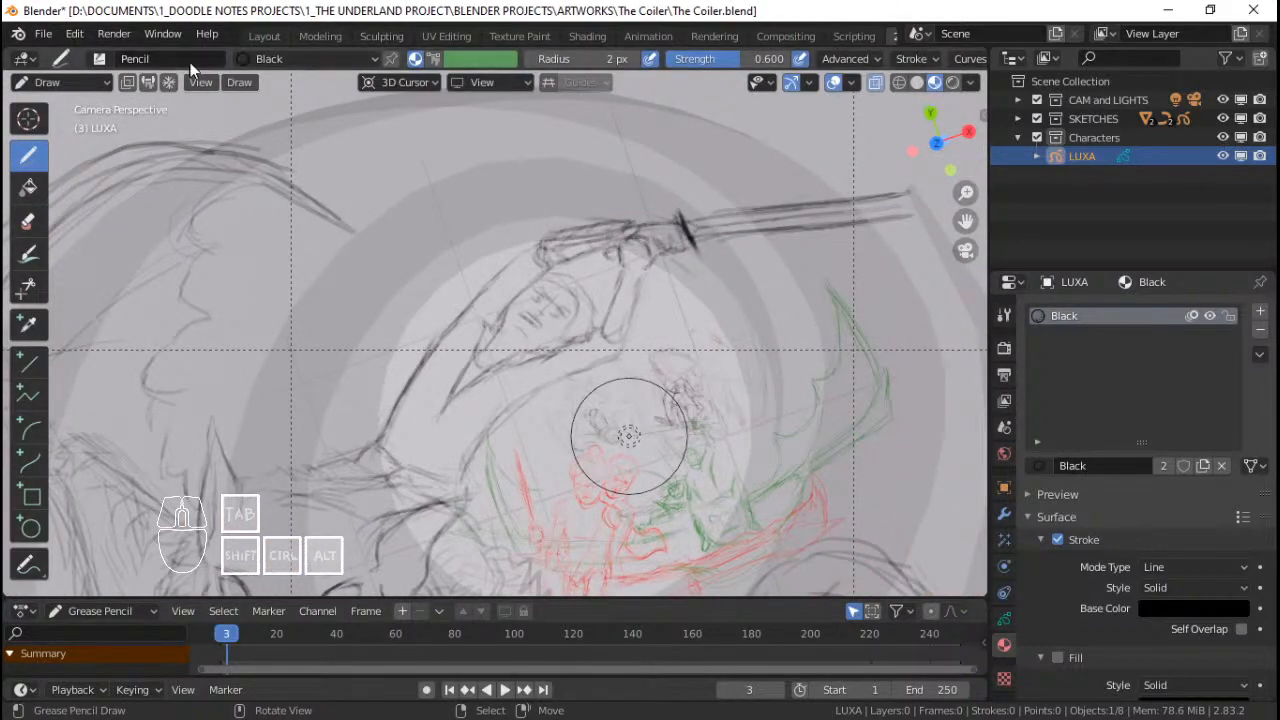
left_click(101, 59)
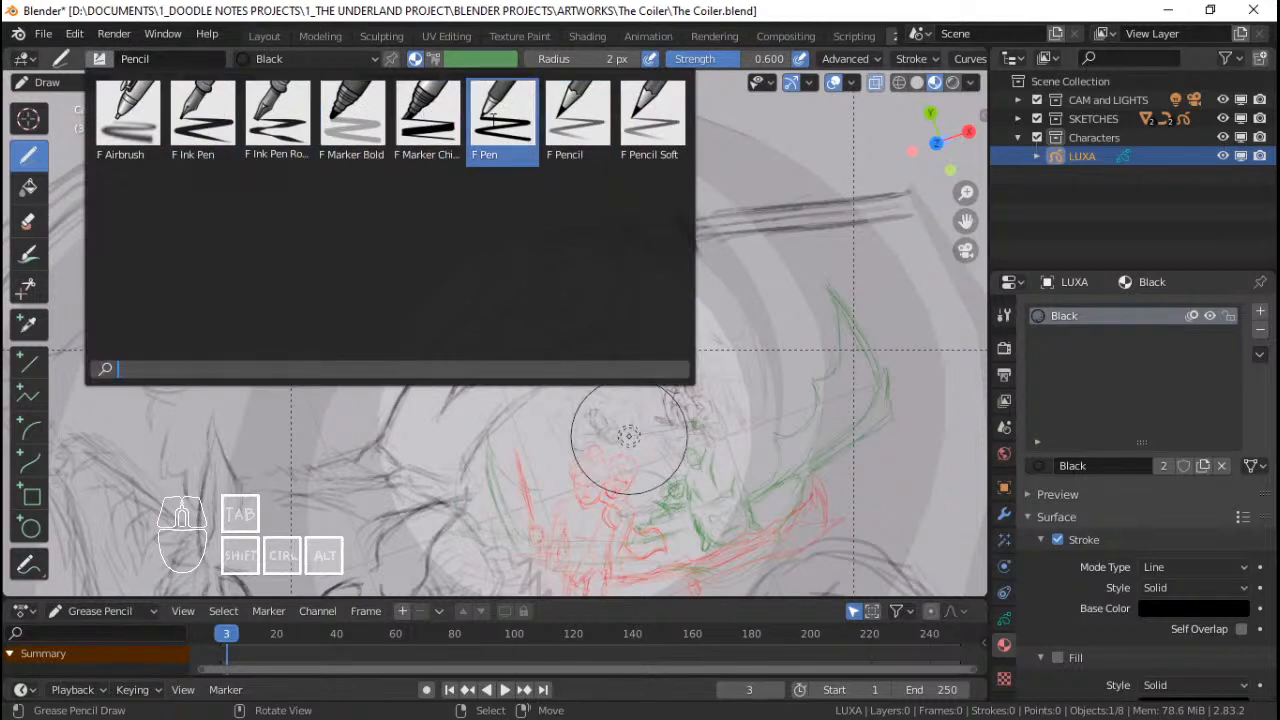
left_click(503, 123)
middle_click_drag(549, 309, 558, 318, "ctrl")
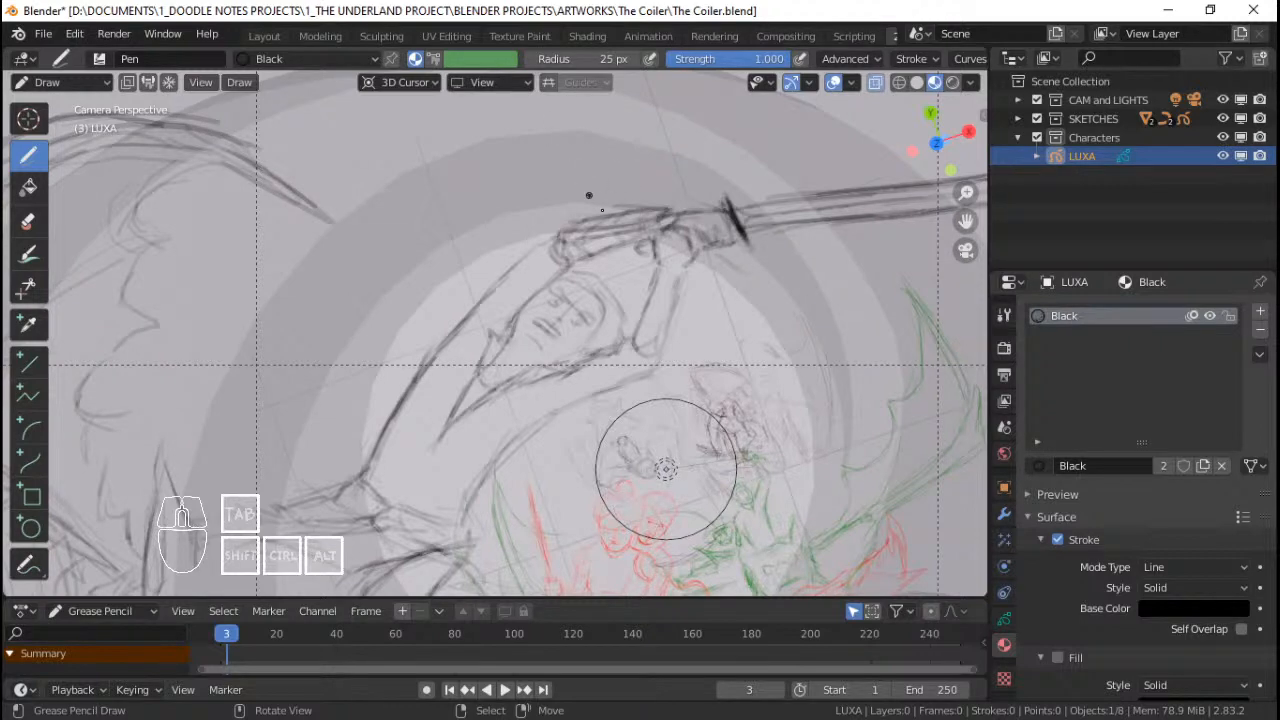
middle_click_drag(620, 262, 631, 213, "shift")
key("ctrl+s")
Step: Frame the sketch in the camera view and set the stroke placement to Origin
middle_click_drag(643, 260, 683, 239, "shift")
middle_click_drag(676, 246, 645, 241, "shift")
key("KP_0")
middle_click_drag(701, 195, 690, 262, "ctrl")
middle_click_drag(684, 261, 694, 234, "shift")
middle_click_drag(664, 296, 669, 261, "ctrl")
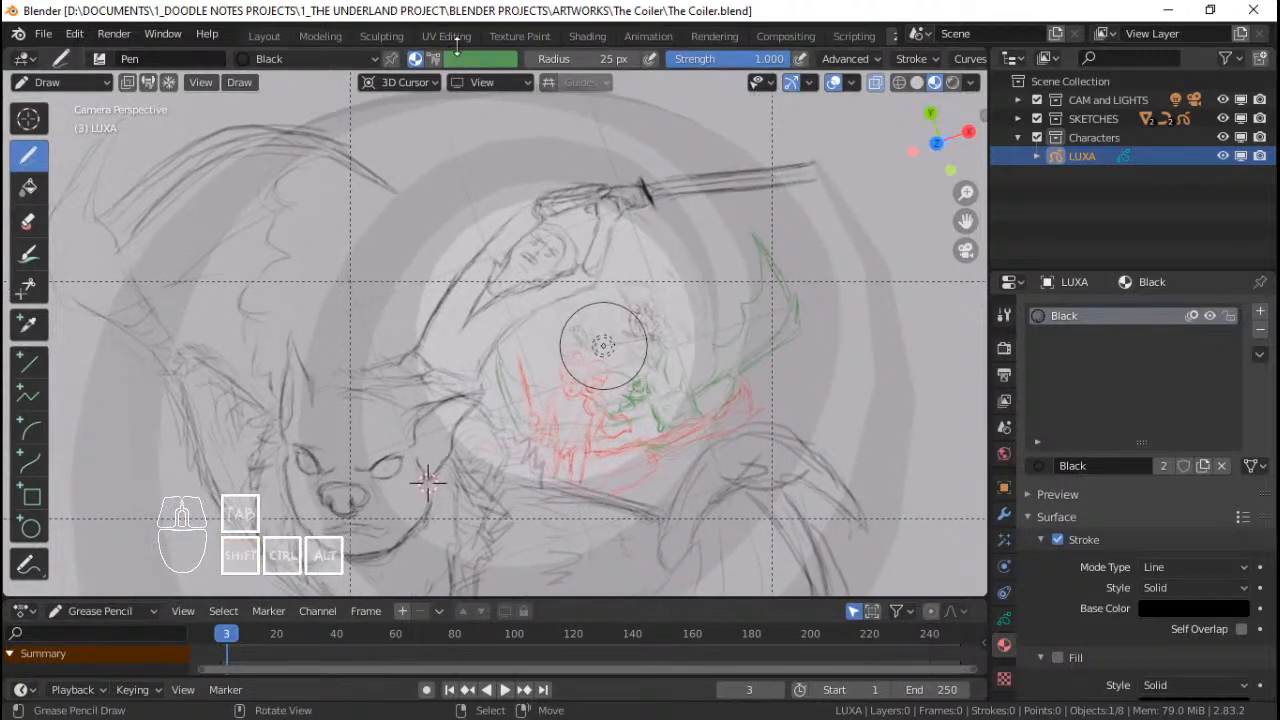
left_click(398, 82)
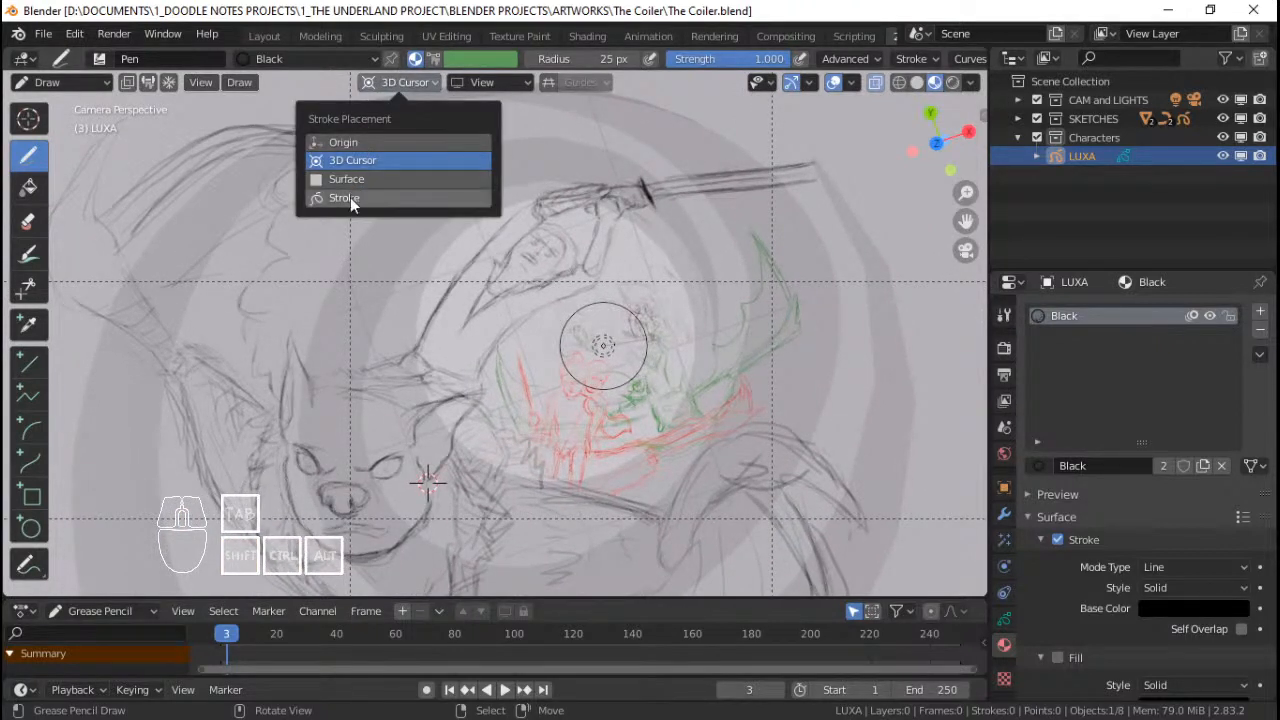
left_click(356, 142)
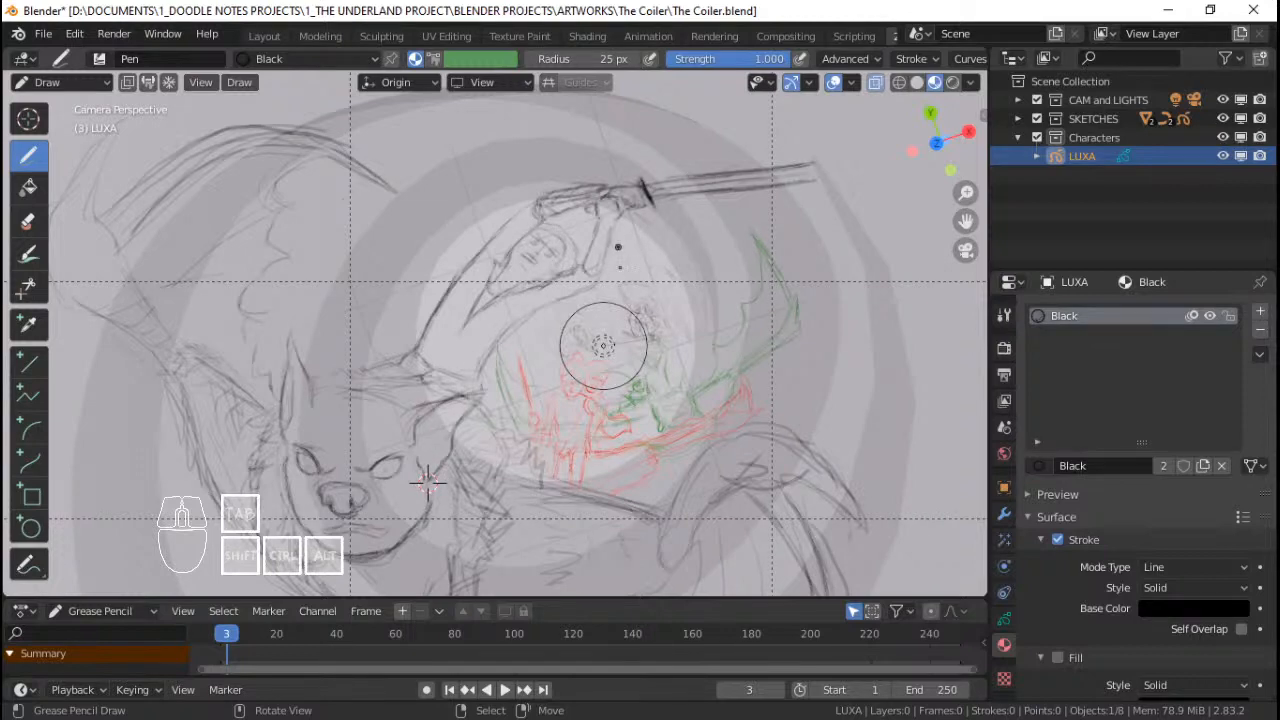
Step: Return the LUXA object to Object Mode and check its origin against the sketch in 3D space
key("ctrl+Tab")
left_click(520, 285)
scroll(431, 483, "down", 1)
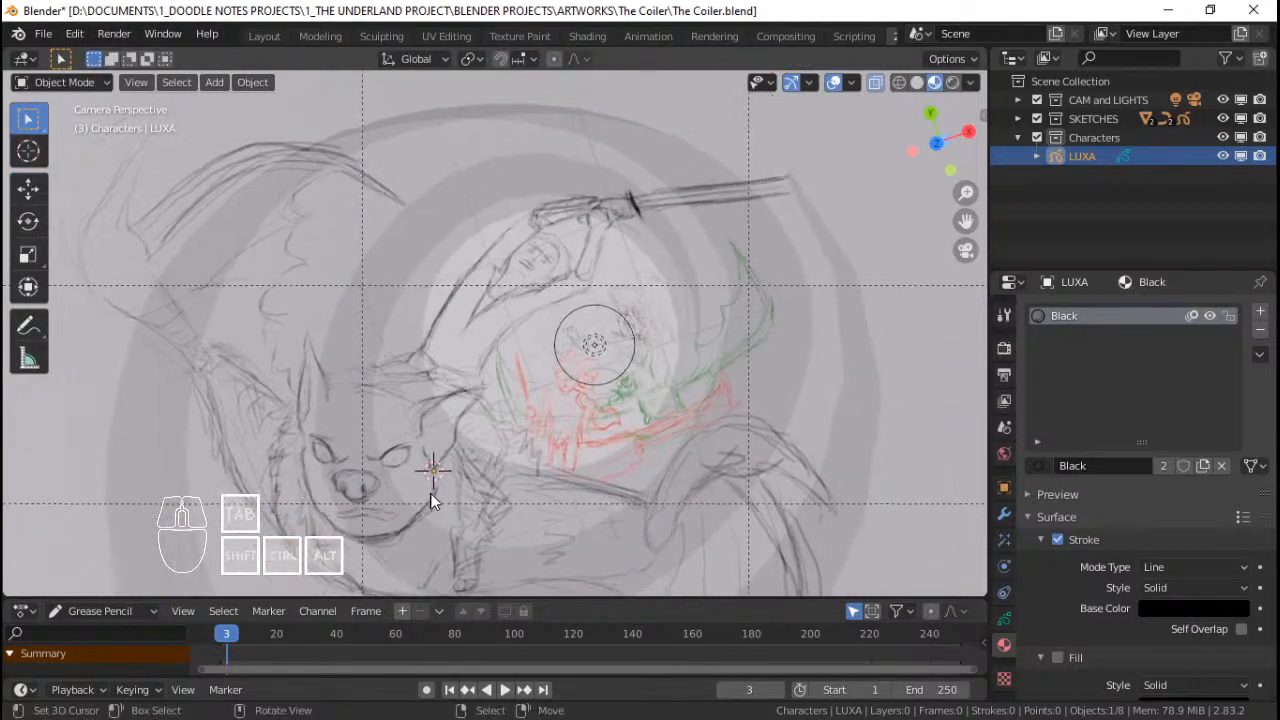
middle_click_drag(430, 500, 429, 457)
middle_click_drag(414, 303, 430, 319)
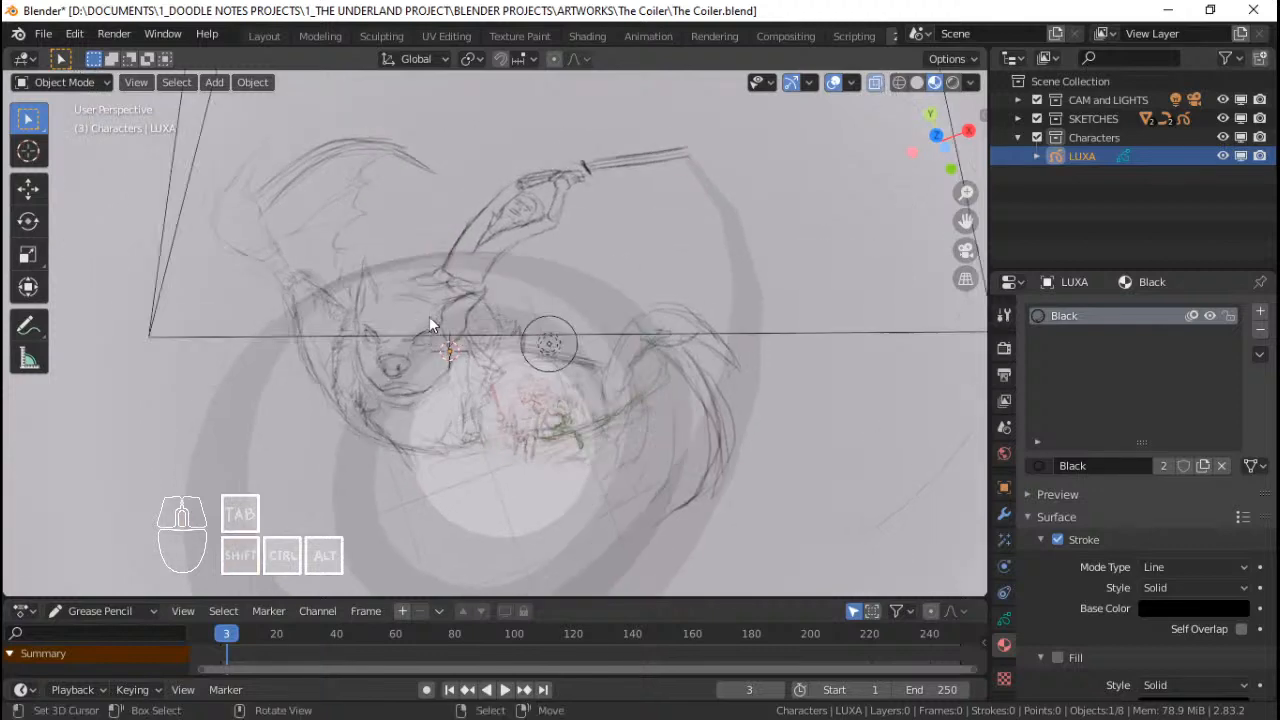
Step: Return to the camera view in Object Mode and snap the 3D cursor to the LUXA object's origin
key("KP_0")
key("ctrl+Tab")
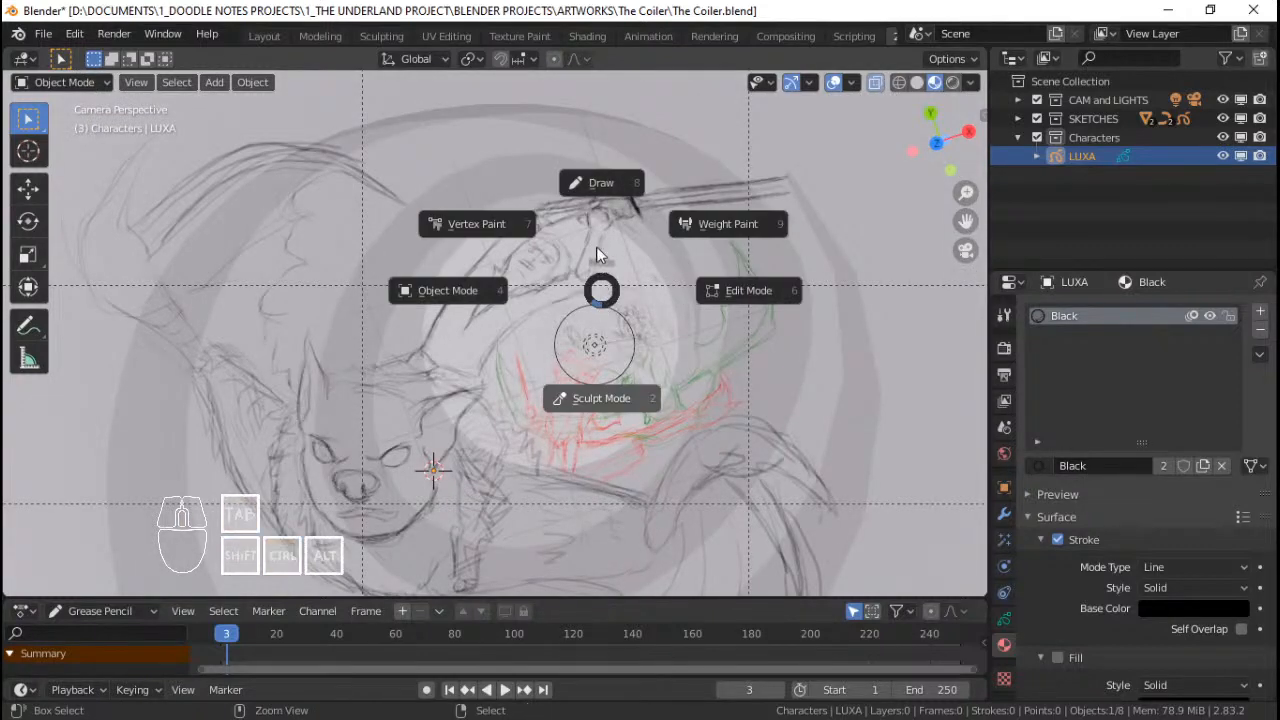
left_click(600, 397)
left_click(603, 187)
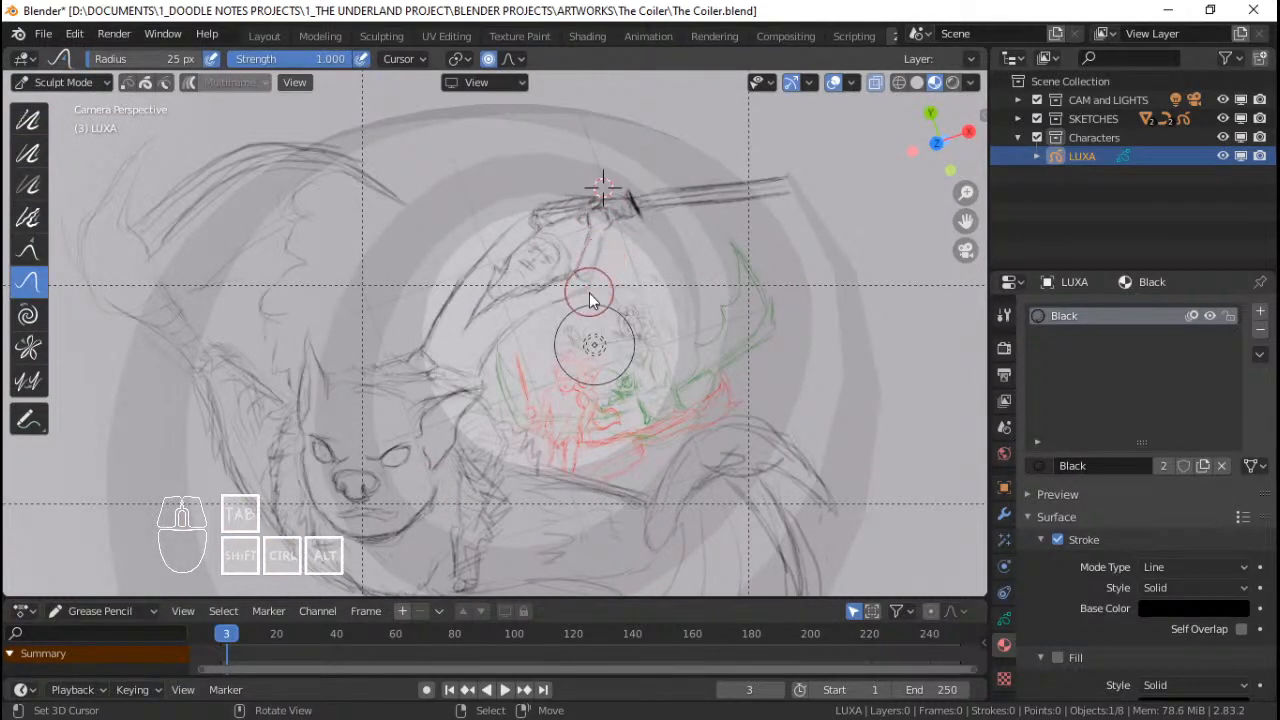
key("ctrl+Tab")
left_click(540, 293)
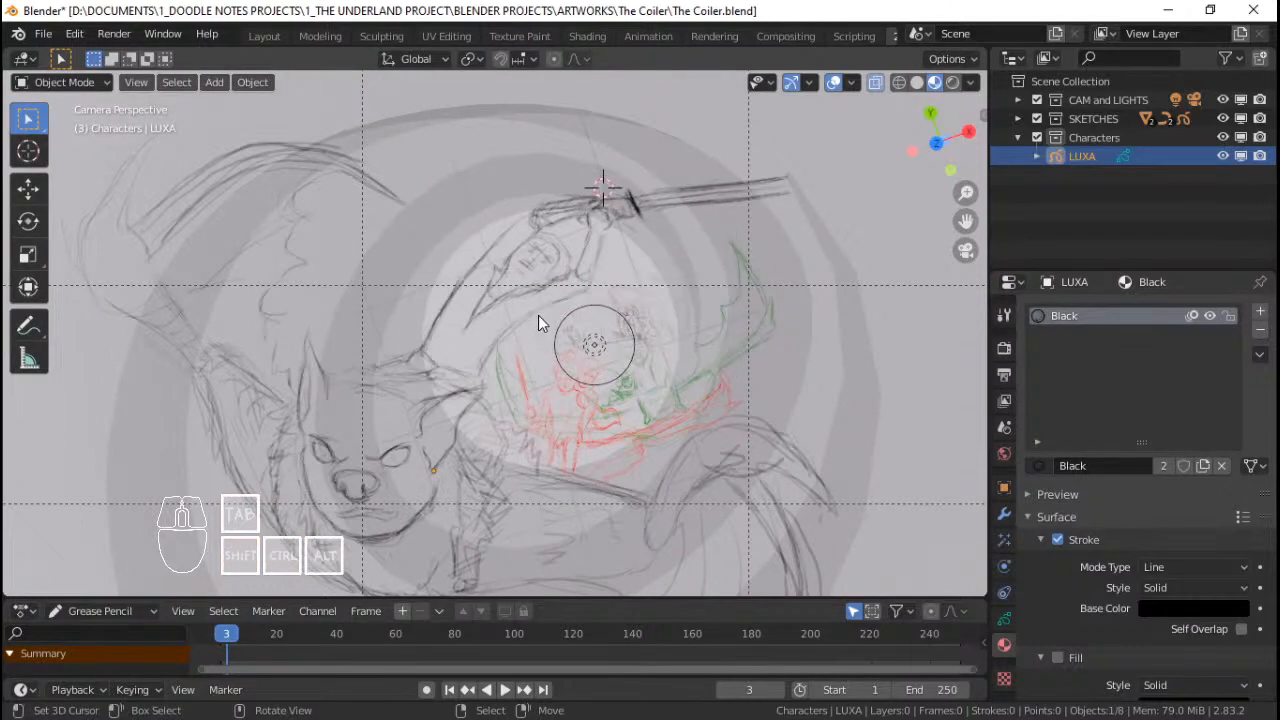
key("shift+s")
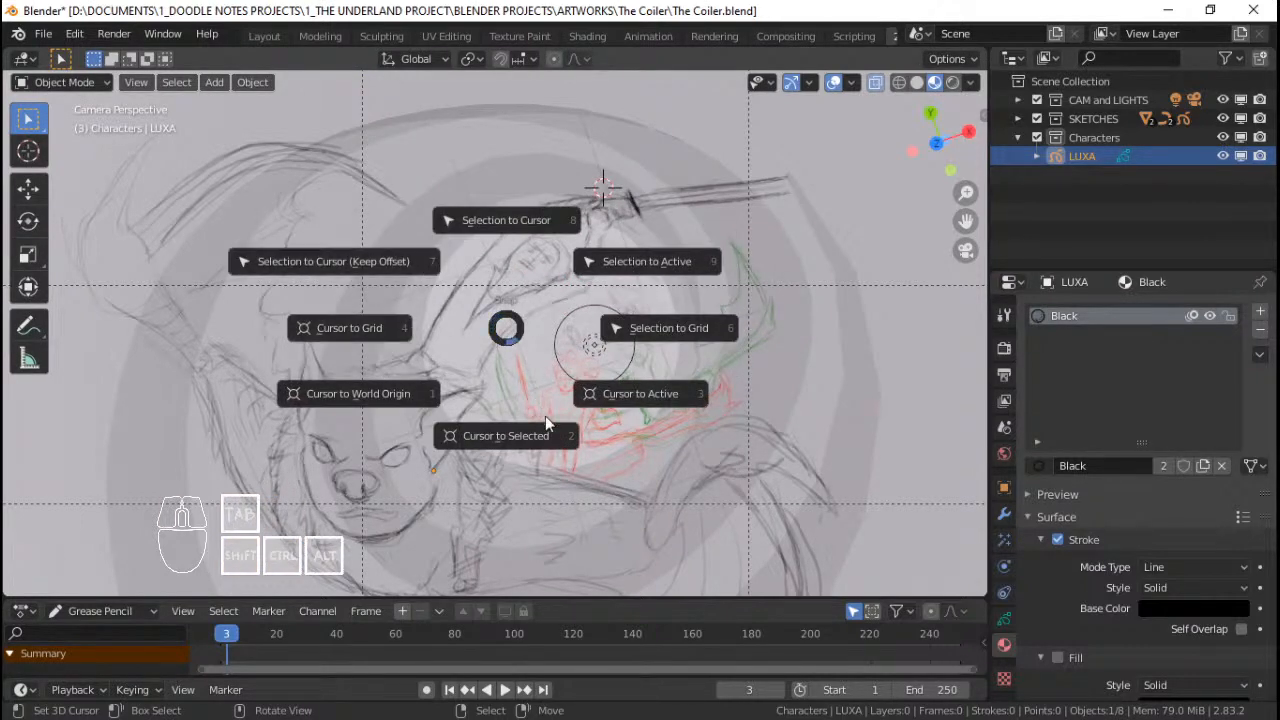
left_click(527, 440)
Step: Switch the LUXA object to Draw mode for inking the rider's head and raised arms
key("Tab")
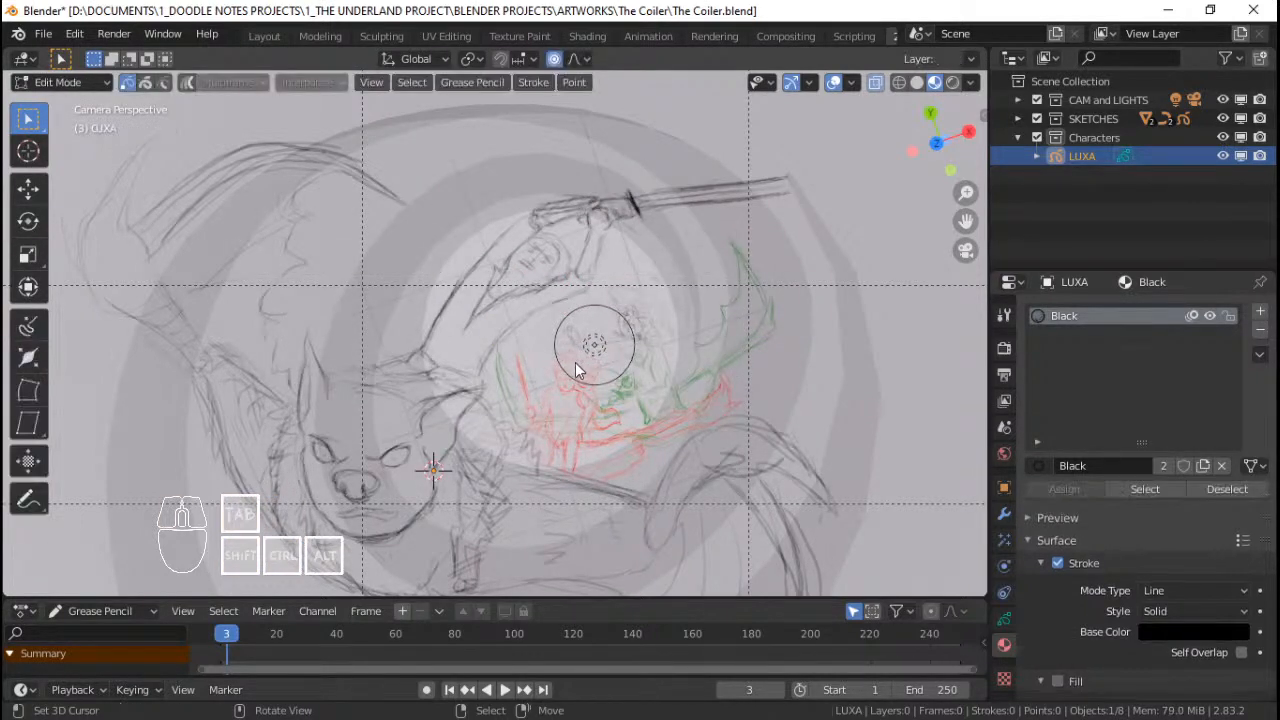
key("Tab")
key("ctrl+Tab")
left_click(588, 286)
middle_click_drag(586, 296, 614, 265, "ctrl")
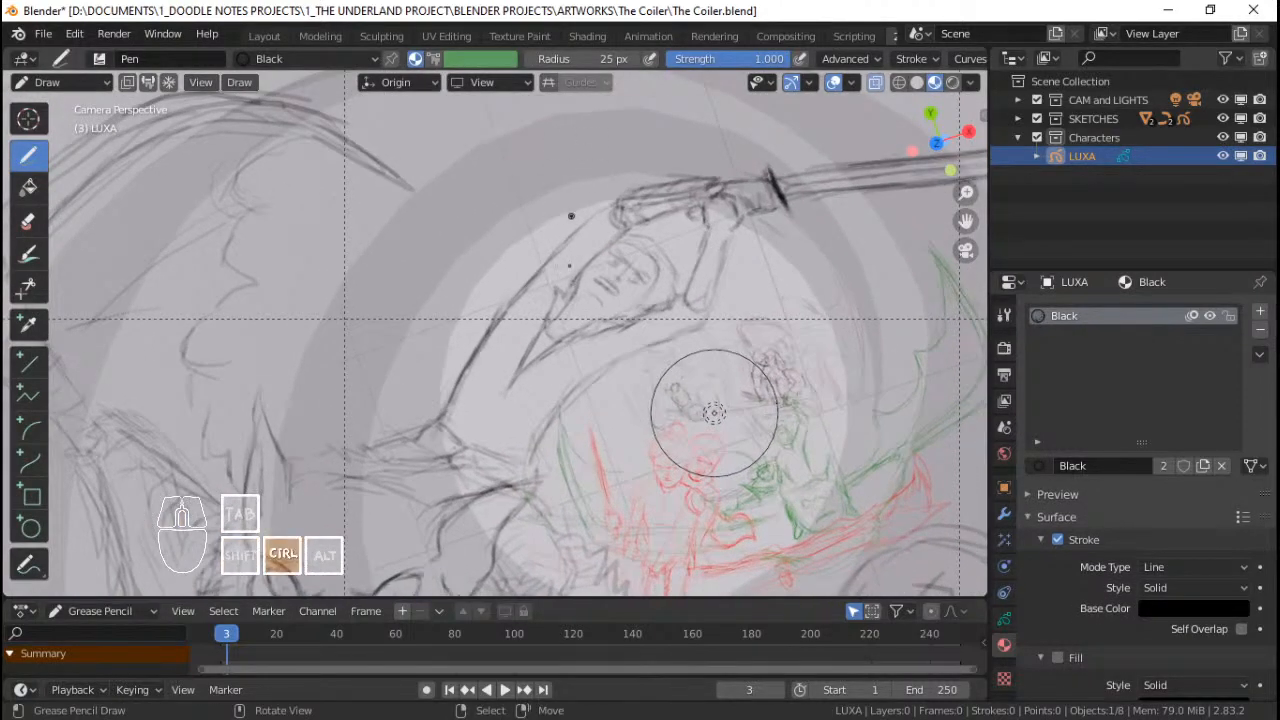
mouse_move(571, 217)
middle_mouse_down("ctrl")
mouse_move(582, 184)
mouse_move(557, 236)
middle_mouse_up("ctrl")
mouse_move(653, 227)
middle_mouse_down("ctrl")
mouse_move(664, 227)
mouse_move(586, 277)
mouse_move(472, 239)
middle_mouse_up("ctrl")
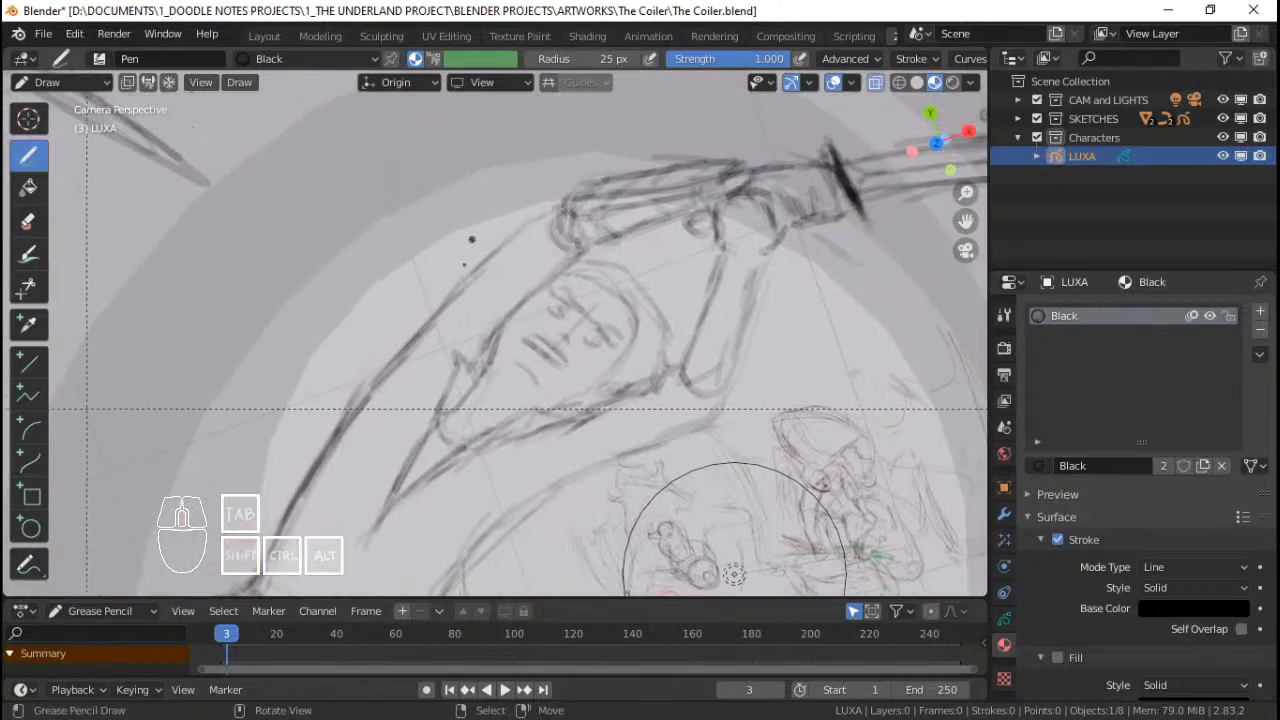
Step: Set the Pen brush's Active Smooth to 0.5 and edit its post-processing Smooth value
left_click(874, 59)
double_click(880, 120)
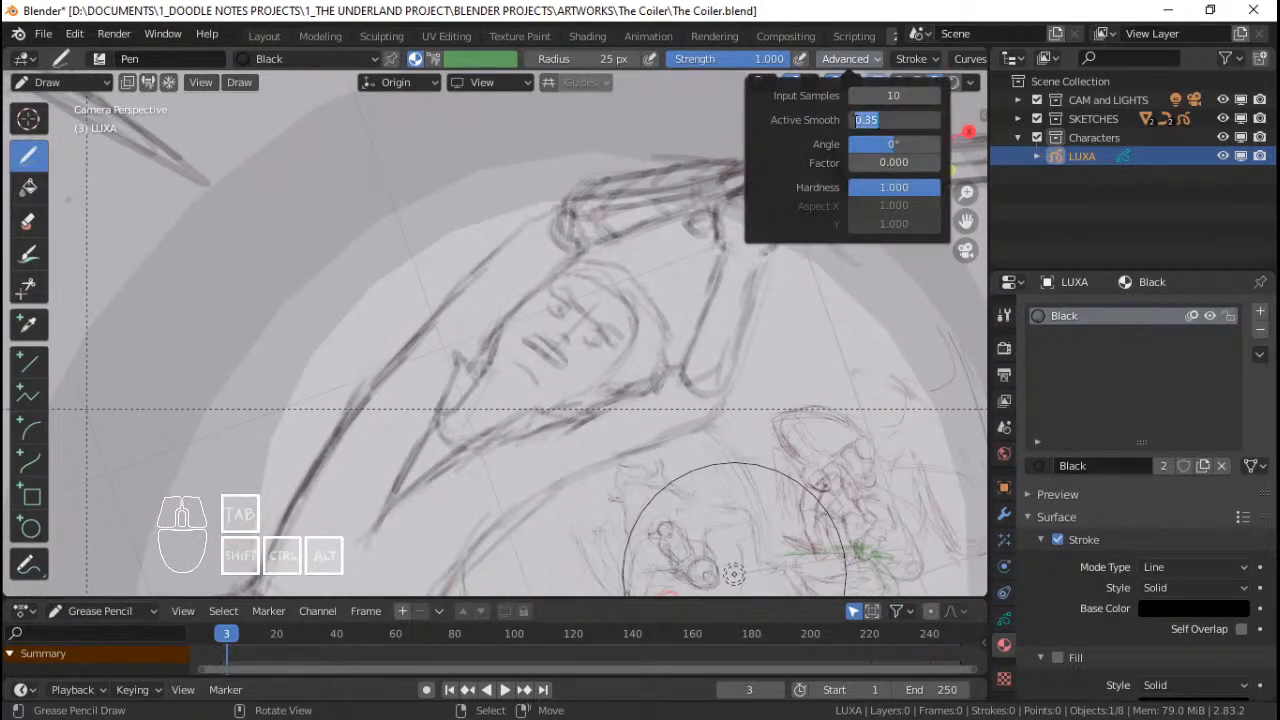
key("BackSpace")
type(".5")
key("Return")
left_click(914, 59)
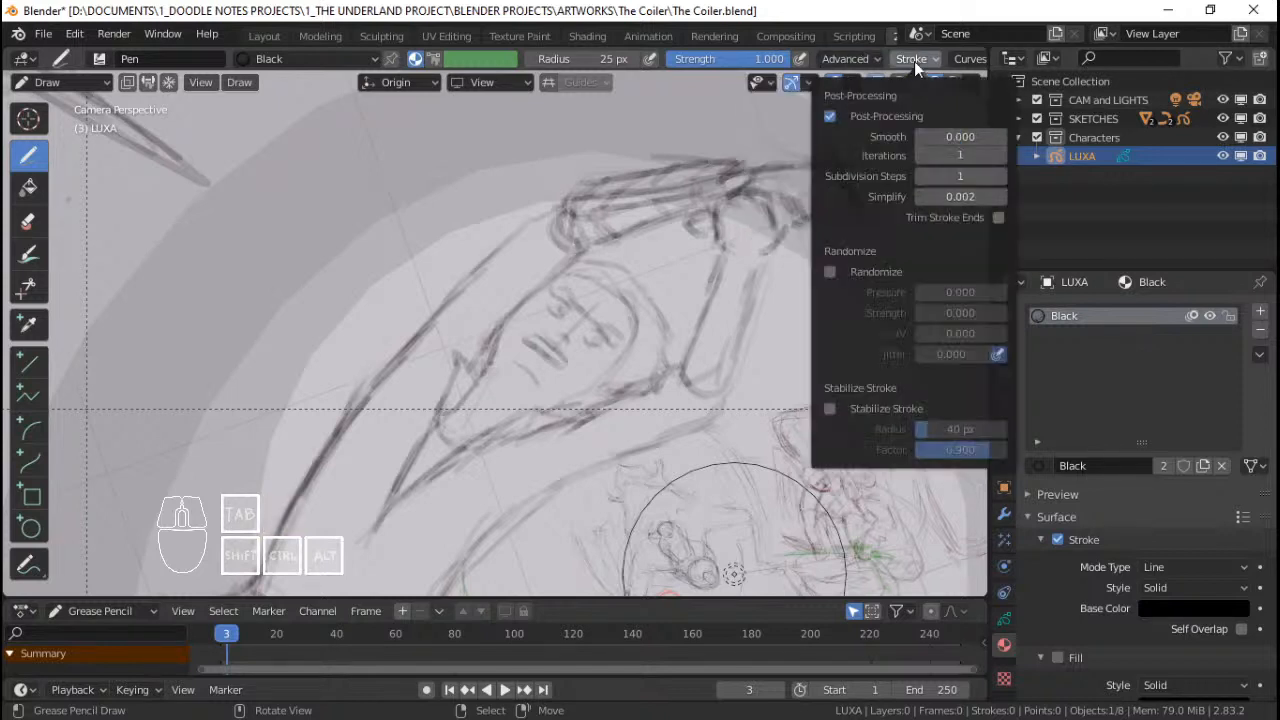
left_click(954, 137)
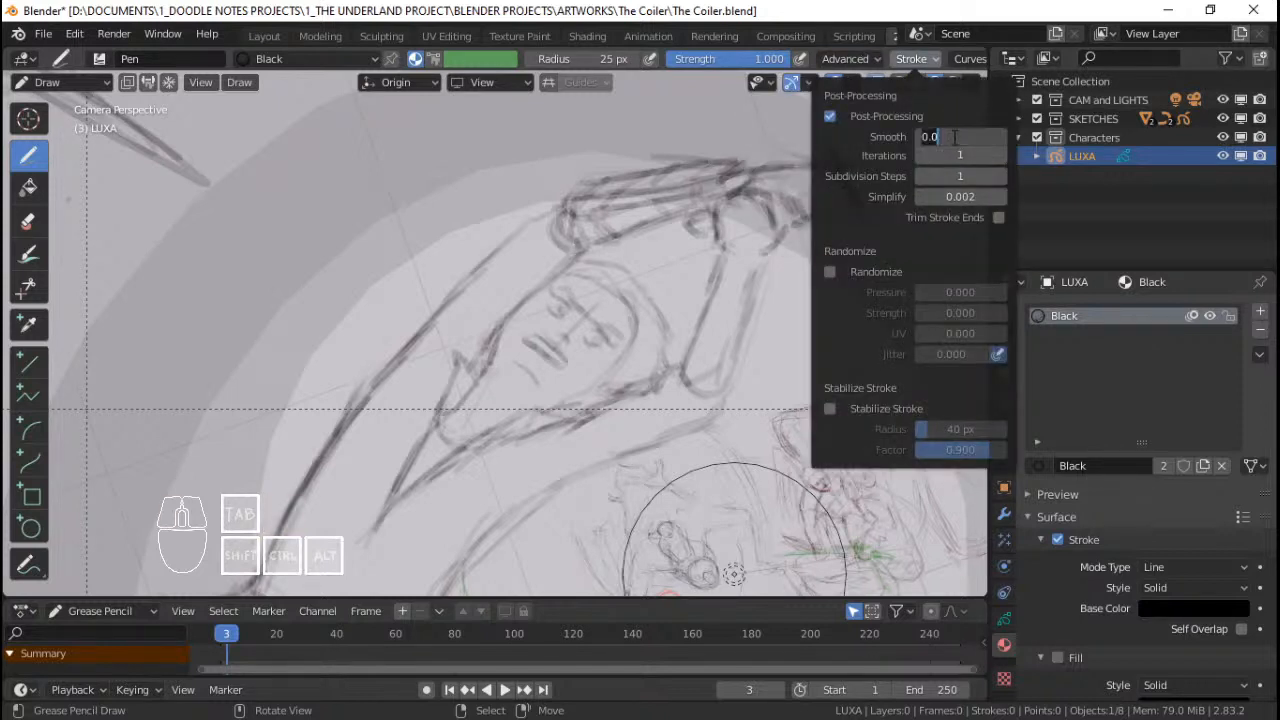
key("BackSpace")
key("Return")
Step: Set the Pen brush radius to 7 px after a trial stroke on the raised arm, and save the file
mouse_move(656, 261)
middle_mouse_down()
mouse_move(617, 266)
mouse_move(537, 229)
middle_mouse_up()
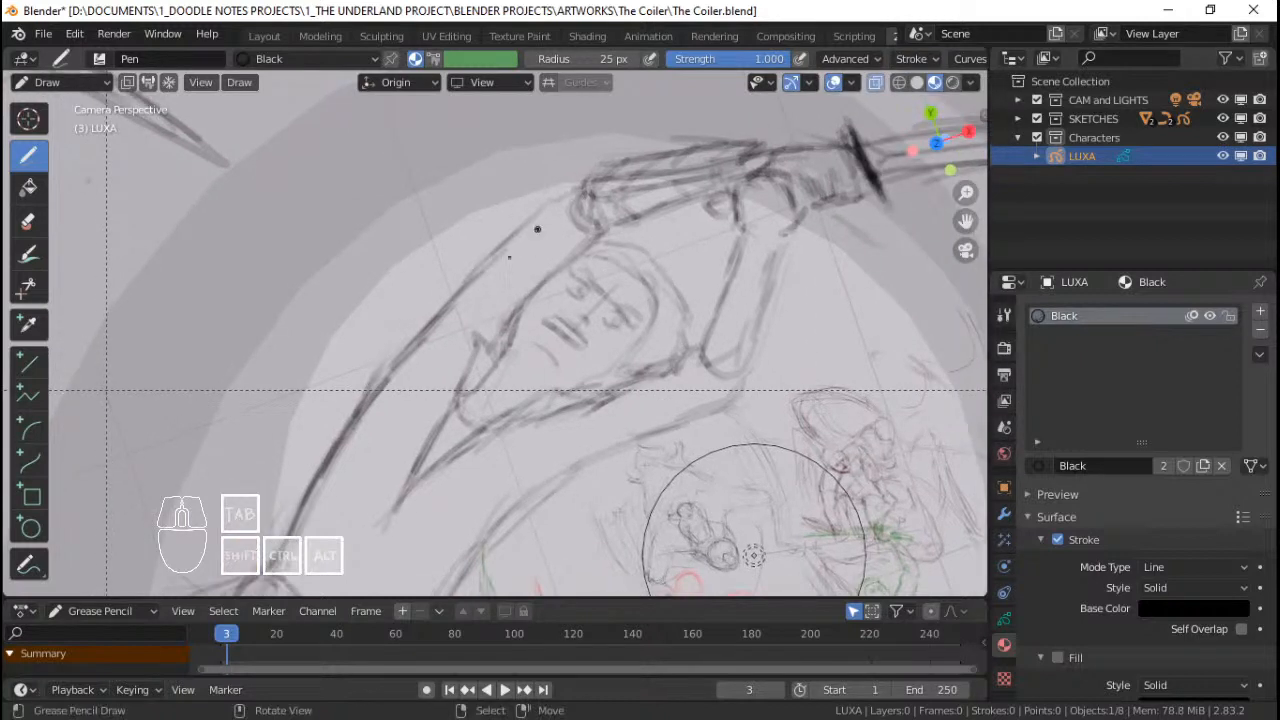
left_click_drag(446, 305, 534, 206)
key("ctrl+z")
left_click(590, 58)
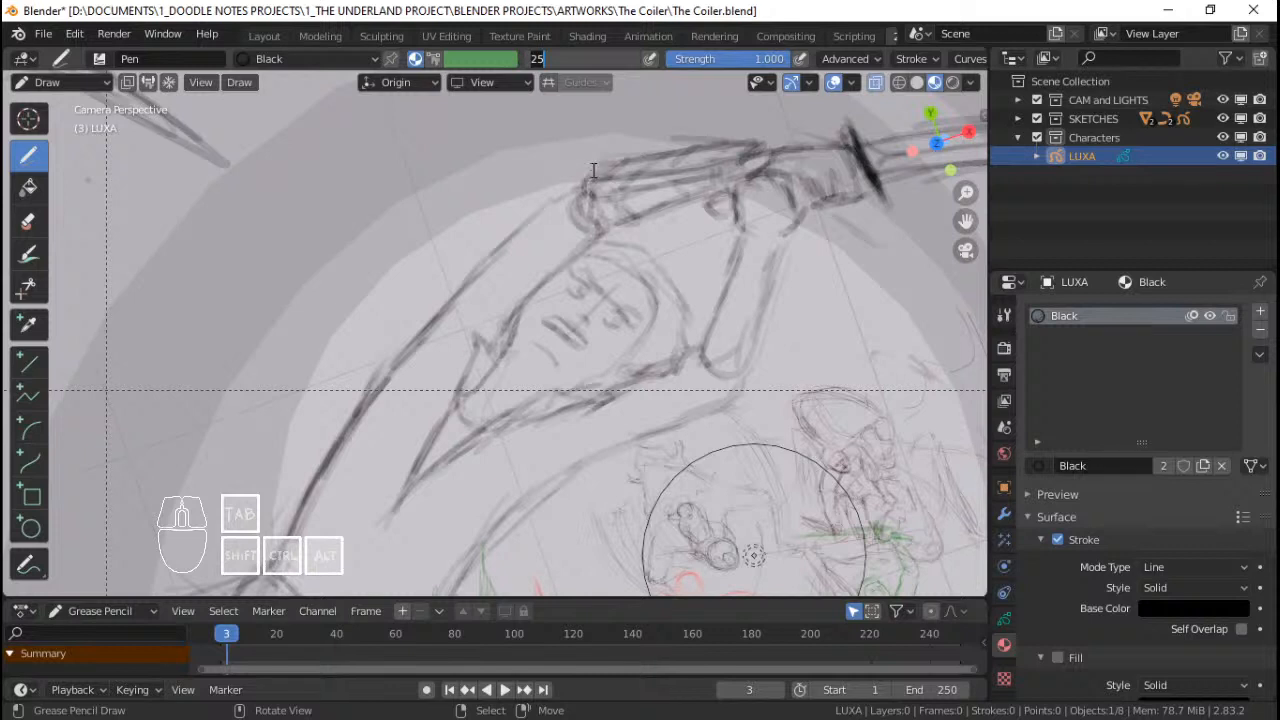
type("7")
key("Return")
key("ctrl+s")
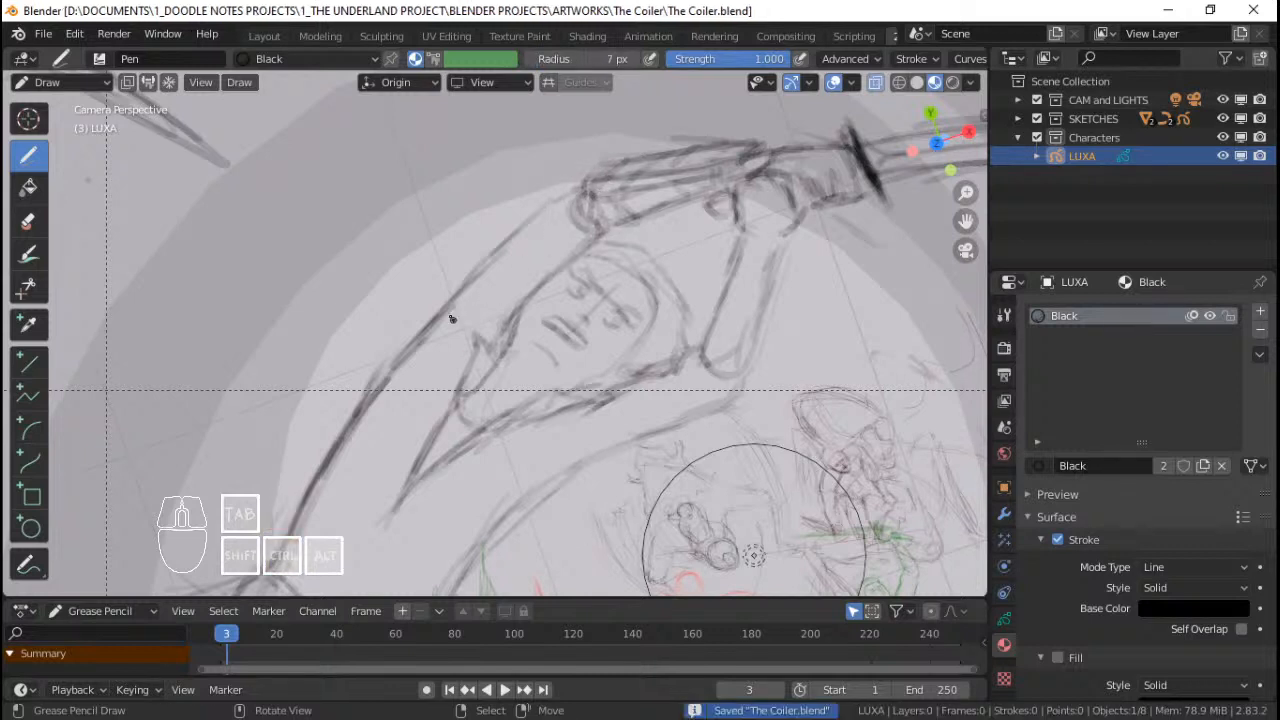
Step: Set the Pen brush radius to 5 px and try a stroke along the raised arm's outer edge
left_click_drag(428, 324, 550, 204)
key("ctrl+z")
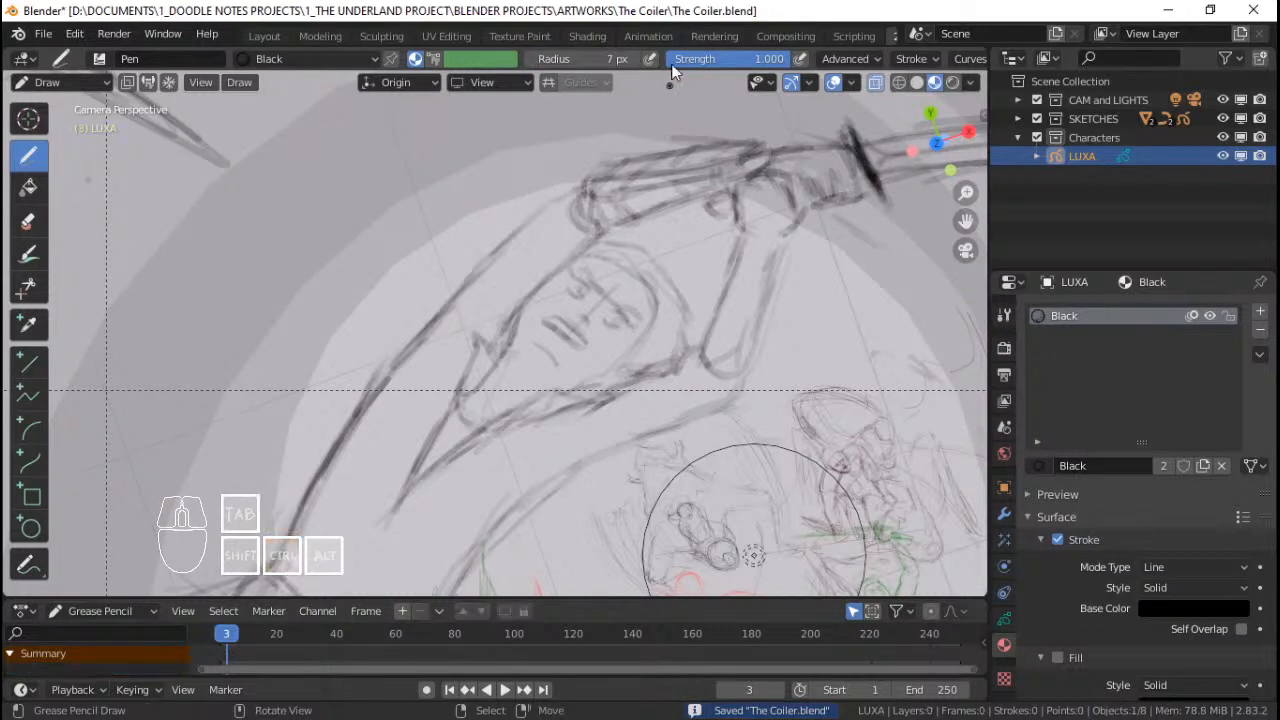
left_click(607, 60)
type("5")
key("Return")
left_click_drag(447, 321, 548, 208)
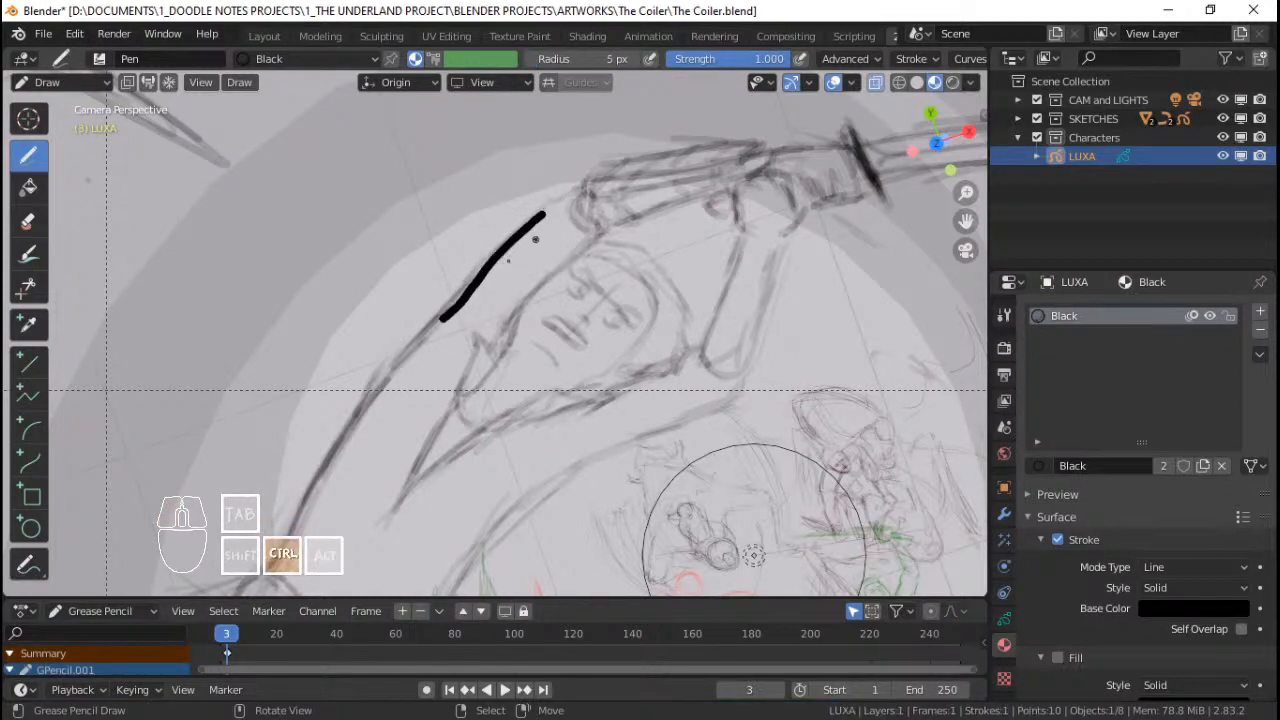
key("ctrl+z")
Step: Try inking the raised arm's outer contour as one smooth line up to the wrist, undoing each attempt
left_click_drag(436, 316, 461, 290)
left_click_drag(551, 206, 572, 190)
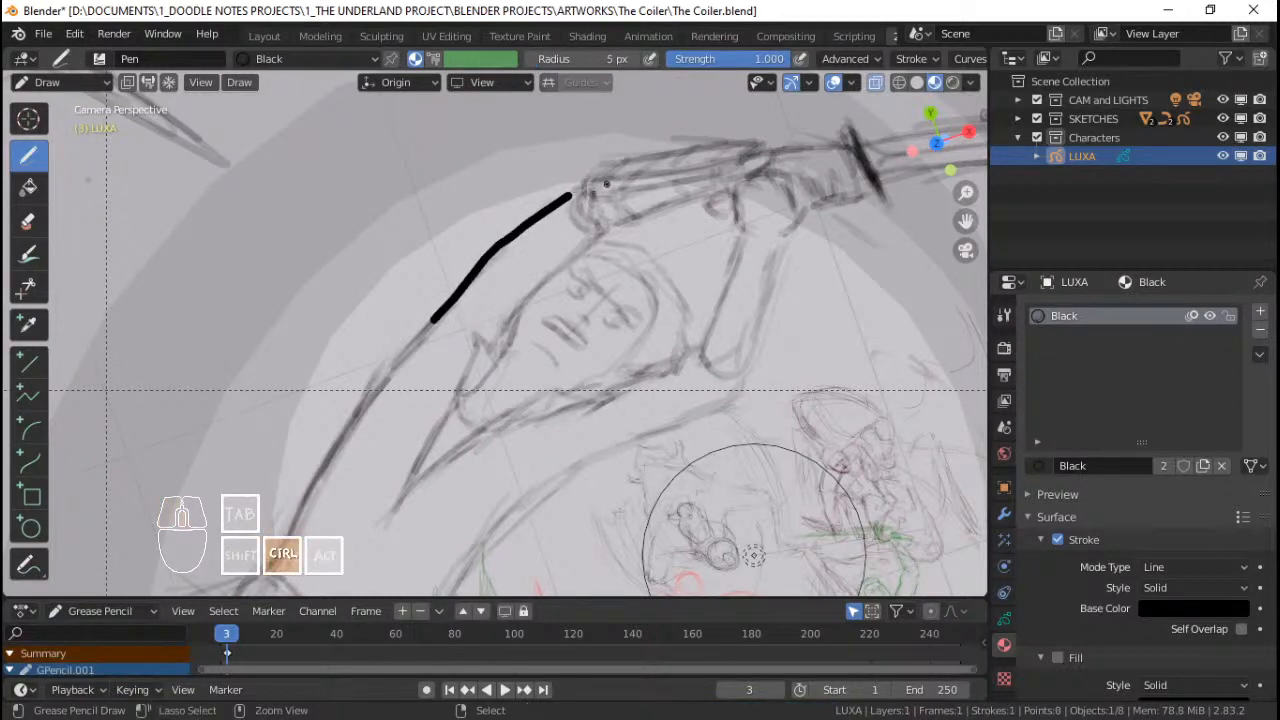
mouse_move(572, 184)
middle_mouse_down("ctrl")
mouse_move(554, 286)
mouse_move(571, 214)
middle_mouse_up("ctrl")
mouse_move(547, 272)
middle_mouse_down("shift")
mouse_move(583, 186)
mouse_move(537, 295)
middle_mouse_up("shift")
key("ctrl+z")
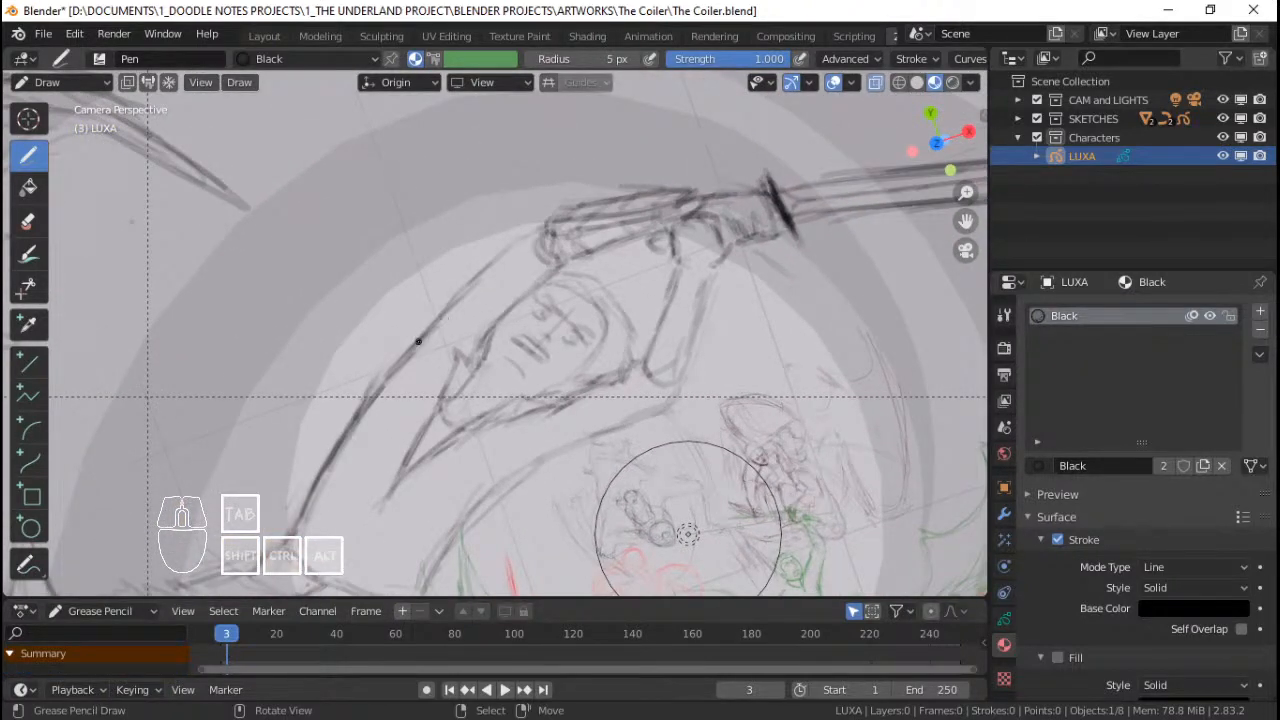
left_click_drag(418, 341, 456, 298)
left_click_drag(532, 234, 537, 232)
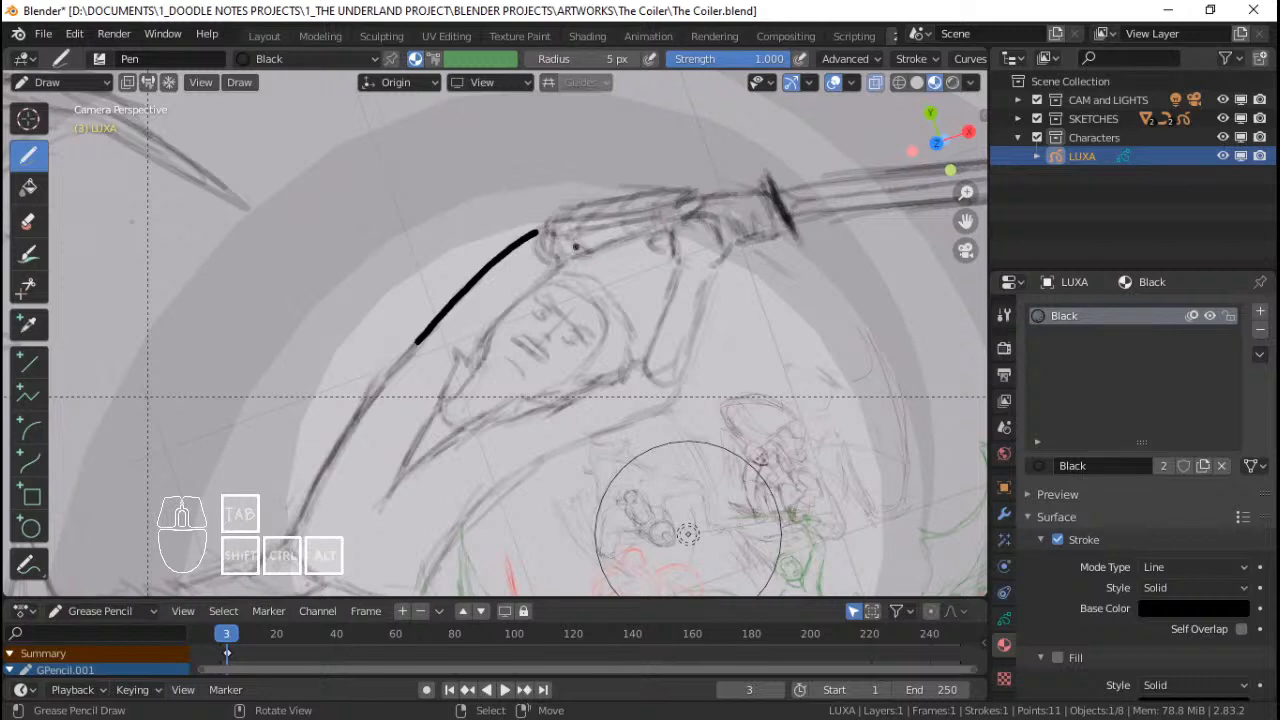
mouse_move(576, 247)
middle_mouse_down("ctrl")
mouse_move(562, 286)
mouse_move(573, 249)
middle_mouse_up("ctrl")
mouse_move(550, 291)
middle_mouse_down("ctrl")
mouse_move(546, 240)
mouse_move(512, 324)
mouse_move(518, 229)
middle_mouse_up("ctrl")
mouse_move(518, 229)
middle_mouse_down("shift")
mouse_move(541, 276)
mouse_move(555, 246)
mouse_move(557, 294)
mouse_move(532, 252)
middle_mouse_up("shift")
key("ctrl+z")
middle_click_drag(532, 252, 520, 361, "ctrl")
middle_click_drag(520, 361, 562, 242, "shift")
middle_click_drag(562, 242, 520, 312, "shift")
middle_click_drag(520, 312, 465, 291, "ctrl")
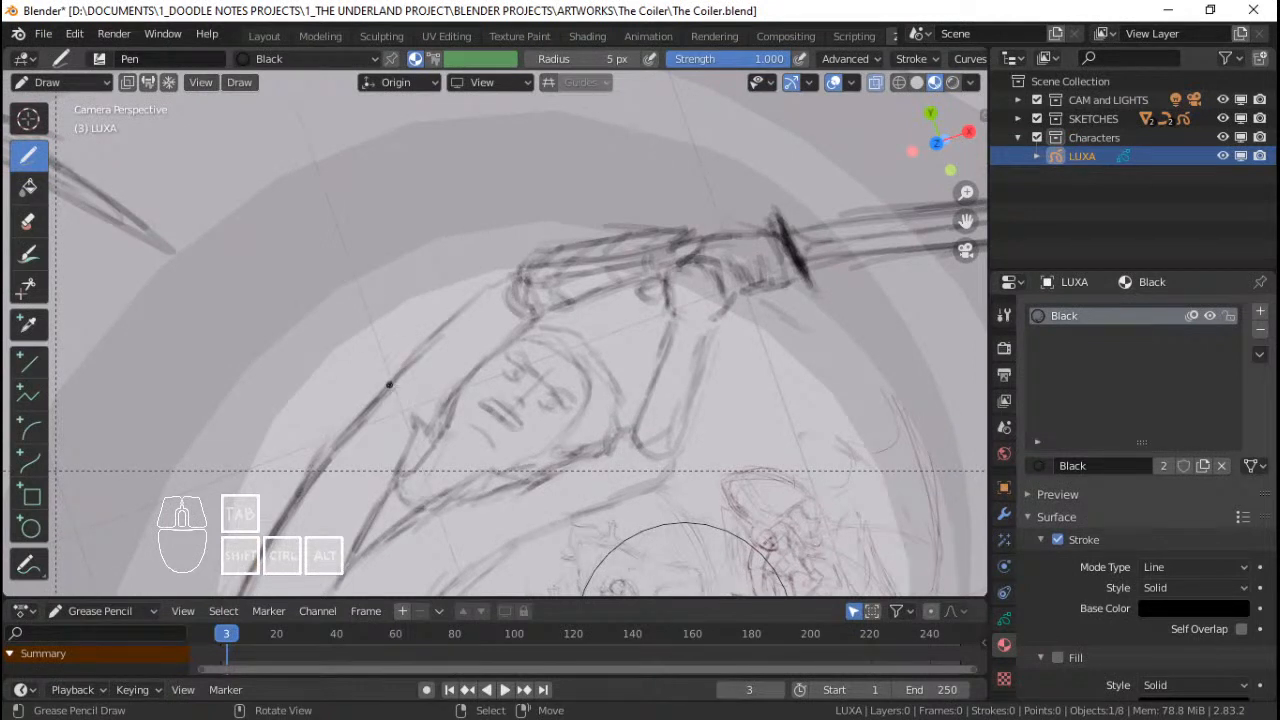
Step: Try the outer arm line again, continue it around the wrist, and undo these strokes
left_click_drag(383, 391, 476, 298)
key("ctrl+z")
left_click_drag(375, 397, 378, 396)
left_click_drag(457, 313, 500, 285)
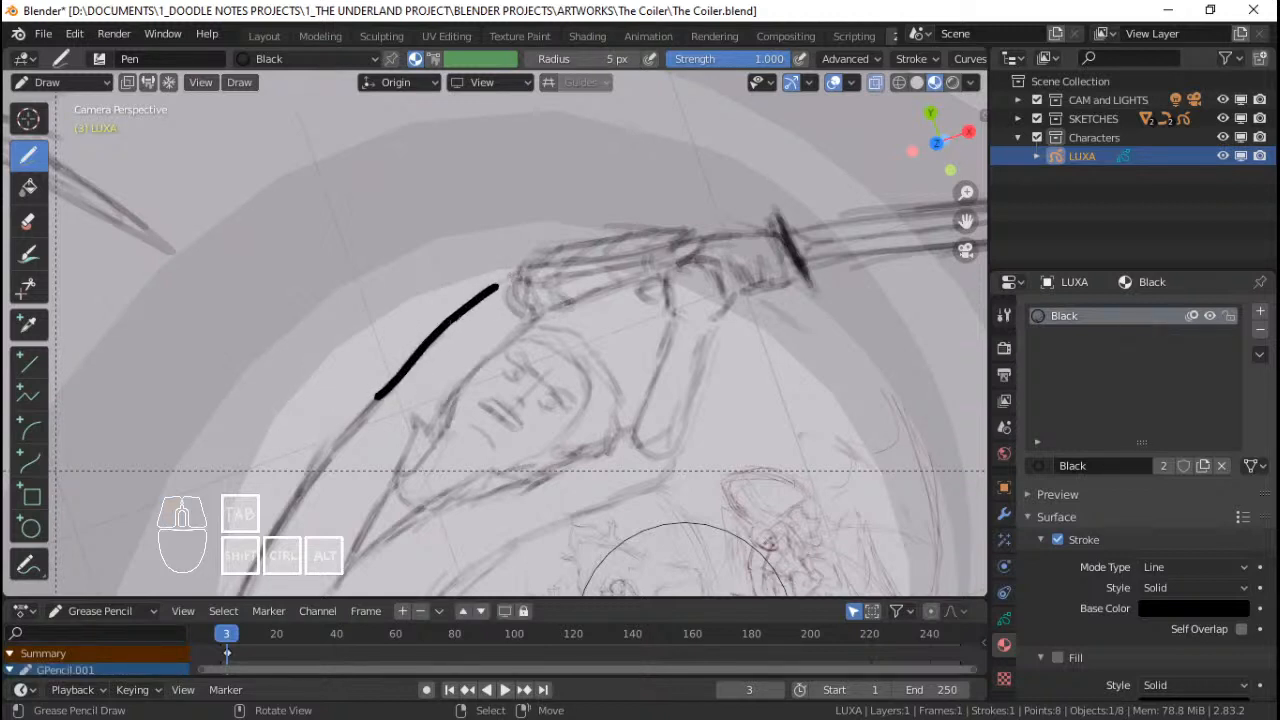
key("ctrl+z")
left_click_drag(386, 389, 501, 283)
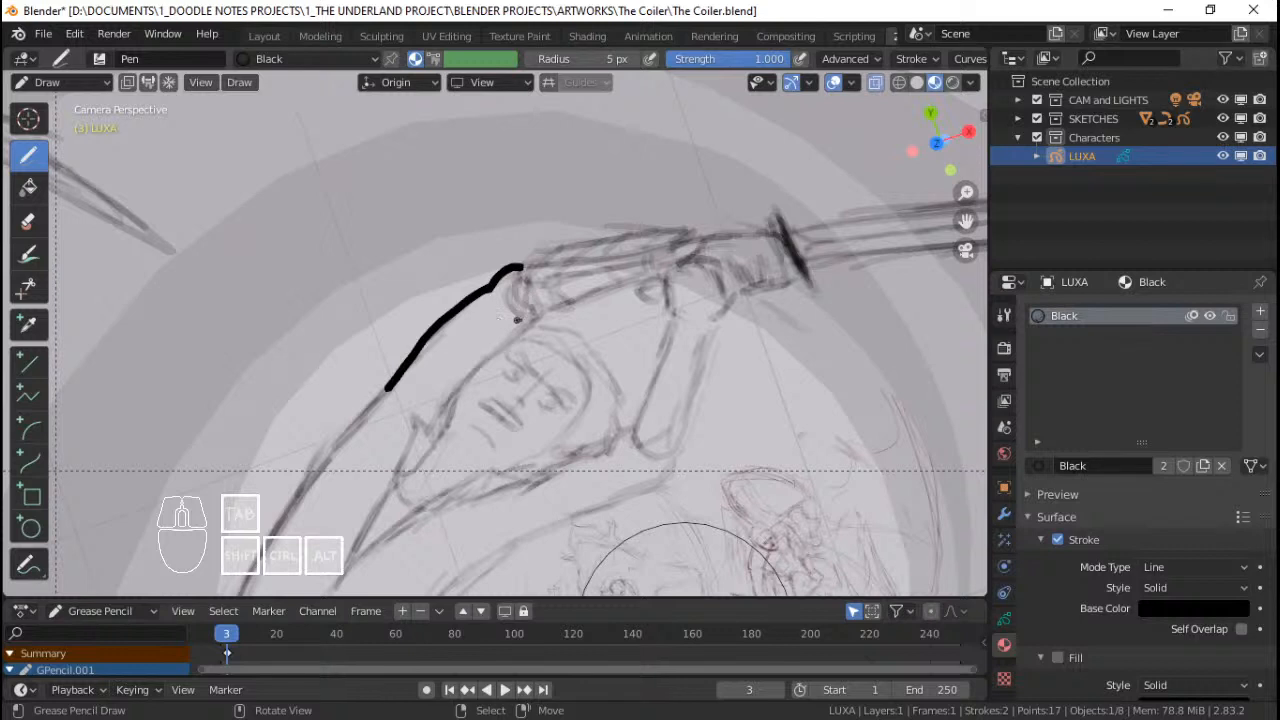
mouse_move(520, 253)
middle_mouse_down("shift")
mouse_move(497, 265)
mouse_move(503, 240)
middle_mouse_up("shift")
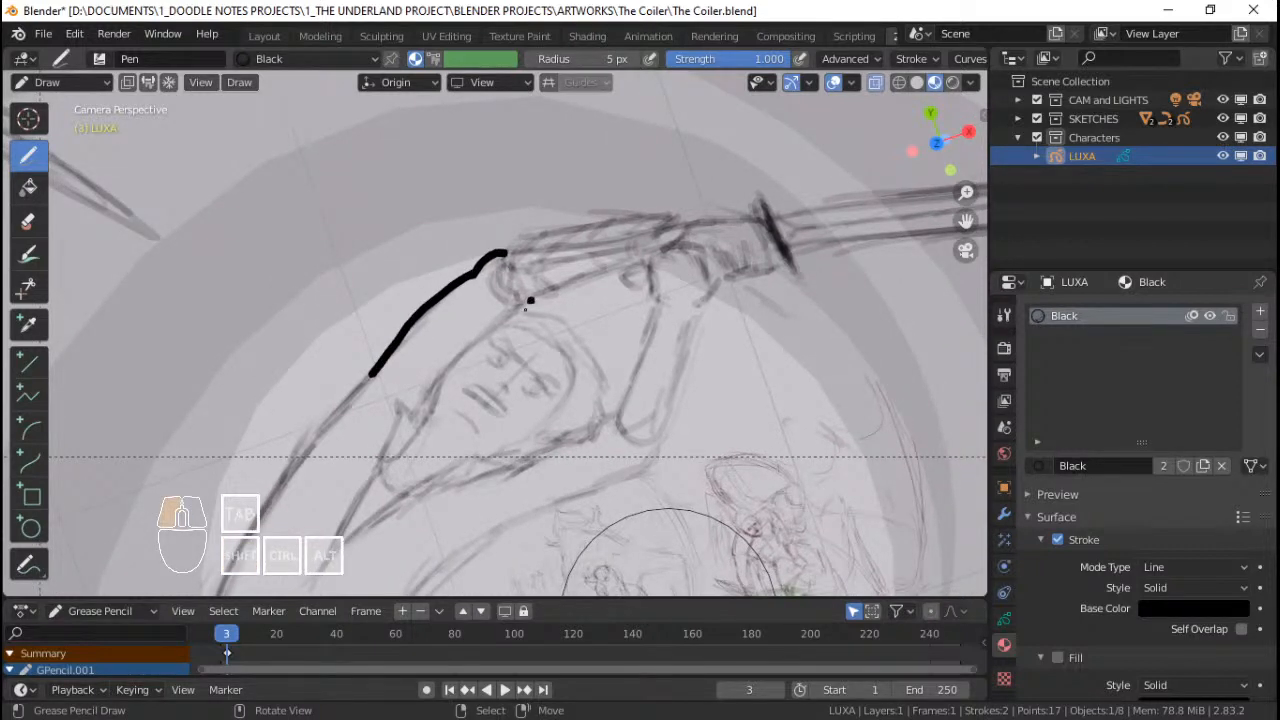
left_click_drag(525, 308, 487, 302)
middle_click_drag(538, 294, 499, 344, "ctrl")
key("ctrl+z")
key("ctrl+z")
key("ctrl+z")
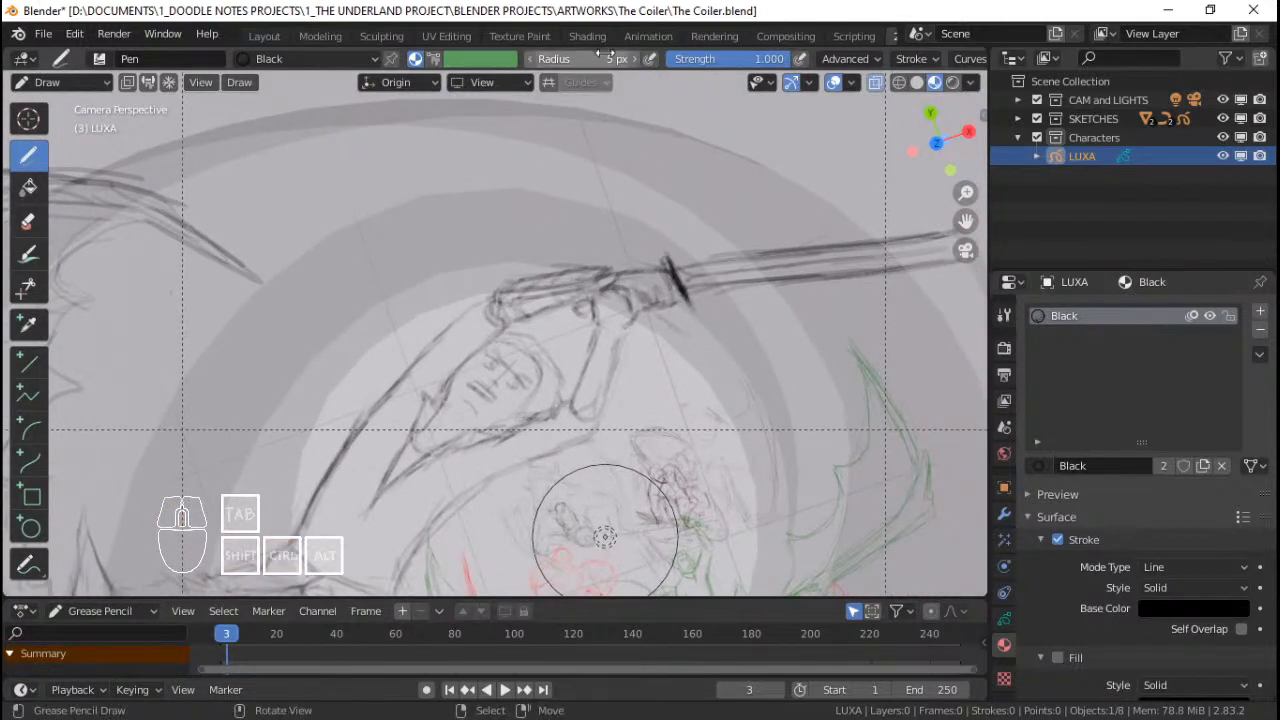
Step: Set the Pen brush radius to 4 px and try a short stroke on the pointed edge beside the rider's face
left_click(601, 58)
type("4")
key("Return")
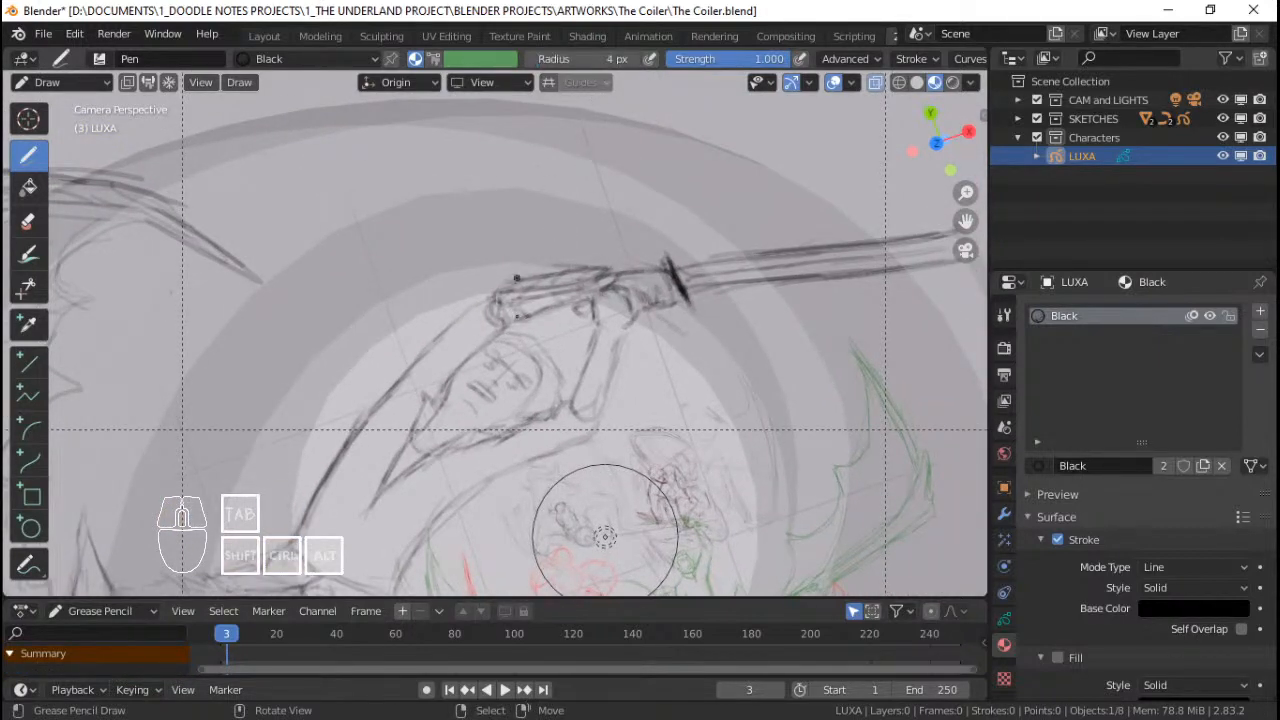
mouse_move(520, 278)
middle_mouse_down("ctrl")
mouse_move(549, 286)
mouse_move(557, 272)
mouse_move(500, 262)
mouse_move(477, 329)
mouse_move(490, 302)
mouse_move(493, 314)
middle_mouse_up("ctrl")
mouse_move(495, 330)
middle_mouse_down("ctrl")
mouse_move(506, 275)
mouse_move(510, 301)
middle_mouse_up("ctrl")
mouse_move(480, 365)
middle_mouse_down("ctrl")
mouse_move(483, 314)
mouse_move(478, 341)
middle_mouse_up("ctrl")
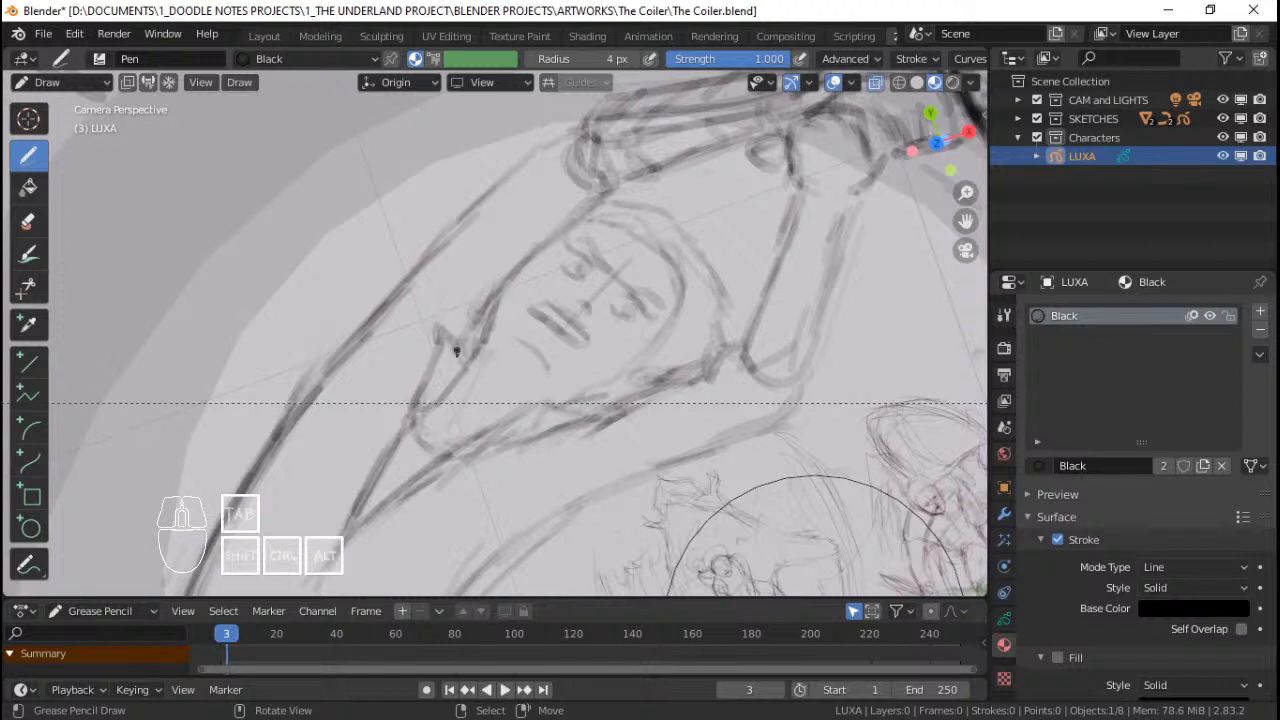
left_click_drag(437, 328, 461, 366)
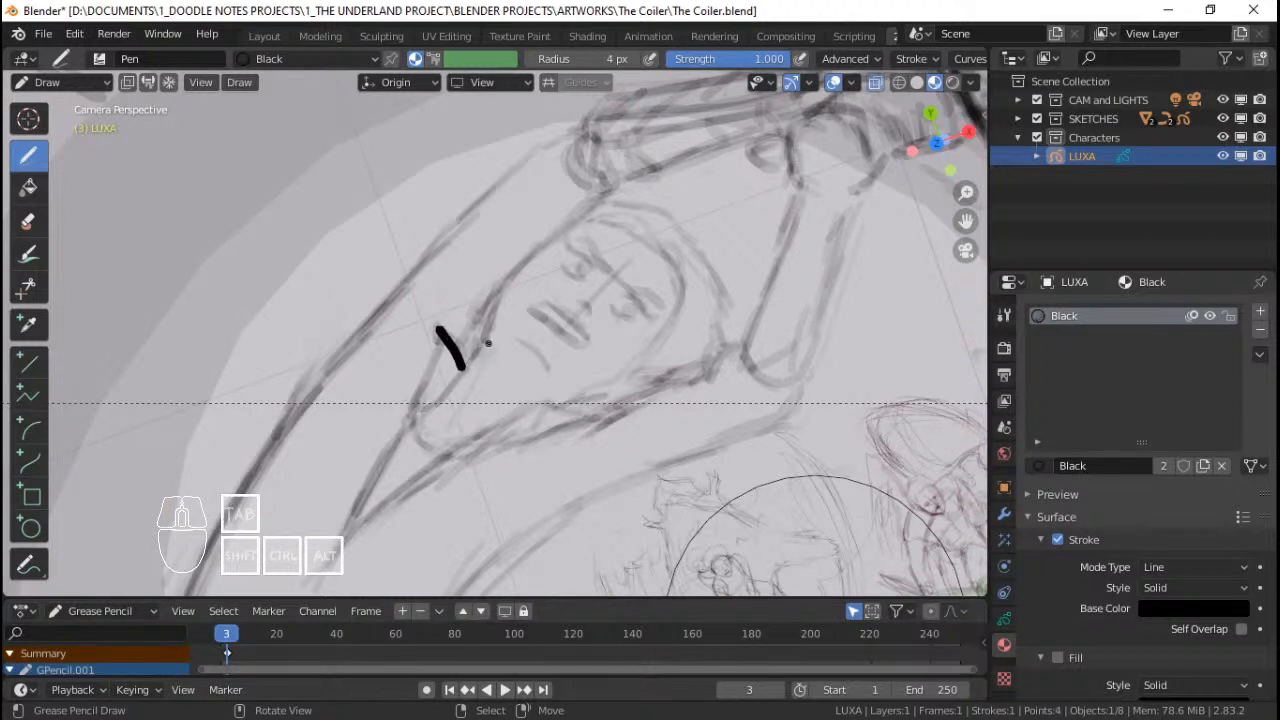
key("ctrl+z")
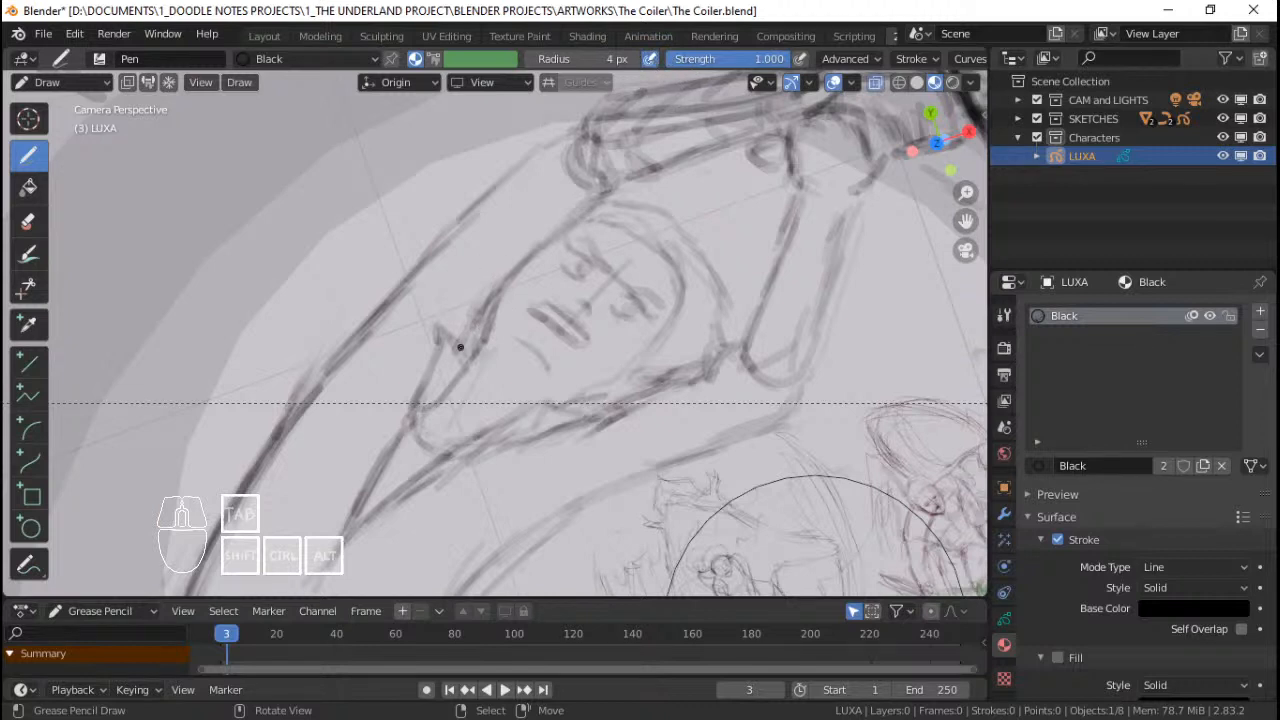
Step: Undo the trial mark beside the face and set the Pen brush radius to 7 px
left_click_drag(460, 347, 463, 357)
key("ctrl+z")
left_click(600, 59)
key("Return")
Step: Try inking both sides of the pointed shape beside the rider's face, and undo the strokes
left_click_drag(463, 365, 436, 323)
key("ctrl+z")
key("ctrl+z")
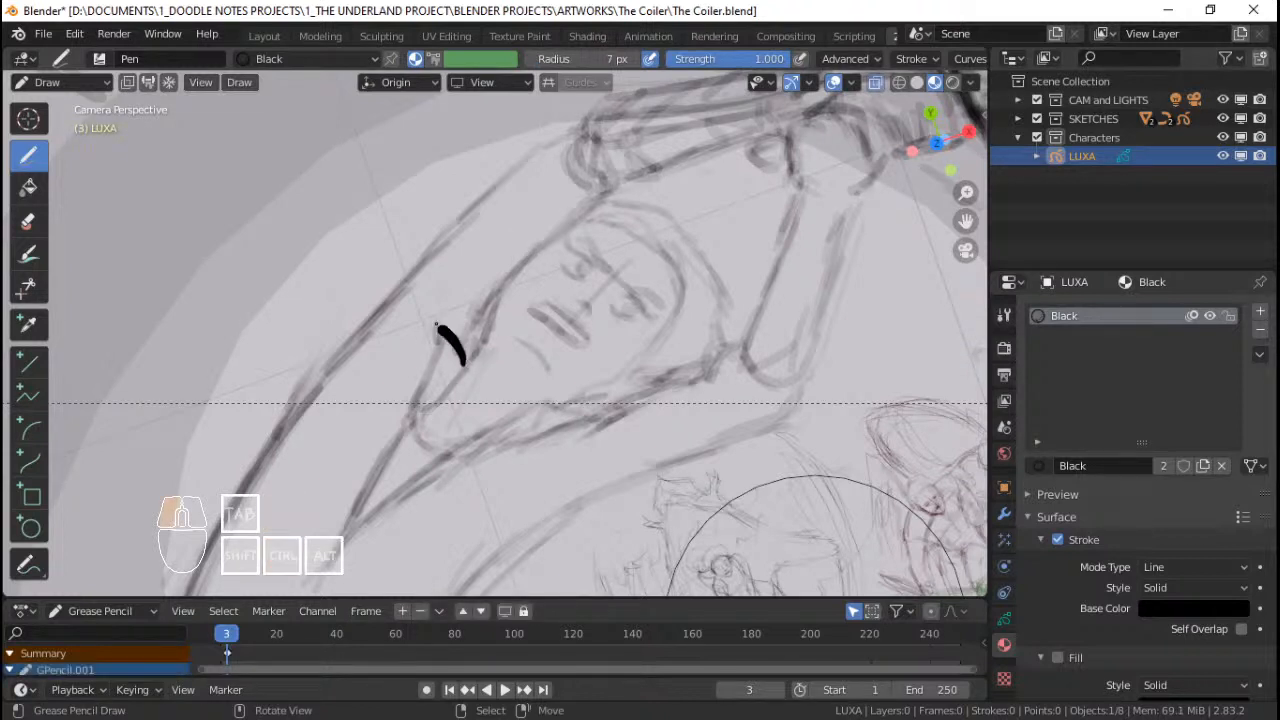
middle_click_drag(470, 368, 482, 318, "shift")
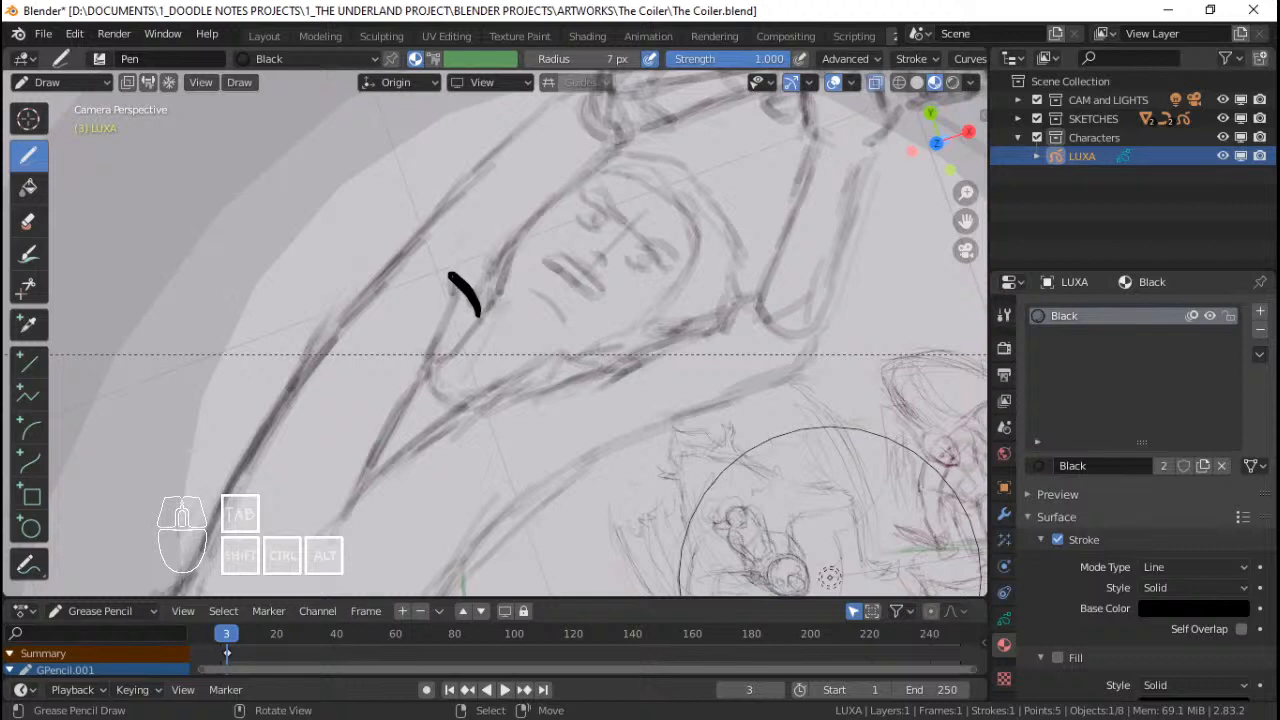
left_click_drag(443, 317, 412, 378)
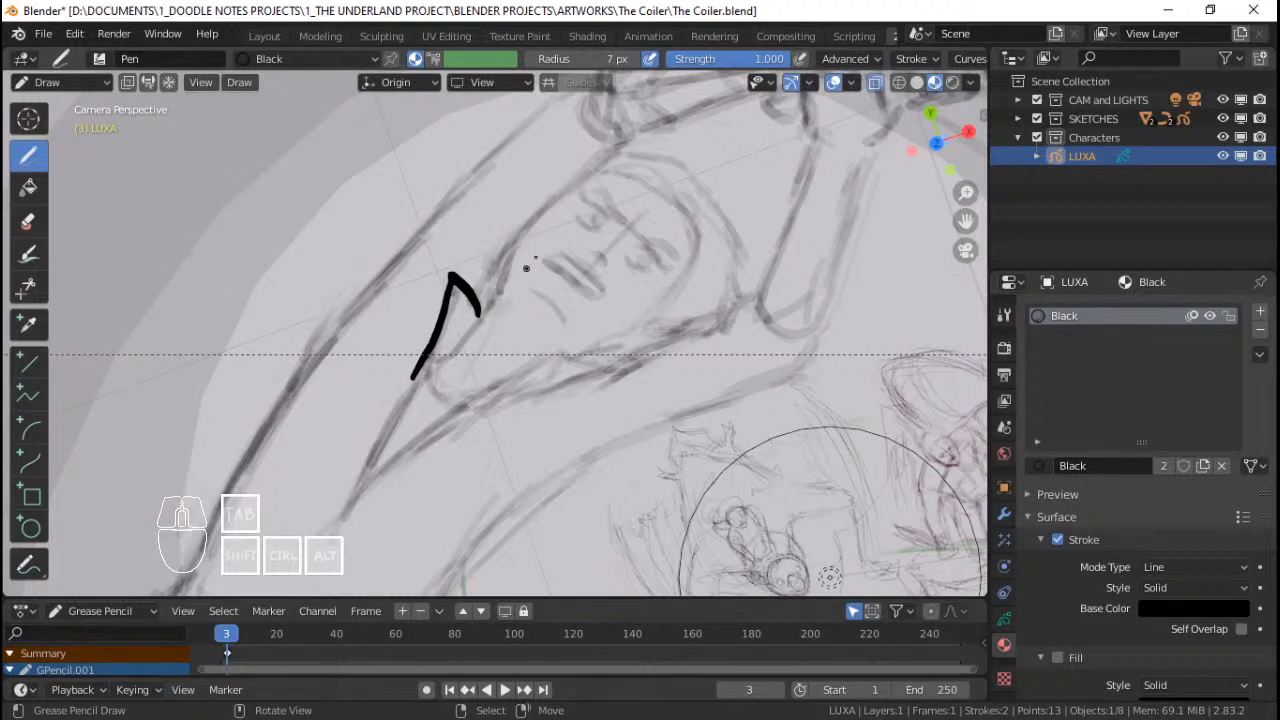
key("ctrl+z")
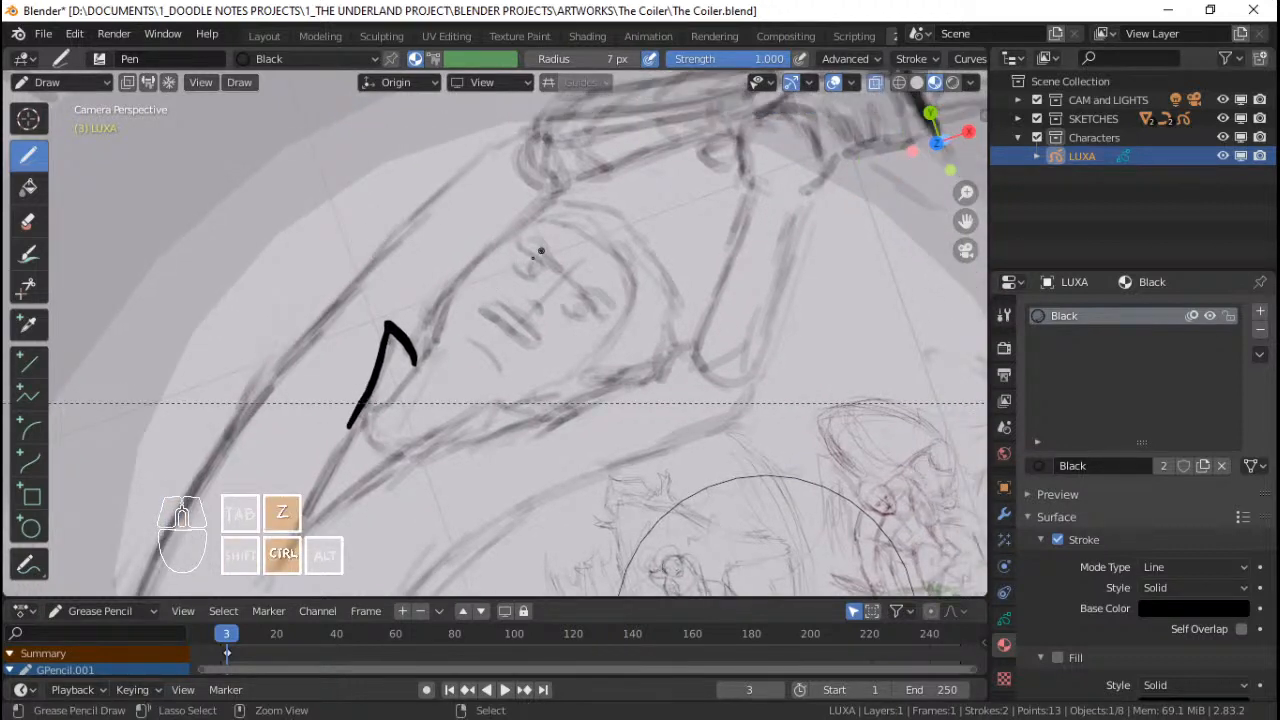
key("ctrl+z")
key("ctrl+z")
key("ctrl+z")
key("ctrl+z")
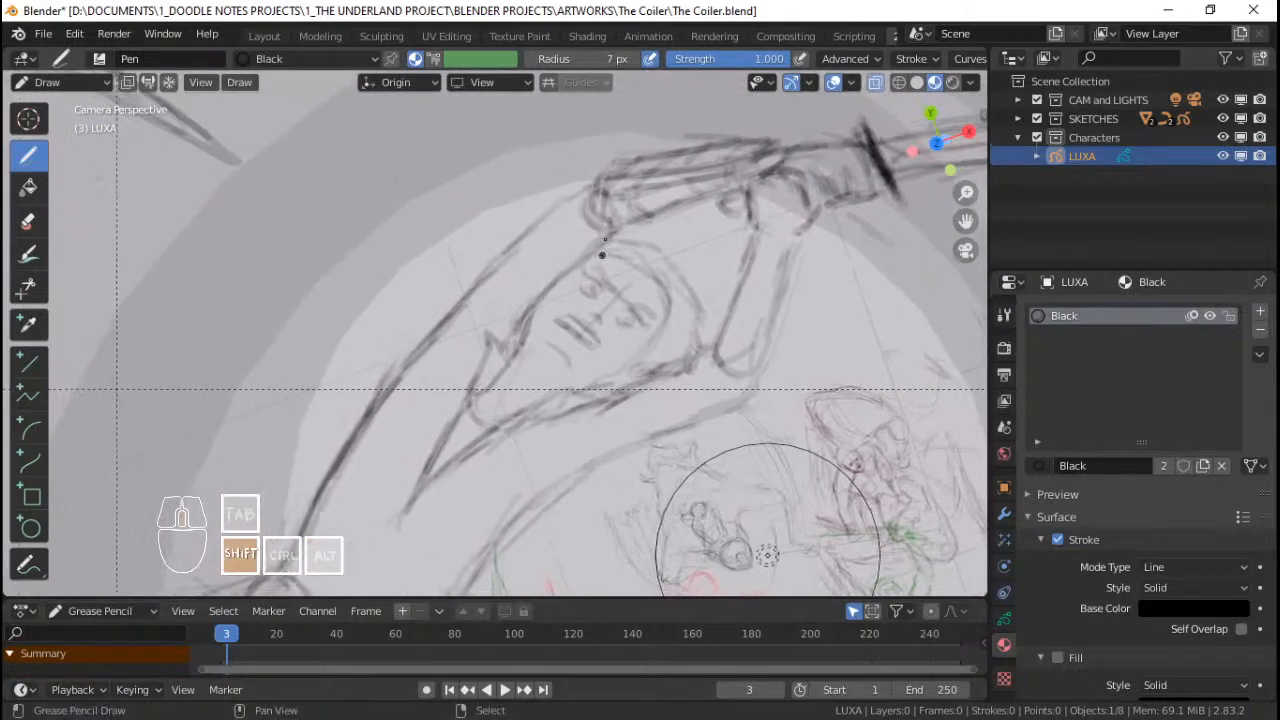
key("ctrl+z")
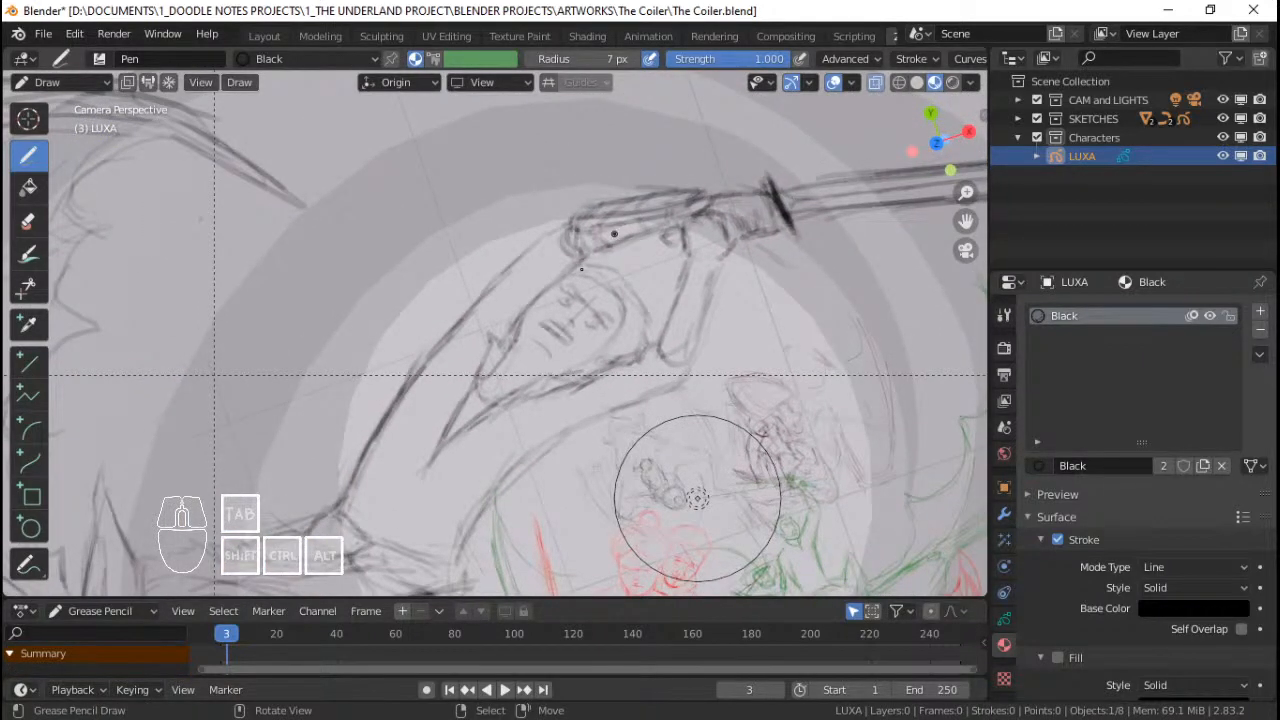
key("ctrl+z")
Step: Ink a short curve at the rider's wrist and try a stroke down the arm's outer edge
left_click_drag(626, 140, 586, 150)
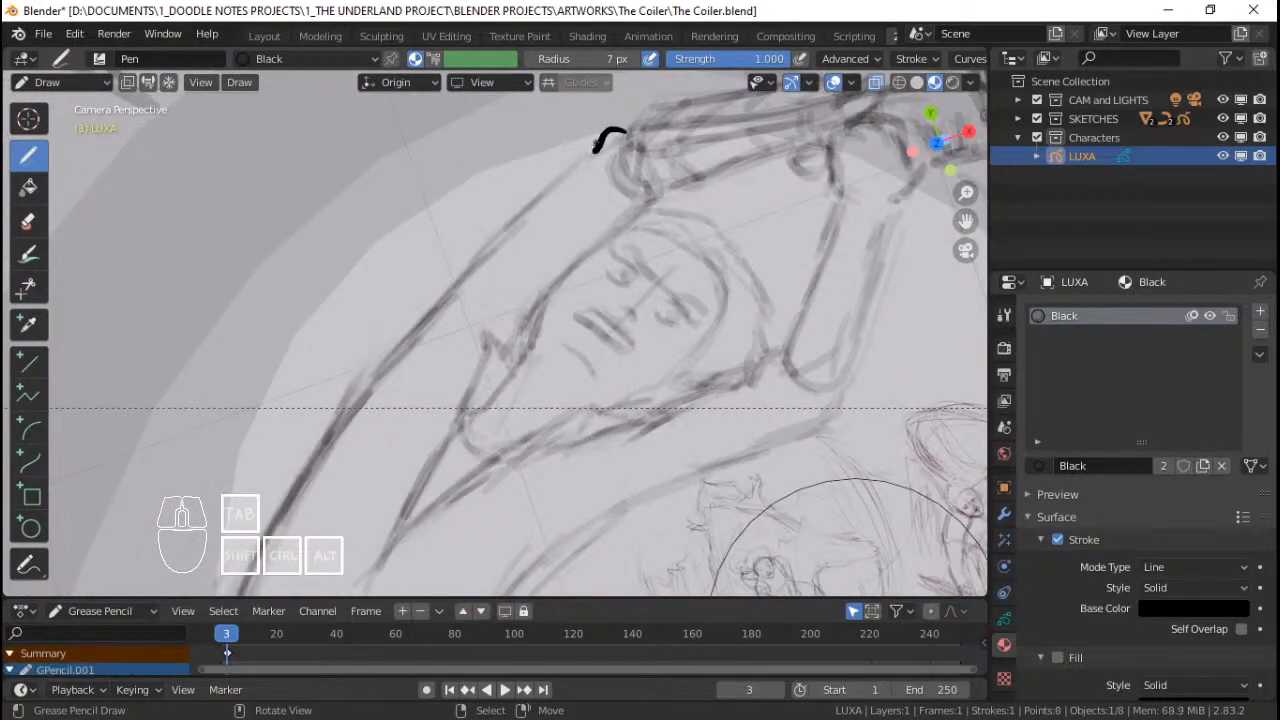
left_click_drag(516, 212, 476, 258)
key("ctrl+z")
key("ctrl+z")
key("ctrl+z")
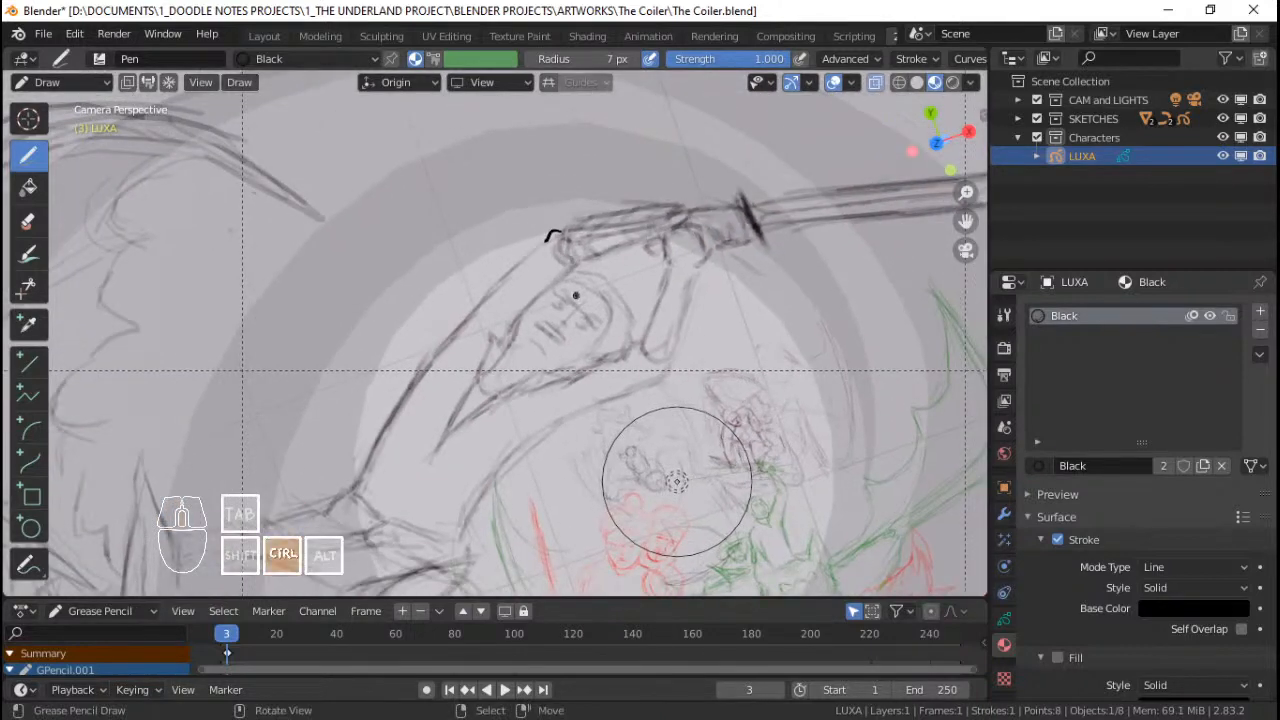
Step: Undo all the trial ink strokes at the rider's wrist and arm, emptying the LUXA drawing
key("ctrl+z")
key("ctrl+z")
key("ctrl+z")
key("ctrl+z")
key("ctrl+z")
key("ctrl+z")
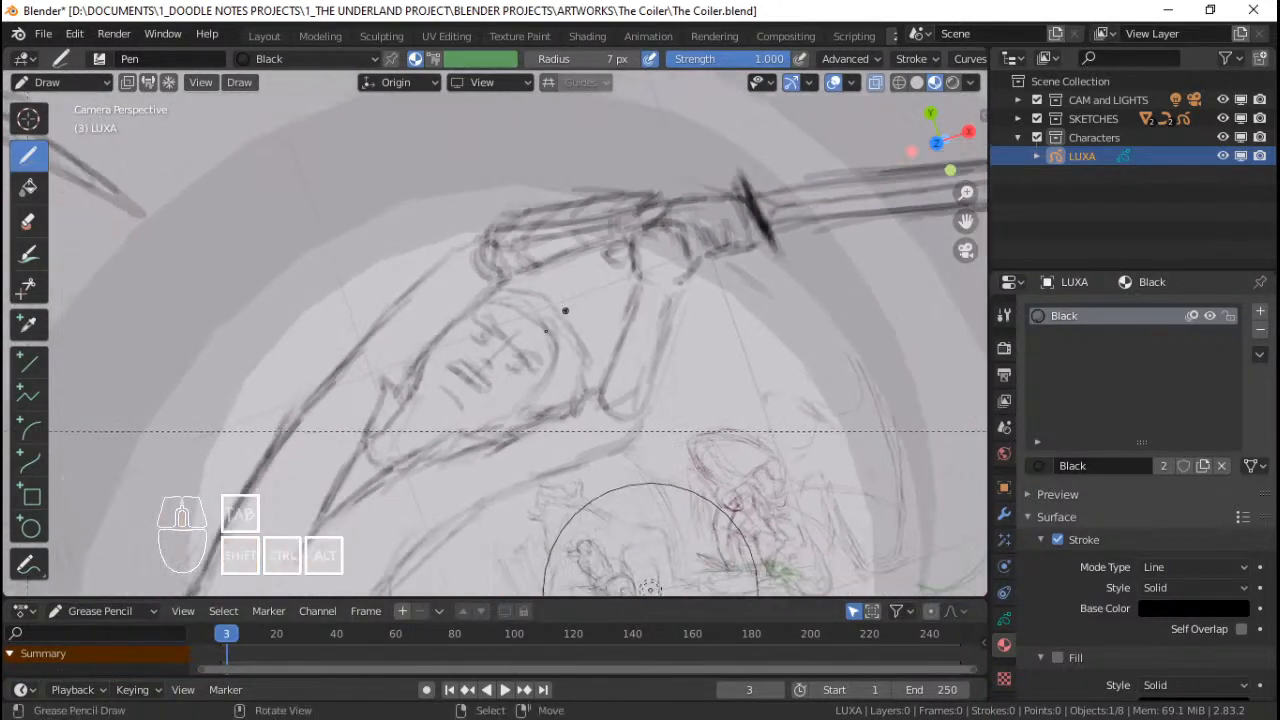
Step: Try a pen mark above the rider's eye and undo it
middle_click_drag(577, 313, 545, 366, "ctrl")
middle_click_drag(545, 366, 596, 304, "shift")
mouse_move(596, 304)
middle_mouse_down("ctrl")
mouse_move(617, 260)
mouse_move(490, 386)
middle_mouse_up("ctrl")
mouse_move(490, 386)
middle_mouse_down("ctrl")
mouse_move(537, 306)
mouse_move(532, 272)
middle_mouse_up("ctrl")
middle_click_drag(532, 272, 591, 314, "shift")
middle_click_drag(591, 314, 567, 306, "ctrl")
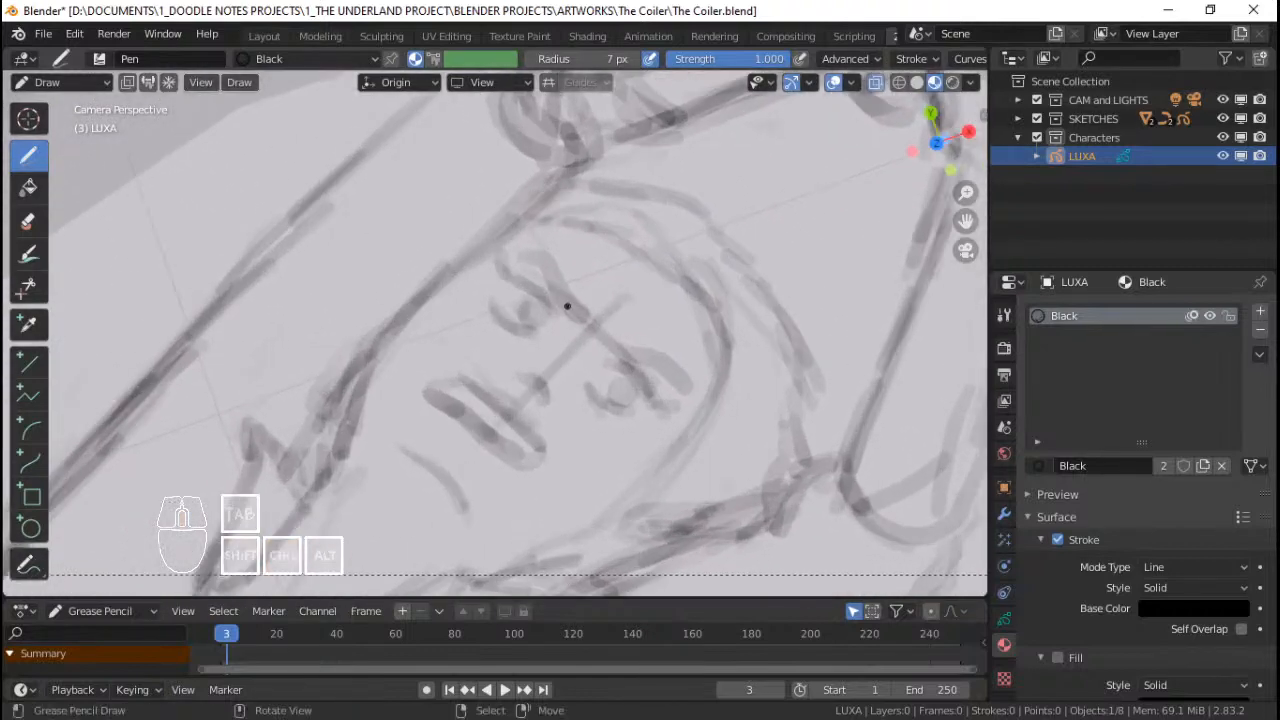
left_click(522, 251)
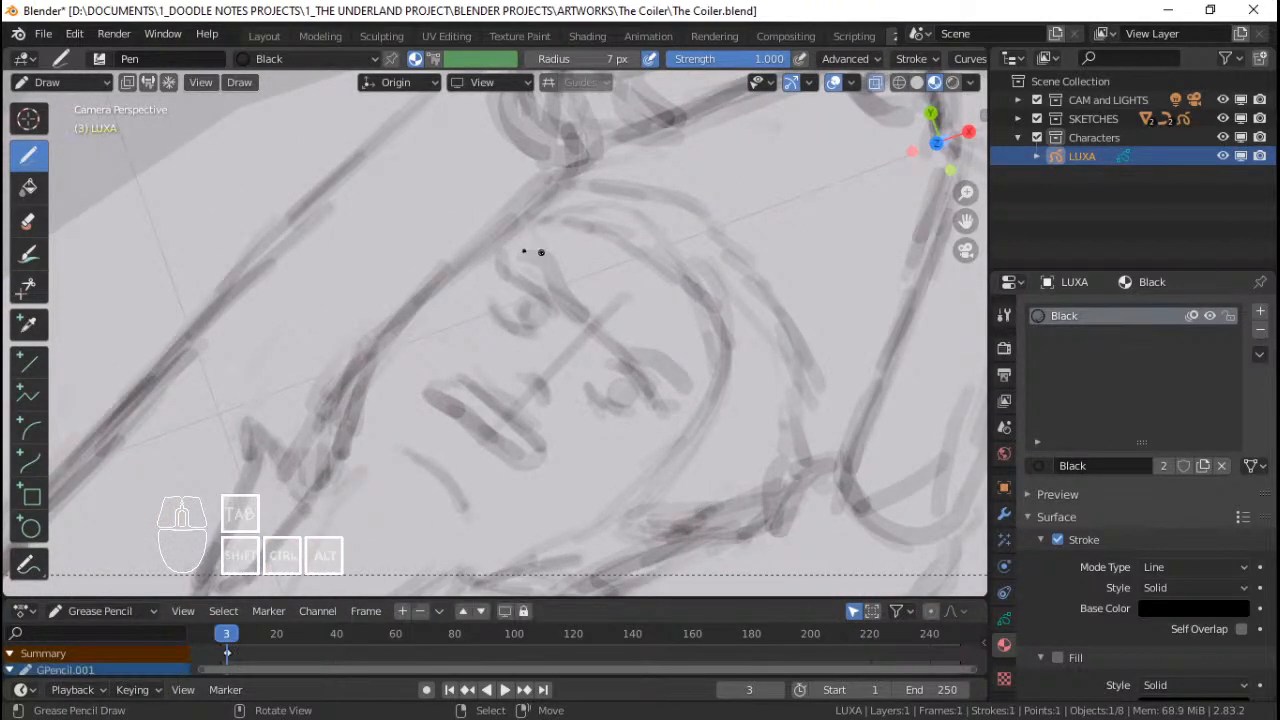
key("ctrl+z")
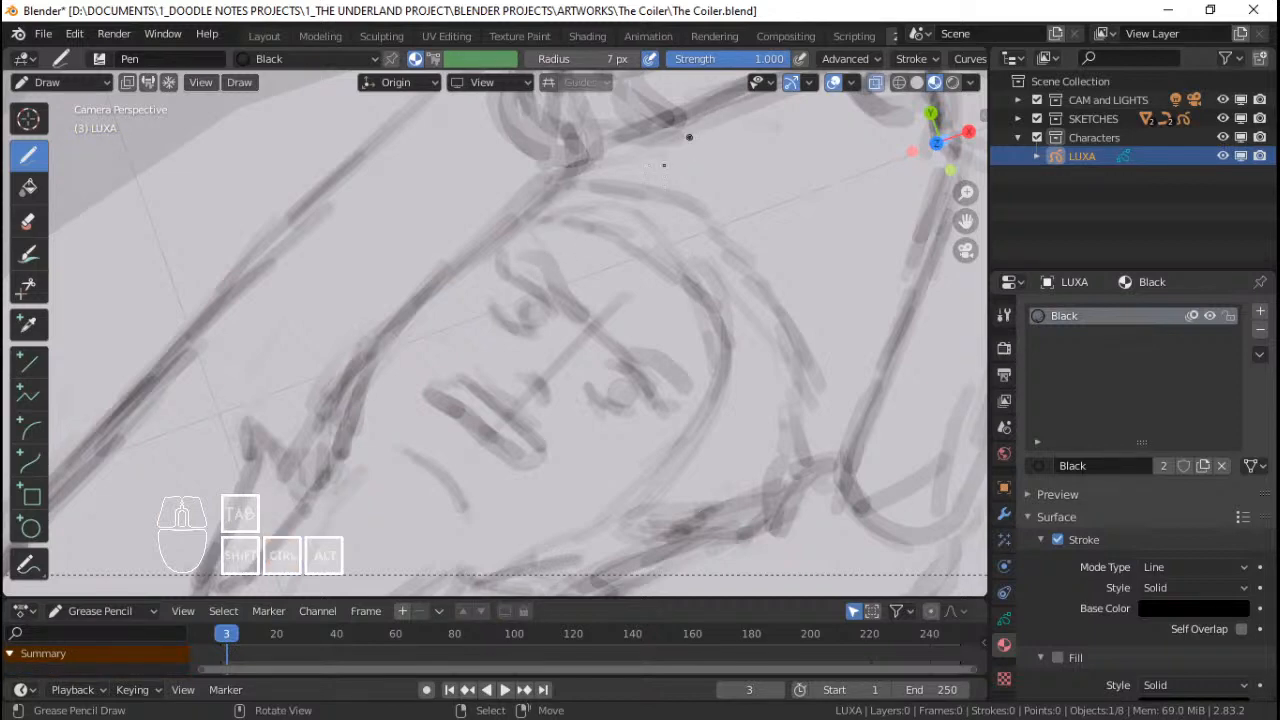
Step: Save The Coiler.blend
middle_click_drag(608, 206, 611, 276, "shift")
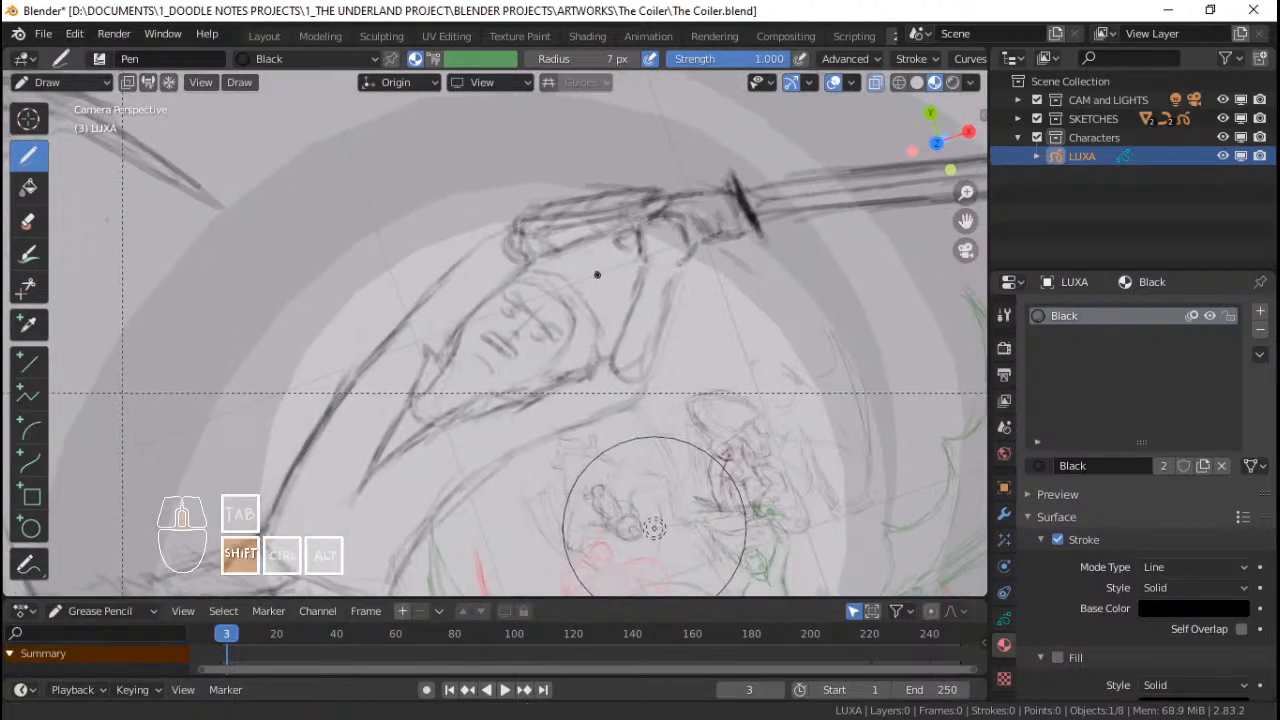
key("ctrl+s")
Step: Ink the short upper edge and the long outer edge of the pointed collar beside the rider's face, redrawing the long edge once
scroll(551, 318, "up", 2)
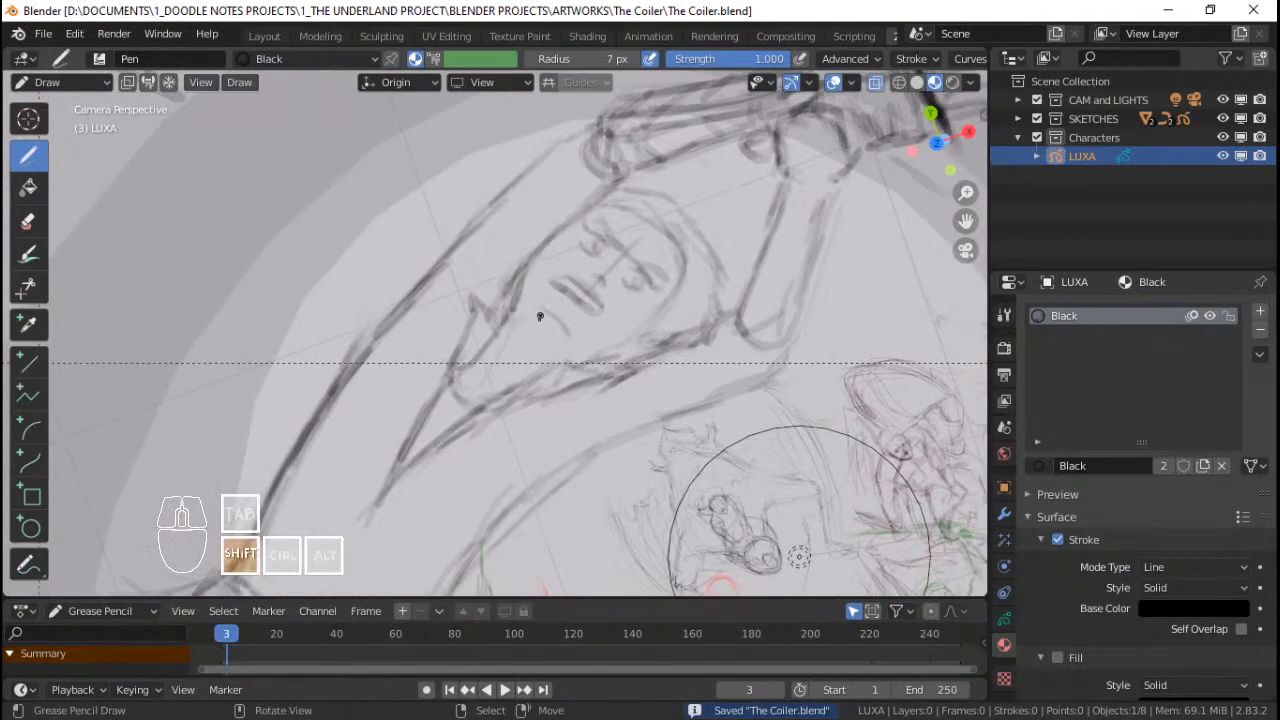
mouse_move(534, 314)
middle_mouse_down("shift")
mouse_move(565, 276)
mouse_move(603, 262)
mouse_move(583, 236)
middle_mouse_up("shift")
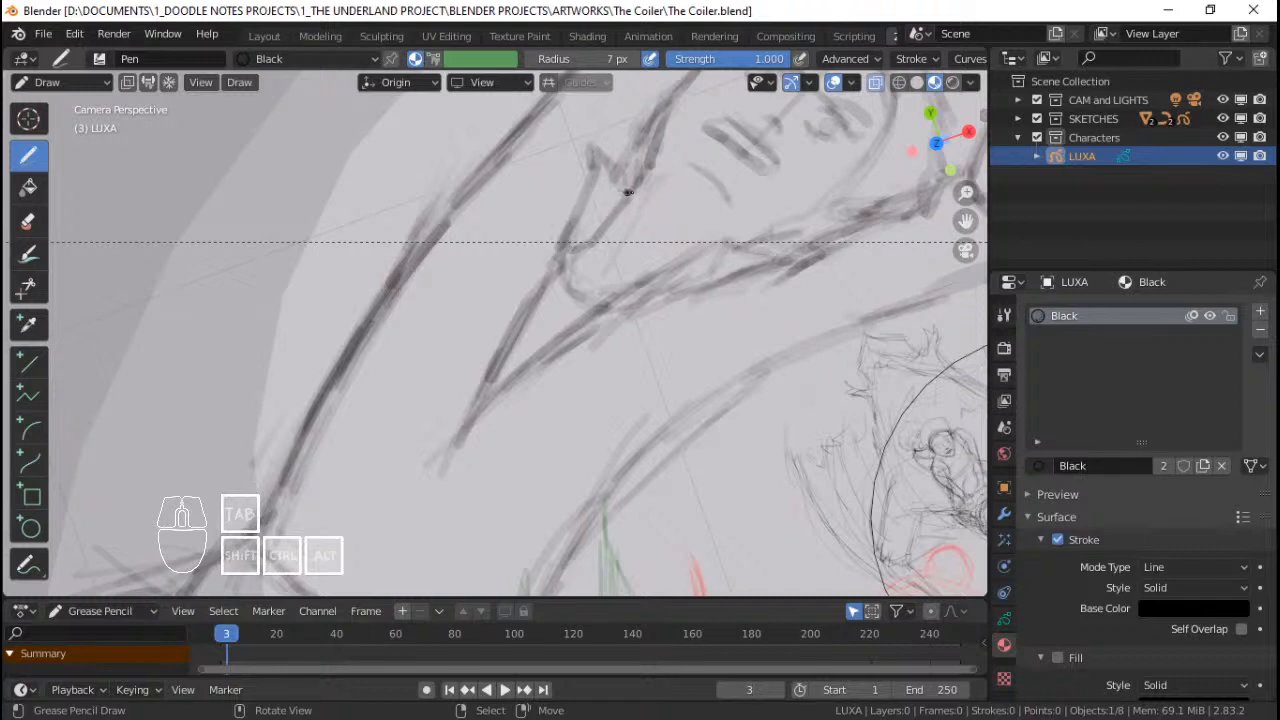
left_click_drag(623, 197, 587, 143)
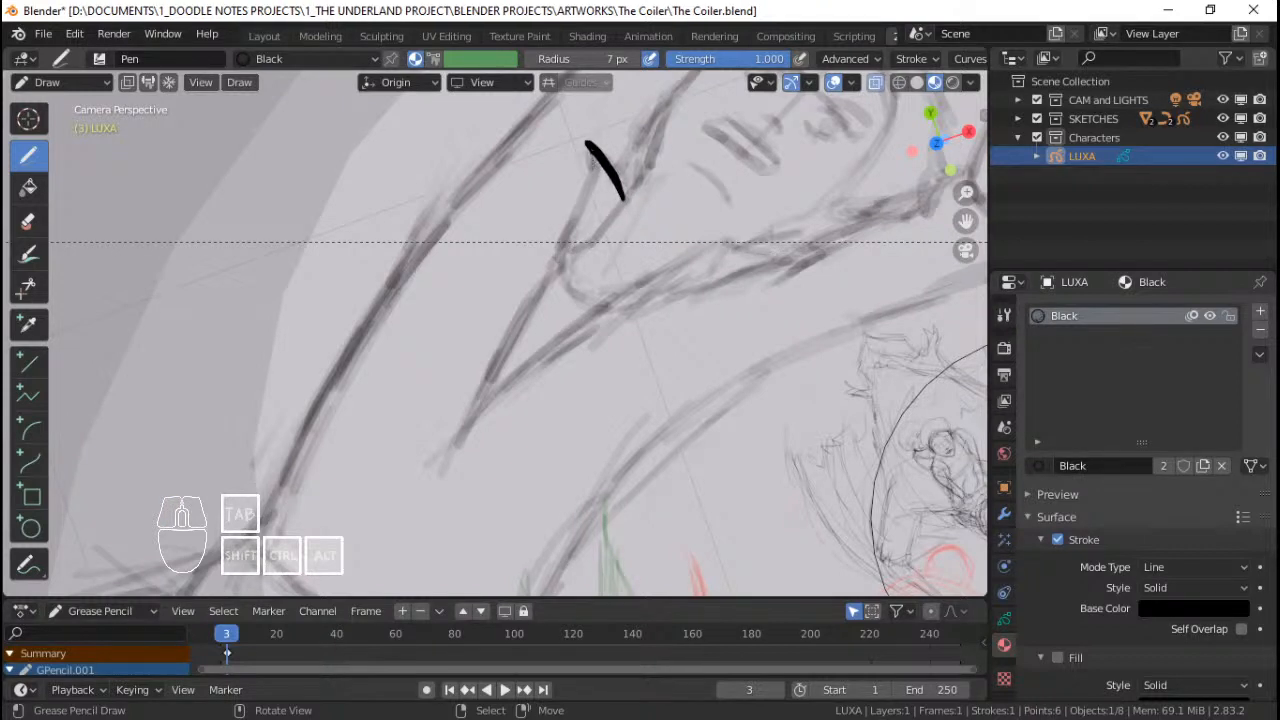
left_click_drag(490, 378, 478, 405)
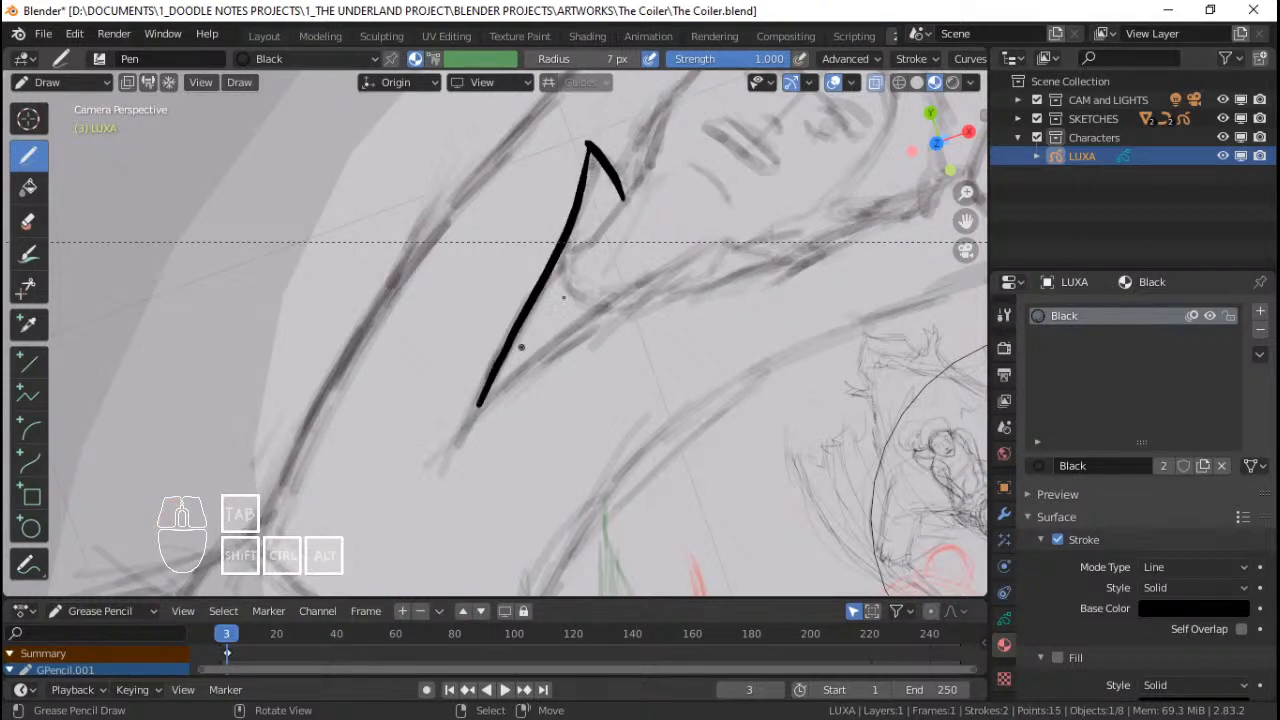
middle_click_drag(623, 222, 608, 269, "shift")
key("ctrl+z")
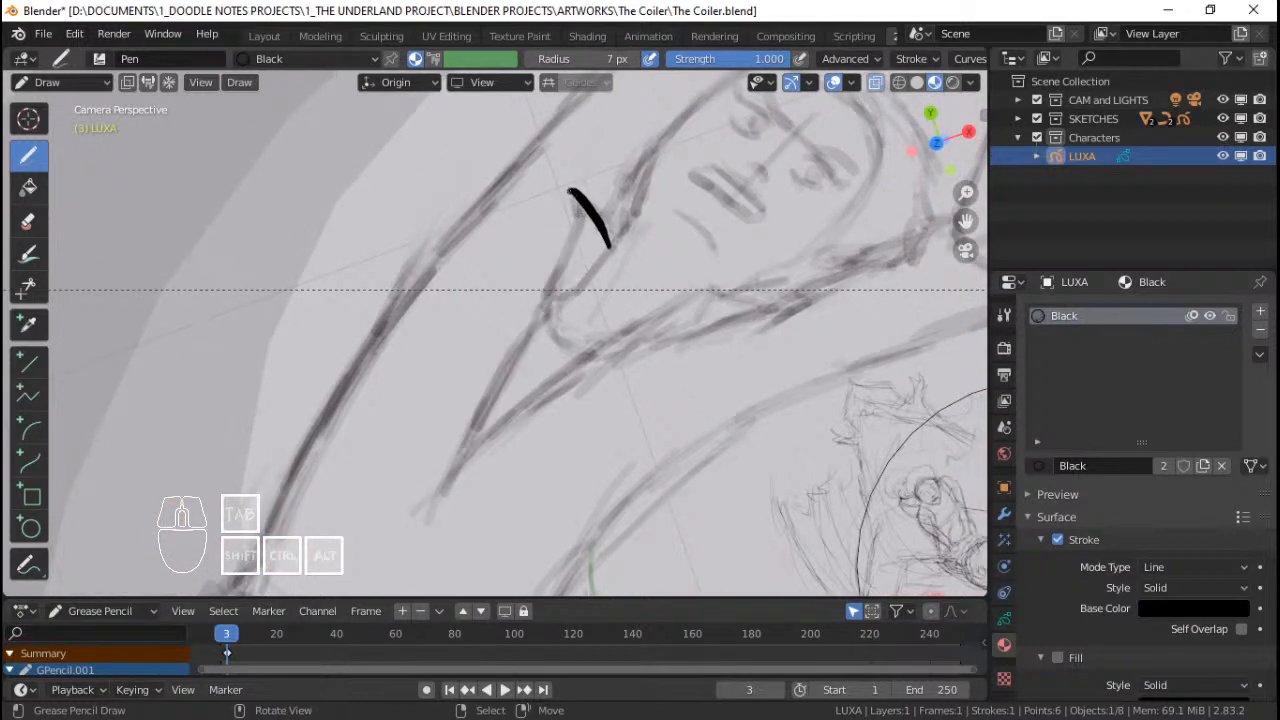
left_click_drag(547, 272, 464, 454)
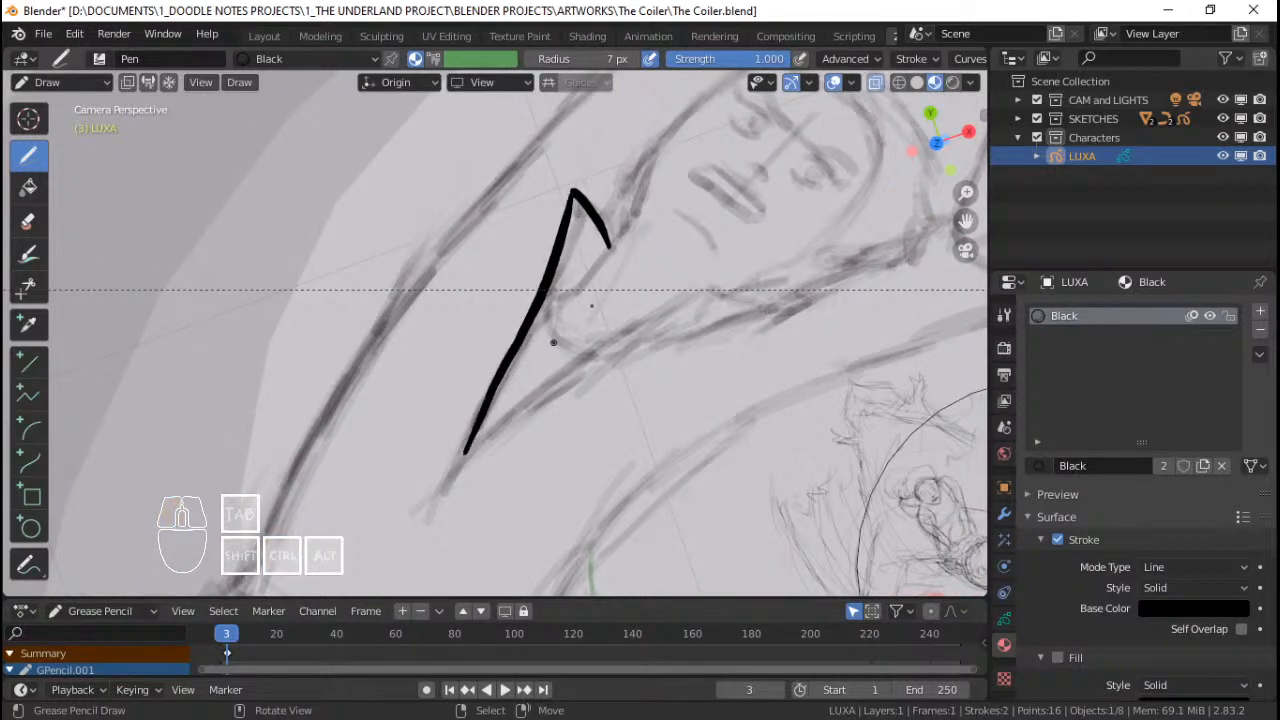
Step: Ink the inner edge of the lower collar flap from the collar's tip toward the jaw, redrawing it and adding a short end stroke
middle_click_drag(623, 263, 560, 271, "shift")
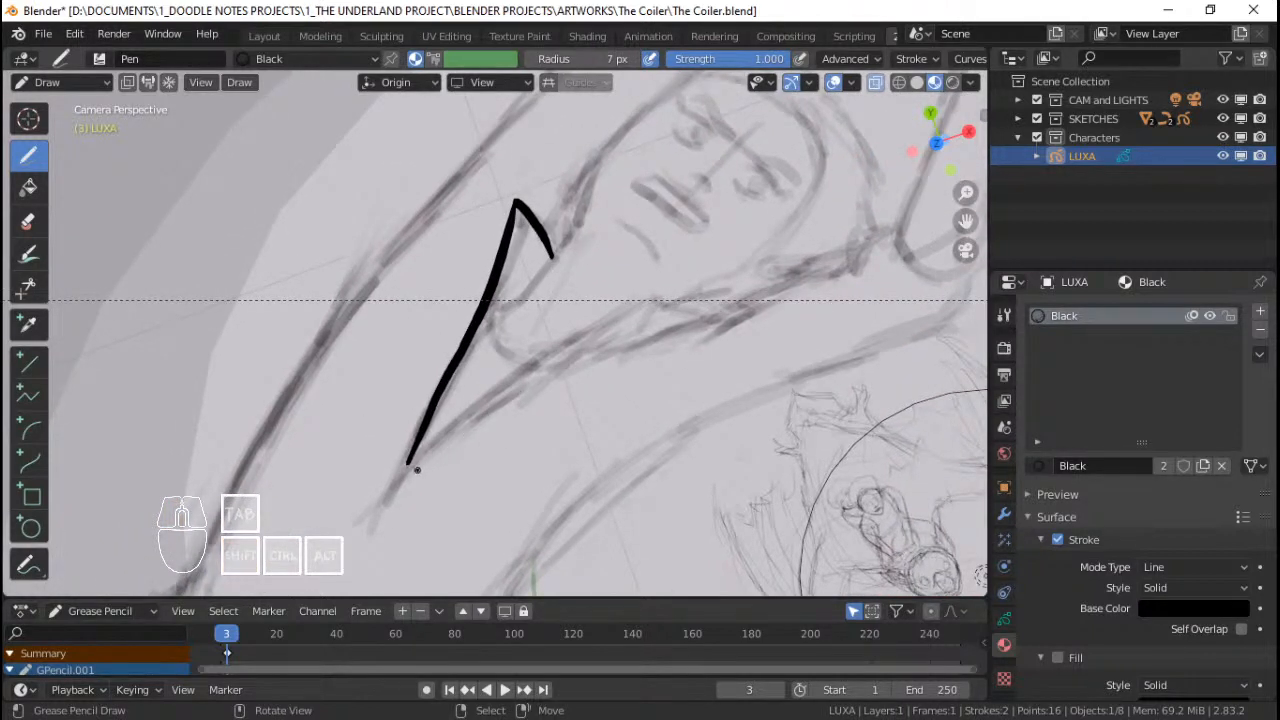
left_click_drag(474, 405, 667, 300)
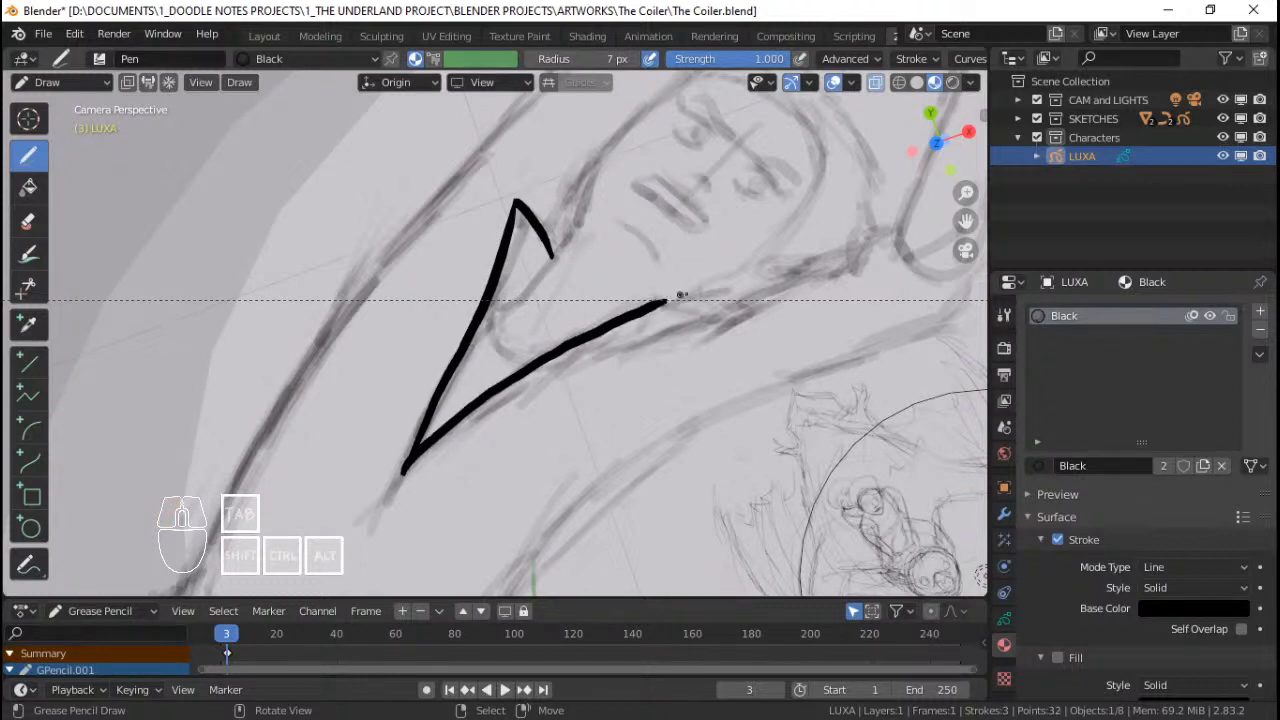
key("ctrl+z")
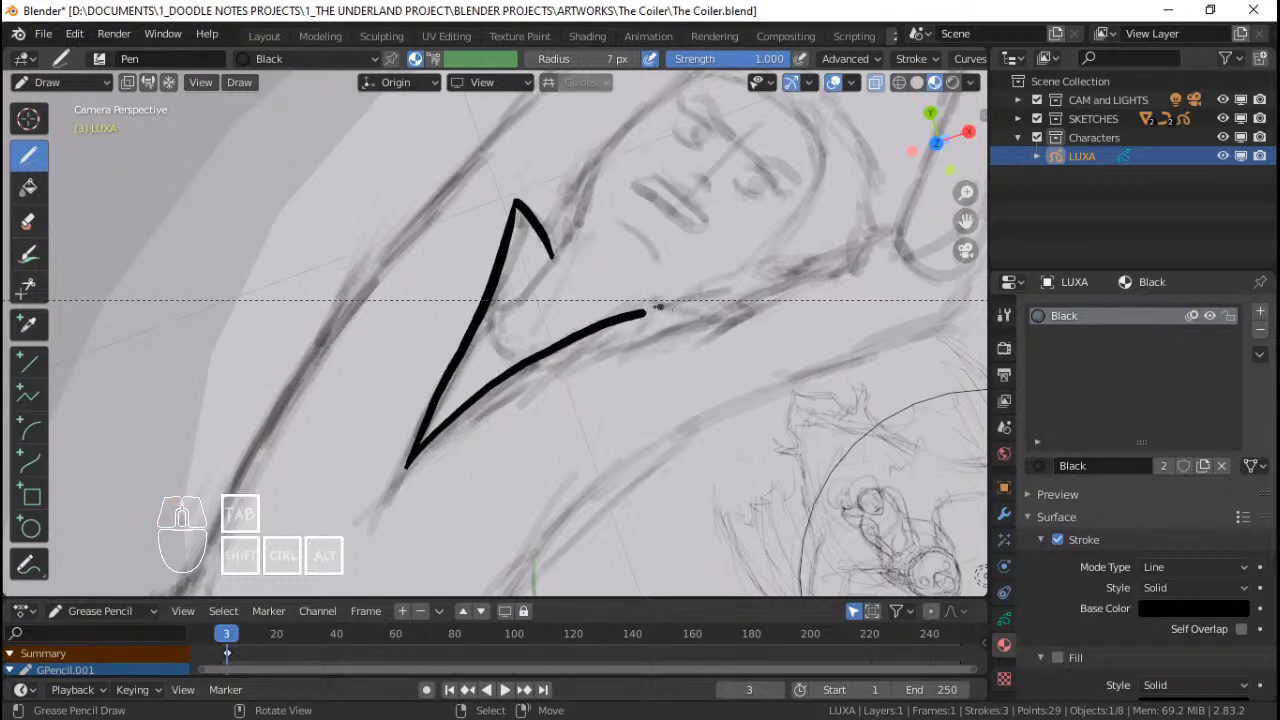
left_click_drag(645, 313, 692, 316)
Step: Ink the outer edge of the lower collar flap from its tip to the flap's far end, redrawing it until the shape closes
left_click_drag(477, 409, 622, 338)
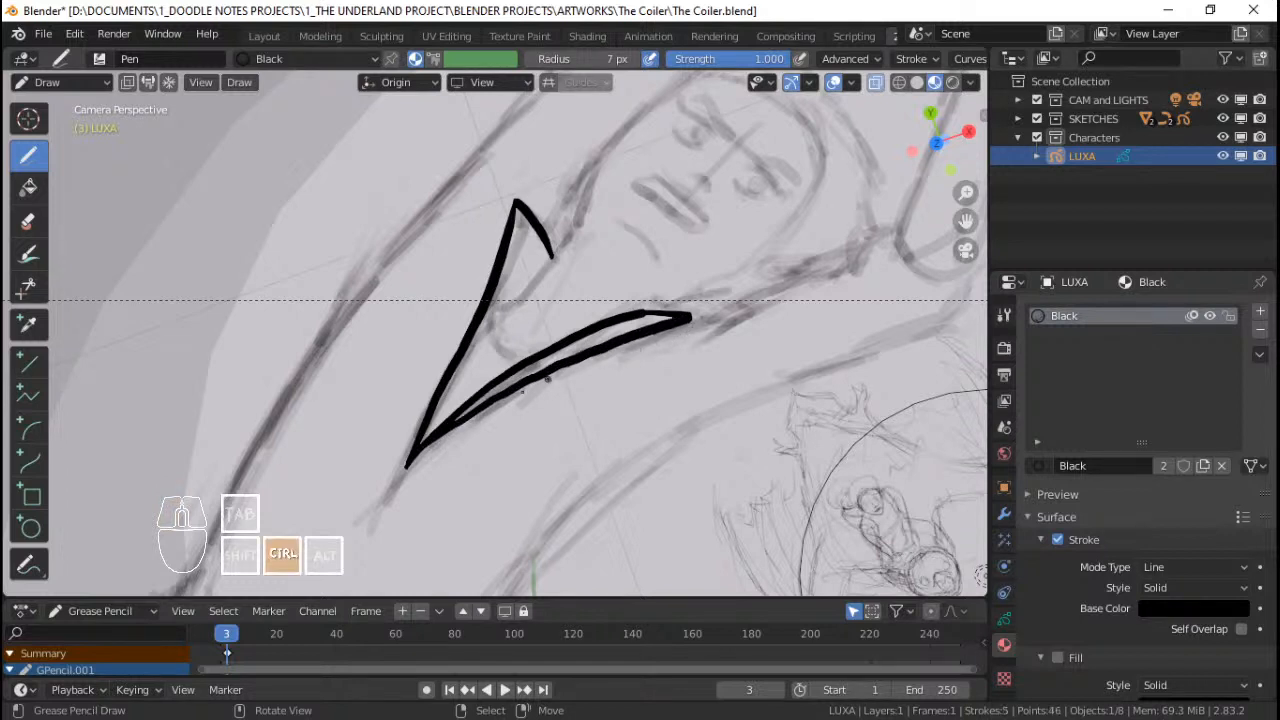
key("ctrl+z")
left_click_drag(420, 448, 556, 377)
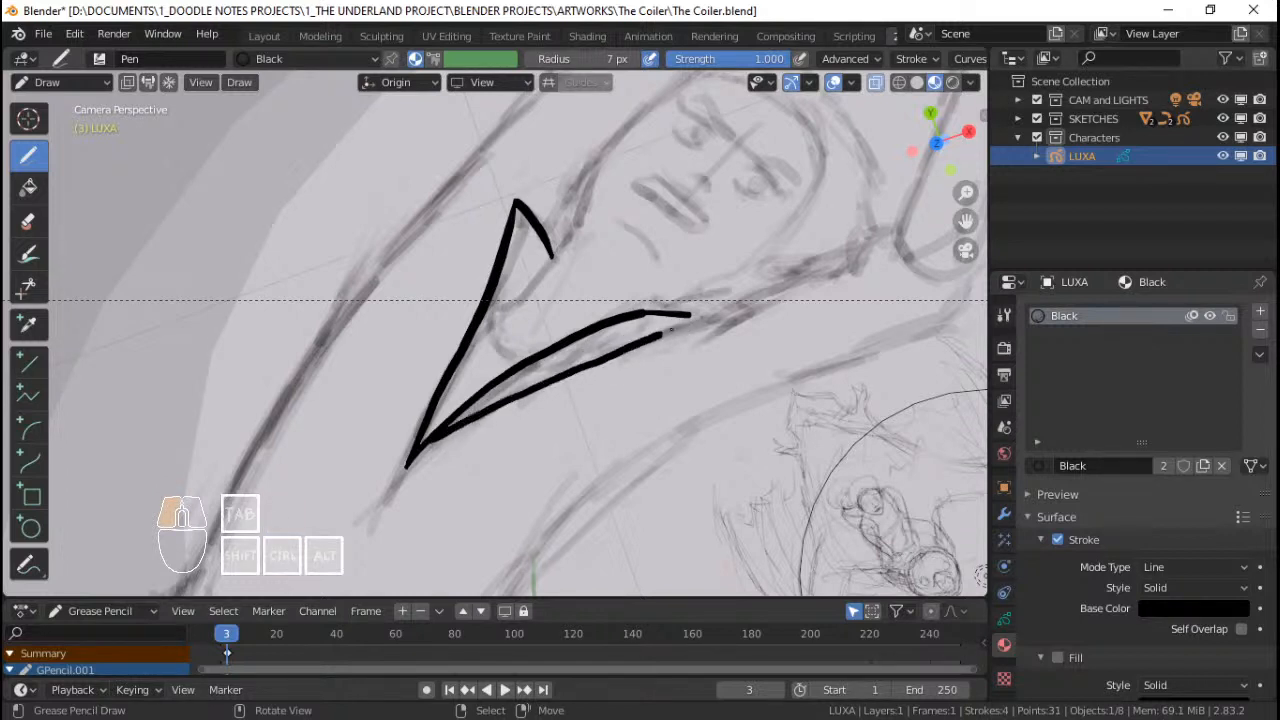
key("ctrl+z")
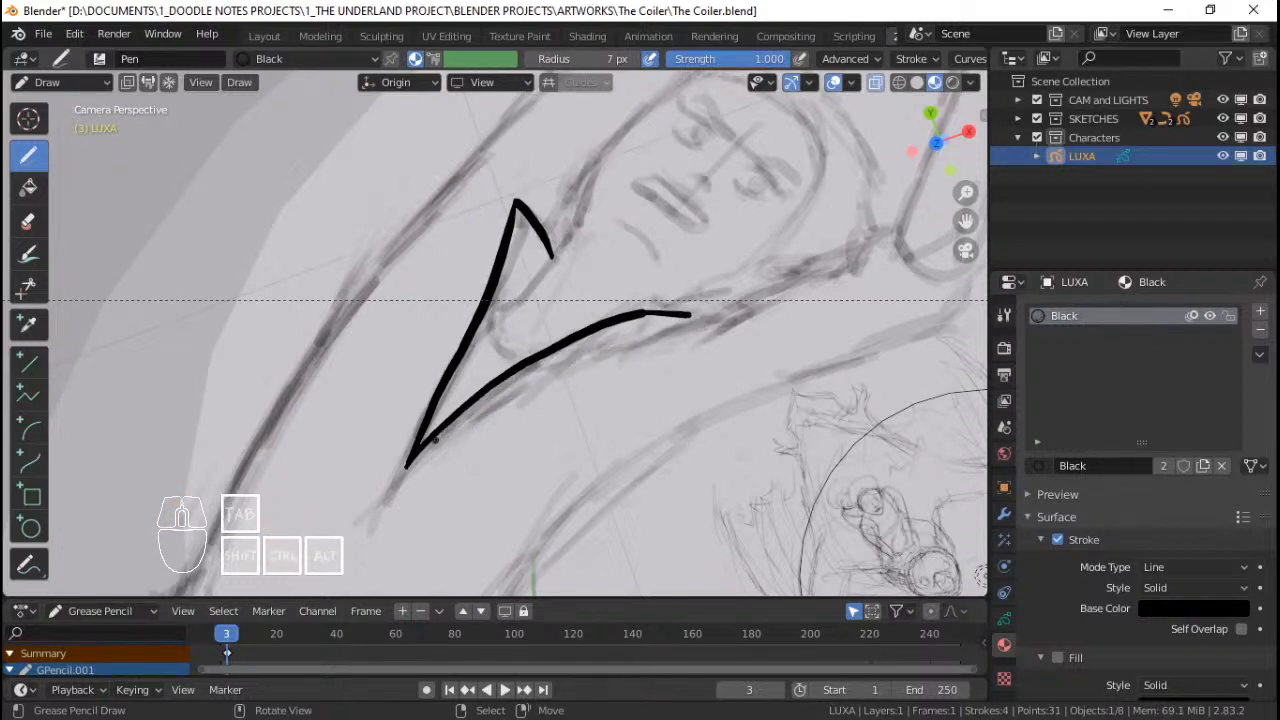
left_click_drag(440, 436, 697, 316)
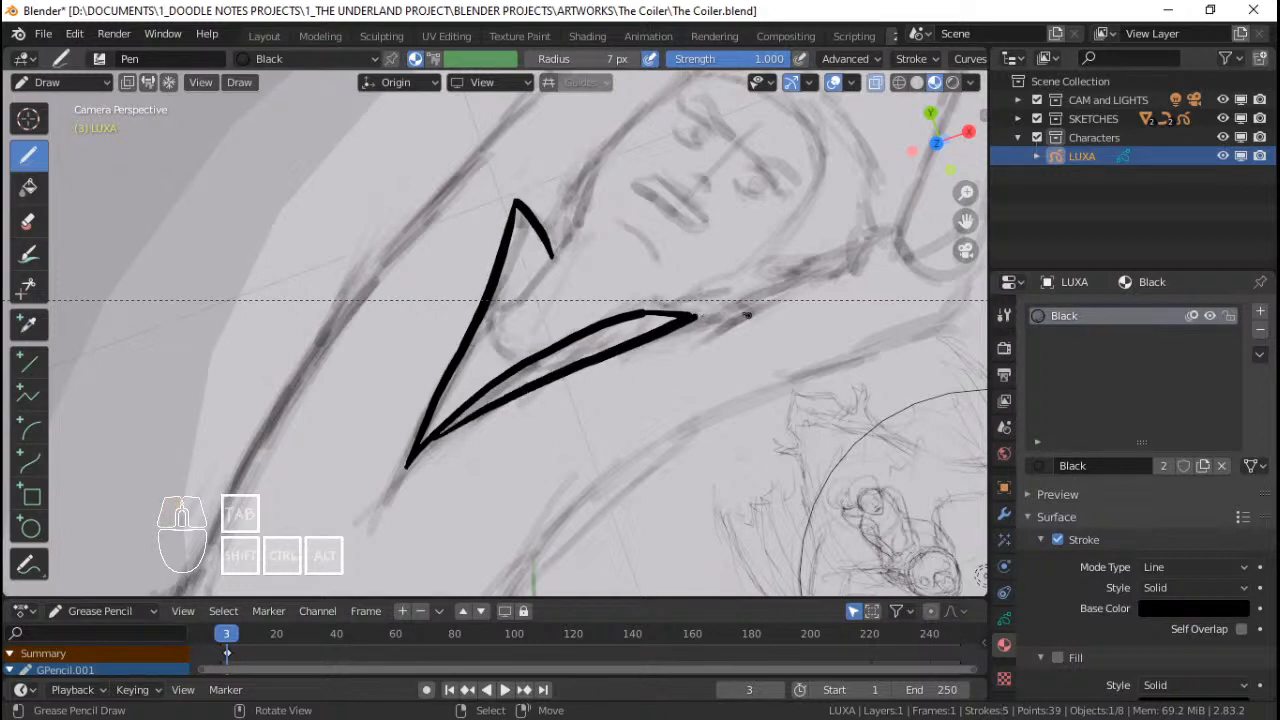
Step: Ink the inner edge of the upper collar point from its corner down to the outer edge, redrawing it once
middle_click_drag(708, 268, 657, 298, "ctrl")
mouse_move(657, 298)
middle_mouse_down("shift")
mouse_move(697, 314)
mouse_move(623, 394)
mouse_move(614, 374)
mouse_move(634, 309)
mouse_move(609, 292)
middle_mouse_up("shift")
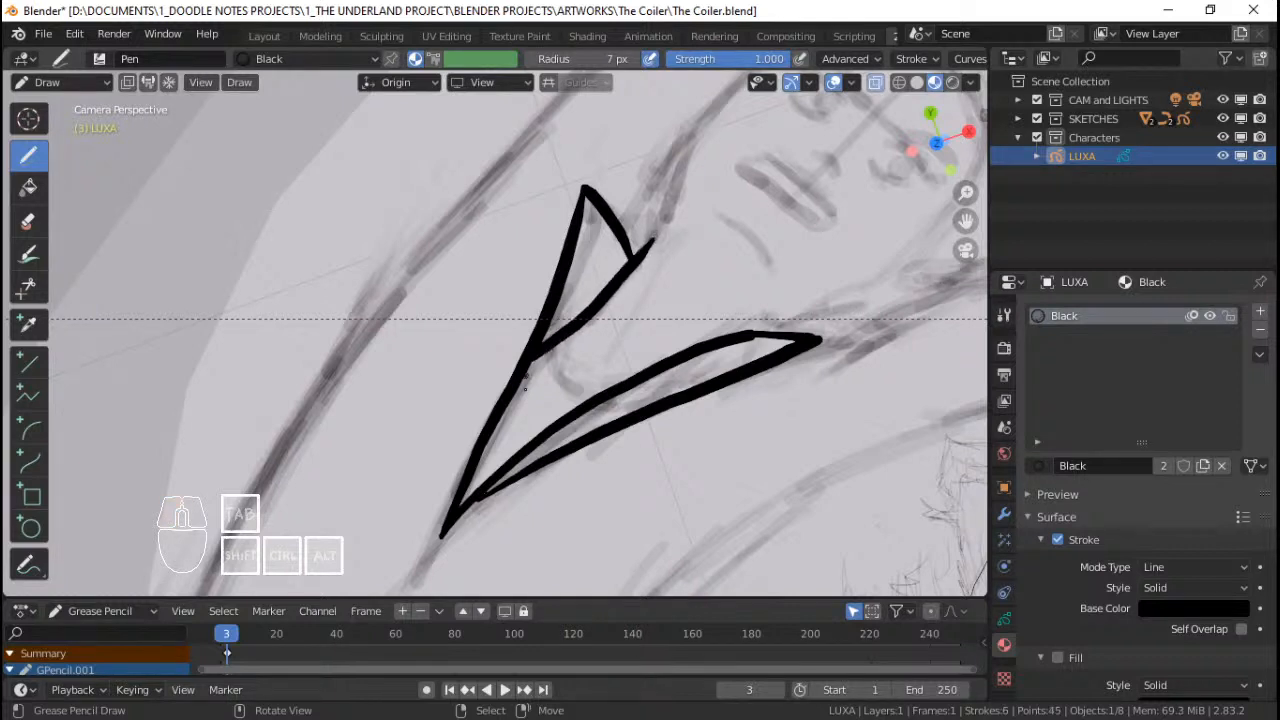
key("ctrl+z")
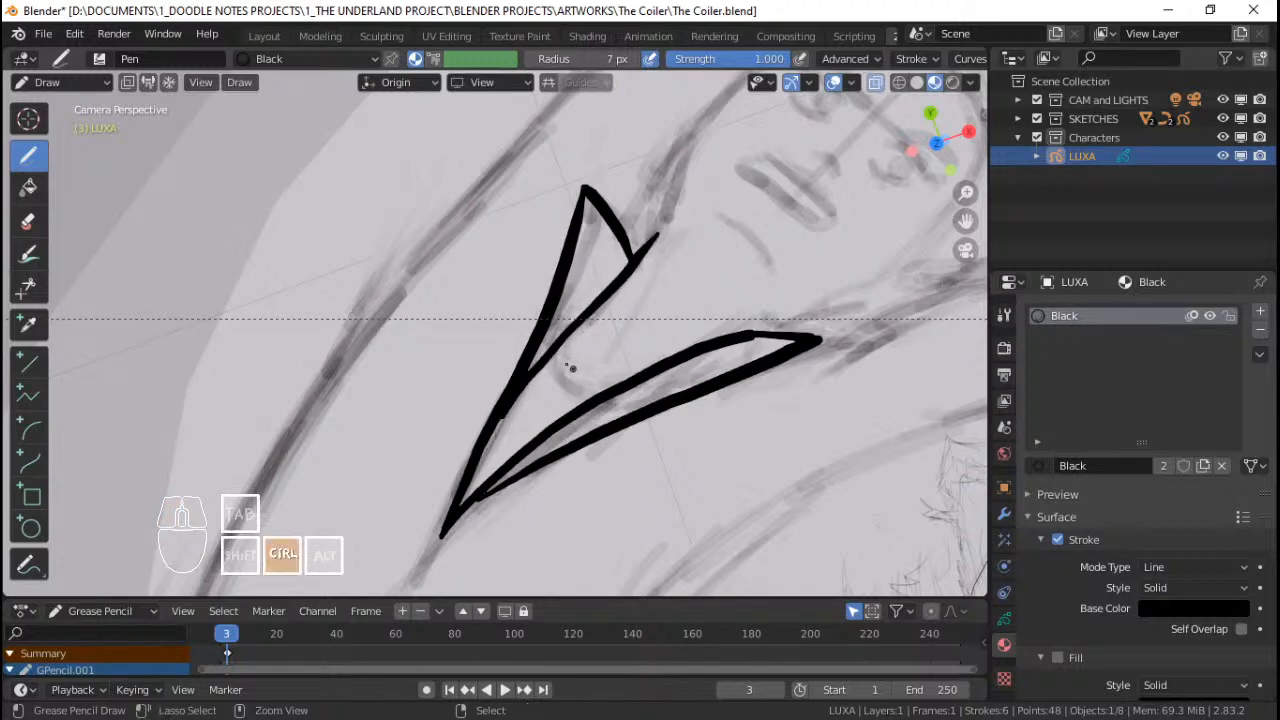
Step: Ink a short curve joining the upper and lower collar flaps, redrawing it once, and save the file
middle_click_drag(571, 366, 506, 439, "ctrl")
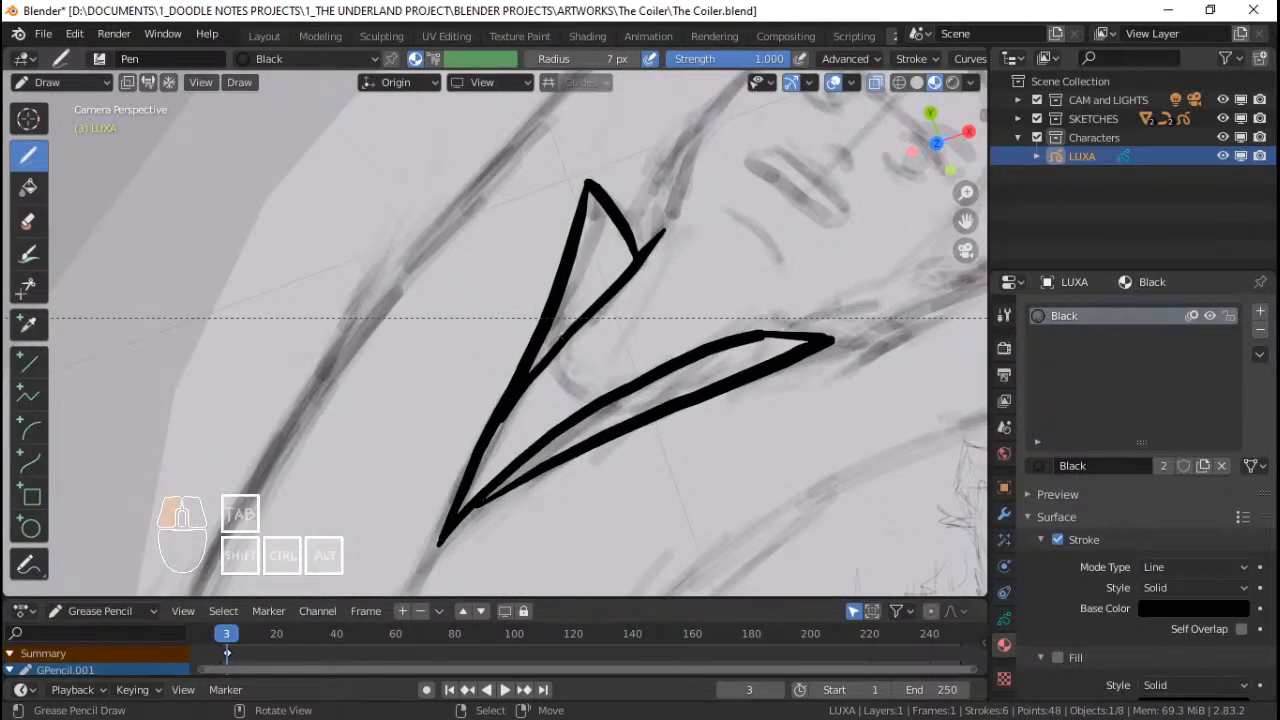
mouse_move(558, 346)
left_mouse_down()
mouse_move(572, 390)
mouse_move(602, 398)
left_mouse_up()
key("ctrl+z")
left_click_drag(558, 345, 602, 402)
middle_click_drag(640, 349, 642, 400, "ctrl")
middle_click_drag(660, 289, 614, 280, "shift")
key("ctrl+s")
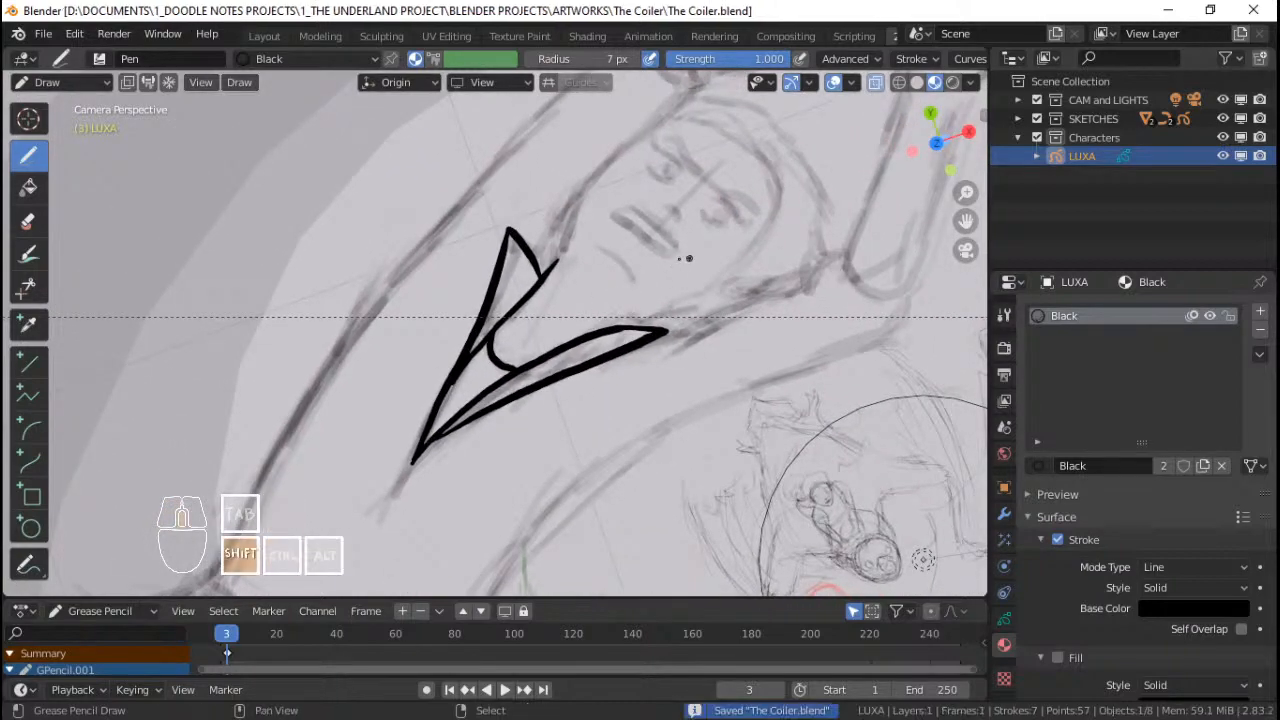
Step: Ink the contour from the collar up along the side of the rider's face to the wrist, redrawing the long stroke once
middle_click_drag(689, 258, 645, 290, "shift")
middle_click_drag(625, 278, 632, 320, "shift")
mouse_move(632, 325)
middle_mouse_down("ctrl")
mouse_move(629, 303)
mouse_move(664, 241)
mouse_move(606, 363)
mouse_move(677, 203)
mouse_move(606, 309)
middle_mouse_up("ctrl")
middle_click_drag(617, 266, 607, 313, "ctrl")
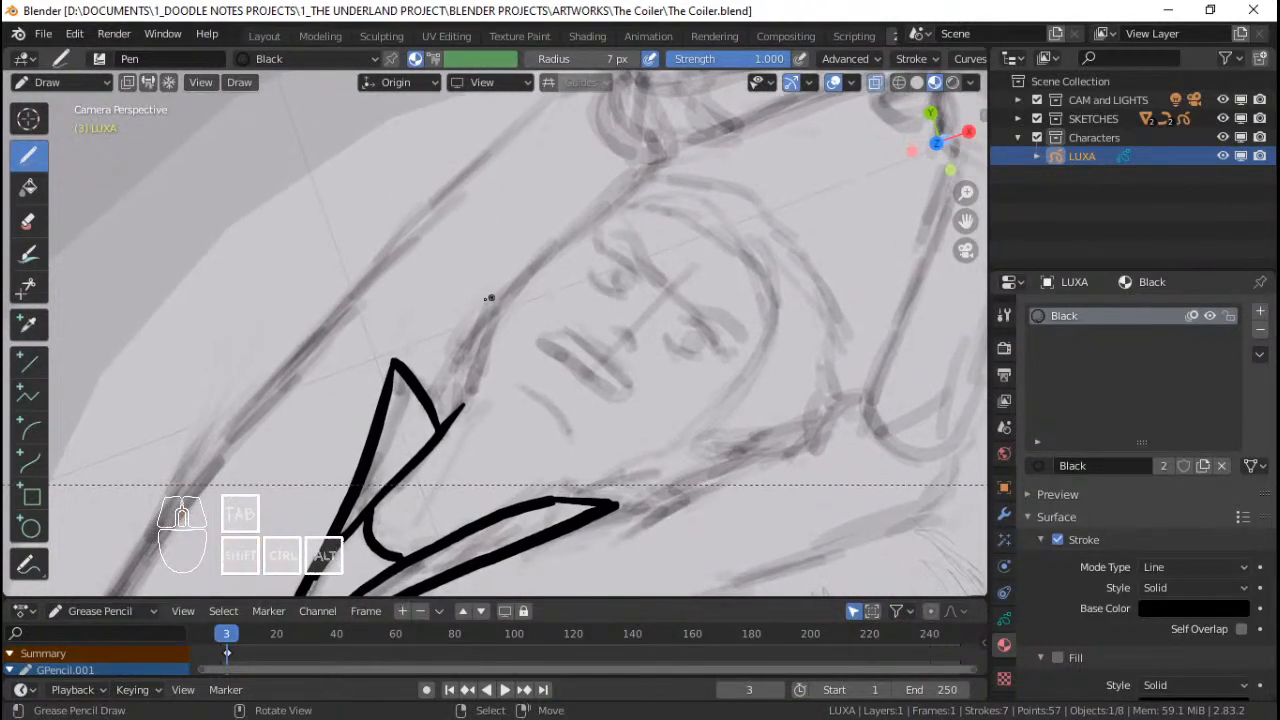
middle_click_drag(491, 299, 486, 315, "ctrl")
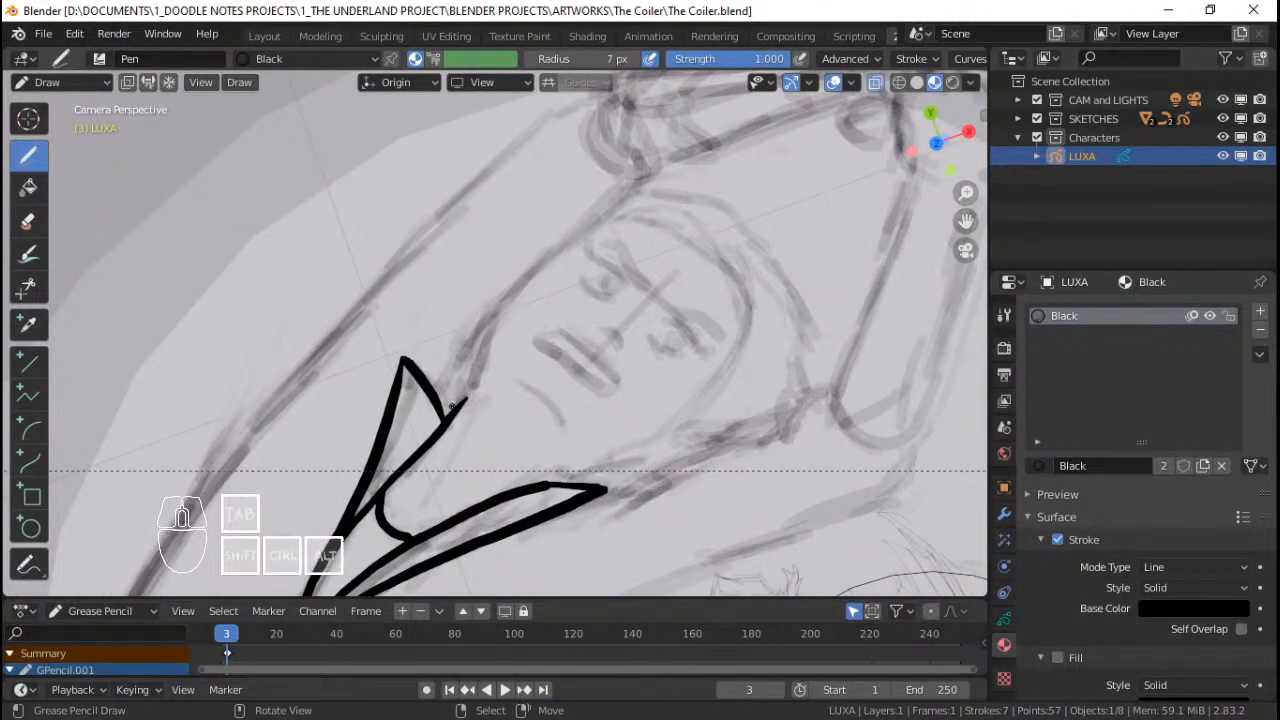
left_click_drag(452, 407, 476, 328)
middle_click_drag(473, 365, 457, 402, "shift")
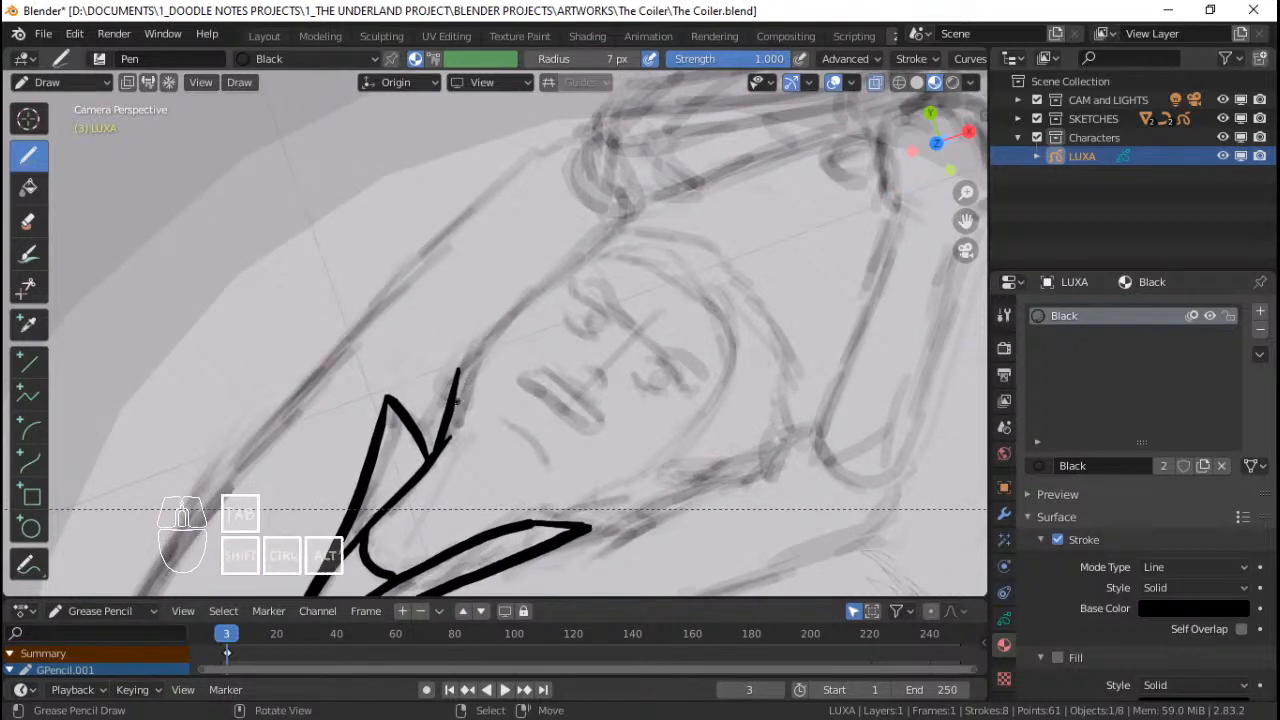
left_click_drag(458, 386, 608, 222)
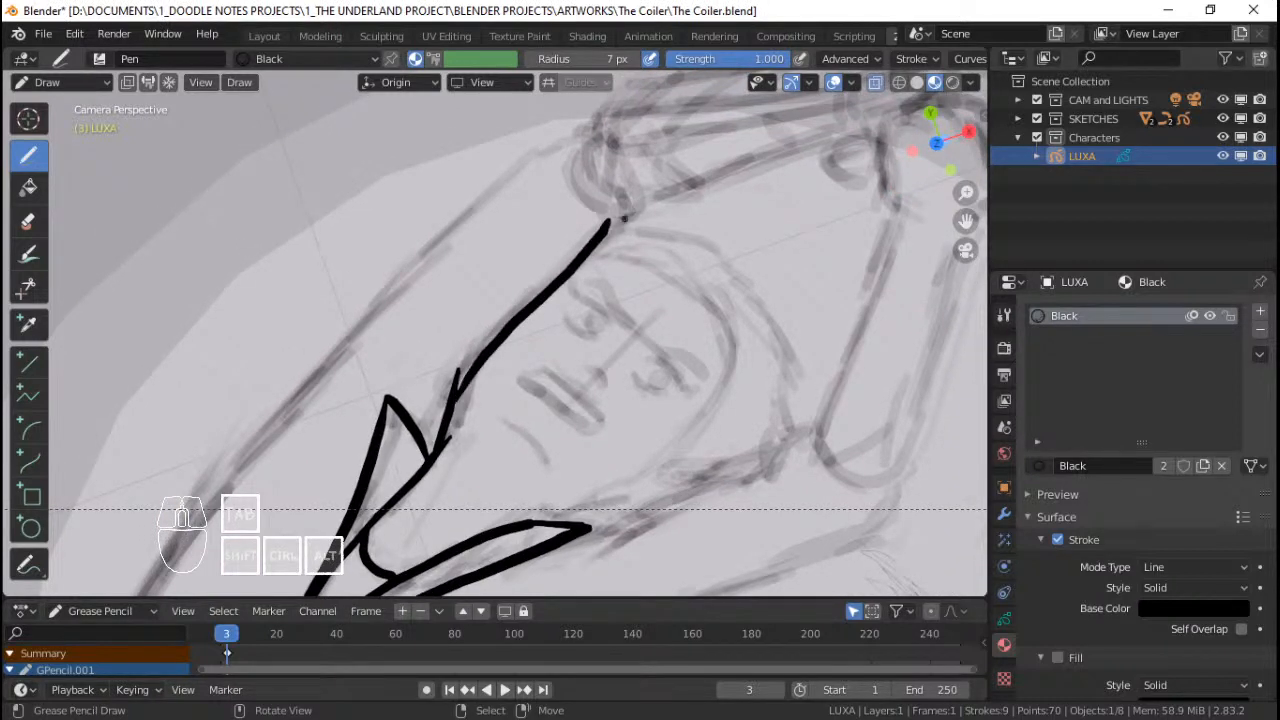
key("ctrl+z")
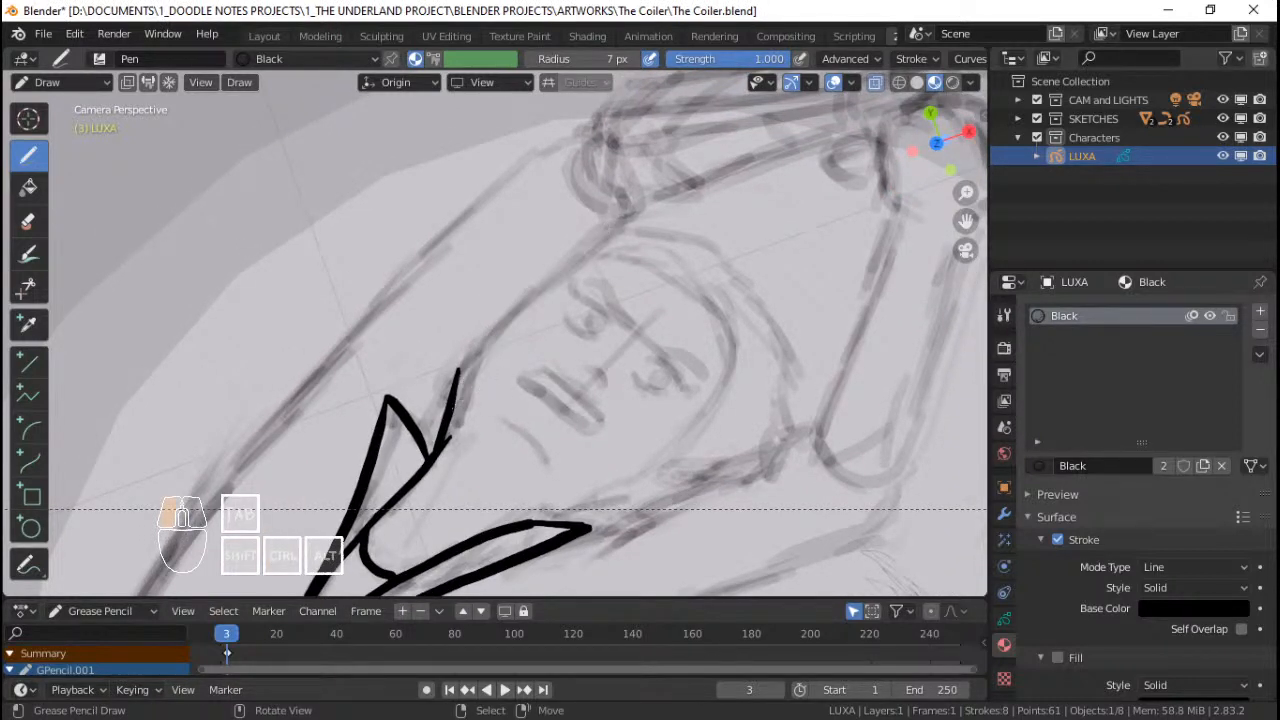
mouse_move(455, 410)
left_mouse_down()
mouse_move(522, 315)
mouse_move(614, 238)
mouse_move(598, 240)
mouse_move(635, 230)
left_mouse_up()
Step: Ink the long flat shape above the rider's head with its curved near end, inner line, upper edge and angled far end
middle_click_drag(660, 178, 545, 292, "ctrl")
mouse_move(545, 292)
middle_mouse_down("shift")
mouse_move(621, 267)
mouse_move(614, 254)
middle_mouse_up("shift")
scroll(618, 262, "up", 3)
middle_click_drag(699, 169, 583, 248, "shift")
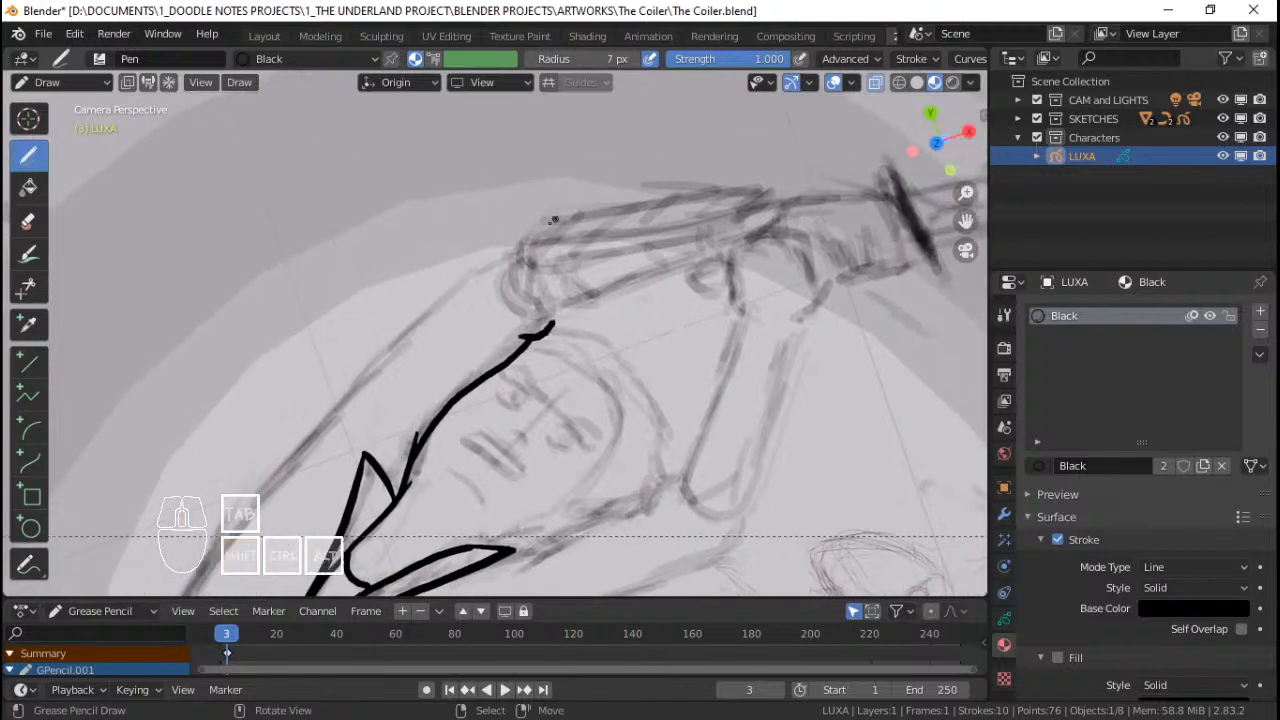
mouse_move(554, 220)
left_mouse_down()
mouse_move(524, 272)
mouse_move(730, 222)
left_mouse_up()
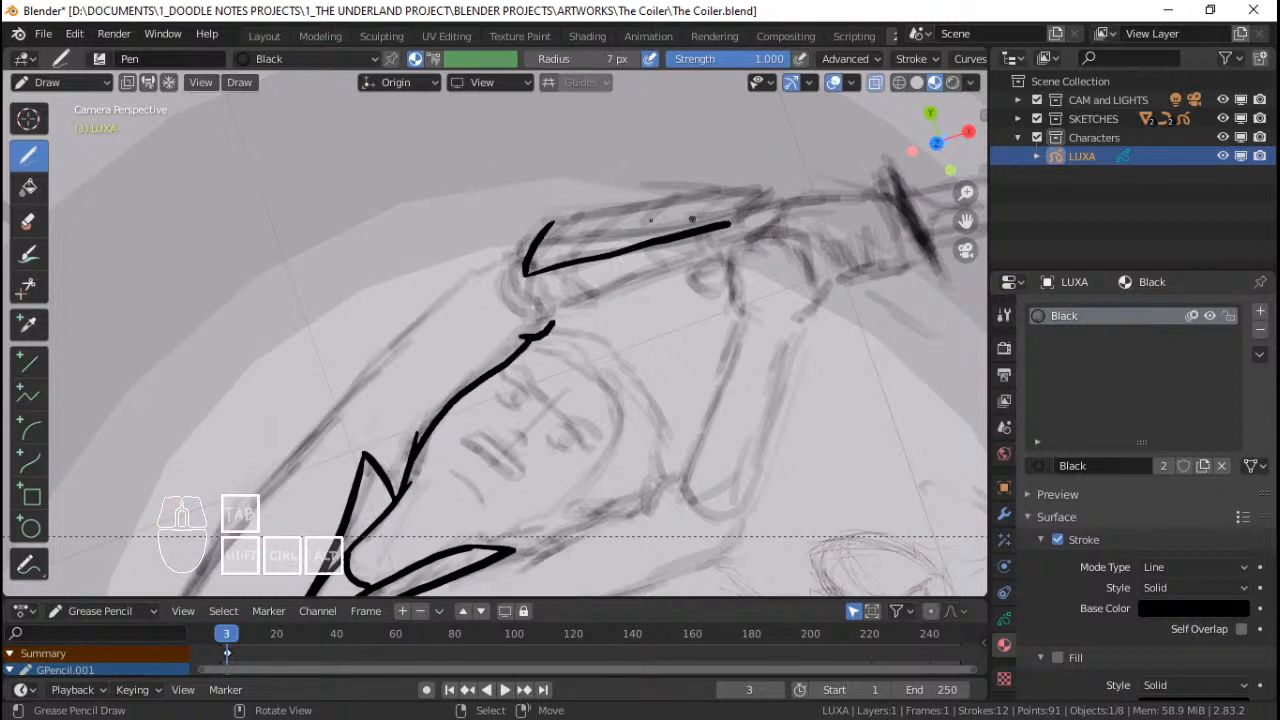
mouse_move(552, 222)
left_mouse_down()
mouse_move(758, 187)
mouse_move(728, 222)
mouse_move(762, 212)
mouse_move(734, 238)
left_mouse_up()
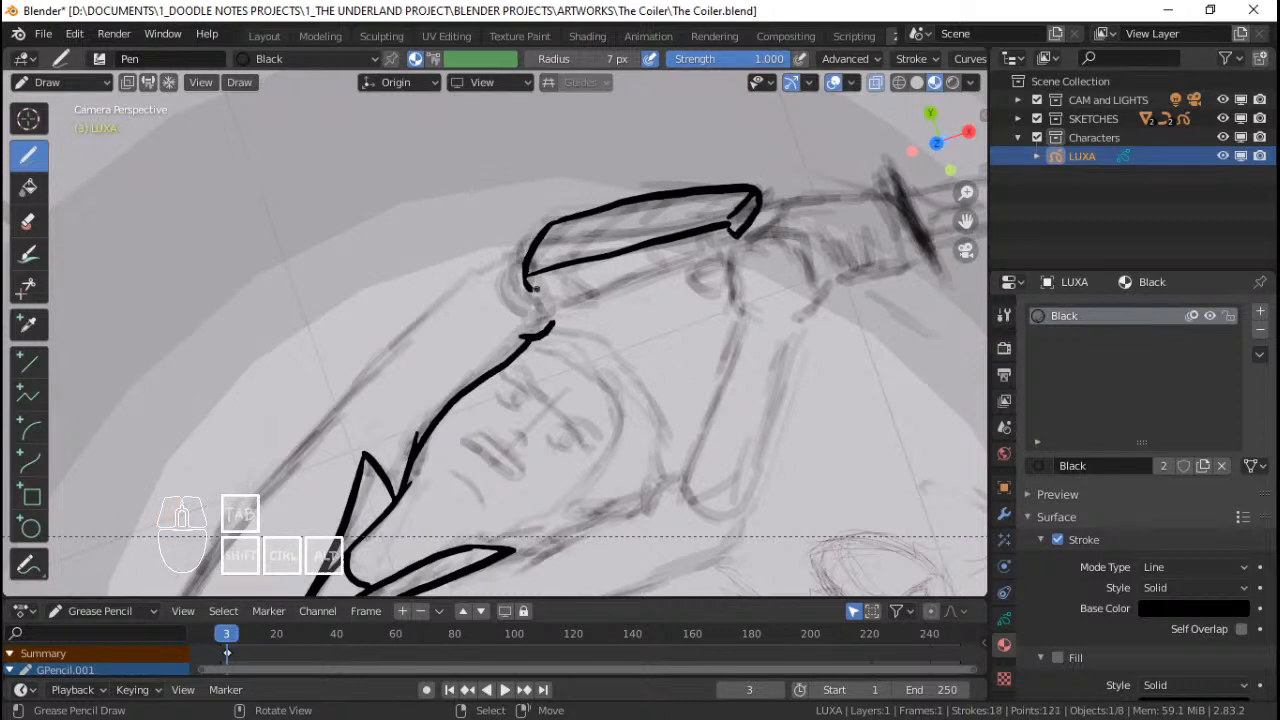
Step: Ink the lower edge of the flat shape parallel to its inner line, redrawing it until it joins both ends
left_click_drag(535, 288, 728, 233)
key("ctrl+z")
left_click_drag(535, 288, 732, 238)
key("ctrl+z")
left_click_drag(530, 288, 738, 234)
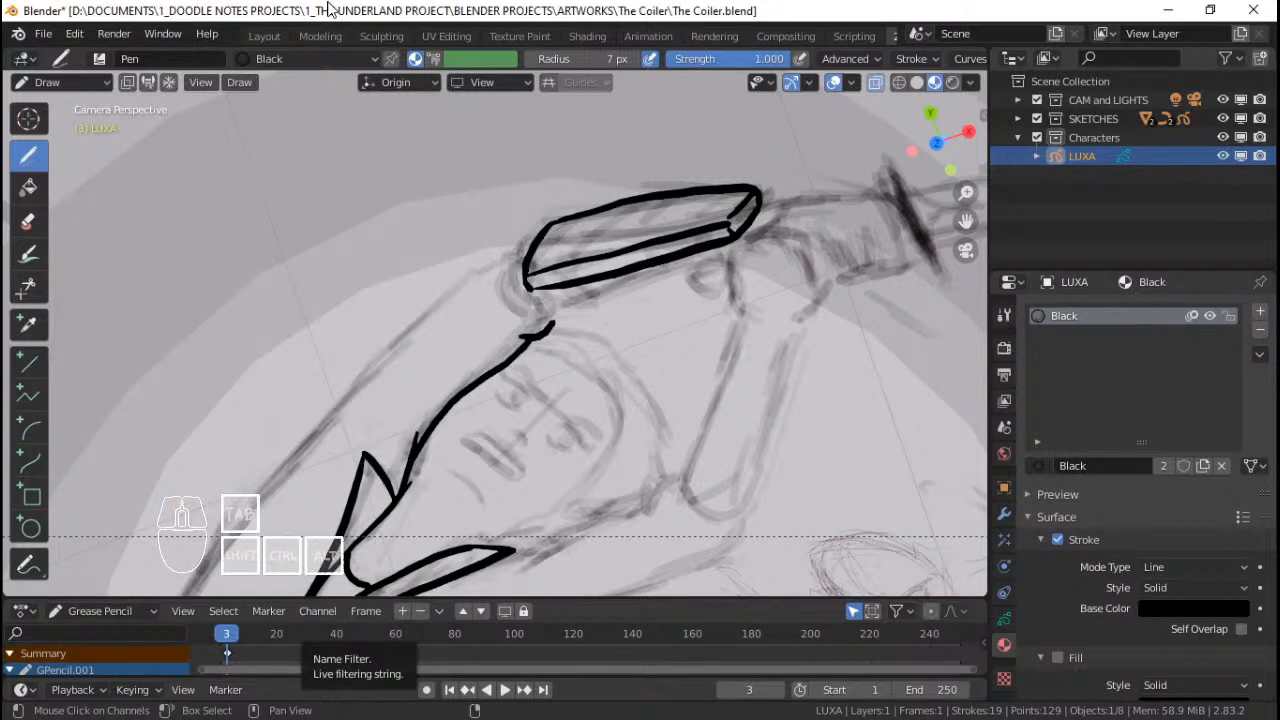
Step: Ink small strokes beneath the near end of the flat shape, linking it to the contour at the wrist
middle_click_drag(584, 318, 591, 286, "ctrl")
middle_click(578, 268)
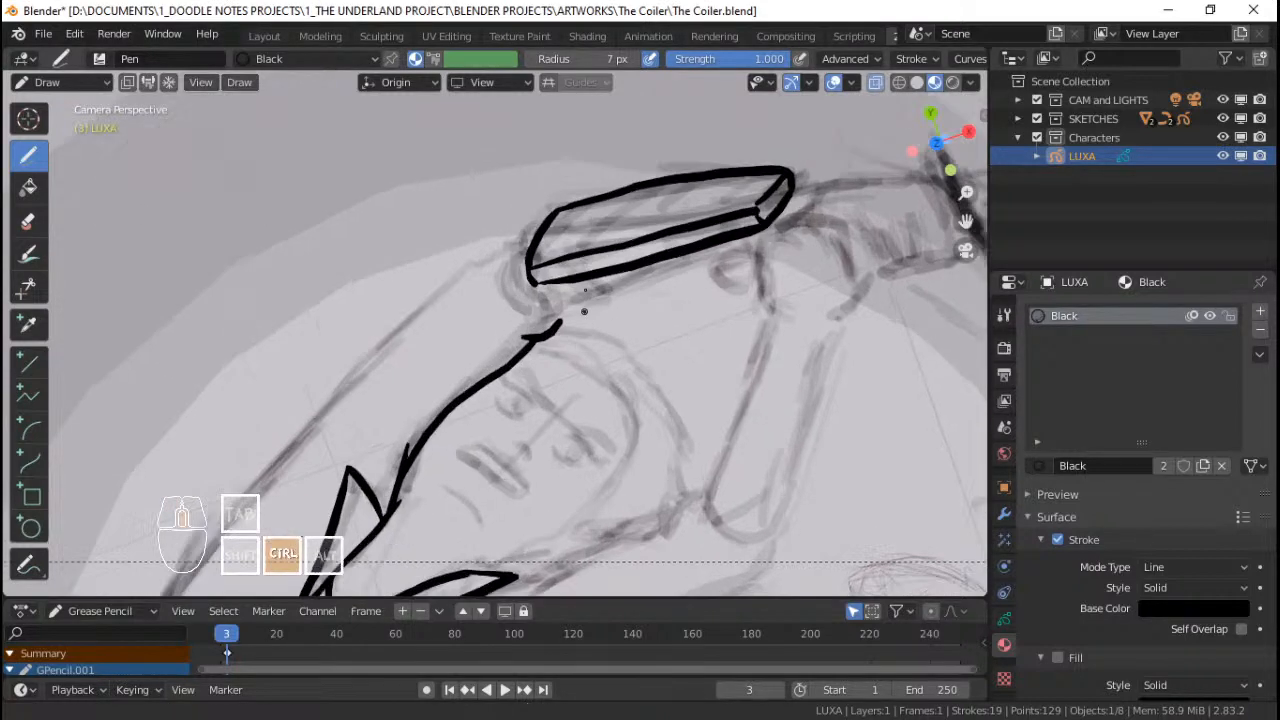
key("KP_0")
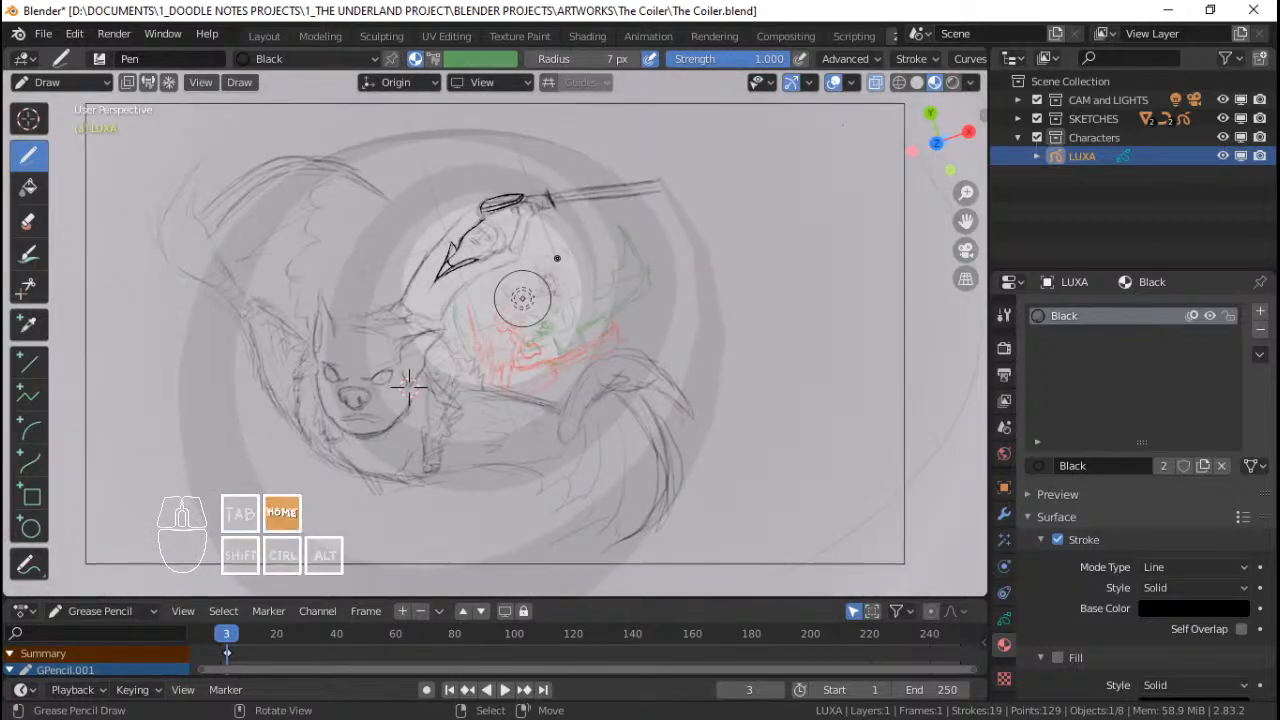
middle_click_drag(708, 268, 685, 256, "ctrl")
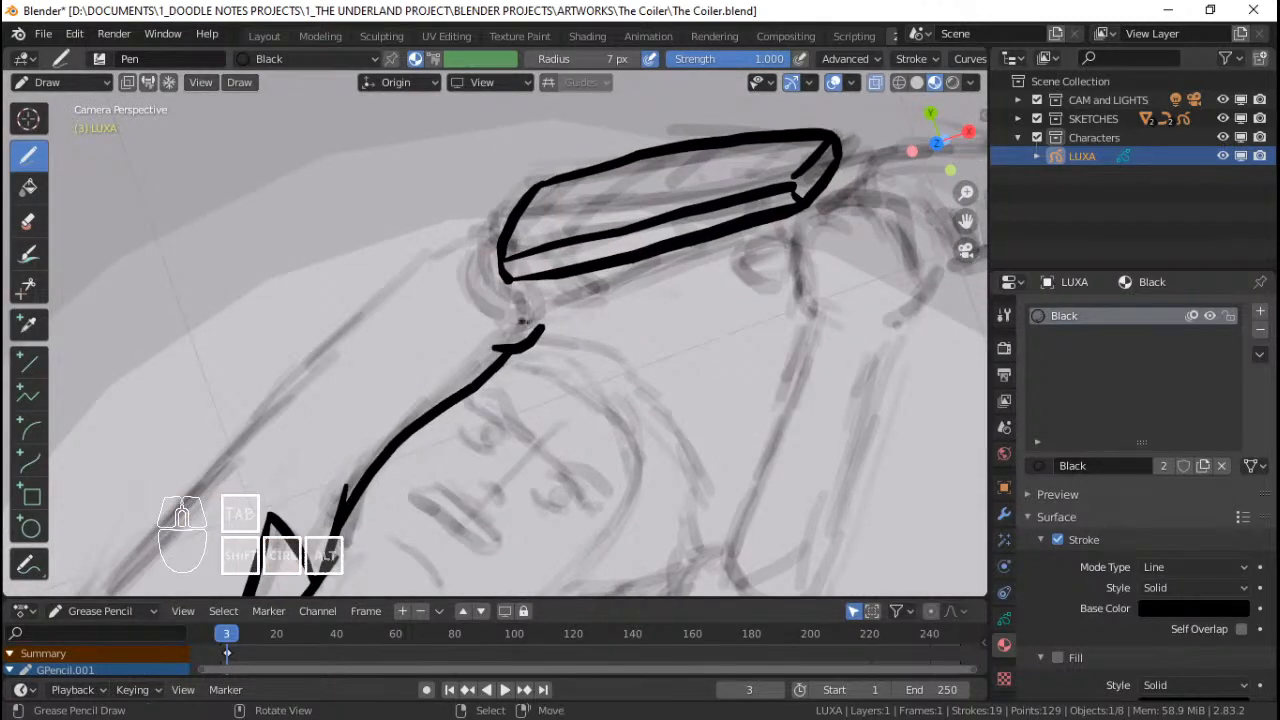
mouse_move(518, 325)
left_mouse_down()
mouse_move(558, 313)
mouse_move(552, 298)
mouse_move(571, 314)
mouse_move(604, 296)
mouse_move(580, 280)
left_mouse_up()
key("ctrl+z")
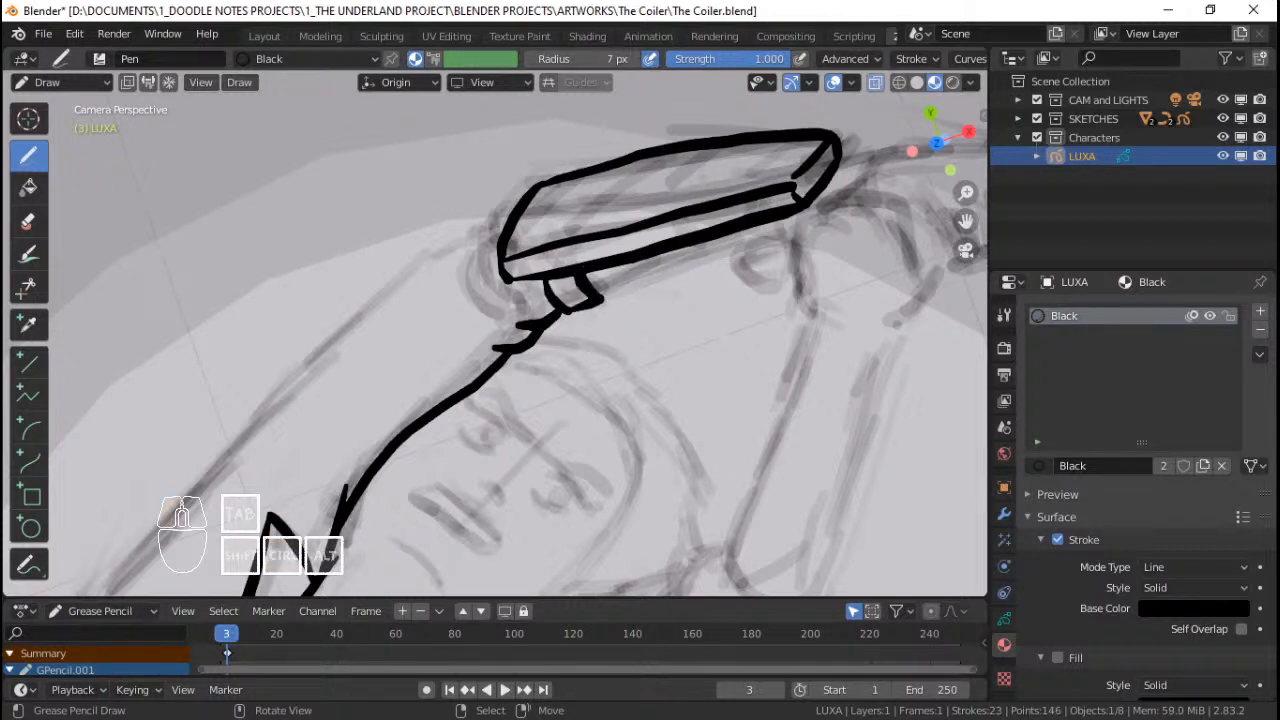
Step: Ink the row of small finger-like strokes beneath the flat shape's lower edge, extending it towards the far end
middle_click_drag(602, 276, 577, 278, "shift")
left_click_drag(572, 294, 628, 268)
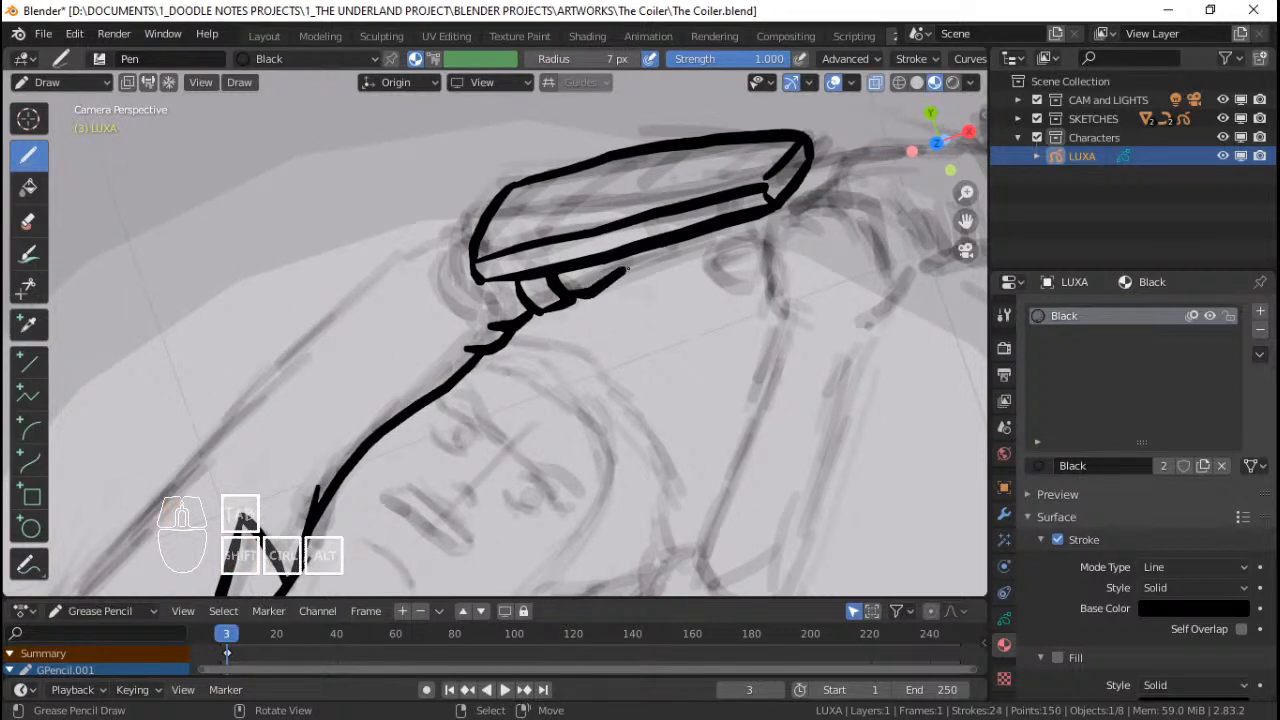
middle_click_drag(647, 265, 628, 264, "shift")
mouse_move(602, 261)
left_mouse_down()
mouse_move(613, 279)
mouse_move(644, 272)
left_mouse_up()
middle_click_drag(625, 254, 614, 262, "shift")
left_click_drag(618, 256, 702, 236)
middle_click_drag(785, 188, 794, 214, "ctrl")
mouse_move(794, 214)
middle_mouse_down("shift")
mouse_move(684, 231)
mouse_move(688, 248)
mouse_move(668, 188)
mouse_move(630, 209)
middle_mouse_up("shift")
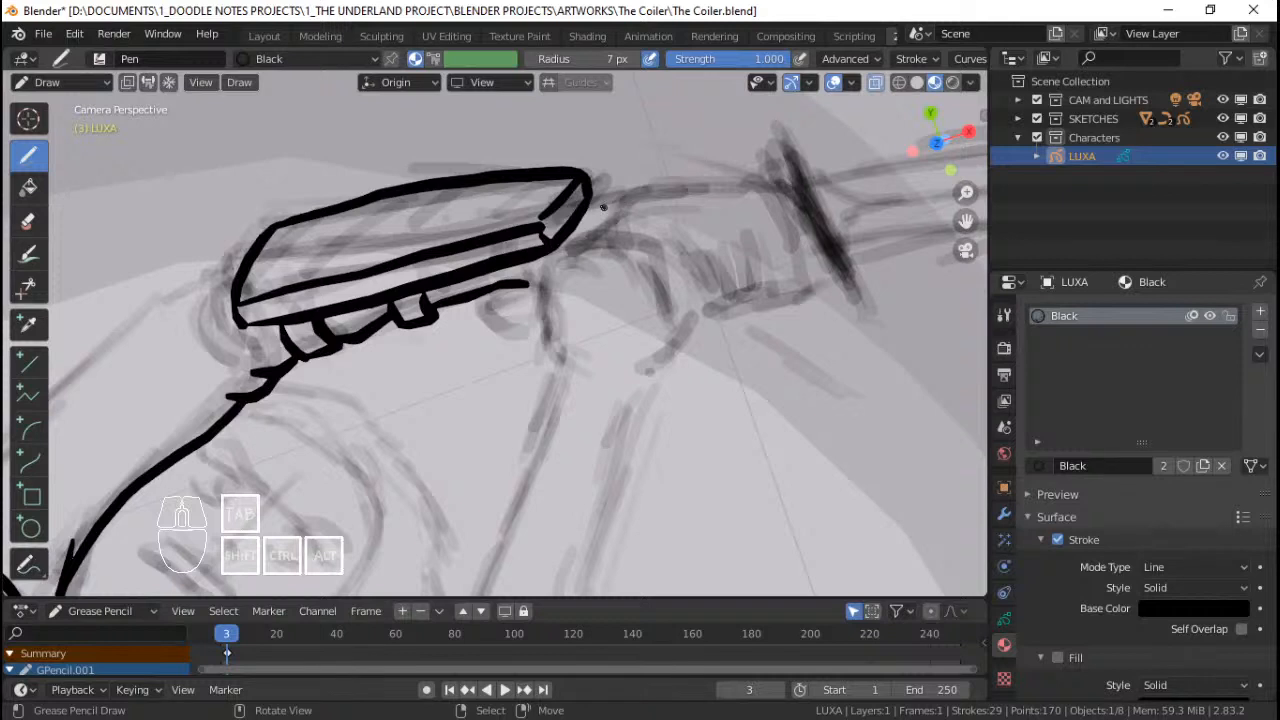
Step: Ink the short strokes at the flat shape's far end and the upper edge of the hand gripping the weapon
middle_click_drag(577, 246, 615, 190, "ctrl")
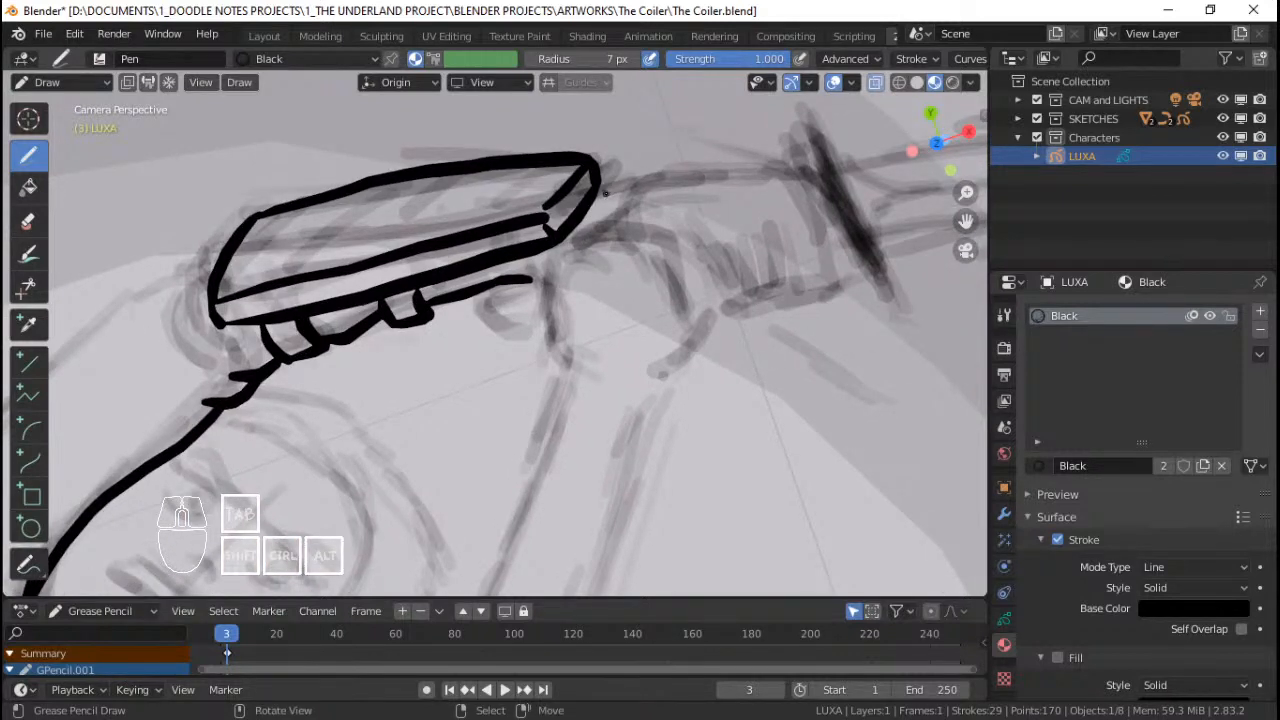
mouse_move(601, 185)
left_mouse_down()
mouse_move(612, 178)
mouse_move(587, 235)
left_mouse_up()
left_click(627, 208)
mouse_move(620, 185)
left_mouse_down()
mouse_move(728, 163)
mouse_move(755, 172)
left_mouse_up()
middle_click_drag(755, 172, 400, 487, "ctrl")
mouse_move(685, 253)
middle_mouse_down("ctrl")
mouse_move(697, 203)
mouse_move(750, 158)
middle_mouse_up("ctrl")
mouse_move(688, 201)
middle_mouse_down("ctrl")
mouse_move(691, 133)
mouse_move(649, 173)
mouse_move(655, 140)
middle_mouse_up("ctrl")
middle_click_drag(717, 186, 684, 192, "shift")
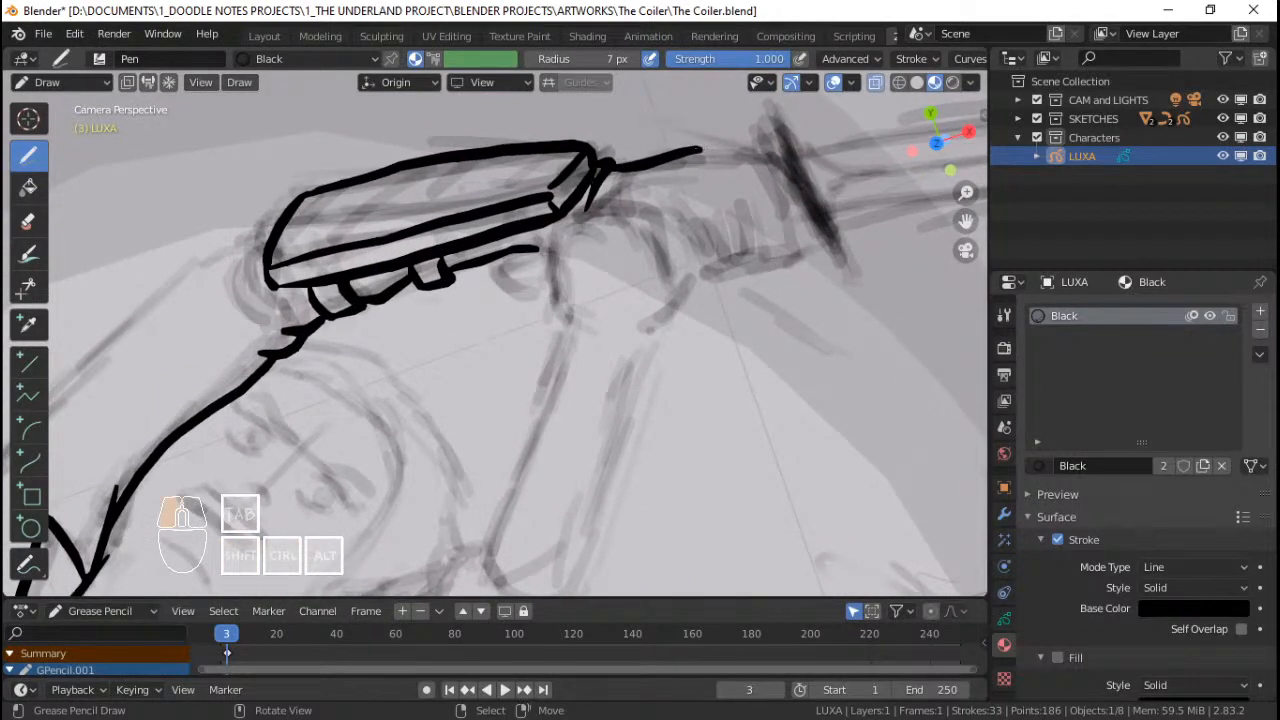
left_click_drag(698, 148, 733, 156)
Step: Ink the outer side of the gripping hand and its first two finger lines, redrawing the second one once
key("Tab")
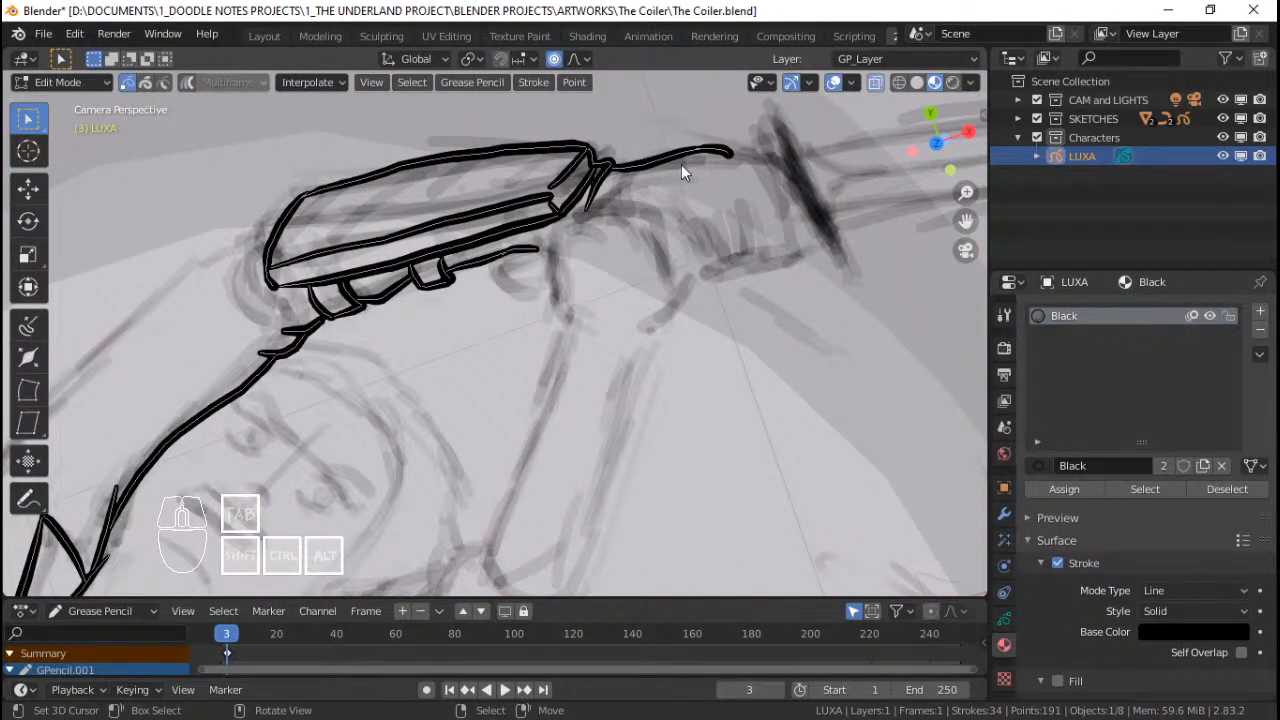
key("Tab")
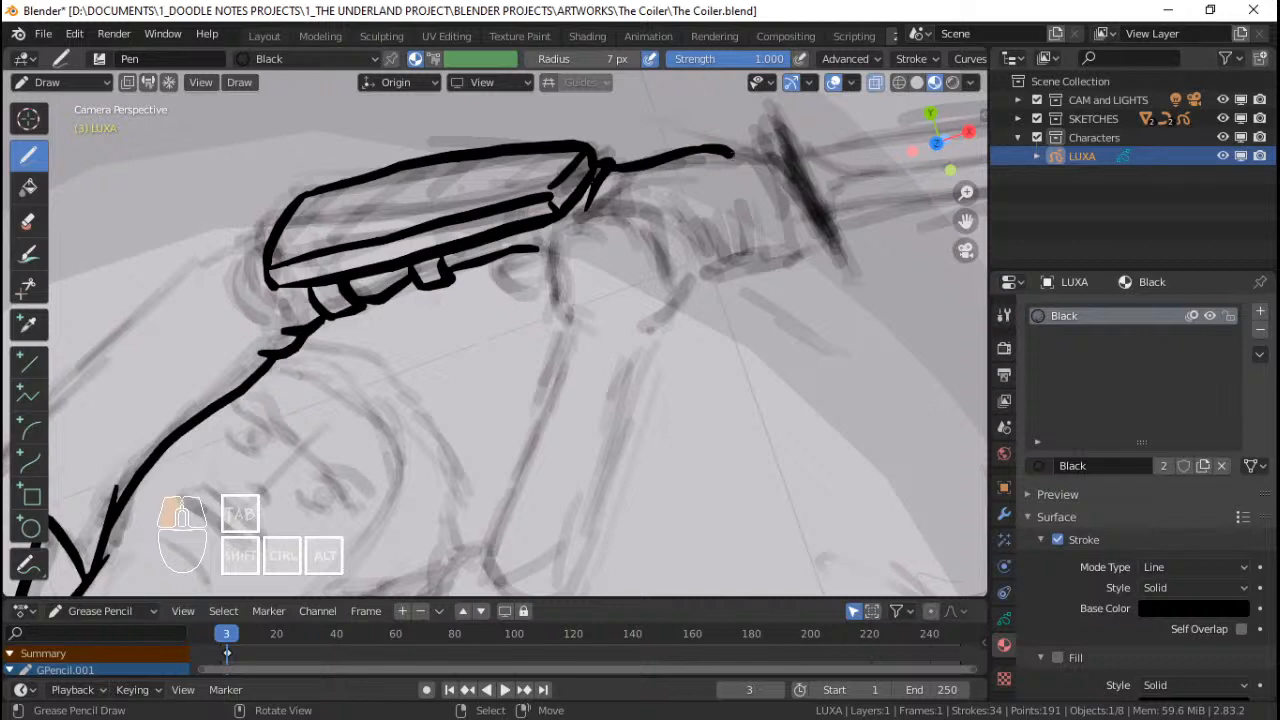
mouse_move(733, 152)
left_mouse_down()
mouse_move(750, 205)
mouse_move(738, 234)
left_mouse_up()
left_click_drag(713, 184, 732, 248)
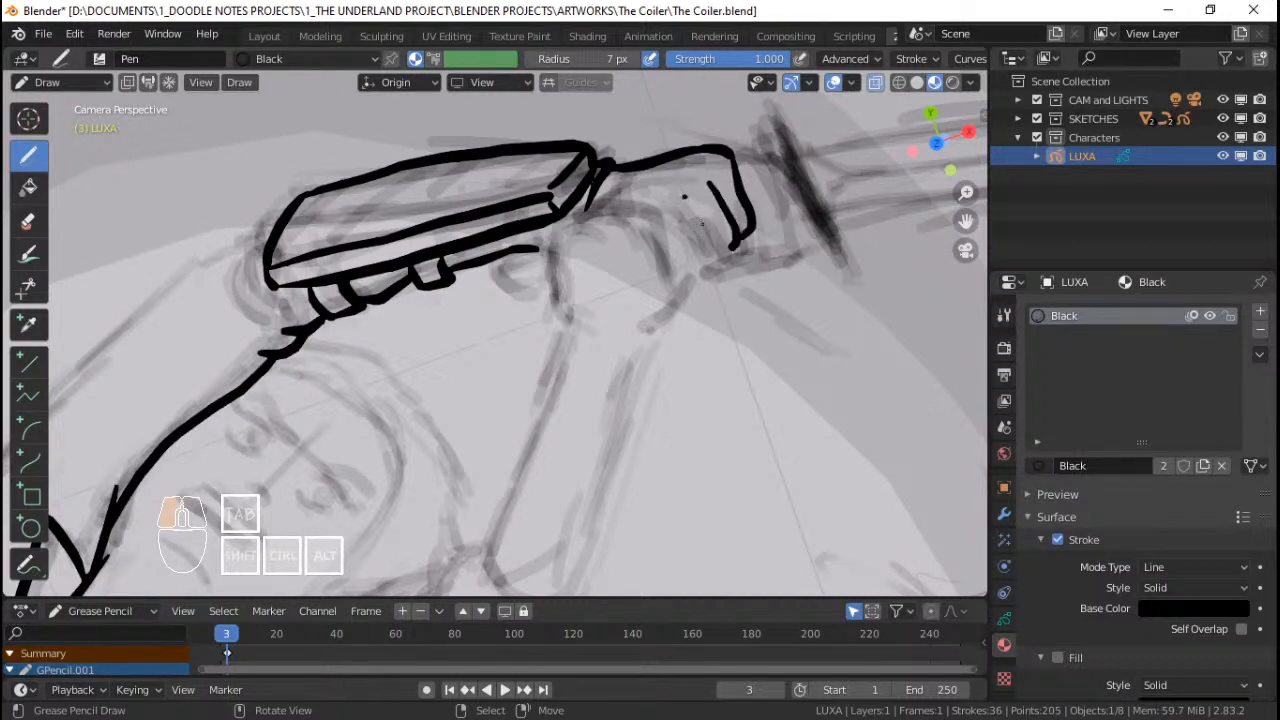
mouse_move(684, 196)
left_mouse_down()
mouse_move(726, 256)
mouse_move(708, 262)
left_mouse_up()
key("ctrl+z")
left_click_drag(685, 195, 708, 258)
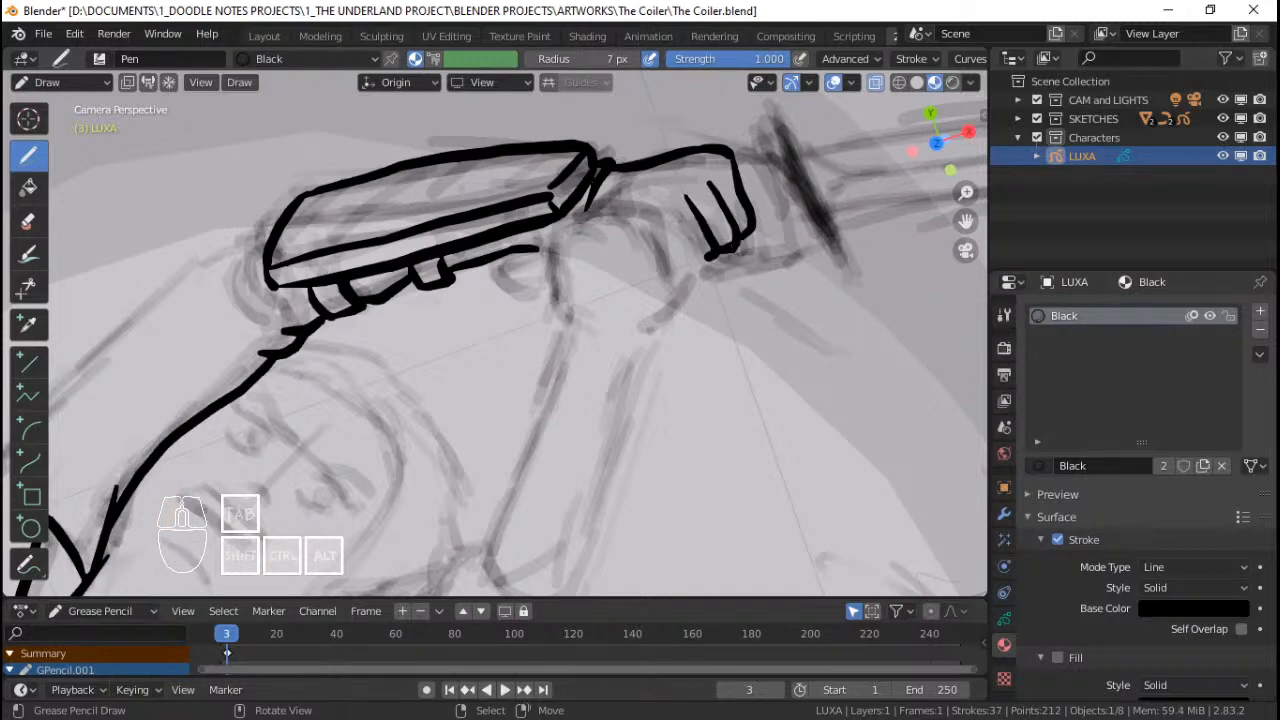
Step: Try to reshape the flat shape's inner line by moving one of its points upward with proportional editing
key("Tab")
middle_click_drag(612, 213, 502, 300, "ctrl")
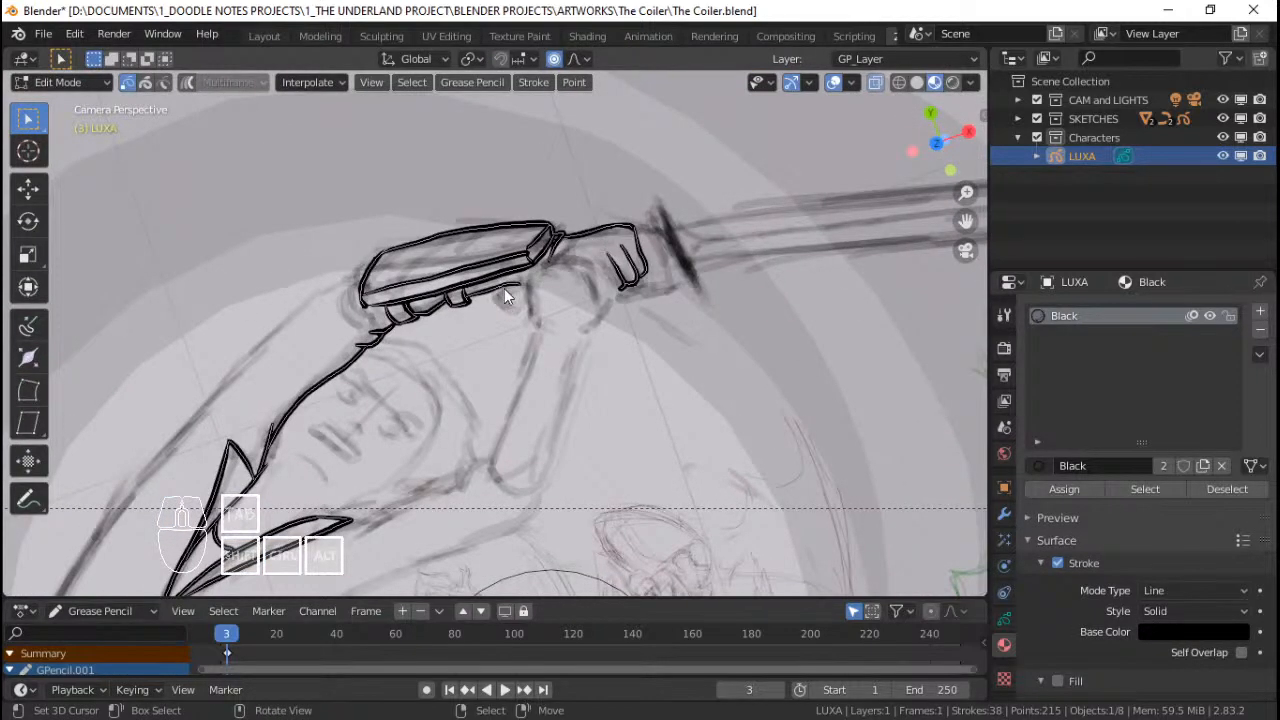
mouse_move(435, 270)
middle_mouse_down("shift")
mouse_move(508, 231)
mouse_move(480, 234)
middle_mouse_up("shift")
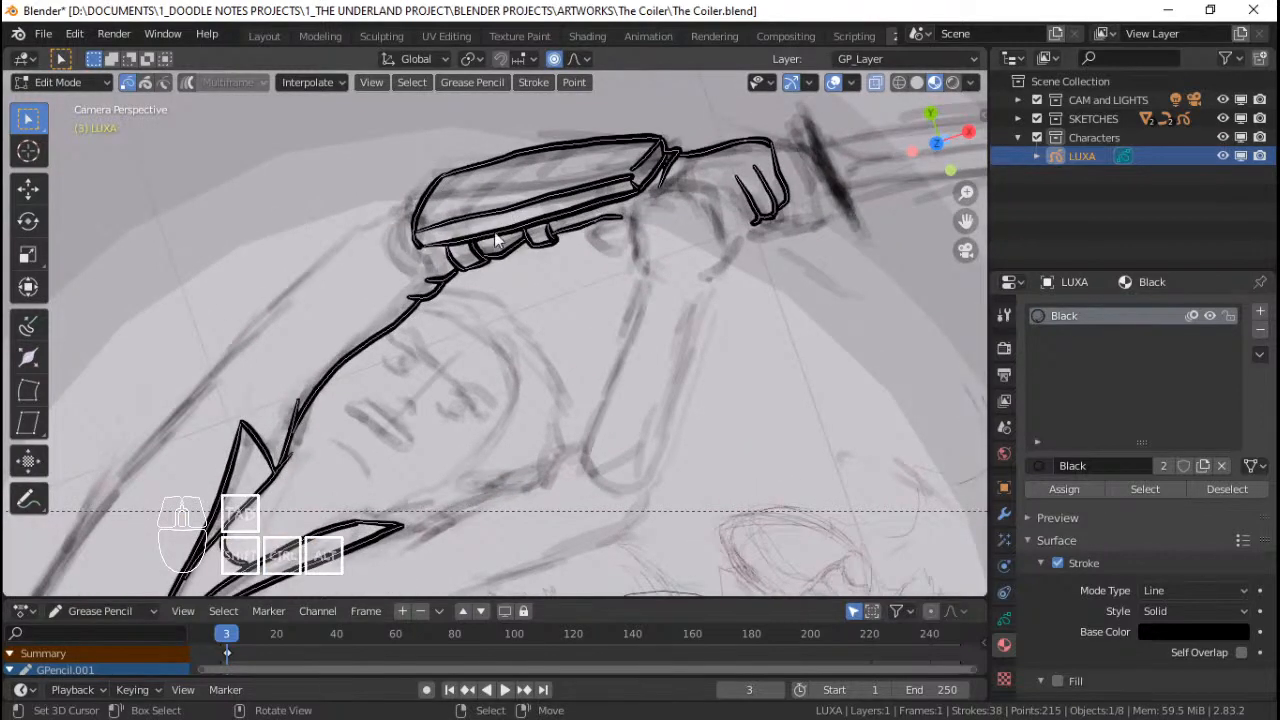
right_click(523, 211)
key("g")
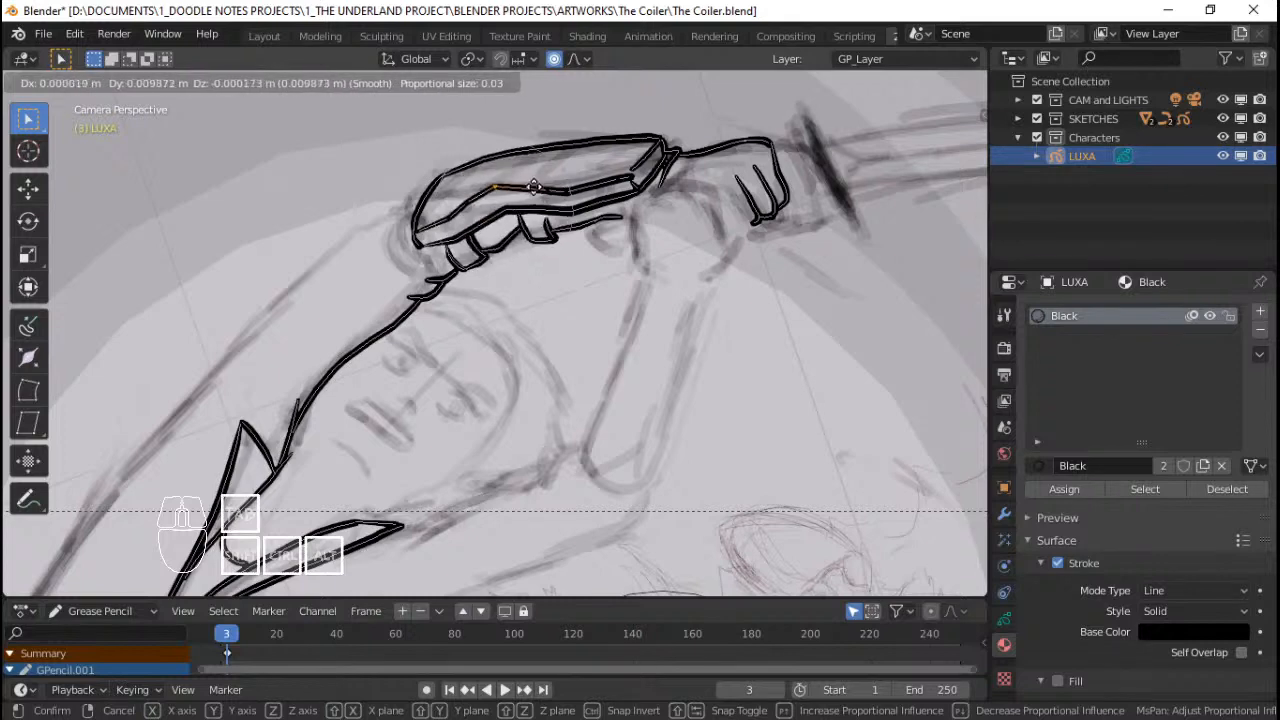
left_click(536, 188)
key("Tab")
Step: Ink the remaining finger of the gripping hand beside the existing finger lines, redrawing the stroke until it fits
scroll(630, 178, "up", 3)
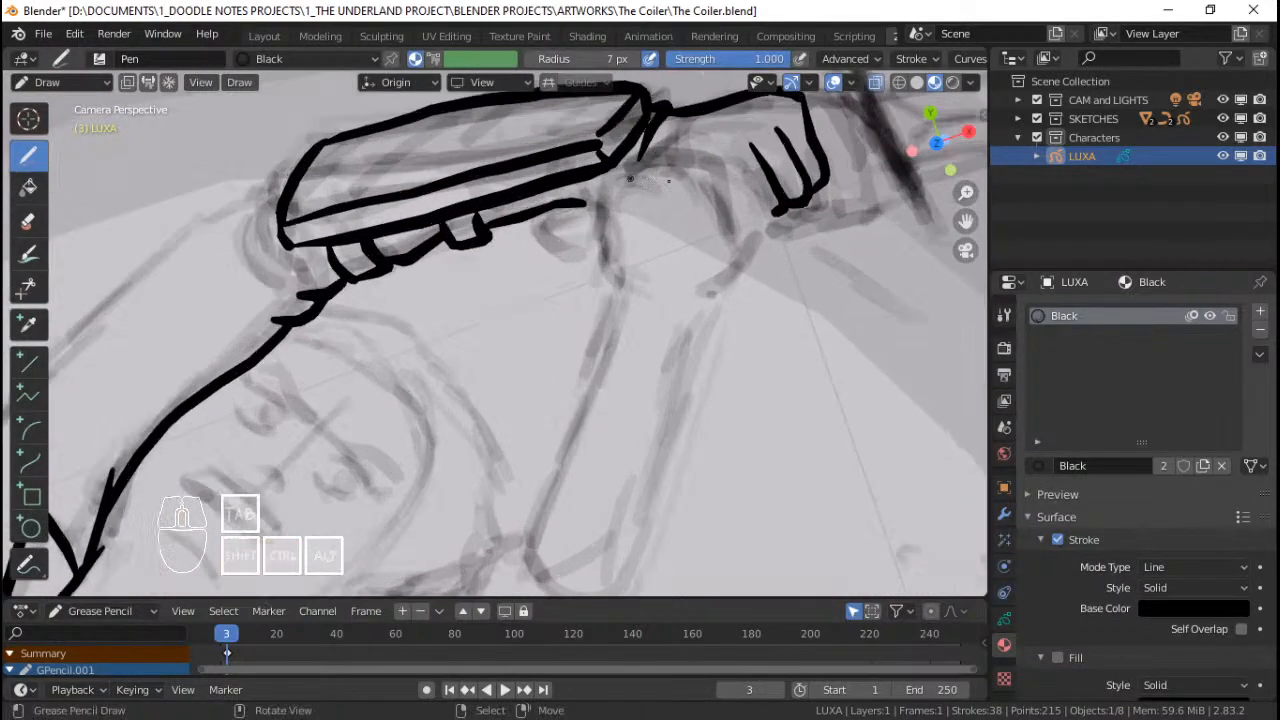
middle_click_drag(728, 182, 656, 206, "shift")
scroll(683, 202, "down", 1)
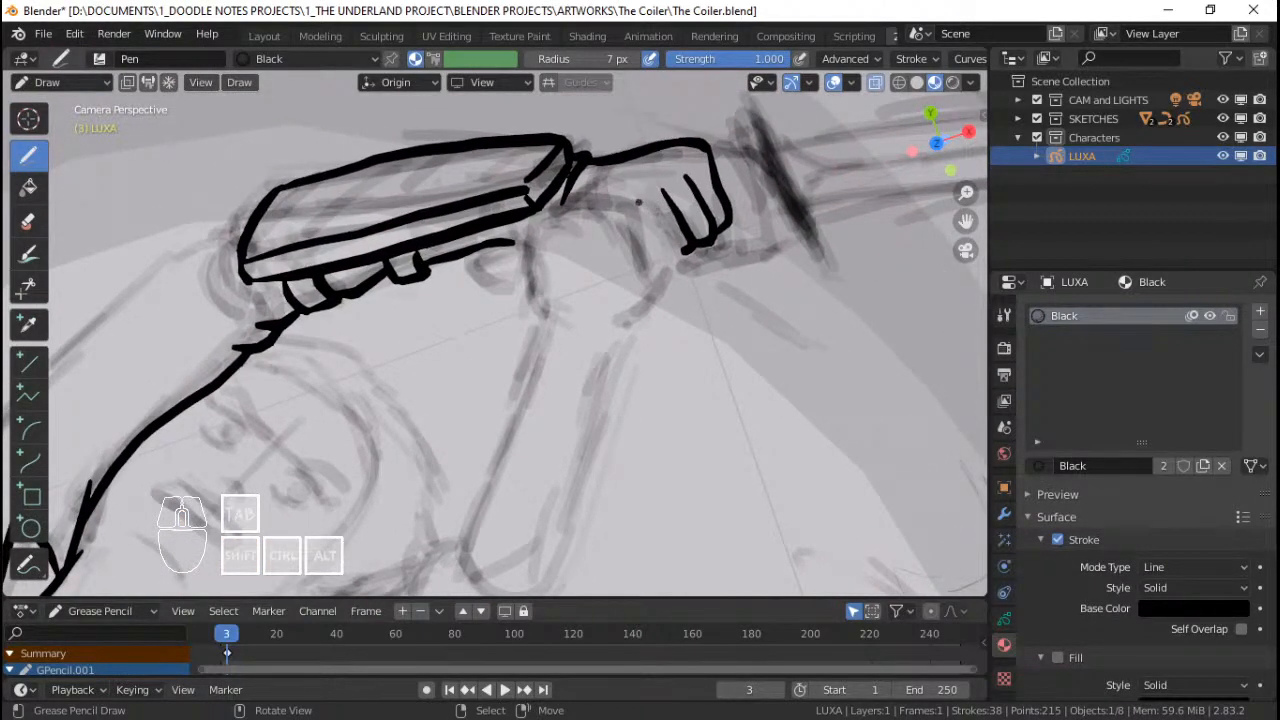
left_click_drag(638, 203, 671, 256)
key("ctrl+z")
mouse_move(637, 211)
left_mouse_down()
mouse_move(668, 260)
mouse_move(646, 264)
mouse_move(685, 252)
left_mouse_up()
key("ctrl+z")
mouse_move(682, 240)
middle_mouse_down("ctrl")
mouse_move(658, 267)
mouse_move(679, 238)
mouse_move(630, 255)
mouse_move(646, 240)
middle_mouse_up("ctrl")
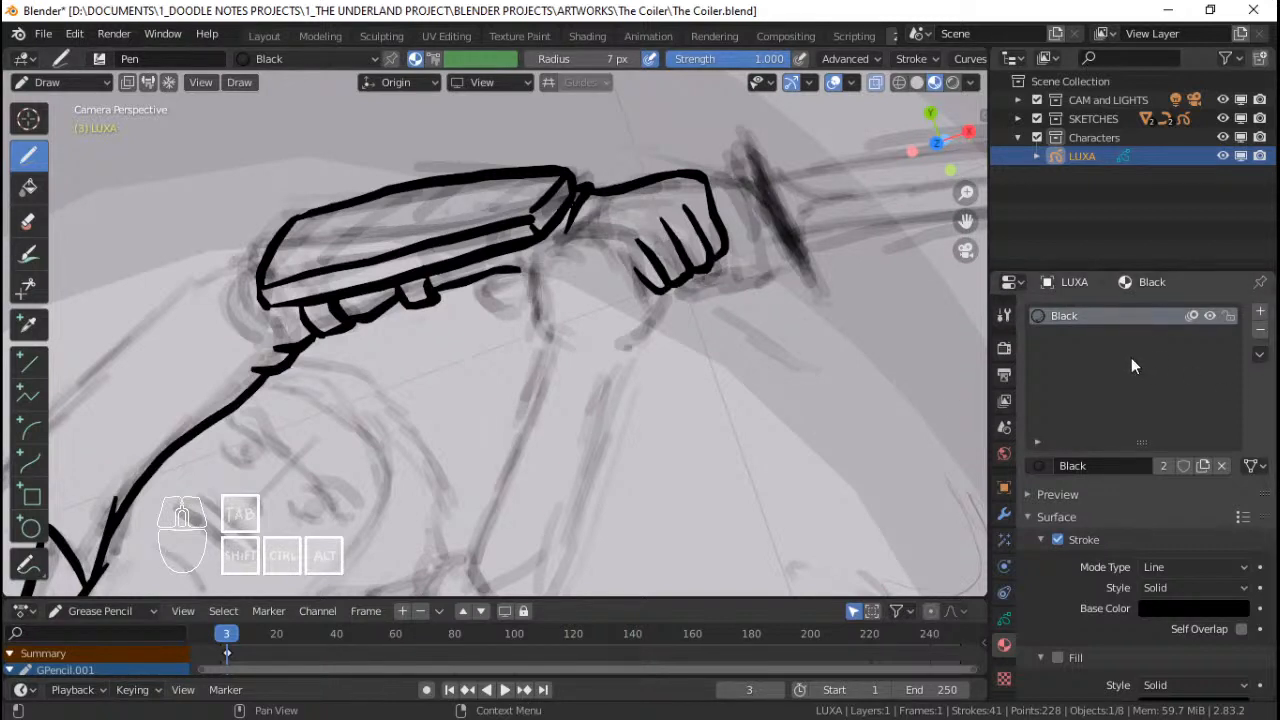
Step: Rename the LUXA object's existing Grease Pencil layer to INK
left_click(1004, 619)
double_click(1075, 372)
type("INK")
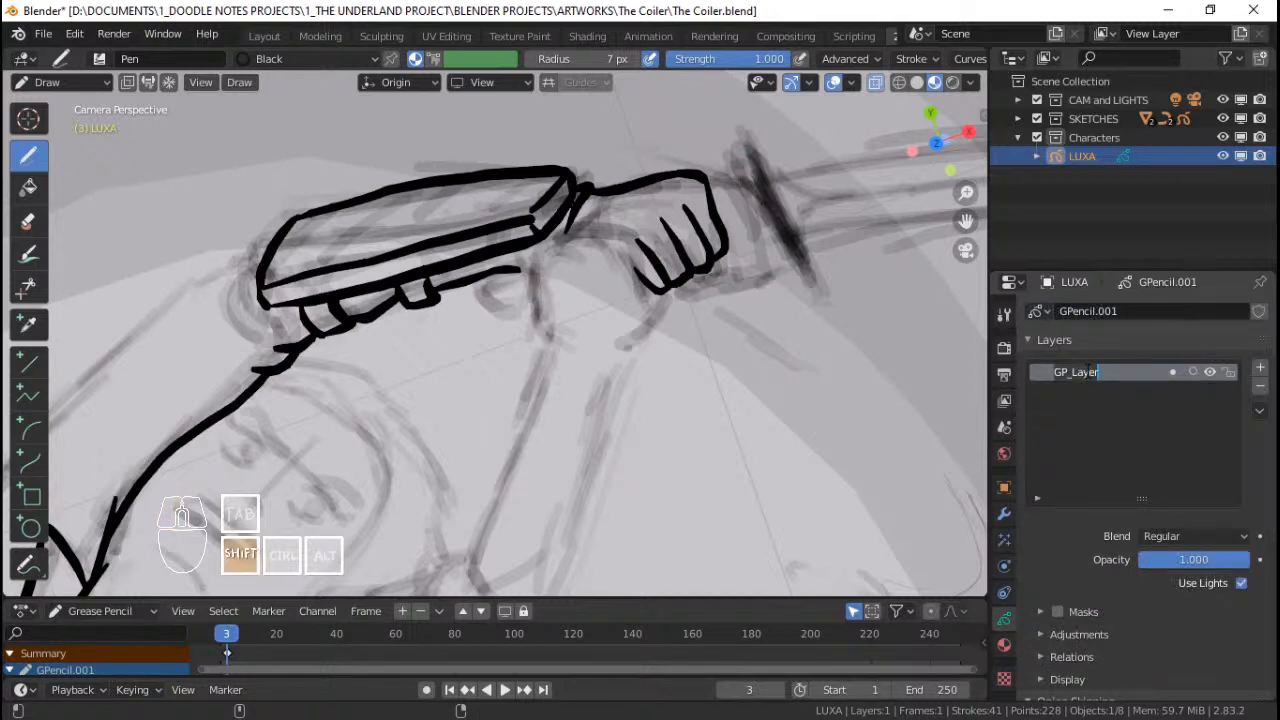
key("Return")
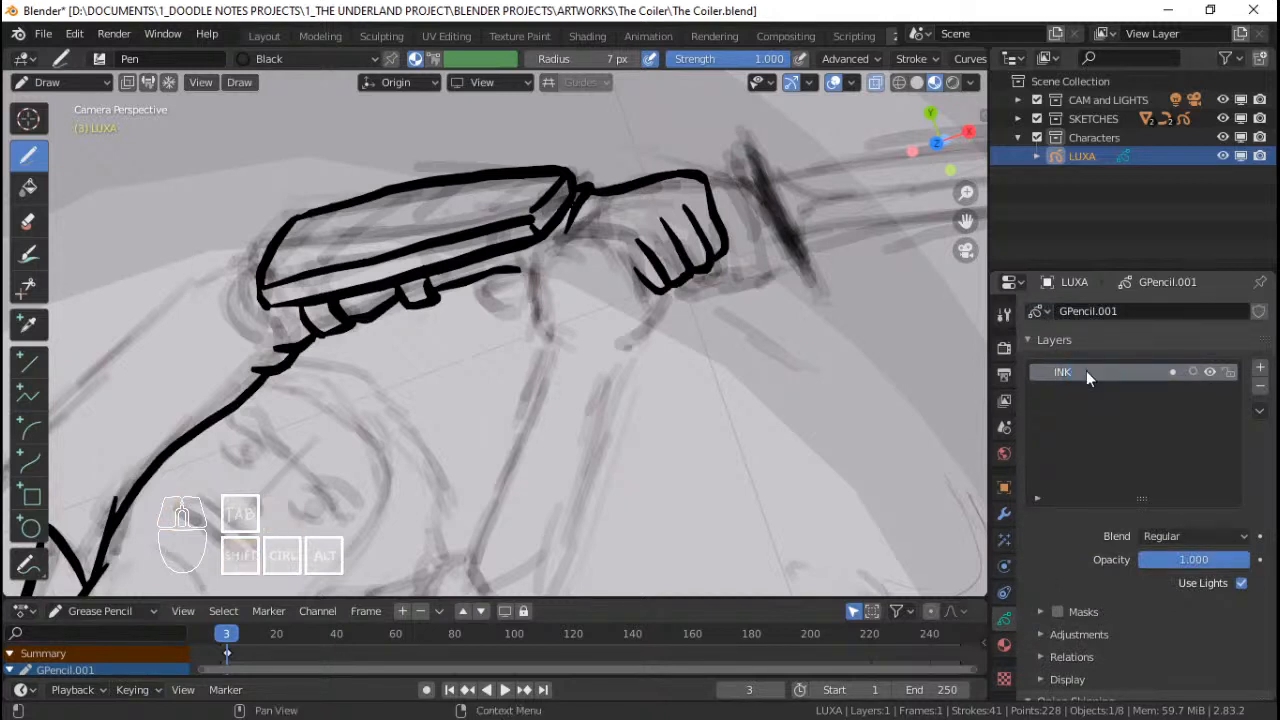
Step: Add a second Grease Pencil layer named Sketch and save the file
left_click(1260, 367)
double_click(1099, 372)
type("Sketch")
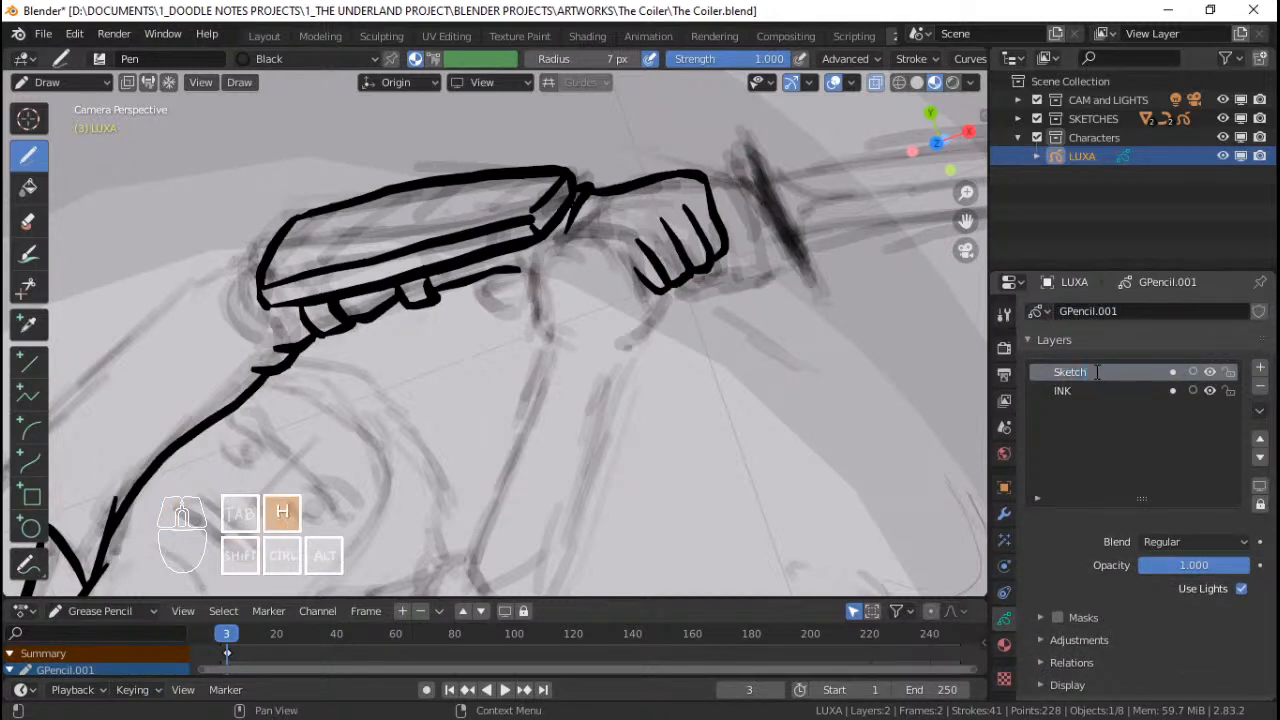
key("Return")
key("ctrl+s")
Step: Switch to the Line tool and use the Pencil brush
scroll(708, 332, "down", 4)
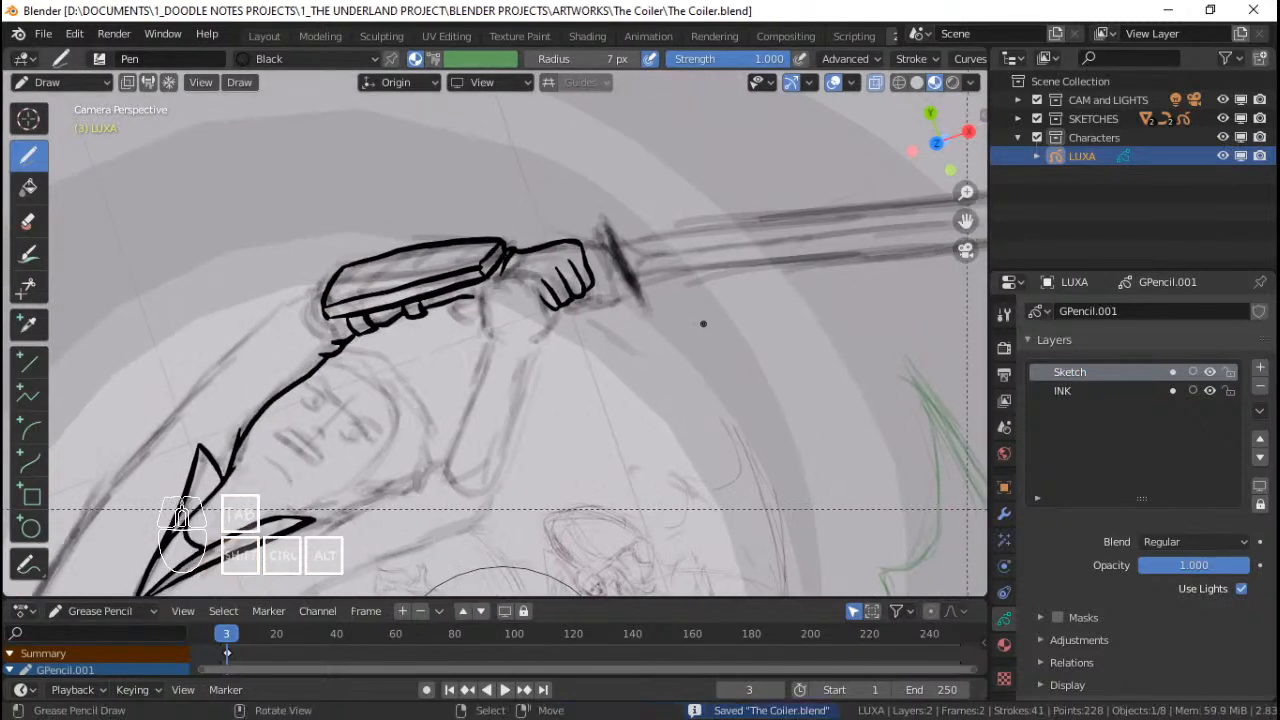
scroll(703, 323, "up", 1)
middle_click_drag(703, 323, 664, 332, "shift")
left_click(28, 362)
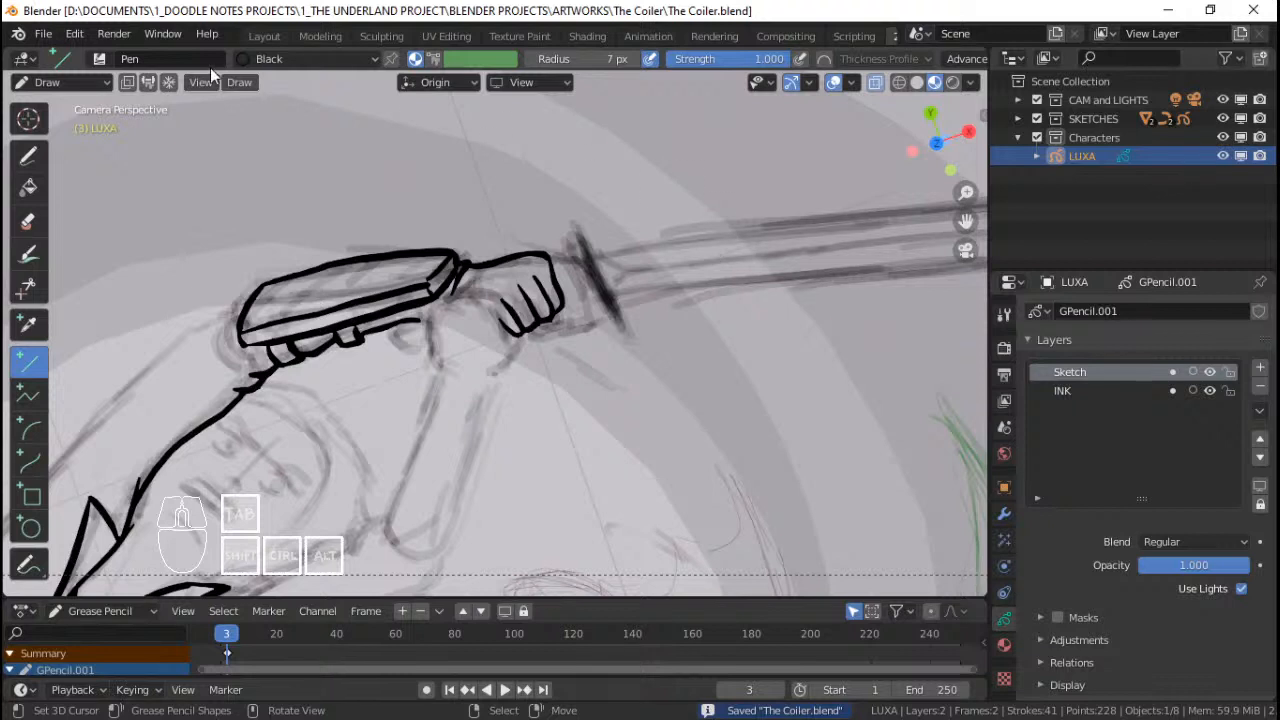
left_click(109, 59)
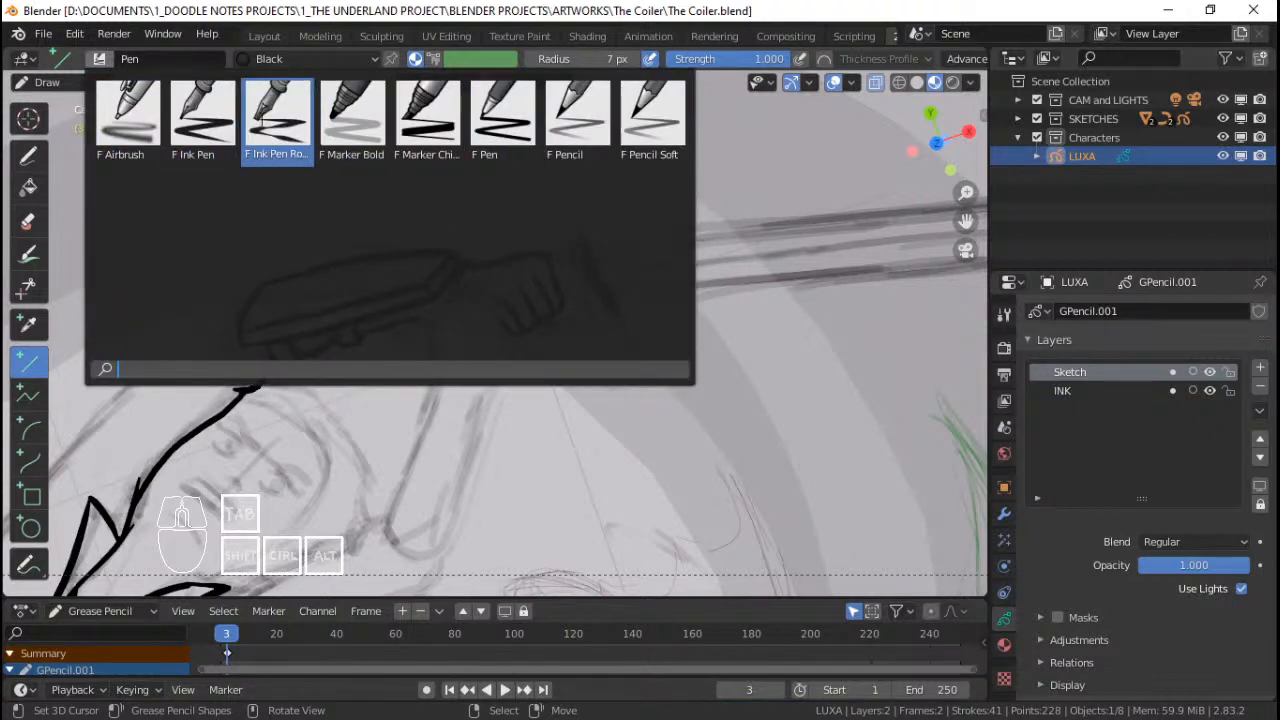
left_click(592, 120)
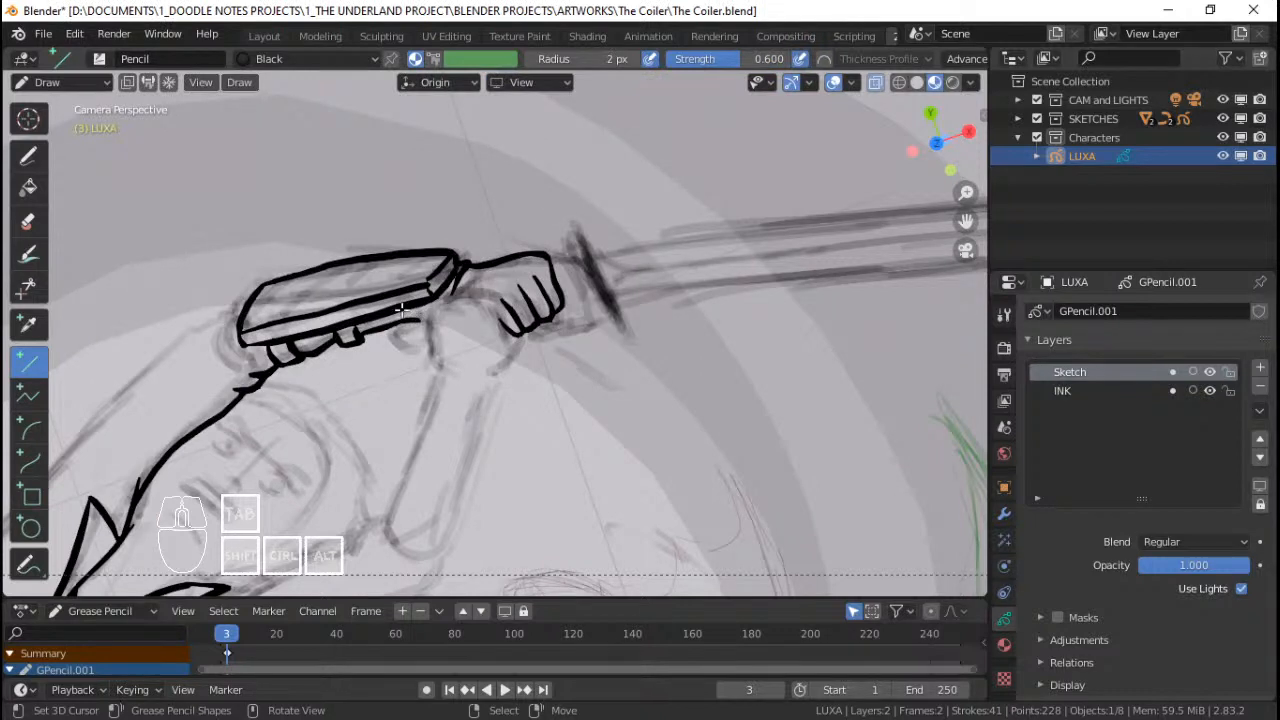
Step: Raise the brush strength to 0.733 and try a straight guide line from beneath the flat shape to the weapon's crossguard
left_click_drag(386, 320, 578, 266)
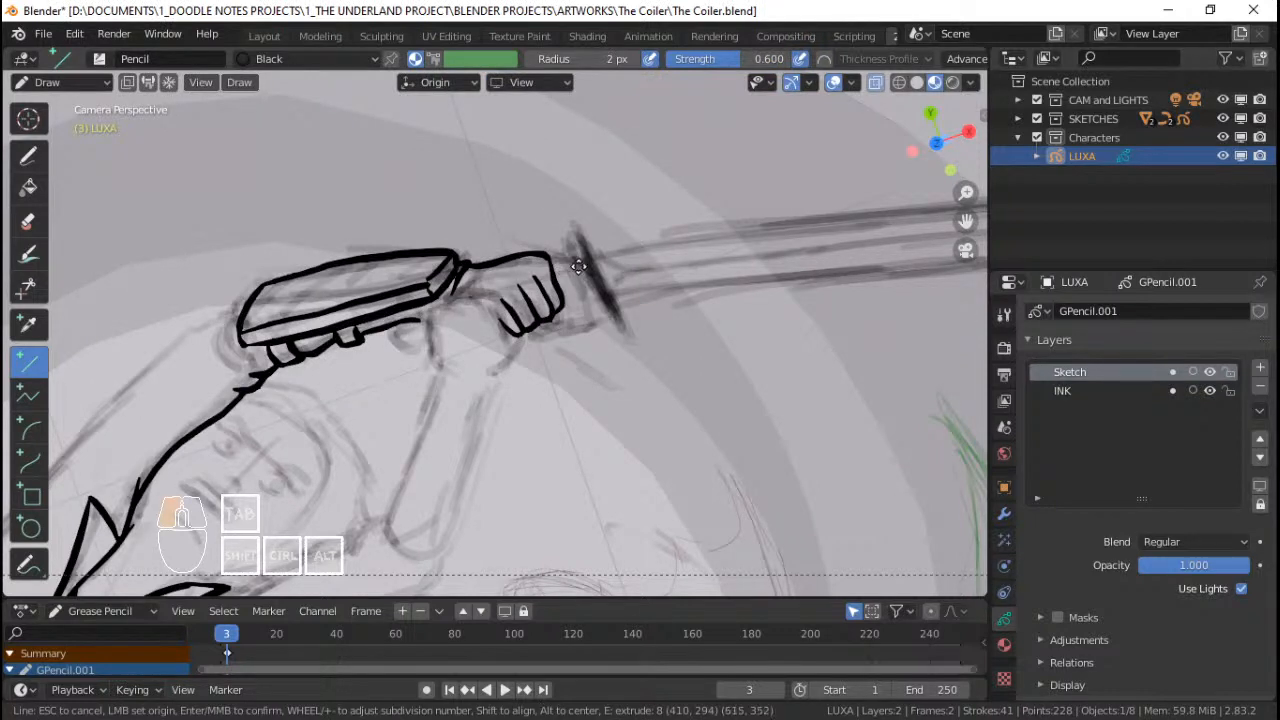
key("Escape")
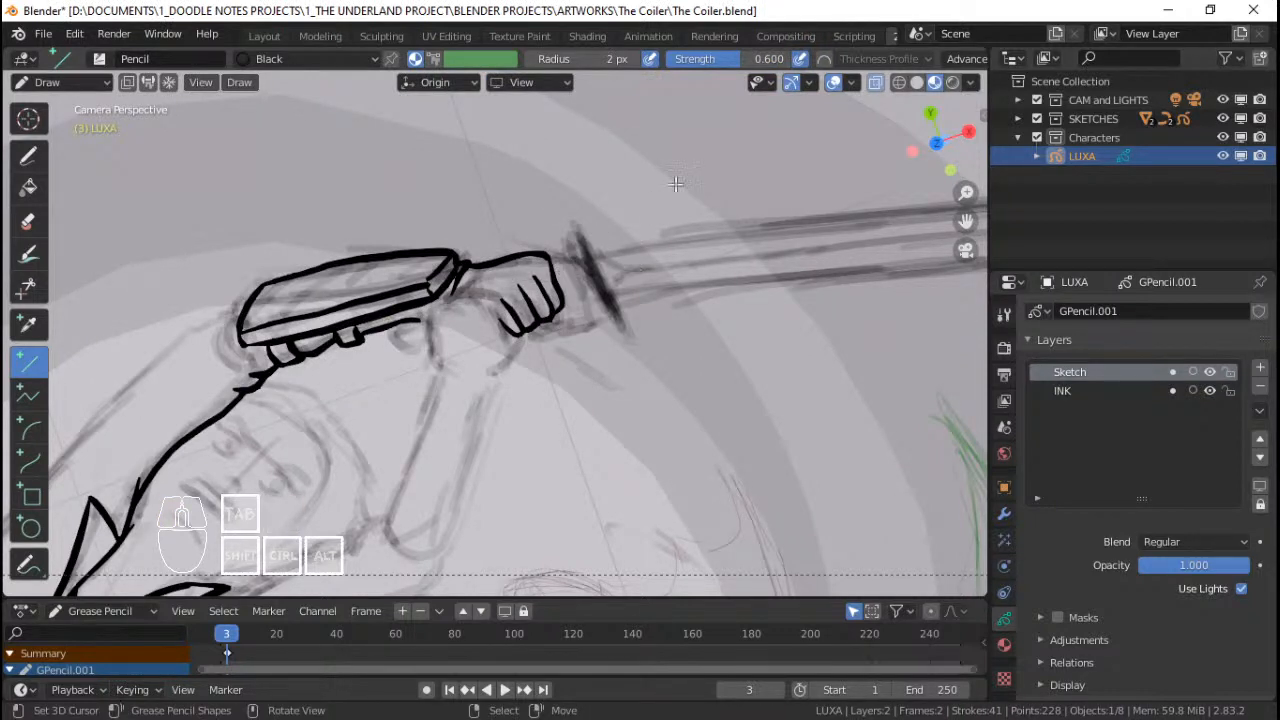
left_click_drag(745, 58, 754, 58)
left_click_drag(392, 338, 578, 264)
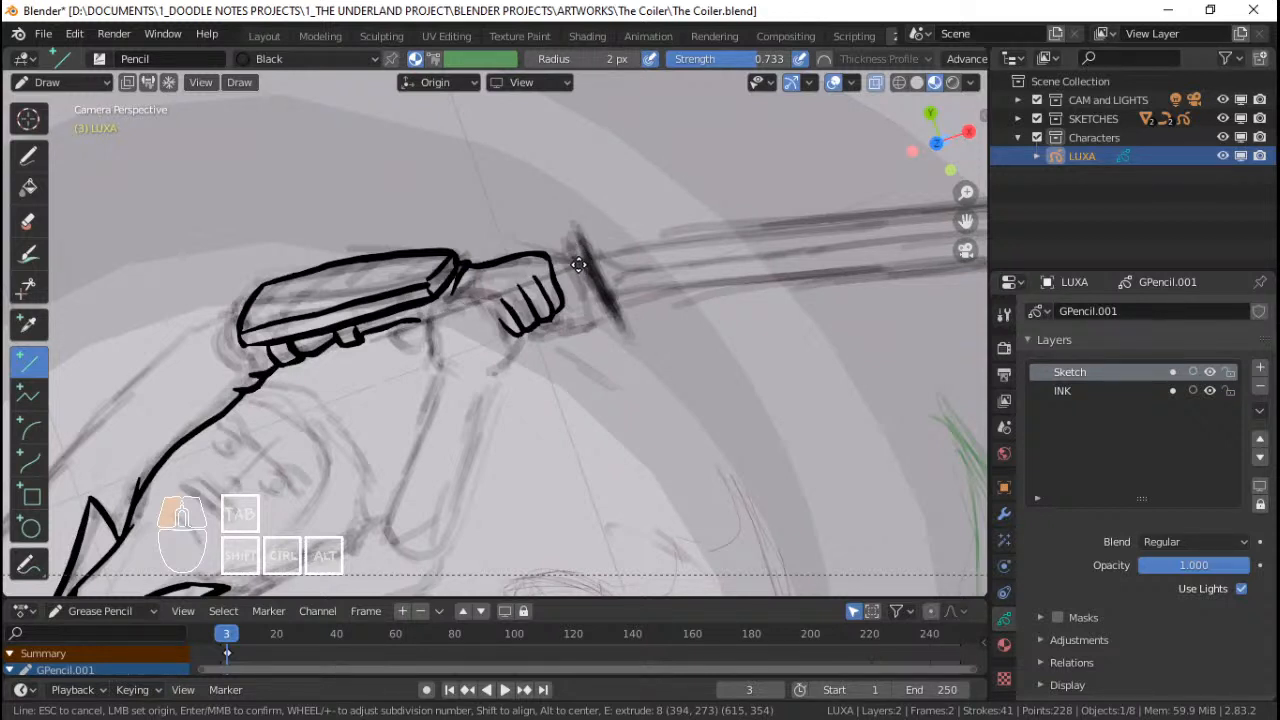
left_click_drag(578, 265, 578, 265)
key("Escape")
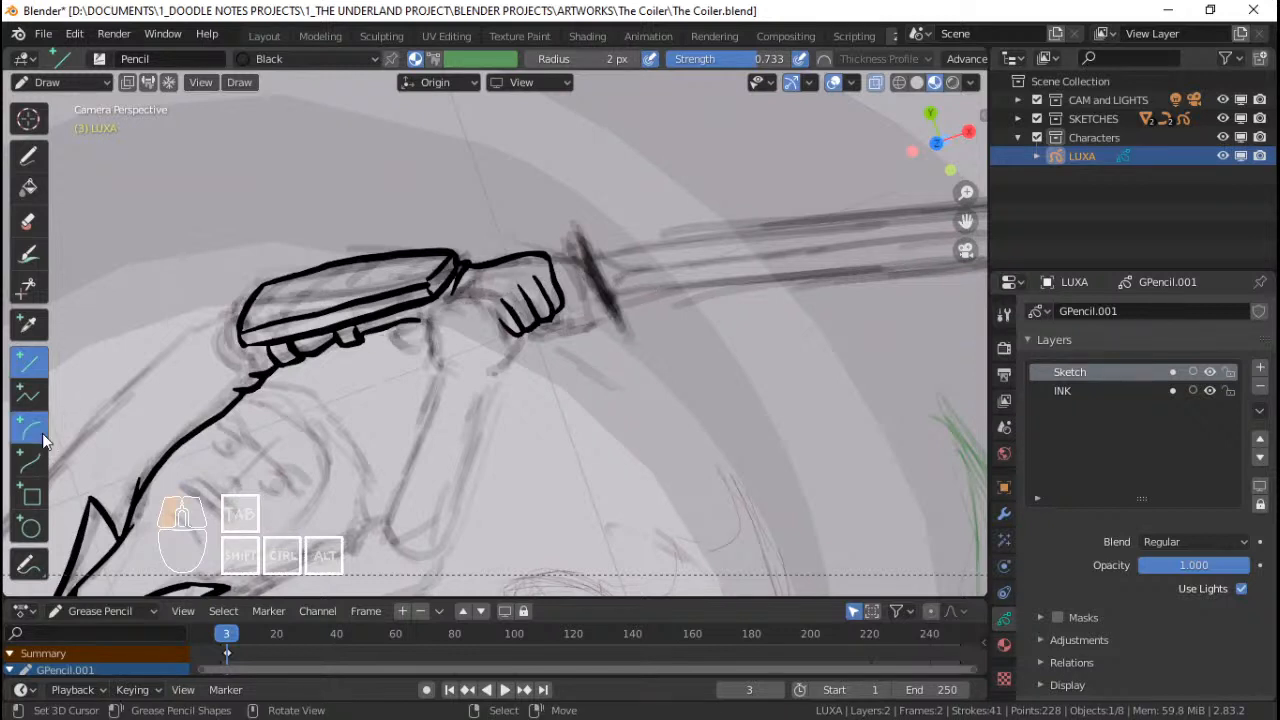
Step: Draw a shallow guide arc from beneath the flat shape through the gripping hand to just before the weapon's crossguard
left_click(42, 433)
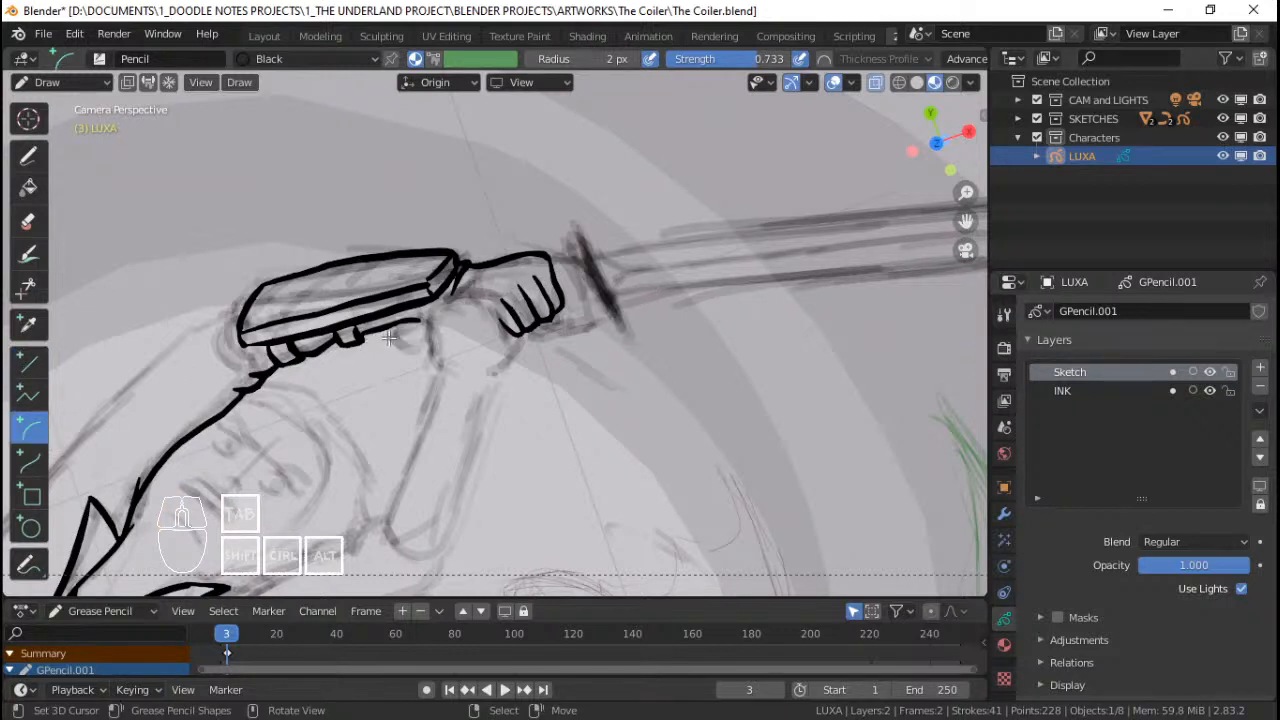
left_click_drag(384, 335, 540, 273)
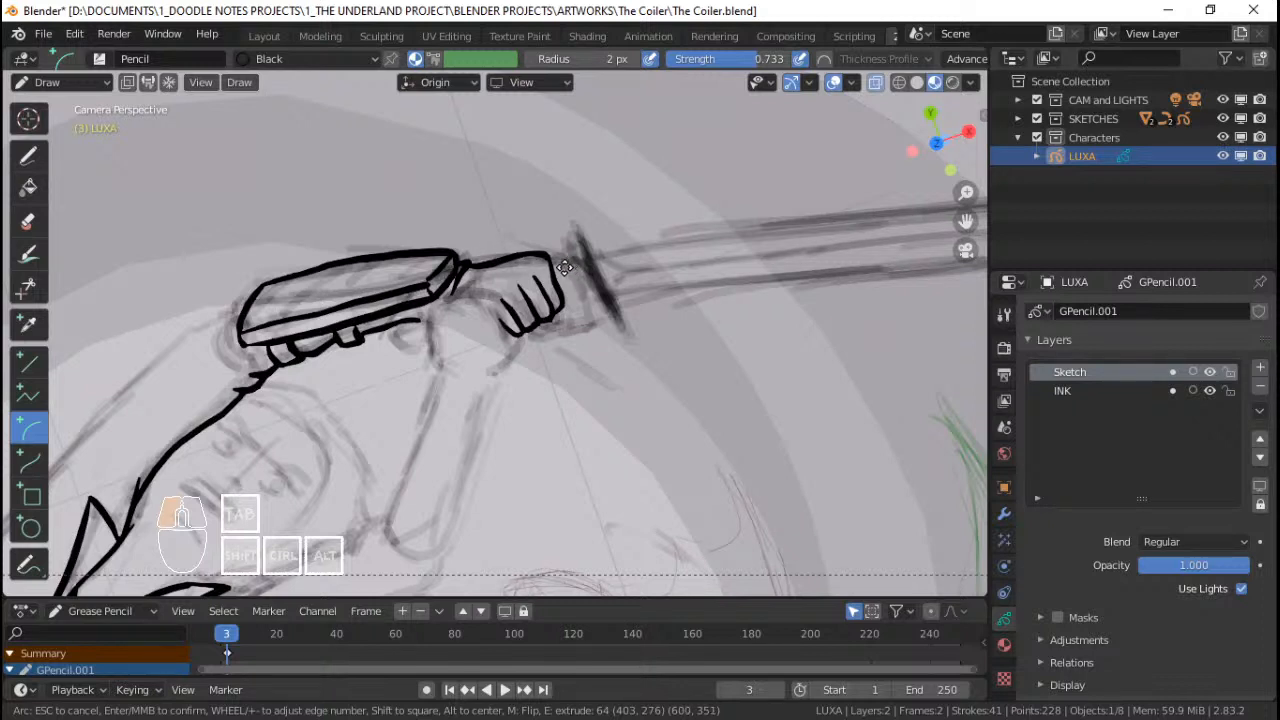
left_click_drag(566, 264, 566, 266)
left_click_drag(434, 241, 456, 300)
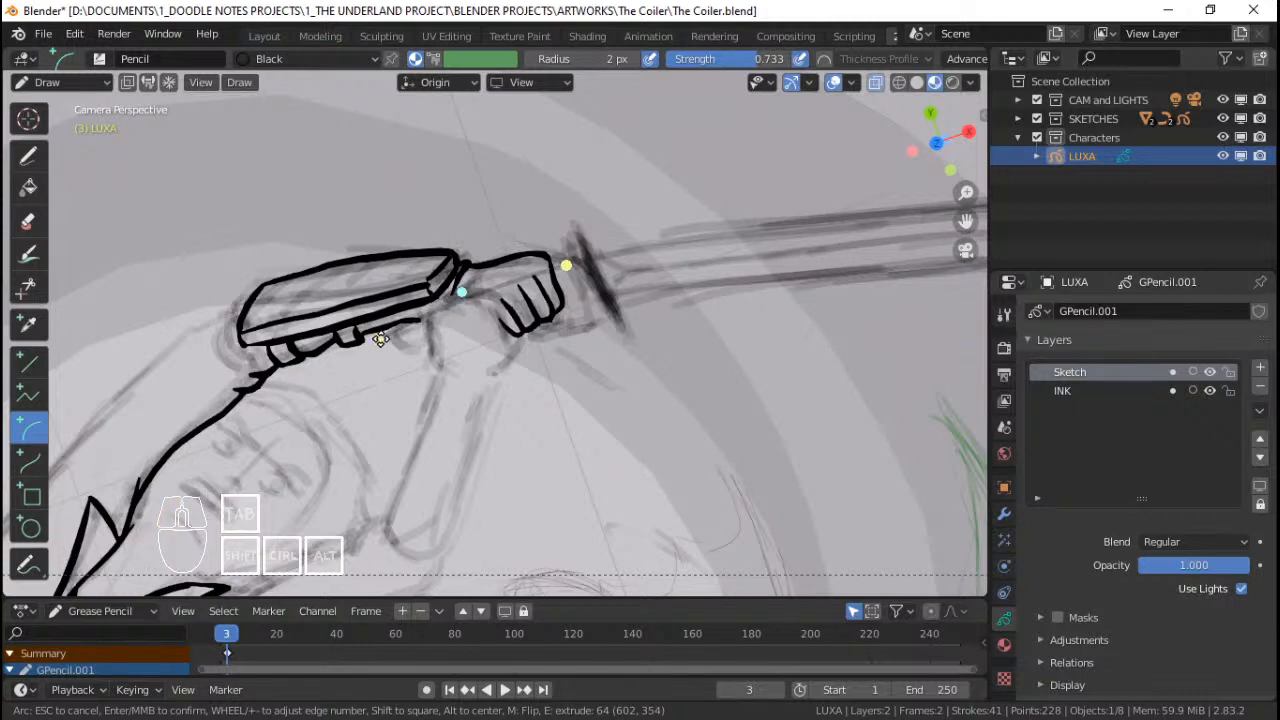
left_click_drag(380, 339, 378, 346)
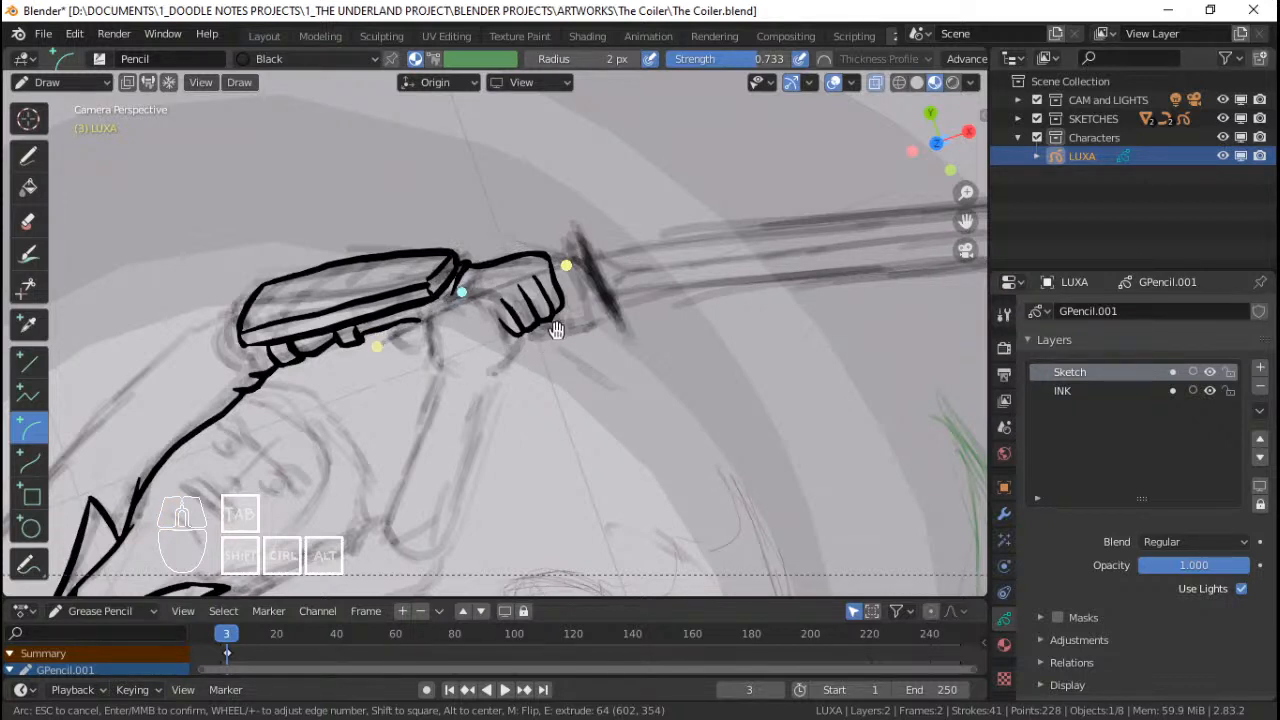
key("Return")
Step: Draw a short curved guide arc below the finger strokes, near the start of the long guide line
scroll(556, 330, "down", 8)
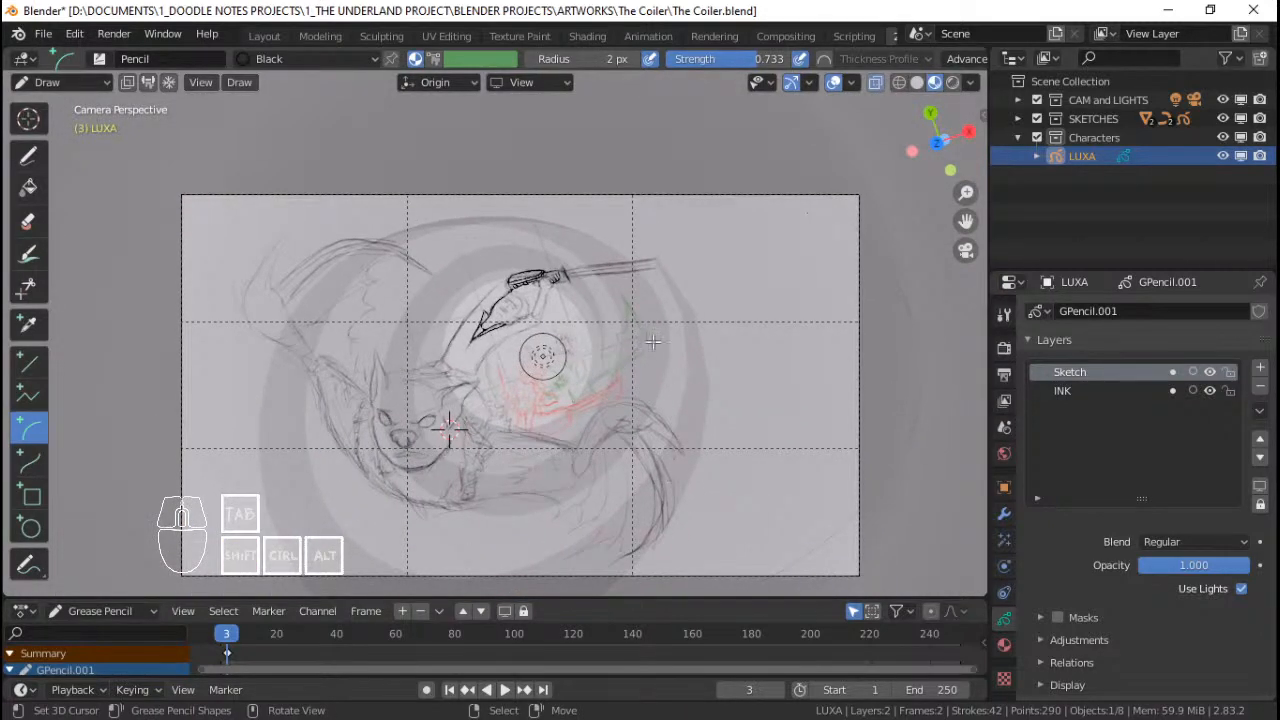
scroll(555, 318, "up", 6)
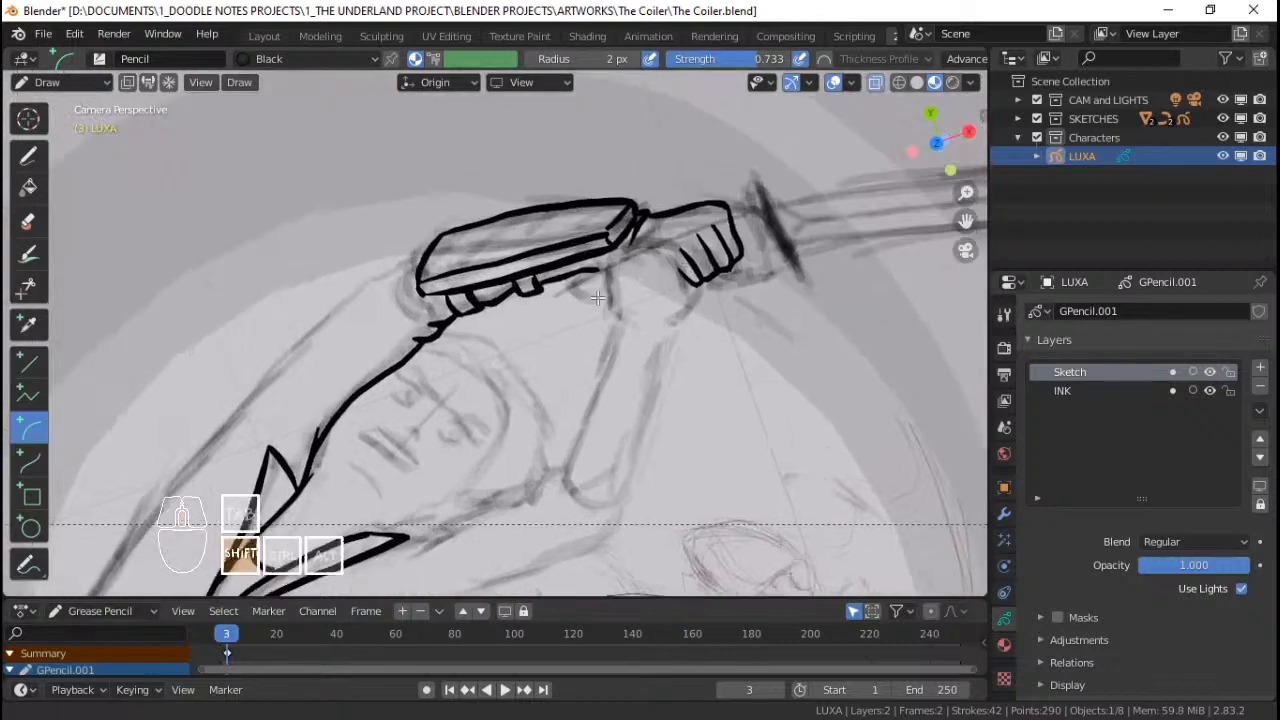
scroll(555, 318, "down", 2)
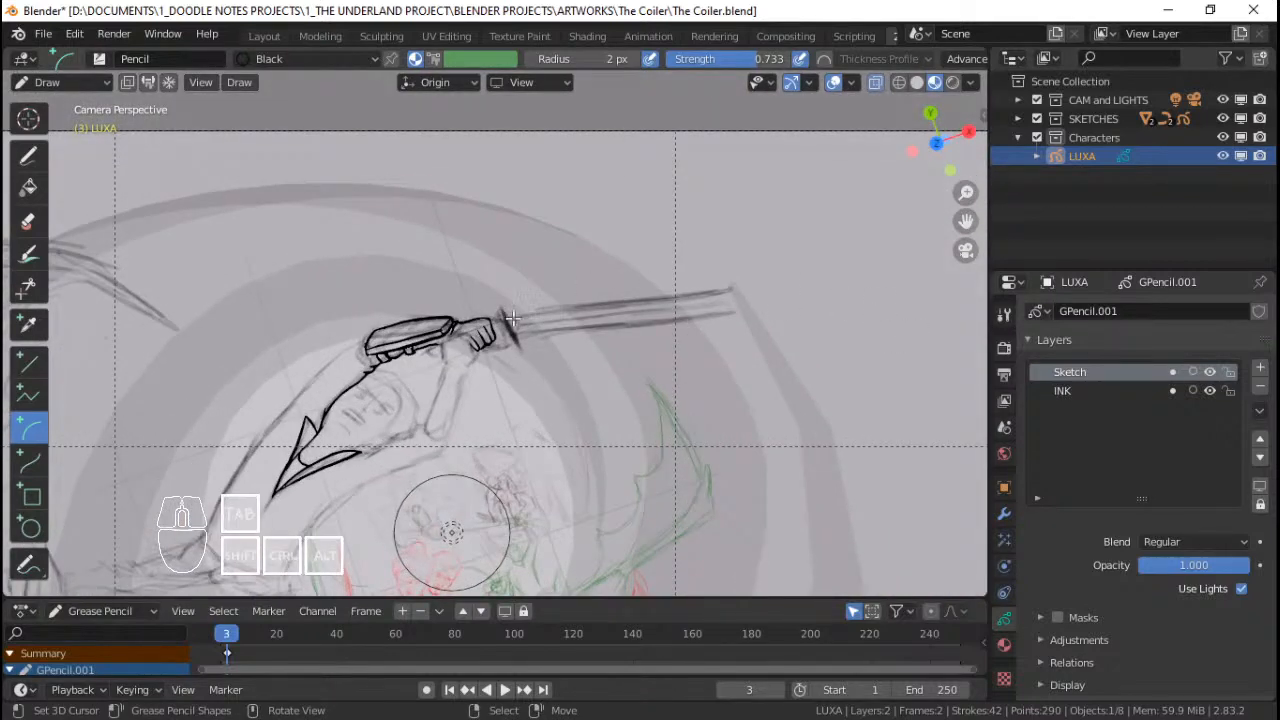
scroll(513, 318, "up", 8)
scroll(480, 330, "down", 2)
middle_click_drag(290, 374, 380, 356, "shift")
scroll(360, 360, "up", 2)
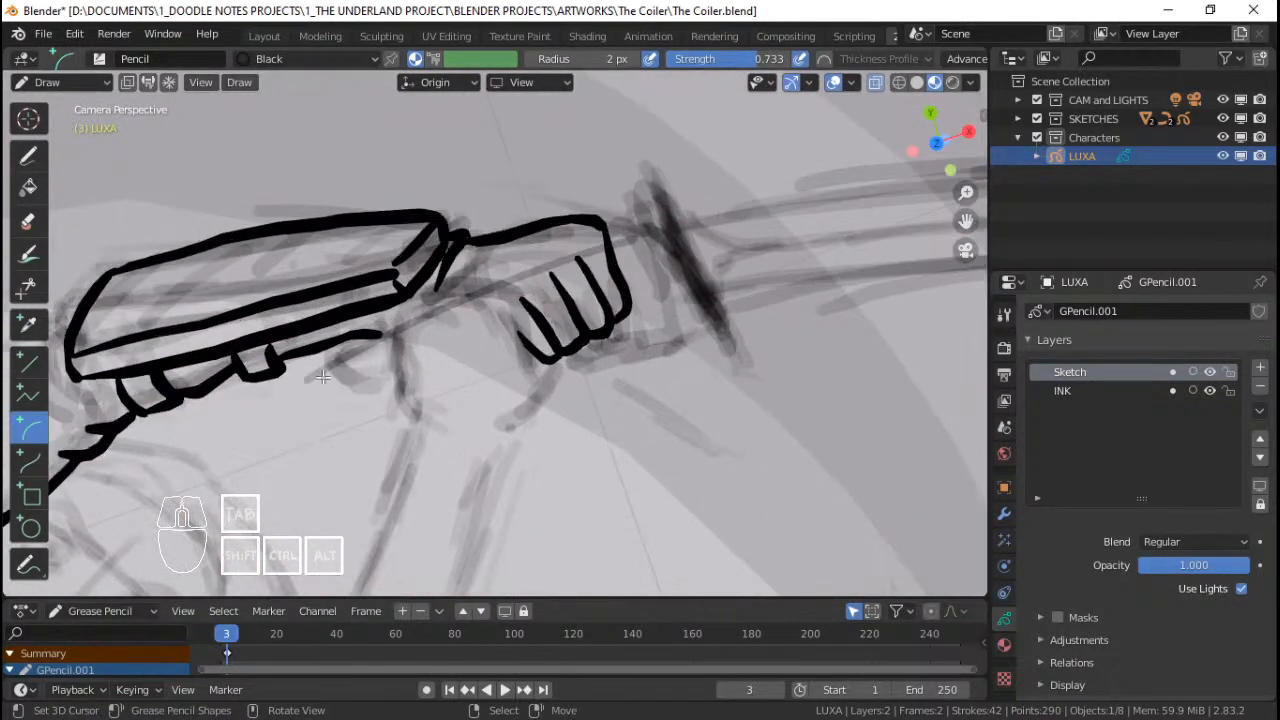
mouse_move(302, 380)
left_mouse_down()
mouse_move(320, 418)
mouse_move(323, 398)
mouse_move(305, 393)
left_mouse_up()
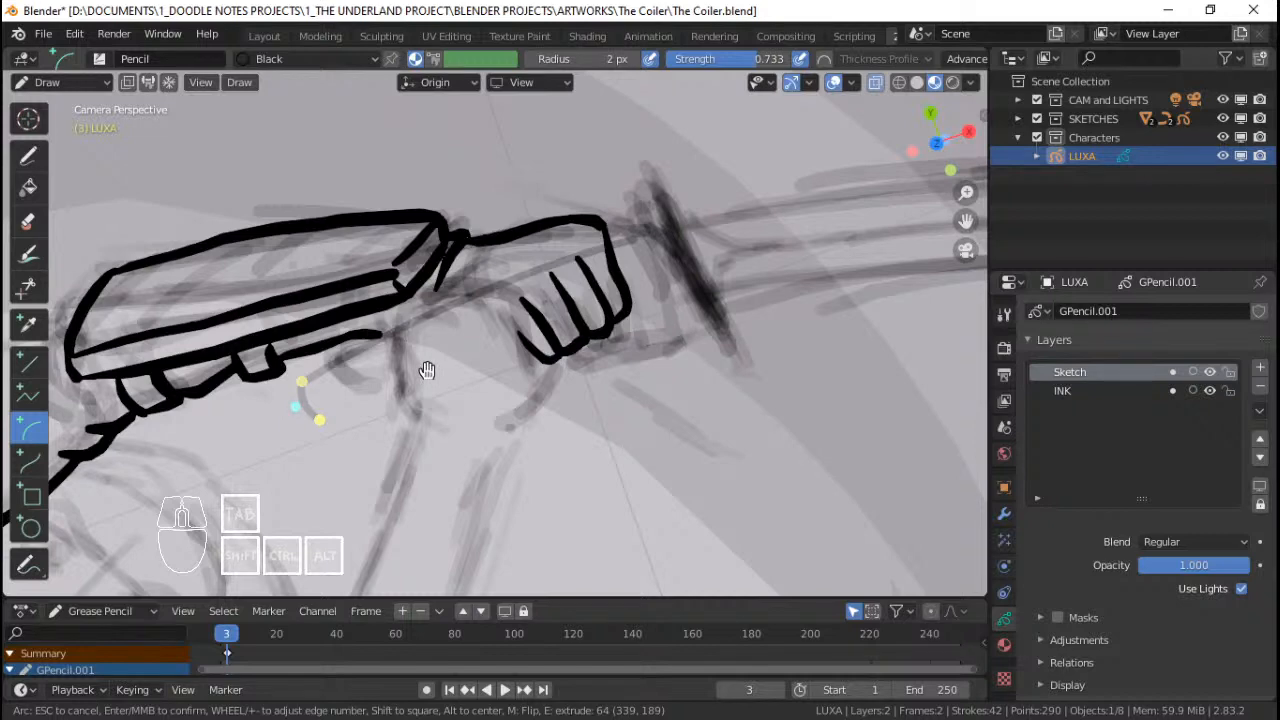
key("Return")
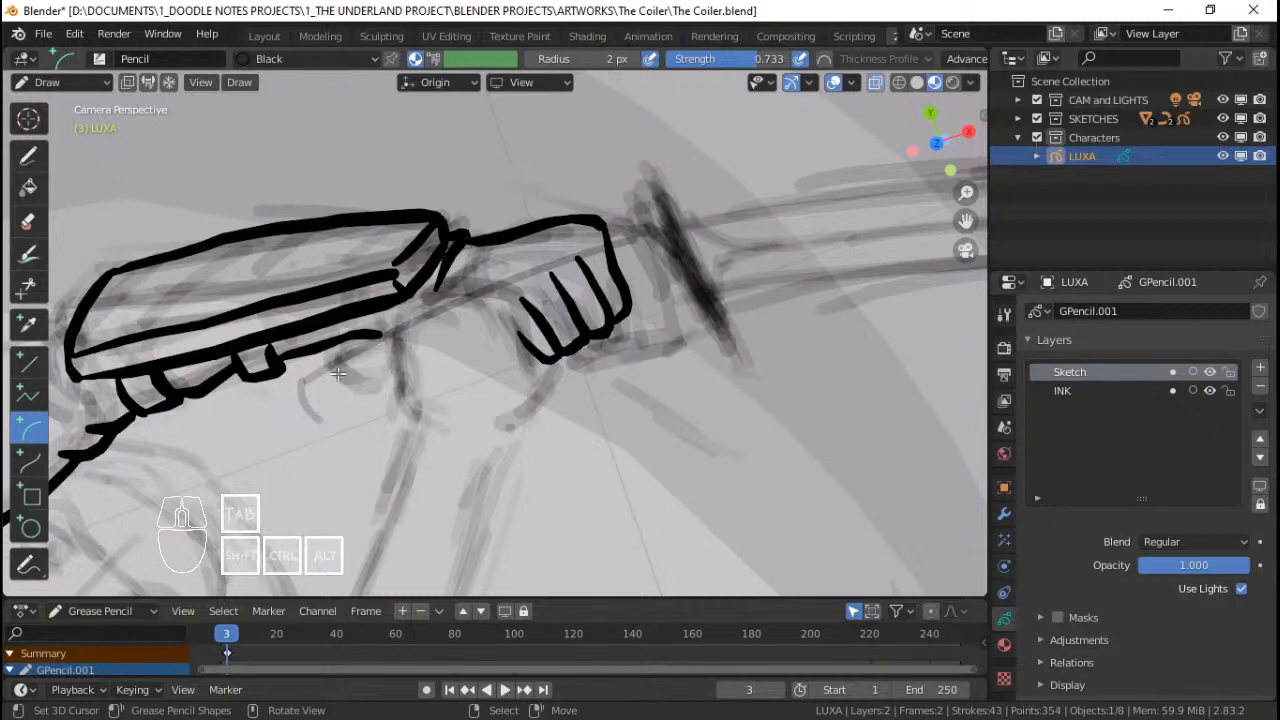
Step: Draw the handle's lower guide arc from the short end curve through the gripping hand, parallel to the upper guide, and save the file
scroll(338, 374, "up", 2)
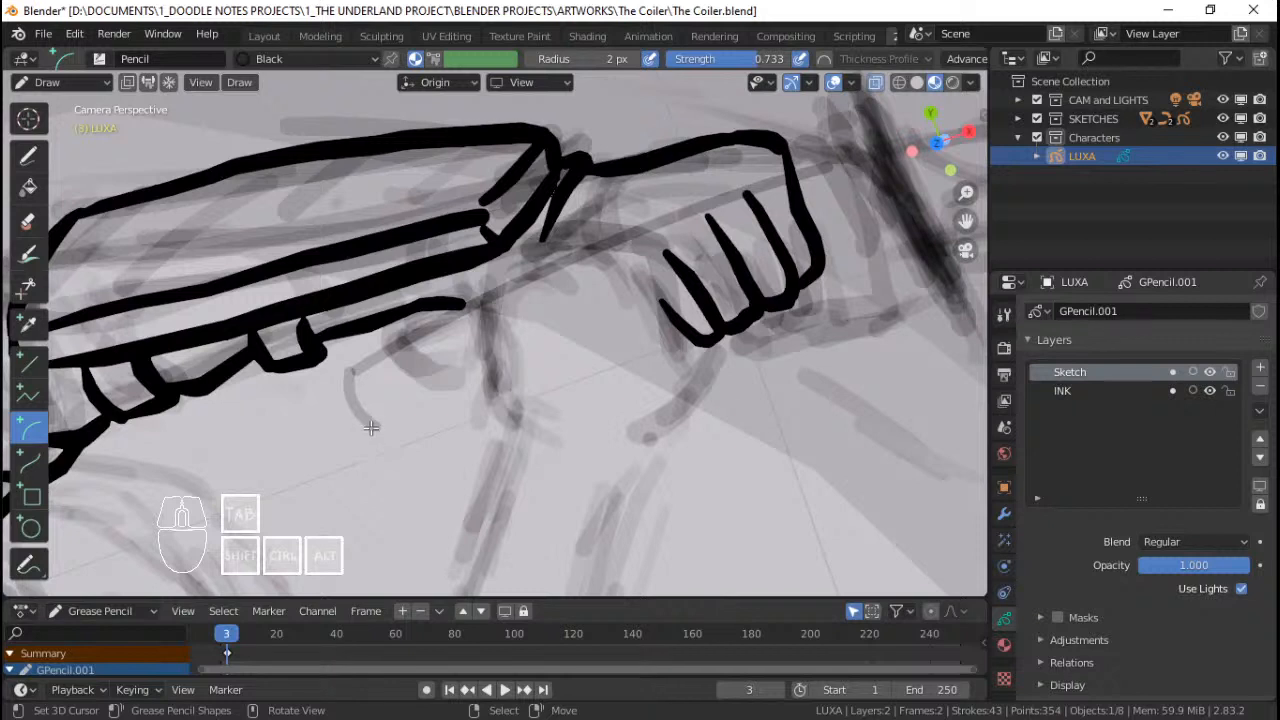
left_click_drag(370, 427, 844, 240)
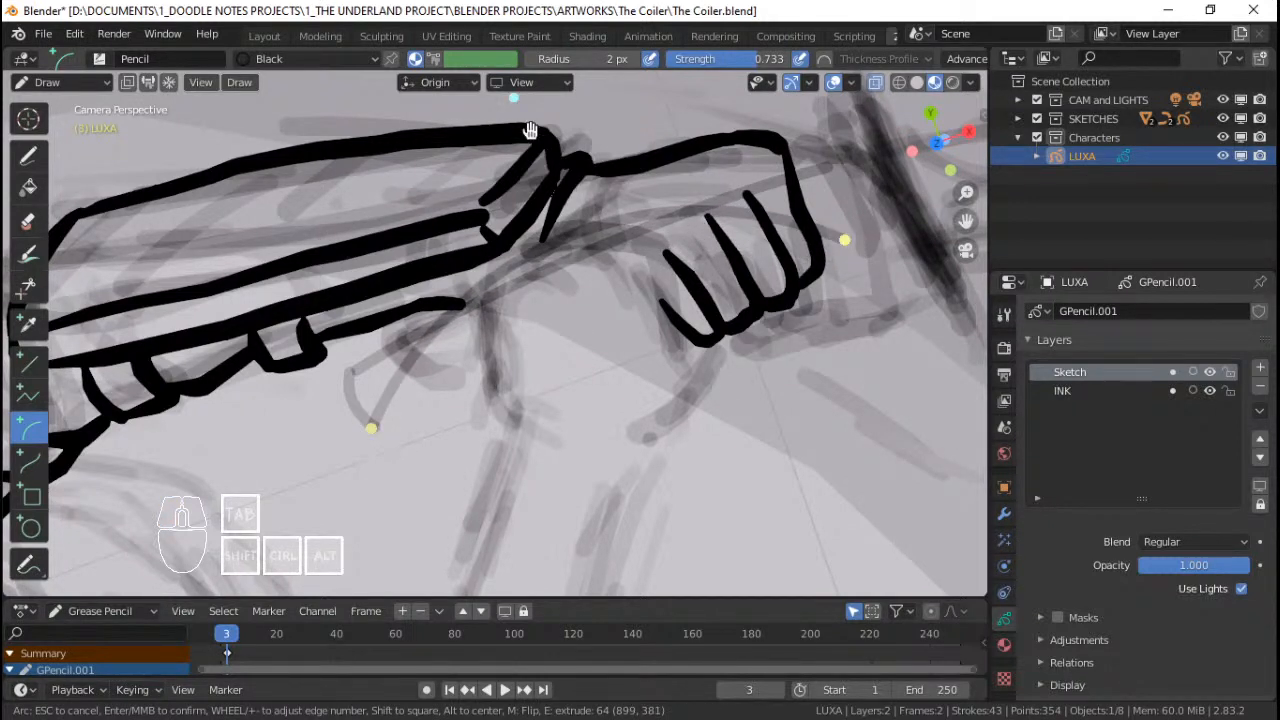
left_click_drag(543, 210, 594, 318)
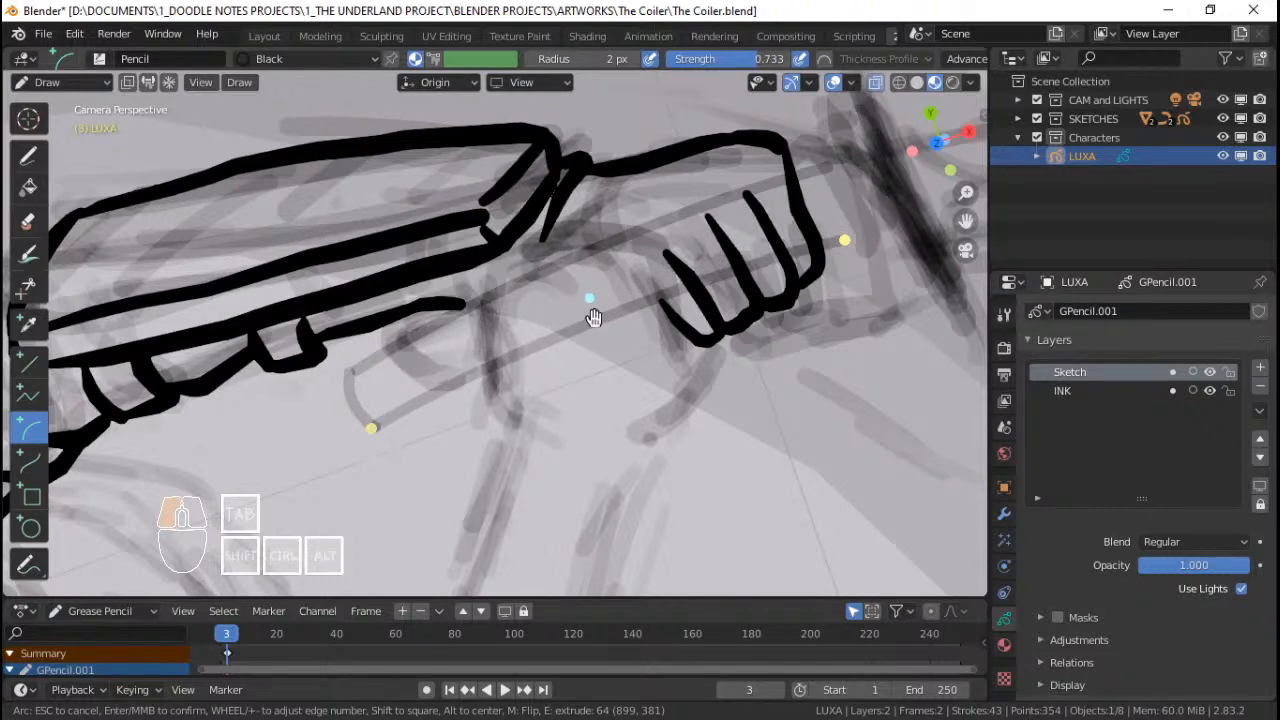
middle_click(787, 302)
scroll(787, 302, "down", 3)
mouse_move(746, 272)
middle_mouse_down("shift")
mouse_move(694, 331)
mouse_move(716, 332)
mouse_move(708, 284)
mouse_move(610, 284)
middle_mouse_up("shift")
scroll(694, 331, "up", 3)
scroll(782, 330, "up", 2)
key("ctrl+s")
scroll(605, 284, "down", 6)
scroll(572, 310, "up", 3)
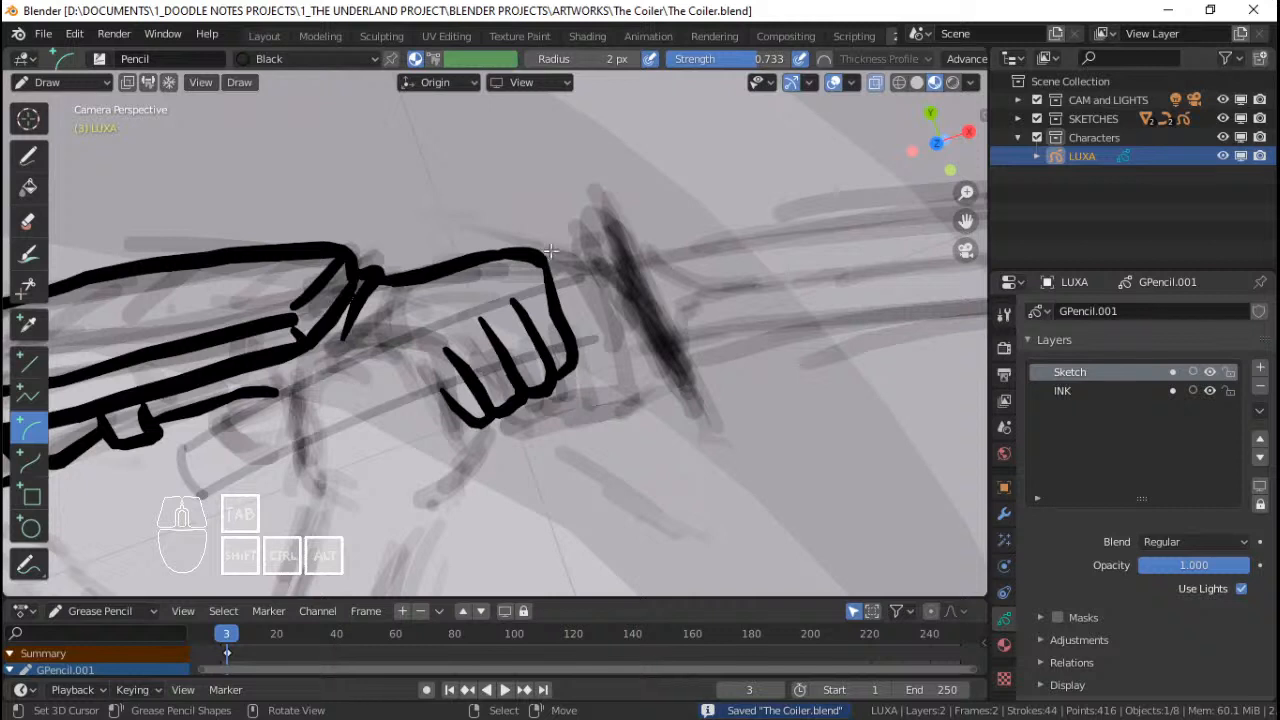
Step: Draw a slightly bowed guide arc across the weapon just beyond the knuckles, extending above and below the handle guides
mouse_move(550, 250)
left_mouse_down()
mouse_move(590, 340)
mouse_move(588, 386)
left_mouse_up()
left_click_drag(620, 312, 584, 319)
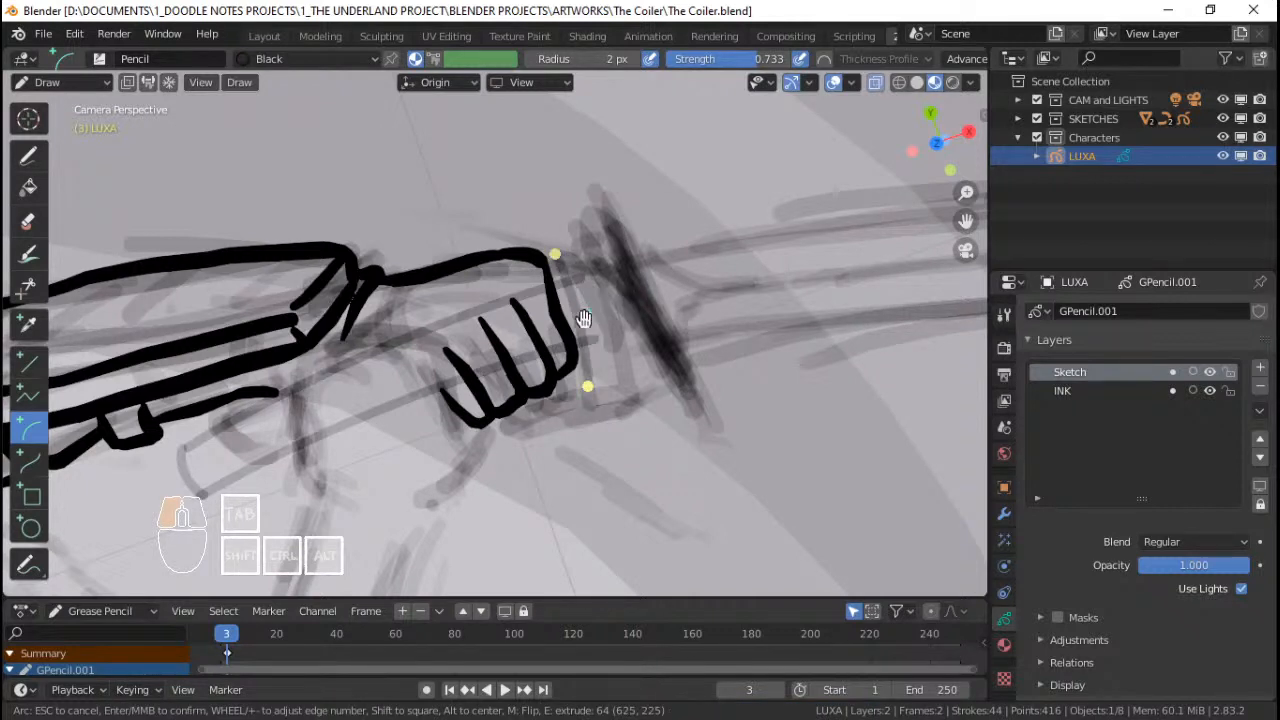
left_click_drag(556, 252, 536, 218)
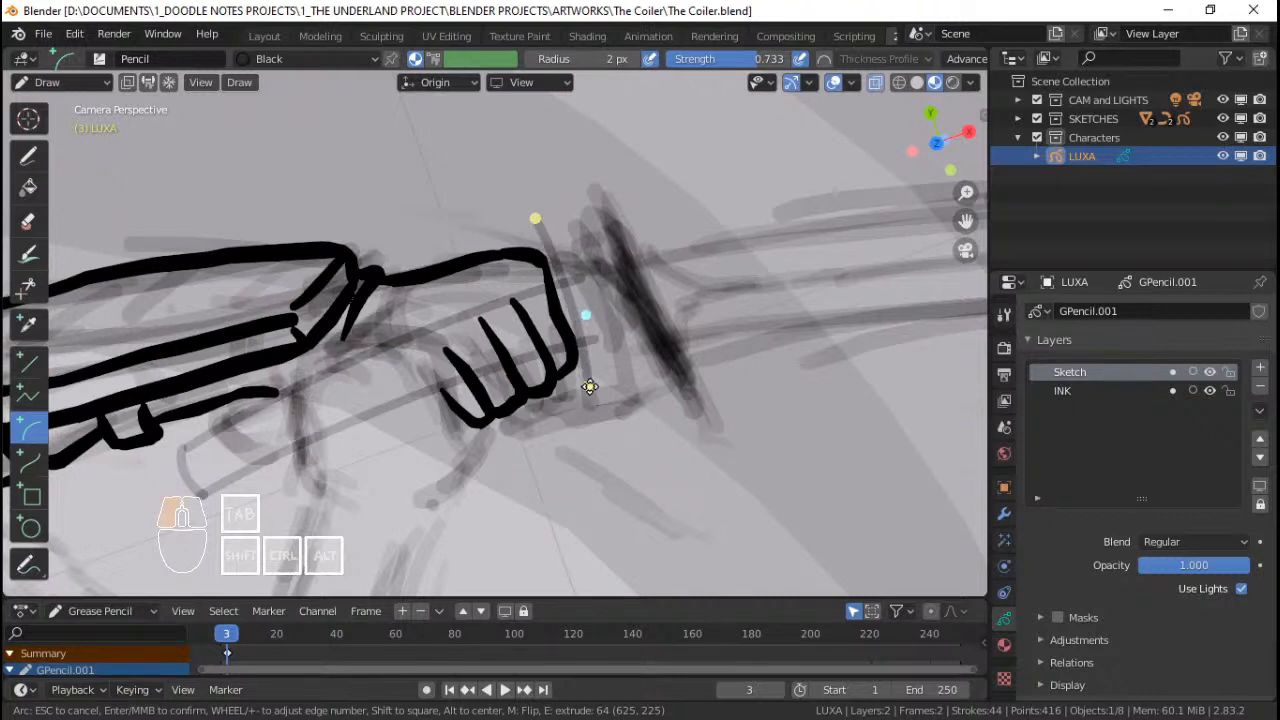
left_click_drag(590, 387, 598, 405)
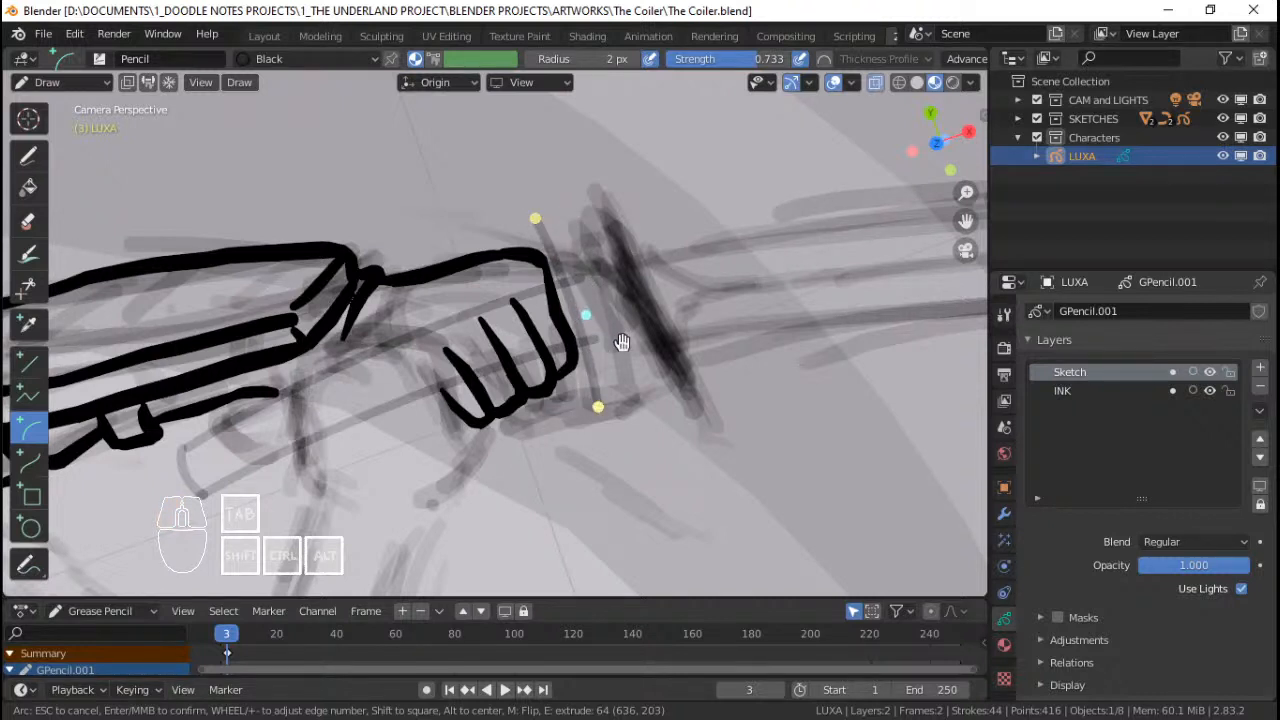
key("Return")
scroll(601, 272, "down", 3)
scroll(594, 286, "up", 1)
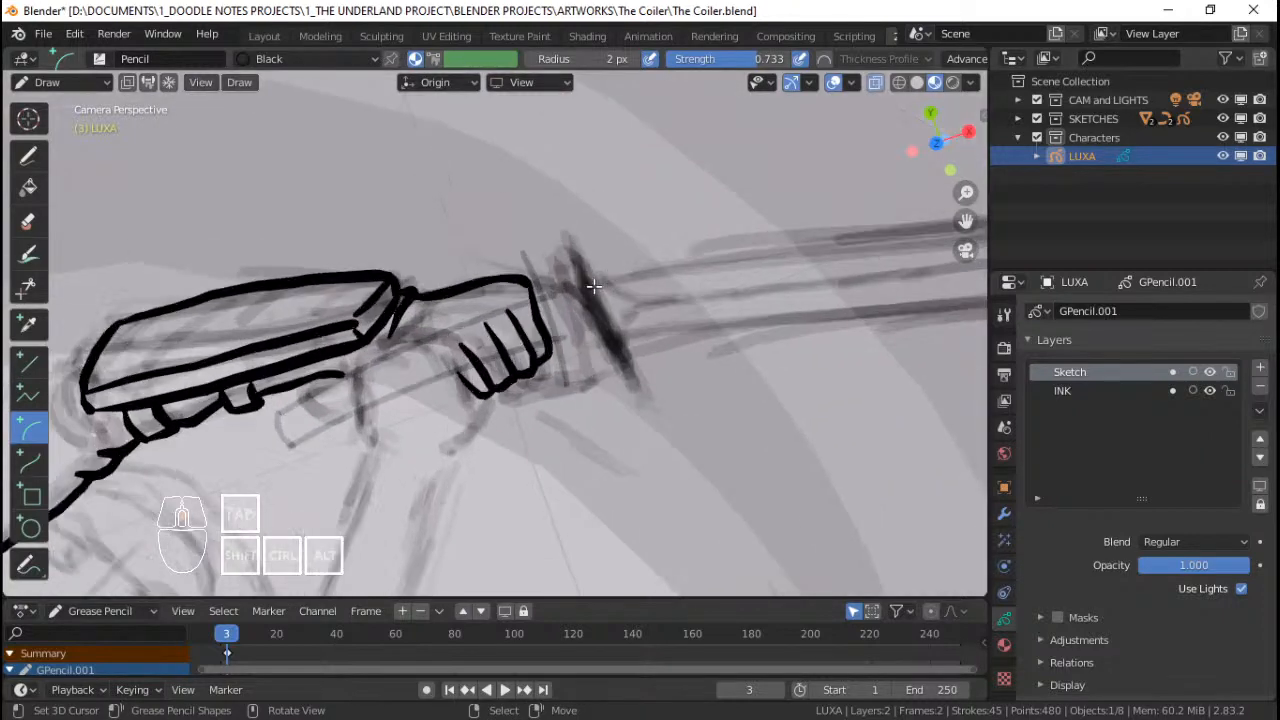
Step: Draw a second crossguard guide arc beside the first one, between it and the dark sketched crossguard
scroll(594, 286, "down", 2)
mouse_move(594, 286)
middle_mouse_down("shift")
mouse_move(550, 250)
mouse_move(535, 286)
mouse_move(573, 332)
middle_mouse_up("shift")
scroll(543, 266, "up", 4)
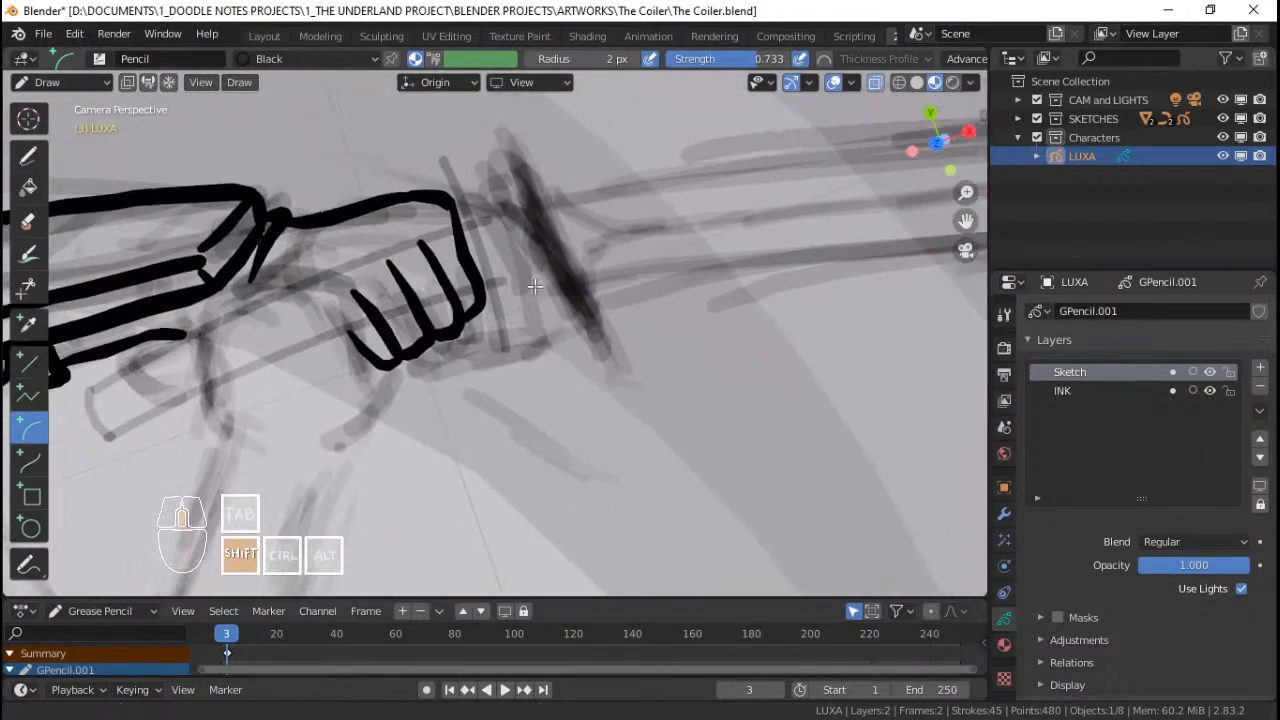
scroll(506, 224, "up", 3)
mouse_move(494, 177)
left_mouse_down()
mouse_move(472, 177)
mouse_move(545, 268)
mouse_move(593, 455)
left_mouse_up()
key("Escape")
left_click_drag(639, 263, 573, 290)
middle_click(574, 290)
scroll(574, 290, "down", 6)
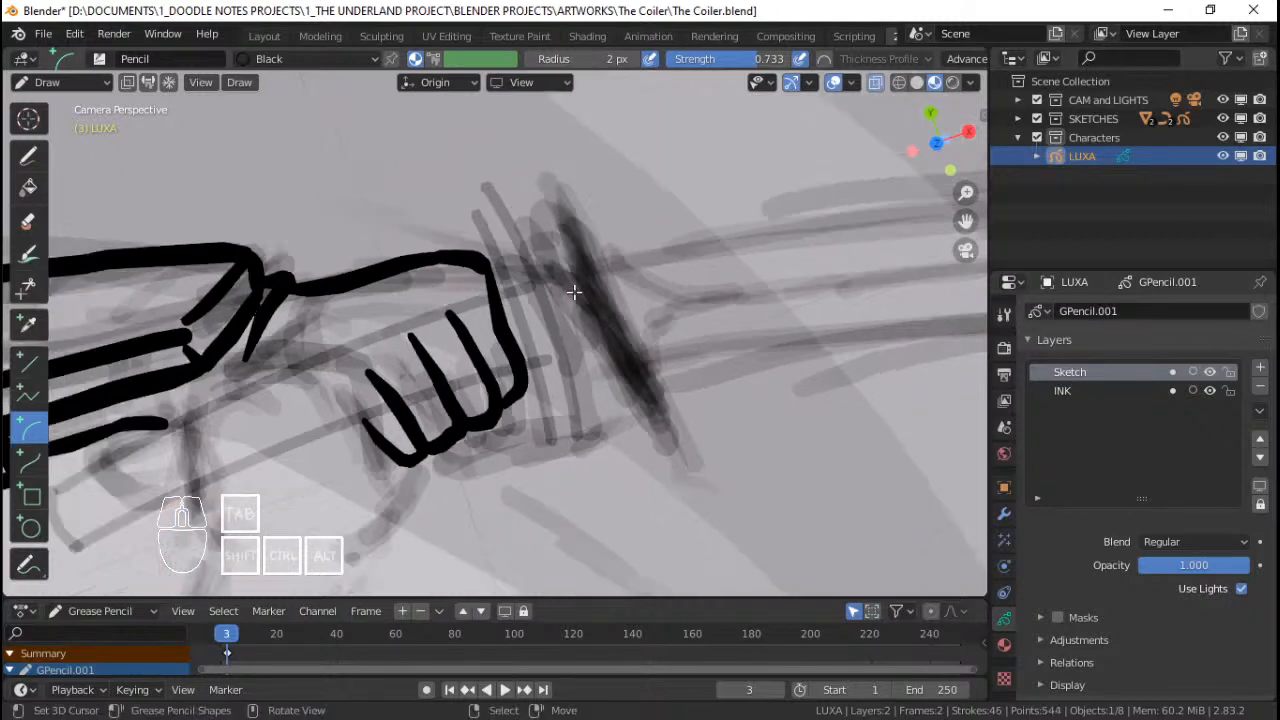
middle_click_drag(594, 311, 489, 320, "shift")
scroll(489, 320, "up", 1)
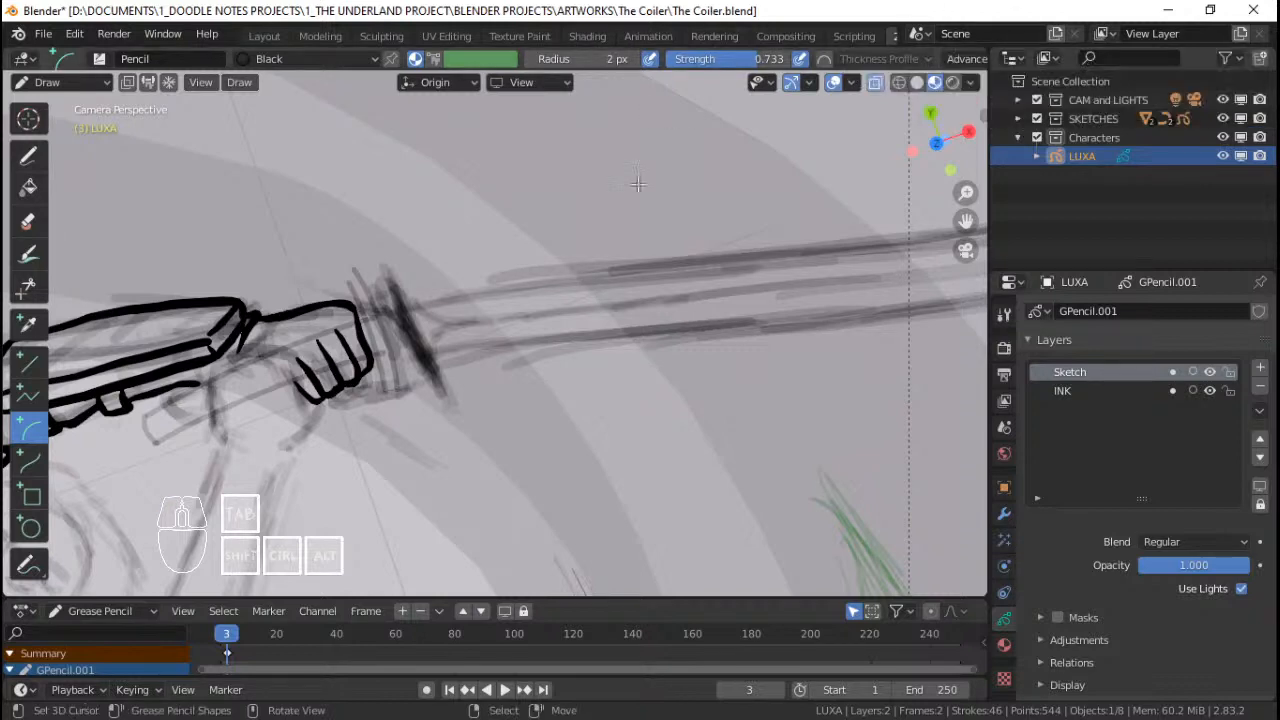
scroll(536, 342, "down", 1)
middle_click_drag(536, 342, 643, 319, "shift")
scroll(545, 325, "up", 6)
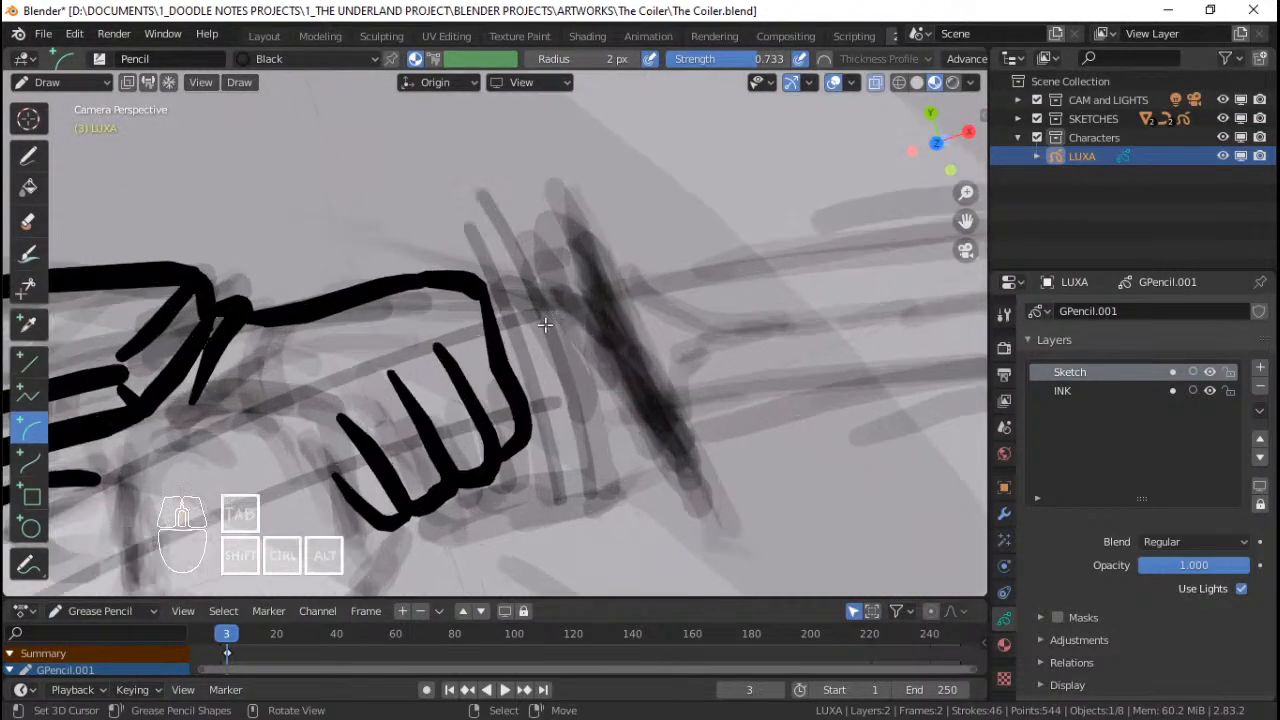
scroll(535, 333, "down", 5)
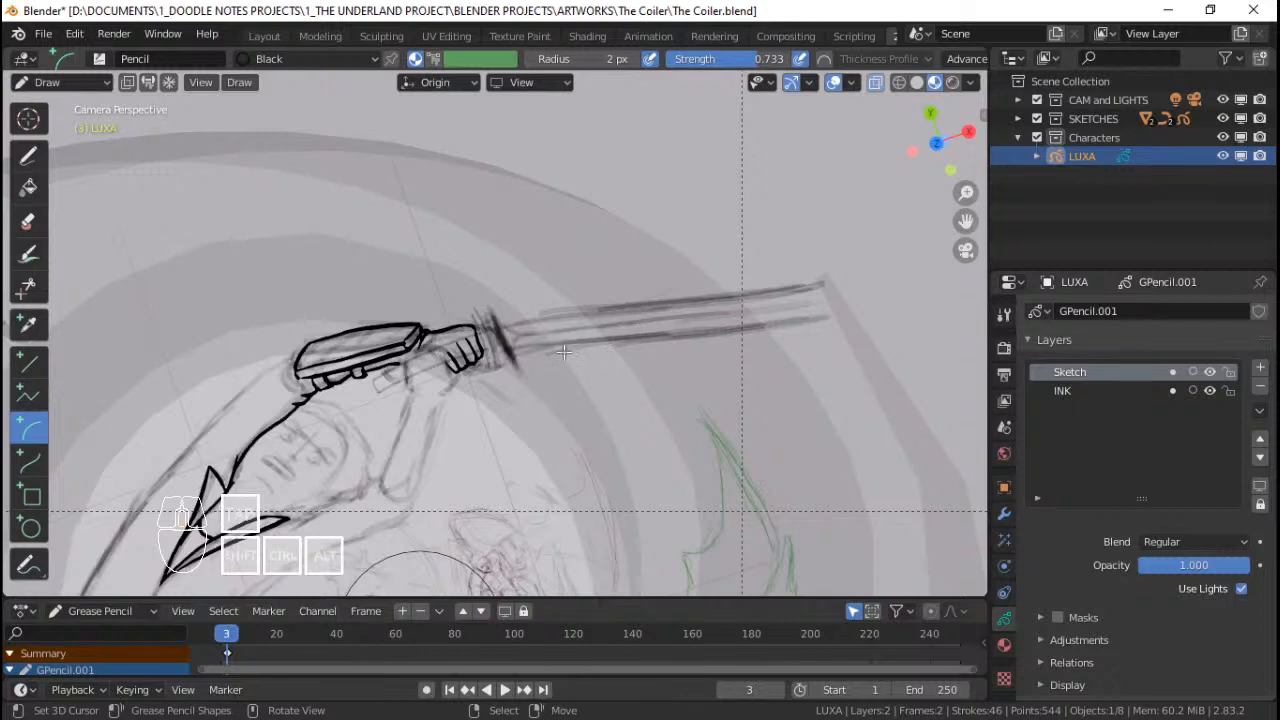
scroll(564, 352, "up", 5)
middle_click_drag(480, 320, 399, 326, "shift")
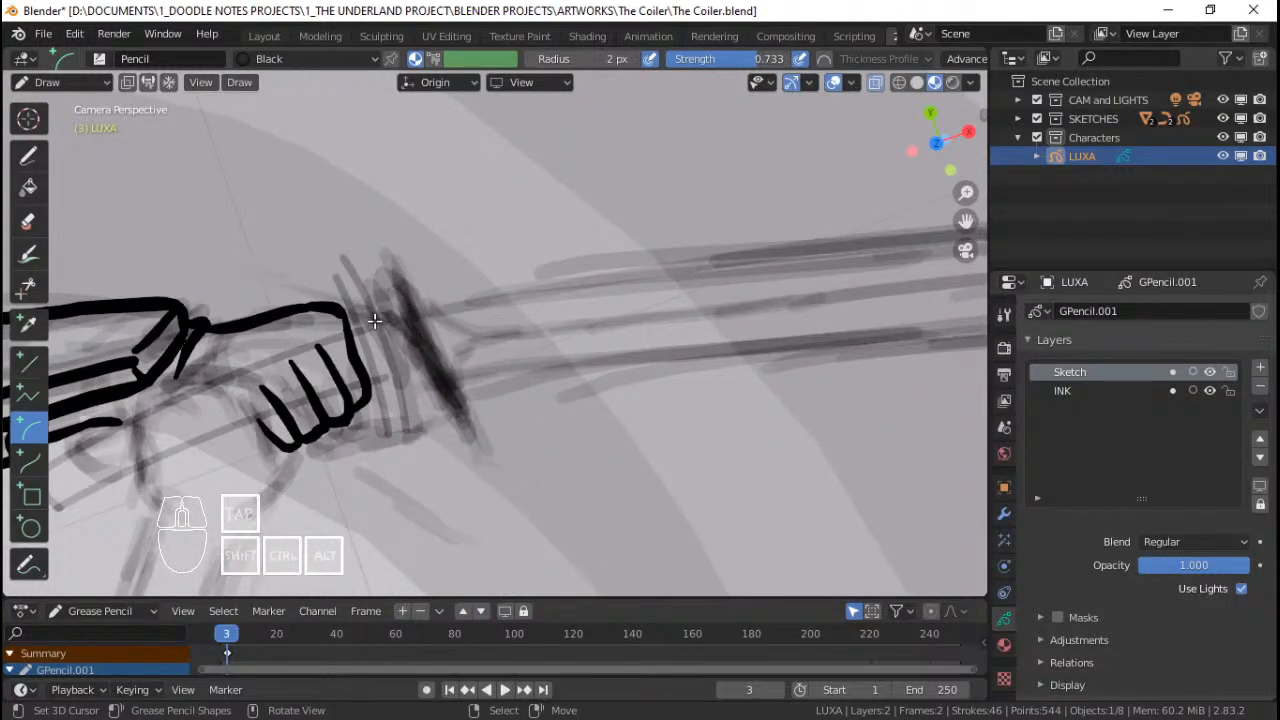
left_click_drag(404, 316, 788, 243)
key("Escape")
Step: Draw a long shallow guide arc for the blade's upper edge from the crossguard to just above the sketched tip
scroll(640, 300, "down", 2)
middle_click_drag(585, 315, 552, 319, "shift")
scroll(552, 319, "down", 4)
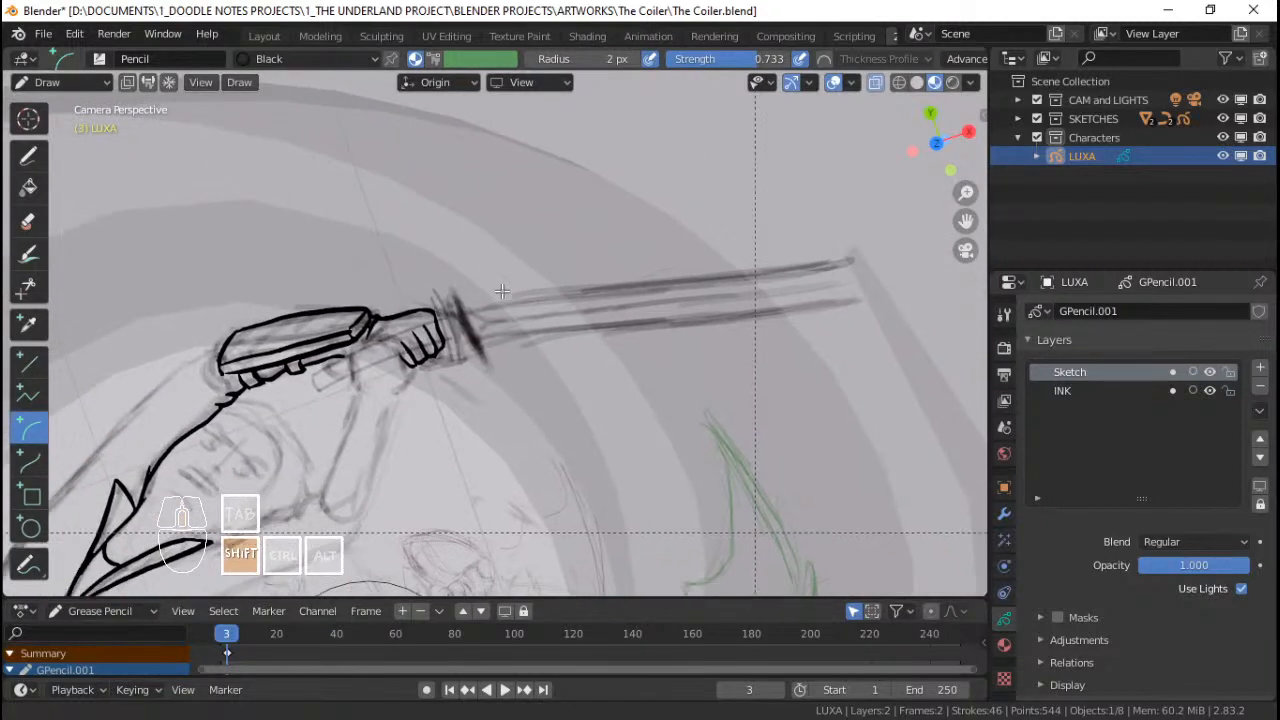
scroll(463, 329, "up", 2)
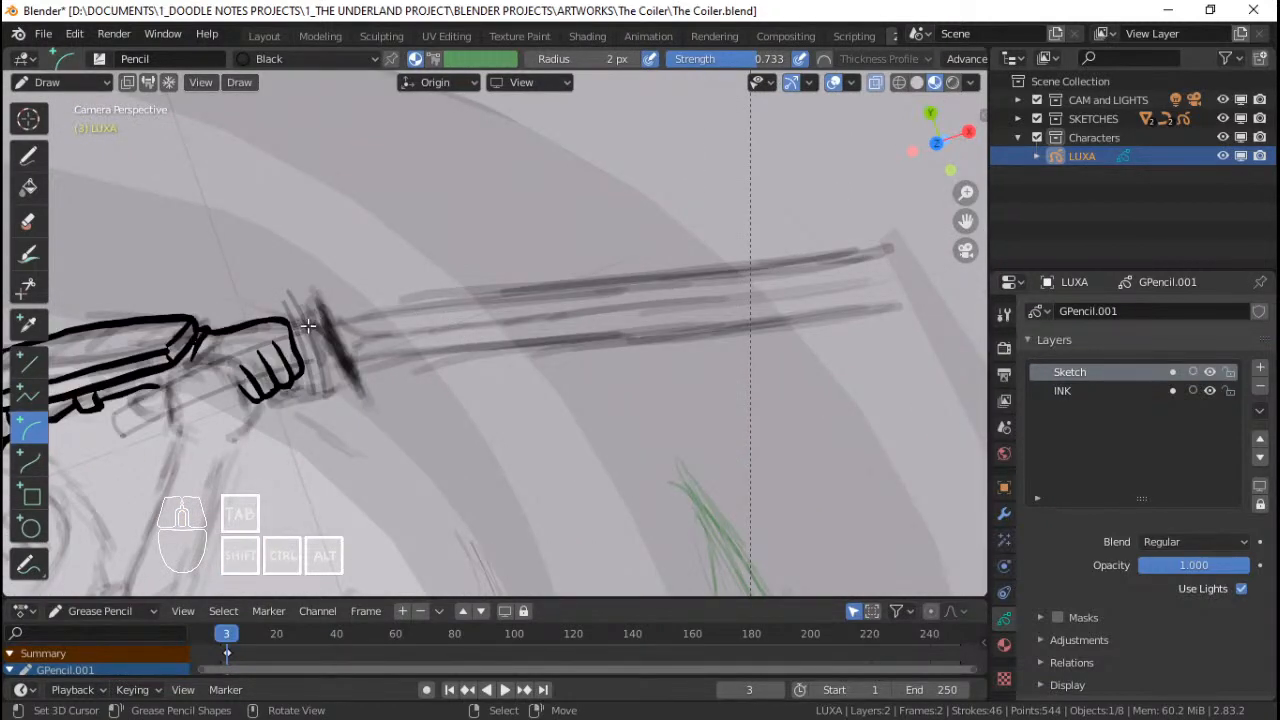
left_click_drag(309, 326, 893, 241)
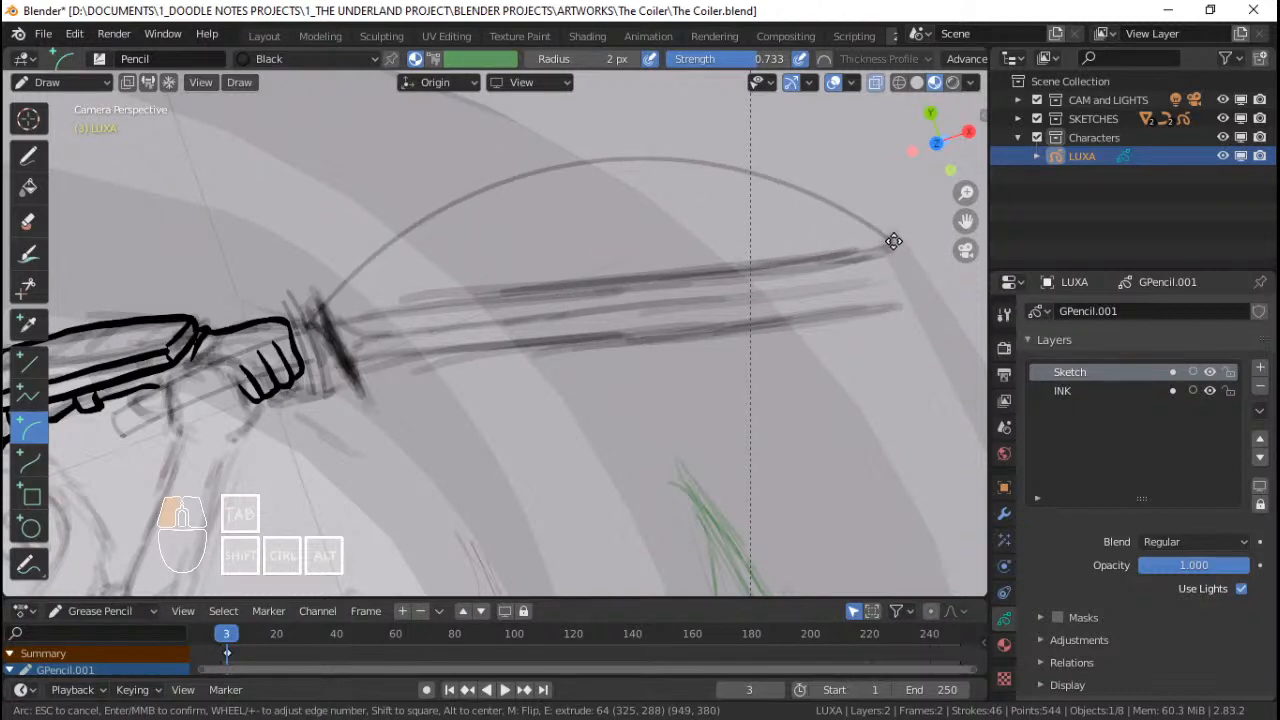
mouse_move(587, 168)
left_mouse_down()
mouse_move(615, 388)
mouse_move(612, 352)
mouse_move(618, 365)
mouse_move(595, 372)
left_mouse_up()
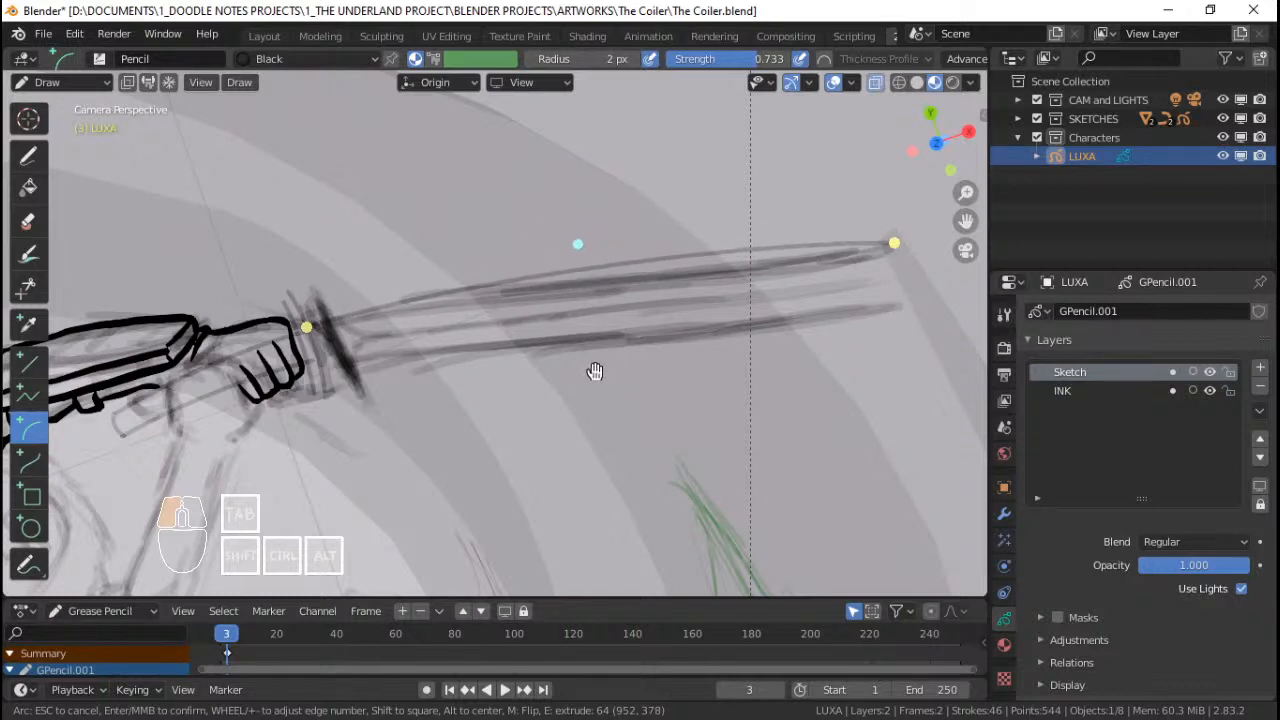
left_click_drag(896, 241, 894, 232)
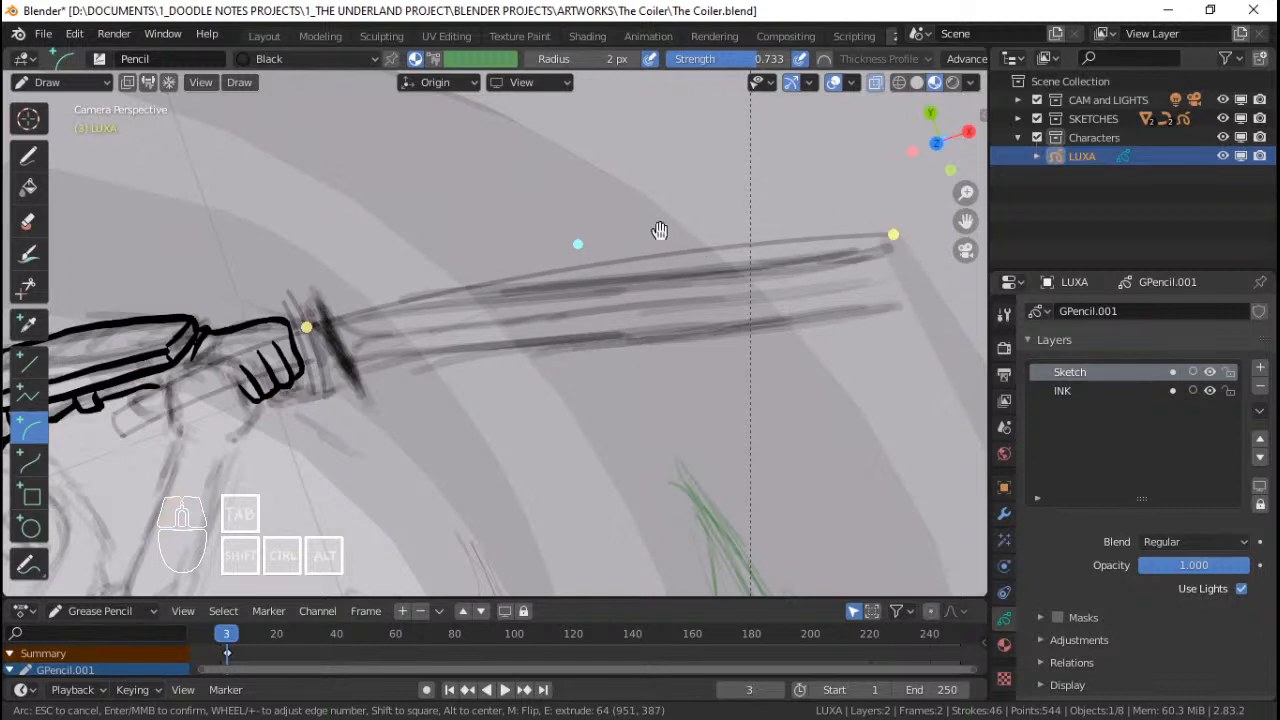
key("Return")
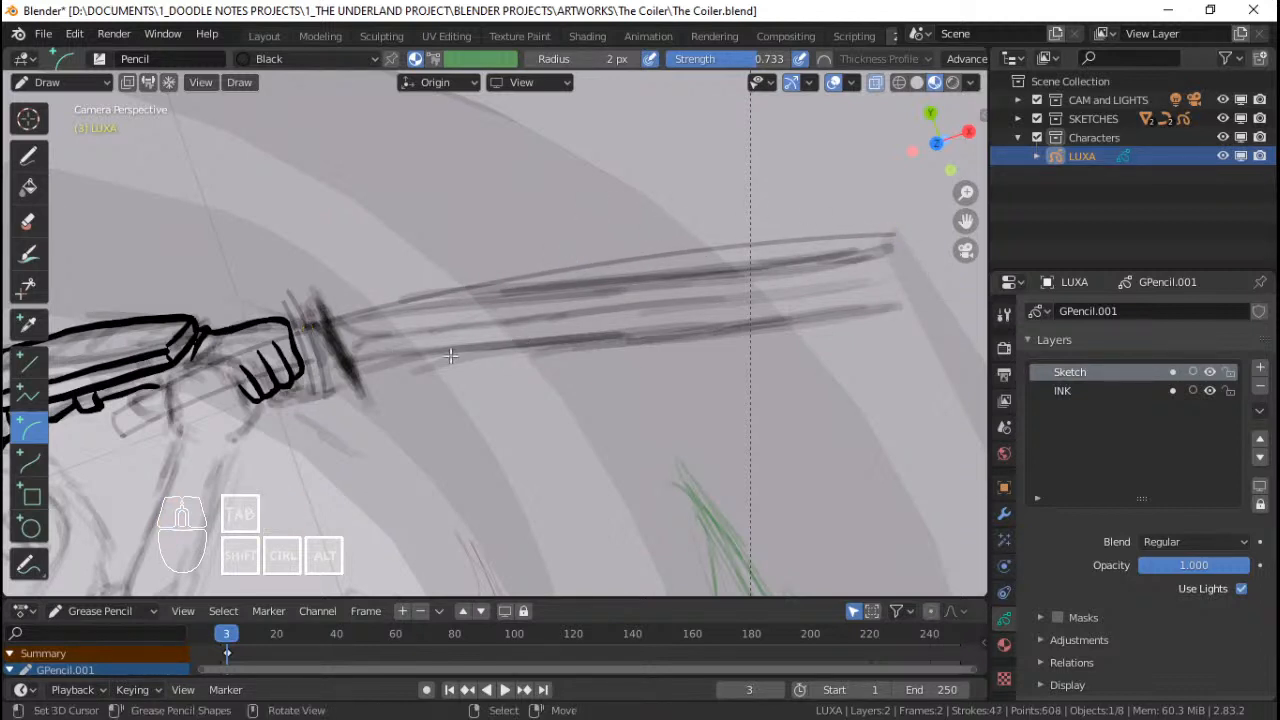
Step: Draw a matching shallow guide arc for the blade's lower edge from the crossguard to slightly past the sketched tip
mouse_move(317, 361)
left_mouse_down()
mouse_move(829, 297)
mouse_move(912, 272)
left_mouse_up()
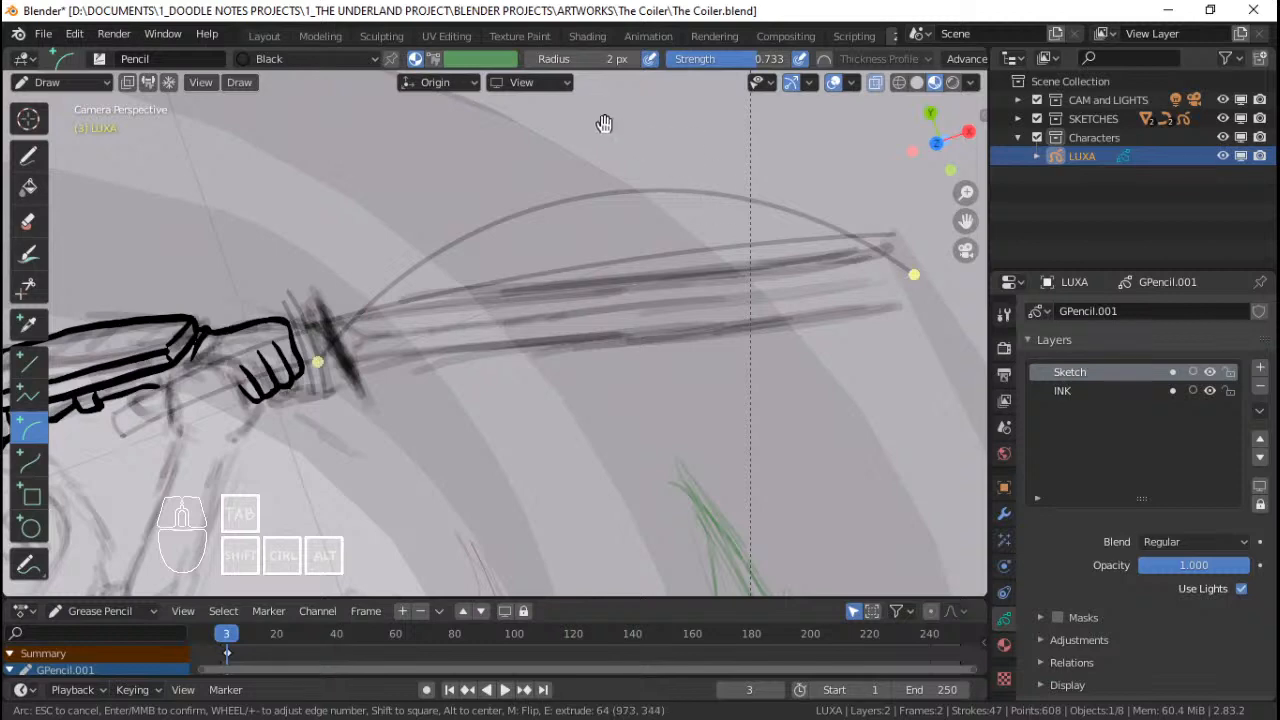
mouse_move(588, 143)
left_mouse_down()
mouse_move(639, 399)
mouse_move(643, 374)
left_mouse_up()
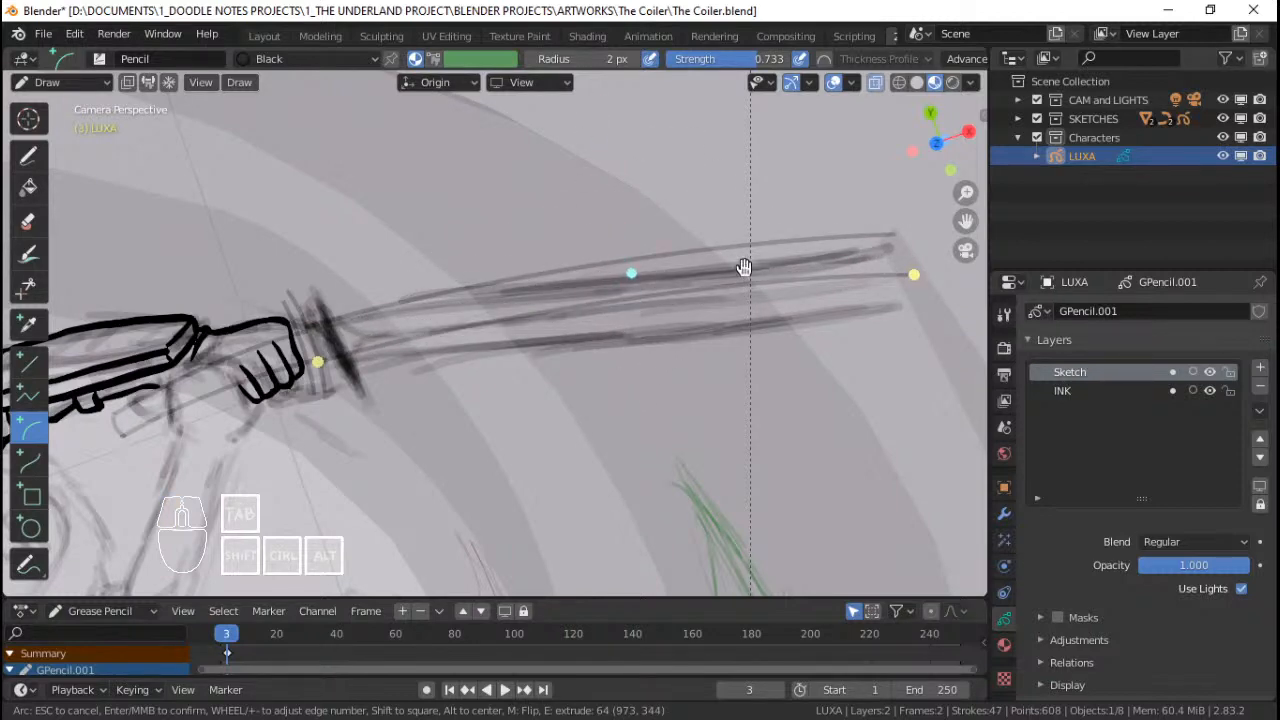
middle_click(712, 261)
scroll(680, 262, "down", 3)
middle_click_drag(618, 314, 732, 292, "shift")
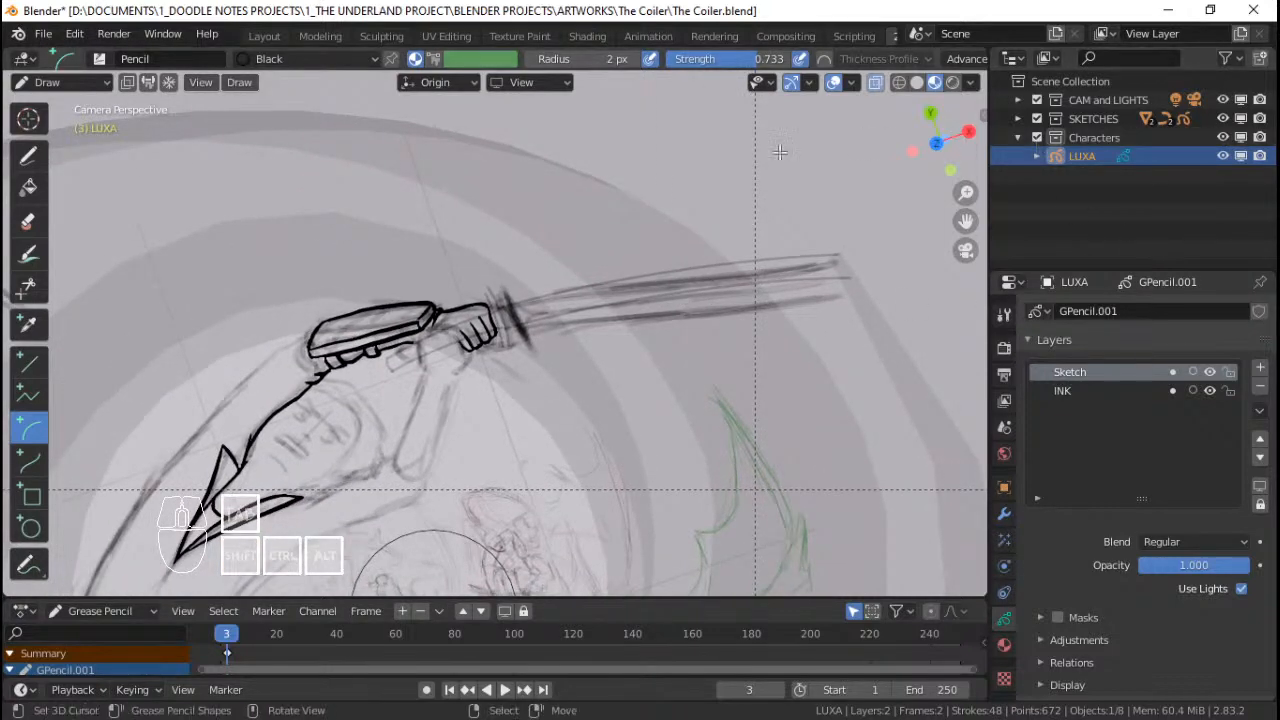
Step: Leave Draw mode on LUXA, select the GPencil object in the SKETCHES collection and enter Draw mode on it
key("ctrl+Tab")
left_click(486, 209)
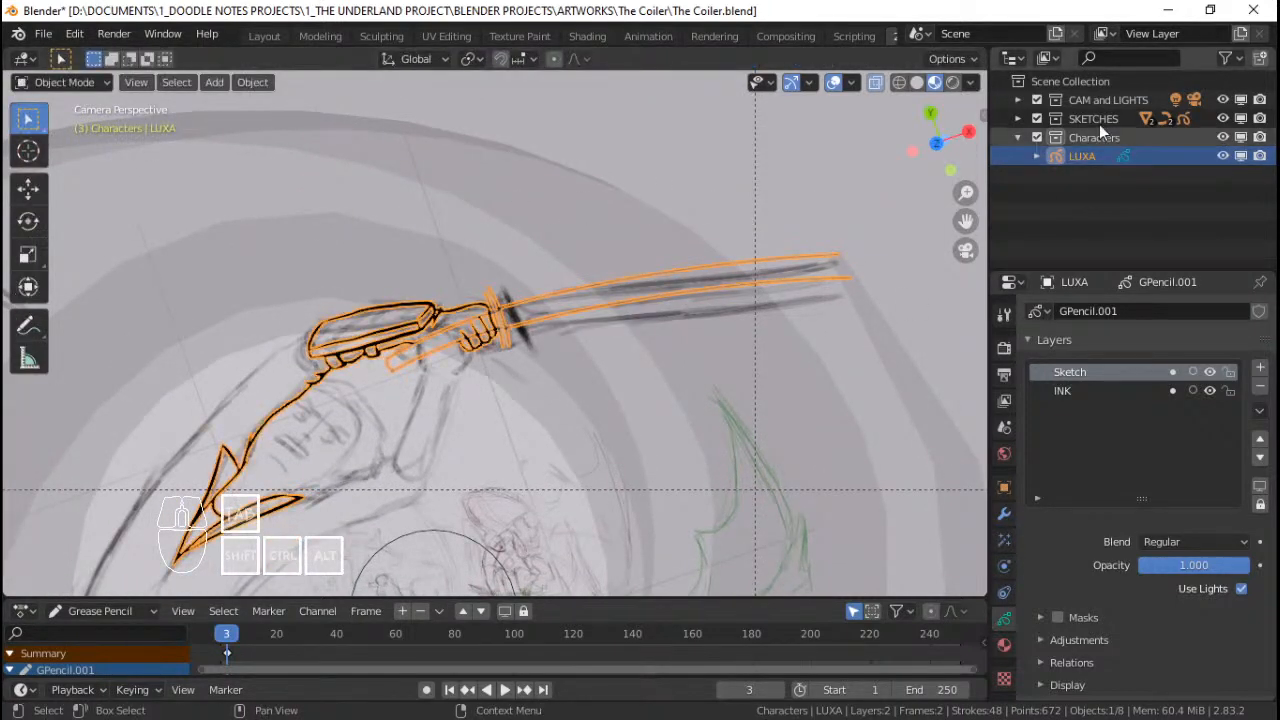
left_click(1019, 118)
left_click(1086, 193)
key("ctrl+Tab")
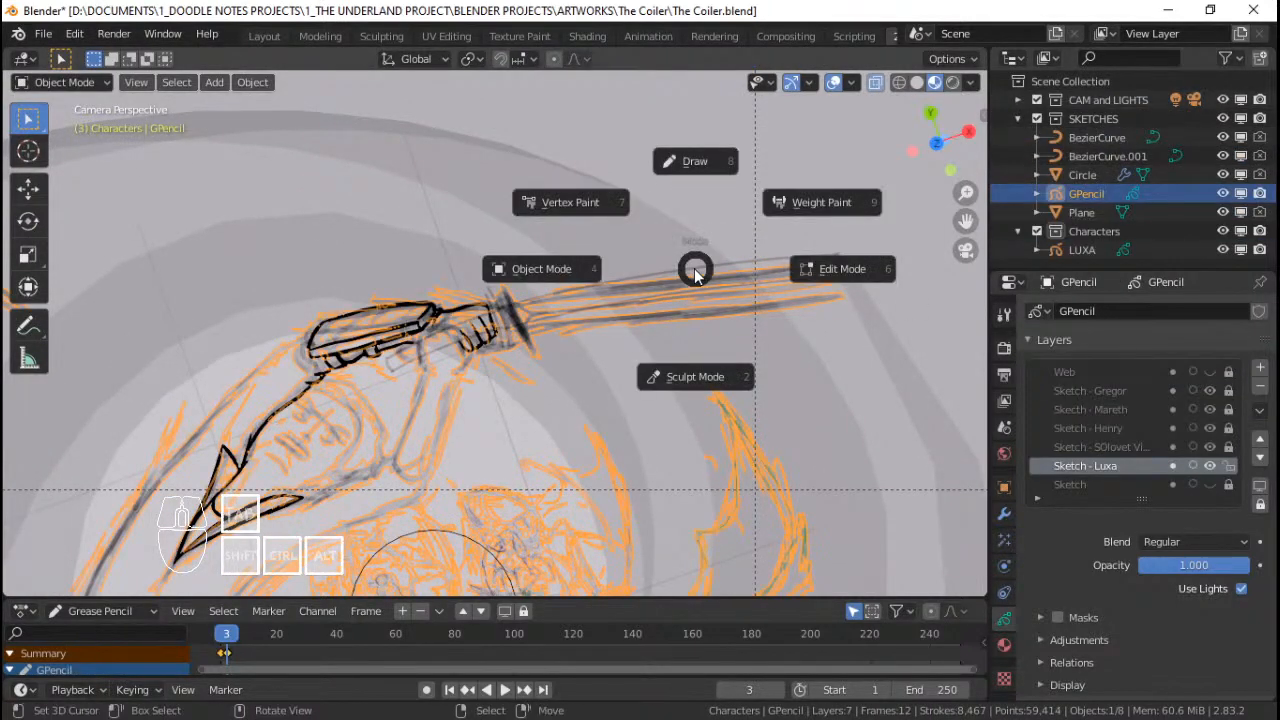
key("Escape")
key("ctrl+Tab")
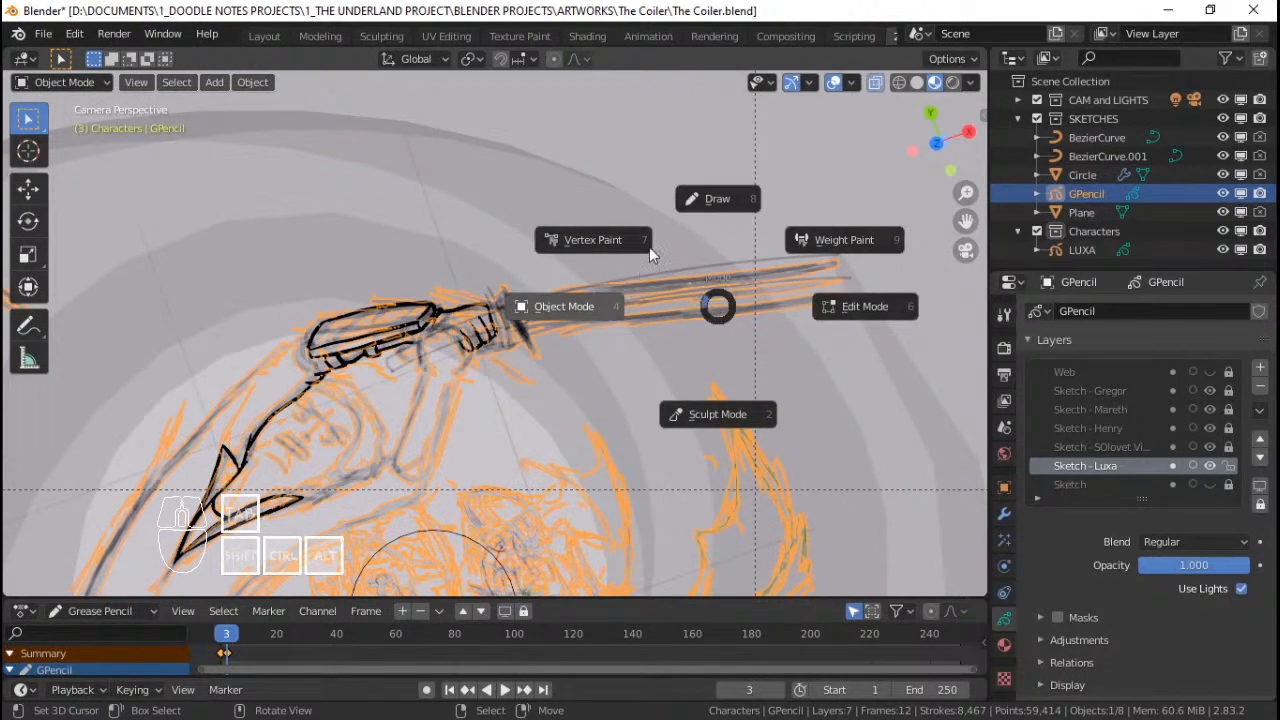
left_click(716, 199)
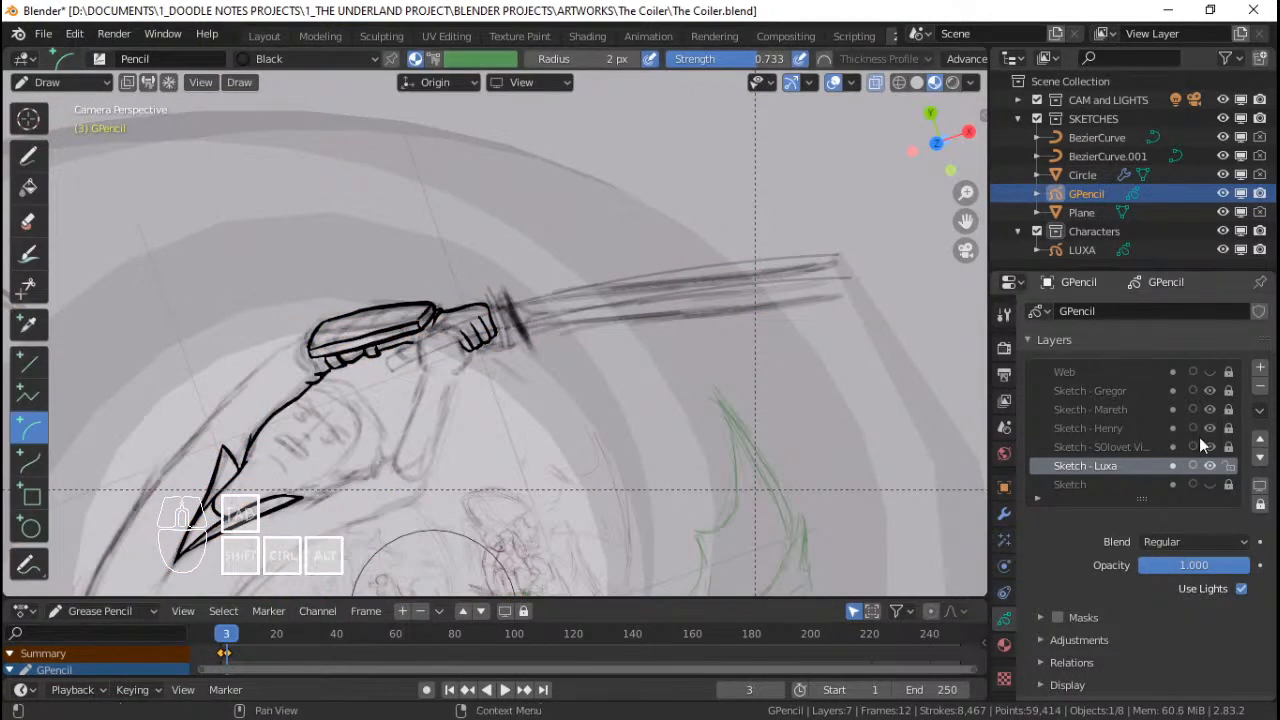
Step: Switch to the Draw tool and erase the rough blade and crossguard strokes on the Sketch - Luxa layer
scroll(665, 308, "up", 1)
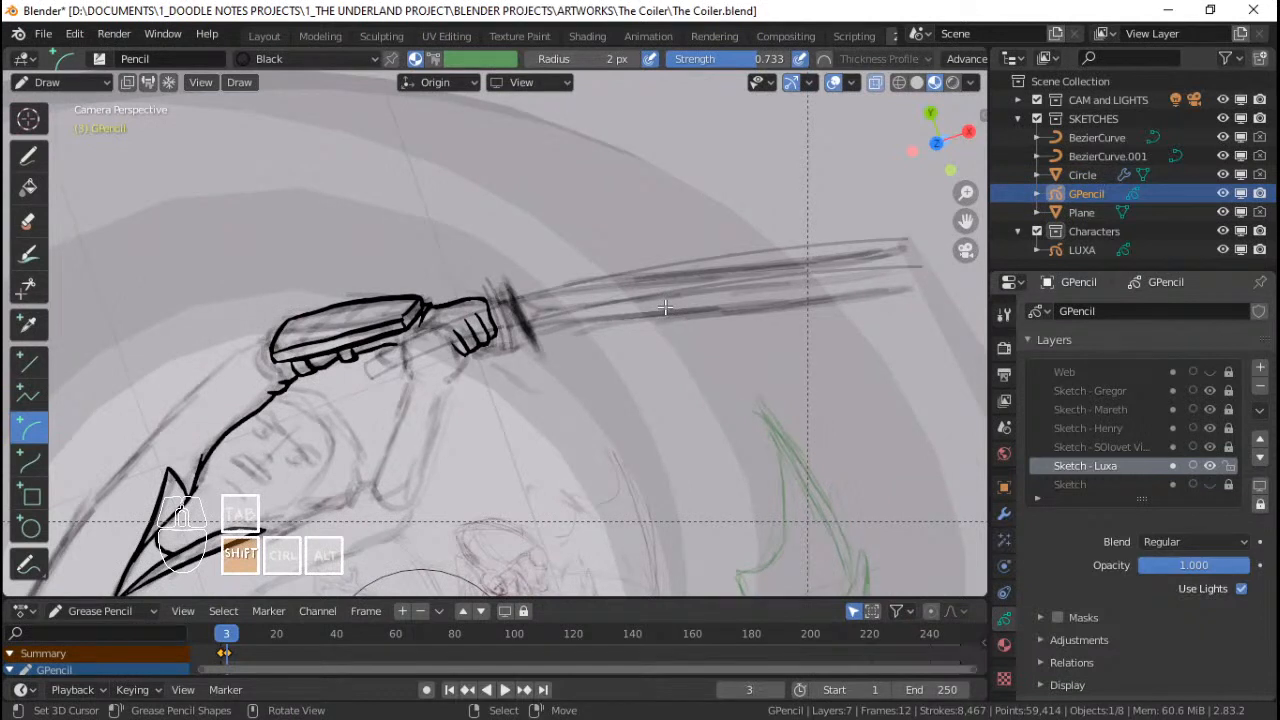
middle_click_drag(665, 308, 604, 307, "shift")
scroll(604, 307, "up", 1)
left_click_drag(153, 334, 52, 281)
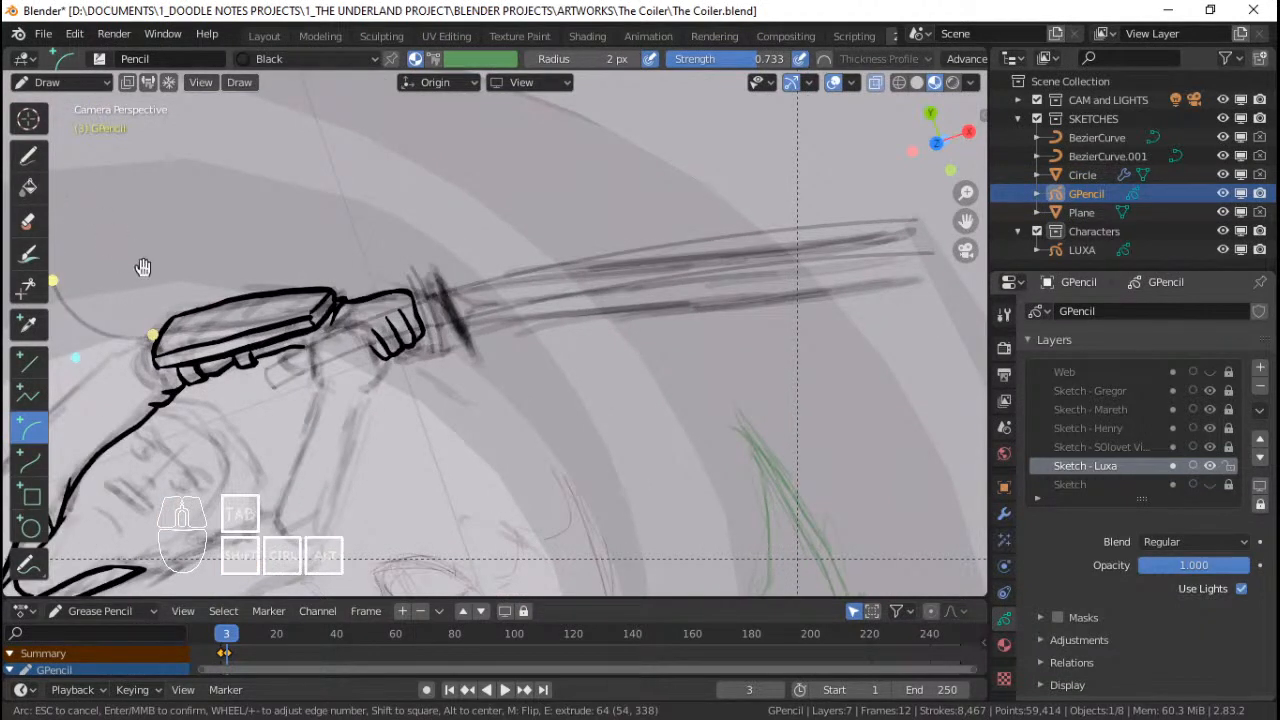
key("Escape")
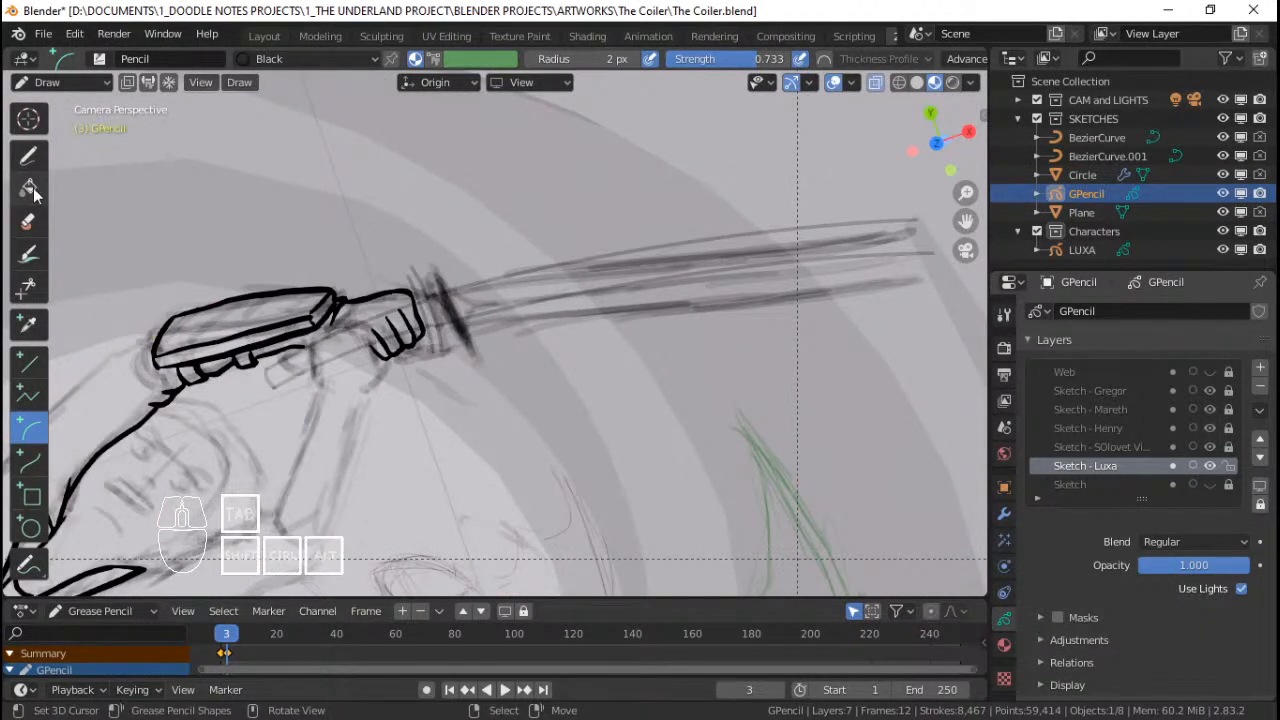
left_click(28, 156)
mouse_move(534, 284)
left_mouse_down("ctrl")
mouse_move(528, 302)
mouse_move(684, 277)
mouse_move(590, 310)
mouse_move(880, 290)
mouse_move(900, 238)
mouse_move(645, 308)
left_mouse_up("ctrl")
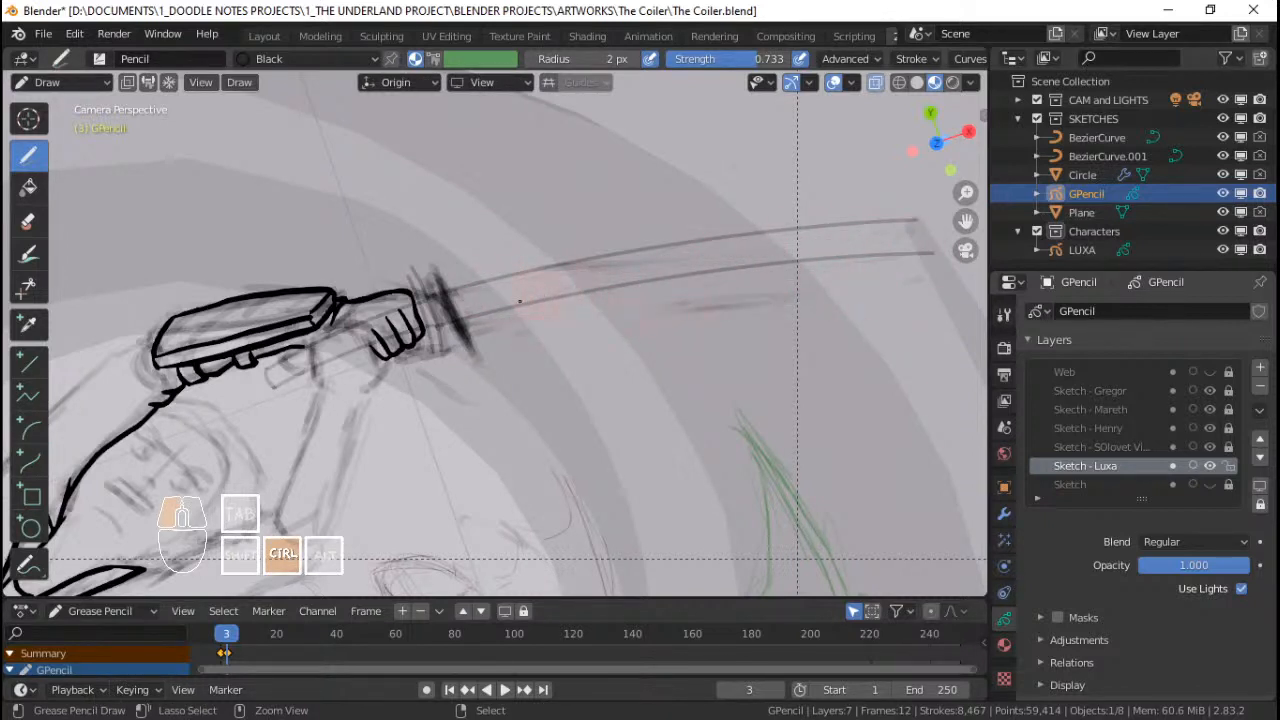
mouse_move(519, 301)
left_mouse_down("ctrl")
mouse_move(448, 300)
mouse_move(445, 335)
mouse_move(430, 322)
mouse_move(413, 350)
left_mouse_up("ctrl")
Step: Check the cleaned-up weapon against the whole composition and save the file
mouse_move(562, 302)
middle_mouse_down("ctrl")
mouse_move(609, 360)
mouse_move(590, 380)
mouse_move(628, 353)
middle_mouse_up("ctrl")
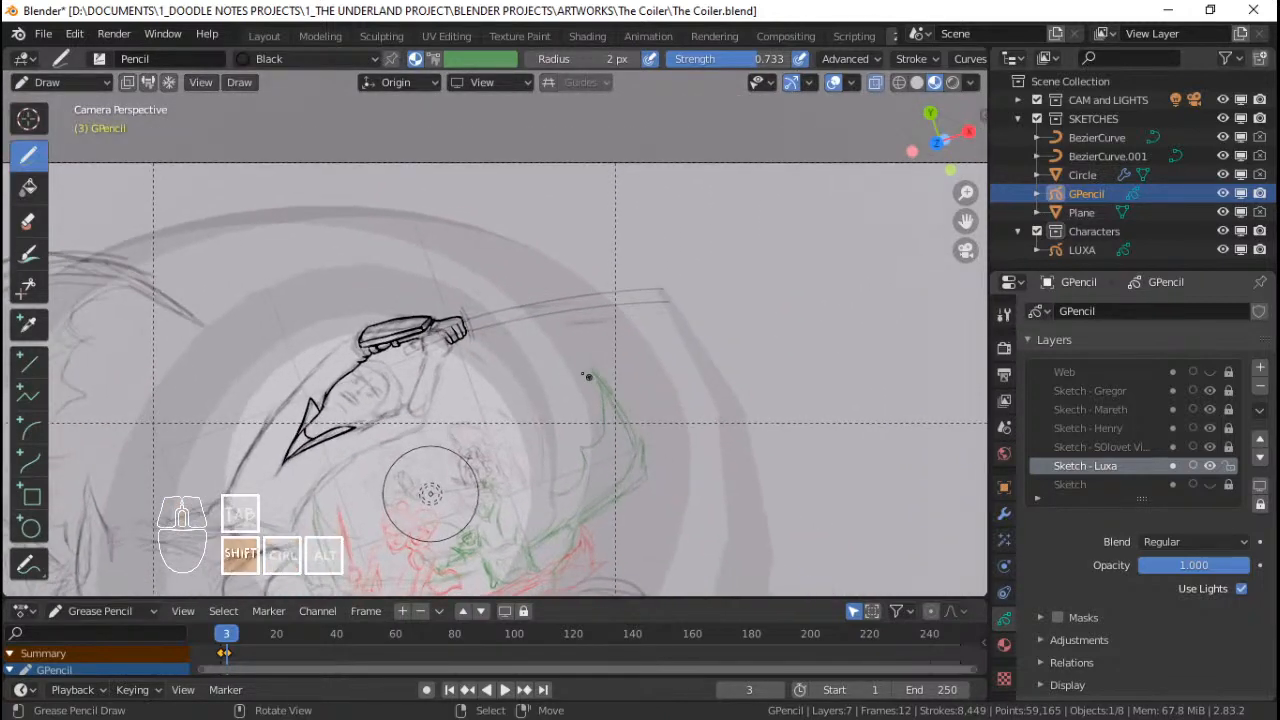
middle_click_drag(628, 353, 622, 303, "ctrl")
middle_click_drag(622, 303, 669, 267, "shift")
mouse_move(669, 267)
middle_mouse_down("ctrl")
mouse_move(637, 311)
mouse_move(664, 212)
middle_mouse_up("ctrl")
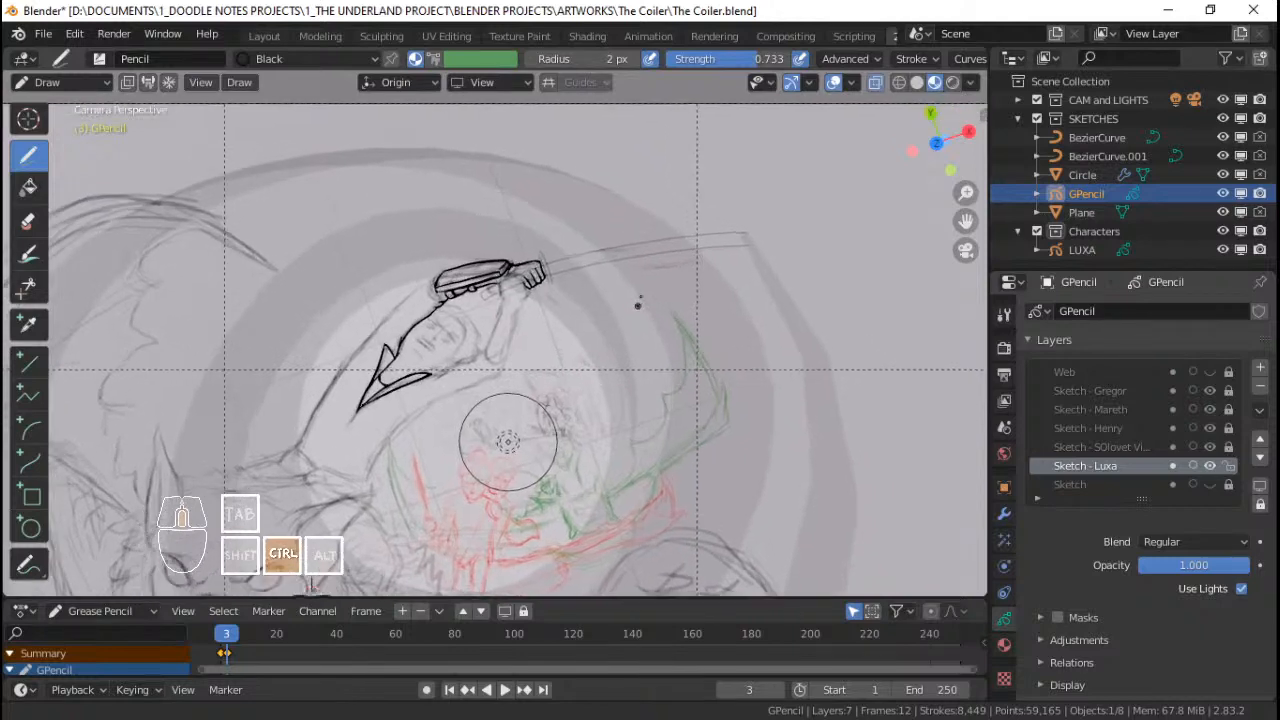
mouse_move(664, 212)
middle_mouse_down("shift")
mouse_move(636, 295)
mouse_move(660, 345)
middle_mouse_up("shift")
key("ctrl+s")
mouse_move(640, 266)
middle_mouse_down("shift")
mouse_move(612, 285)
mouse_move(646, 275)
middle_mouse_up("shift")
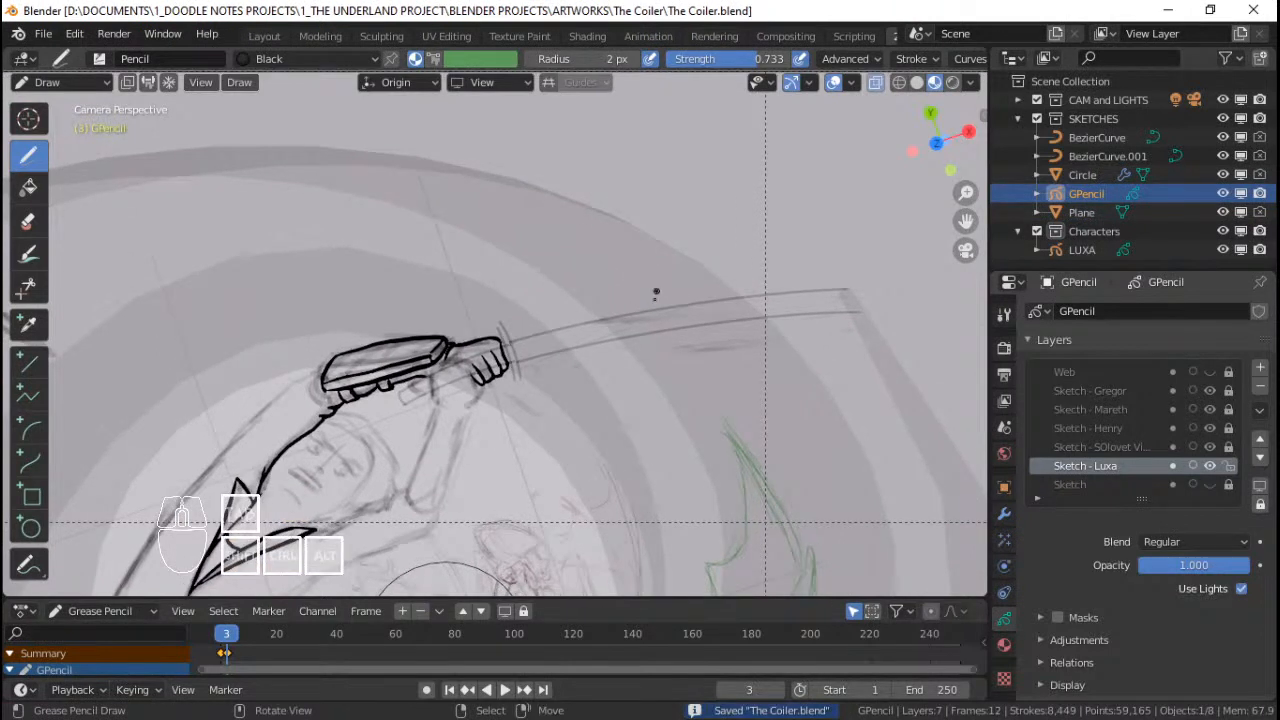
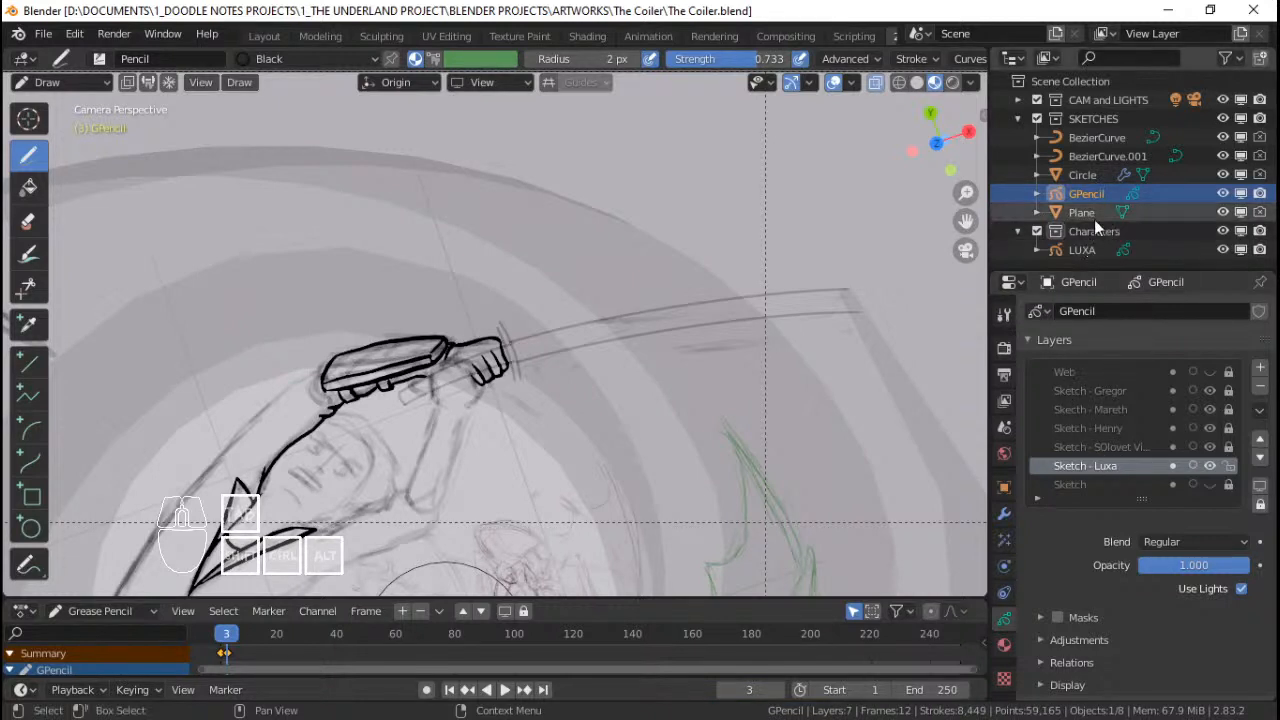
Step: Select the LUXA object in the Characters collection in place of GPencil and save the file
left_click(1080, 249)
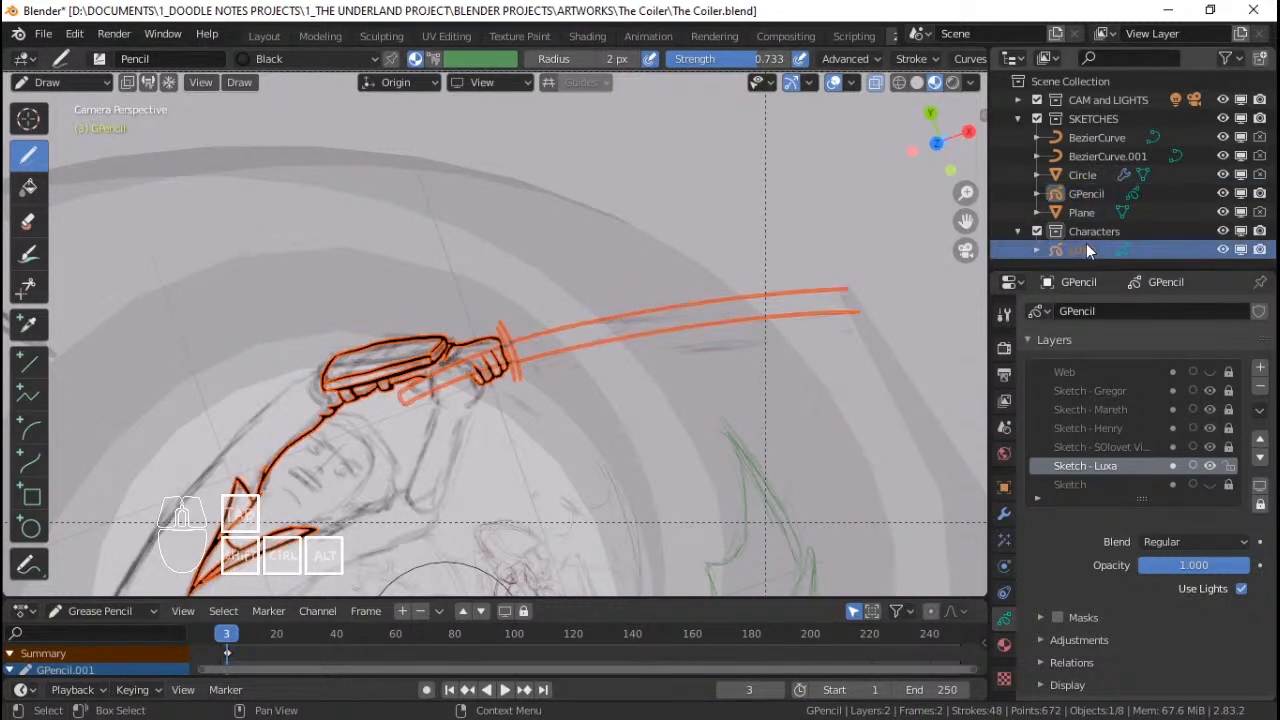
left_click(1088, 194)
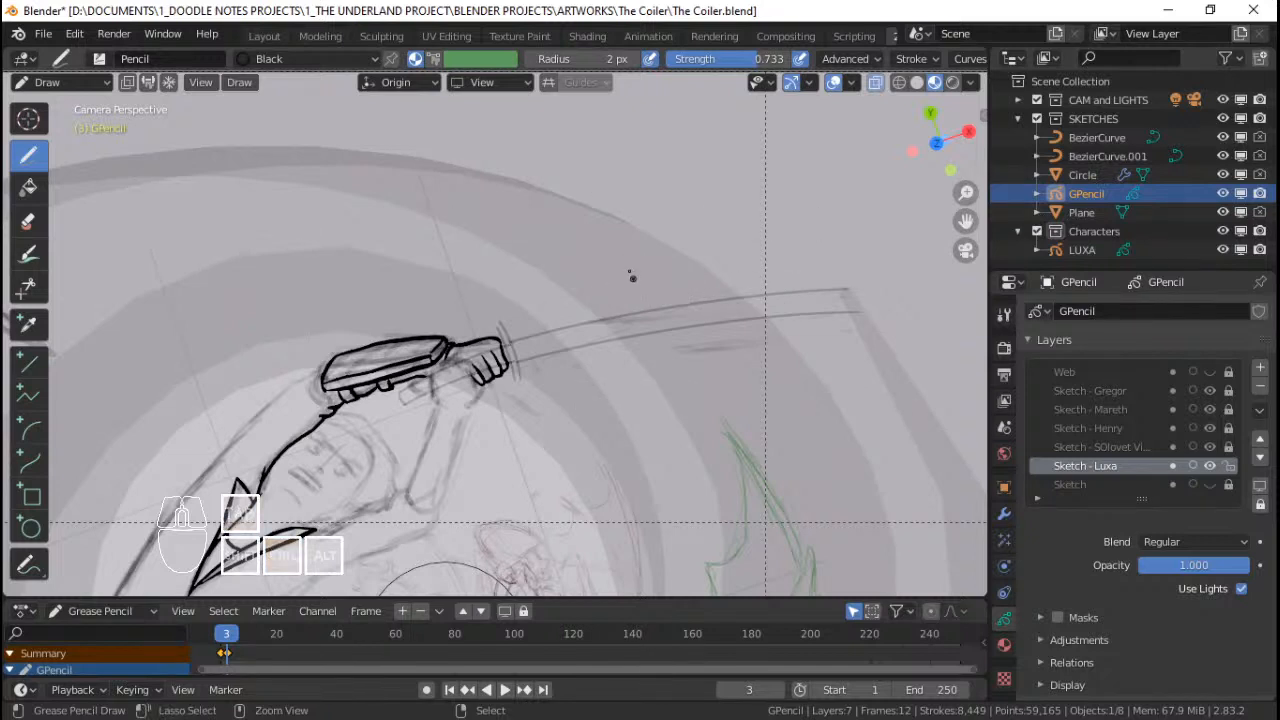
key("ctrl+Tab")
key("ctrl+Tab")
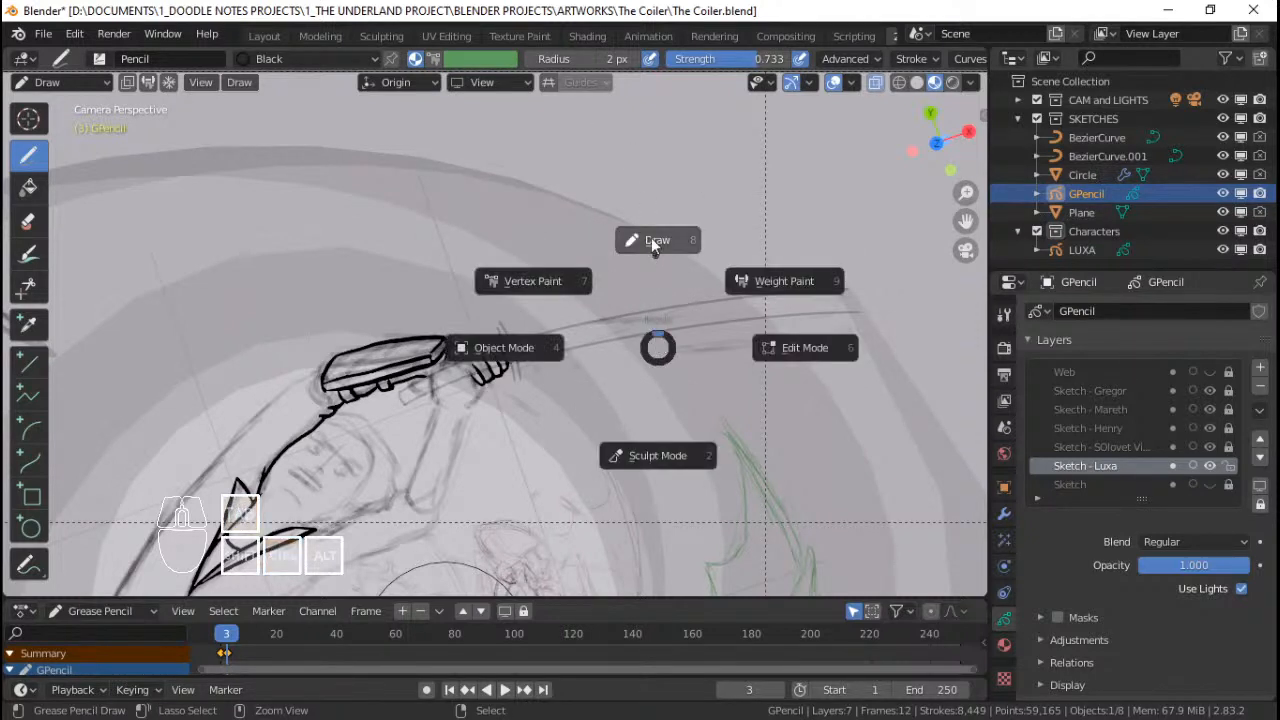
left_click(1088, 255)
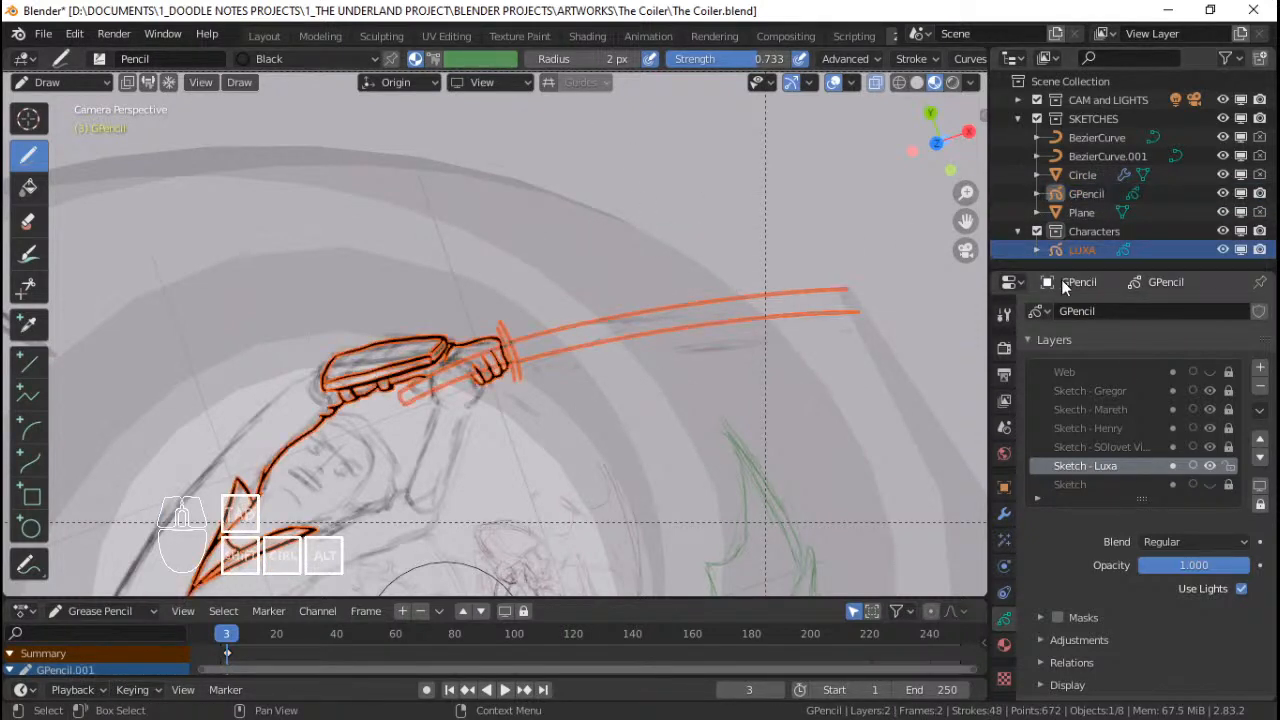
mouse_move(549, 372)
middle_mouse_down("ctrl")
mouse_move(566, 323)
mouse_move(641, 315)
middle_mouse_up("ctrl")
key("ctrl+s")
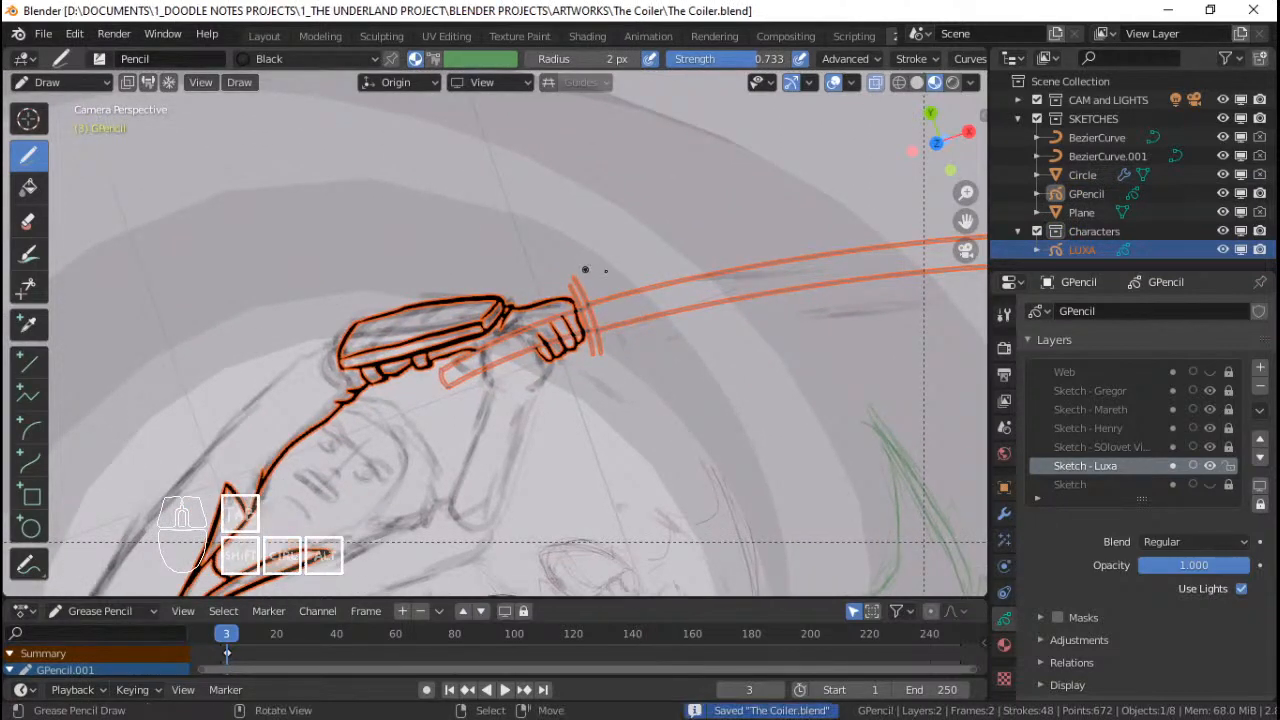
Step: Collapse the SKETCHES collection, switch from Draw mode to Object Mode and make LUXA the active object
key("ctrl+Tab")
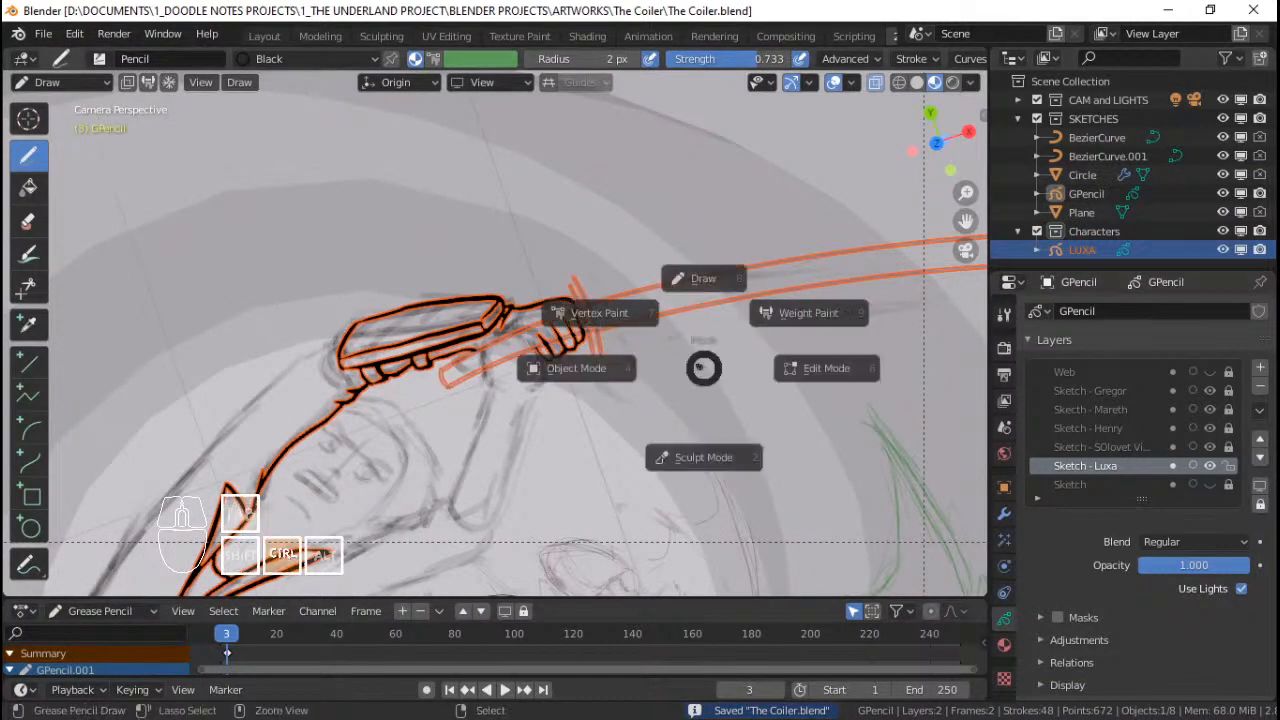
key("ctrl+Tab")
left_click(713, 217)
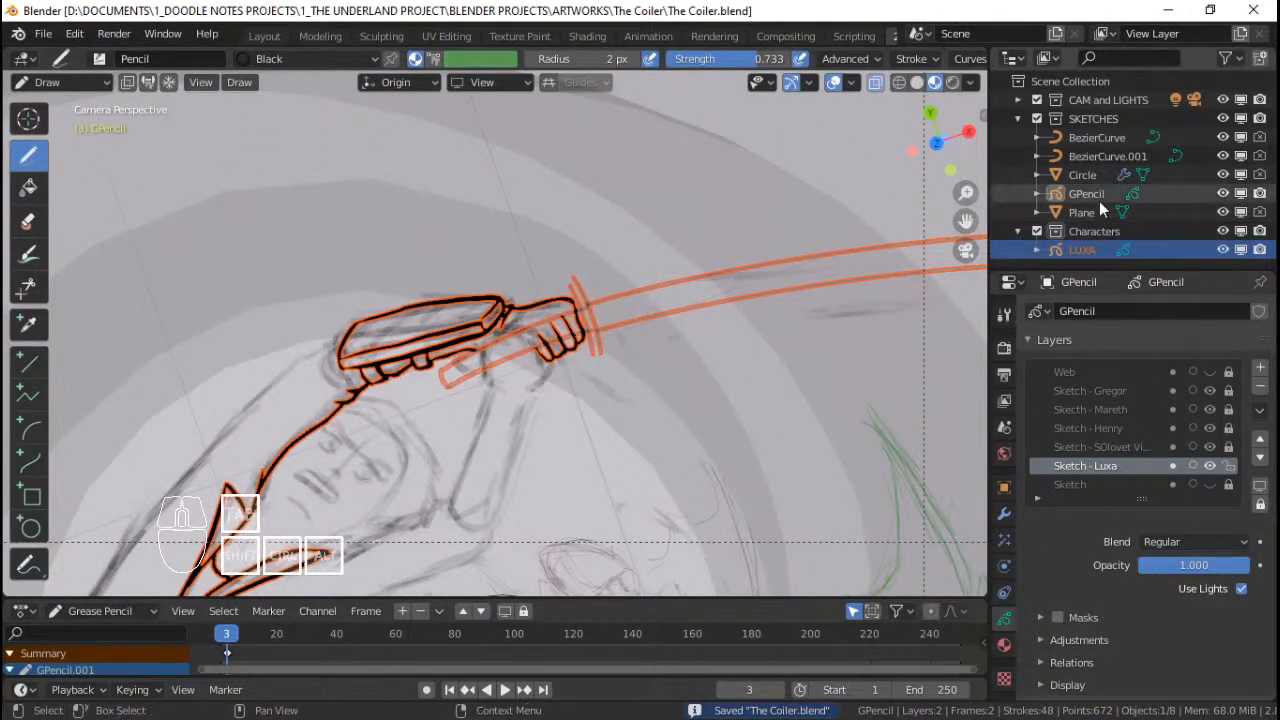
left_click(1019, 119)
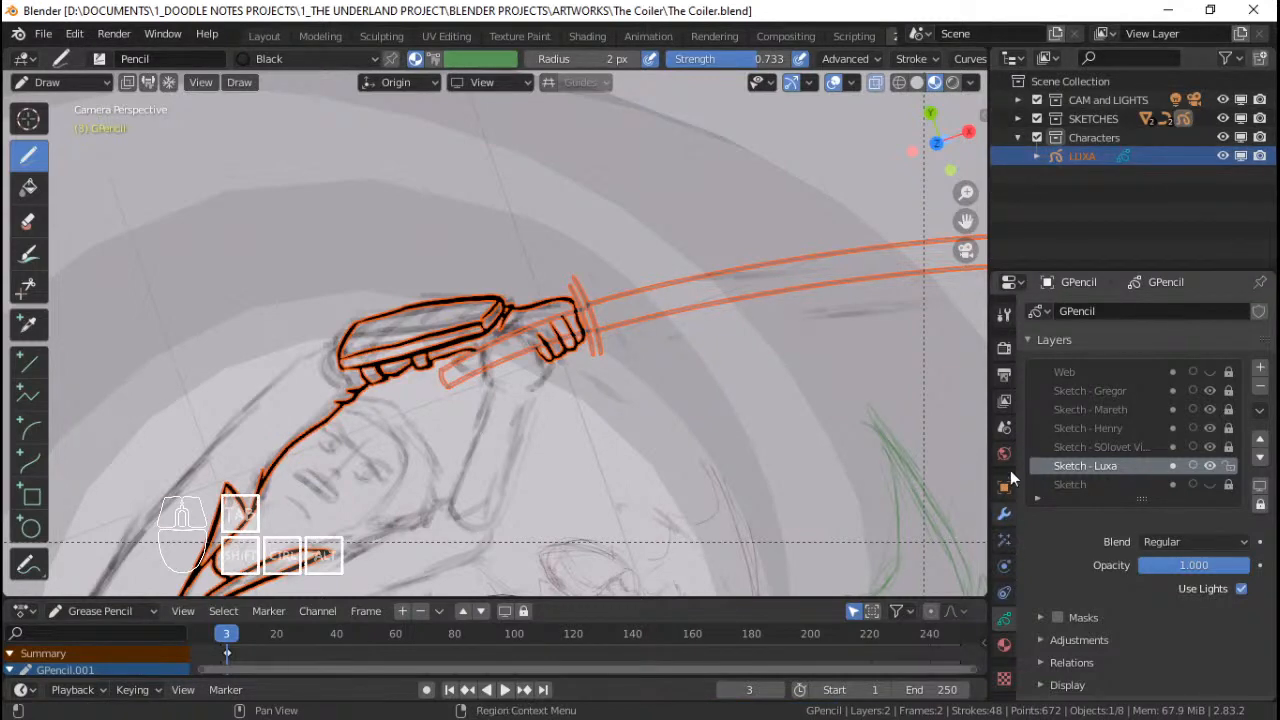
key("ctrl+Tab")
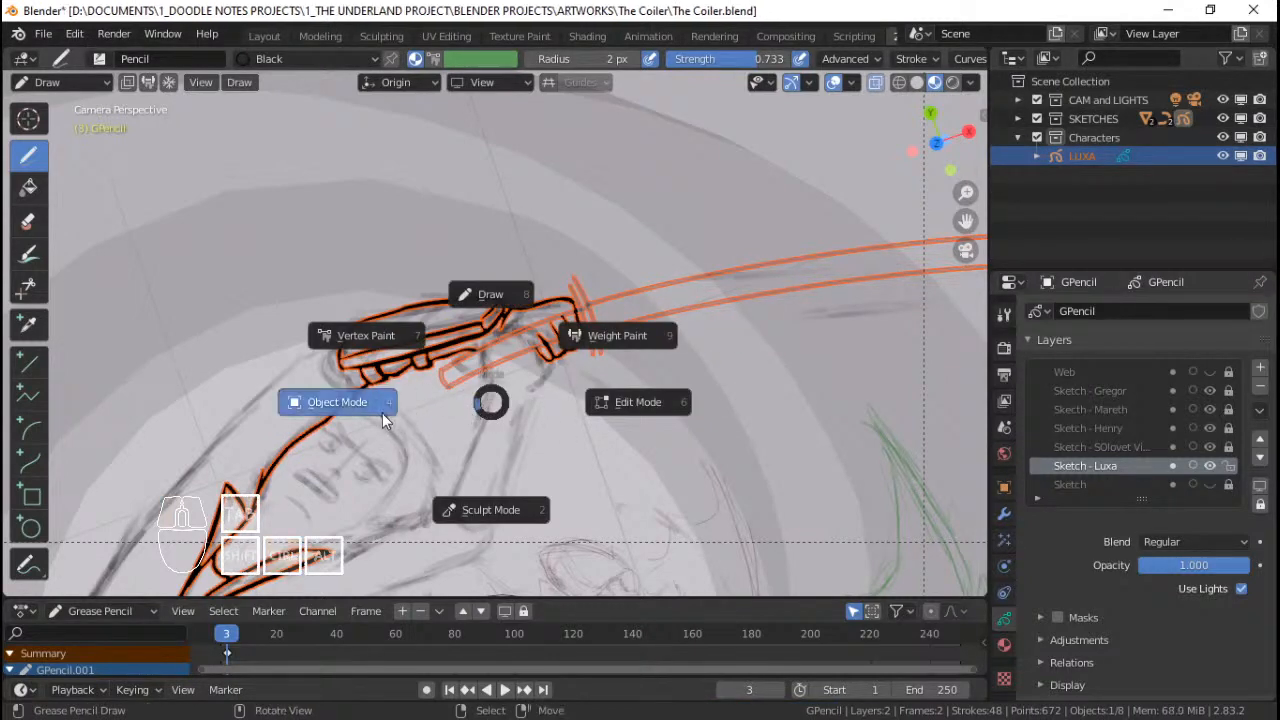
left_click(382, 412)
left_click(463, 350)
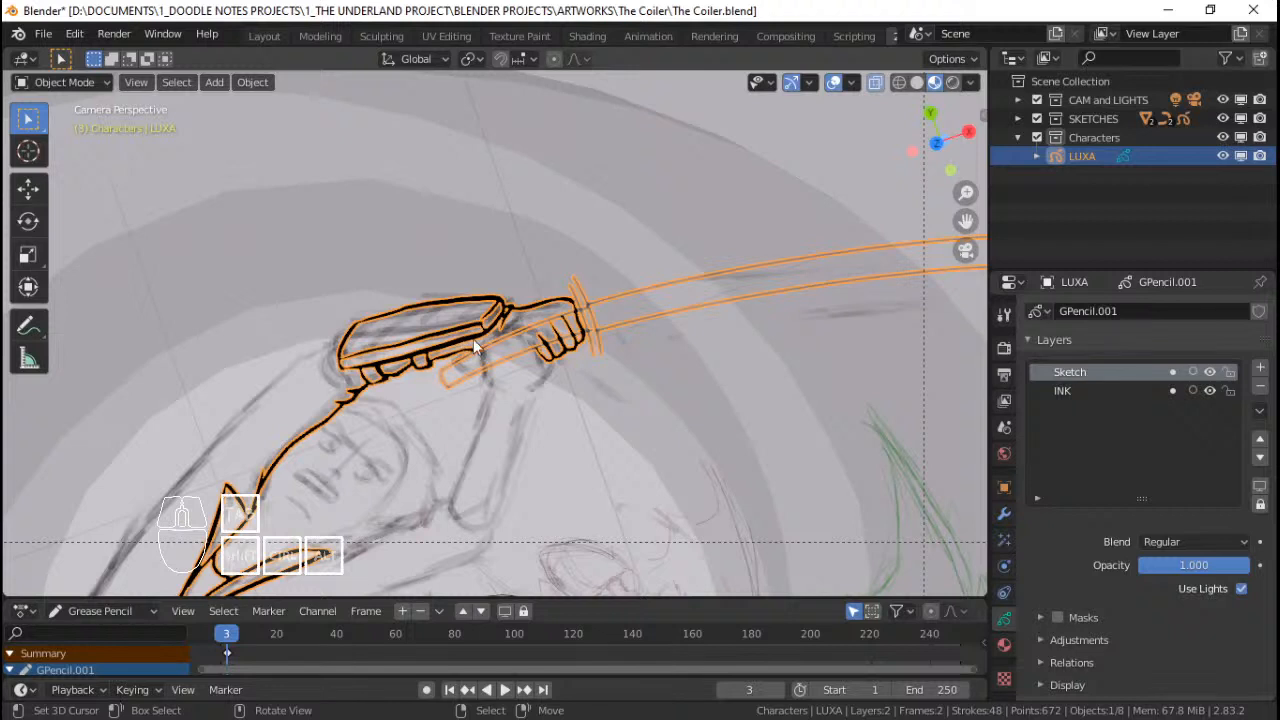
Step: Save the file and enter Draw mode on LUXA
key("ctrl+s")
key("ctrl+Tab")
left_click(785, 255)
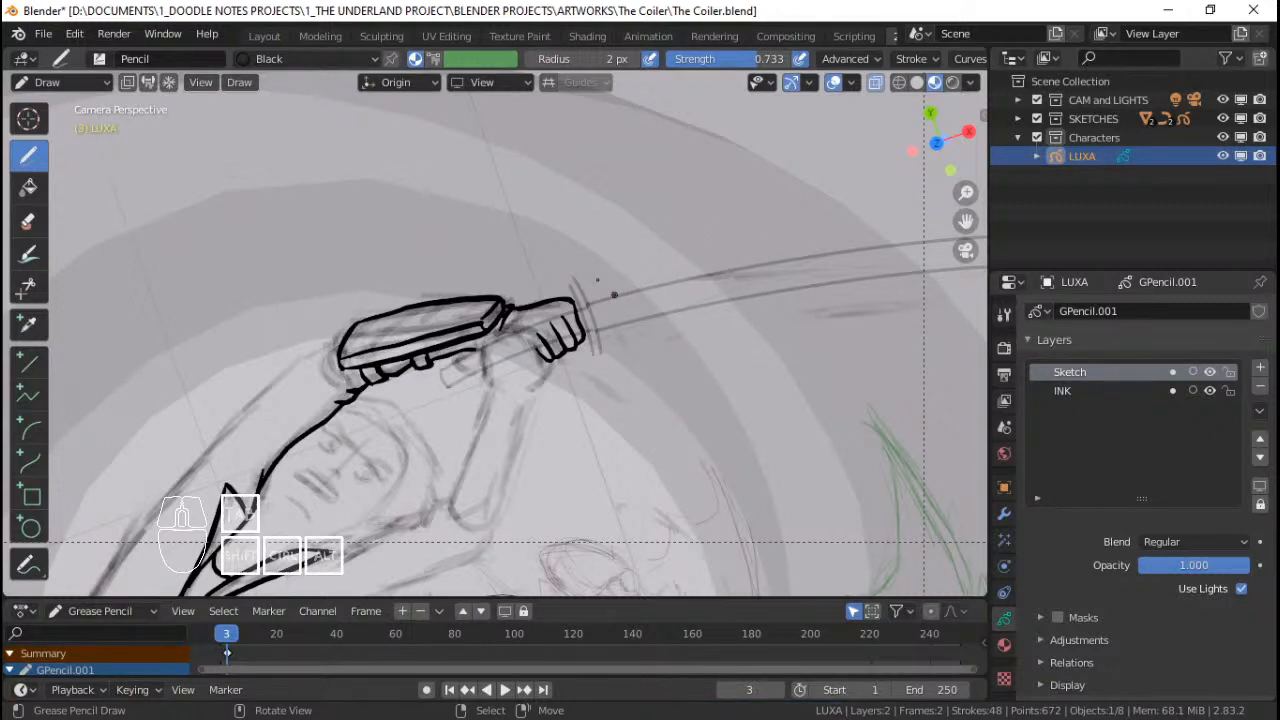
Step: Try a stroke with the Pencil brush along the inner edge of the gripping hand, beside the little finger
middle_click_drag(558, 303, 598, 302, "shift")
middle_click_drag(606, 350, 620, 303, "ctrl")
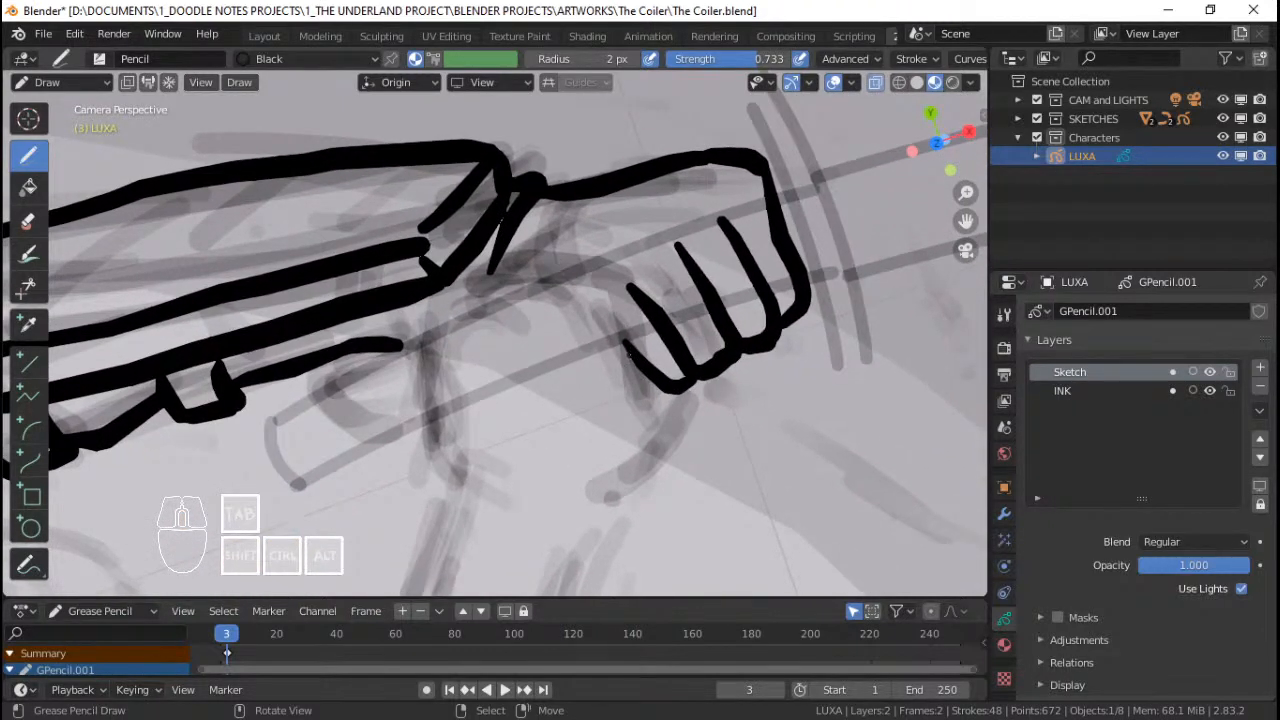
middle_click_drag(630, 350, 635, 319, "ctrl")
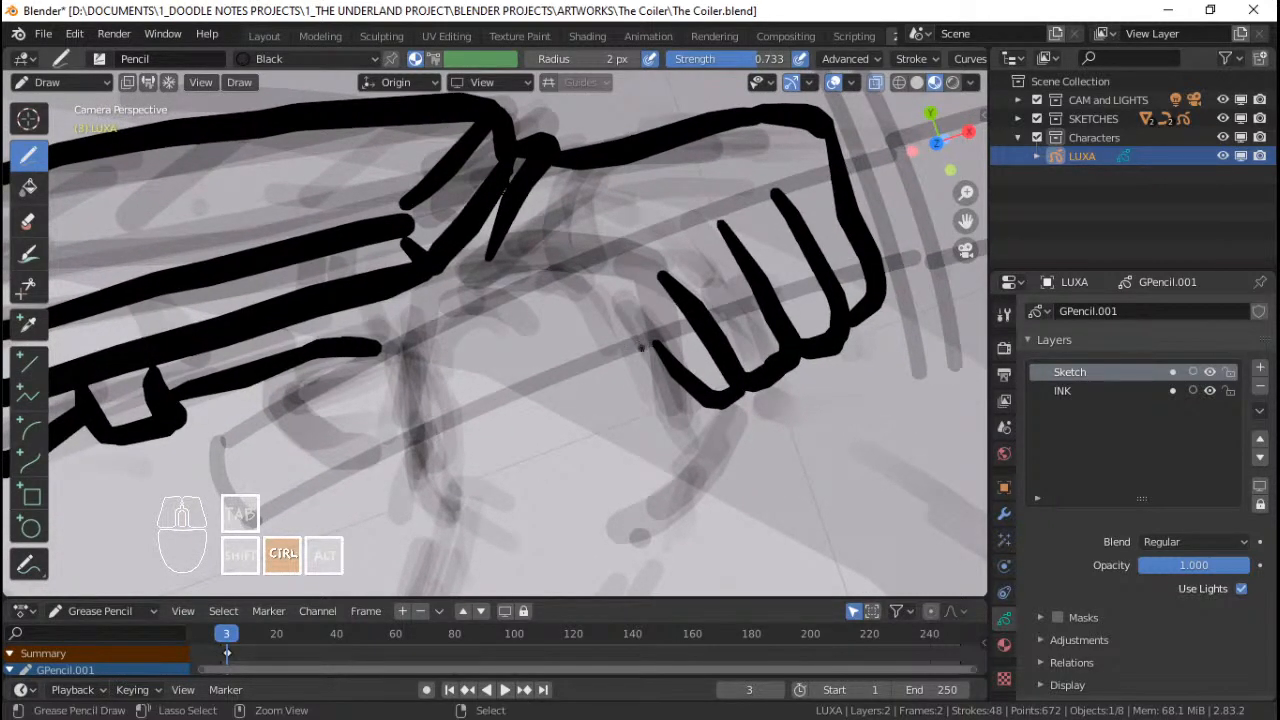
middle_click_drag(653, 352, 659, 337, "ctrl")
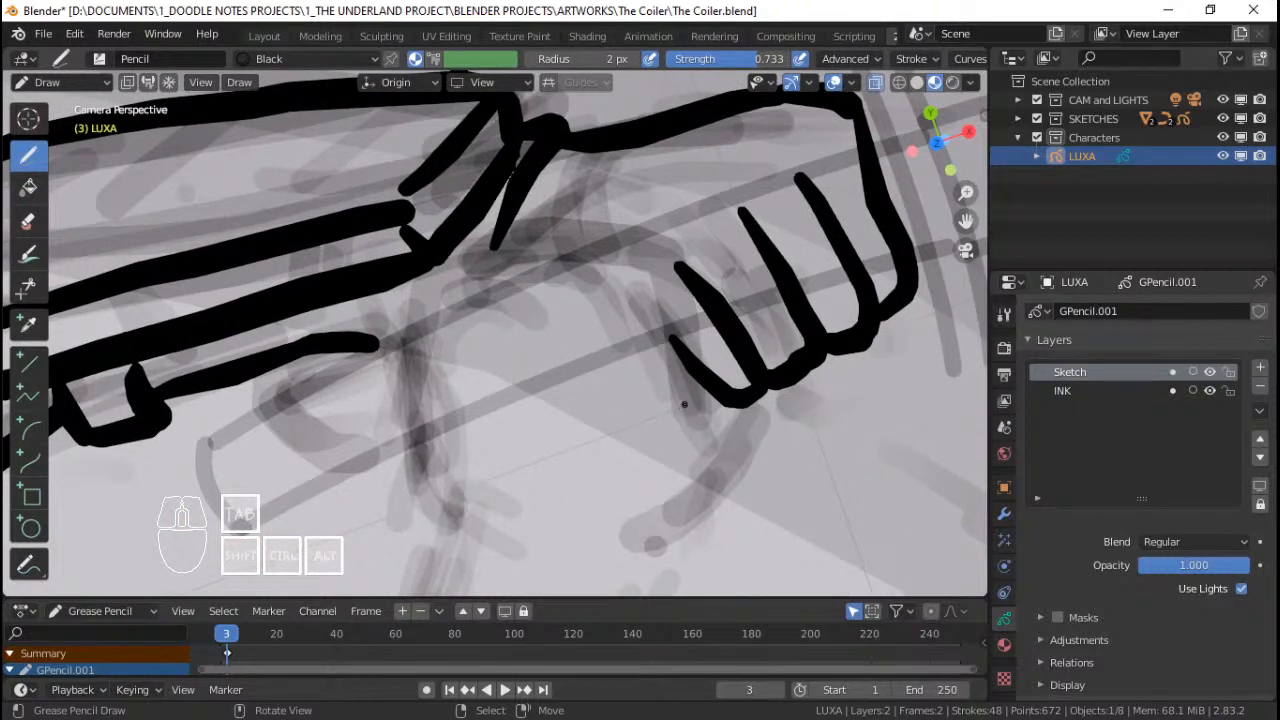
left_click_drag(683, 401, 662, 326)
key("ctrl+z")
Step: Switch to the Pen brush and try a stroke along the inner edge of the gripping hand
left_click(100, 58)
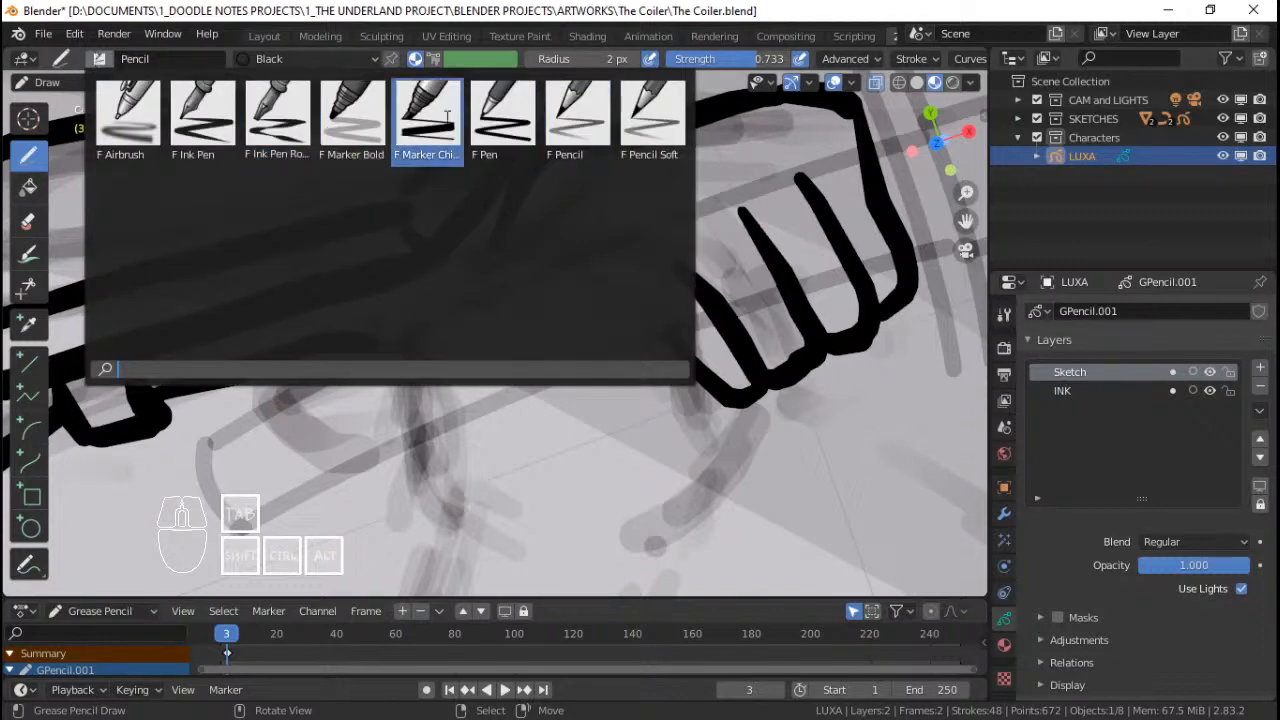
left_click(502, 118)
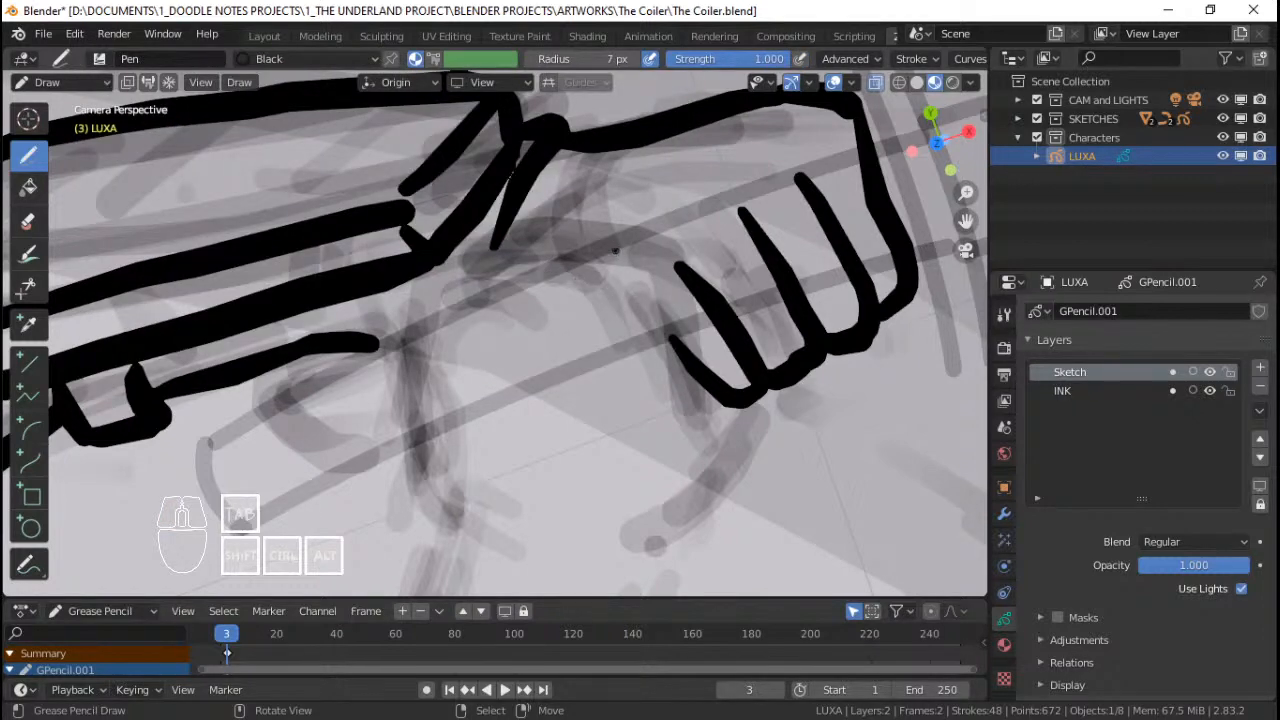
middle_click_drag(622, 266, 676, 275, "shift")
mouse_move(672, 274)
middle_mouse_down("ctrl")
mouse_move(660, 349)
mouse_move(670, 344)
mouse_move(645, 316)
mouse_move(657, 322)
middle_mouse_up("ctrl")
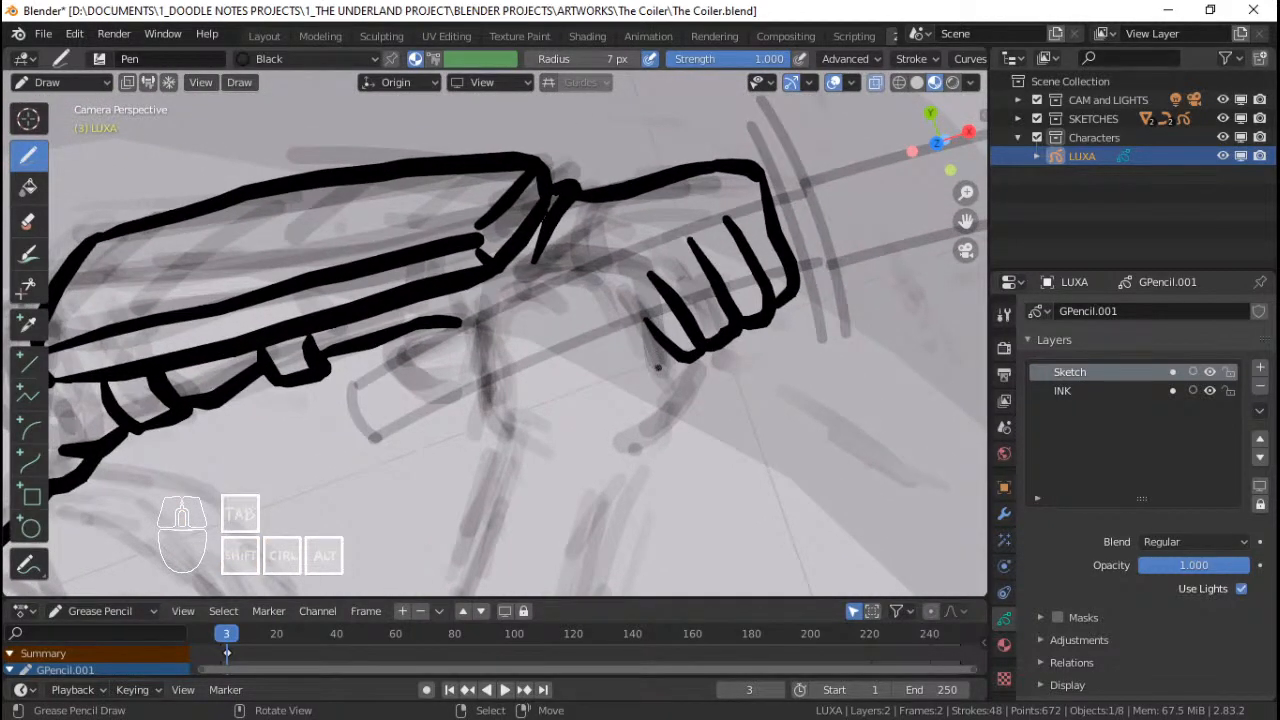
middle_click_drag(658, 364, 590, 235, "ctrl")
middle_click_drag(570, 188, 575, 198, "shift")
middle_click_drag(565, 192, 559, 209, "ctrl")
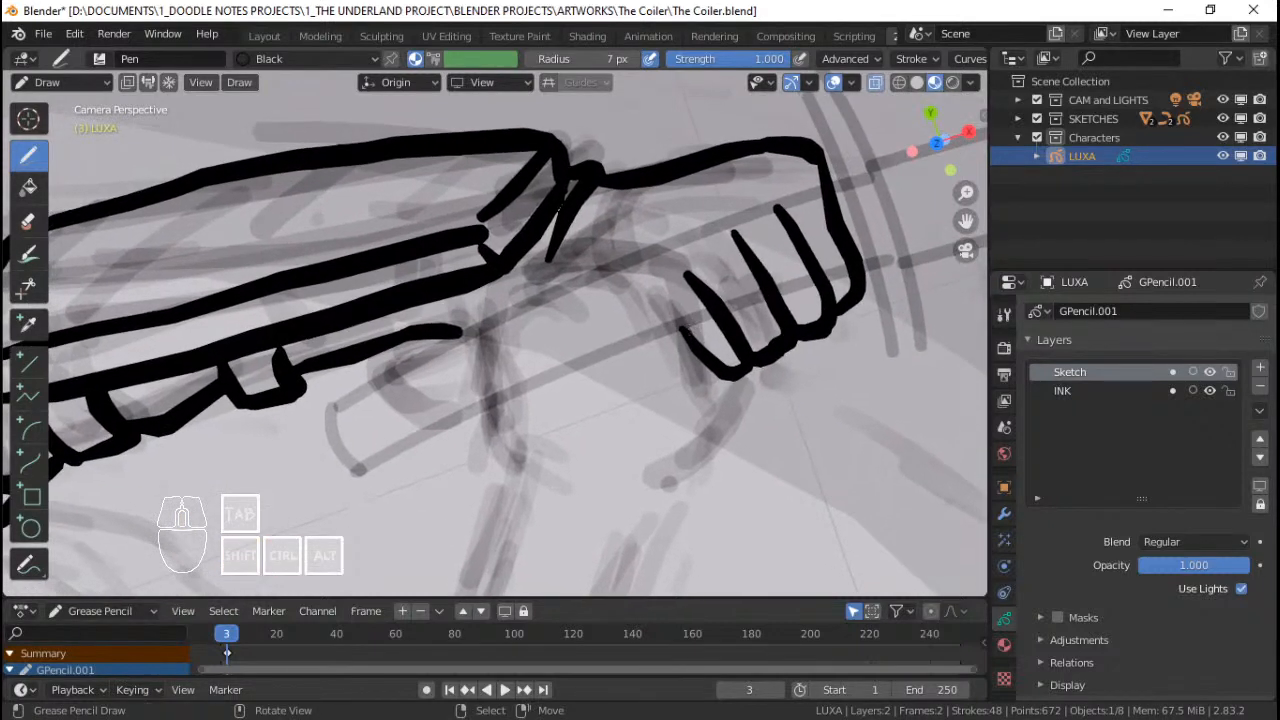
mouse_move(692, 352)
middle_mouse_down("ctrl")
mouse_move(689, 324)
mouse_move(714, 352)
middle_mouse_up("ctrl")
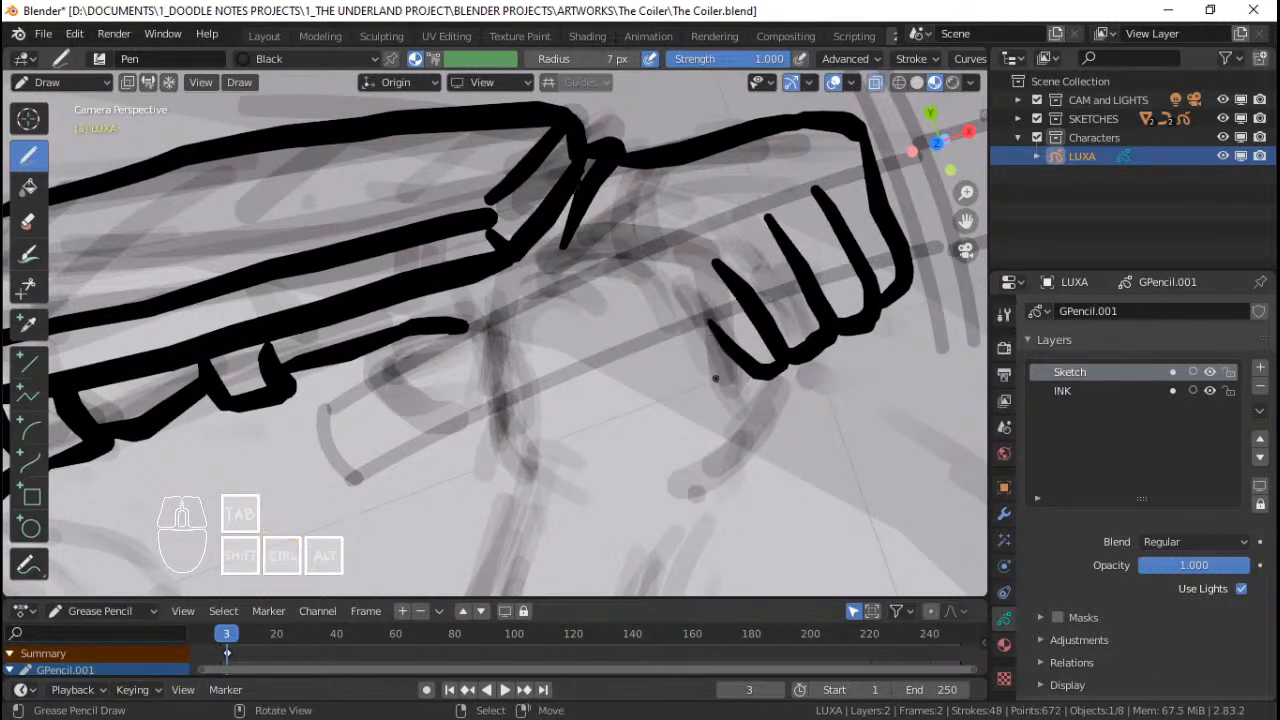
mouse_move(712, 360)
middle_mouse_down("ctrl")
mouse_move(672, 324)
mouse_move(694, 346)
middle_mouse_up("ctrl")
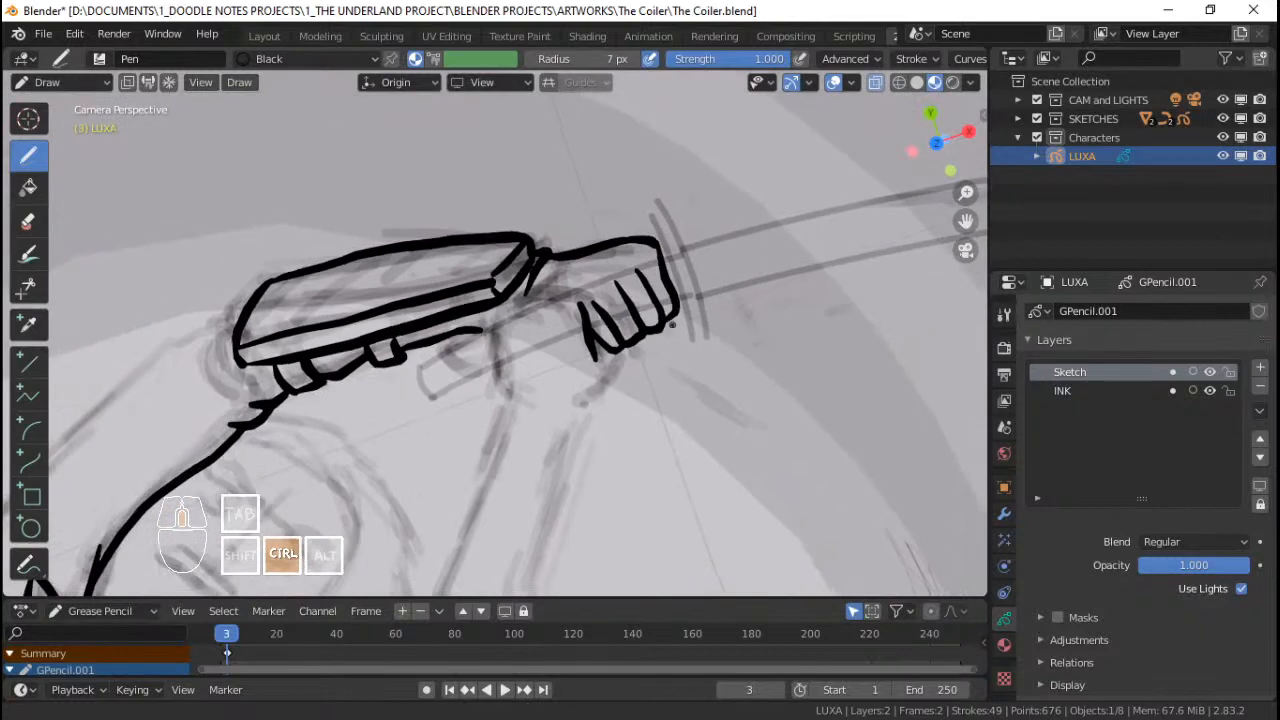
key("ctrl+z")
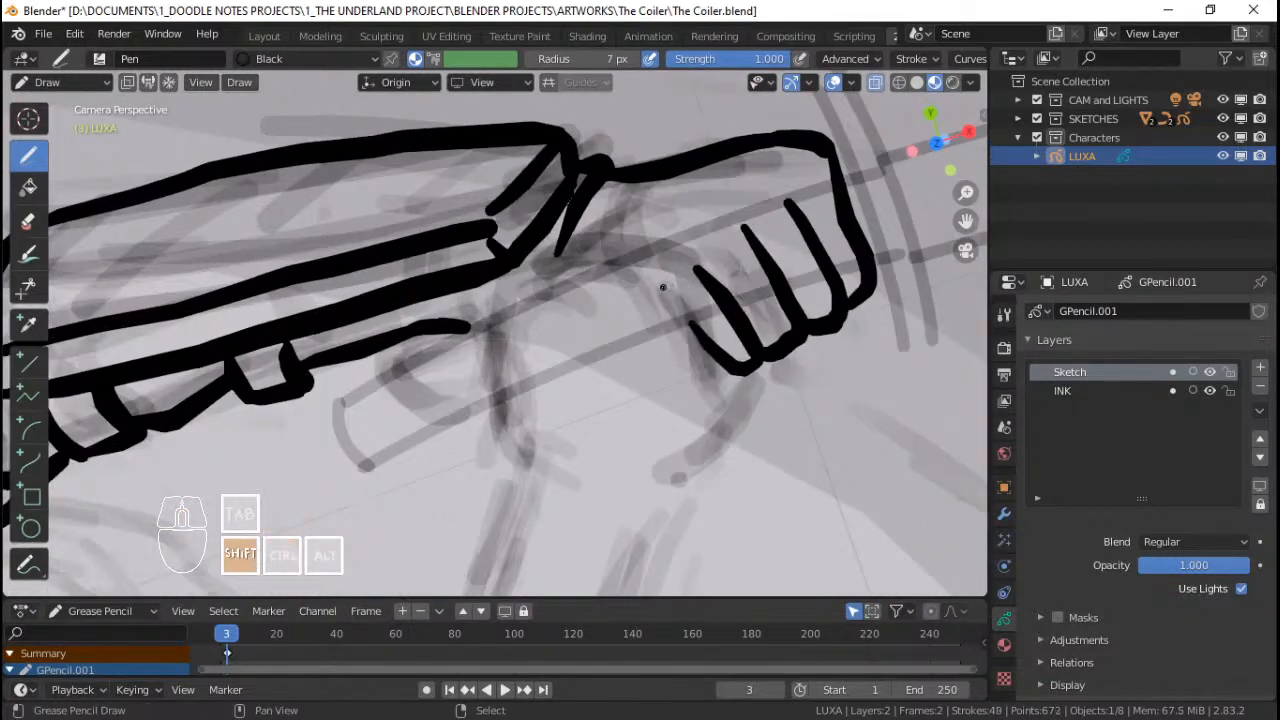
Step: Ink the inner edge of the gripping hand from the little finger's tip up to a short hook toward the wrist
middle_click_drag(664, 286, 671, 283, "shift")
middle_click_drag(692, 350, 668, 316, "ctrl")
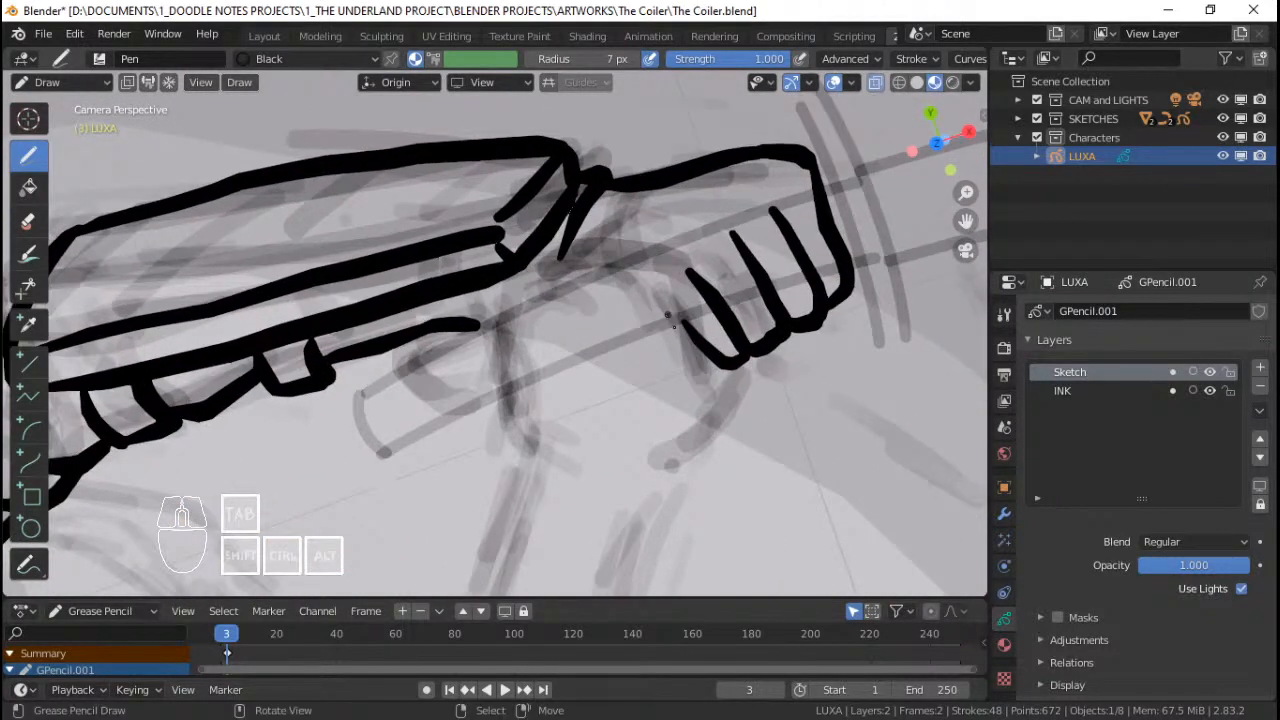
mouse_move(658, 250)
left_mouse_down()
mouse_move(692, 362)
mouse_move(646, 238)
left_mouse_up()
key("ctrl+z")
middle_click_drag(606, 287, 632, 280, "shift")
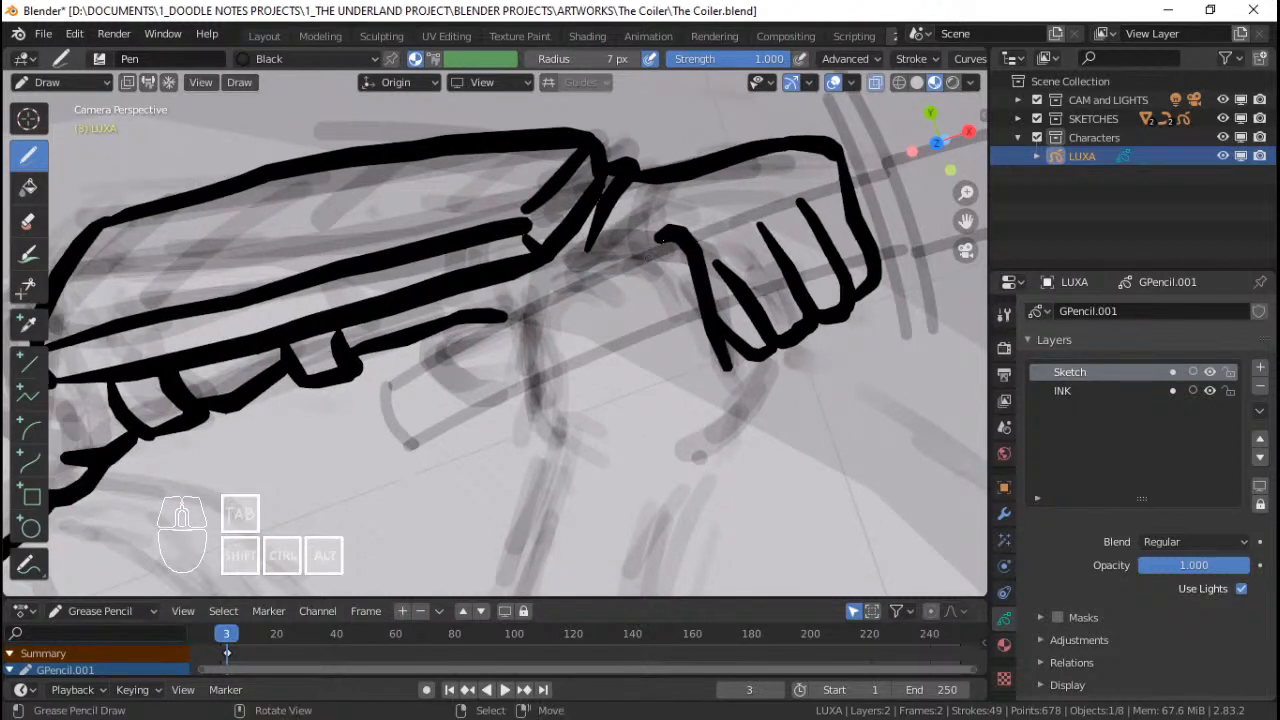
Step: Try to extend the hand's inner outline with a long underside line running back past the wrist
mouse_move(668, 238)
left_mouse_down()
mouse_move(608, 243)
mouse_move(550, 277)
left_mouse_up()
key("ctrl+z")
left_click_drag(660, 237, 568, 276)
key("ctrl+z")
mouse_move(593, 269)
middle_mouse_down("shift")
mouse_move(689, 291)
mouse_move(623, 290)
middle_mouse_up("shift")
scroll(649, 305, "down", 2)
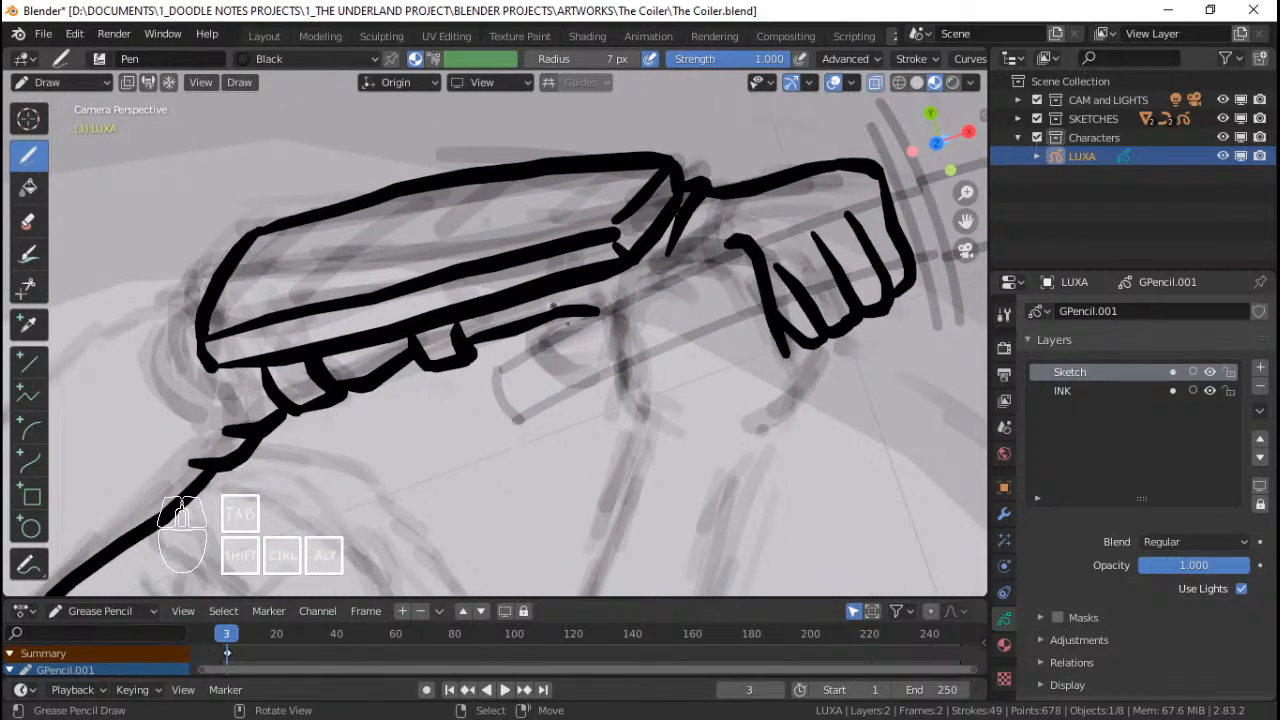
Step: Ink a short underside line from the top of the hand's inner edge back to the wrist cuff
middle_click_drag(534, 341, 544, 362, "ctrl")
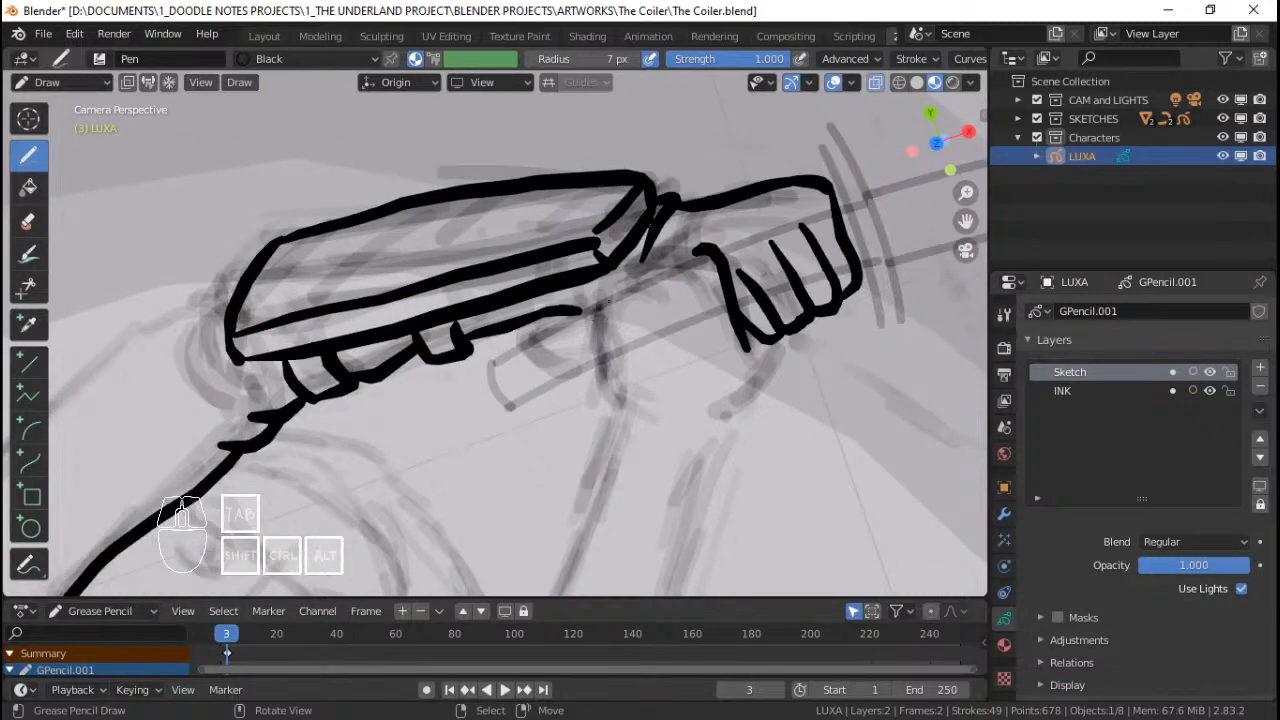
scroll(607, 300, "up", 1)
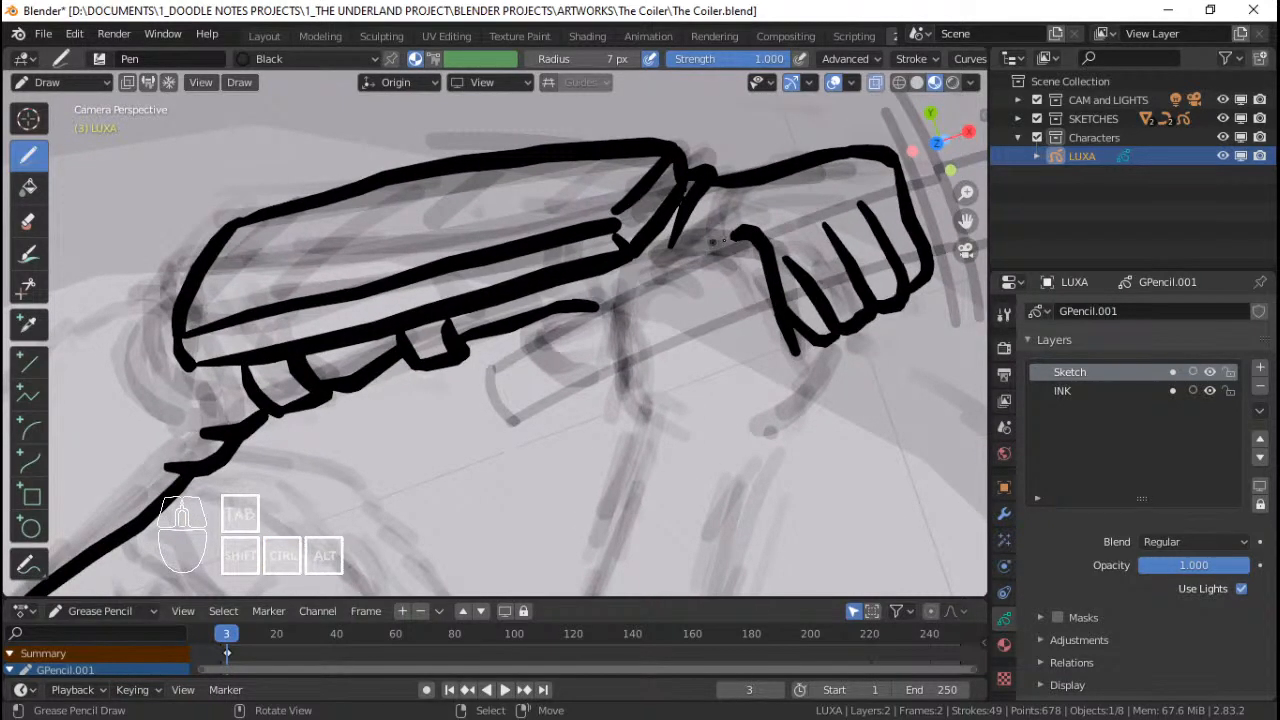
left_click_drag(733, 237, 658, 252)
key("ctrl+z")
key("ctrl+z")
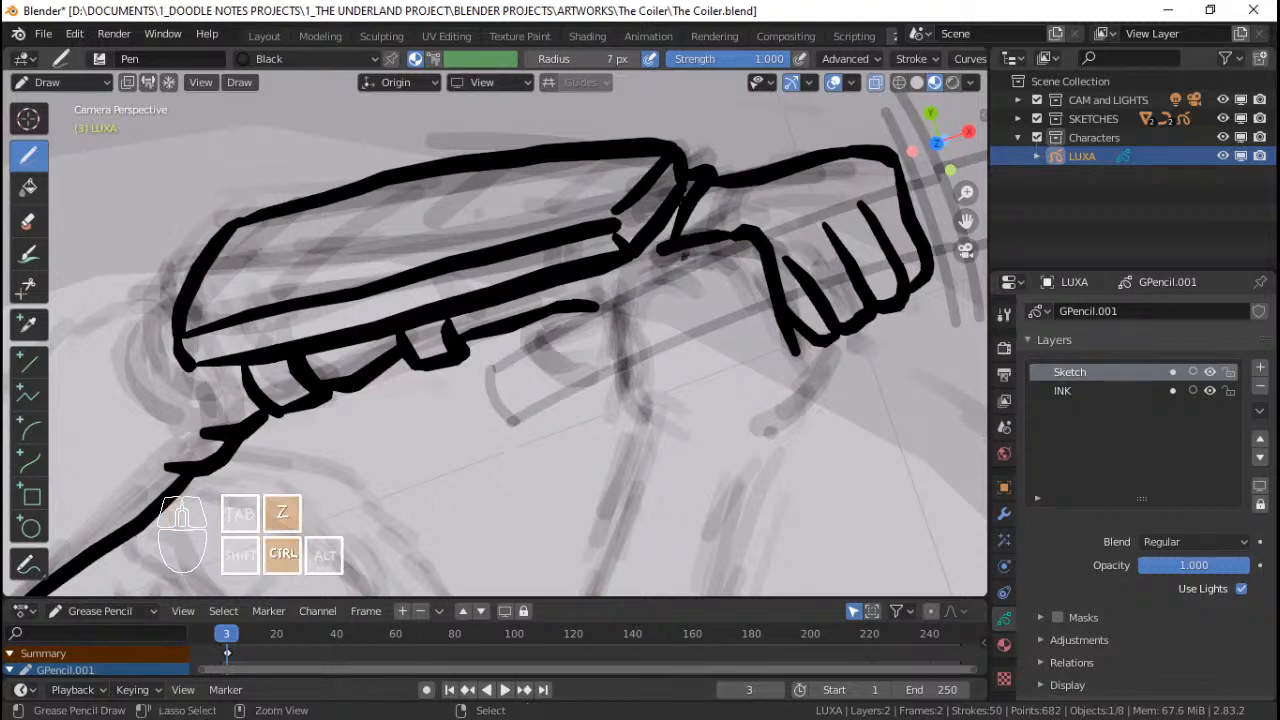
left_click_drag(733, 236, 658, 252)
key("ctrl+z")
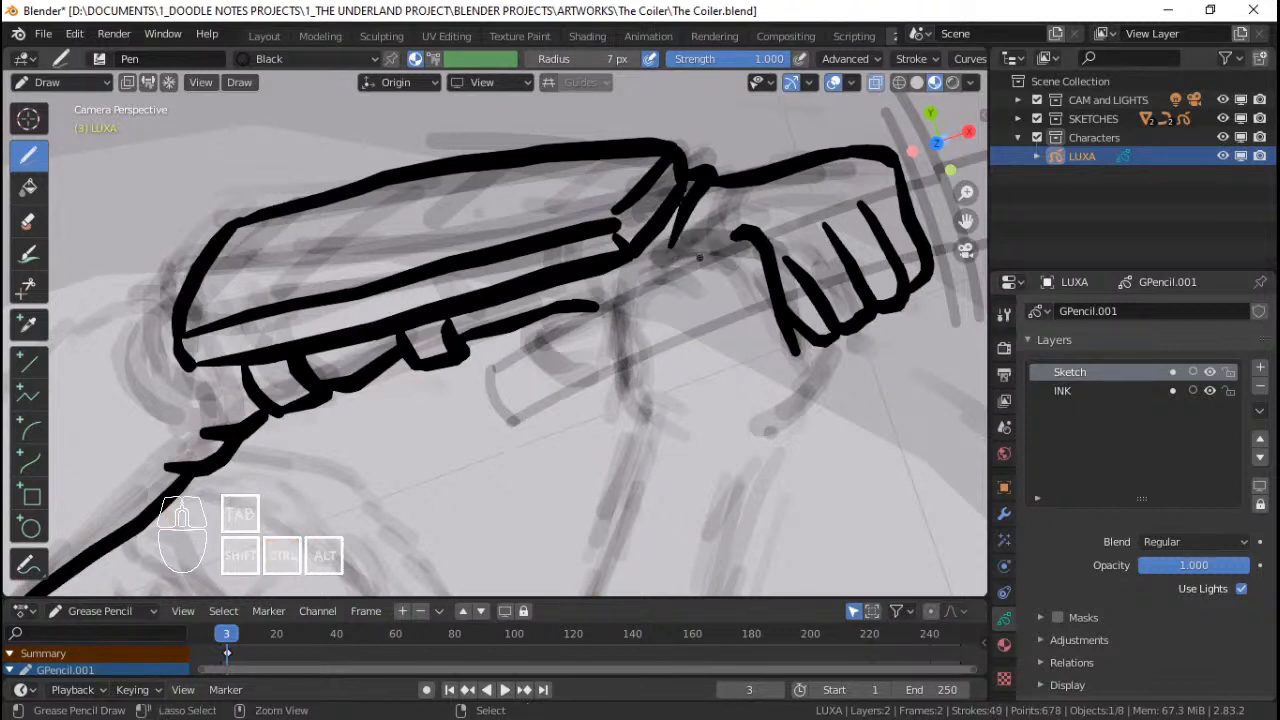
left_click_drag(736, 232, 658, 256)
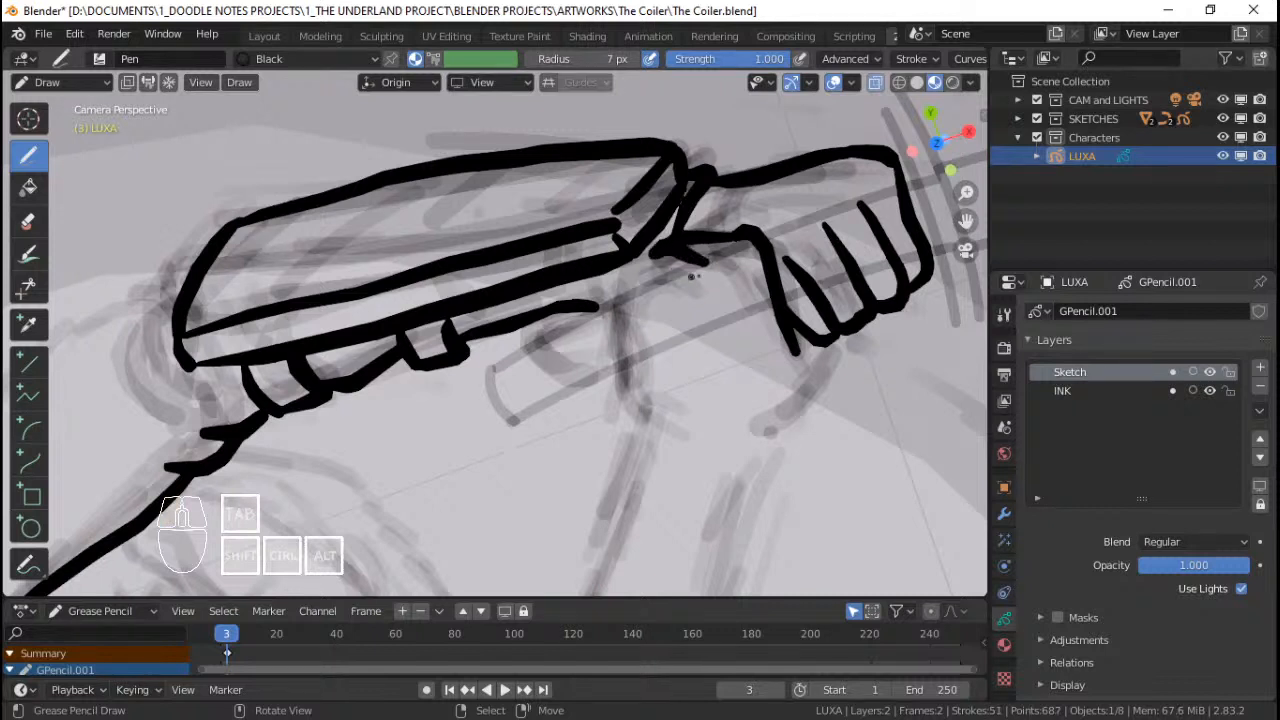
key("ctrl+z")
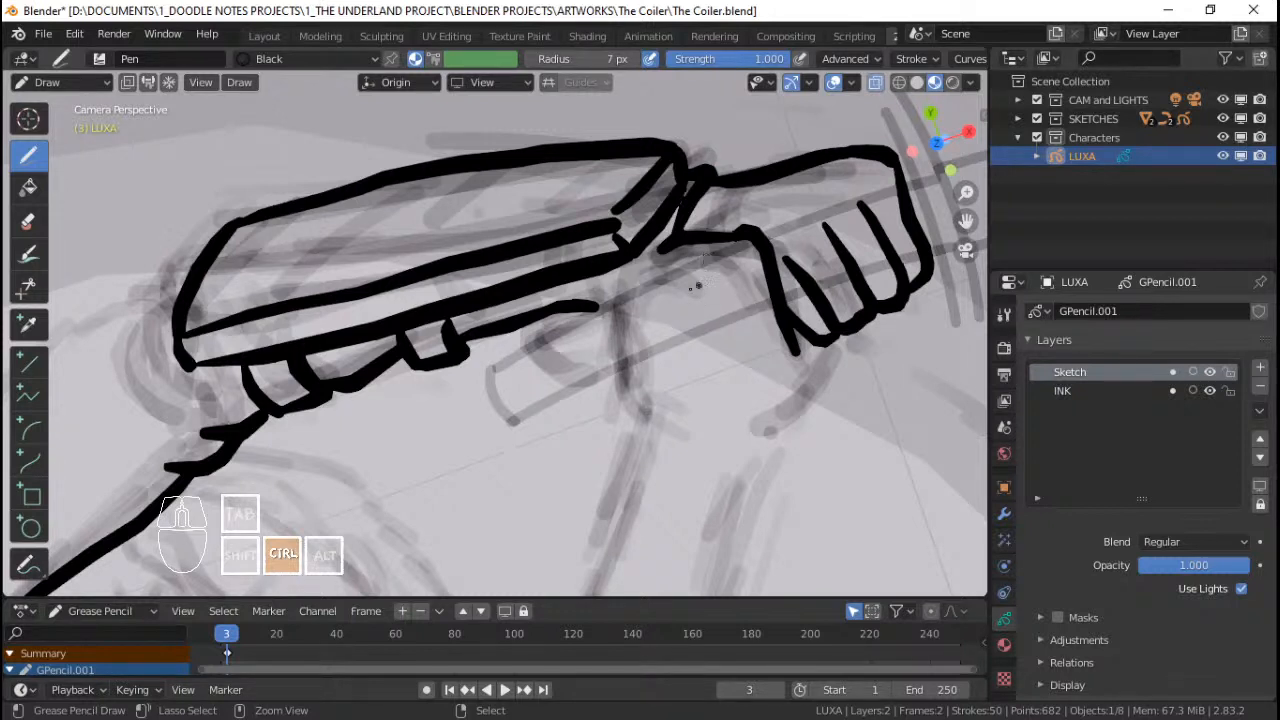
Step: Ink a short, nearly parallel fold line just beneath the wrist's underside line, ending near the corner of the block-shaped piece
mouse_move(697, 286)
middle_mouse_down("ctrl")
mouse_move(732, 272)
mouse_move(708, 272)
middle_mouse_up("ctrl")
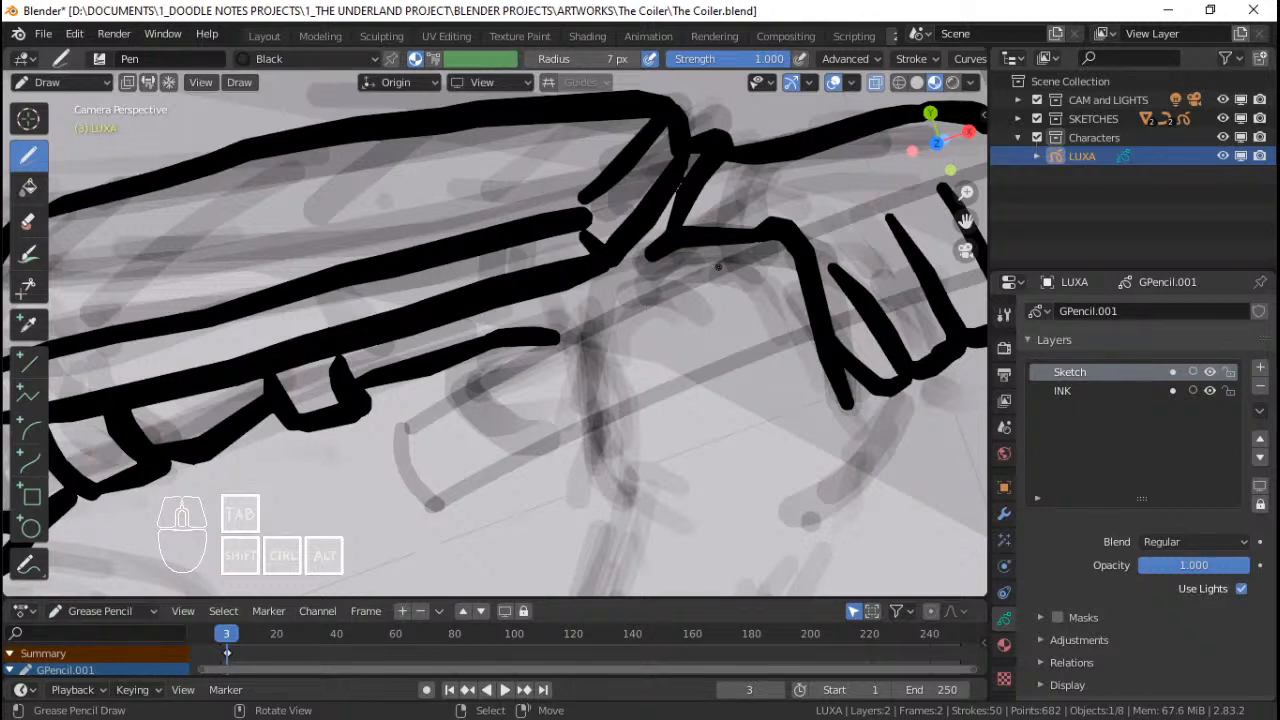
mouse_move(721, 260)
middle_mouse_down("shift")
mouse_move(689, 277)
mouse_move(725, 257)
mouse_move(724, 276)
middle_mouse_up("shift")
middle_click_drag(724, 276, 718, 260, "shift")
middle_click_drag(718, 260, 738, 263, "shift")
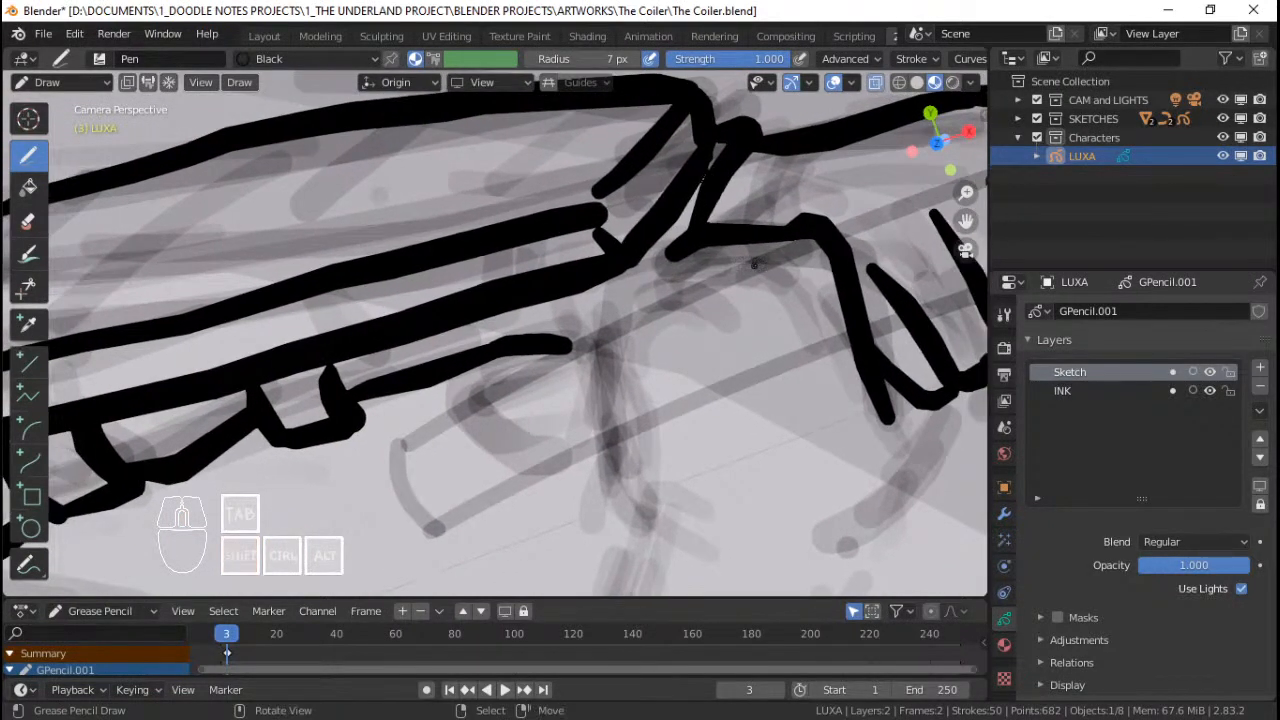
left_click_drag(748, 265, 659, 270)
key("ctrl+z")
left_click_drag(741, 265, 632, 288)
key("ctrl+z")
middle_click_drag(743, 267, 723, 275, "ctrl")
left_click_drag(724, 271, 618, 287)
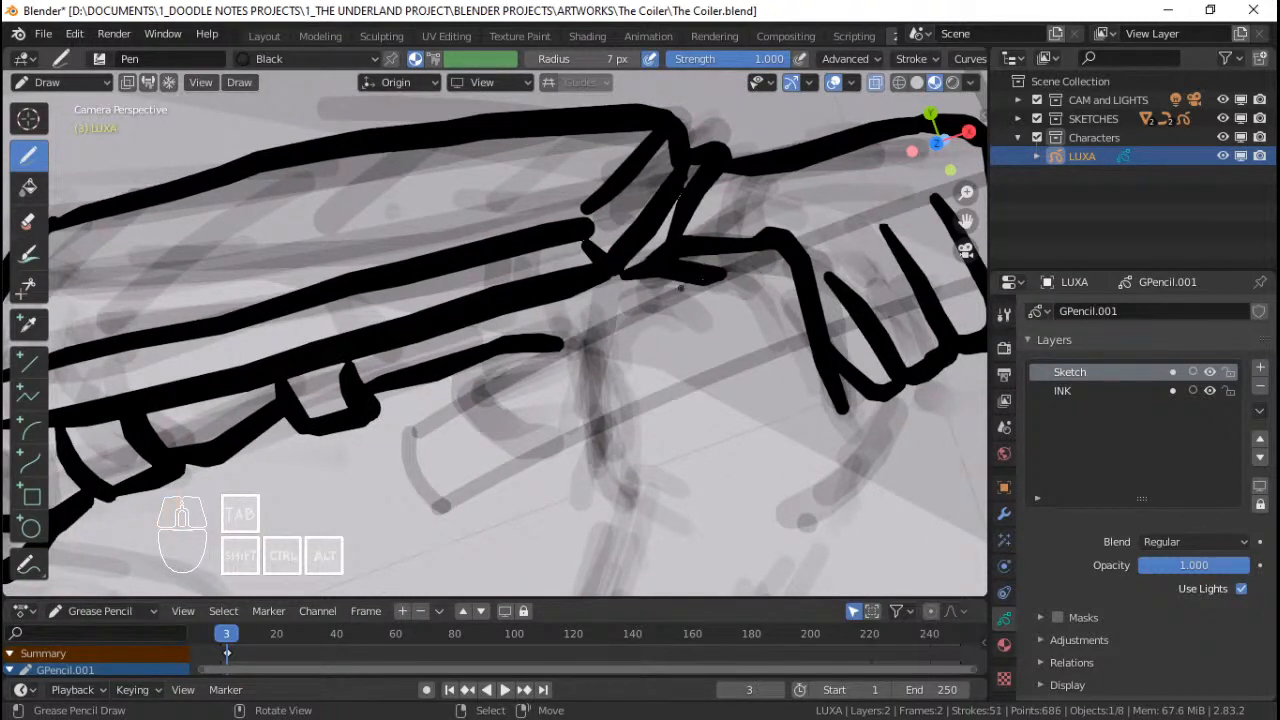
key("ctrl+z")
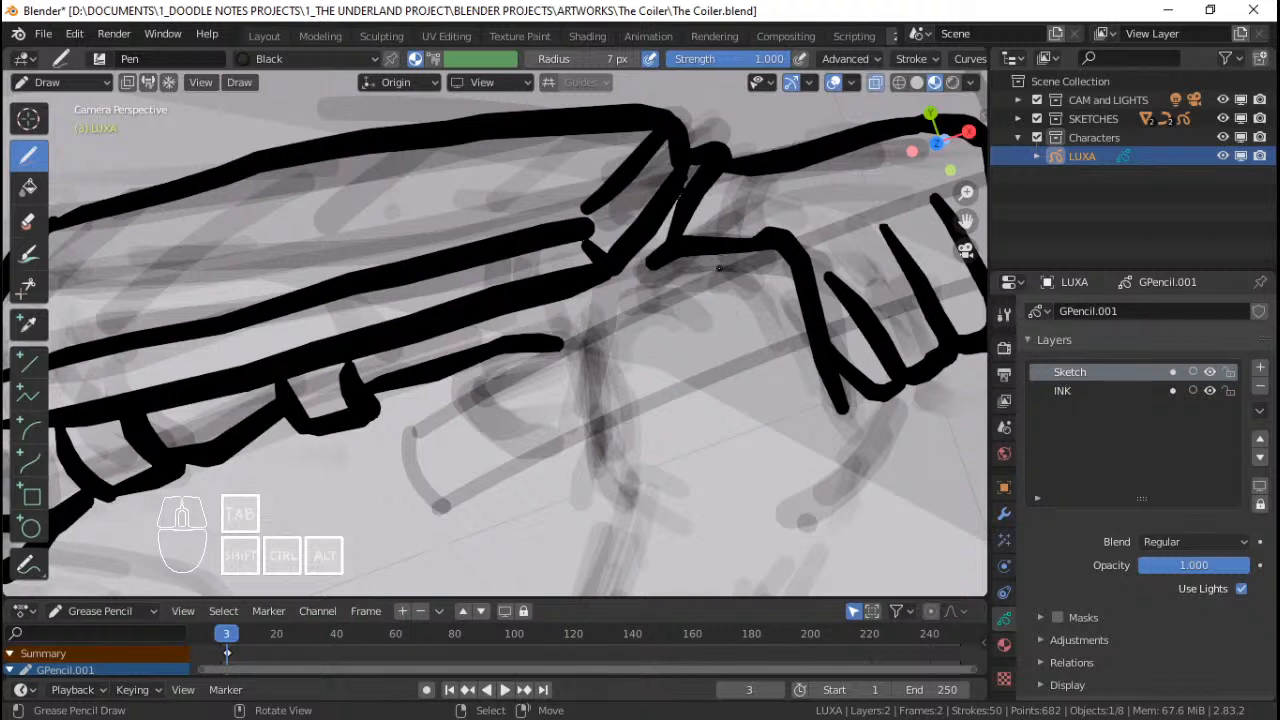
left_click_drag(719, 268, 634, 272)
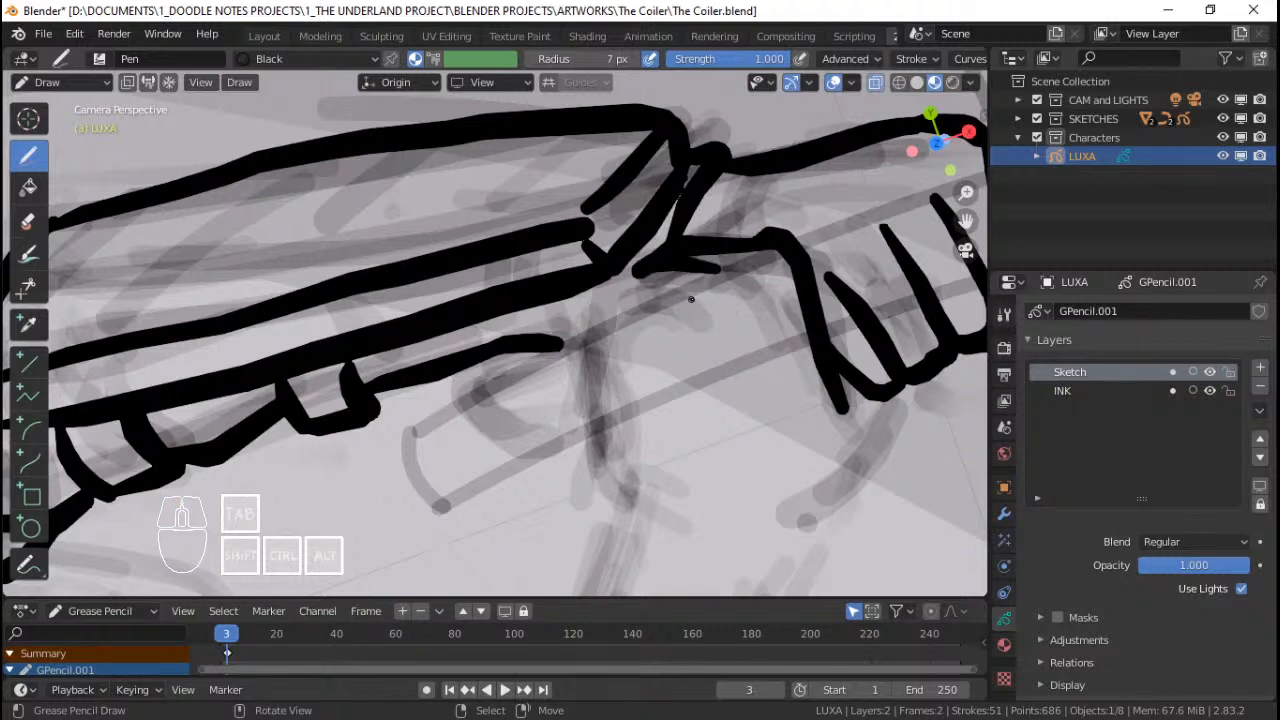
Step: Undo the trial strokes and the short fold line beneath the wrist, keeping only the hand's upper inner edge
middle_click_drag(700, 288, 738, 280, "ctrl")
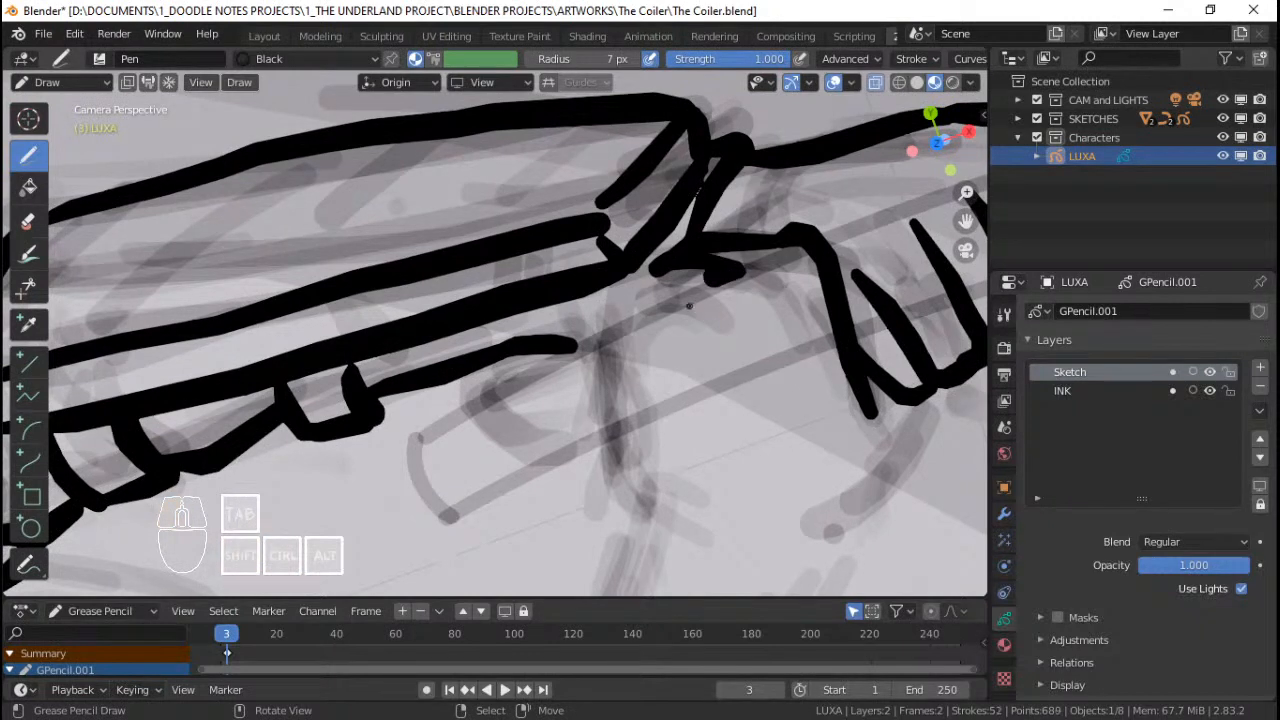
key("ctrl+z")
left_click_drag(739, 274, 704, 288)
key("ctrl+z")
middle_click_drag(681, 308, 685, 295, "shift")
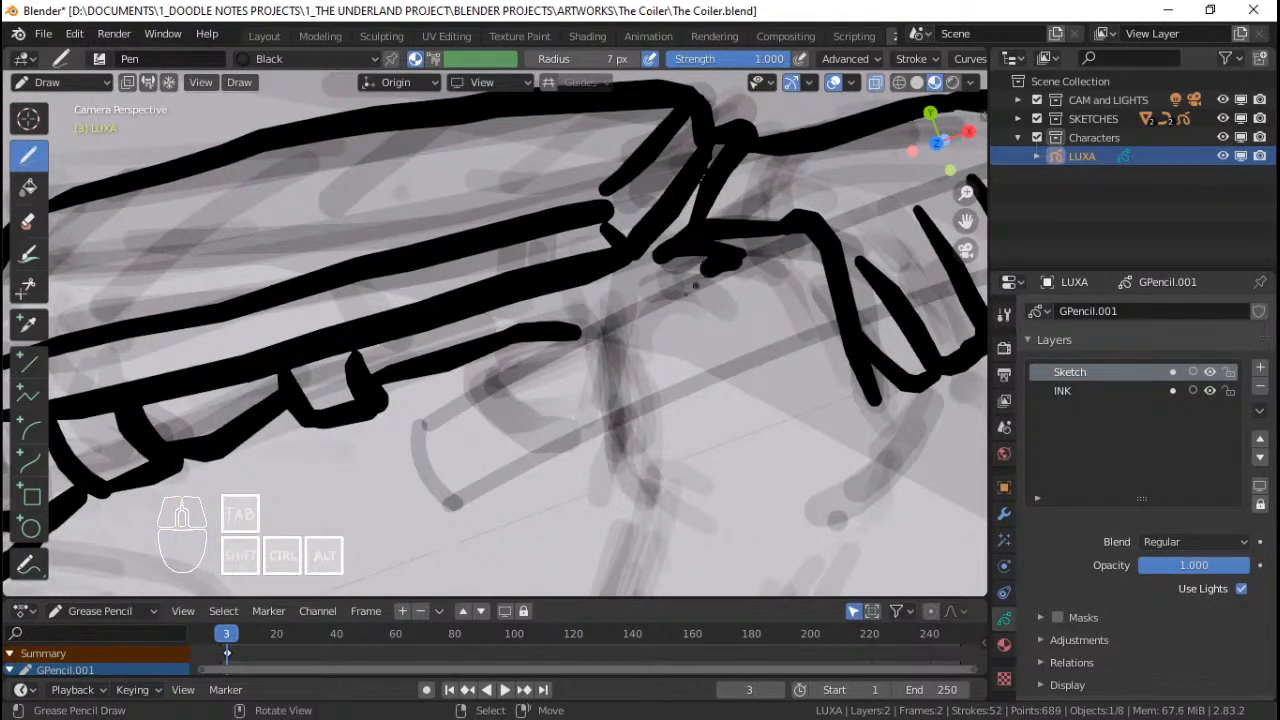
left_click_drag(662, 294, 635, 304)
key("ctrl+z")
key("ctrl+z")
key("ctrl+z")
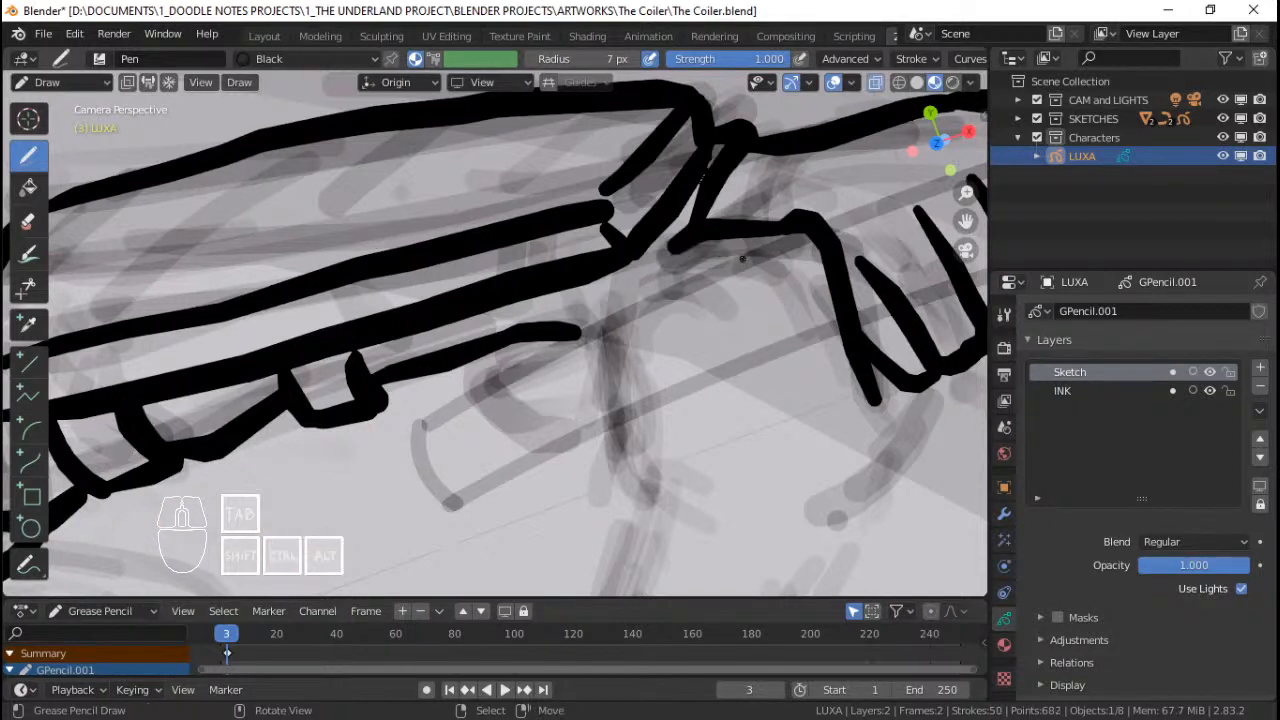
Step: Try to ink a longer fold line running back from the hand beneath the wrist
left_click(727, 256)
left_click_drag(727, 256, 624, 284)
key("ctrl+z")
Step: Ink the hairline above the rider's forehead as short jagged strokes, starting where the face contour meets the raised arm
mouse_move(631, 118)
middle_mouse_down("ctrl")
mouse_move(631, 314)
mouse_move(689, 284)
middle_mouse_up("ctrl")
middle_click_drag(660, 285, 630, 375, "ctrl")
mouse_move(612, 338)
middle_mouse_down("shift")
mouse_move(665, 310)
mouse_move(657, 245)
middle_mouse_up("shift")
middle_click_drag(637, 305, 673, 302, "shift")
middle_click_drag(758, 318, 664, 358, "shift")
mouse_move(664, 358)
middle_mouse_down("ctrl")
mouse_move(665, 268)
mouse_move(646, 374)
mouse_move(660, 304)
mouse_move(620, 318)
middle_mouse_up("ctrl")
mouse_move(616, 315)
middle_mouse_down("shift")
mouse_move(634, 334)
mouse_move(640, 304)
middle_mouse_up("shift")
mouse_move(640, 316)
middle_mouse_down("shift")
mouse_move(682, 321)
mouse_move(660, 322)
middle_mouse_up("shift")
mouse_move(643, 342)
middle_mouse_down("shift")
mouse_move(698, 315)
mouse_move(680, 281)
middle_mouse_up("shift")
middle_click_drag(680, 281, 646, 318, "ctrl")
middle_click_drag(646, 318, 704, 298, "shift")
middle_click_drag(677, 352, 684, 287, "ctrl")
mouse_move(661, 384)
middle_mouse_down("ctrl")
mouse_move(663, 349)
mouse_move(689, 311)
mouse_move(656, 301)
middle_mouse_up("ctrl")
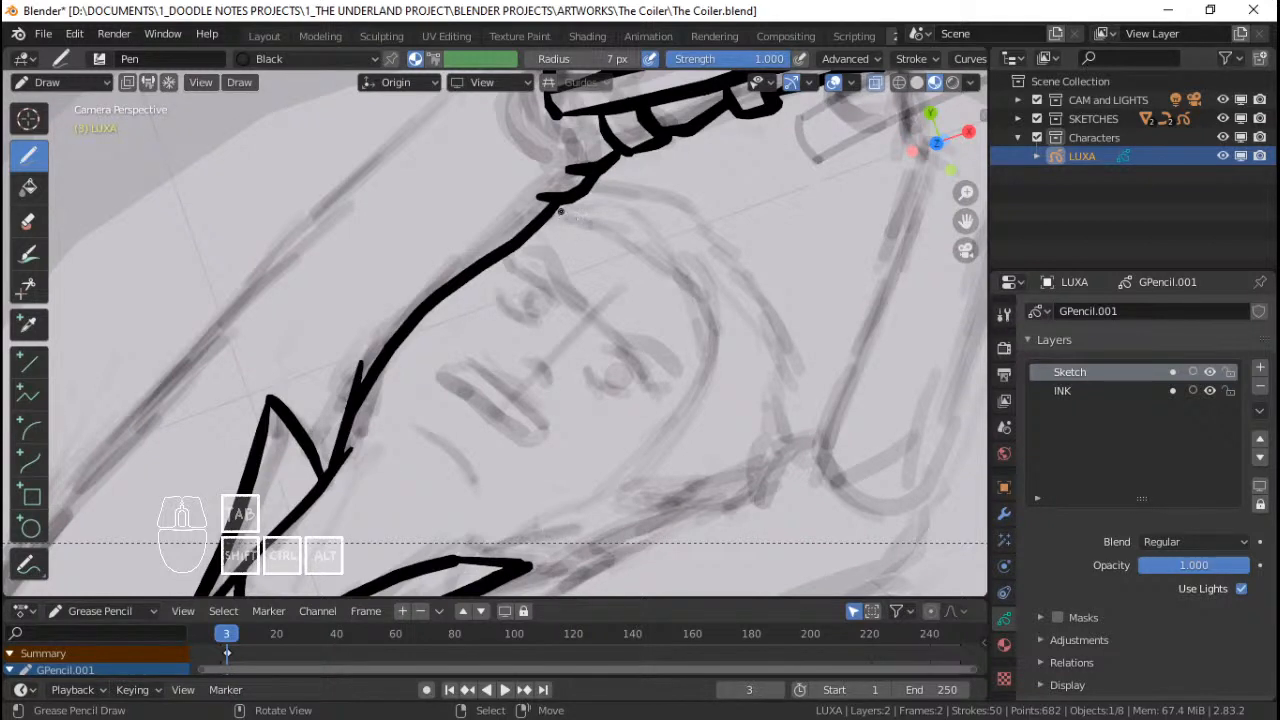
left_click_drag(558, 207, 572, 213)
key("ctrl+z")
mouse_move(553, 209)
left_mouse_down()
mouse_move(656, 242)
mouse_move(700, 282)
mouse_move(706, 308)
left_mouse_up()
key("ctrl+z")
left_click_drag(712, 327, 718, 352)
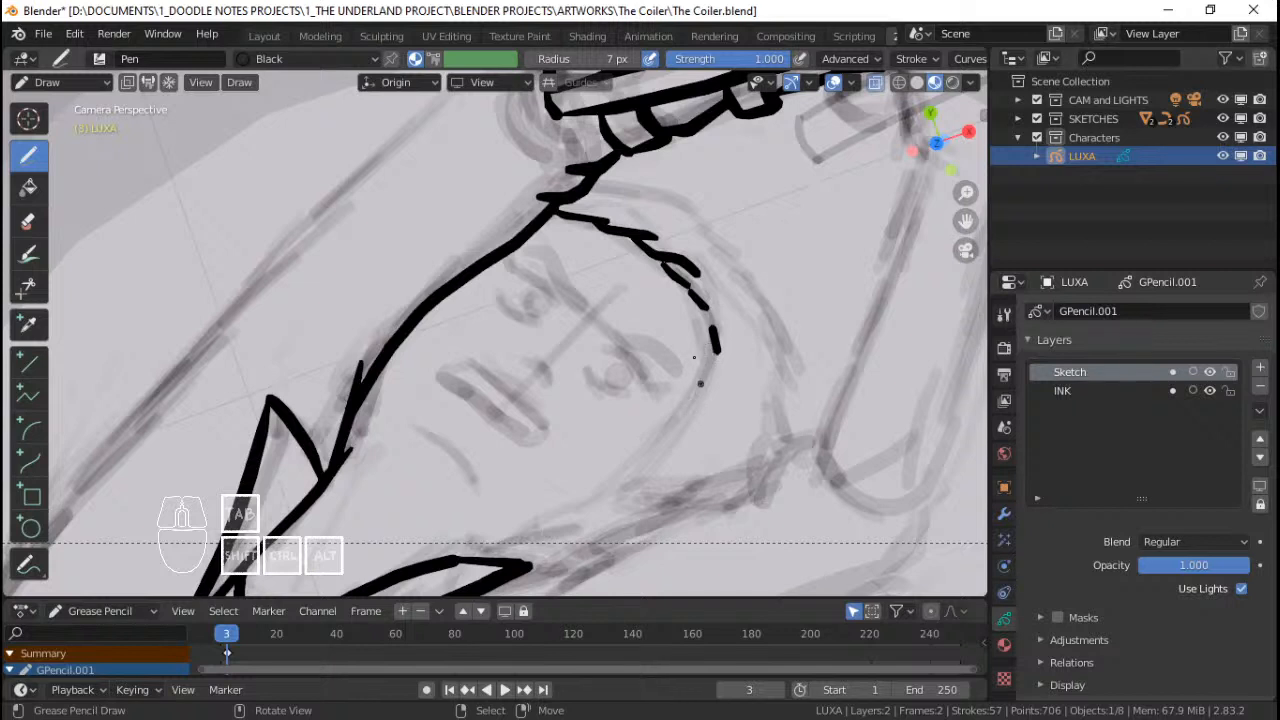
Step: Continue the jagged hairline past the temple and down the side of the face
middle_click_drag(688, 317, 748, 267, "shift")
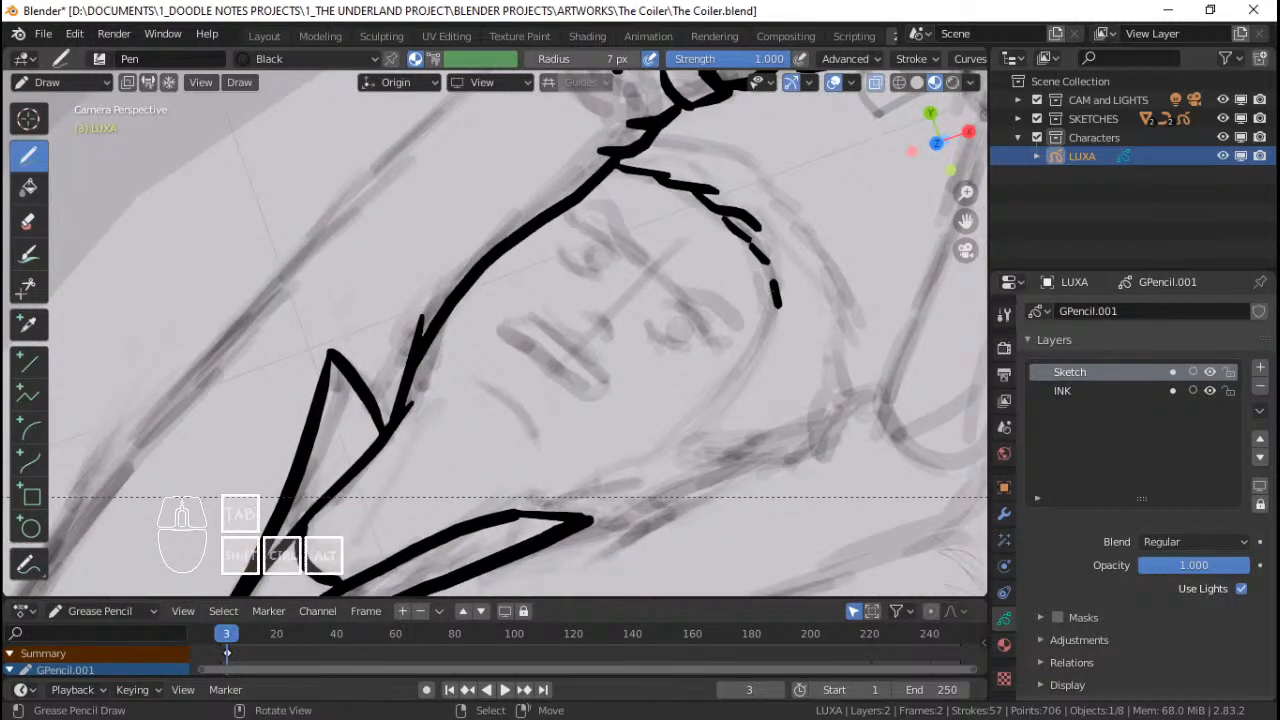
left_click_drag(763, 267, 780, 286)
mouse_move(744, 314)
middle_mouse_down("shift")
mouse_move(746, 289)
mouse_move(770, 289)
middle_mouse_up("shift")
left_click_drag(792, 276, 764, 330)
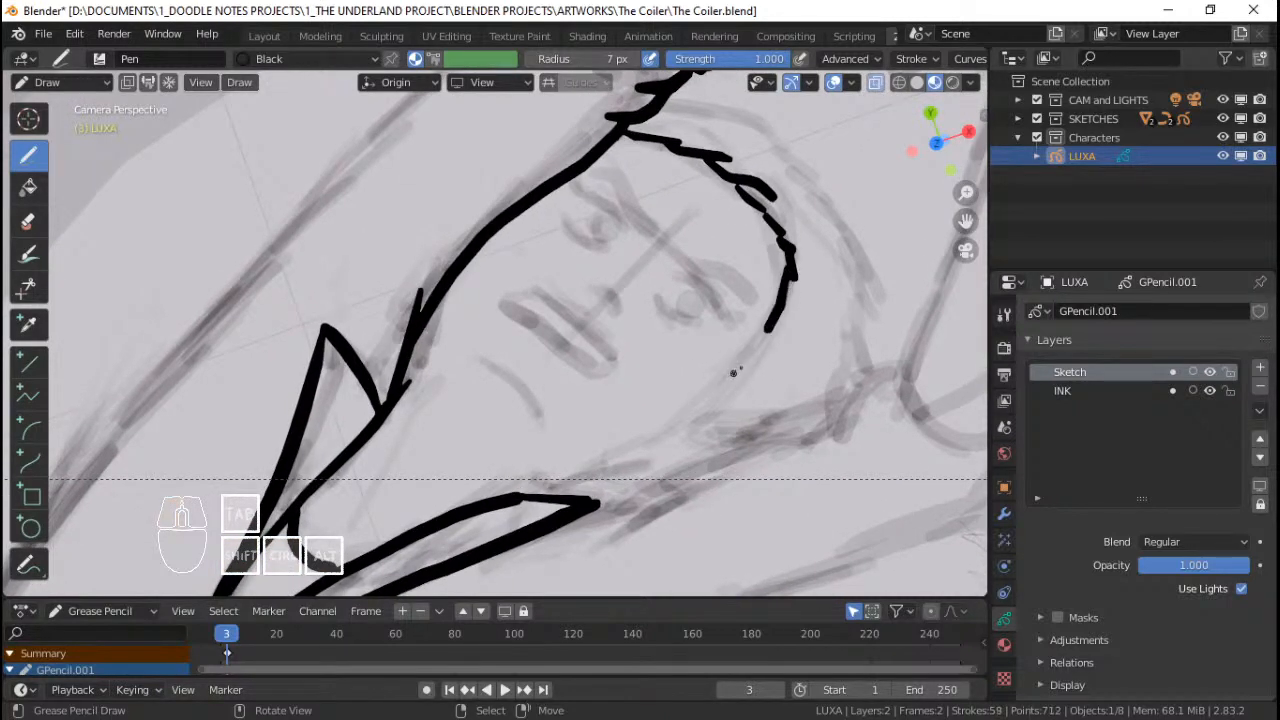
Step: Reinforce the jaw line beside the collar's point with a short stroke and ink the curved chin line below the mouth
mouse_move(756, 346)
middle_mouse_down("shift")
mouse_move(770, 318)
mouse_move(660, 360)
middle_mouse_up("shift")
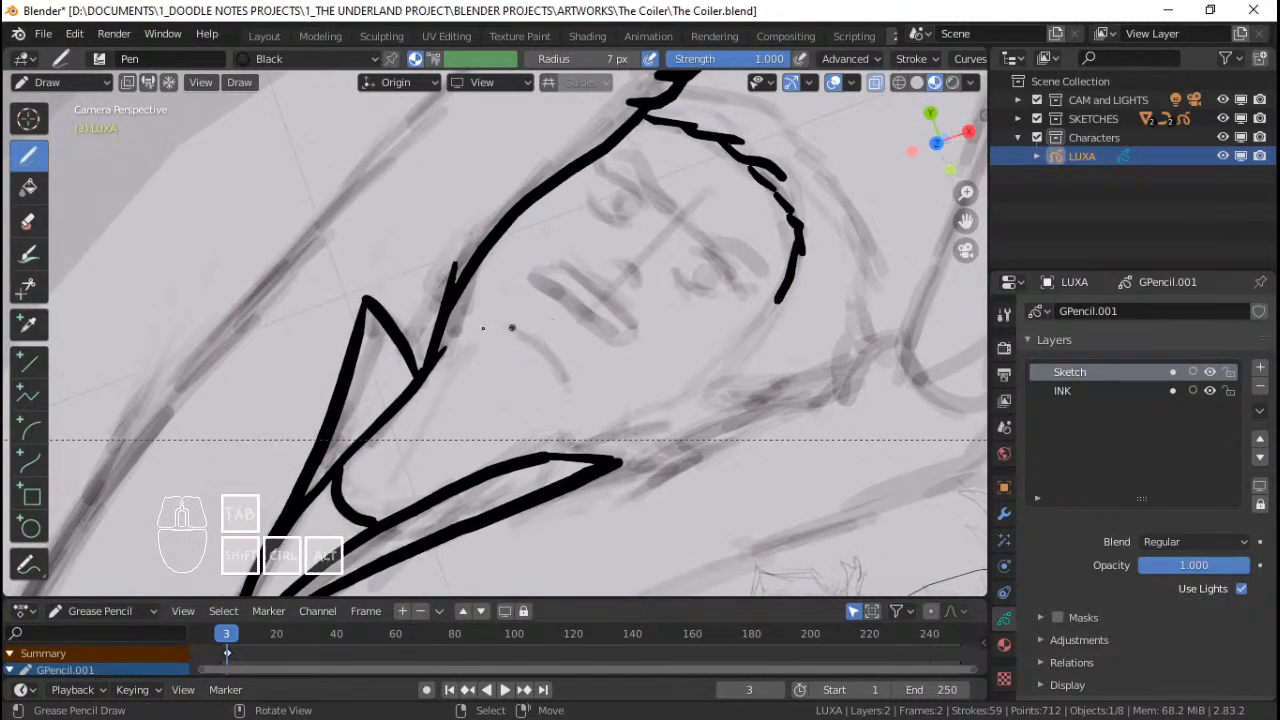
left_click_drag(456, 293, 443, 340)
key("ctrl+z")
left_click_drag(458, 296, 445, 362)
key("ctrl+z")
left_click_drag(459, 298, 444, 358)
key("ctrl+z")
left_click_drag(457, 299, 441, 368)
left_click_drag(495, 326, 570, 380)
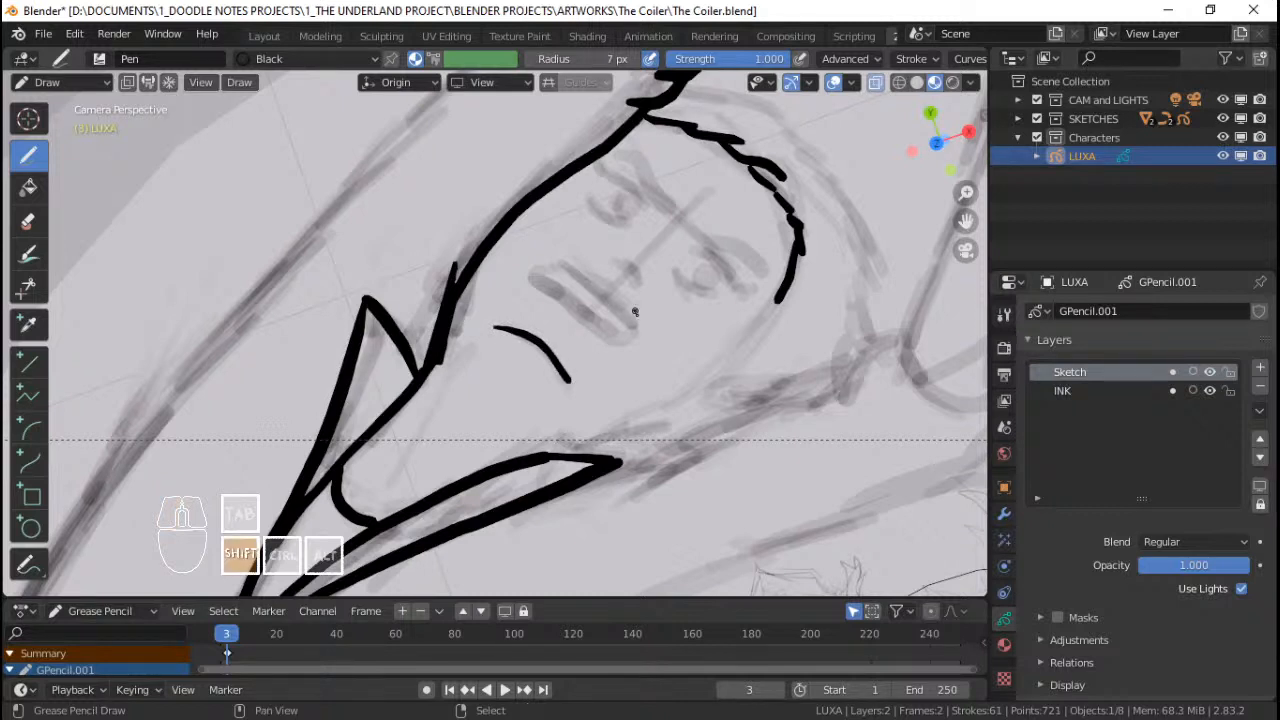
Step: Ink a short straight stroke below the hairline along the sketched side of the face
middle_click_drag(633, 320, 618, 313, "shift")
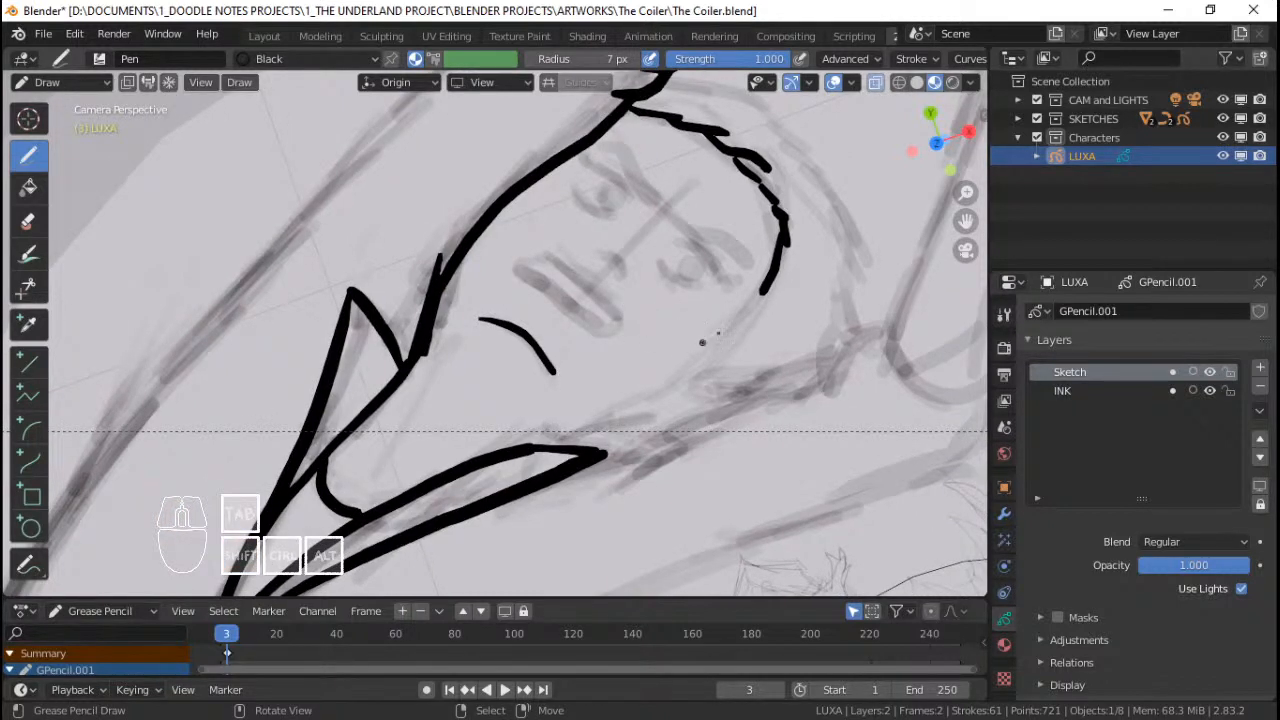
left_click_drag(748, 311, 695, 370)
middle_click_drag(697, 362, 660, 437, "ctrl")
Step: Ink the jagged lower hair outline from the collar's tip up toward the bent elbow
mouse_move(638, 414)
middle_mouse_down("shift")
mouse_move(643, 386)
mouse_move(612, 447)
mouse_move(576, 403)
middle_mouse_up("shift")
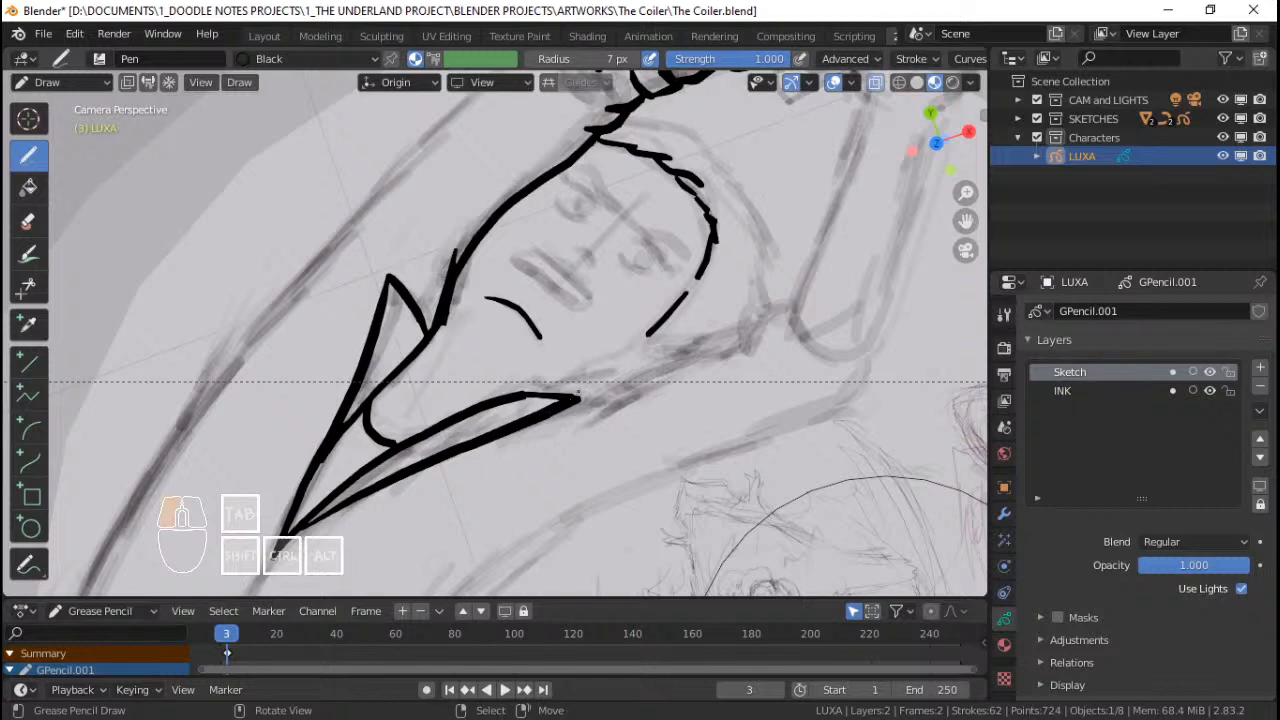
left_click_drag(578, 394, 610, 378)
left_click(562, 411)
left_click_drag(604, 398, 686, 356)
middle_click_drag(700, 356, 672, 358, "shift")
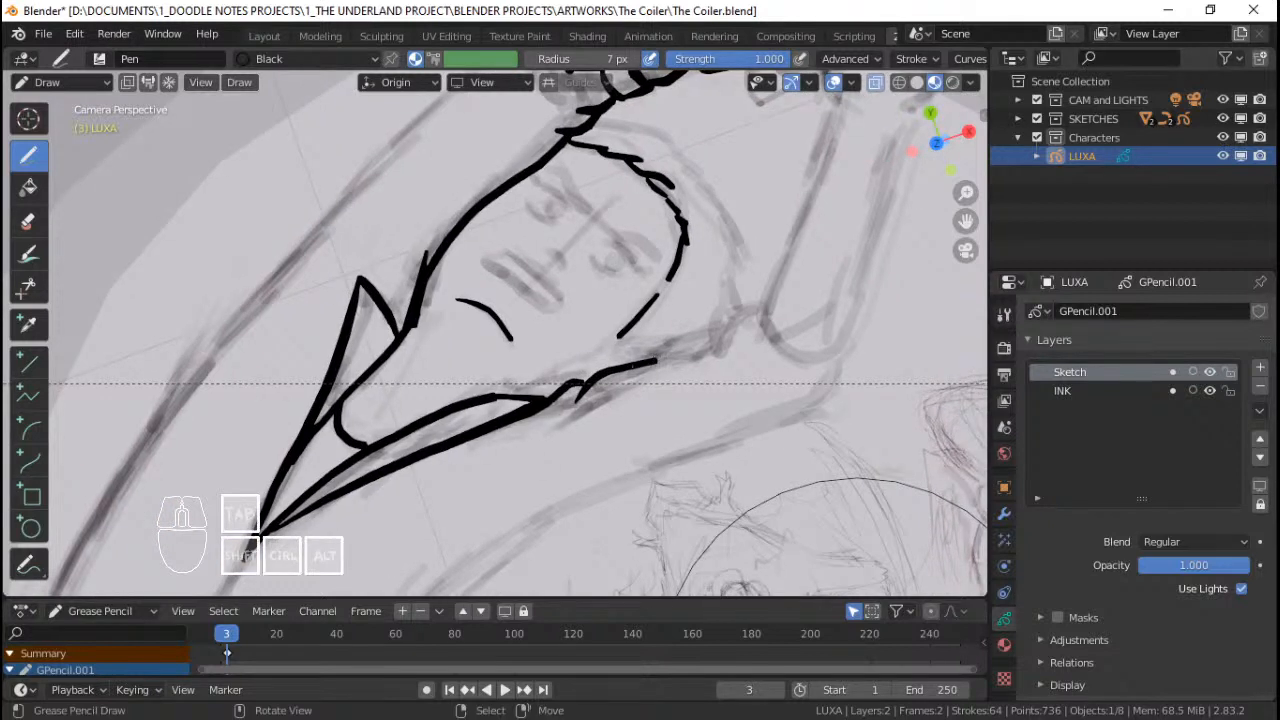
left_click_drag(645, 371, 722, 338)
key("ctrl+z")
left_click_drag(641, 370, 757, 317)
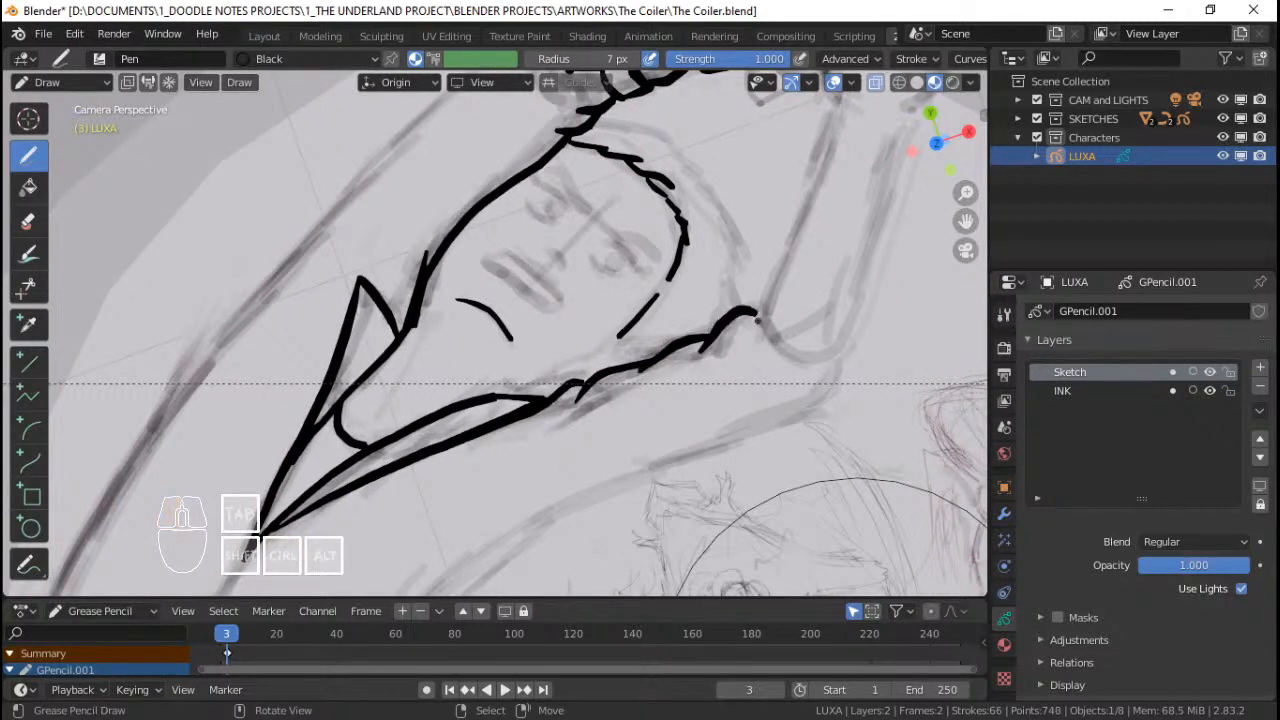
Step: Try to ink a line from the collar's upper edge up toward the side of the face
mouse_move(746, 320)
middle_mouse_down("ctrl")
mouse_move(651, 409)
mouse_move(640, 330)
mouse_move(563, 343)
middle_mouse_up("ctrl")
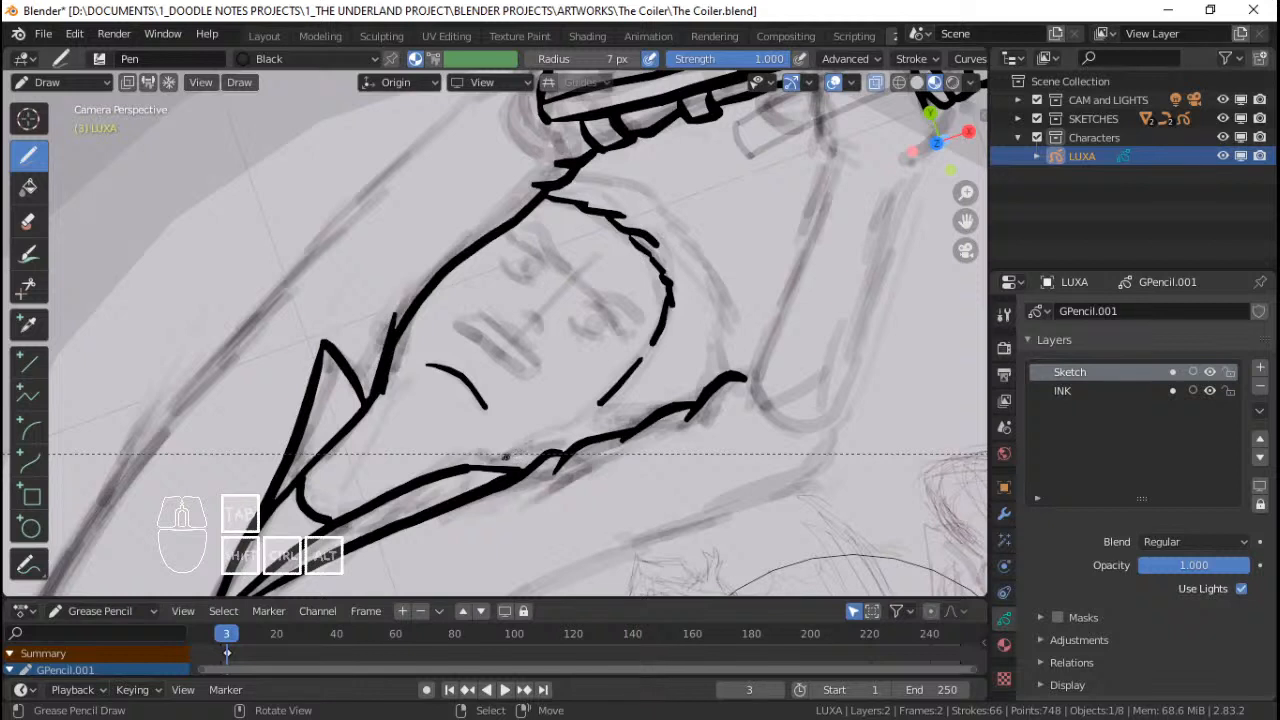
left_click_drag(514, 447, 545, 434)
key("ctrl+z")
left_click_drag(484, 463, 523, 443)
key("ctrl+z")
left_click_drag(490, 459, 552, 436)
key("ctrl+z")
left_click_drag(485, 462, 588, 416)
middle_click_drag(621, 392, 602, 373, "shift")
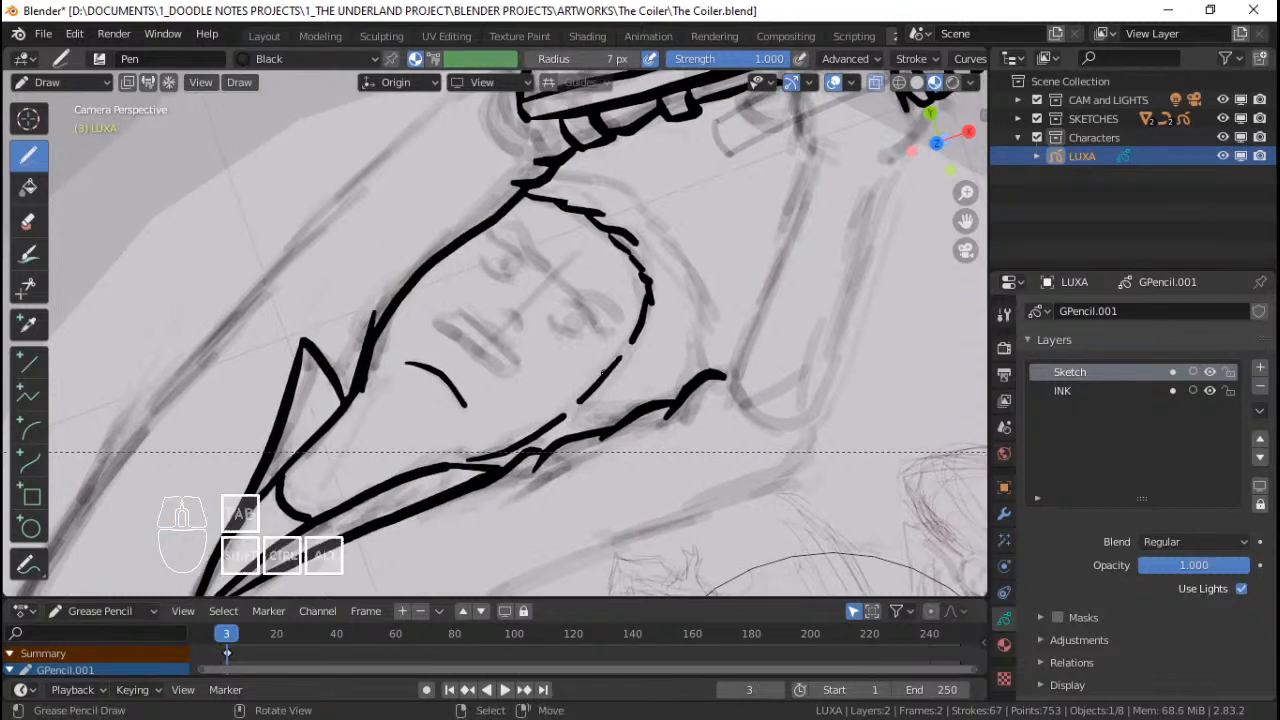
key("ctrl+z")
key("ctrl+z")
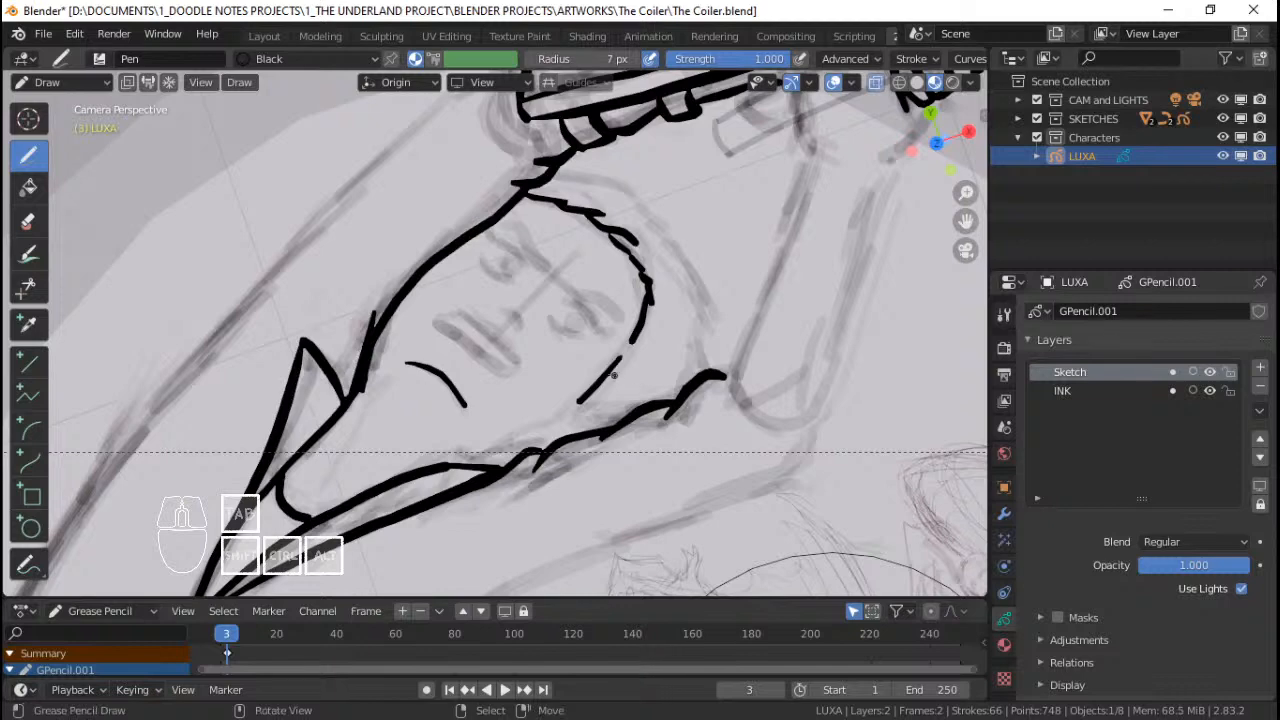
Step: Delete the short straight stroke at the side of the face in Edit Mode and return to Draw Mode
key("Tab")
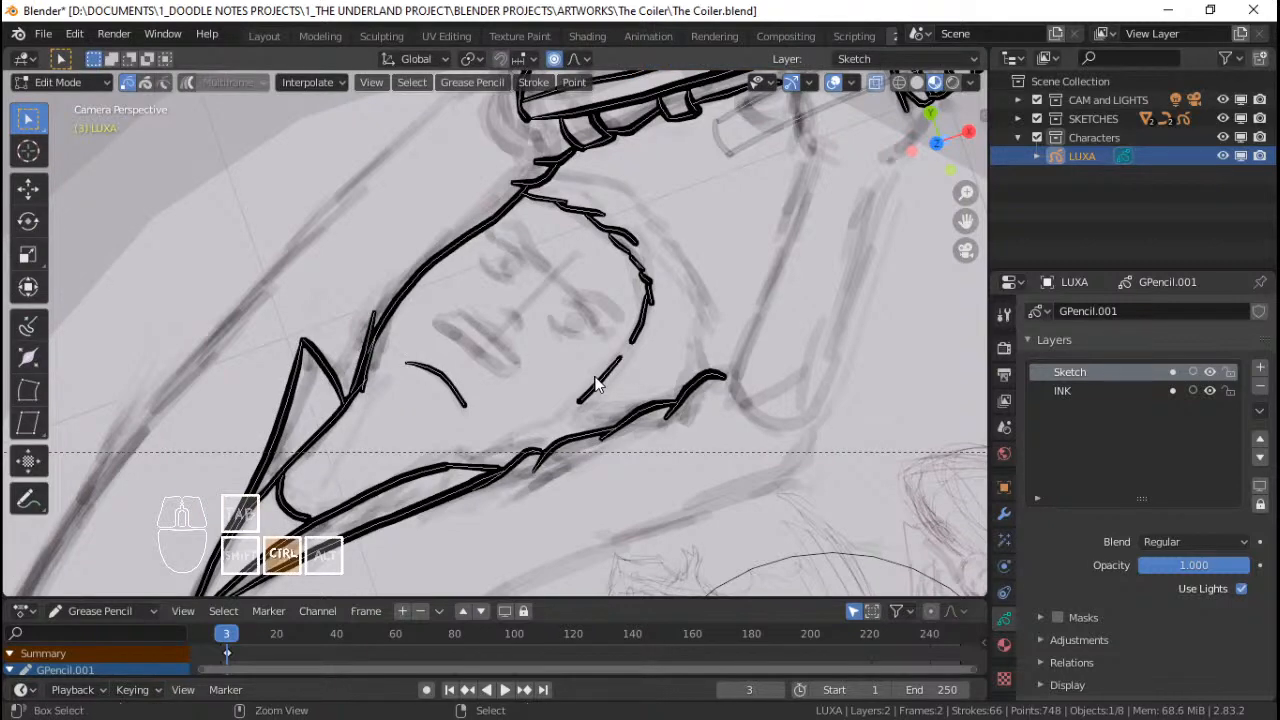
key("x")
left_click(594, 380)
key("ctrl+Tab")
left_click(588, 285)
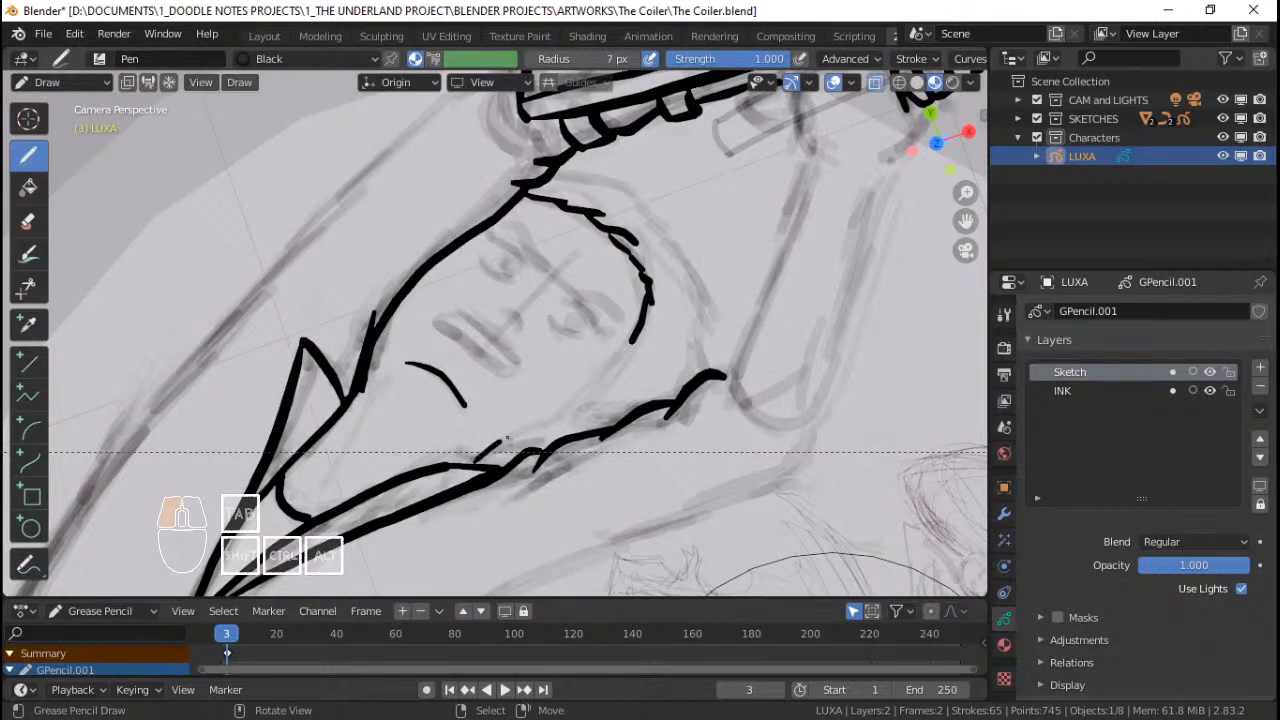
Step: Ink the lower side of the face as hair-like strokes from below the temple down to the collar
left_click_drag(507, 438, 586, 404)
key("ctrl+z")
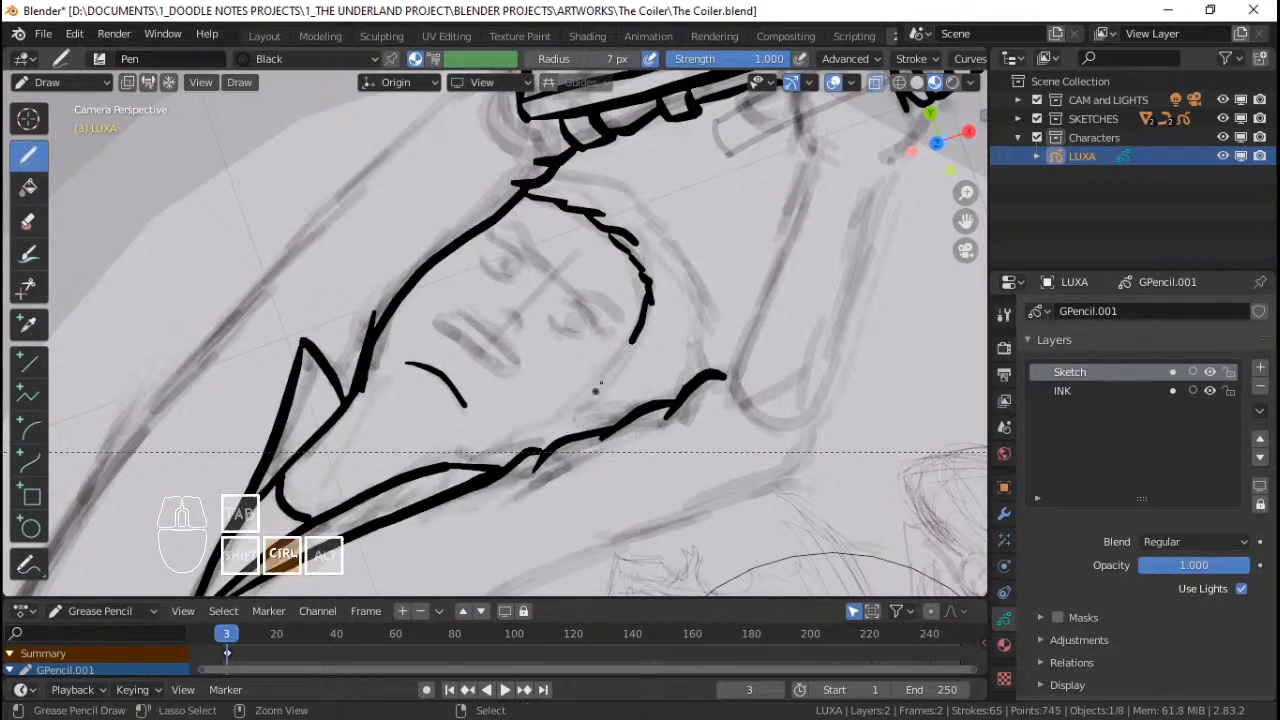
middle_click_drag(595, 388, 598, 359, "ctrl")
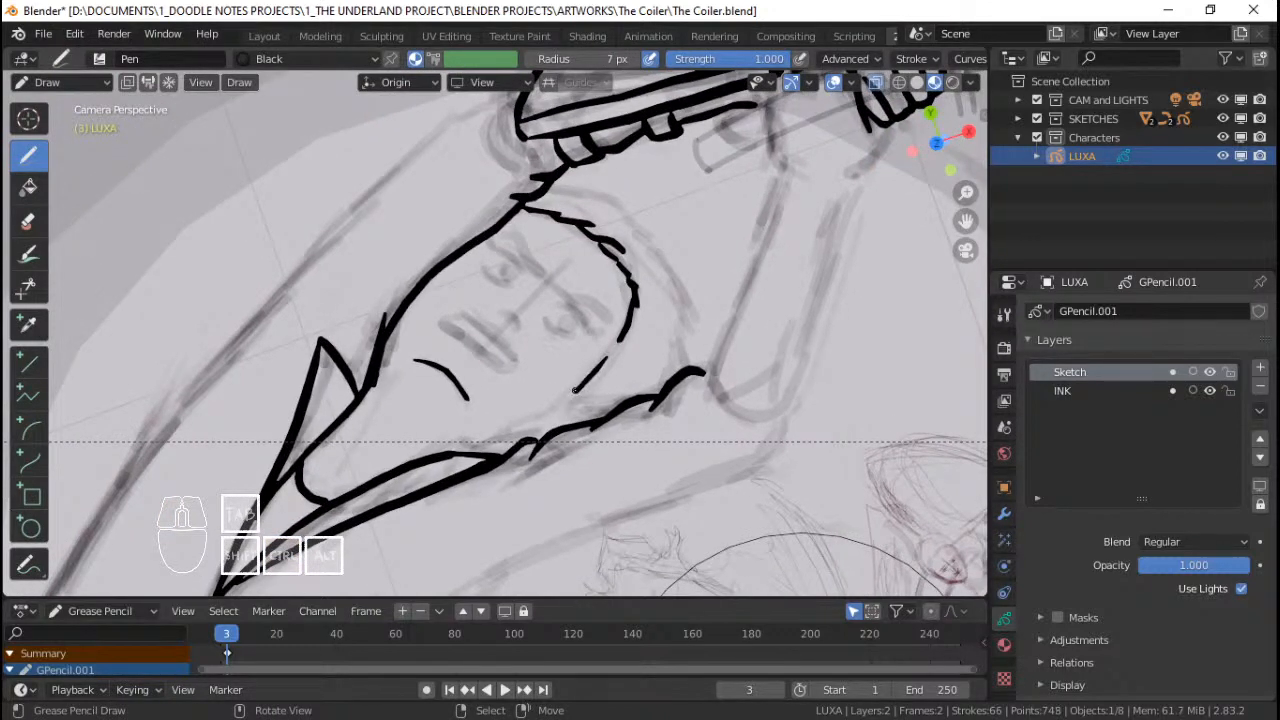
left_click_drag(582, 404, 548, 424)
key("ctrl+z")
left_click_drag(559, 401, 509, 447)
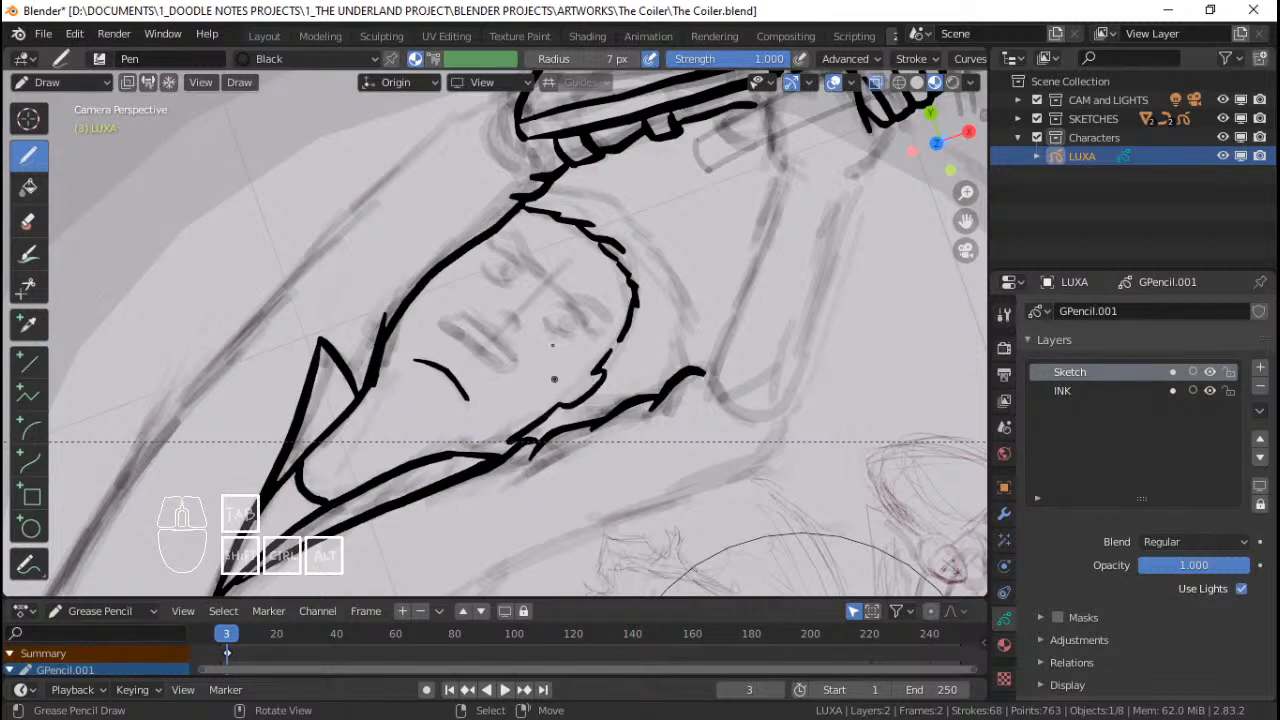
Step: Ink the hair's outer contour in jagged strokes down to its lower outline, and add a short stroke at the collar's edge
mouse_move(571, 339)
middle_mouse_down("shift")
mouse_move(589, 331)
mouse_move(631, 355)
mouse_move(644, 345)
mouse_move(644, 360)
middle_mouse_up("shift")
mouse_move(577, 186)
left_mouse_down()
mouse_move(628, 186)
mouse_move(688, 238)
mouse_move(716, 300)
mouse_move(713, 386)
left_mouse_up()
mouse_move(712, 399)
middle_mouse_down("ctrl")
mouse_move(630, 396)
mouse_move(646, 368)
middle_mouse_up("ctrl")
mouse_move(646, 368)
middle_mouse_down("ctrl")
mouse_move(643, 381)
mouse_move(618, 338)
mouse_move(640, 366)
mouse_move(640, 346)
middle_mouse_up("ctrl")
middle_click_drag(636, 414, 622, 388, "shift")
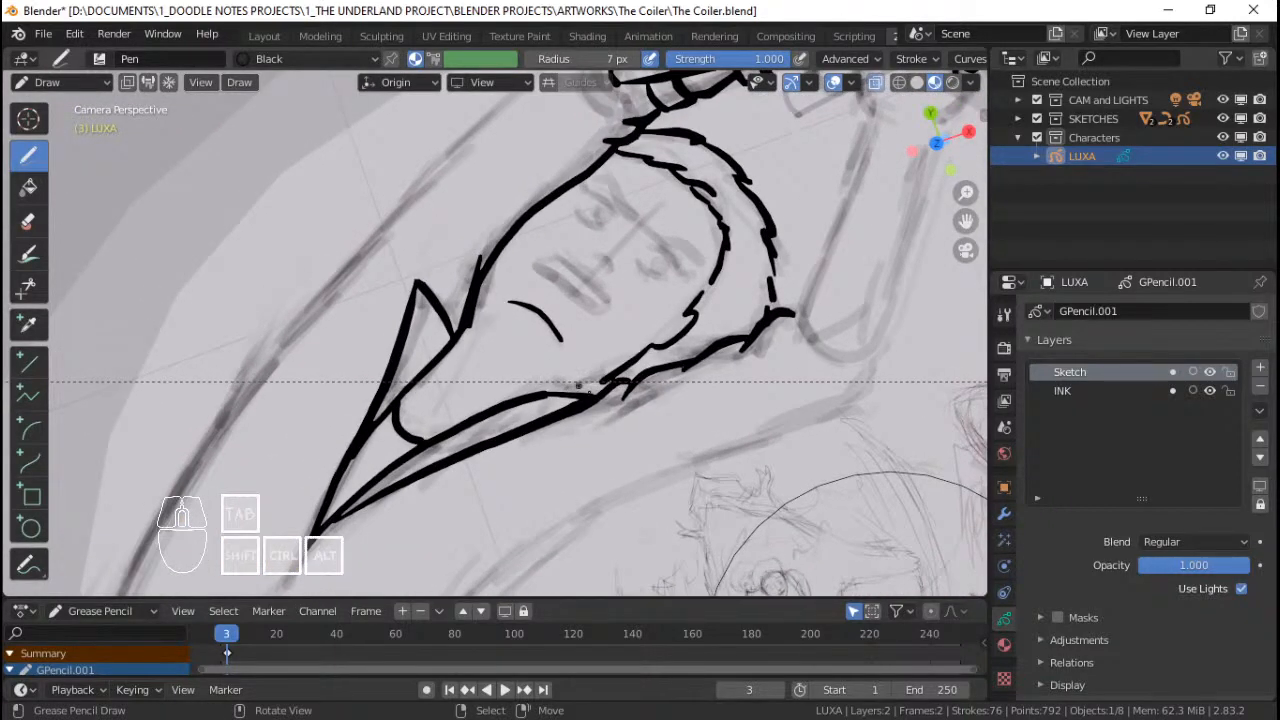
left_click_drag(598, 380, 558, 398)
Step: Ink the raised arm's outer contour from the block-shaped piece down toward the shoulder
mouse_move(600, 385)
middle_mouse_down("ctrl")
mouse_move(611, 374)
mouse_move(580, 420)
mouse_move(623, 360)
mouse_move(580, 365)
mouse_move(637, 306)
middle_mouse_up("ctrl")
mouse_move(637, 306)
middle_mouse_down("shift")
mouse_move(650, 319)
mouse_move(642, 280)
mouse_move(656, 276)
middle_mouse_up("shift")
middle_click_drag(678, 140, 659, 180, "ctrl")
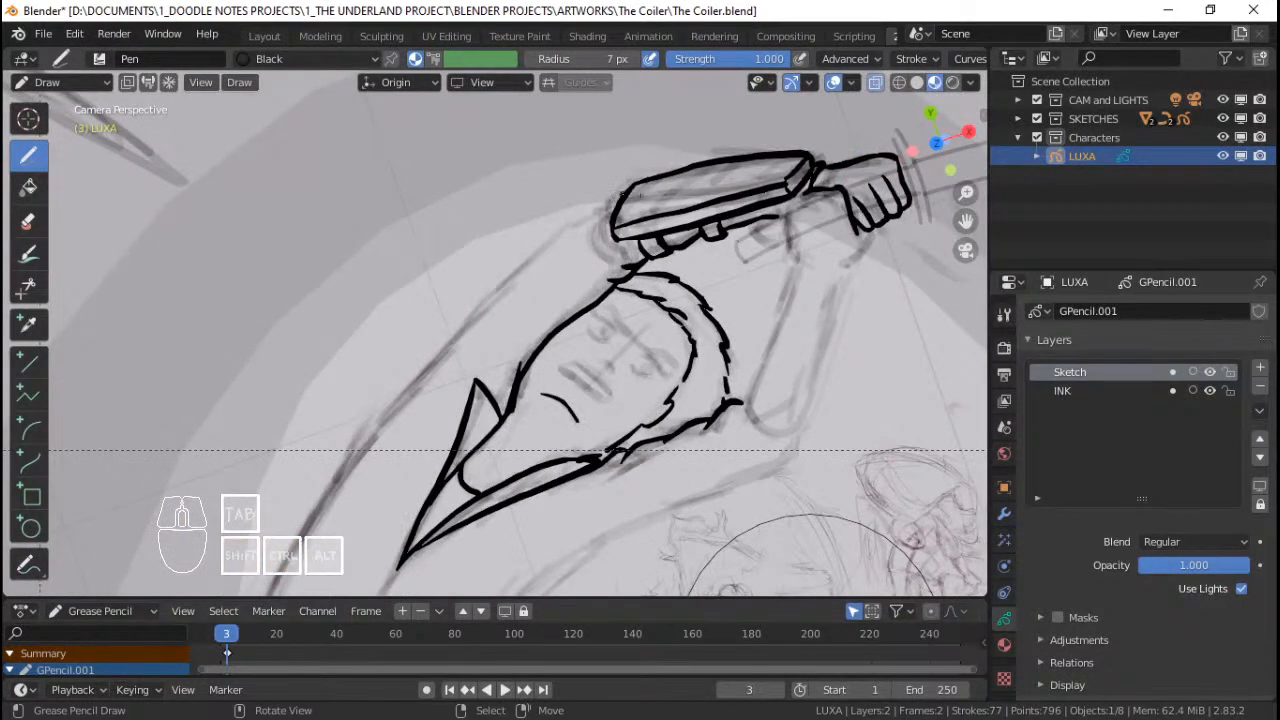
mouse_move(628, 189)
left_mouse_down()
mouse_move(496, 279)
mouse_move(415, 370)
mouse_move(377, 438)
left_mouse_up()
middle_click_drag(385, 440, 480, 312, "shift")
middle_click_drag(592, 216, 580, 286, "shift")
middle_click_drag(582, 286, 619, 297, "ctrl")
middle_click_drag(619, 297, 624, 245, "ctrl")
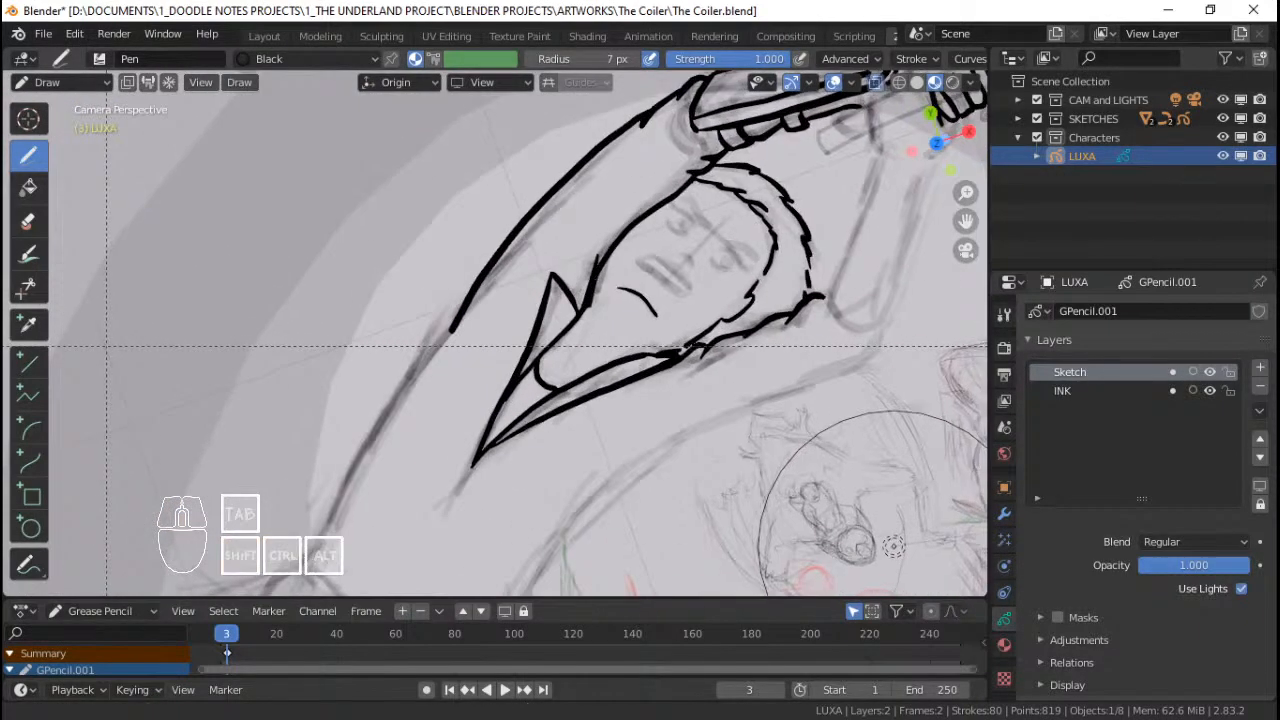
Step: Try to ink a short overlapping stroke continuing the arm's outer contour past the shoulder
middle_click_drag(107, 348, 142, 293, "shift")
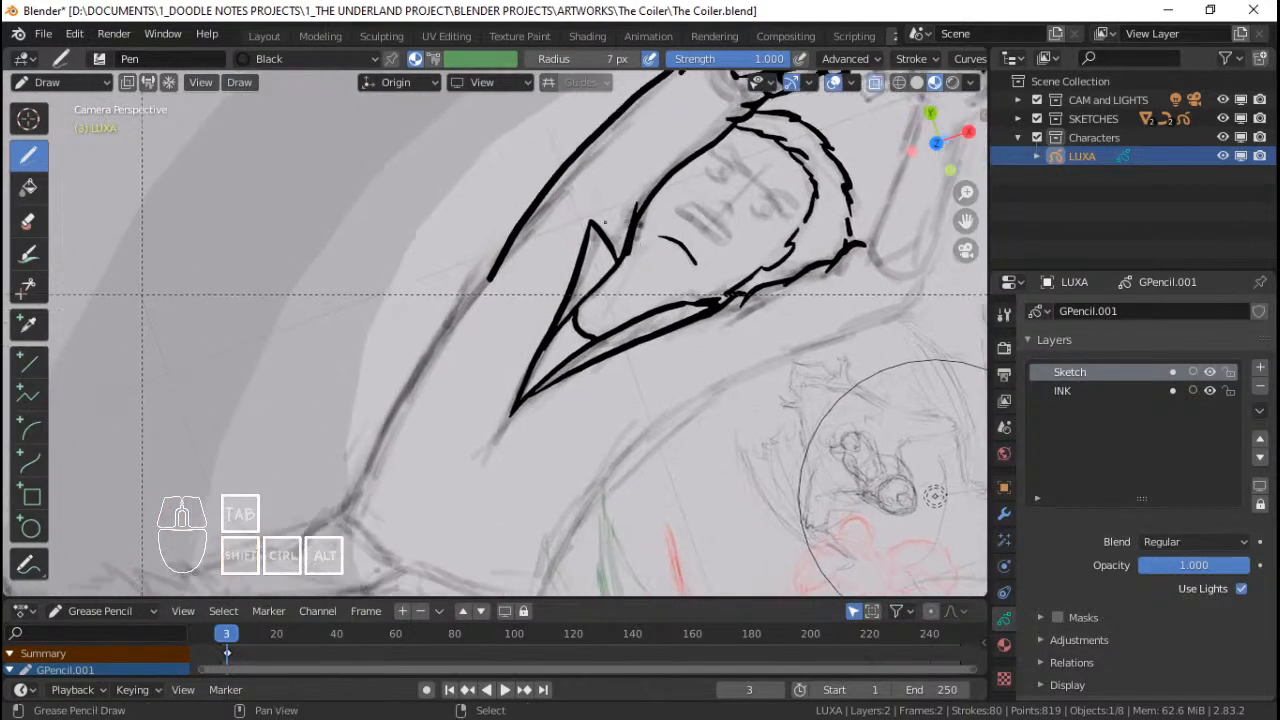
left_click_drag(527, 235, 459, 322)
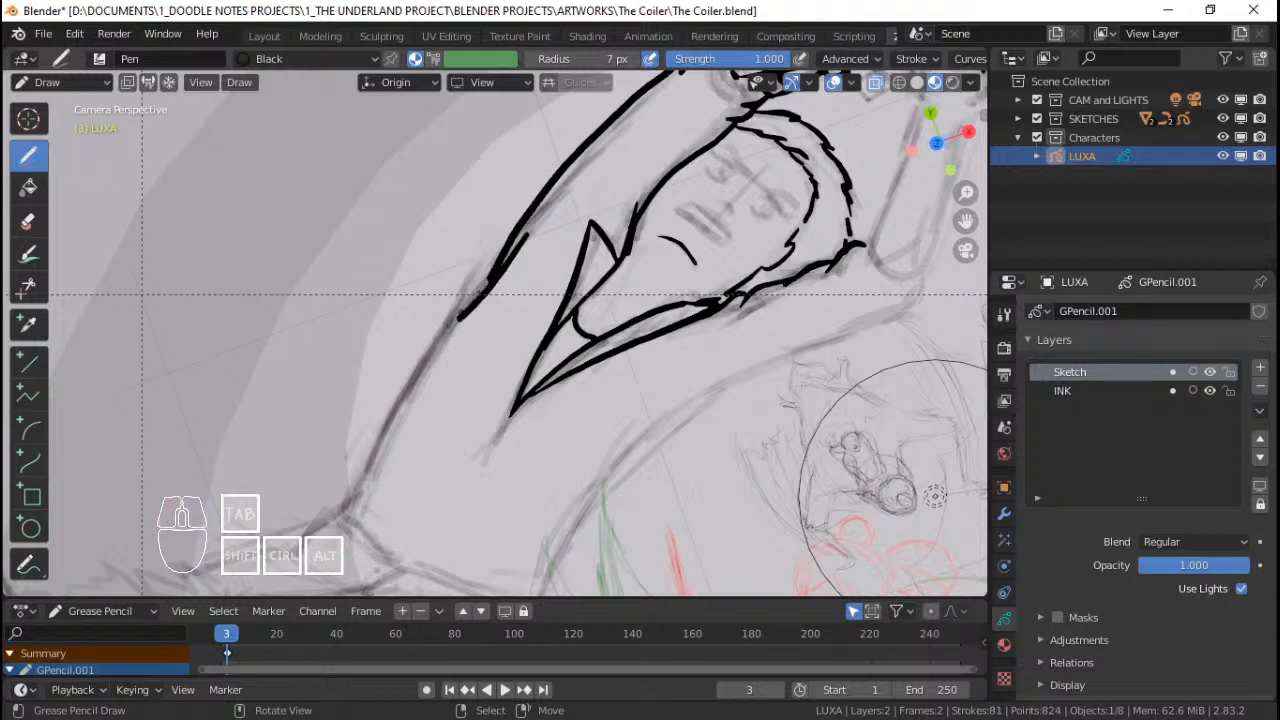
key("ctrl+z")
left_click_drag(531, 234, 446, 328)
key("ctrl+z")
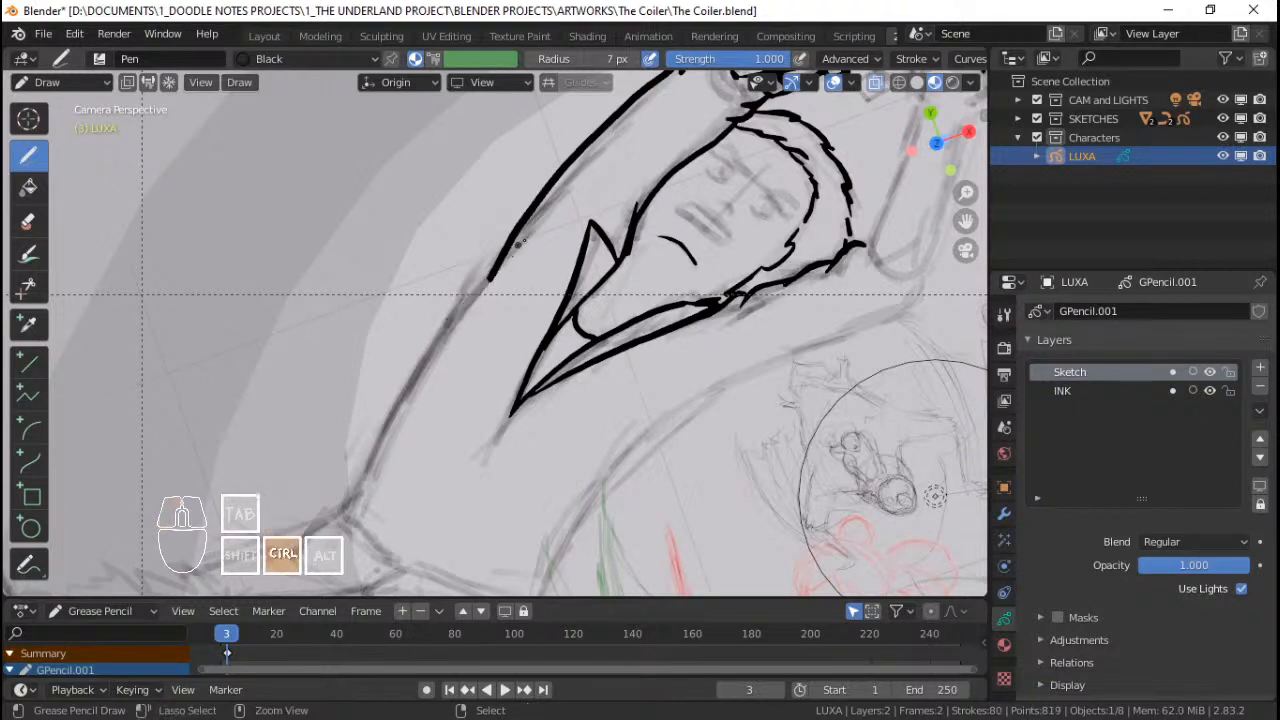
left_click_drag(532, 233, 463, 312)
key("ctrl+z")
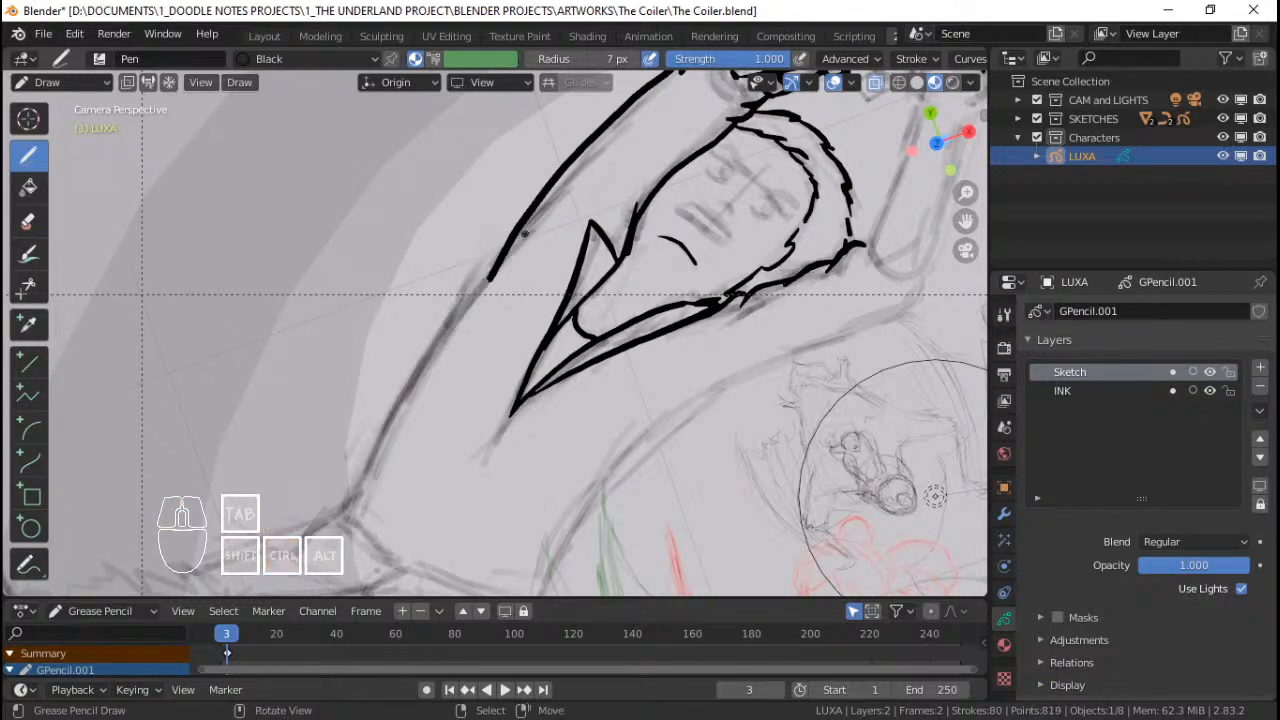
Step: Ink the torso's long side contour from an overlap at the shoulder down to the waist
mouse_move(532, 233)
left_mouse_down()
mouse_move(443, 338)
mouse_move(343, 517)
left_mouse_up()
key("ctrl+z")
middle_click_drag(423, 491, 437, 366, "shift")
Step: Ink short crease marks side by side along the waistline at the base of the torso
mouse_move(439, 346)
left_mouse_down()
mouse_move(410, 440)
mouse_move(422, 417)
left_mouse_up()
key("ctrl+z")
middle_click_drag(467, 404, 456, 382, "shift")
left_click_drag(453, 448, 465, 412)
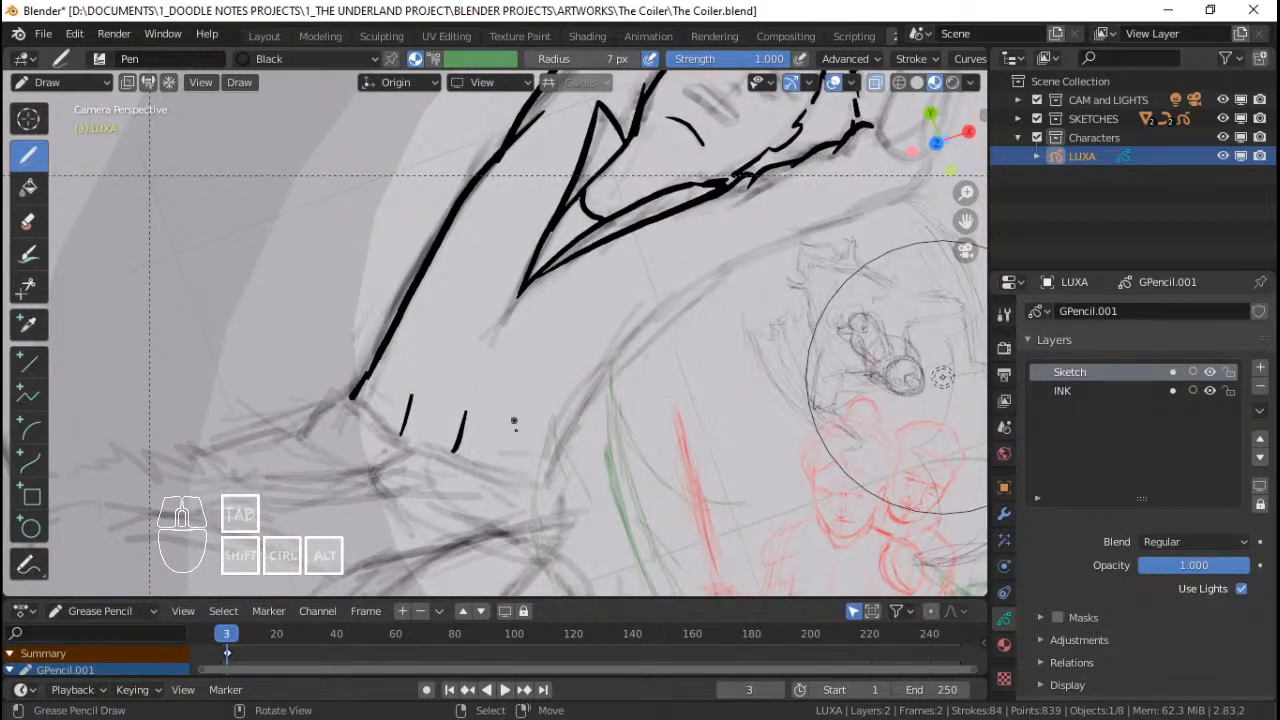
middle_click_drag(476, 350, 457, 331, "shift")
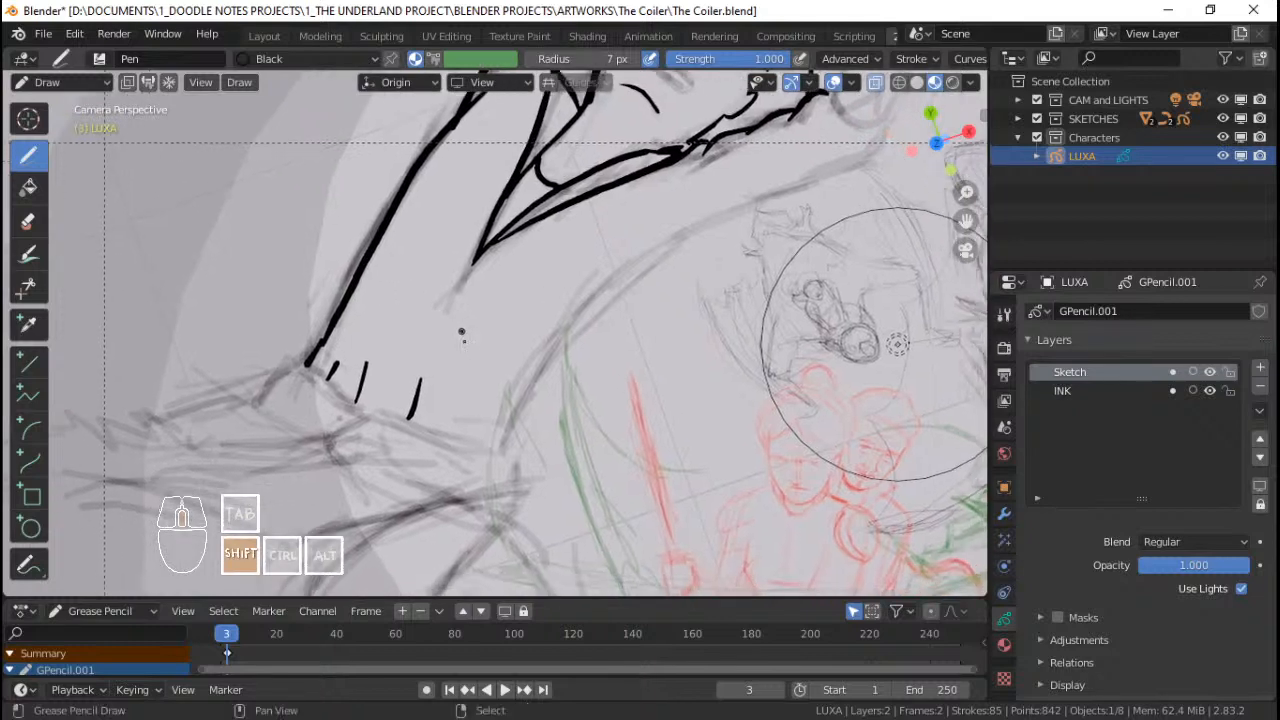
middle_click_drag(496, 396, 494, 380, "shift")
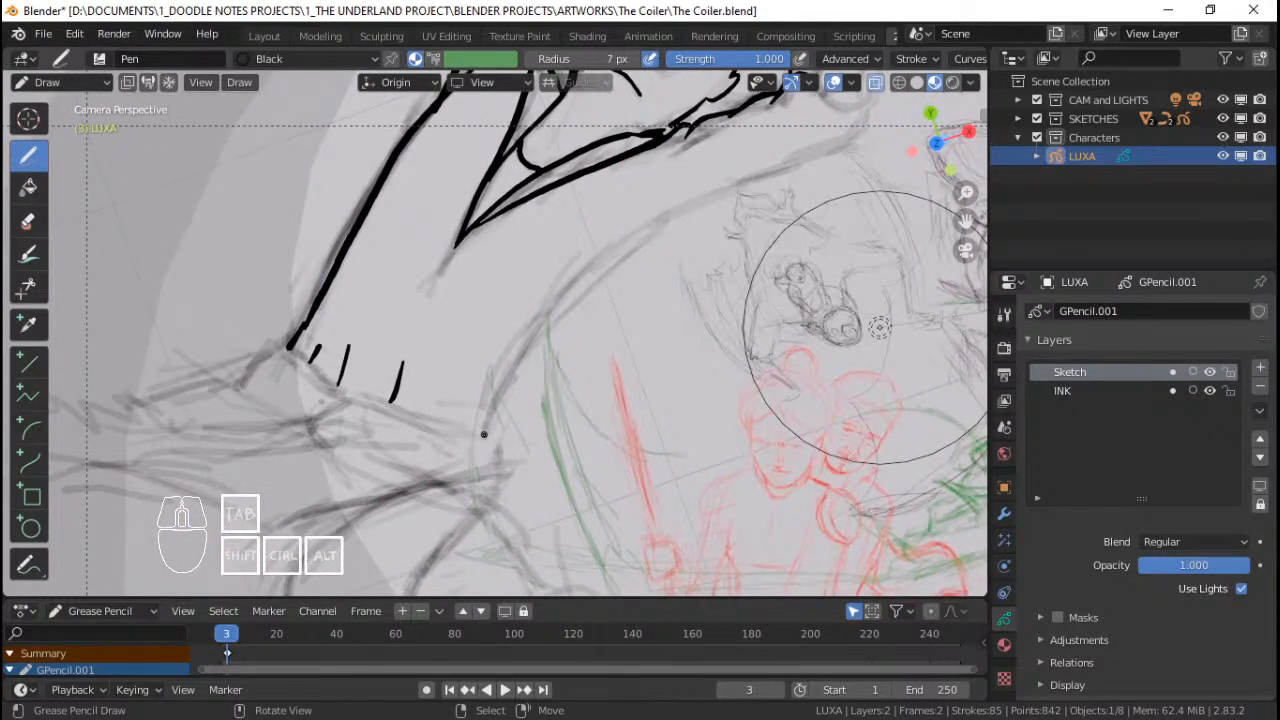
Step: Ink the torso's opposite contour from the waist up along the upper arm's underside to the bent elbow
left_click_drag(484, 434, 530, 342)
middle_click_drag(568, 290, 528, 340, "shift")
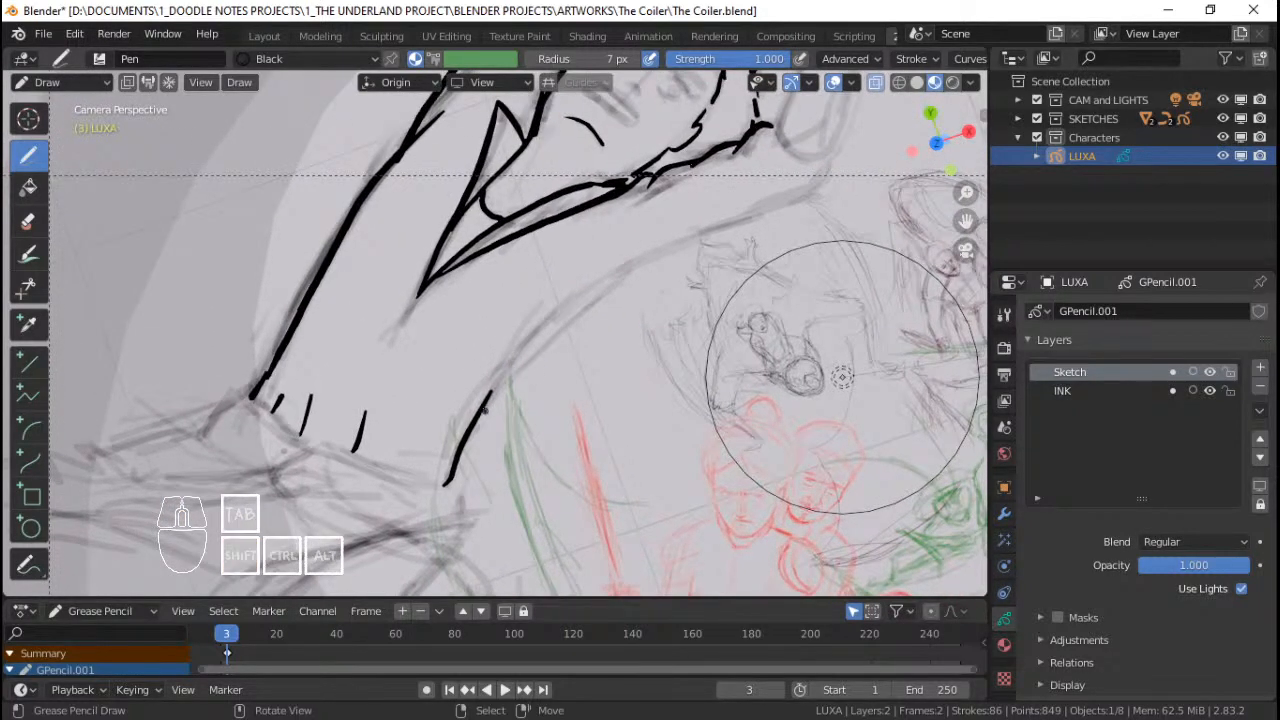
left_click_drag(486, 408, 586, 294)
key("ctrl+z")
mouse_move(490, 396)
left_mouse_down()
mouse_move(530, 342)
mouse_move(634, 260)
left_mouse_up()
middle_click_drag(684, 248, 567, 356, "shift")
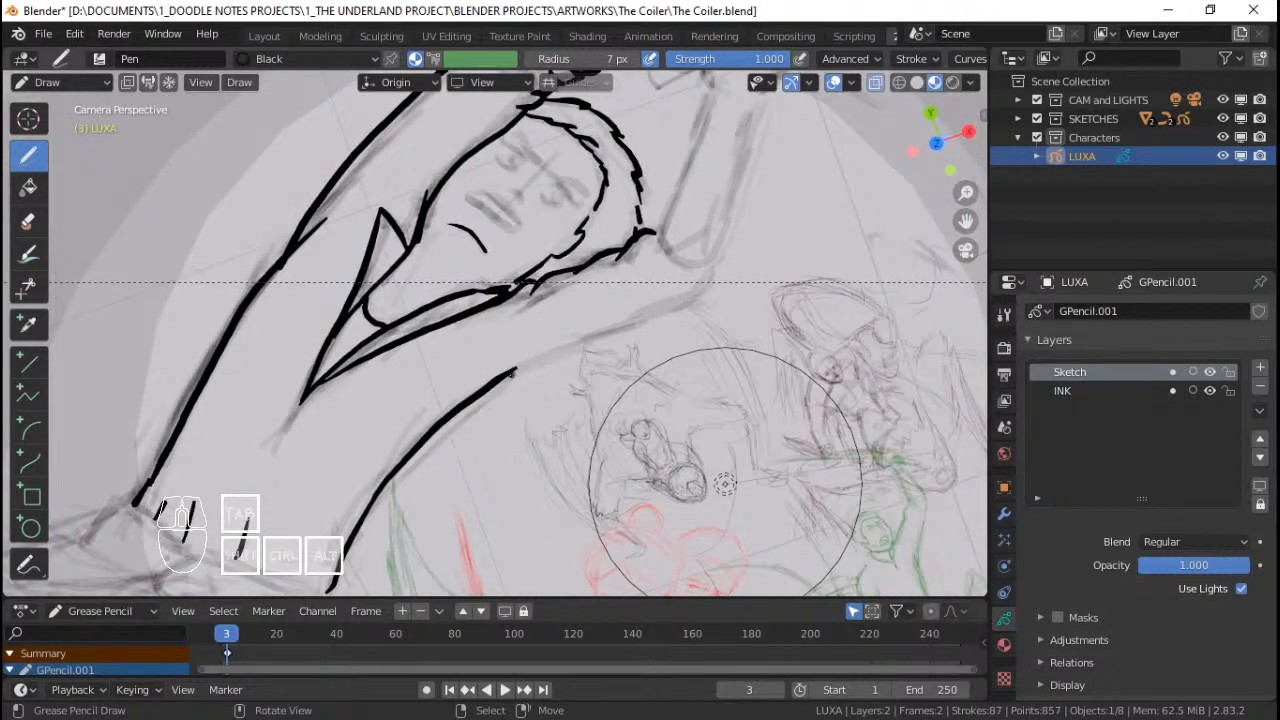
left_click_drag(514, 372, 712, 276)
middle_click_drag(711, 230, 744, 250, "shift")
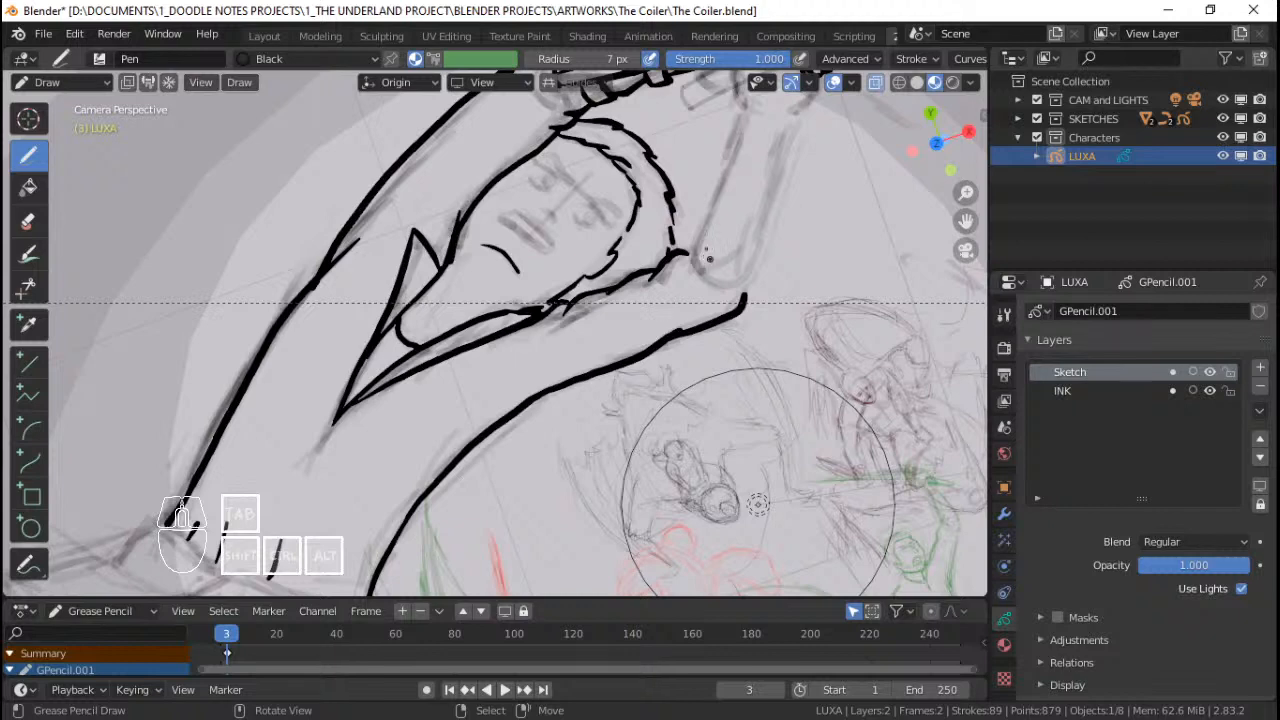
Step: Examine the elbow area and the rider's face up close against the rough sketch
mouse_move(709, 259)
middle_mouse_down("shift")
mouse_move(653, 294)
mouse_move(671, 251)
middle_mouse_up("shift")
mouse_move(734, 217)
middle_mouse_down("shift")
mouse_move(694, 266)
mouse_move(724, 241)
mouse_move(725, 218)
mouse_move(676, 248)
mouse_move(703, 240)
mouse_move(703, 257)
middle_mouse_up("shift")
middle_click_drag(646, 301, 674, 281, "shift")
middle_click_drag(668, 282, 727, 275, "shift")
middle_click_drag(666, 326, 674, 305, "ctrl")
middle_click_drag(674, 305, 726, 248, "shift")
middle_click_drag(668, 338, 680, 296, "ctrl")
mouse_move(680, 296)
middle_mouse_down("shift")
mouse_move(696, 286)
mouse_move(626, 289)
middle_mouse_up("shift")
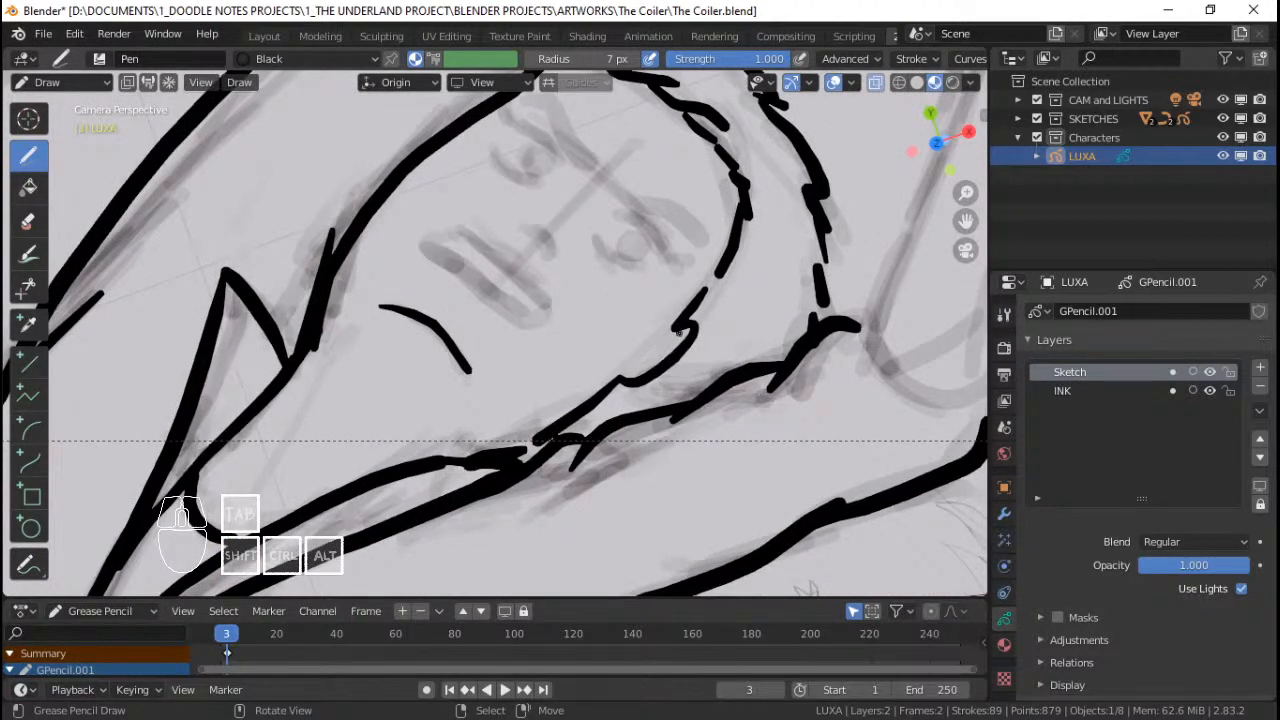
Step: Ink a short curled strand at the inner edge of the hair beside the rider's cheek
left_click_drag(672, 332, 655, 355)
key("ctrl+z")
left_click_drag(664, 342, 648, 361)
Step: Ink the second hand's small curled knuckles beneath the upper forearm guard and the near side of its wrist
mouse_move(668, 250)
middle_mouse_down("shift")
mouse_move(648, 286)
mouse_move(628, 263)
mouse_move(600, 306)
middle_mouse_up("shift")
mouse_move(640, 230)
middle_mouse_down("shift")
mouse_move(642, 259)
mouse_move(669, 244)
mouse_move(691, 194)
mouse_move(661, 209)
middle_mouse_up("shift")
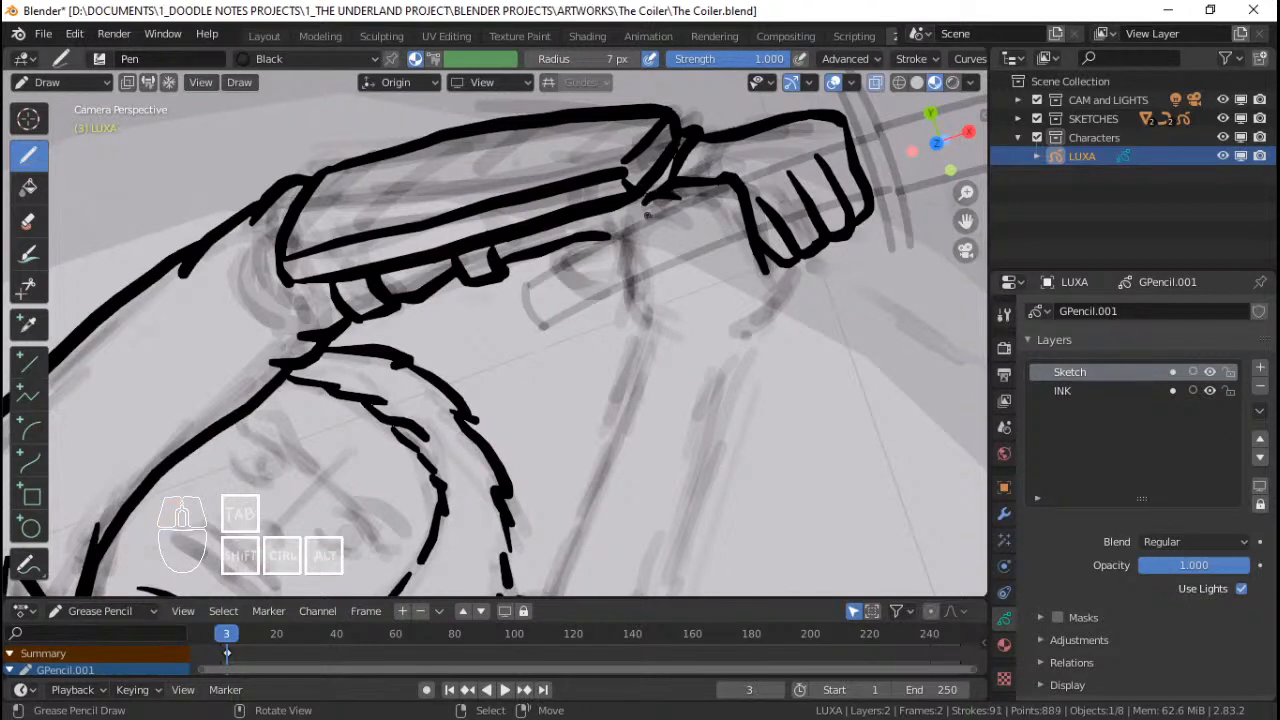
mouse_move(646, 210)
left_mouse_down()
mouse_move(606, 228)
mouse_move(620, 243)
left_mouse_up()
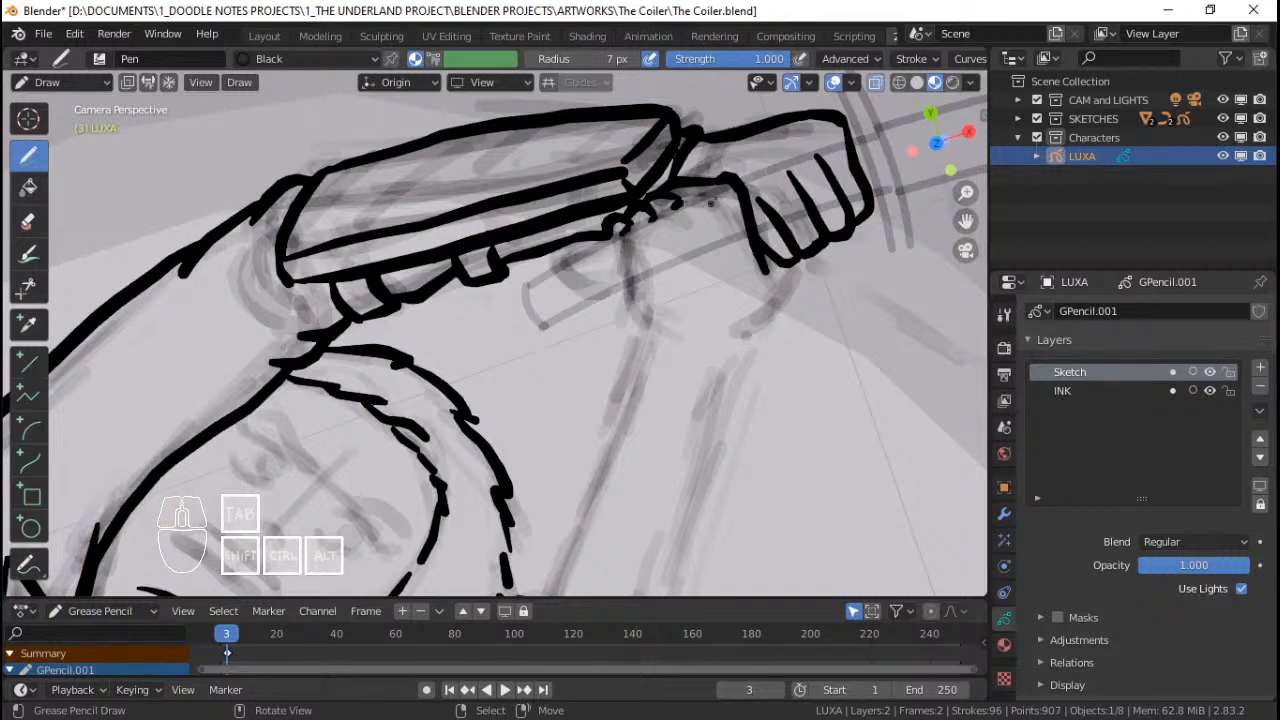
left_click_drag(607, 238, 634, 316)
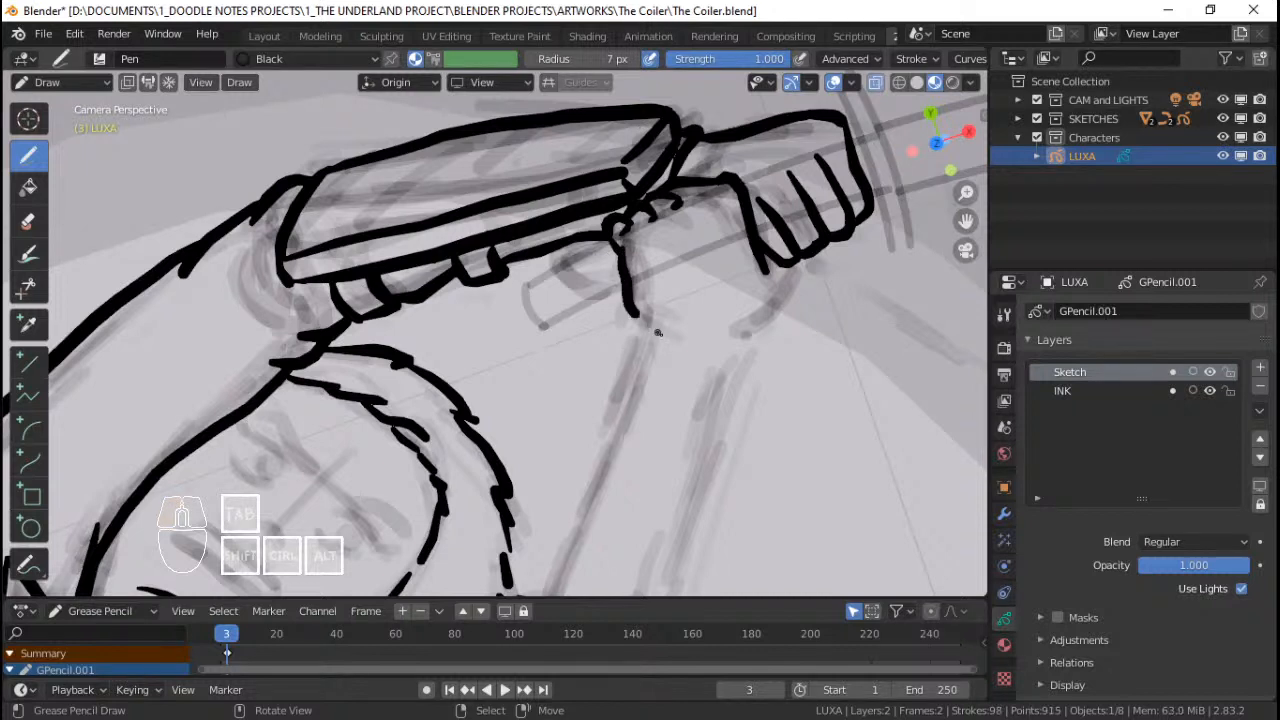
Step: Ink the far side of the second hand from the gripping fingers down to the wrist
left_click_drag(777, 264, 760, 313)
key("ctrl+z")
left_click_drag(775, 262, 758, 303)
key("ctrl+z")
left_click_drag(776, 260, 758, 310)
Step: Ink a flat oval rim across the second wrist as the opening of the forearm guard
mouse_move(720, 310)
middle_mouse_down("shift")
mouse_move(762, 255)
mouse_move(704, 308)
middle_mouse_up("shift")
middle_click_drag(704, 308, 720, 263, "shift")
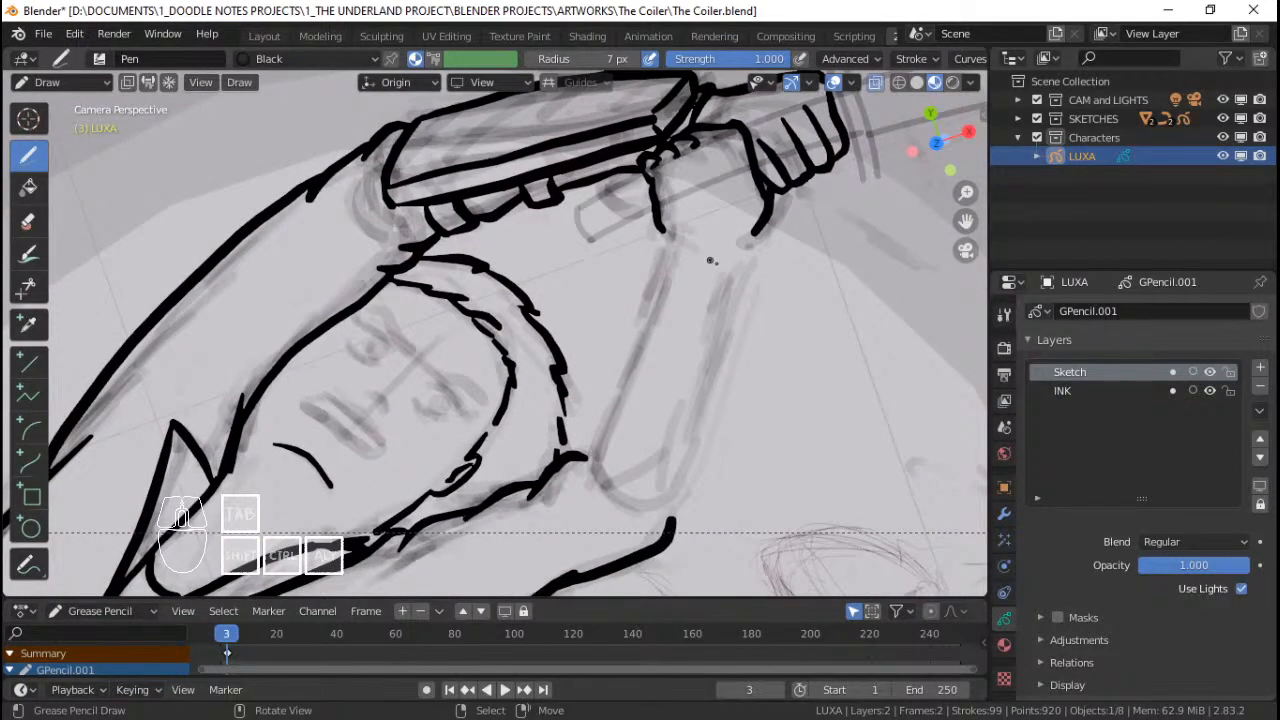
mouse_move(688, 252)
left_mouse_down()
mouse_move(769, 247)
mouse_move(687, 241)
left_mouse_up()
key("ctrl+z")
scroll(695, 266, "down", 1)
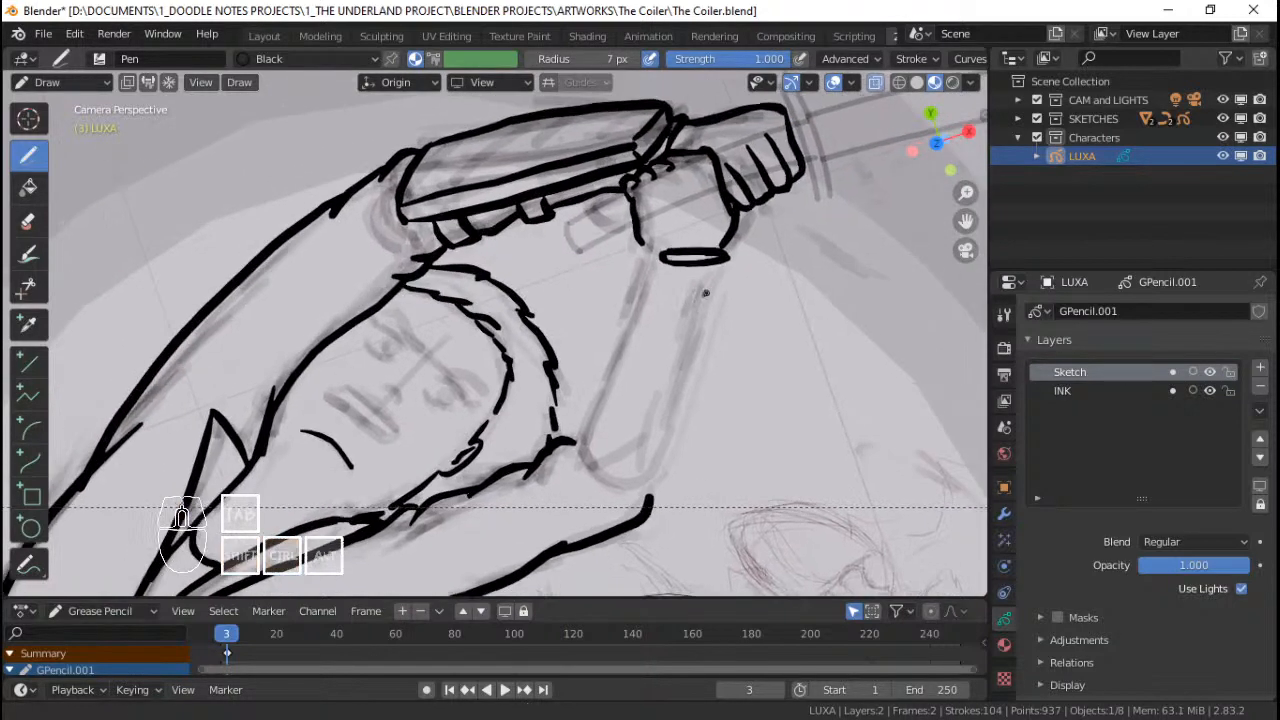
Step: Ink the second forearm guard's face-side long edge from the oval rim to the elbow, plus its short end edge
middle_click_drag(706, 291, 722, 236, "shift")
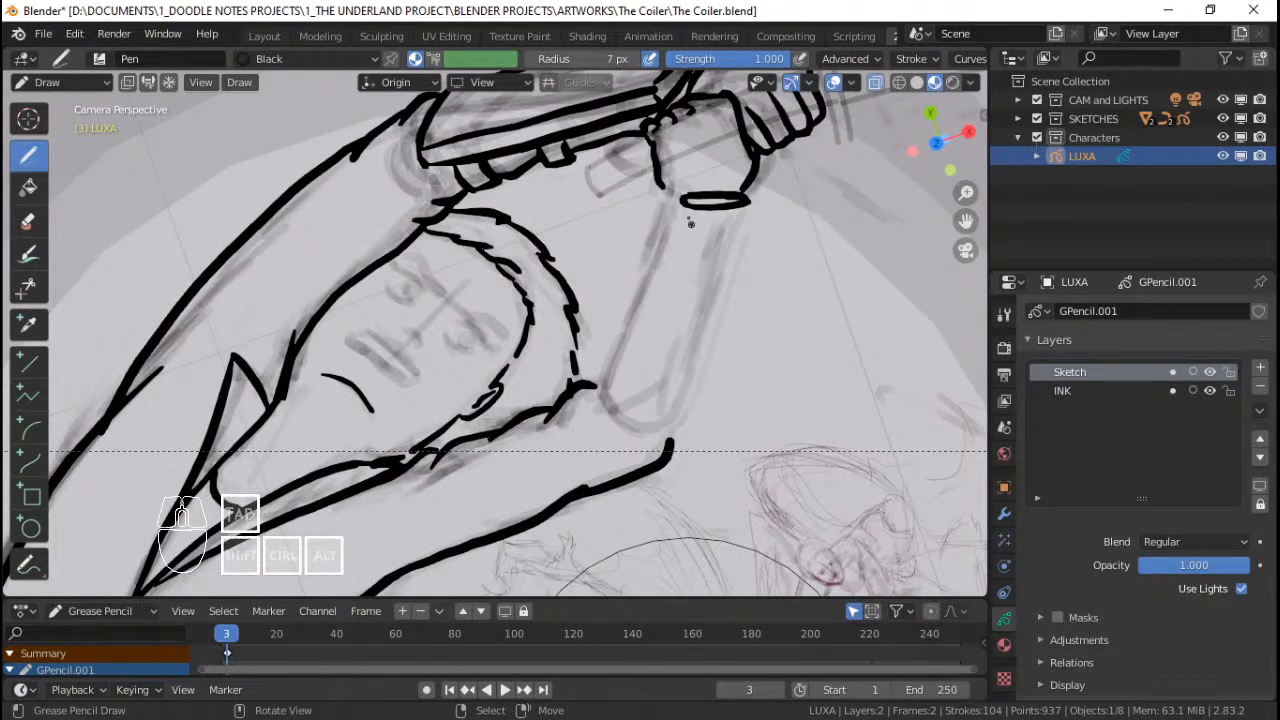
left_click_drag(681, 203, 606, 406)
key("ctrl+z")
left_click_drag(683, 205, 622, 398)
key("ctrl+z")
mouse_move(683, 204)
left_mouse_down()
mouse_move(618, 410)
mouse_move(702, 409)
left_mouse_up()
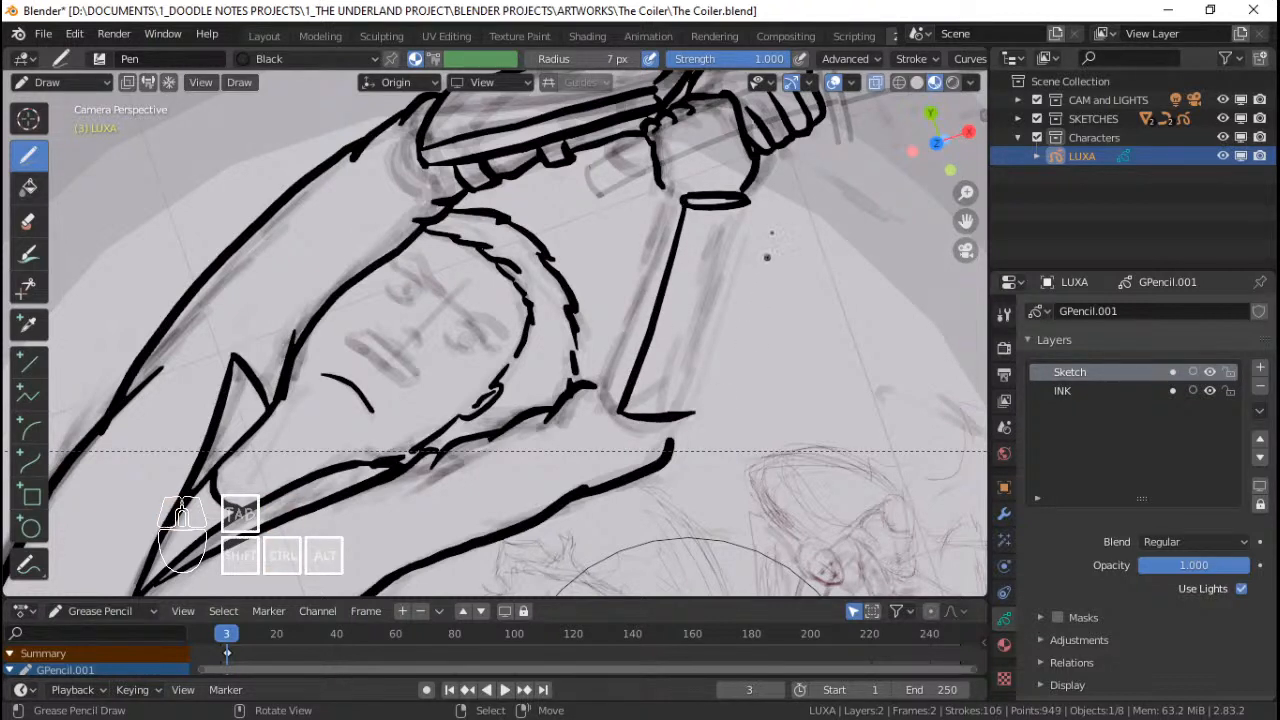
Step: Ink the second forearm guard's outer long edge from the oval rim to the elbow end
left_click_drag(749, 198, 696, 414)
key("ctrl+z")
key("ctrl+z")
middle_click_drag(653, 180, 673, 190, "shift")
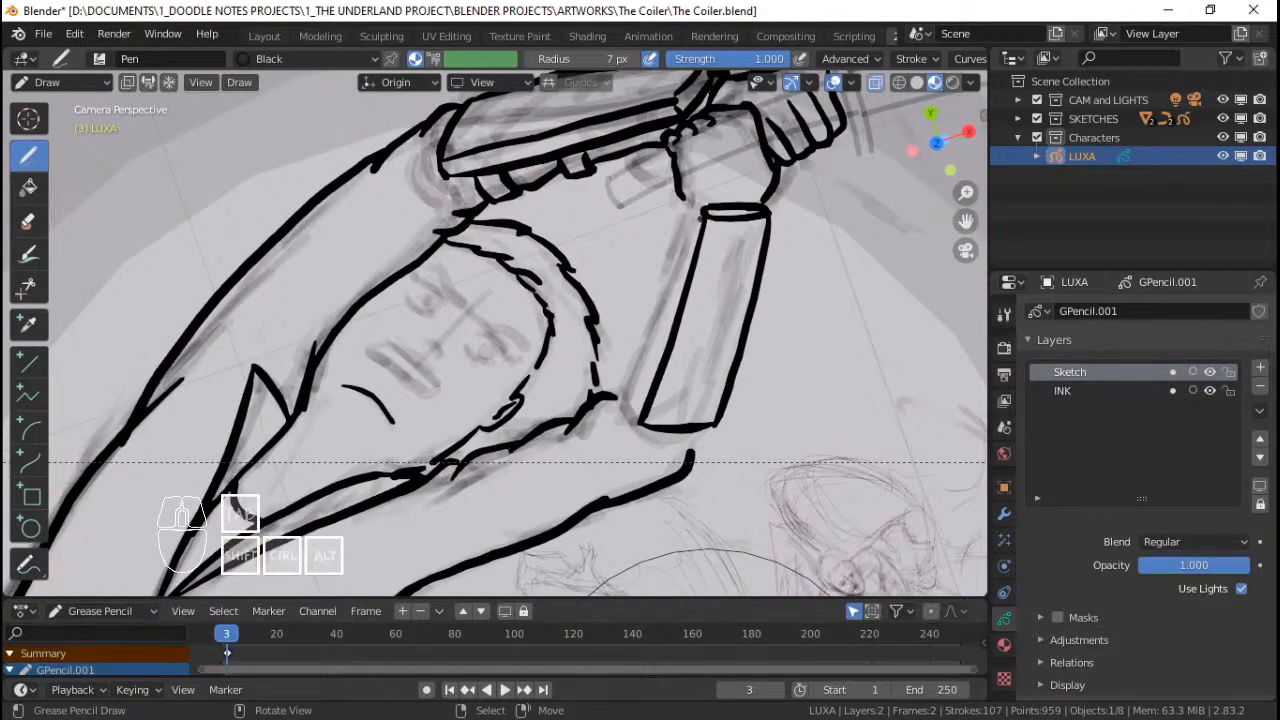
Step: Set the pen radius to 5 px for the finer lines of the second forearm guard
left_click_drag(699, 210, 664, 341)
key("ctrl+z")
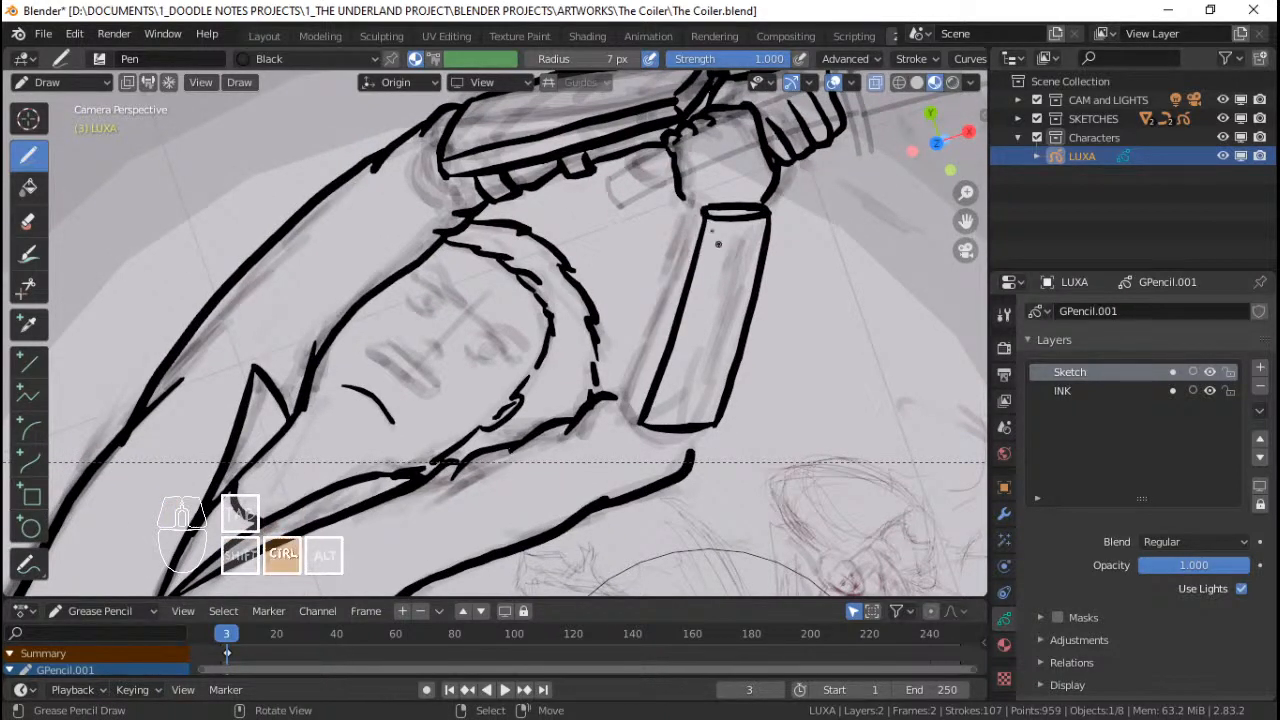
middle_click_drag(720, 240, 722, 200, "ctrl")
left_click(595, 58)
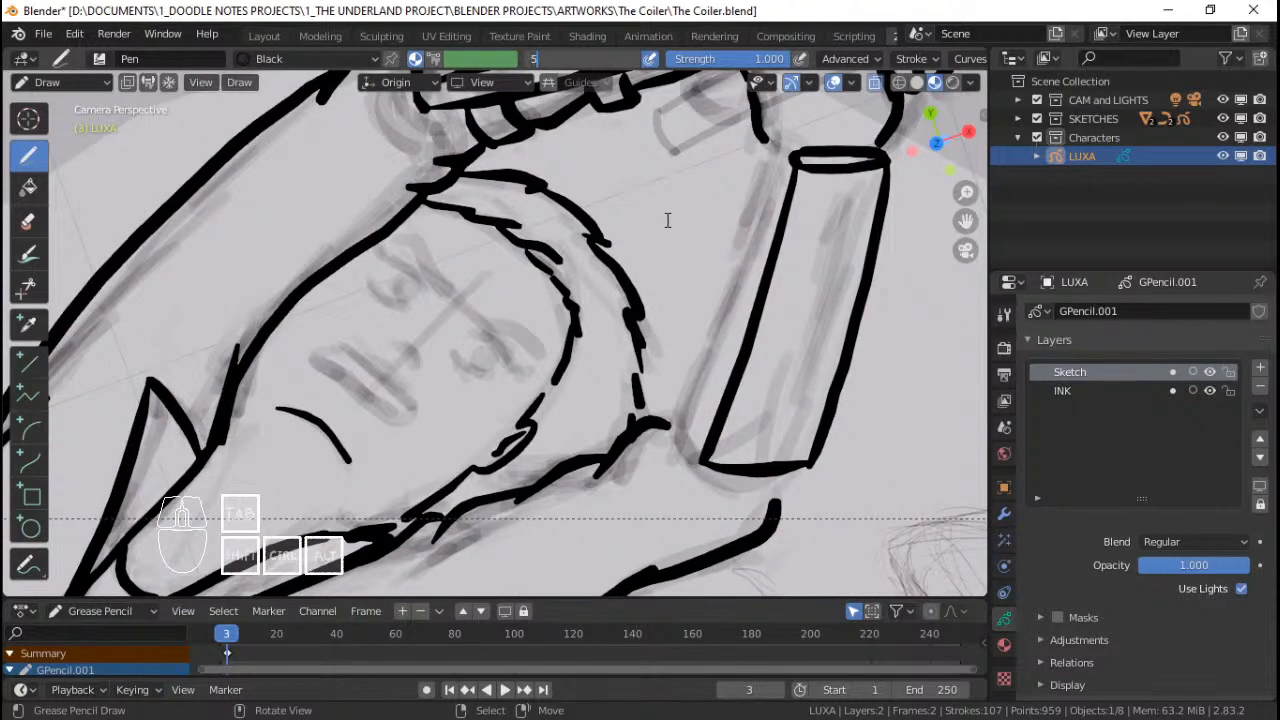
type("5")
key("Return")
middle_click_drag(695, 269, 685, 245, "shift")
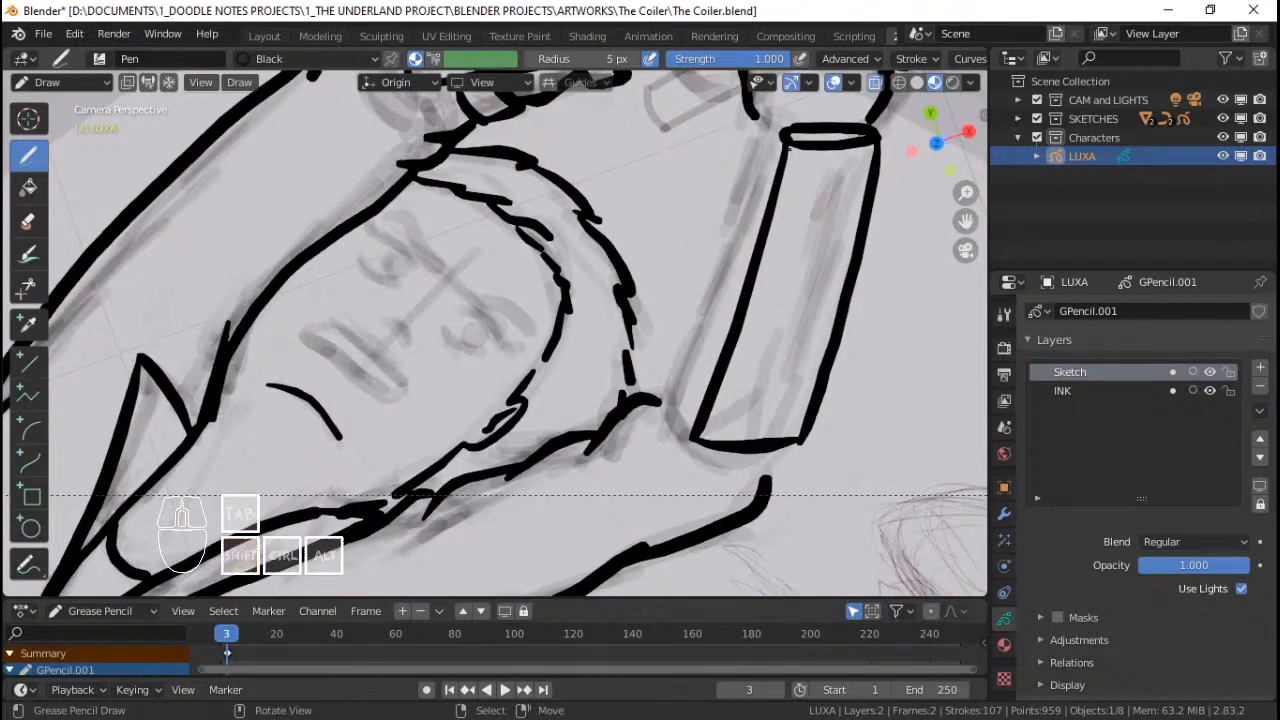
middle_click_drag(769, 161, 723, 181, "shift")
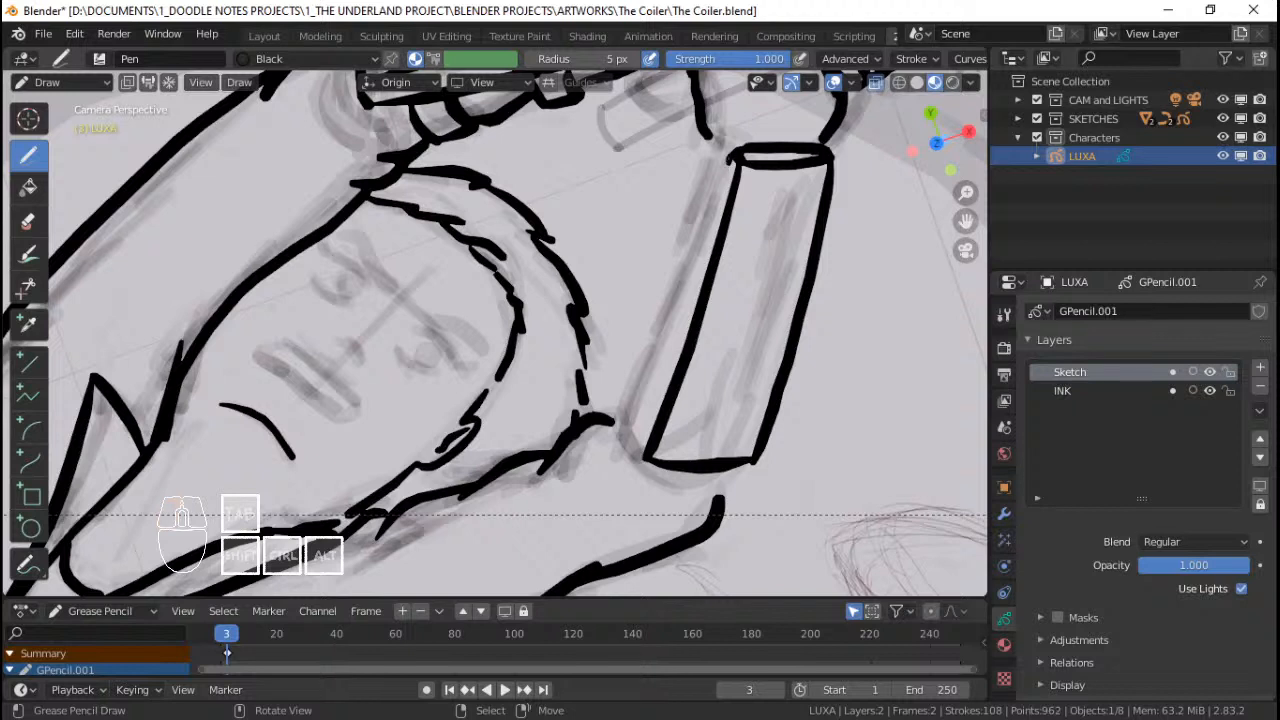
Step: Ink a second line along the forearm guard's face-side edge, from the oval rim to the elbow corner, as its thickness
left_click_drag(730, 158, 683, 276)
key("ctrl+z")
left_click_drag(731, 160, 624, 418)
key("ctrl+z")
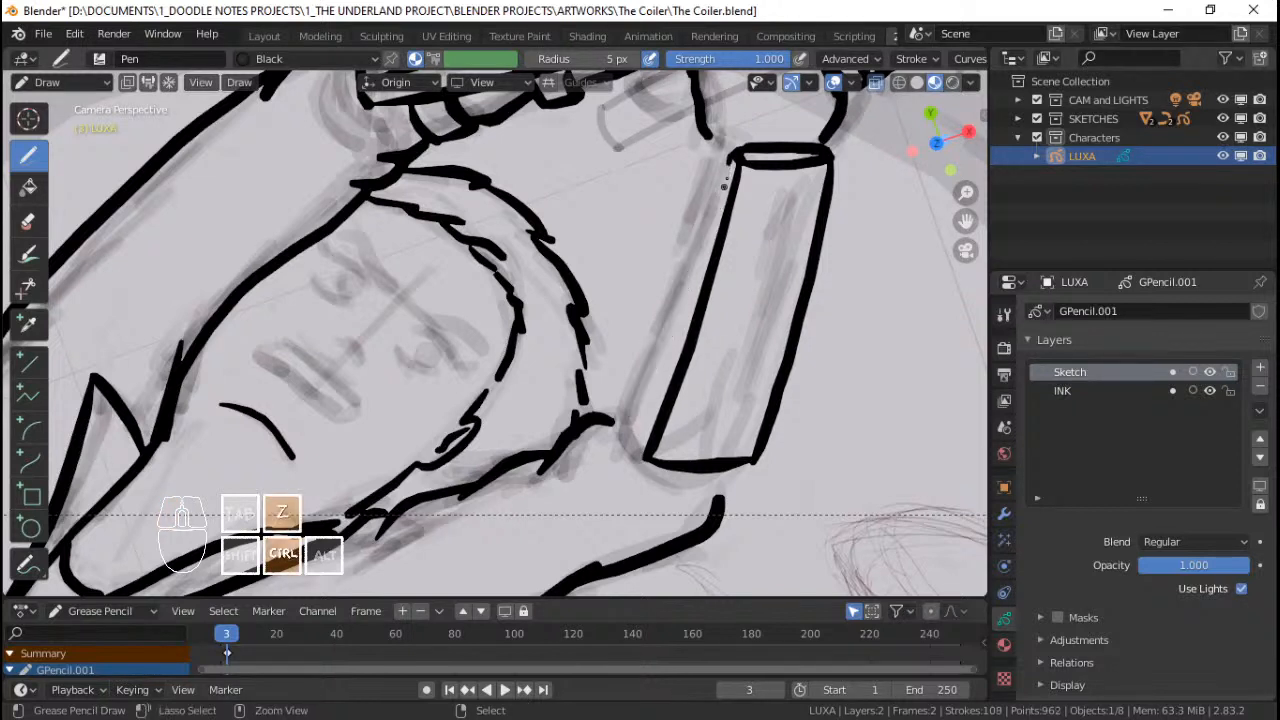
left_click_drag(730, 155, 628, 422)
key("ctrl+z")
mouse_move(733, 155)
left_mouse_down()
mouse_move(632, 432)
mouse_move(640, 462)
left_mouse_up()
Step: Ink the elbow line joining the upper arm's contour to the outer end corner of the second forearm guard
middle_click_drag(640, 462, 632, 486, "shift")
middle_click_drag(708, 203, 698, 266, "shift")
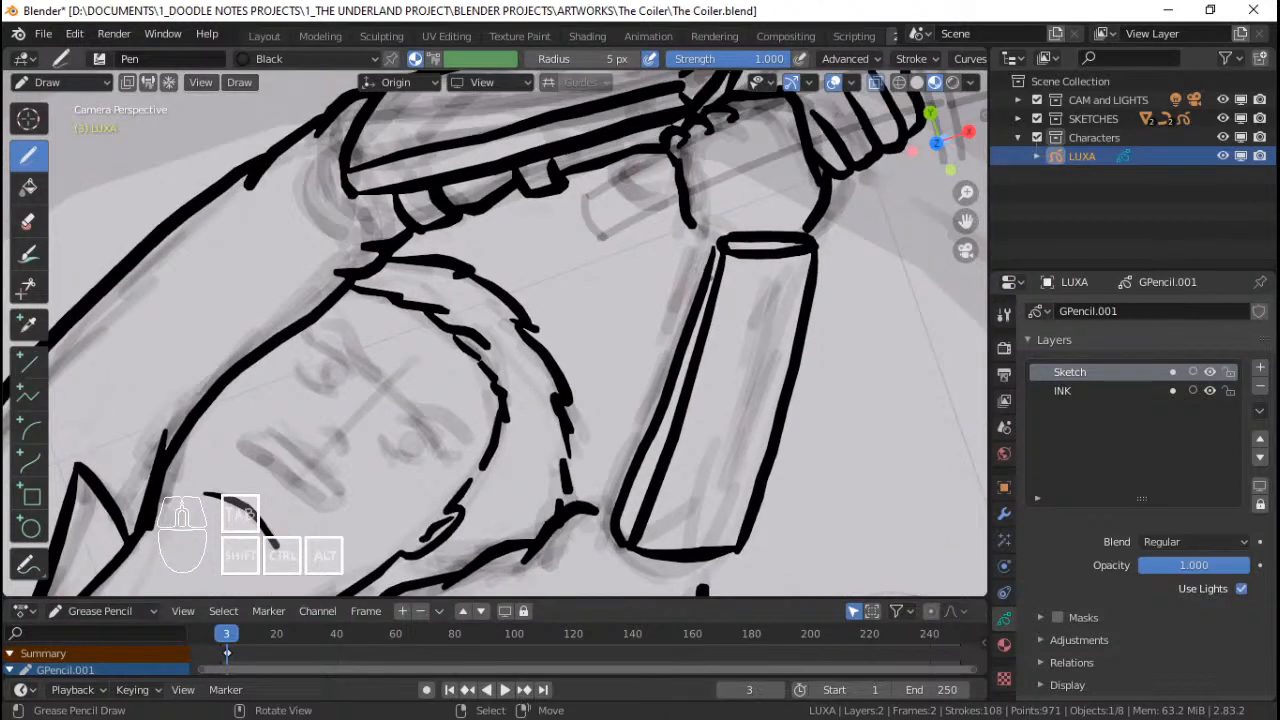
middle_click_drag(712, 592, 712, 492, "shift")
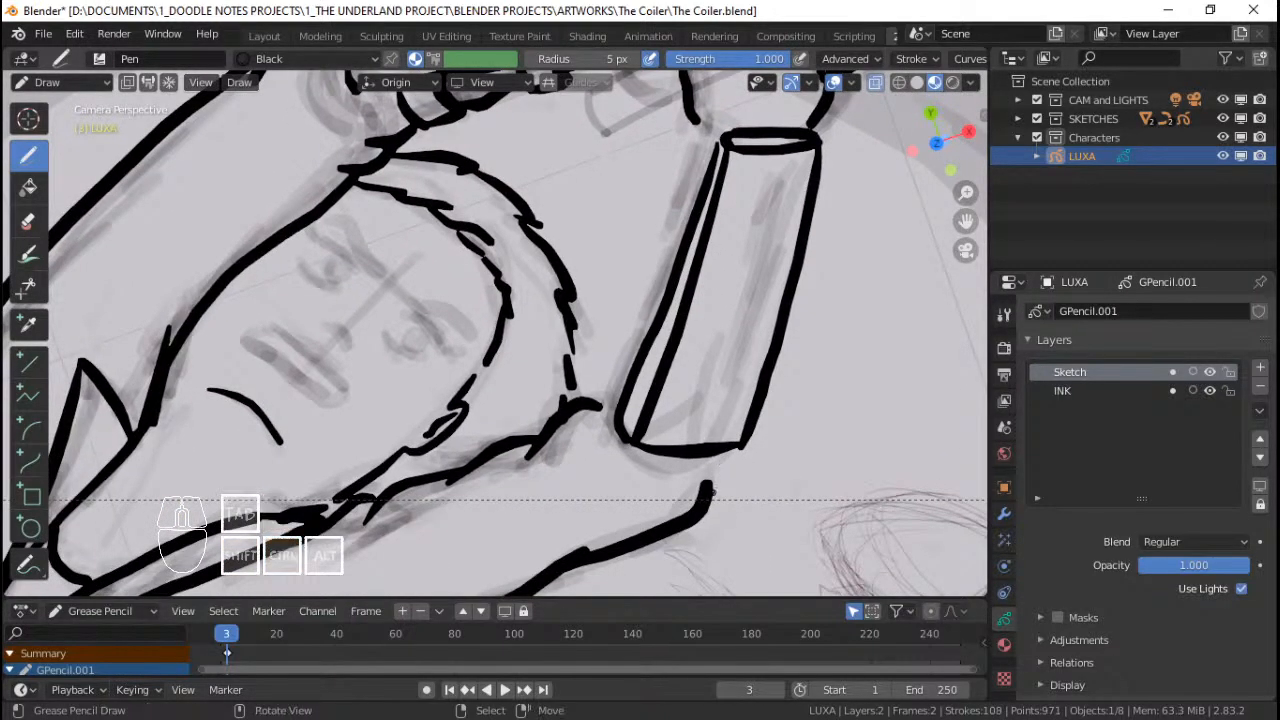
left_click_drag(708, 490, 736, 455)
Step: Ink the short forearm contour rising from the inner elbow beside the second guard's rounded corner
left_click_drag(603, 418, 613, 360)
mouse_move(612, 350)
middle_mouse_down("ctrl")
mouse_move(608, 380)
mouse_move(630, 411)
mouse_move(632, 400)
middle_mouse_up("ctrl")
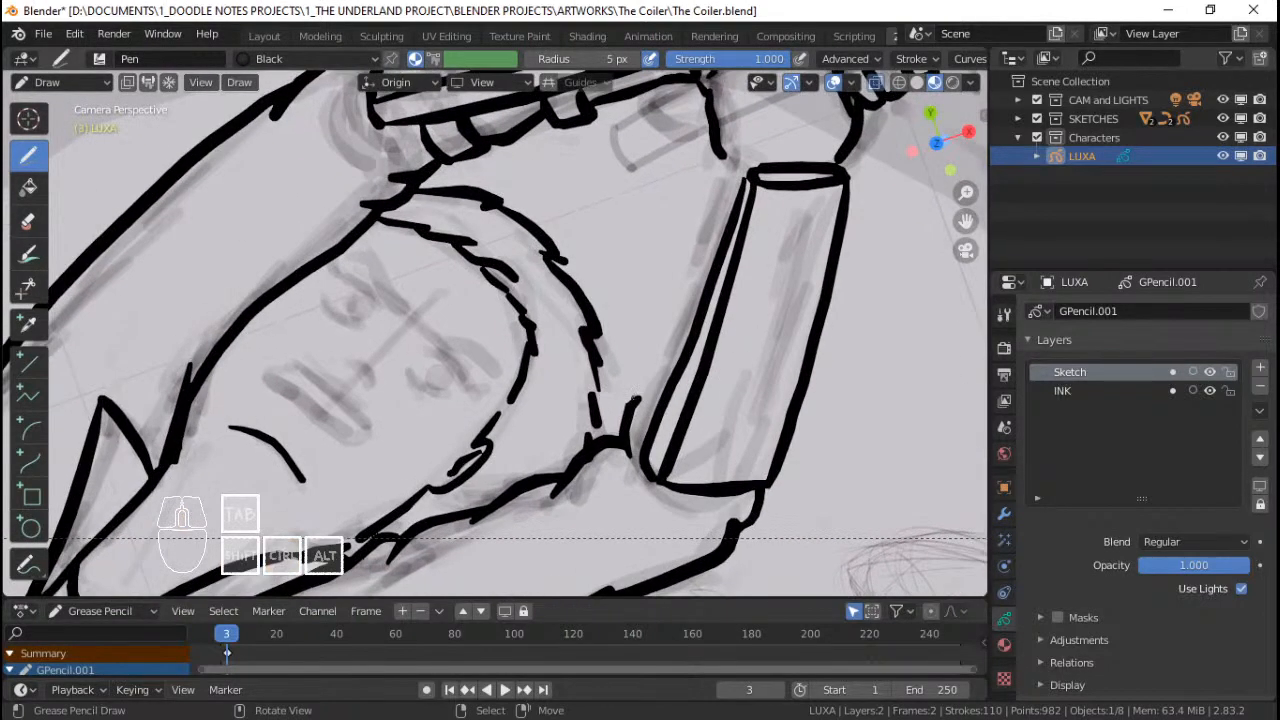
key("ctrl+z")
mouse_move(620, 441)
left_mouse_down()
mouse_move(634, 416)
mouse_move(647, 419)
mouse_move(634, 415)
left_mouse_up()
key("ctrl+z")
key("ctrl+z")
Step: Ink a small square strap beside the guard near the elbow and a wavy forearm contour above it
left_click_drag(638, 410, 650, 362)
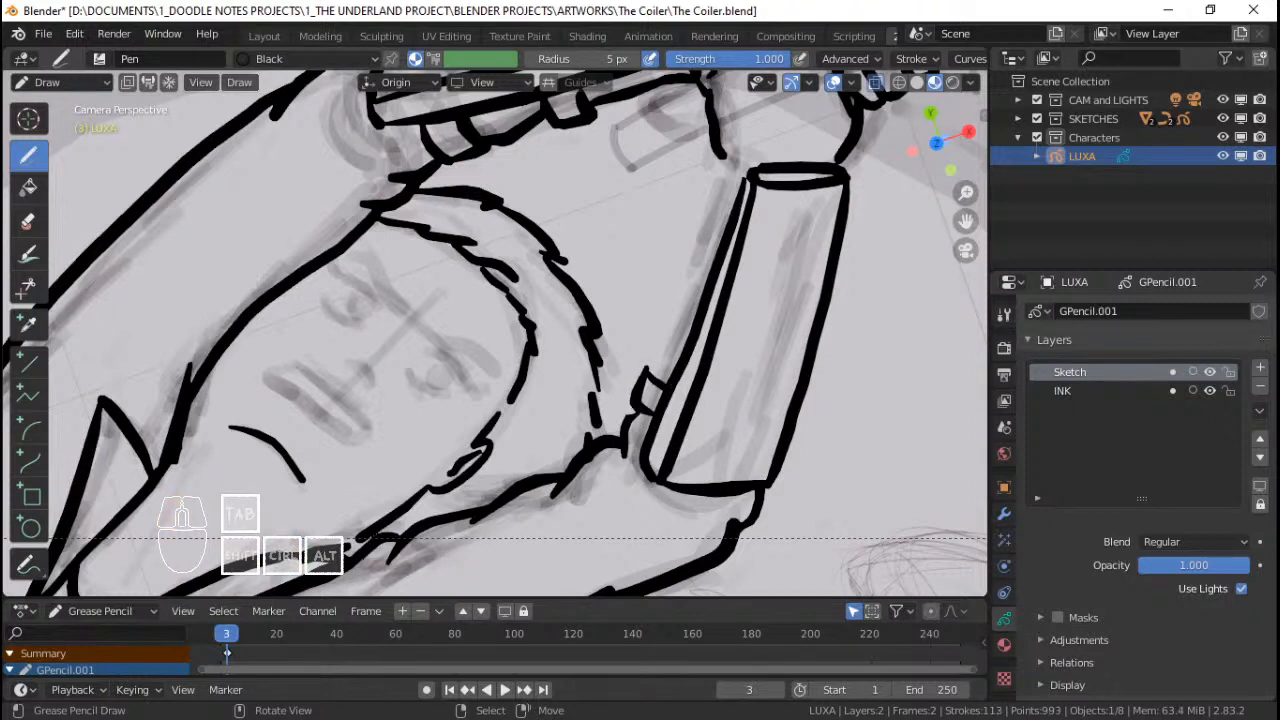
middle_click_drag(664, 366, 658, 378, "shift")
key("ctrl+z")
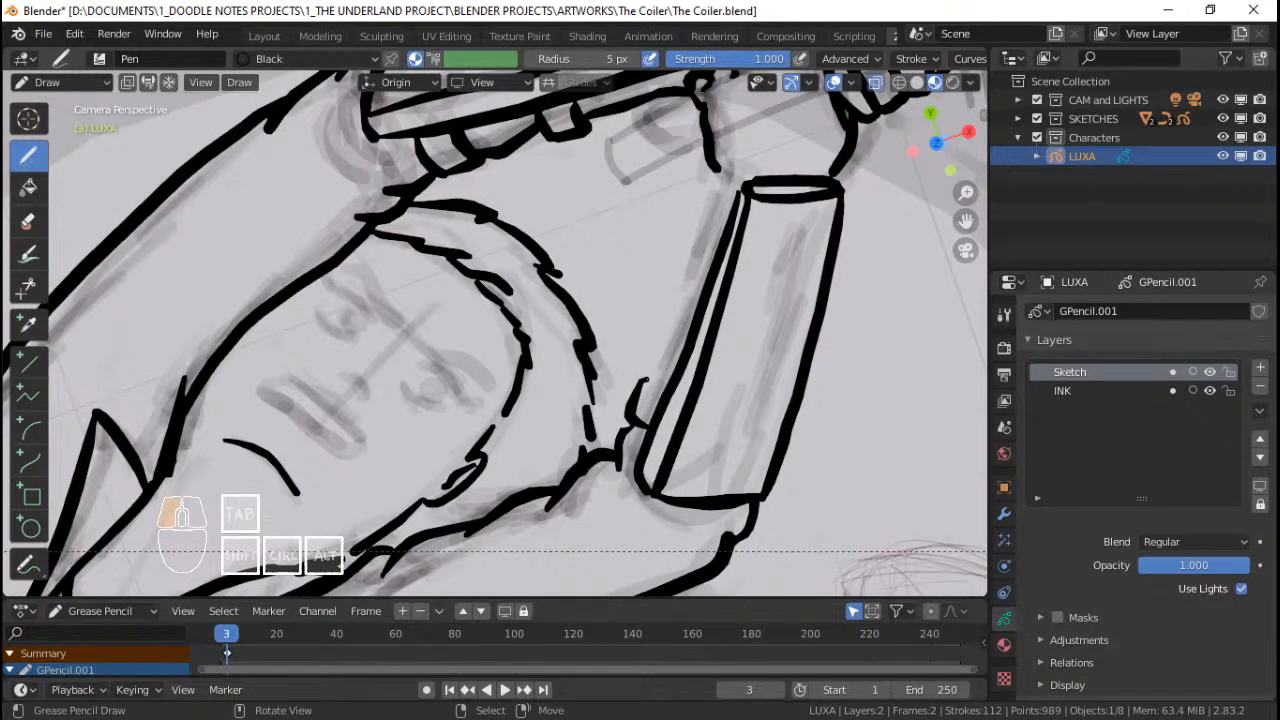
left_click_drag(650, 368, 669, 326)
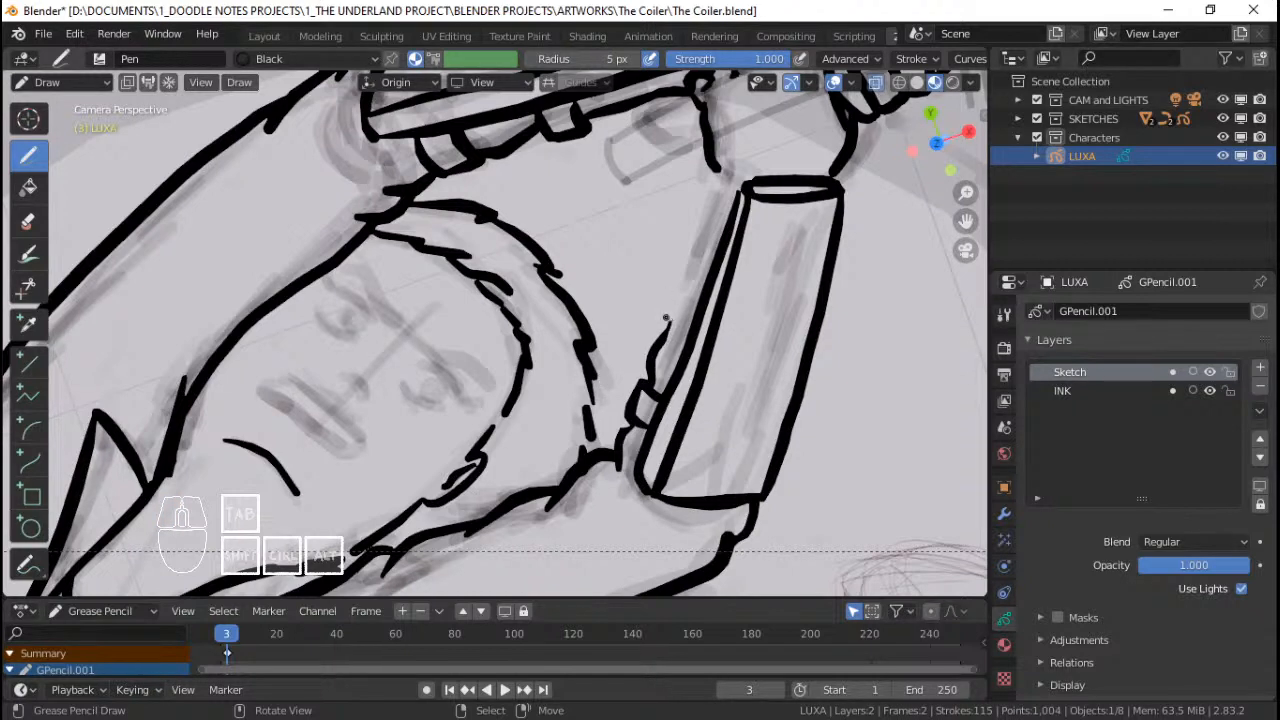
Step: Ink two more square straps along the guard's face-side edge, joined by the forearm contour up to the wrist
left_click_drag(668, 320, 674, 296)
key("ctrl+z")
key("ctrl+z")
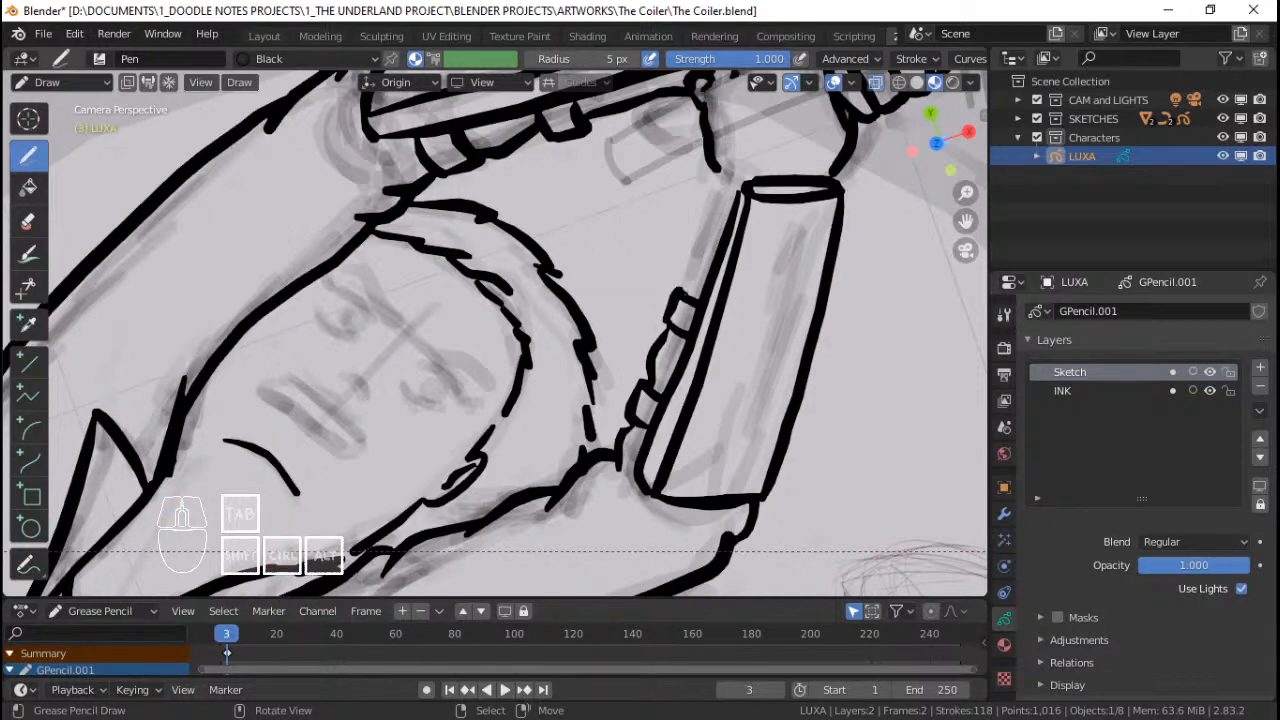
middle_click_drag(704, 187, 688, 320, "shift")
key("ctrl+z")
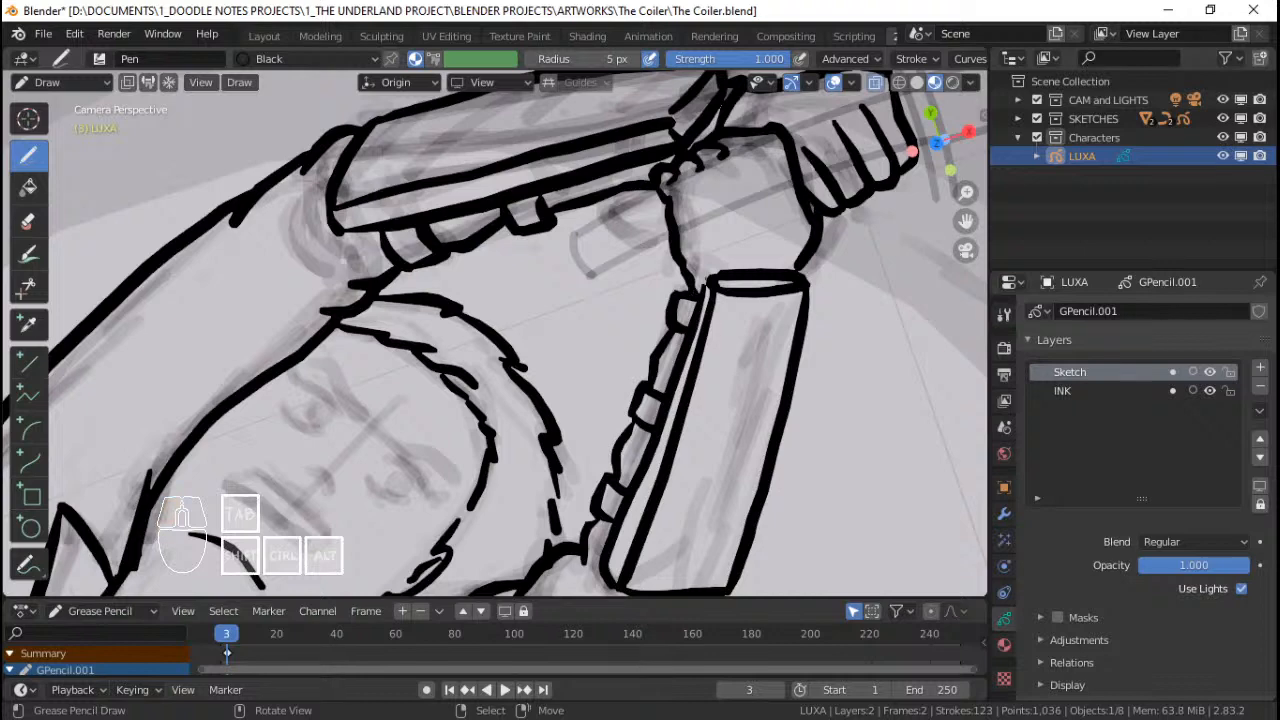
Step: Examine the inked arms, head and torso as a whole against the surrounding rough sketch
middle_click_drag(702, 240, 742, 267, "ctrl")
middle_click_drag(668, 309, 590, 196, "shift")
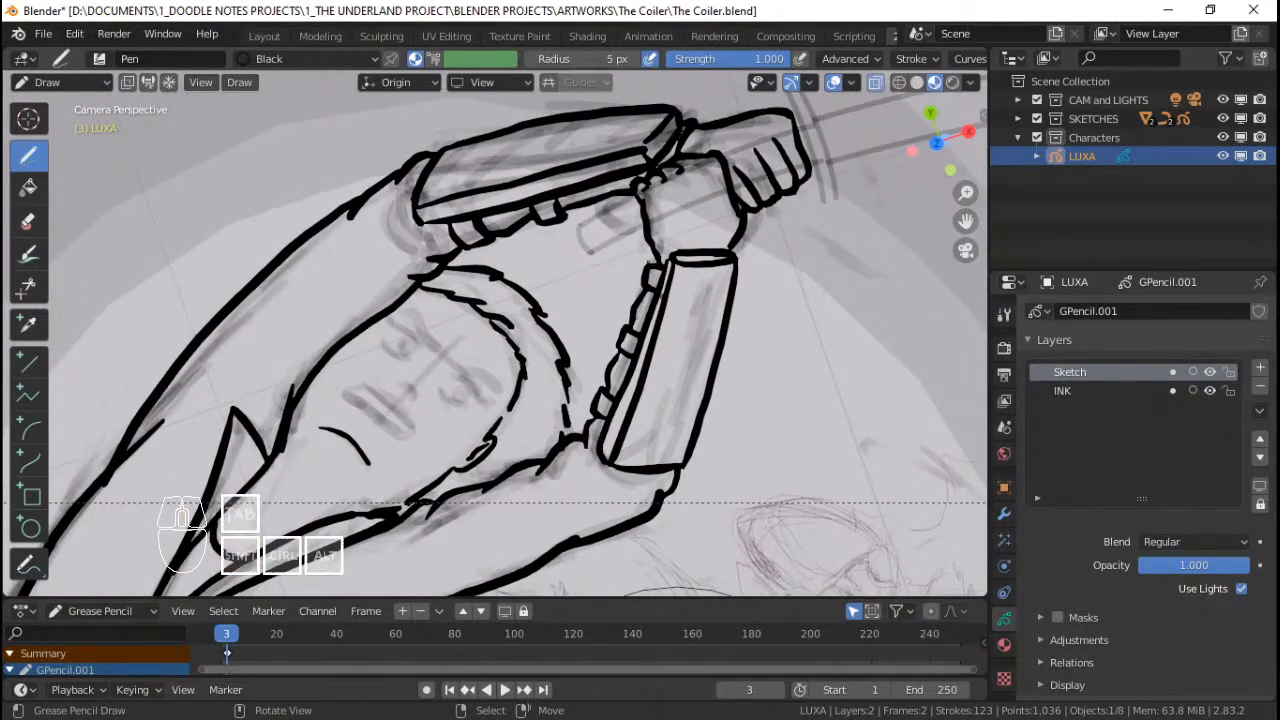
middle_click_drag(652, 262, 656, 300, "ctrl")
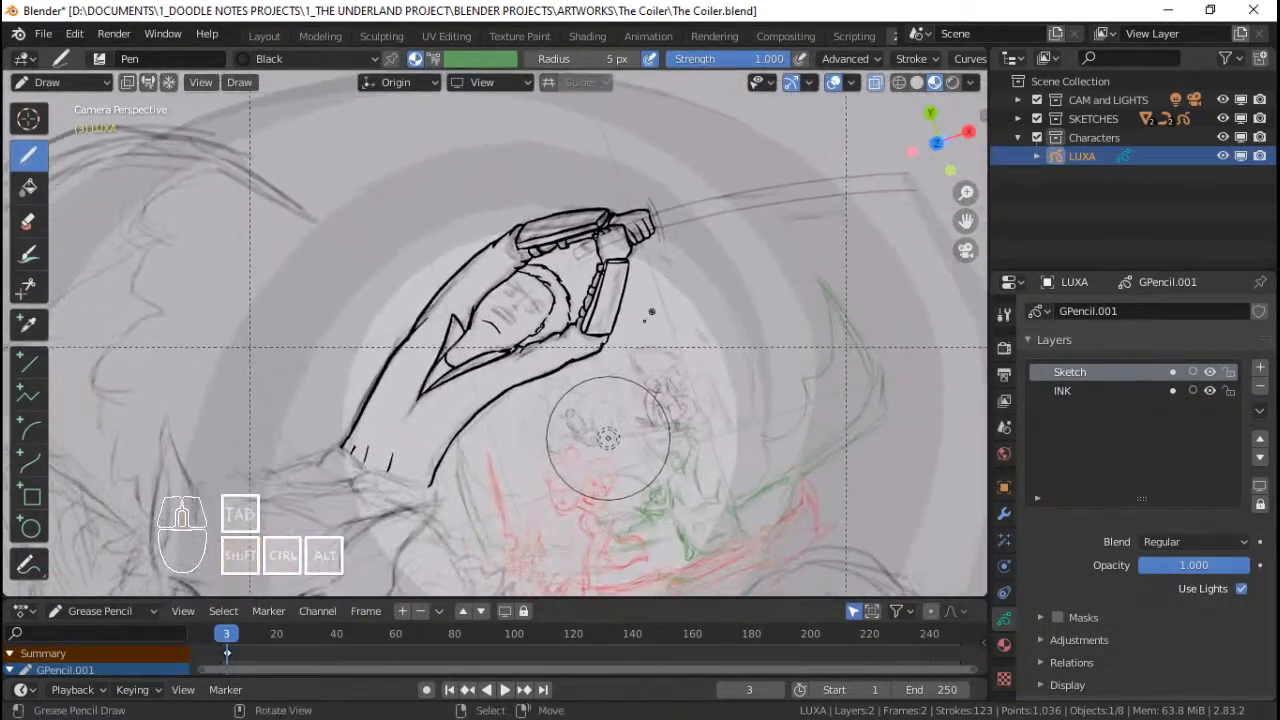
middle_click_drag(640, 370, 749, 258, "shift")
middle_click_drag(749, 258, 704, 218, "ctrl")
middle_click_drag(704, 218, 709, 236, "shift")
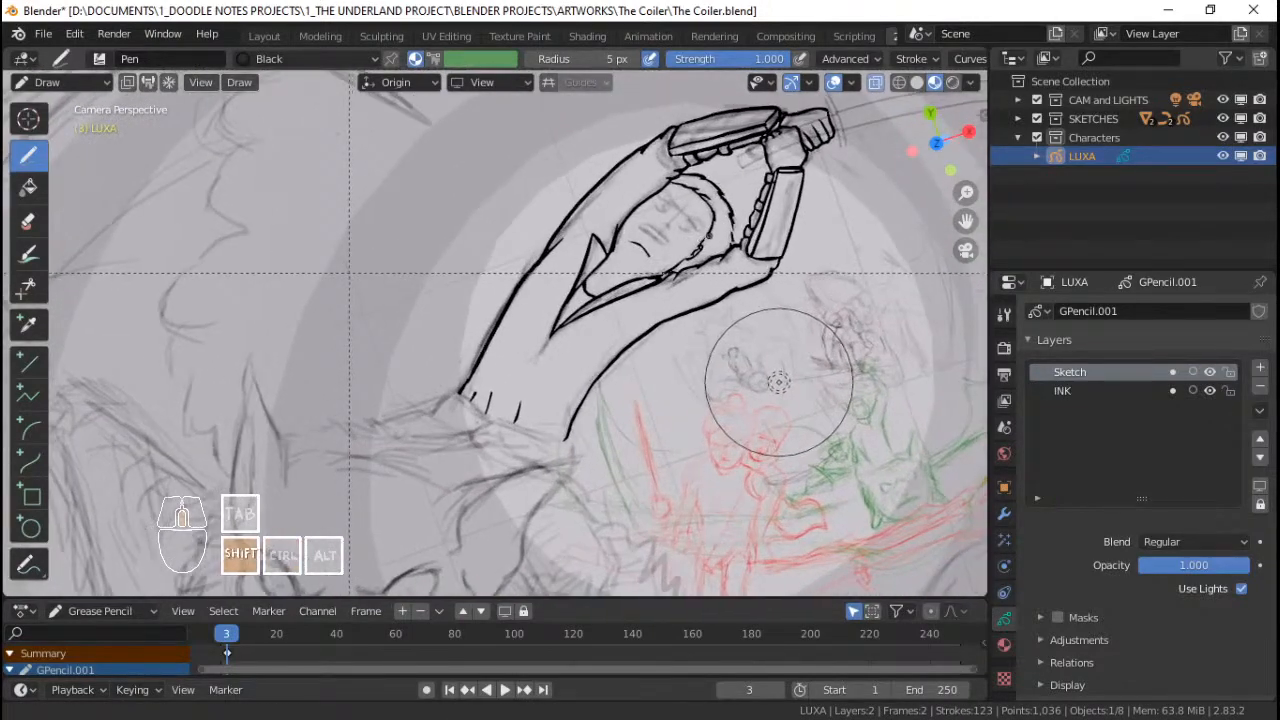
middle_click_drag(779, 381, 722, 429, "shift")
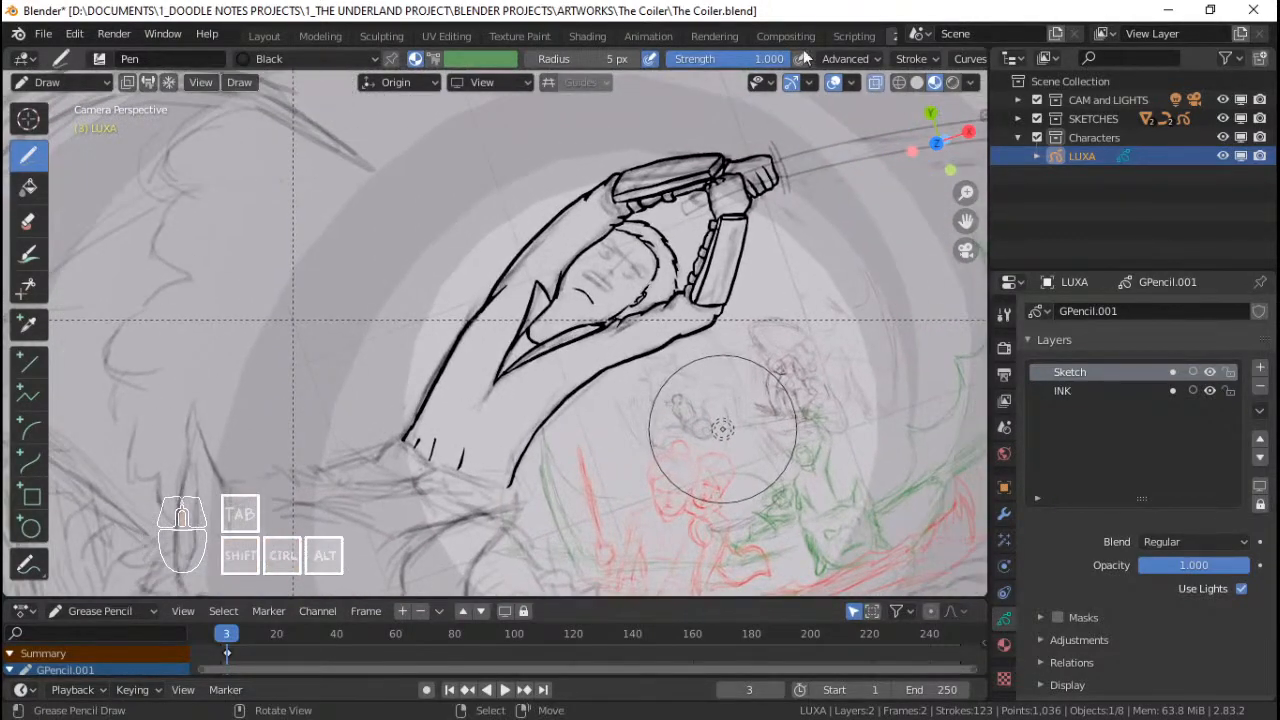
Step: Hide the viewport overlays
left_click(832, 84)
middle_click_drag(652, 352, 650, 312, "ctrl")
middle_click_drag(650, 312, 624, 290, "shift")
mouse_move(624, 280)
middle_mouse_down("ctrl")
mouse_move(609, 371)
mouse_move(655, 249)
middle_mouse_up("ctrl")
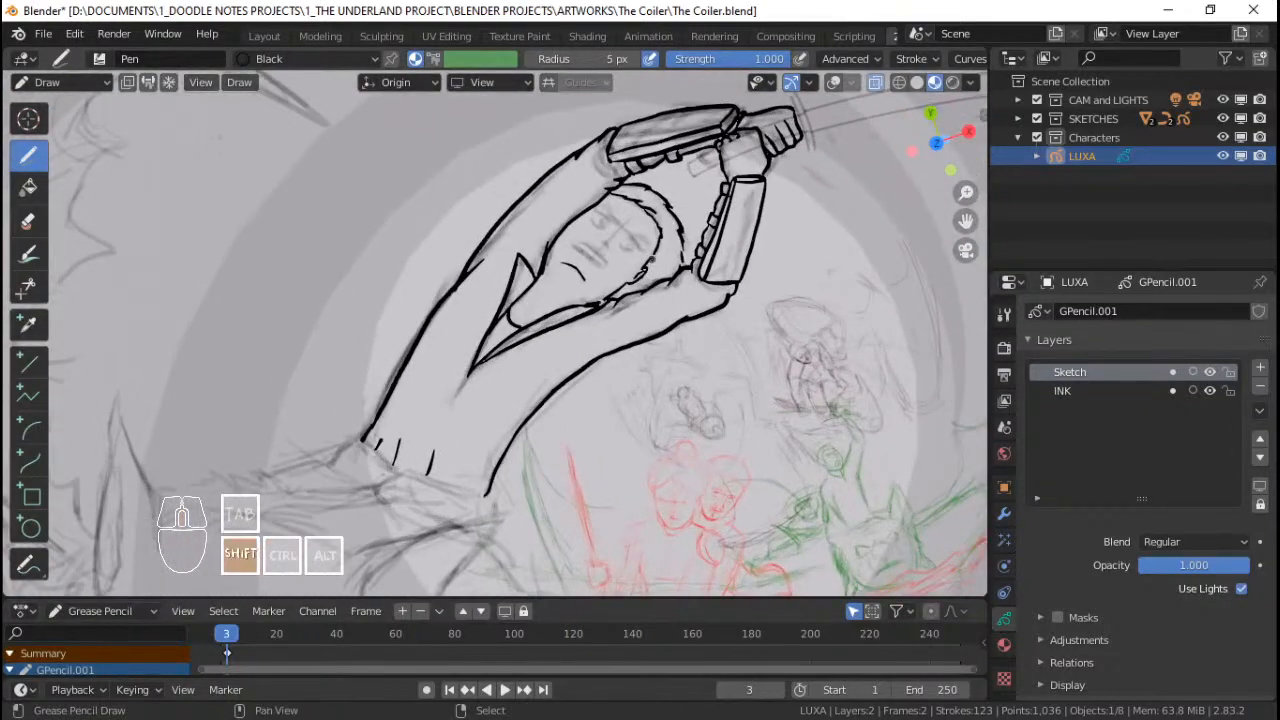
left_click(833, 83)
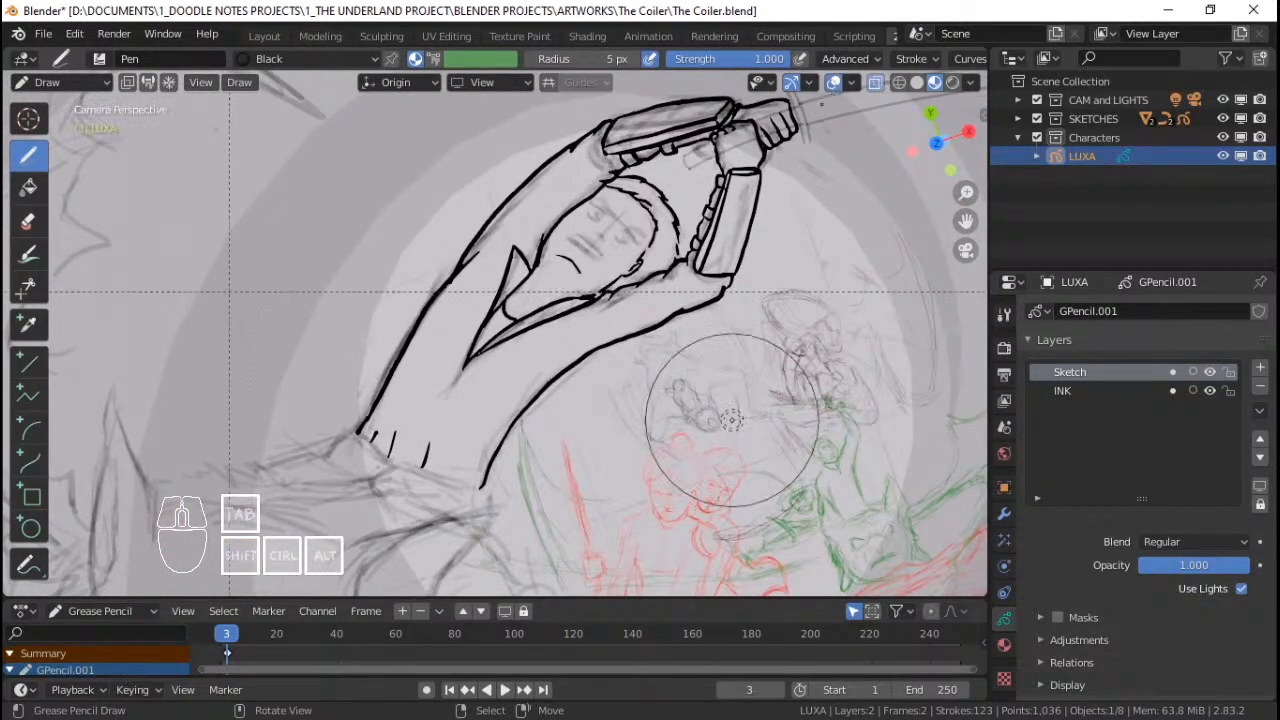
middle_click_drag(572, 290, 555, 356, "ctrl")
middle_click_drag(640, 308, 620, 290, "ctrl")
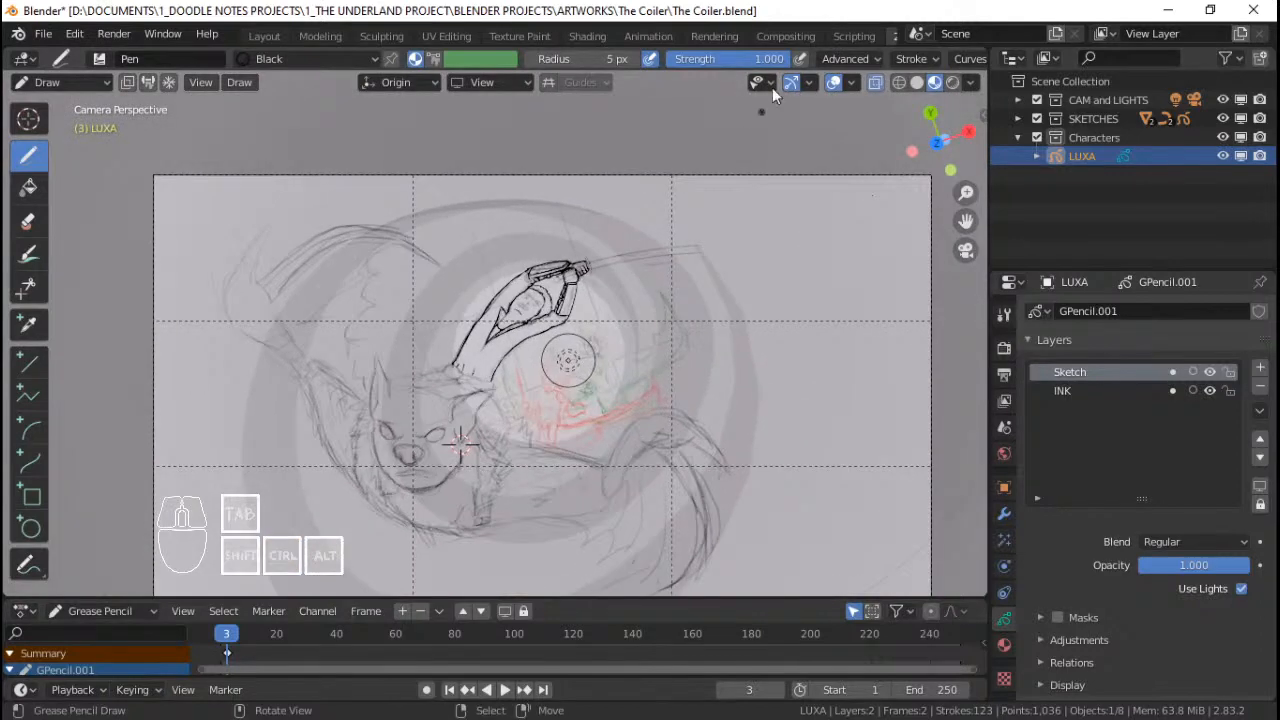
left_click(831, 85)
Step: Ink the lower hem of the raised-arm figure's shirt and the short leg lines beneath it, following the sketch
mouse_move(614, 346)
middle_mouse_down("ctrl")
mouse_move(610, 323)
mouse_move(644, 270)
middle_mouse_up("ctrl")
mouse_move(644, 270)
middle_mouse_down("ctrl")
mouse_move(643, 257)
mouse_move(612, 312)
middle_mouse_up("ctrl")
mouse_move(548, 263)
middle_mouse_down("shift")
mouse_move(578, 289)
mouse_move(571, 321)
middle_mouse_up("shift")
middle_click_drag(510, 206, 540, 300, "ctrl")
mouse_move(555, 360)
middle_mouse_down("shift")
mouse_move(580, 283)
mouse_move(524, 366)
mouse_move(552, 372)
middle_mouse_up("shift")
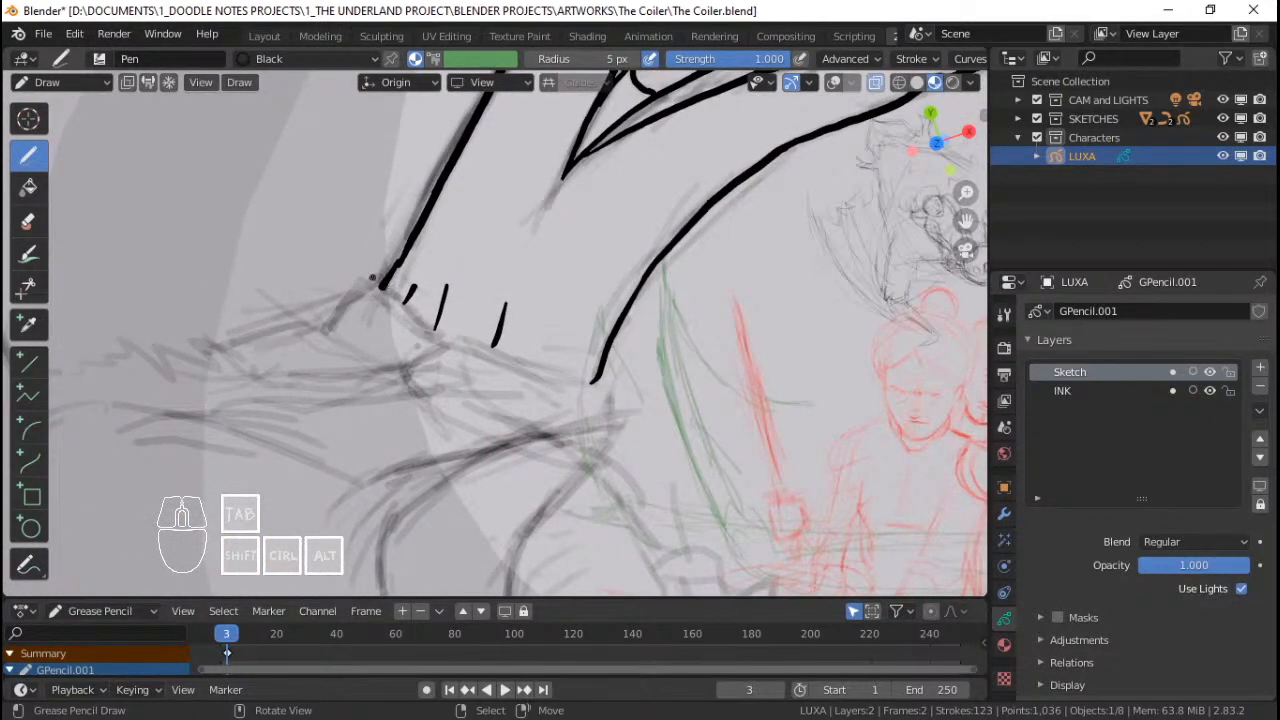
left_click_drag(374, 279, 424, 322)
key("ctrl+z")
left_click_drag(376, 278, 379, 284)
left_click_drag(442, 333, 447, 342)
mouse_move(463, 364)
middle_mouse_down("shift")
mouse_move(480, 344)
mouse_move(477, 360)
mouse_move(477, 325)
middle_mouse_up("shift")
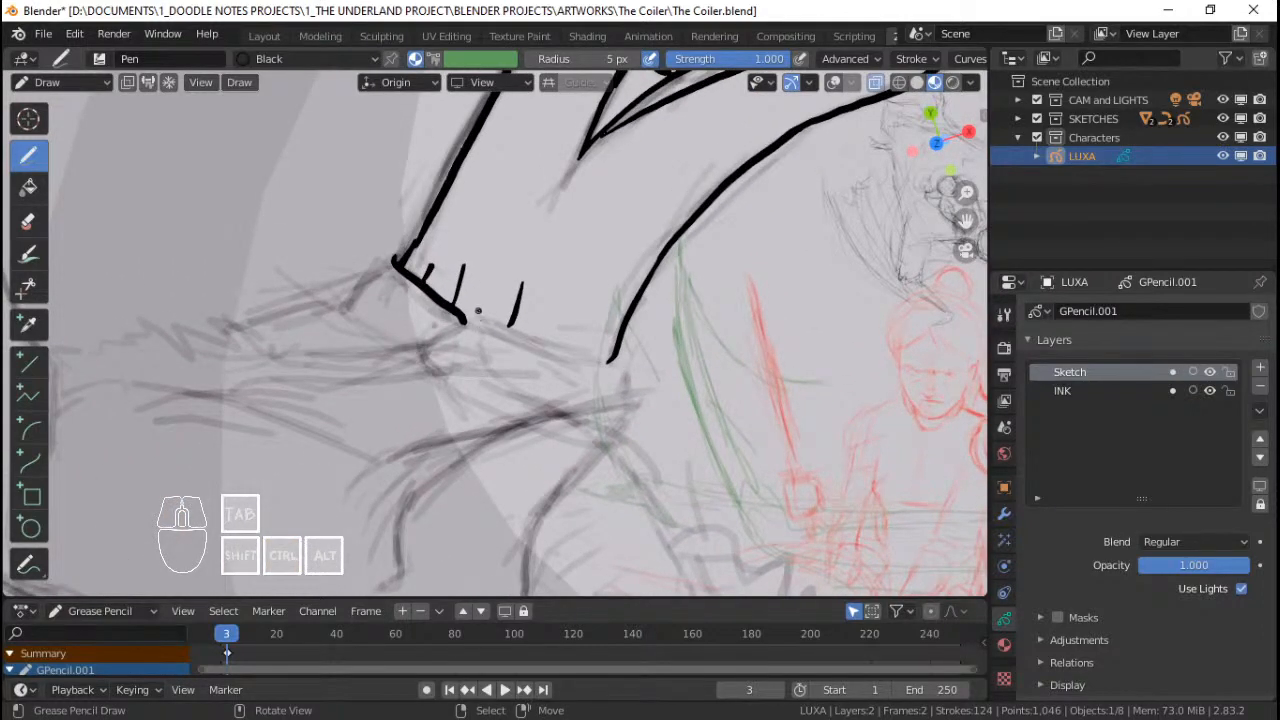
mouse_move(478, 311)
left_mouse_down()
mouse_move(448, 338)
mouse_move(341, 367)
left_mouse_up()
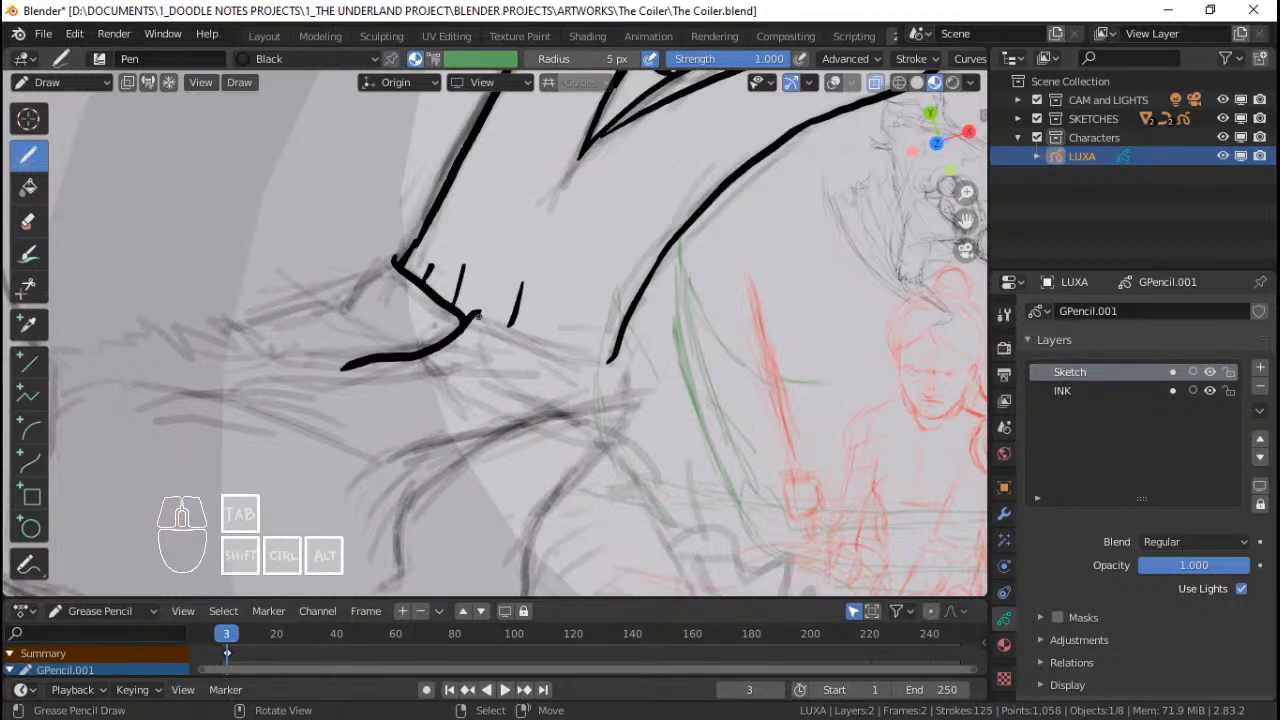
mouse_move(478, 315)
left_mouse_down()
mouse_move(600, 362)
mouse_move(616, 390)
left_mouse_up()
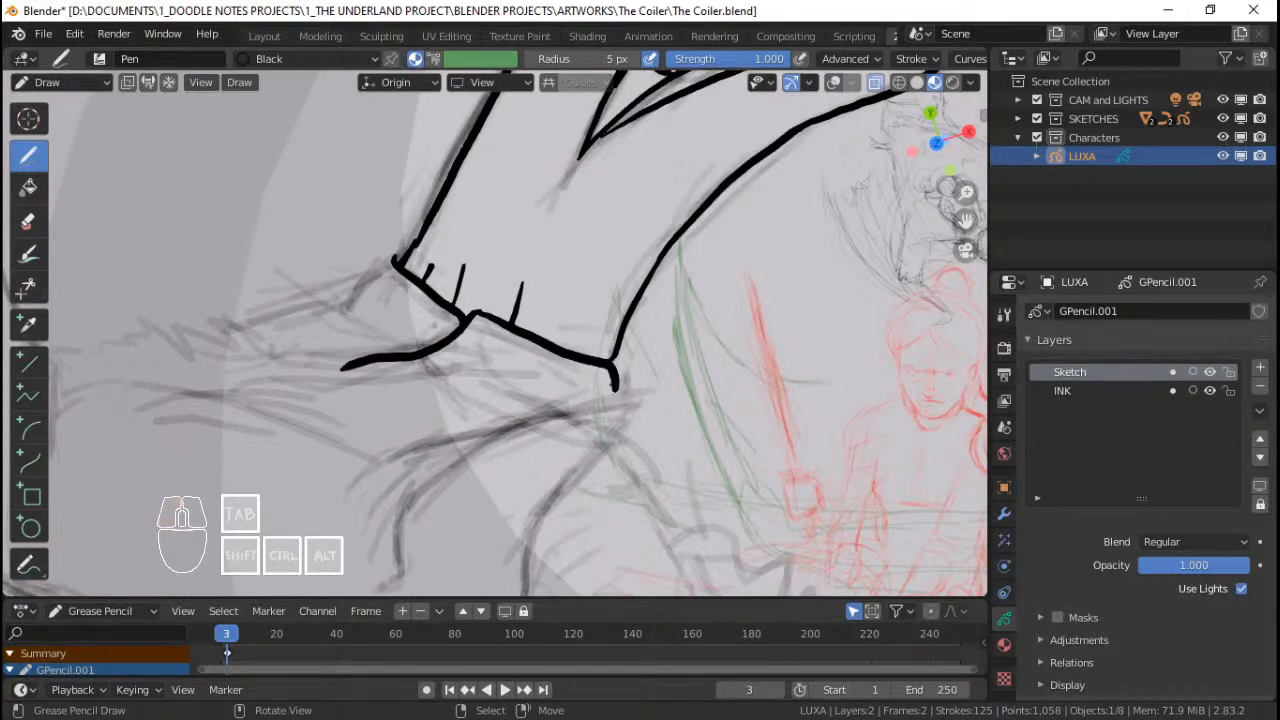
left_click_drag(402, 261, 342, 303)
Step: Ink a jagged fur line across the top of the creature's head, between its two ears
middle_click_drag(490, 270, 498, 342, "ctrl")
middle_click_drag(498, 342, 526, 244, "shift")
middle_click_drag(526, 300, 530, 338, "ctrl")
middle_click_drag(530, 338, 538, 368, "shift")
mouse_move(508, 316)
middle_mouse_down("ctrl")
mouse_move(494, 374)
mouse_move(549, 364)
middle_mouse_up("ctrl")
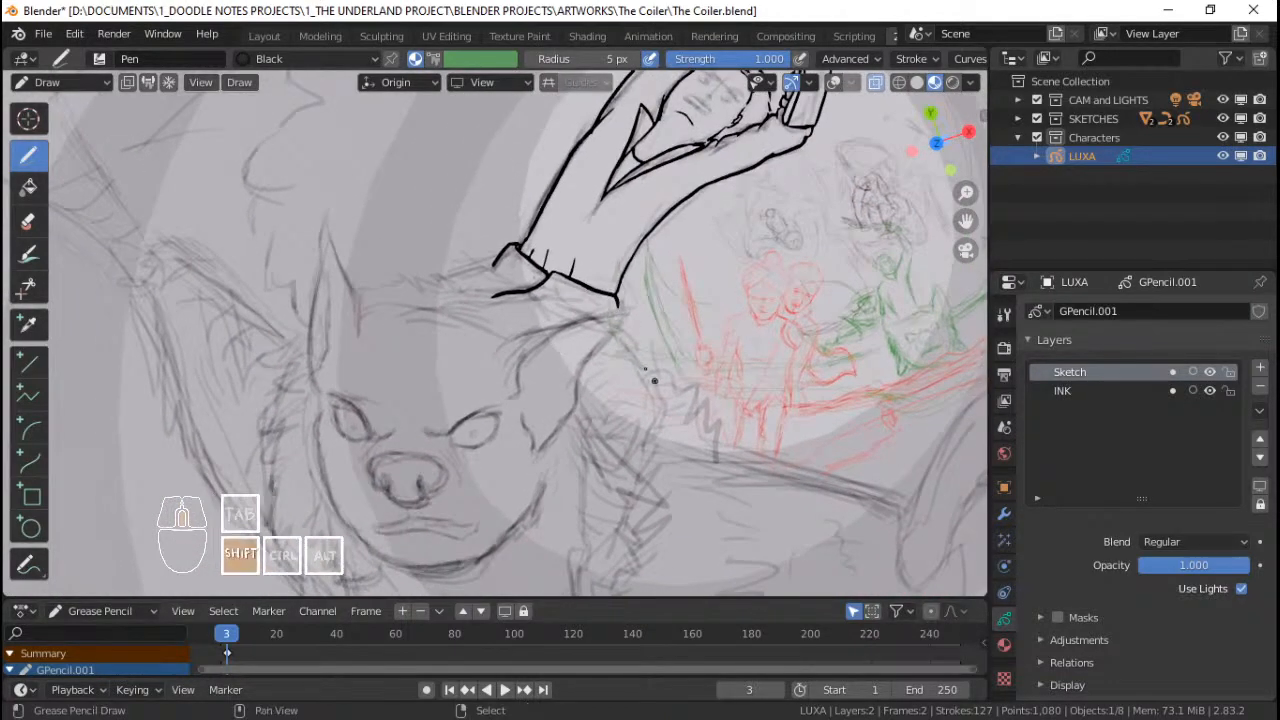
middle_click_drag(654, 380, 606, 306, "shift")
mouse_move(633, 383)
middle_mouse_down("ctrl")
mouse_move(600, 294)
mouse_move(563, 257)
mouse_move(462, 218)
middle_mouse_up("ctrl")
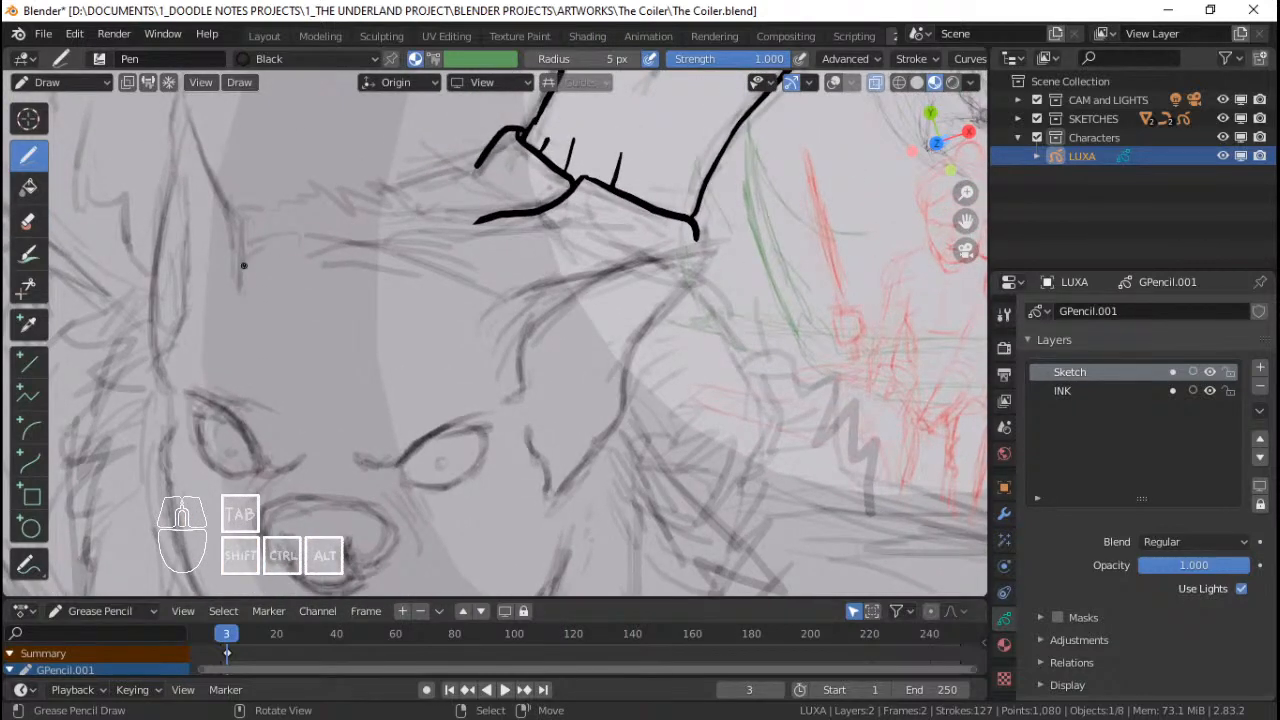
mouse_move(243, 265)
left_mouse_down()
mouse_move(312, 227)
mouse_move(384, 221)
mouse_move(370, 240)
left_mouse_up()
mouse_move(370, 238)
left_mouse_down()
mouse_move(432, 218)
mouse_move(468, 236)
left_mouse_up()
mouse_move(456, 247)
left_mouse_down()
mouse_move(495, 238)
mouse_move(508, 262)
mouse_move(499, 290)
left_mouse_up()
left_click_drag(500, 290, 516, 295)
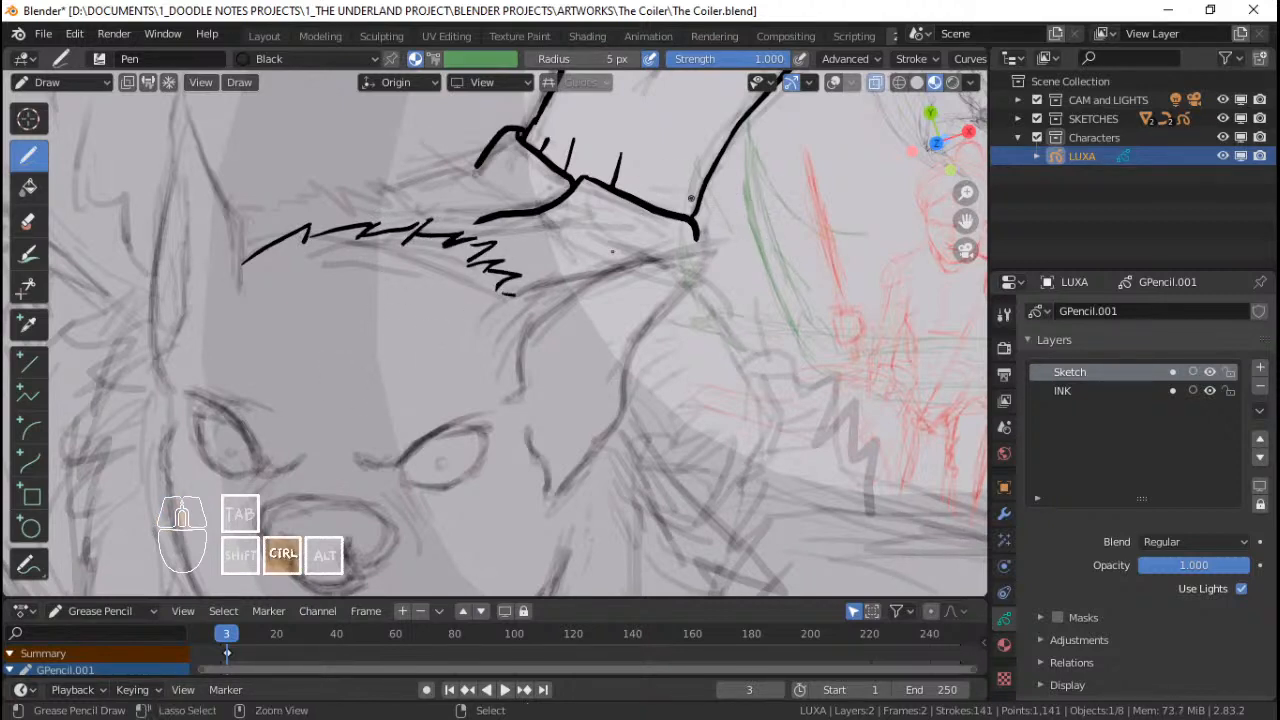
Step: Ink the creature's right-hand ear with its furry upper edge, inner curve and outer curve down to the pointed fur tip
middle_click_drag(766, 194, 577, 386, "ctrl")
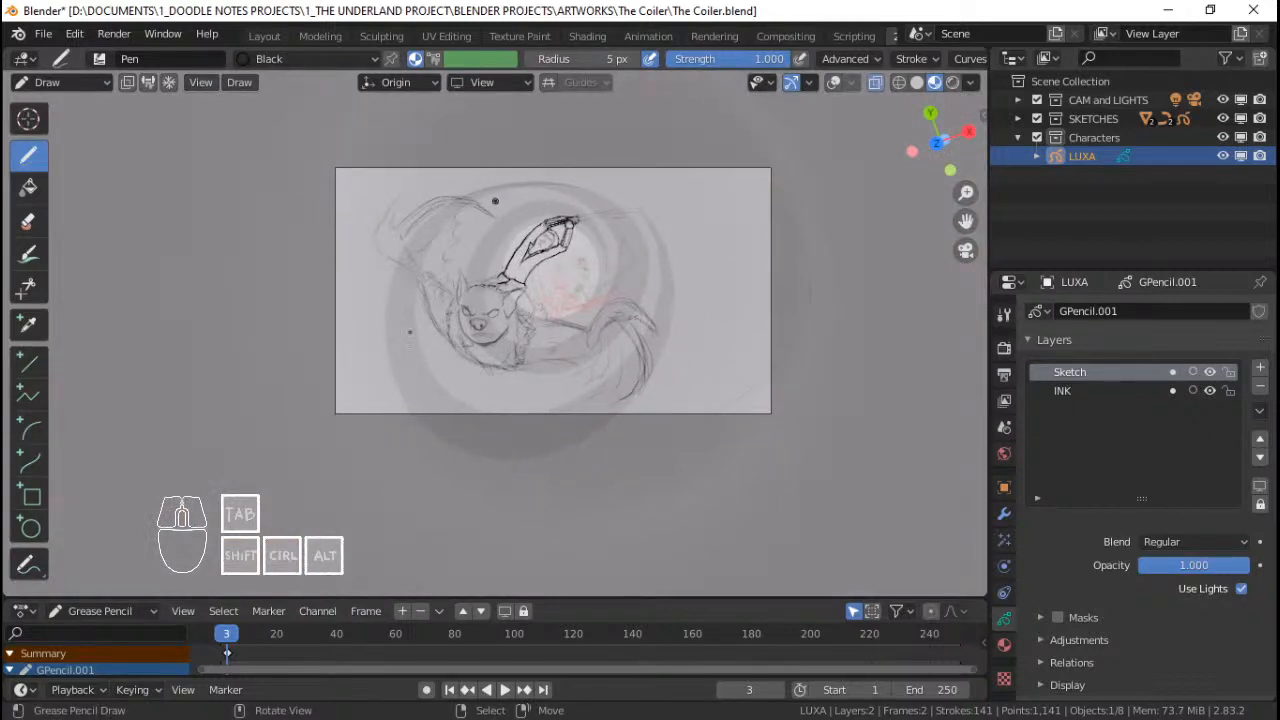
middle_click_drag(494, 201, 505, 262, "ctrl")
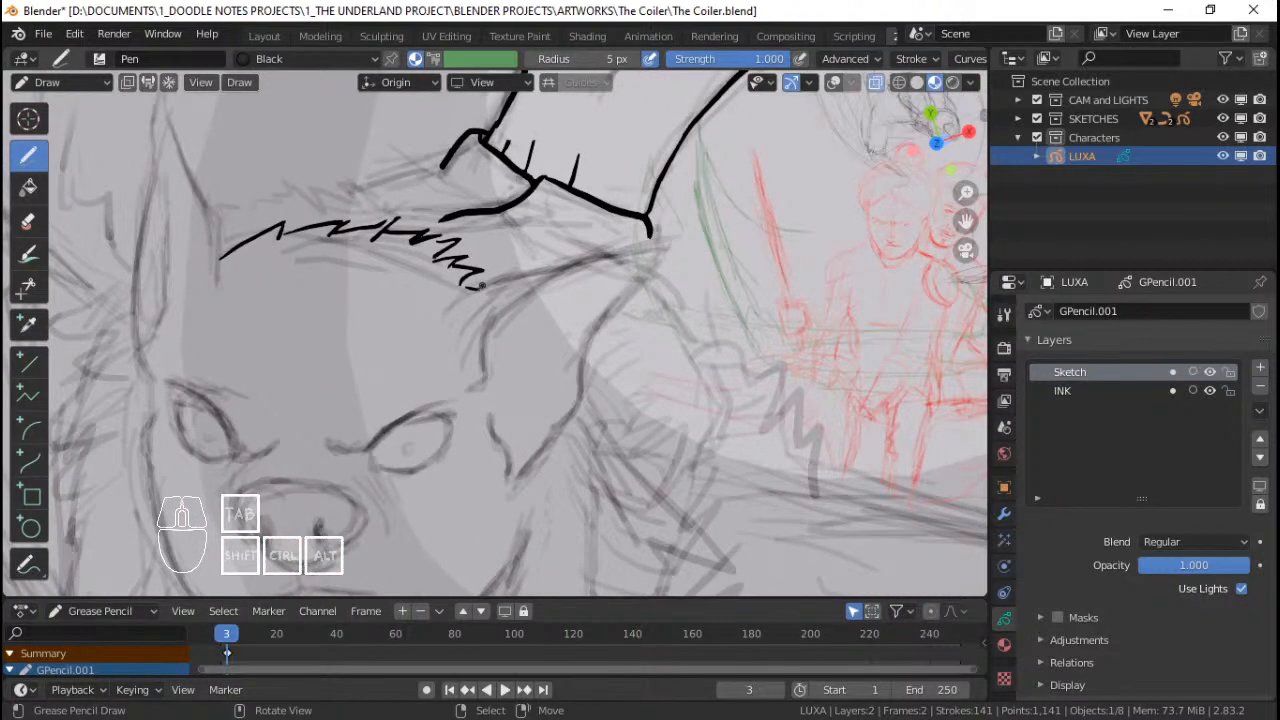
left_click_drag(452, 311, 452, 313)
left_click_drag(489, 272, 495, 268)
key("ctrl+z")
mouse_move(453, 312)
left_mouse_down()
mouse_move(510, 264)
mouse_move(616, 250)
left_mouse_up()
mouse_move(606, 253)
left_mouse_down()
mouse_move(680, 236)
mouse_move(613, 310)
left_mouse_up()
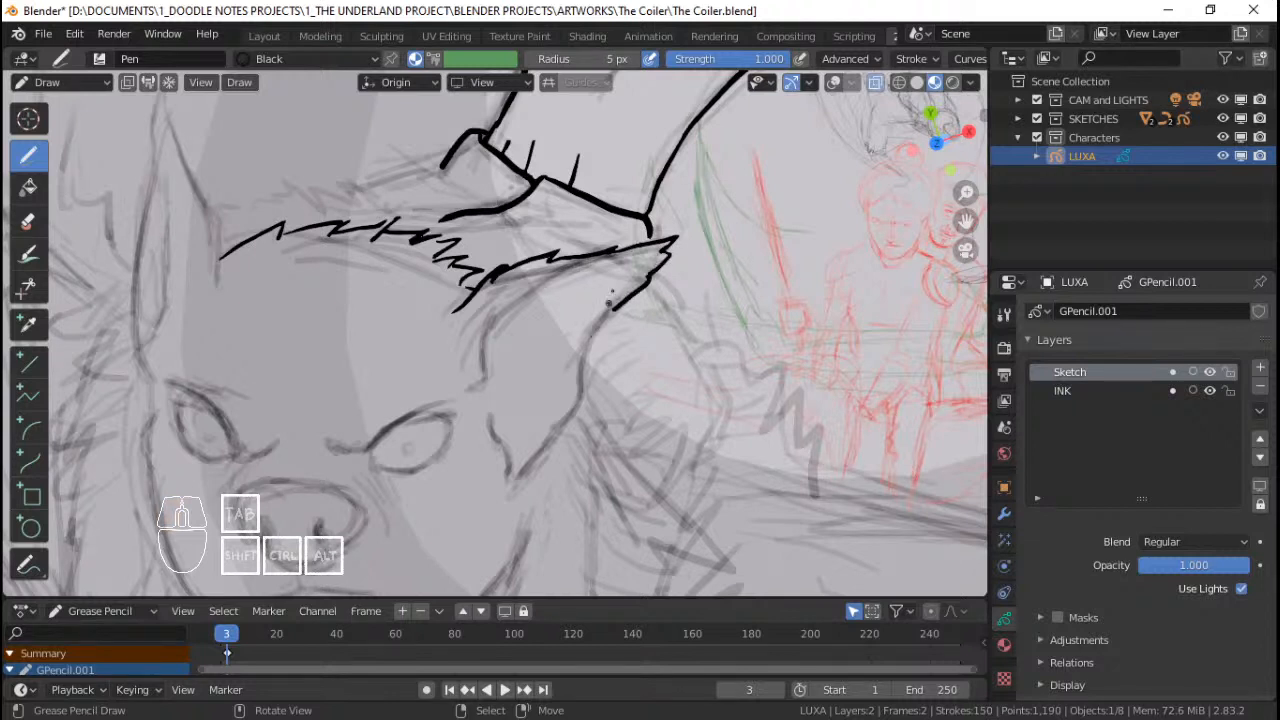
mouse_move(478, 388)
left_mouse_down()
mouse_move(548, 282)
mouse_move(628, 262)
left_mouse_up()
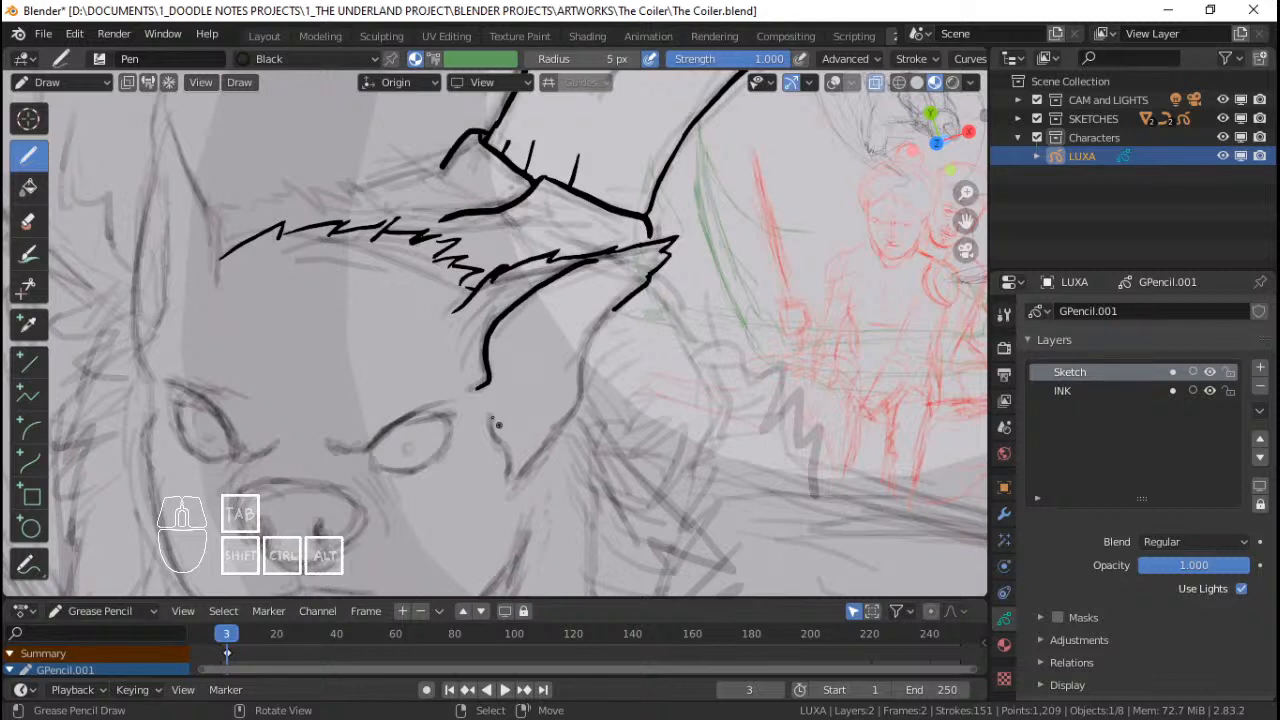
mouse_move(489, 405)
left_mouse_down()
mouse_move(513, 466)
mouse_move(548, 436)
left_mouse_up()
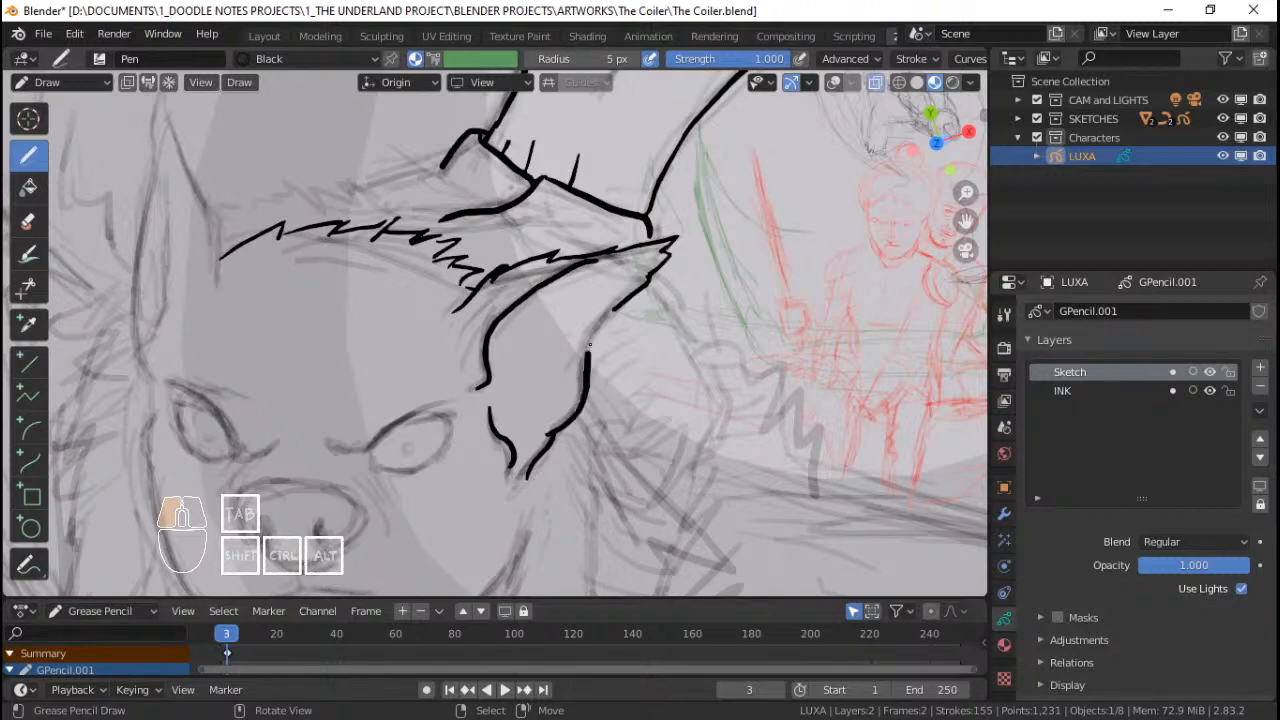
left_click_drag(589, 346, 625, 298)
Step: Ink the inner edge of the left-hand ear from the jagged head fur up to the ear tip
mouse_move(580, 334)
middle_mouse_down("ctrl")
mouse_move(526, 376)
mouse_move(555, 364)
mouse_move(592, 289)
mouse_move(540, 420)
middle_mouse_up("ctrl")
mouse_move(540, 420)
middle_mouse_down("shift")
mouse_move(535, 347)
mouse_move(485, 309)
middle_mouse_up("shift")
middle_click_drag(485, 309, 535, 335, "shift")
mouse_move(340, 220)
middle_mouse_down("ctrl")
mouse_move(332, 184)
mouse_move(349, 237)
mouse_move(393, 243)
mouse_move(352, 200)
mouse_move(404, 298)
middle_mouse_up("ctrl")
left_click_drag(416, 361, 422, 303)
mouse_move(424, 299)
left_mouse_down()
mouse_move(412, 320)
mouse_move(411, 265)
mouse_move(403, 277)
mouse_move(396, 222)
mouse_move(369, 208)
mouse_move(336, 99)
left_mouse_up()
key("ctrl+z")
left_click_drag(395, 246, 345, 112)
middle_click_drag(342, 137, 385, 140, "shift")
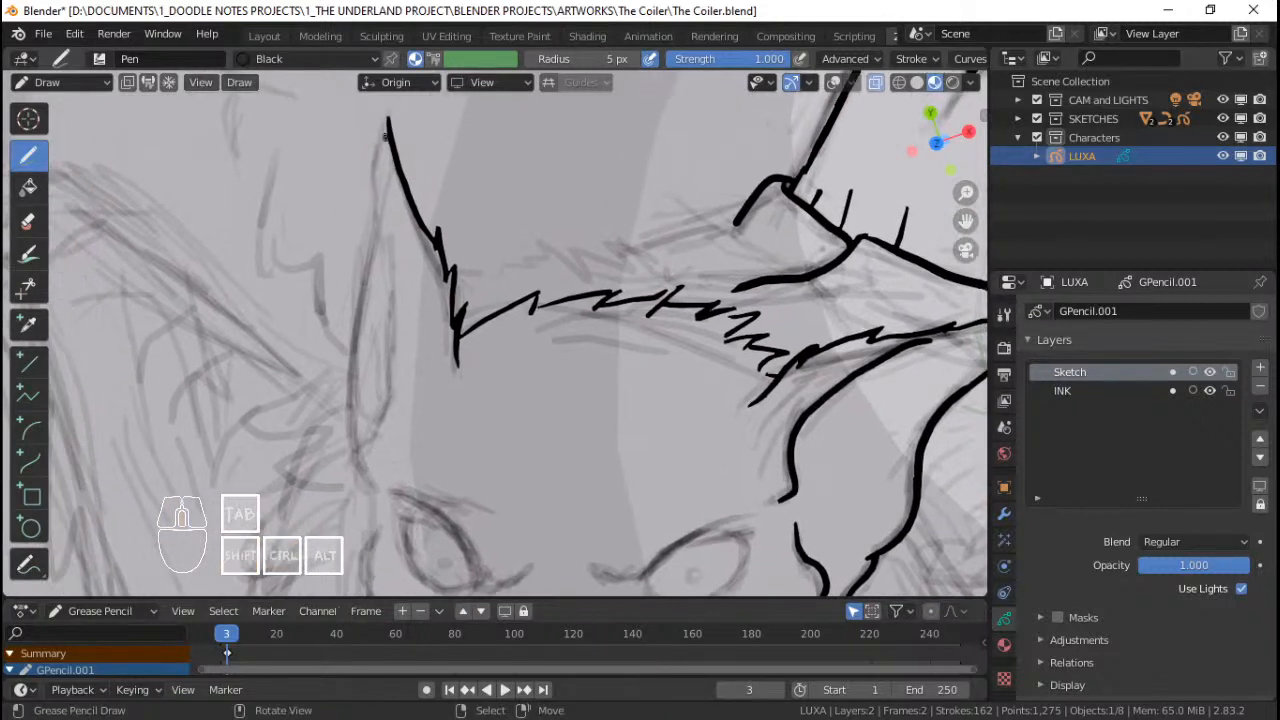
Step: Ink the outer edge and inner fold of the left-hand ear from its tip down to its base
left_click_drag(388, 124, 389, 112)
mouse_move(372, 167)
left_mouse_down()
mouse_move(385, 246)
mouse_move(379, 222)
left_mouse_up()
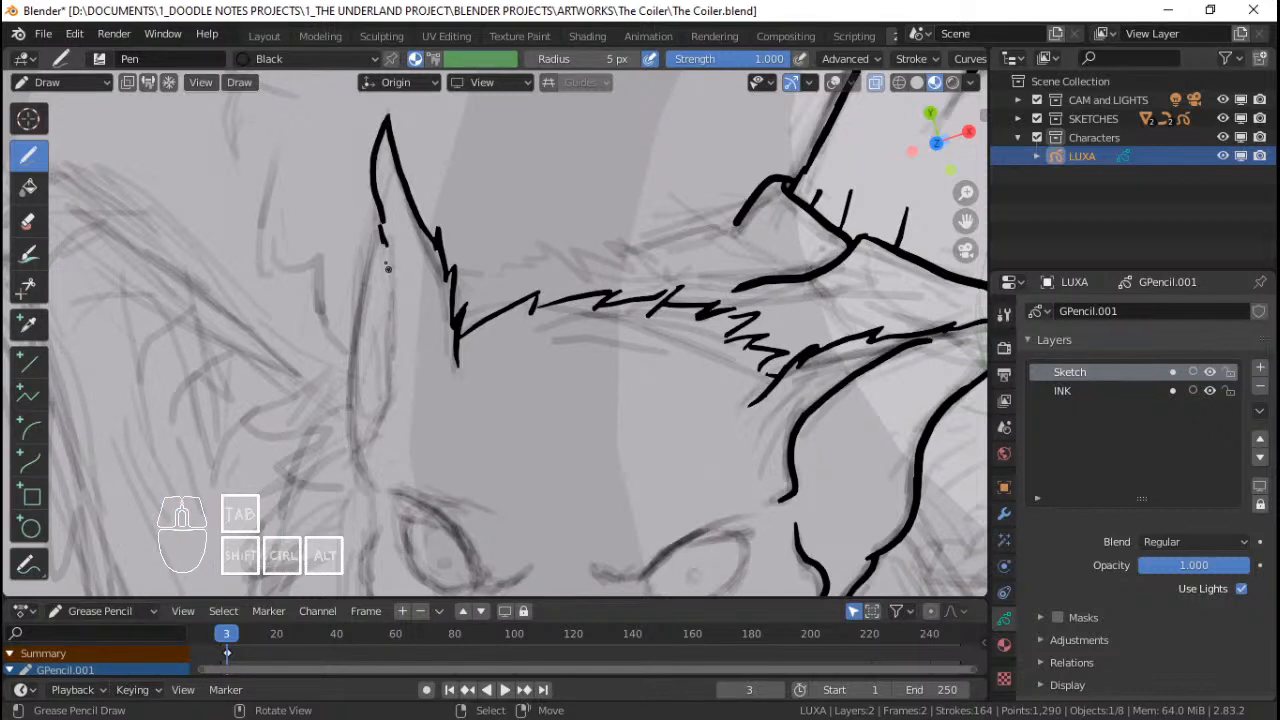
left_click_drag(391, 296, 388, 410)
left_click_drag(367, 478, 372, 488)
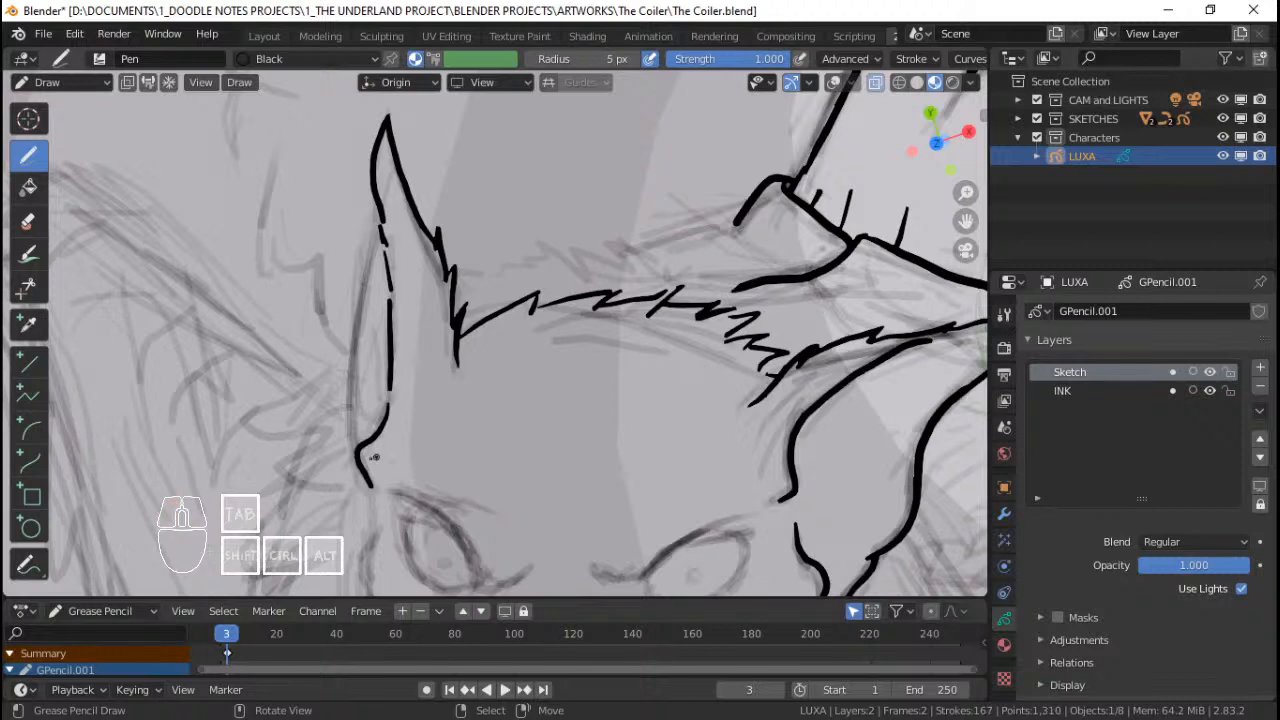
left_click_drag(346, 396, 381, 225)
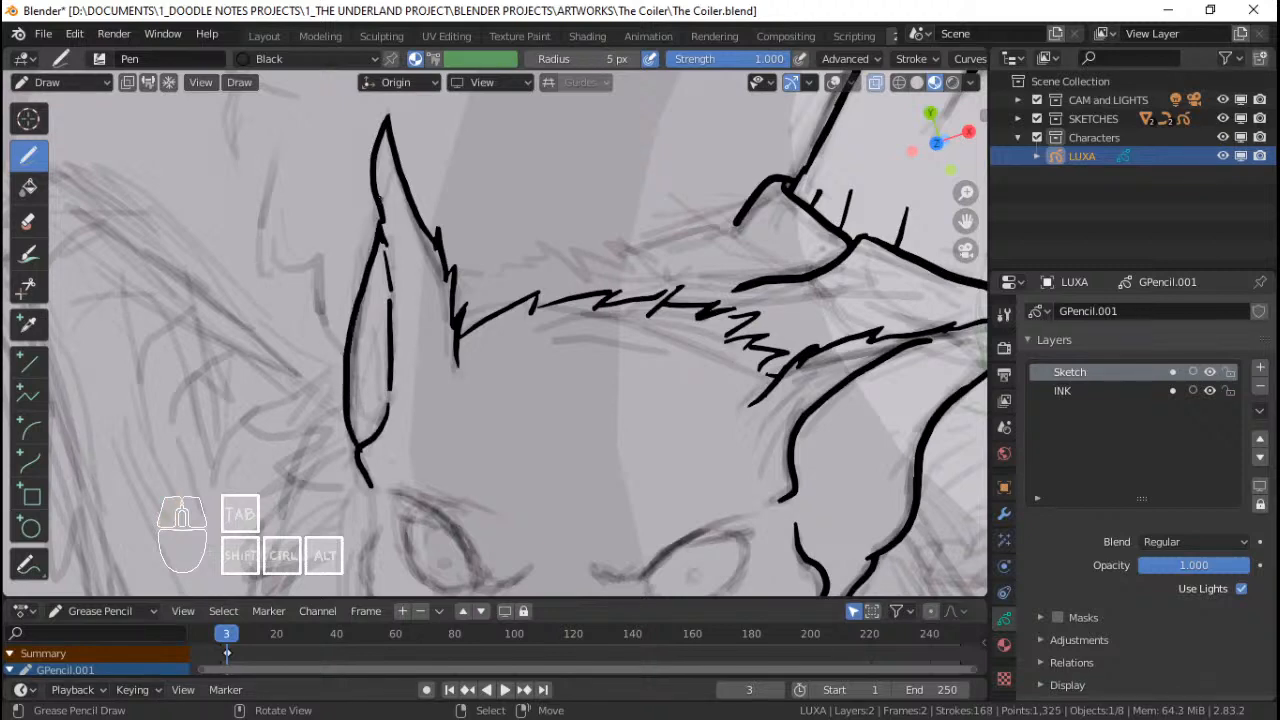
Step: Ink the upper part of the creature's left-hand cheek outline below the ear
mouse_move(402, 206)
middle_mouse_down("ctrl")
mouse_move(406, 310)
mouse_move(430, 350)
middle_mouse_up("ctrl")
middle_click_drag(441, 352, 426, 236, "shift")
middle_click_drag(419, 309, 431, 250, "shift")
mouse_move(428, 317)
middle_mouse_down("shift")
mouse_move(426, 251)
mouse_move(409, 306)
mouse_move(404, 263)
mouse_move(417, 196)
middle_mouse_up("shift")
mouse_move(424, 190)
middle_mouse_down("shift")
mouse_move(432, 178)
mouse_move(422, 199)
middle_mouse_up("shift")
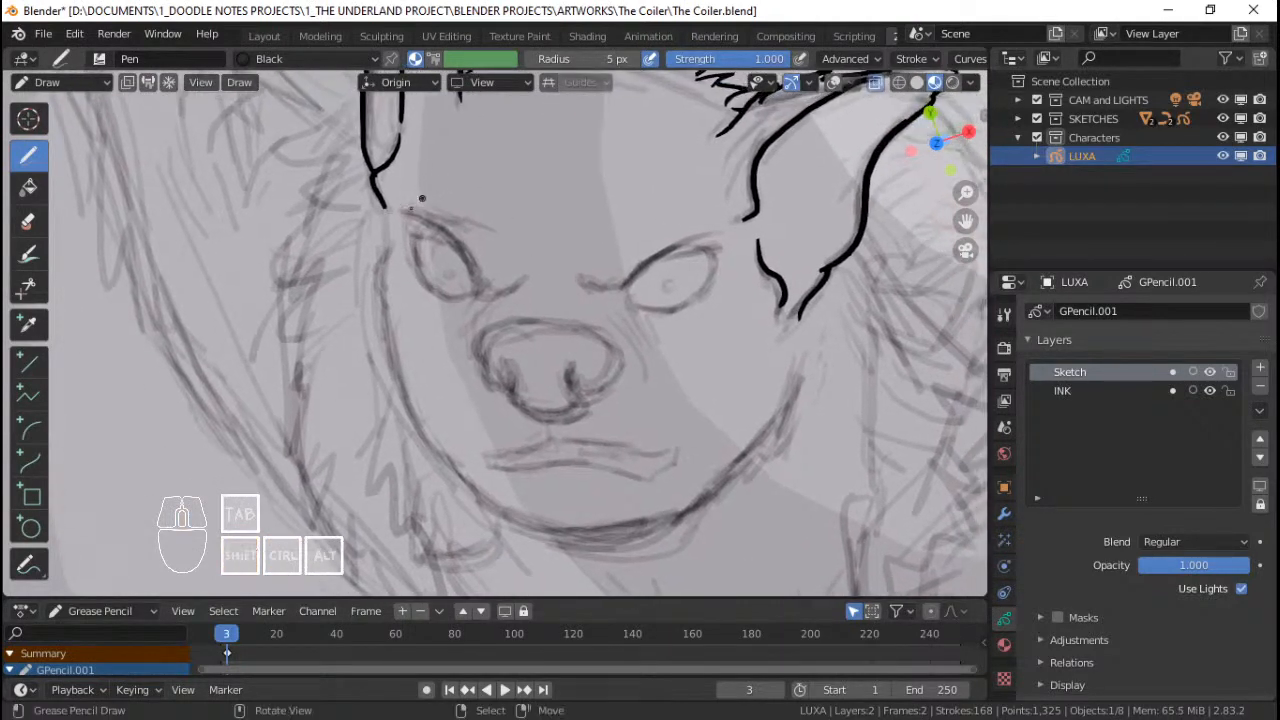
left_click_drag(384, 212, 381, 256)
left_click_drag(375, 308, 391, 362)
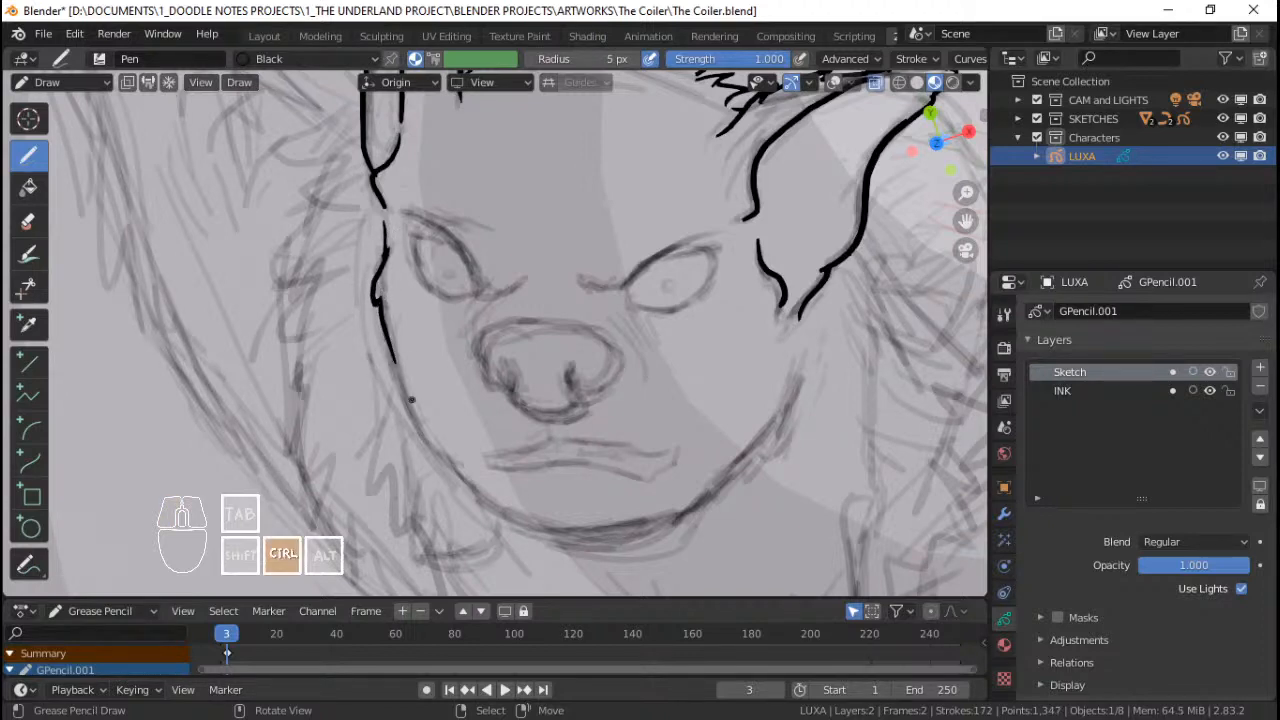
Step: Redo the last cheek stroke and ink the furry jawline down around the chin and up the right-hand cheek
middle_click_drag(411, 400, 464, 323, "ctrl")
middle_click_drag(464, 323, 415, 362, "shift")
mouse_move(430, 276)
middle_mouse_down("ctrl")
mouse_move(446, 309)
mouse_move(454, 273)
middle_mouse_up("ctrl")
mouse_move(454, 273)
middle_mouse_down("ctrl")
mouse_move(392, 321)
mouse_move(411, 301)
middle_mouse_up("ctrl")
key("ctrl+z")
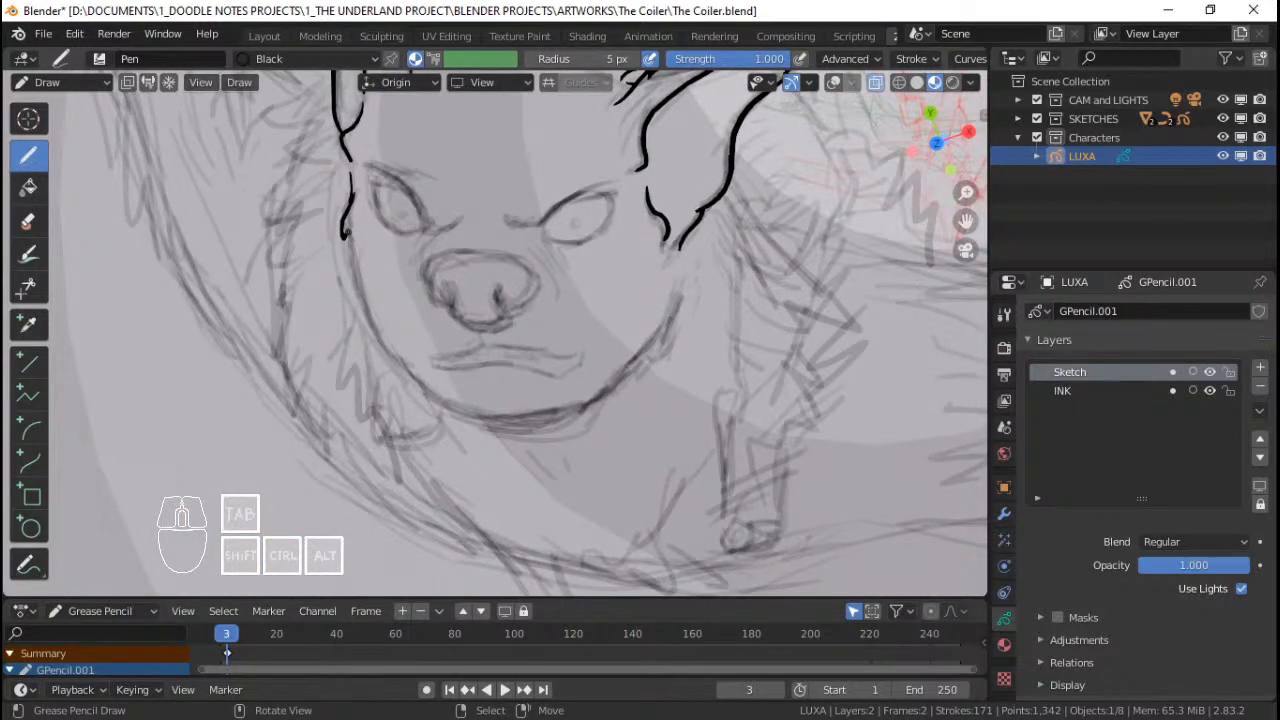
mouse_move(345, 228)
left_mouse_down()
mouse_move(378, 343)
mouse_move(428, 398)
left_mouse_up()
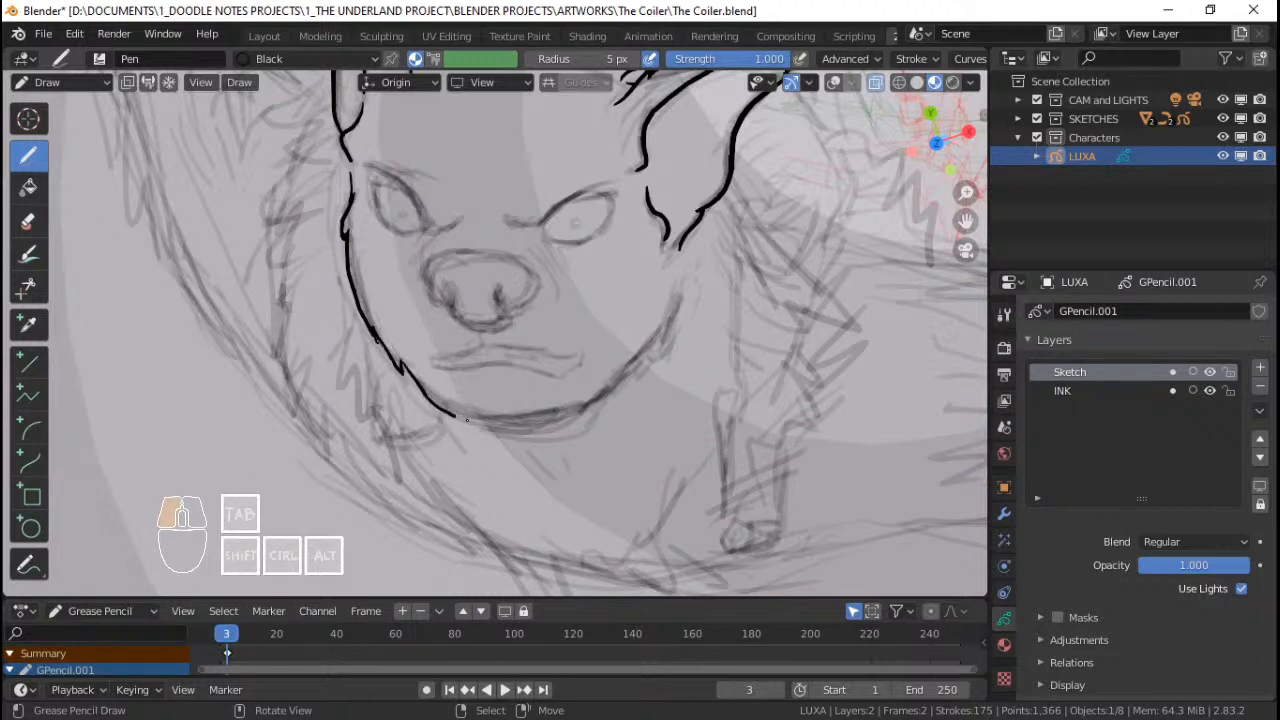
left_click_drag(538, 430, 600, 405)
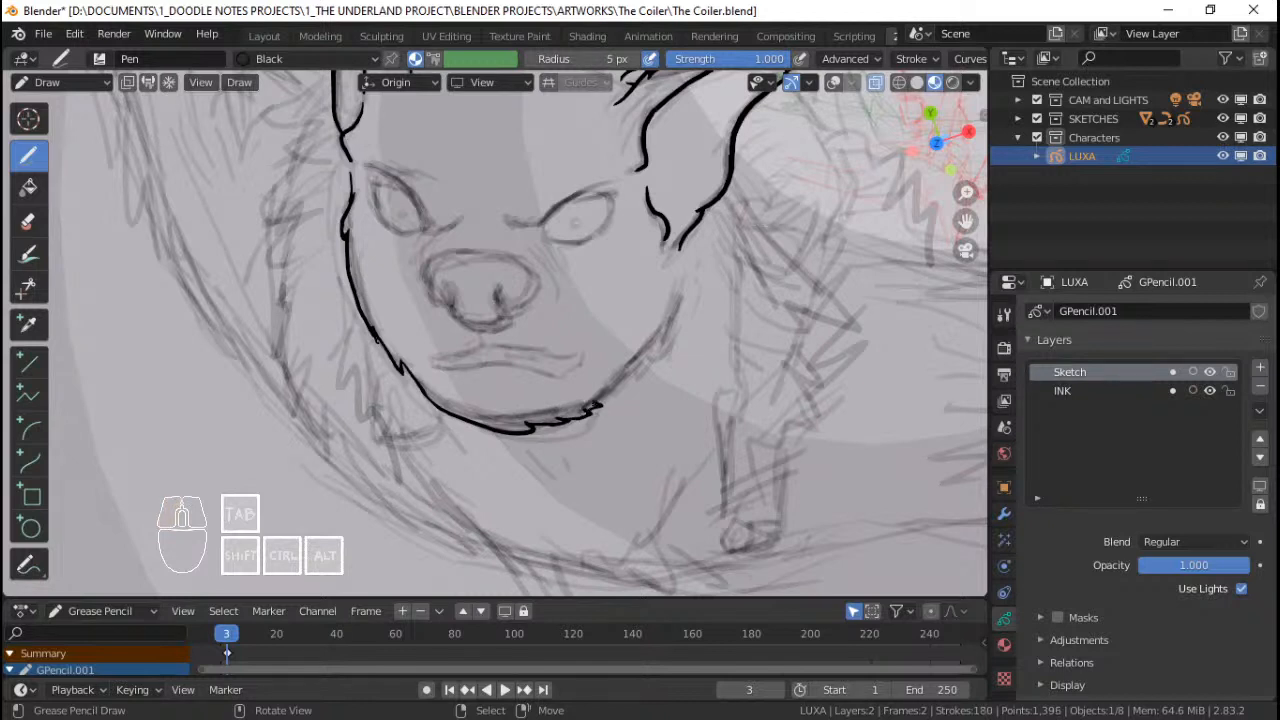
mouse_move(496, 421)
left_mouse_down()
mouse_move(604, 394)
mouse_move(688, 294)
left_mouse_up()
Step: Ink the brow line above the creature's right-hand eye, with a jagged tuft at its inner end
middle_click_drag(640, 300, 610, 385, "ctrl")
mouse_move(586, 314)
middle_mouse_down("shift")
mouse_move(592, 351)
mouse_move(591, 314)
mouse_move(637, 290)
middle_mouse_up("shift")
mouse_move(603, 334)
middle_mouse_down("ctrl")
mouse_move(590, 268)
mouse_move(614, 280)
mouse_move(620, 268)
middle_mouse_up("ctrl")
mouse_move(622, 270)
middle_mouse_down("shift")
mouse_move(610, 296)
mouse_move(589, 282)
middle_mouse_up("shift")
mouse_move(575, 323)
left_mouse_down()
mouse_move(596, 348)
mouse_move(626, 344)
mouse_move(740, 268)
left_mouse_up()
key("ctrl+z")
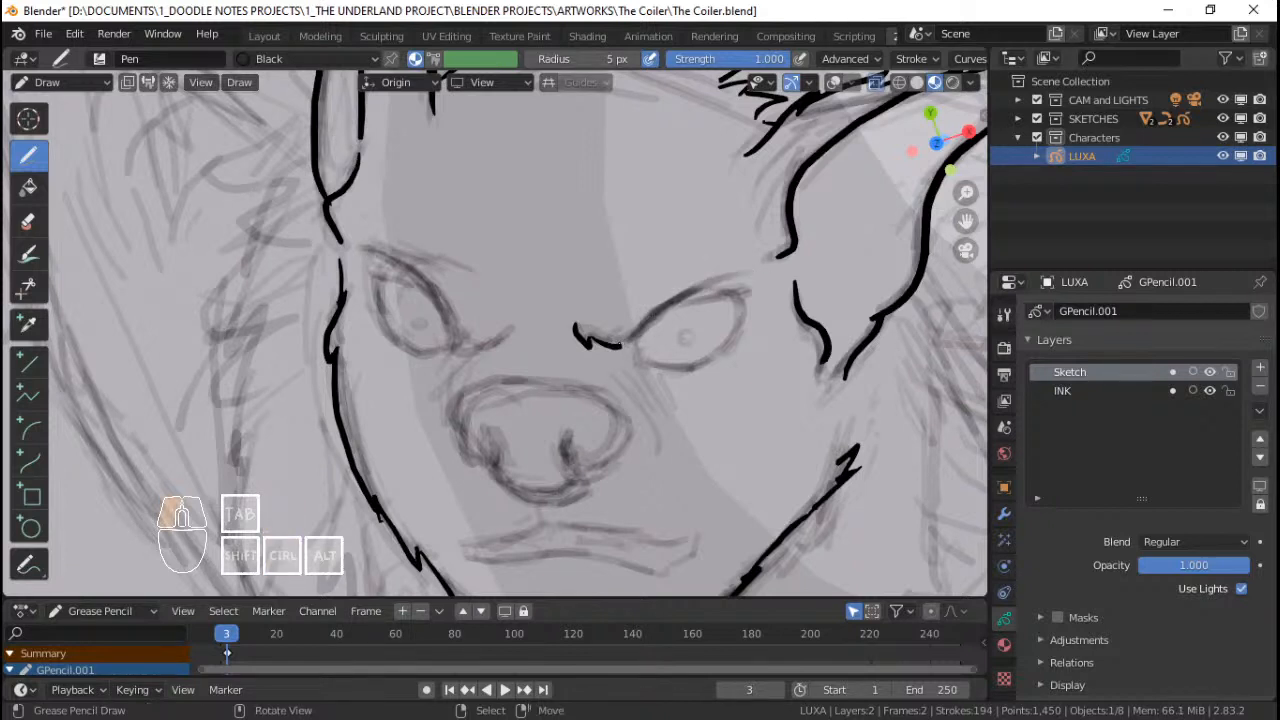
left_click_drag(620, 344, 750, 266)
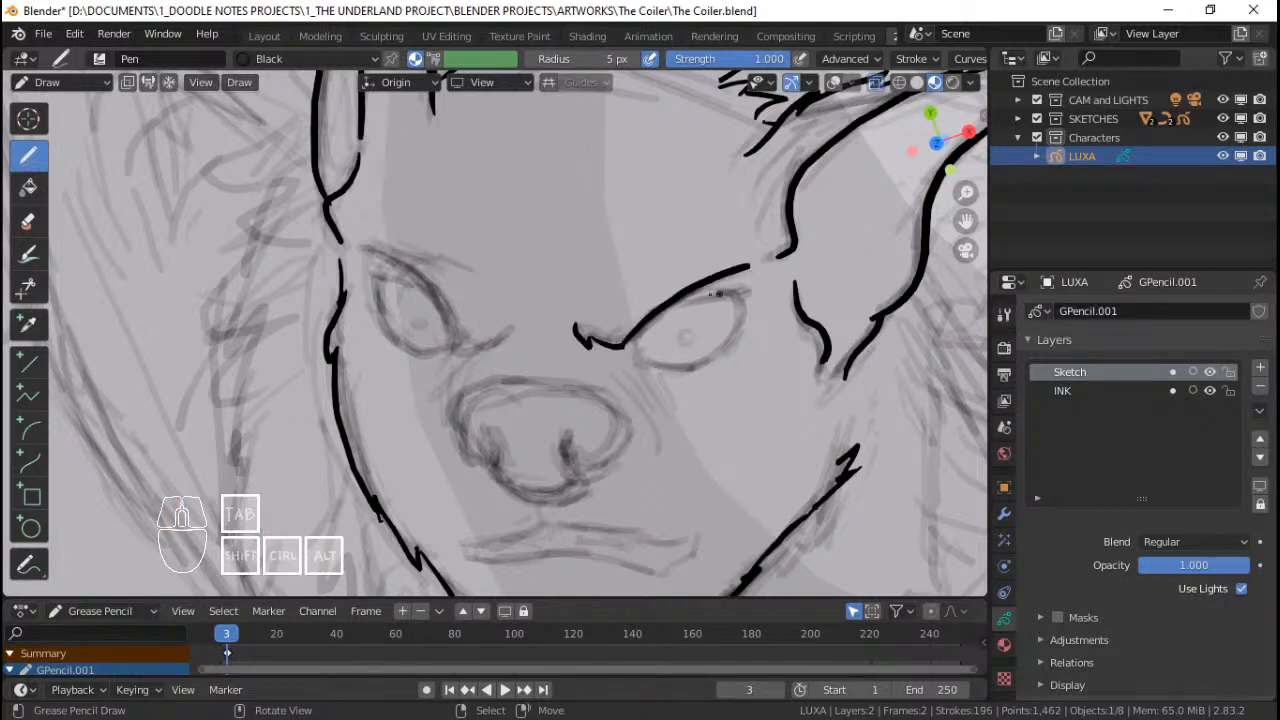
Step: Ink the right-hand eye with its upper lid, lashes, lower outline and small pupil
left_click_drag(665, 311, 747, 292)
key("ctrl+z")
left_click_drag(664, 311, 745, 300)
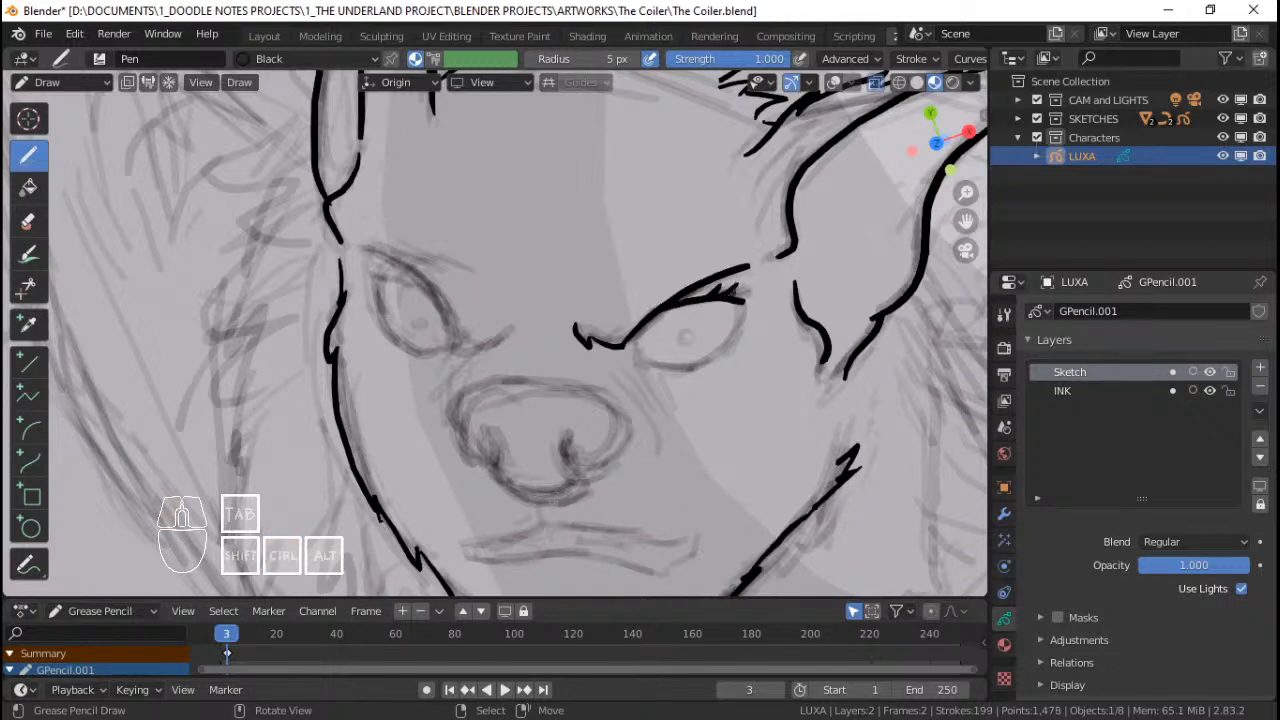
left_click_drag(737, 297, 752, 288)
mouse_move(634, 343)
left_mouse_down()
mouse_move(636, 366)
mouse_move(634, 355)
mouse_move(661, 366)
mouse_move(736, 342)
mouse_move(746, 308)
left_mouse_up()
key("ctrl+z")
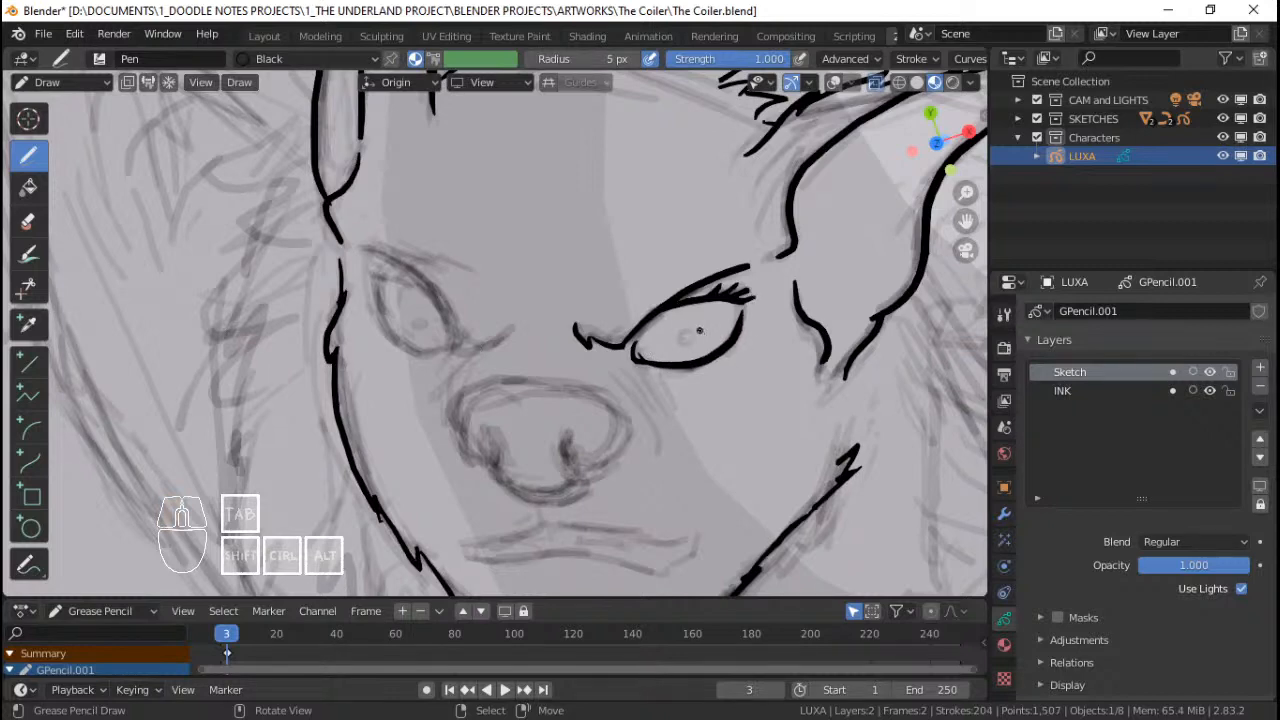
mouse_move(694, 336)
middle_mouse_down("ctrl")
mouse_move(656, 318)
mouse_move(704, 339)
middle_mouse_up("ctrl")
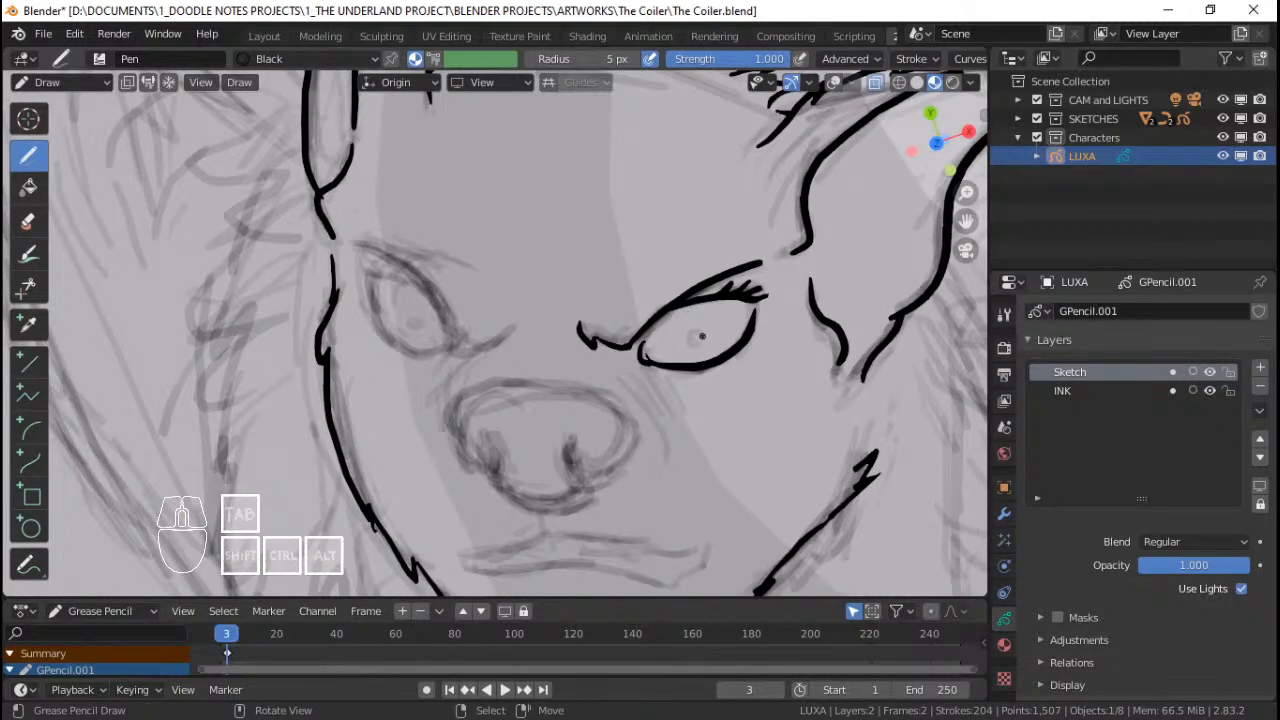
mouse_move(702, 334)
left_mouse_down()
mouse_move(688, 334)
mouse_move(700, 346)
left_mouse_up()
Step: Ink the brow line over the creature's left-hand eye and undo the strokes at its inner end
mouse_move(601, 288)
middle_mouse_down("shift")
mouse_move(635, 286)
mouse_move(472, 277)
middle_mouse_up("shift")
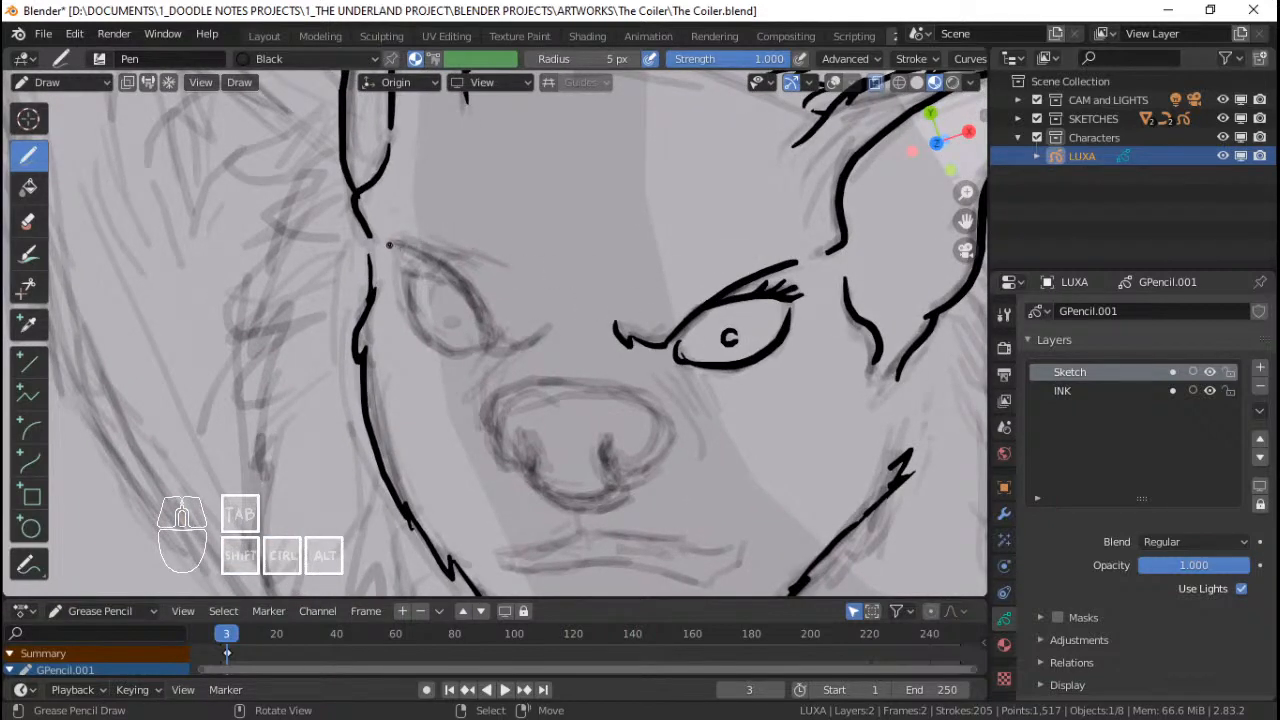
mouse_move(391, 245)
left_mouse_down()
mouse_move(477, 315)
mouse_move(549, 324)
mouse_move(497, 348)
mouse_move(471, 300)
left_mouse_up()
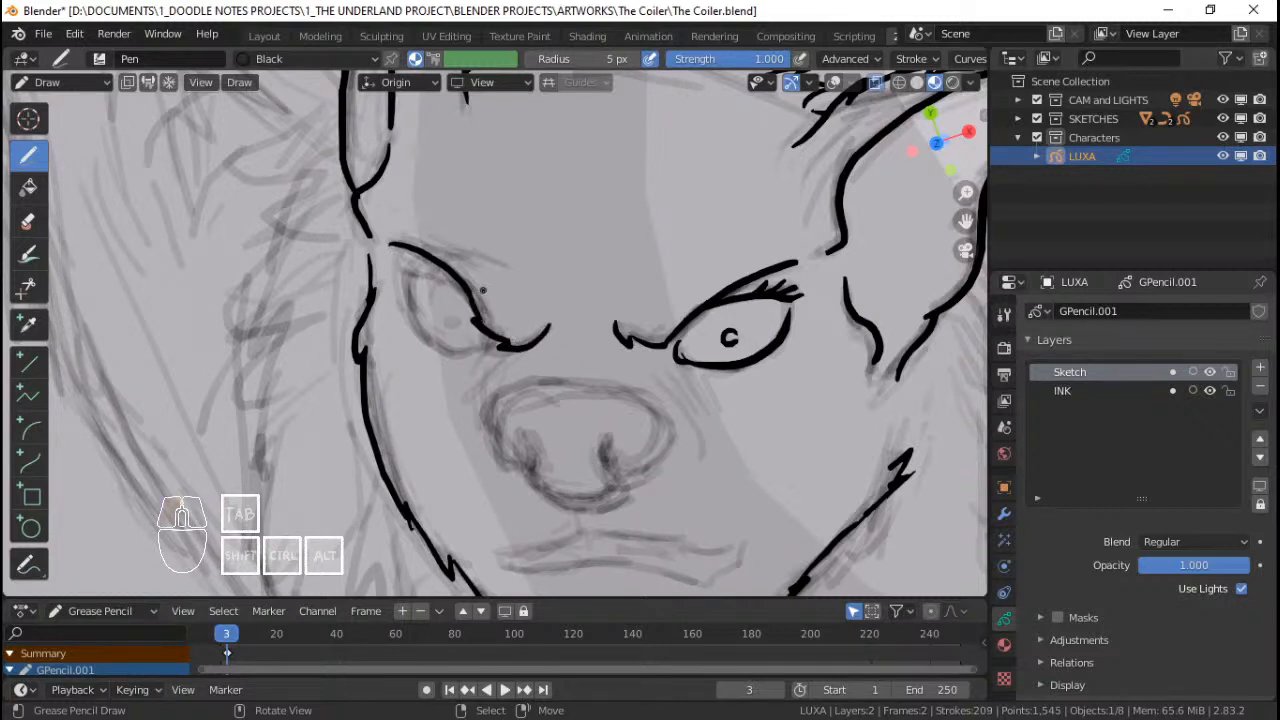
middle_click_drag(482, 290, 504, 292, "shift")
key("ctrl+z")
key("ctrl+z")
key("ctrl+z")
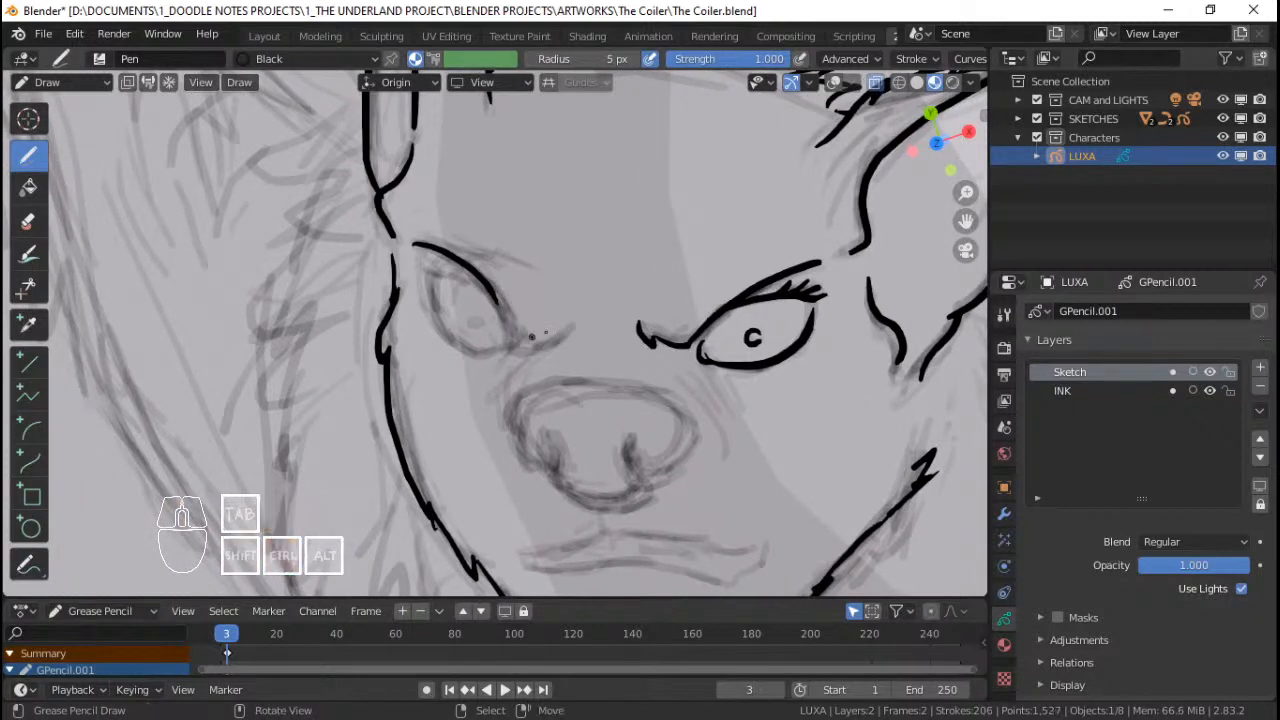
mouse_move(572, 328)
left_mouse_down()
mouse_move(516, 350)
mouse_move(530, 344)
mouse_move(503, 326)
left_mouse_up()
middle_click_drag(495, 285, 511, 279, "shift")
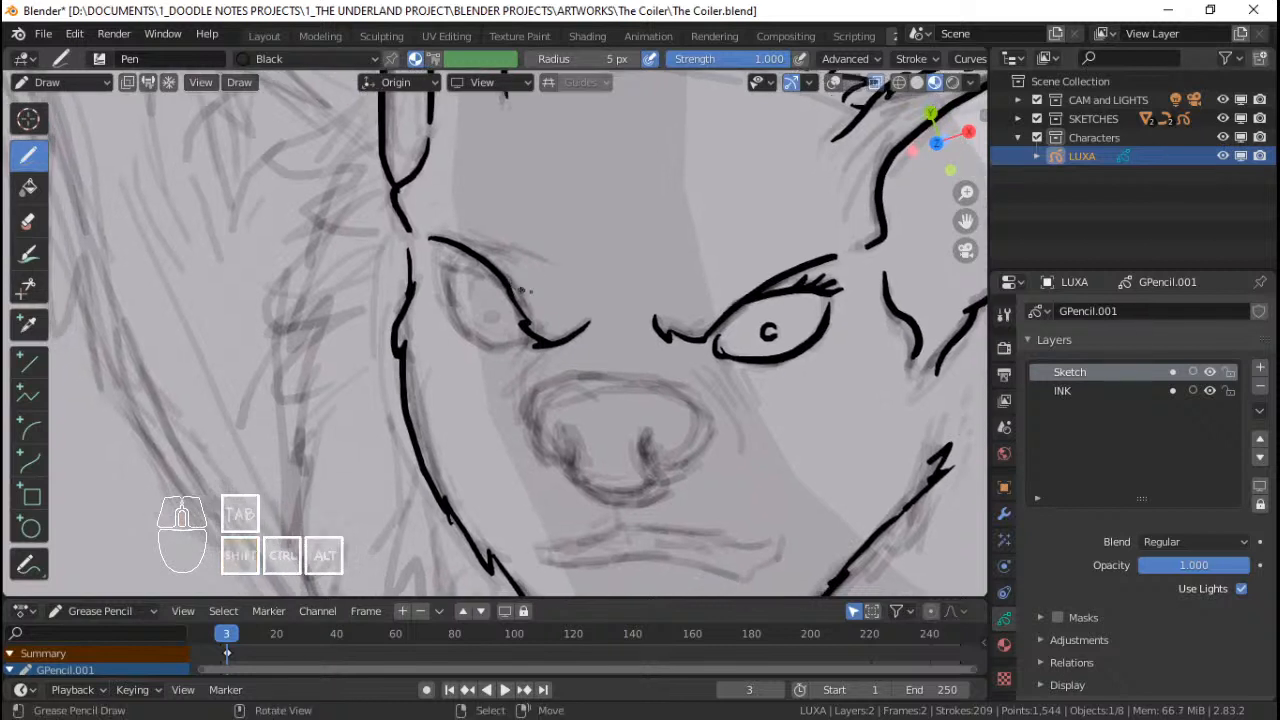
key("ctrl+z")
key("ctrl+z")
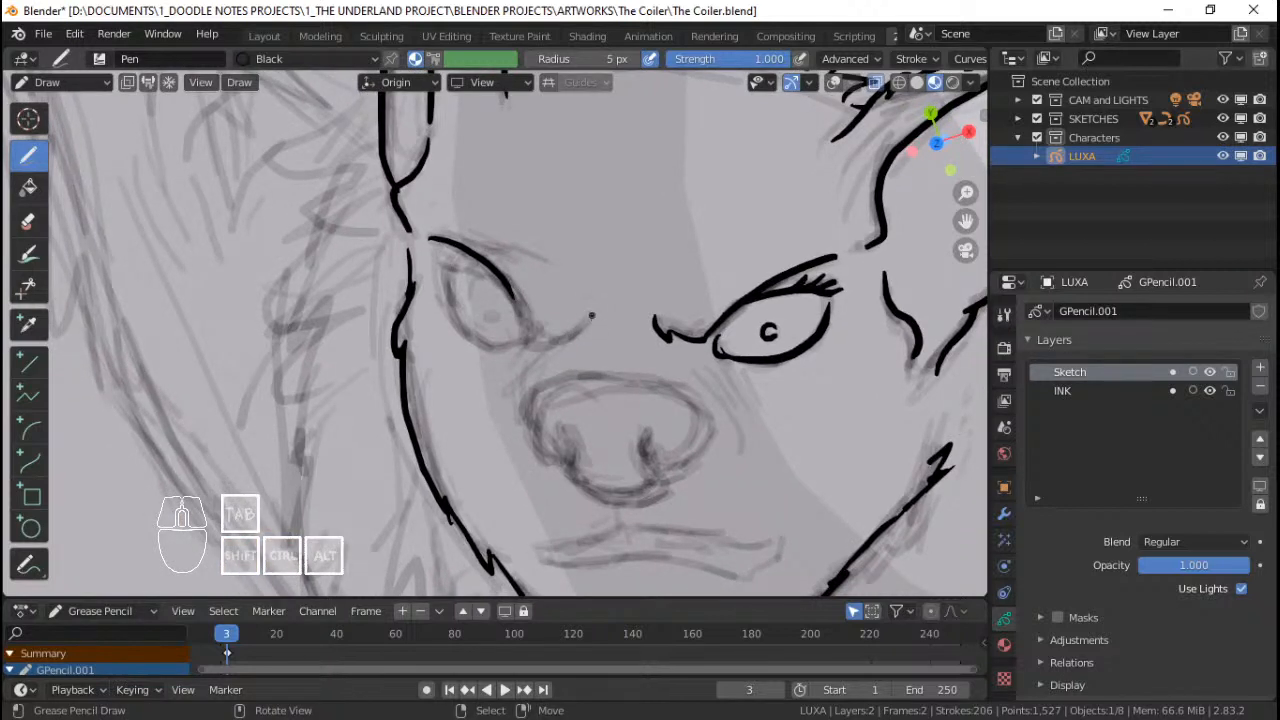
Step: Ink the inner end of the left-hand brow as a curve ending in a small jagged tuft
mouse_move(591, 316)
left_mouse_down()
mouse_move(548, 345)
mouse_move(577, 331)
mouse_move(533, 336)
mouse_move(513, 297)
left_mouse_up()
key("ctrl+z")
middle_click_drag(471, 267, 491, 271, "shift")
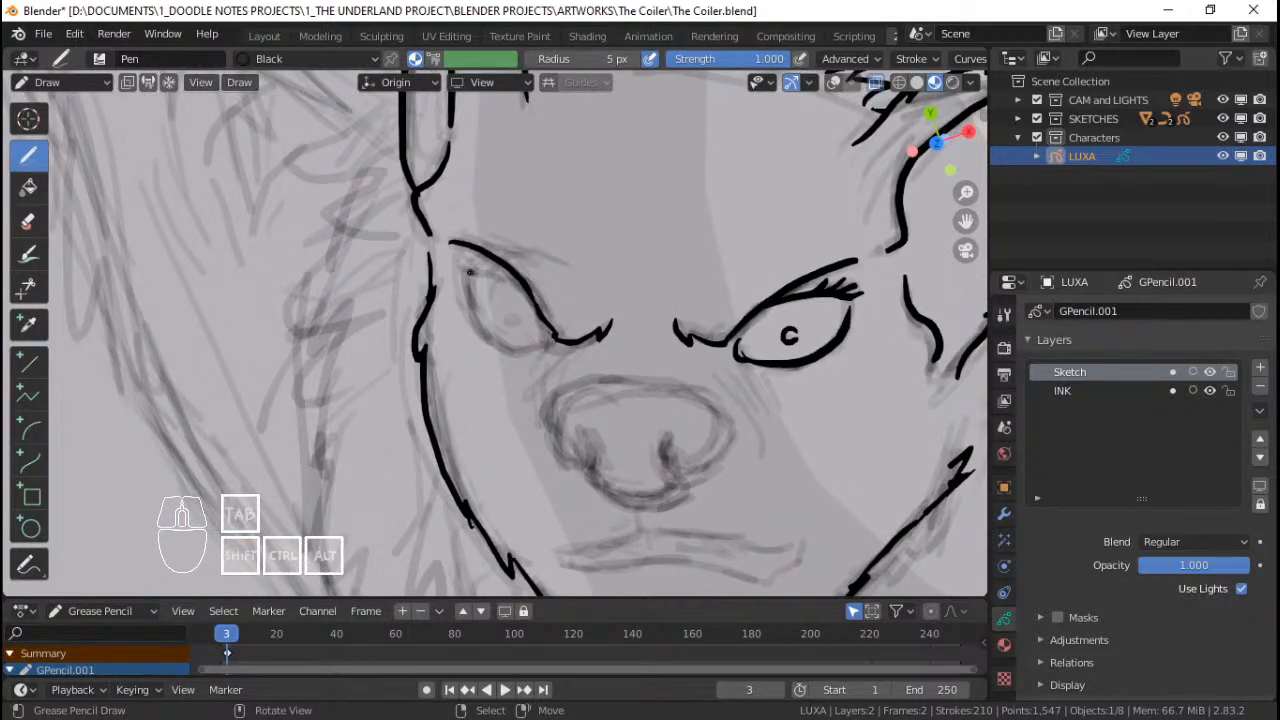
Step: Ink the creature's left-hand eye with its upper lid, lashes, lower outline and small pupil
left_click_drag(469, 271, 530, 296)
key("ctrl+z")
mouse_move(528, 292)
left_mouse_down()
mouse_move(462, 273)
mouse_move(486, 274)
mouse_move(476, 322)
mouse_move(560, 342)
mouse_move(511, 317)
mouse_move(519, 325)
left_mouse_up()
key("ctrl+z")
key("ctrl+z")
Step: Ink short crease strokes above both sides of the creature's nose and small marks on the right-hand side of the muzzle
mouse_move(554, 271)
middle_mouse_down("ctrl")
mouse_move(583, 286)
mouse_move(549, 306)
mouse_move(559, 325)
middle_mouse_up("ctrl")
mouse_move(559, 325)
middle_mouse_down("shift")
mouse_move(541, 307)
mouse_move(642, 281)
middle_mouse_up("shift")
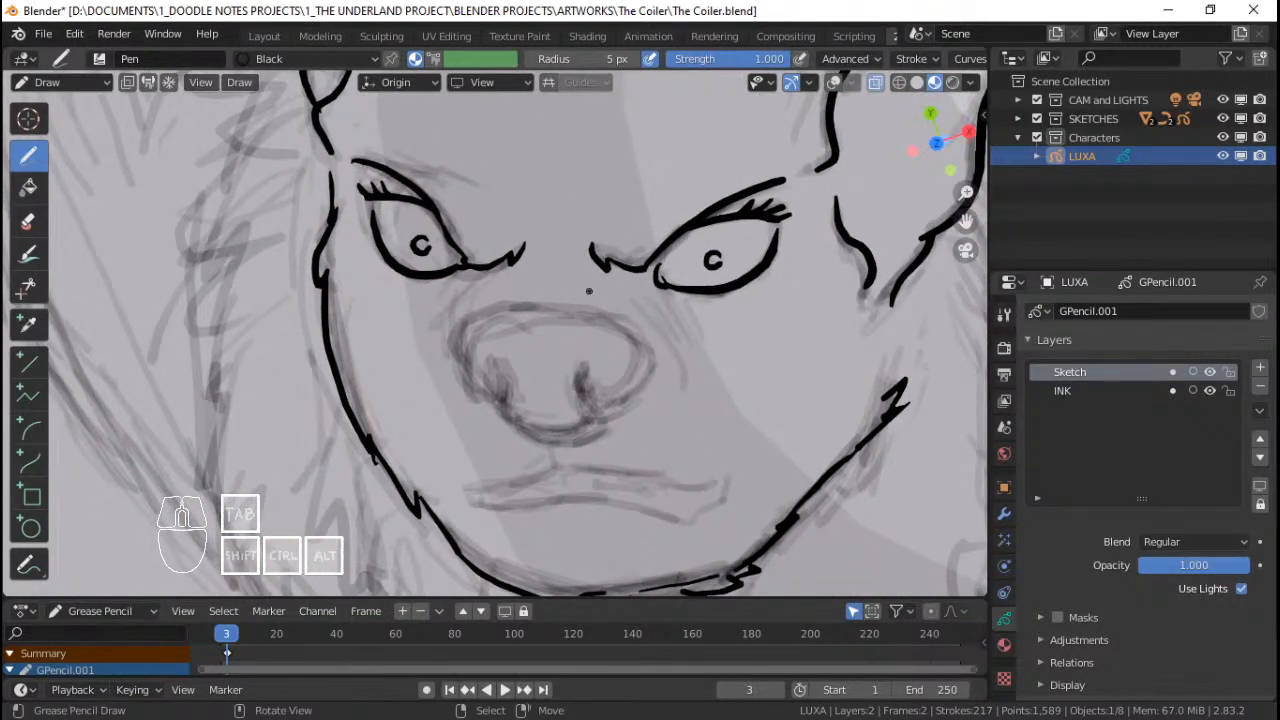
mouse_move(582, 291)
left_mouse_down()
mouse_move(646, 322)
mouse_move(650, 308)
left_mouse_up()
mouse_move(495, 296)
left_mouse_down()
mouse_move(460, 312)
mouse_move(486, 285)
mouse_move(473, 291)
left_mouse_up()
key("ctrl+z")
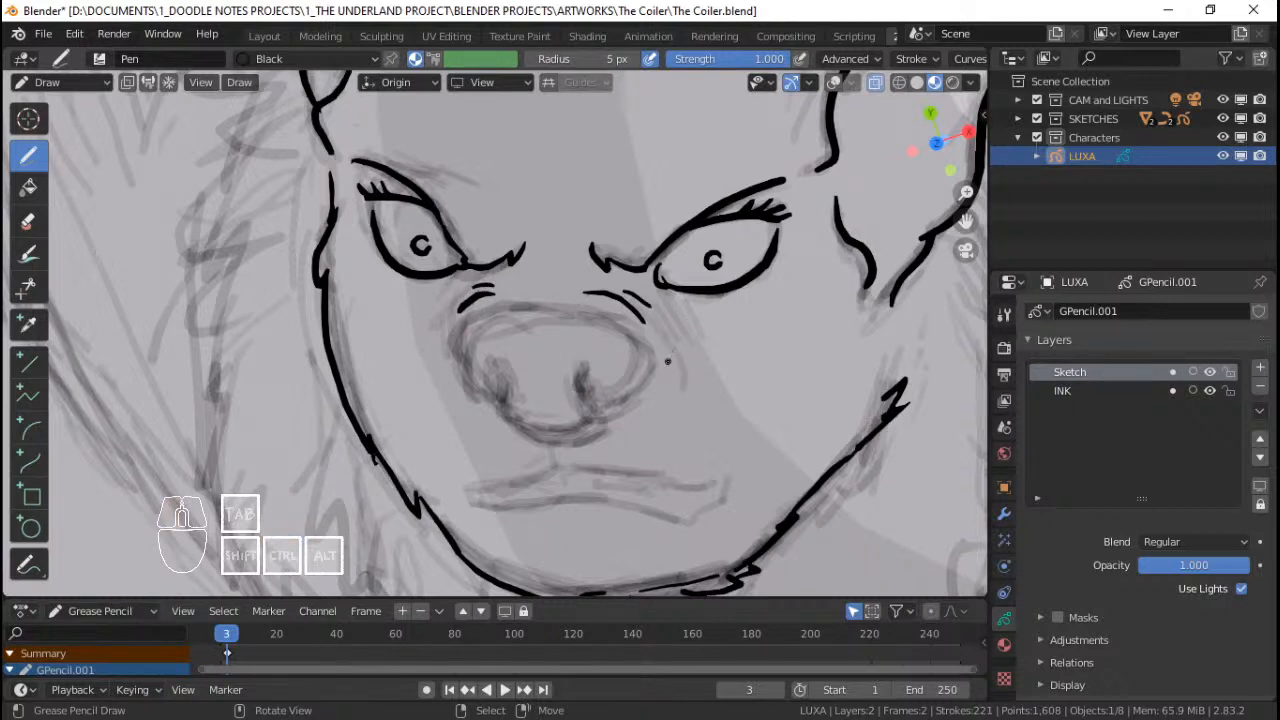
mouse_move(675, 362)
left_mouse_down()
mouse_move(681, 380)
mouse_move(685, 360)
left_mouse_up()
Step: Ink the creature's rounded nose outline with curled nostrils on both sides
mouse_move(517, 307)
left_mouse_down()
mouse_move(476, 316)
mouse_move(458, 372)
mouse_move(530, 446)
mouse_move(582, 432)
mouse_move(603, 410)
mouse_move(590, 402)
mouse_move(597, 376)
mouse_move(614, 400)
mouse_move(638, 366)
left_mouse_up()
key("ctrl+z")
mouse_move(603, 411)
left_mouse_down()
mouse_move(622, 407)
mouse_move(640, 362)
mouse_move(612, 316)
mouse_move(512, 309)
left_mouse_up()
Step: Ink the upper mouth line with its short centre notch and add short whisker marks on both sides of the muzzle
mouse_move(541, 324)
middle_mouse_down("ctrl")
mouse_move(563, 388)
mouse_move(553, 392)
mouse_move(550, 360)
mouse_move(547, 437)
middle_mouse_up("ctrl")
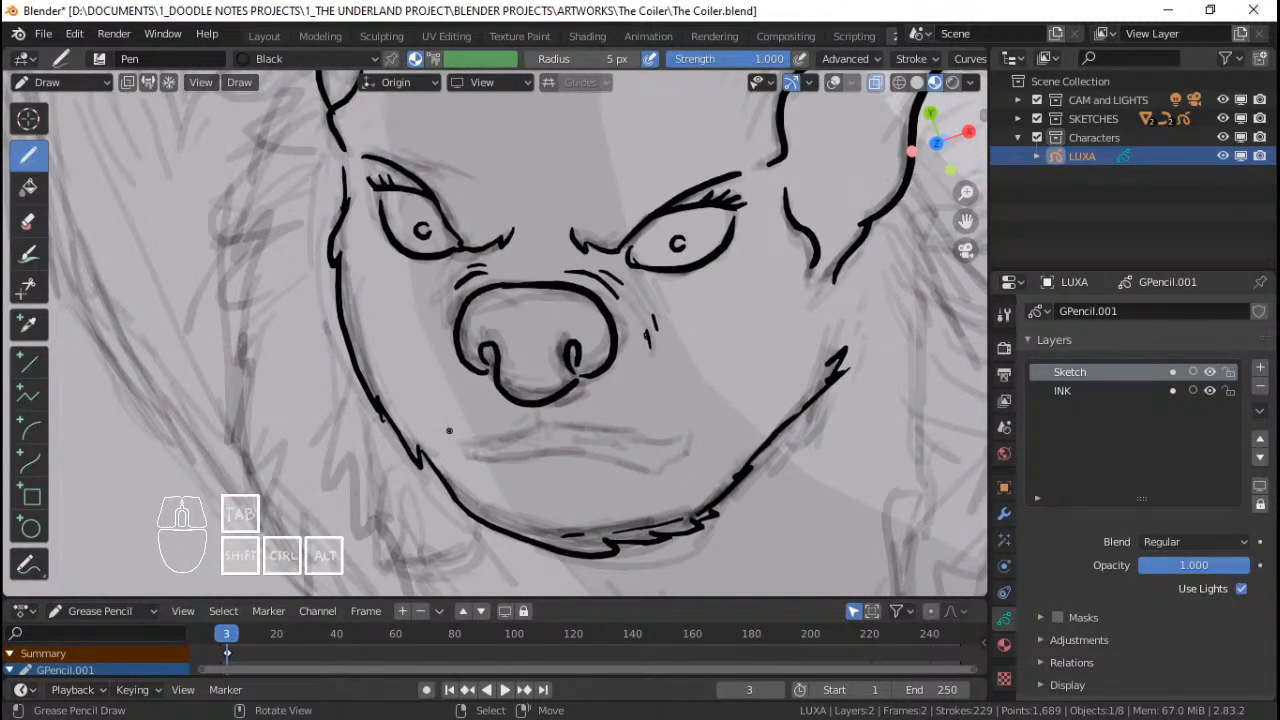
mouse_move(449, 431)
left_mouse_down()
mouse_move(536, 427)
mouse_move(538, 415)
mouse_move(537, 427)
mouse_move(690, 435)
left_mouse_up()
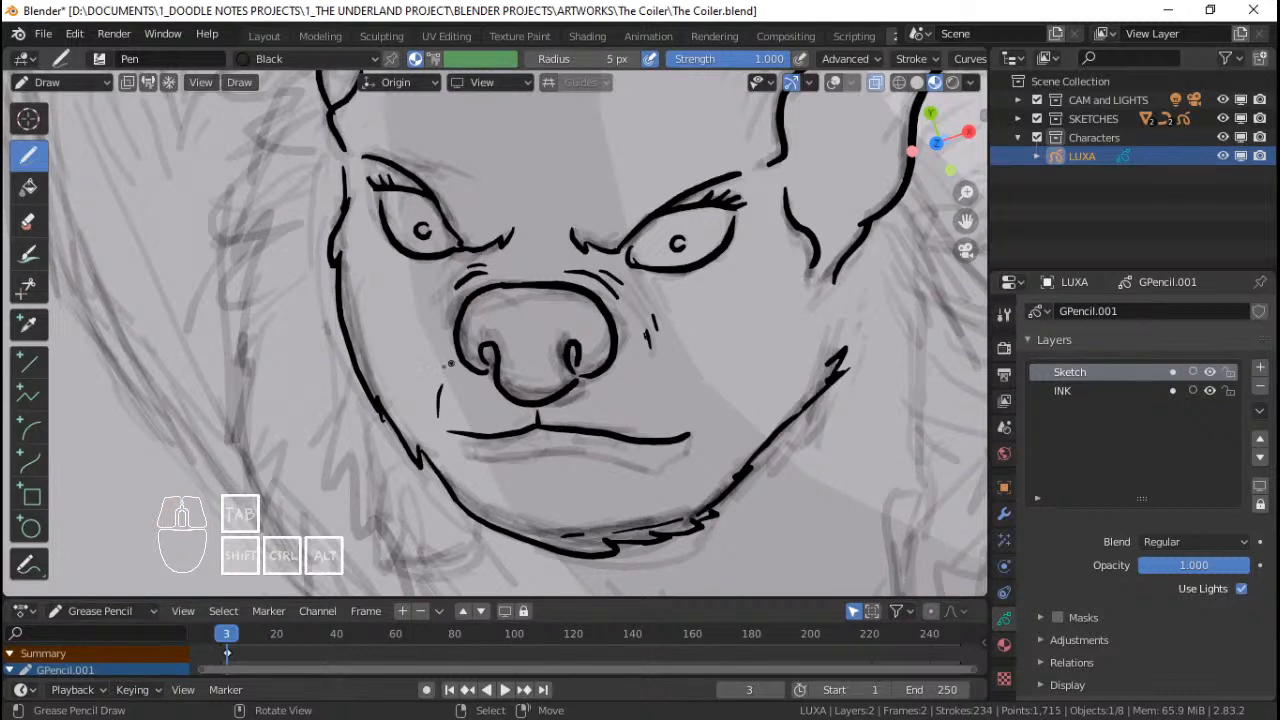
mouse_move(658, 378)
left_mouse_down()
mouse_move(663, 408)
mouse_move(678, 394)
left_mouse_up()
Step: Ink the lower lip, mouth corners and small inner mouth details, and save the file
middle_click_drag(610, 385, 637, 355, "shift")
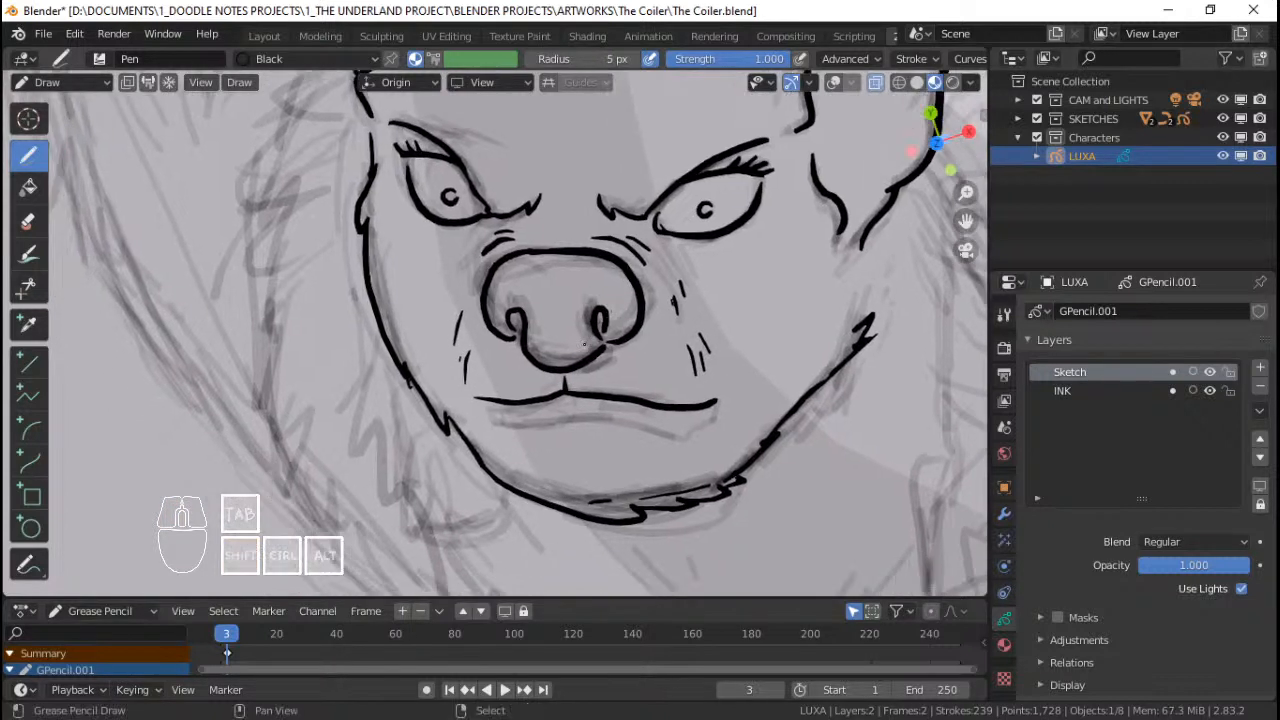
middle_click_drag(580, 425, 539, 380, "ctrl")
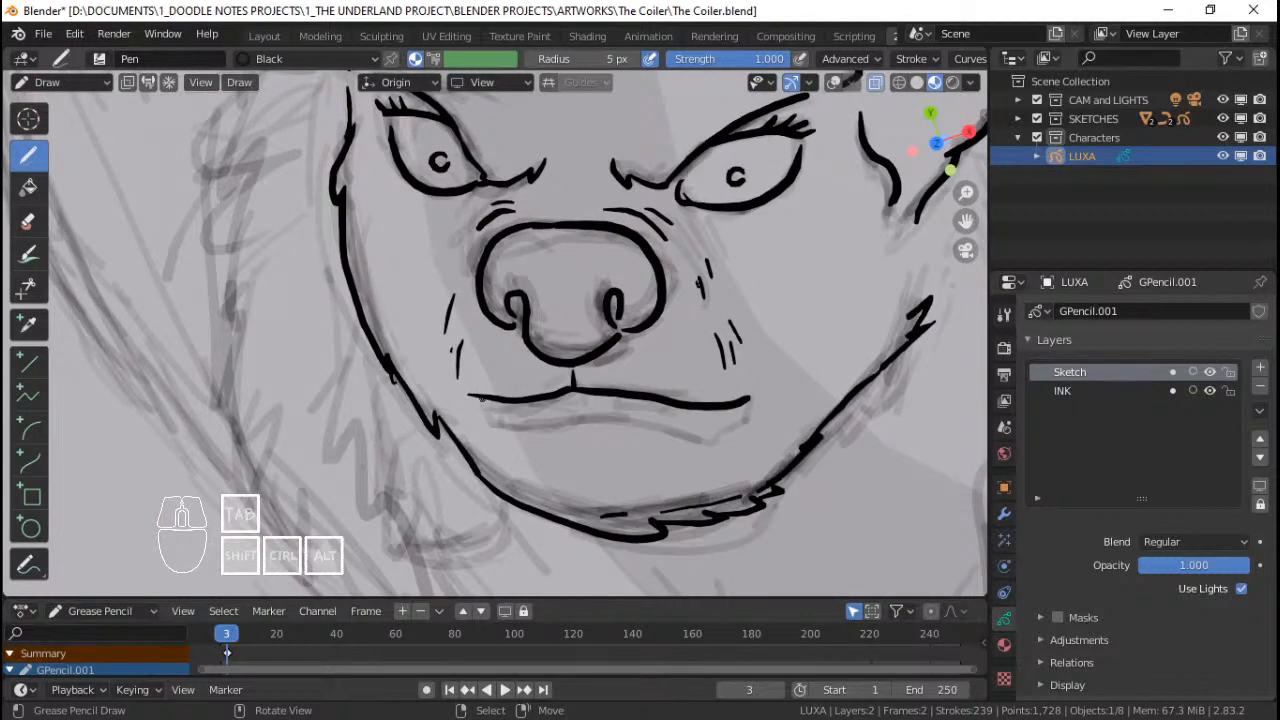
left_click_drag(480, 397, 490, 425)
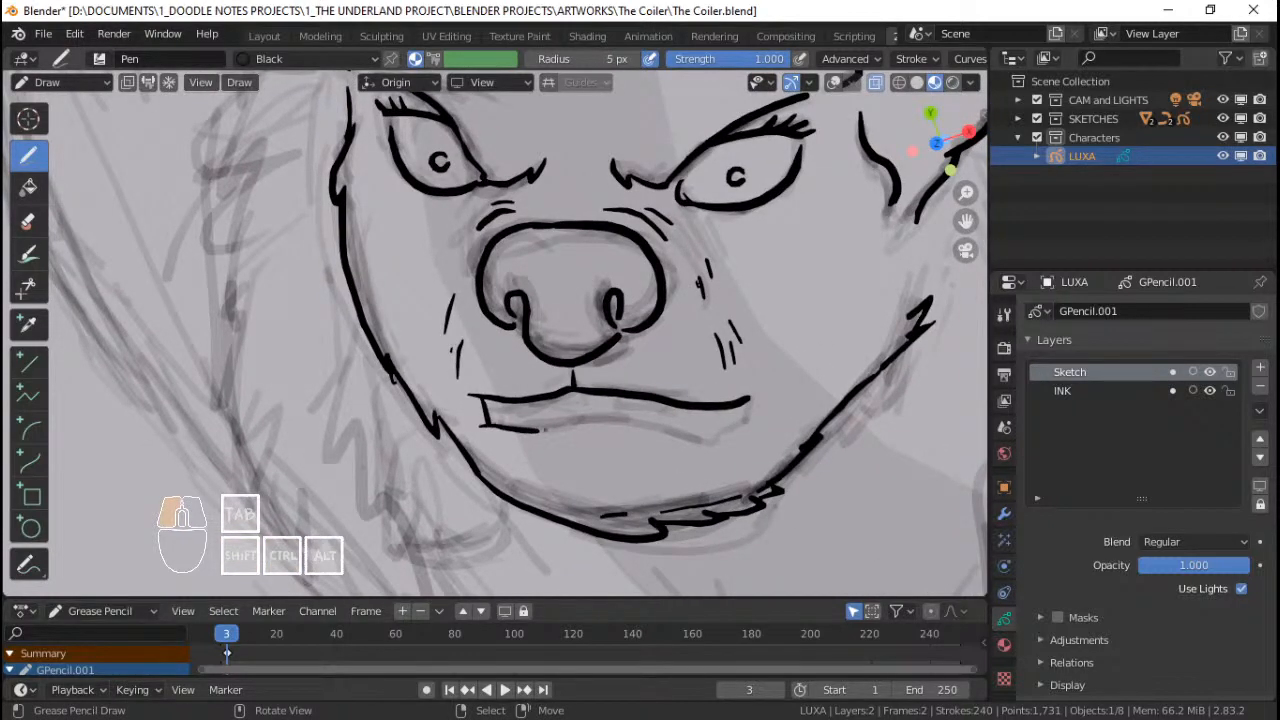
left_click_drag(590, 419, 605, 418)
key("ctrl+z")
mouse_move(480, 424)
left_mouse_down()
mouse_move(735, 433)
mouse_move(749, 399)
left_mouse_up()
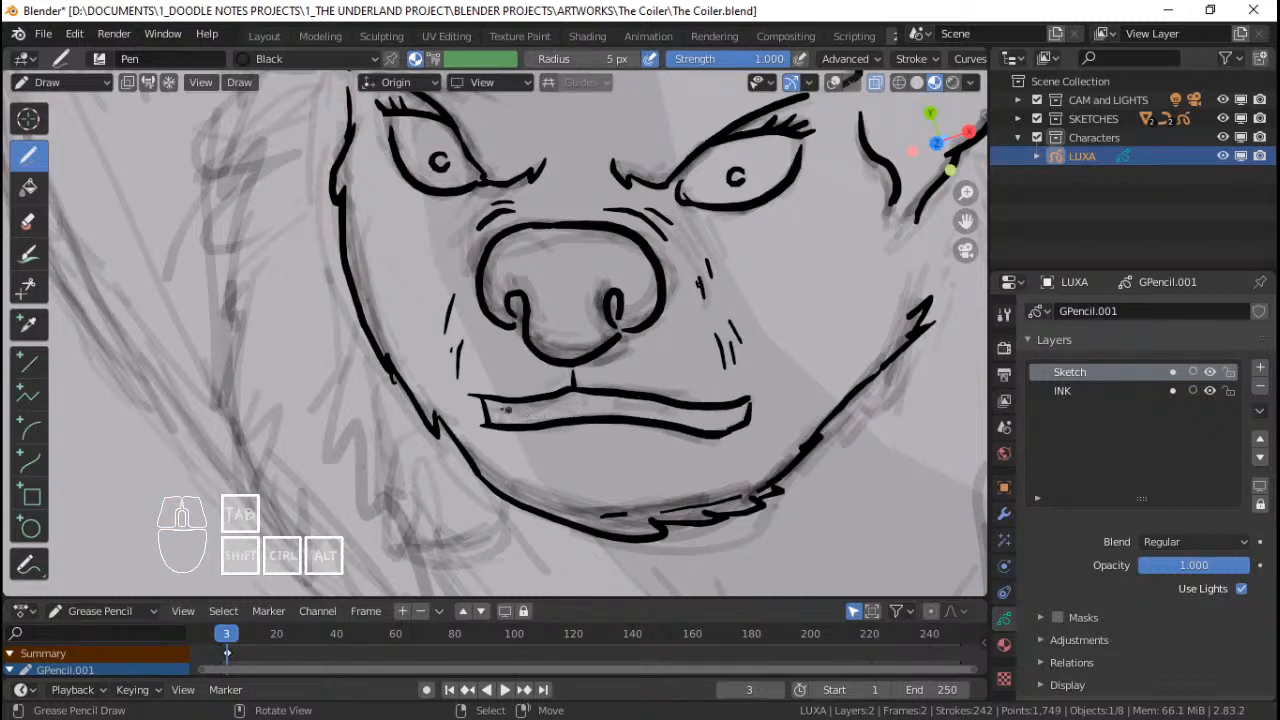
left_click_drag(486, 405, 745, 412)
middle_click_drag(771, 249, 754, 306, "ctrl")
key("ctrl+s")
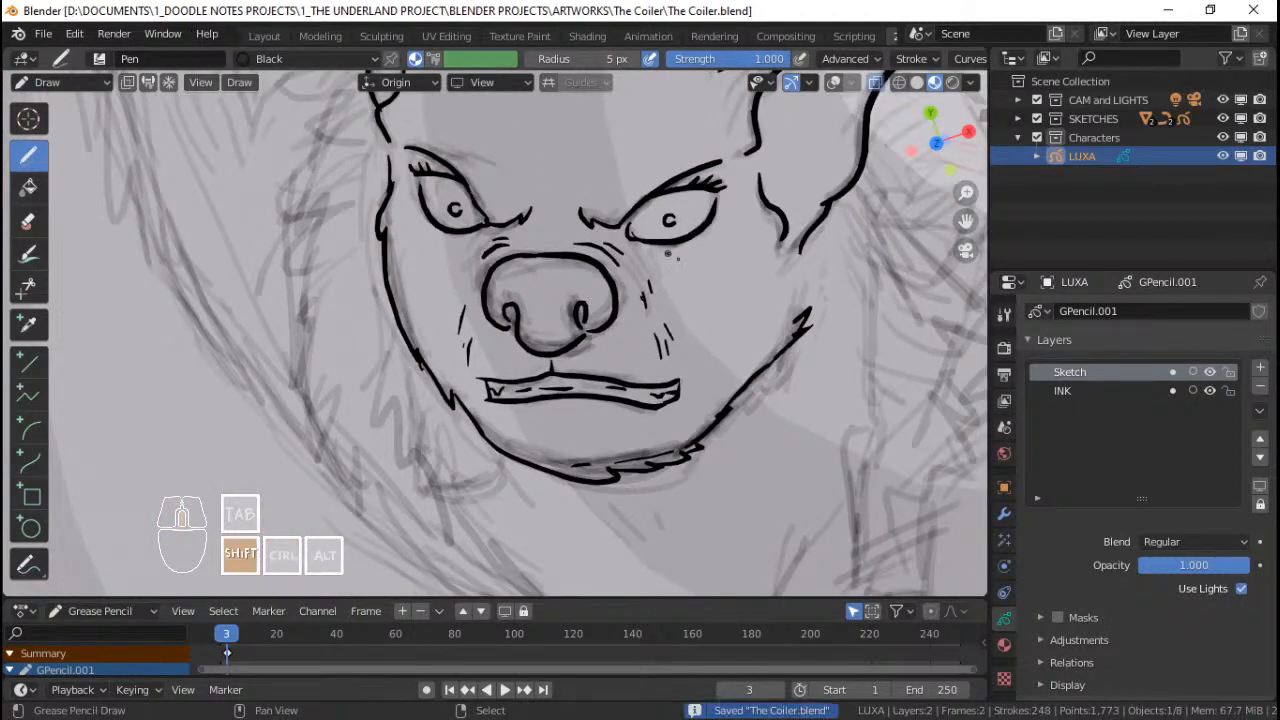
Step: Ink the jagged fur outline from beneath the right-hand ear down the right-hand side of the creature's neck
mouse_move(668, 254)
middle_mouse_down("ctrl")
mouse_move(670, 346)
mouse_move(672, 300)
mouse_move(672, 328)
middle_mouse_up("ctrl")
mouse_move(672, 328)
middle_mouse_down("shift")
mouse_move(626, 346)
mouse_move(666, 336)
middle_mouse_up("shift")
mouse_move(666, 336)
middle_mouse_down("shift")
mouse_move(664, 362)
mouse_move(652, 338)
middle_mouse_up("shift")
middle_click_drag(704, 306, 680, 315, "ctrl")
middle_click_drag(680, 315, 674, 287, "shift")
mouse_move(635, 242)
left_mouse_down()
mouse_move(668, 254)
mouse_move(652, 262)
mouse_move(693, 260)
mouse_move(669, 293)
mouse_move(702, 275)
left_mouse_up()
mouse_move(702, 275)
left_mouse_down()
mouse_move(683, 309)
mouse_move(745, 377)
mouse_move(689, 370)
mouse_move(740, 413)
mouse_move(669, 425)
left_mouse_up()
middle_click_drag(703, 416, 728, 361, "shift")
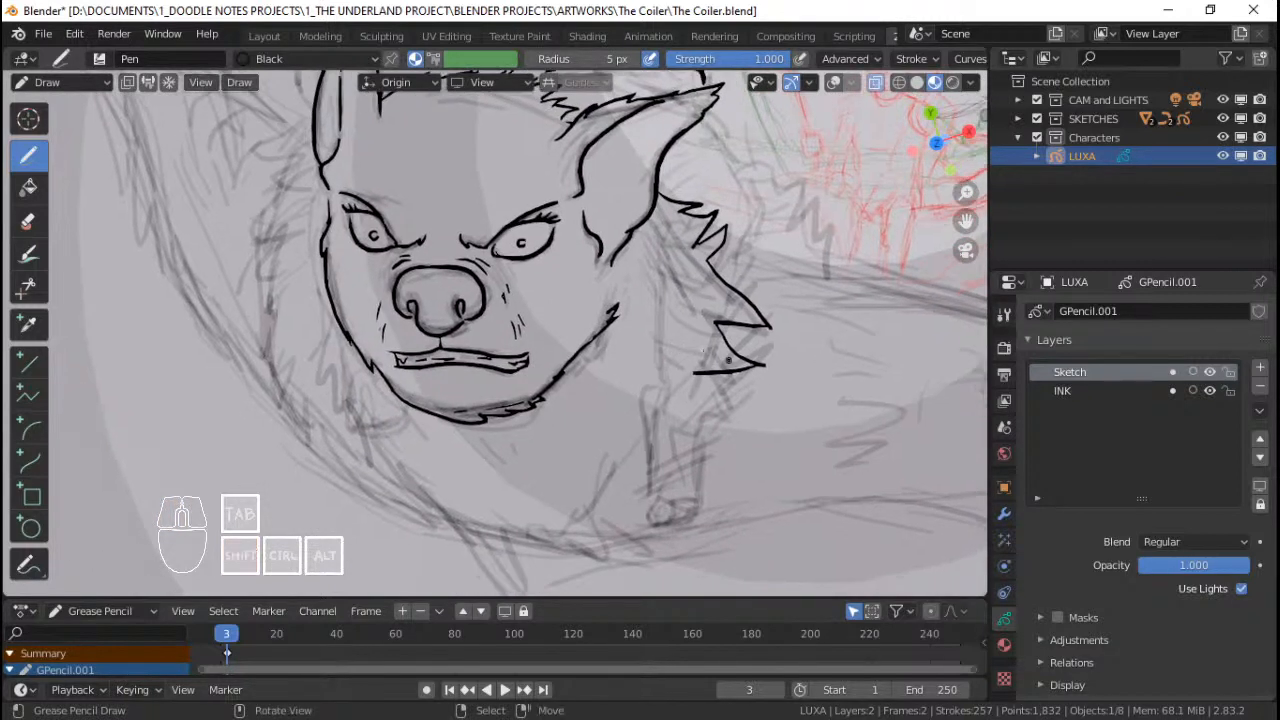
mouse_move(718, 378)
left_mouse_down()
mouse_move(660, 407)
mouse_move(660, 441)
mouse_move(632, 467)
left_mouse_up()
Step: Ink the jagged fur outline down from the left-hand ear, with a second inner row of tufts beside the jaw
middle_click_drag(604, 406, 617, 357, "shift")
middle_click_drag(488, 330, 516, 334, "shift")
scroll(441, 239, "down", 1)
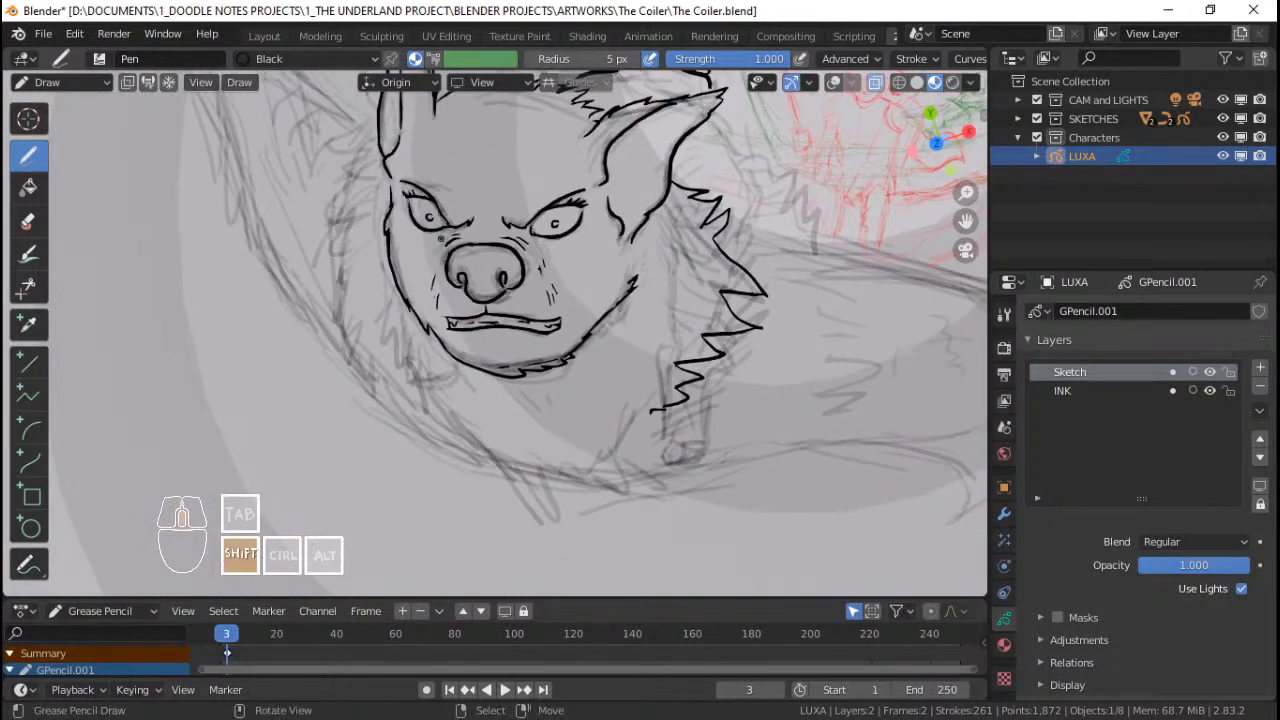
middle_click_drag(441, 239, 484, 287, "shift")
left_click_drag(427, 203, 410, 218)
left_click_drag(404, 222, 381, 240)
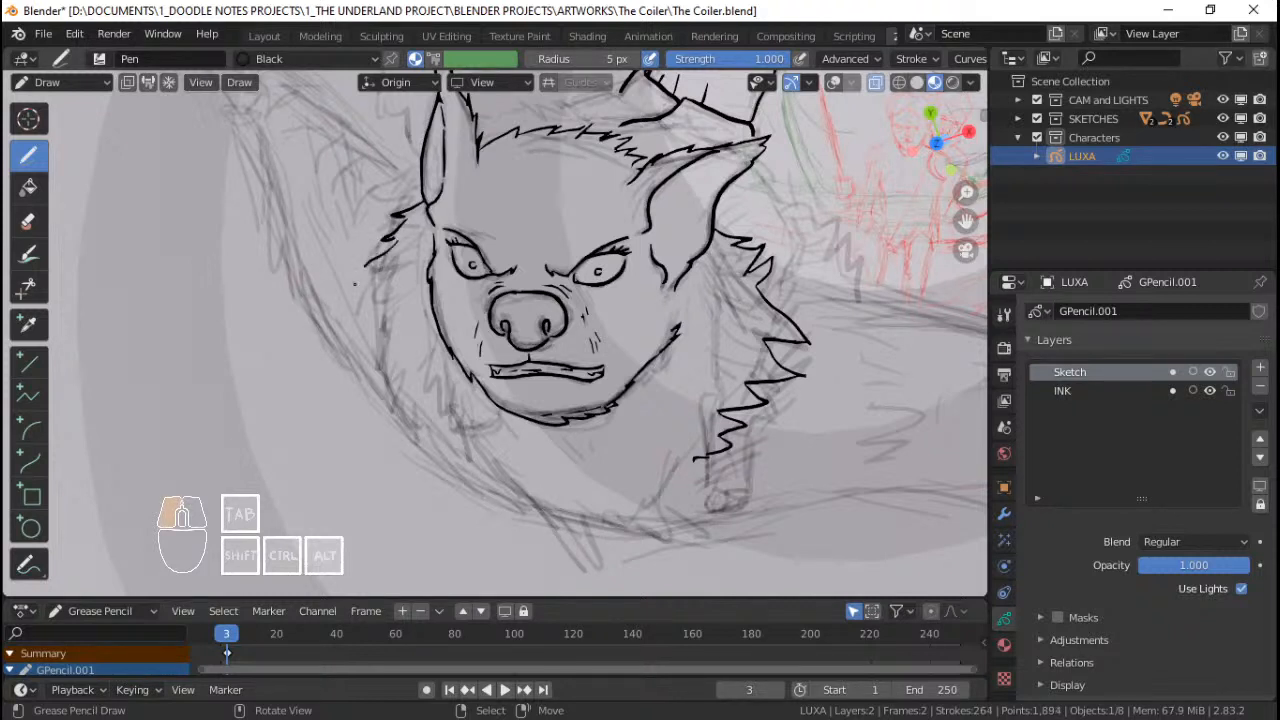
mouse_move(354, 284)
left_mouse_down()
mouse_move(382, 274)
mouse_move(394, 241)
mouse_move(367, 289)
left_mouse_up()
key("ctrl+z")
key("ctrl+z")
mouse_move(398, 236)
left_mouse_down()
mouse_move(371, 278)
mouse_move(394, 266)
mouse_move(346, 317)
mouse_move(386, 322)
mouse_move(366, 356)
mouse_move(378, 378)
left_mouse_up()
mouse_move(380, 380)
left_mouse_down()
mouse_move(419, 444)
mouse_move(450, 440)
mouse_move(424, 416)
mouse_move(458, 455)
left_mouse_up()
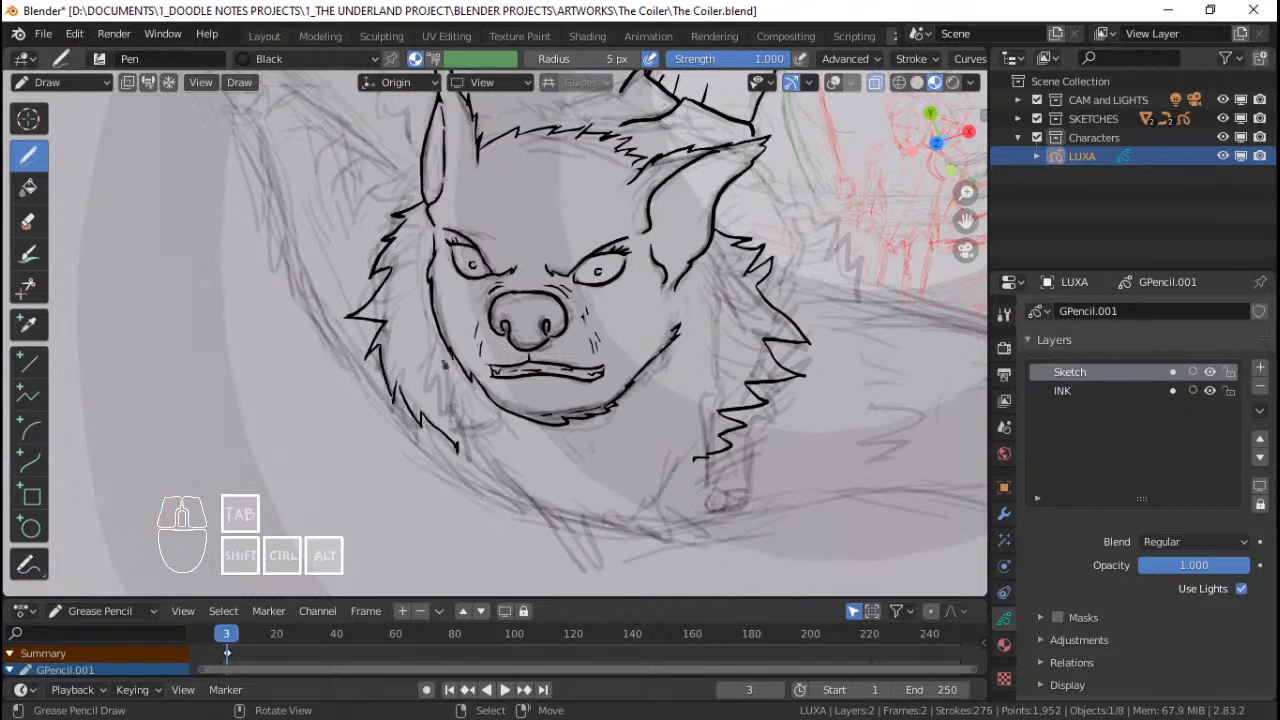
mouse_move(426, 342)
left_mouse_down()
mouse_move(450, 416)
mouse_move(474, 432)
left_mouse_up()
mouse_move(472, 432)
left_mouse_down()
mouse_move(488, 458)
mouse_move(487, 446)
mouse_move(527, 456)
left_mouse_up()
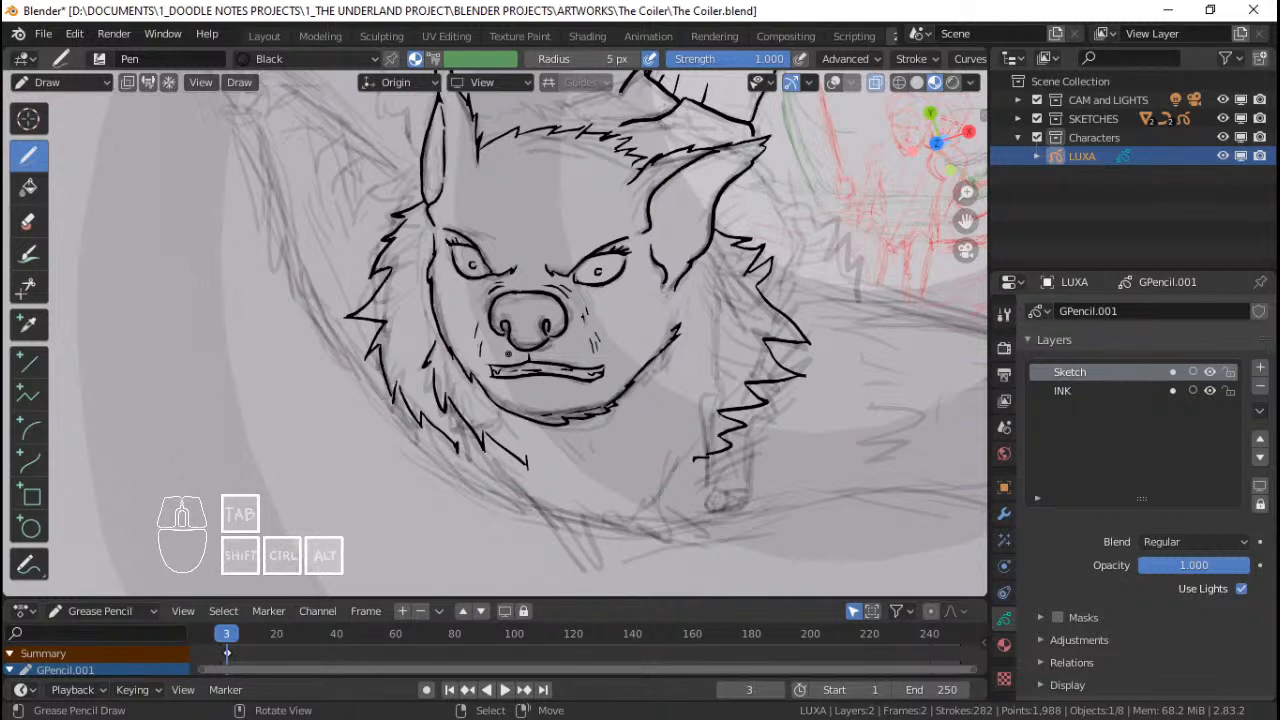
Step: Ink the fur outline under the chin down to a point and up to the right-hand fur, and save the file
mouse_move(507, 354)
middle_mouse_down("shift")
mouse_move(545, 392)
mouse_move(593, 356)
middle_mouse_up("shift")
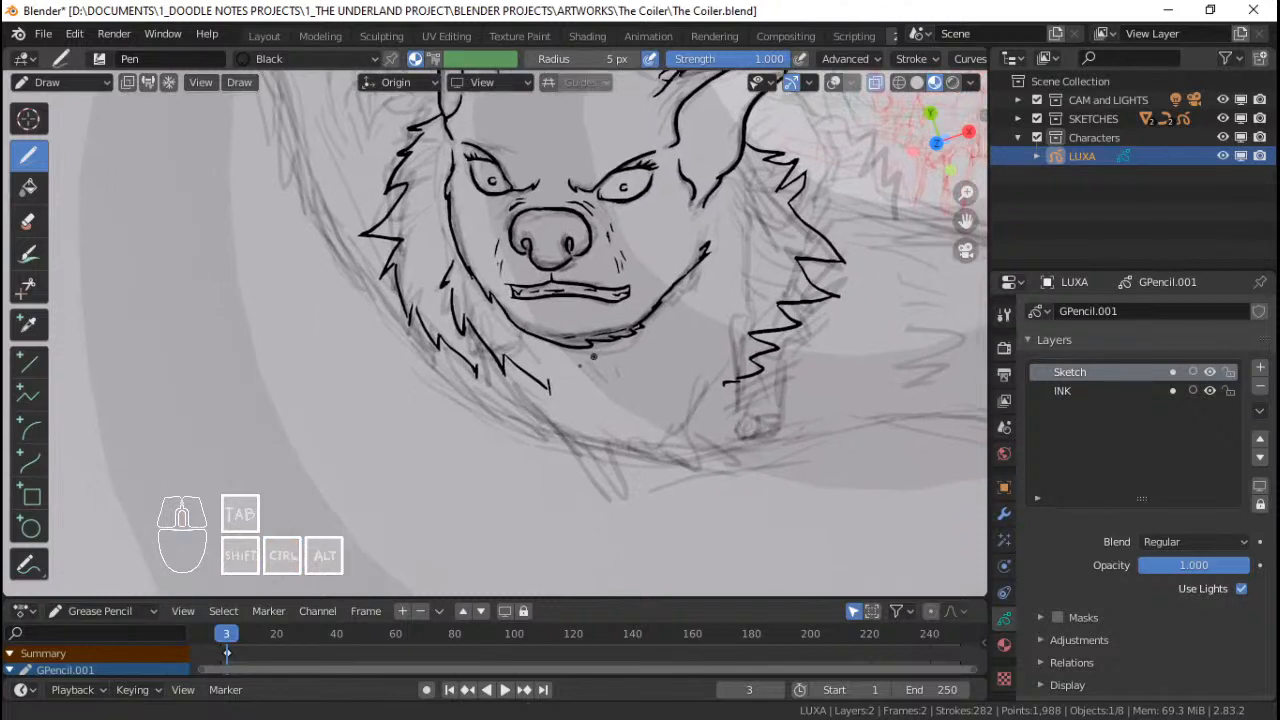
mouse_move(477, 369)
left_mouse_down()
mouse_move(571, 460)
mouse_move(480, 372)
mouse_move(580, 448)
mouse_move(575, 433)
left_mouse_up()
key("ctrl+z")
left_click_drag(576, 435, 653, 501)
left_click_drag(654, 502, 650, 452)
mouse_move(650, 450)
left_mouse_down()
mouse_move(673, 462)
mouse_move(679, 422)
mouse_move(727, 385)
left_mouse_up()
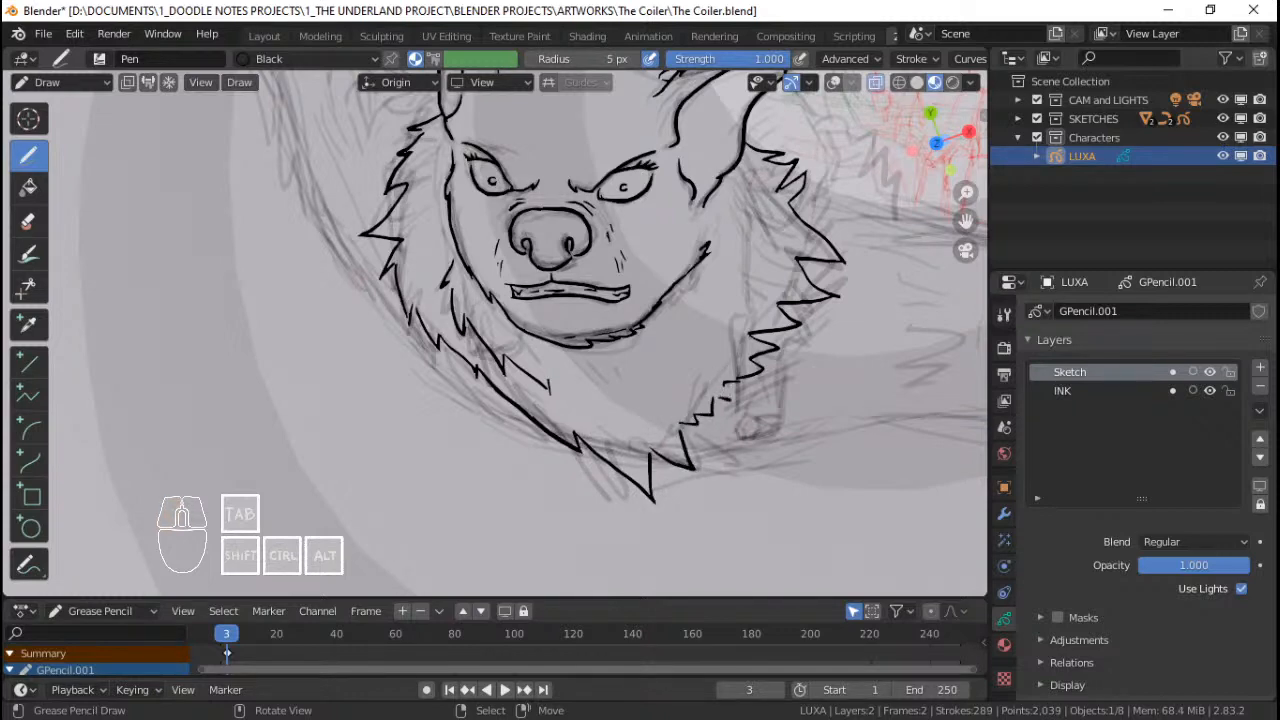
scroll(744, 350, "down", 2)
mouse_move(680, 246)
middle_mouse_down("shift")
mouse_move(683, 330)
mouse_move(642, 338)
mouse_move(705, 278)
middle_mouse_up("shift")
mouse_move(715, 271)
middle_mouse_down("shift")
mouse_move(684, 275)
mouse_move(686, 289)
middle_mouse_up("shift")
key("ctrl+s")
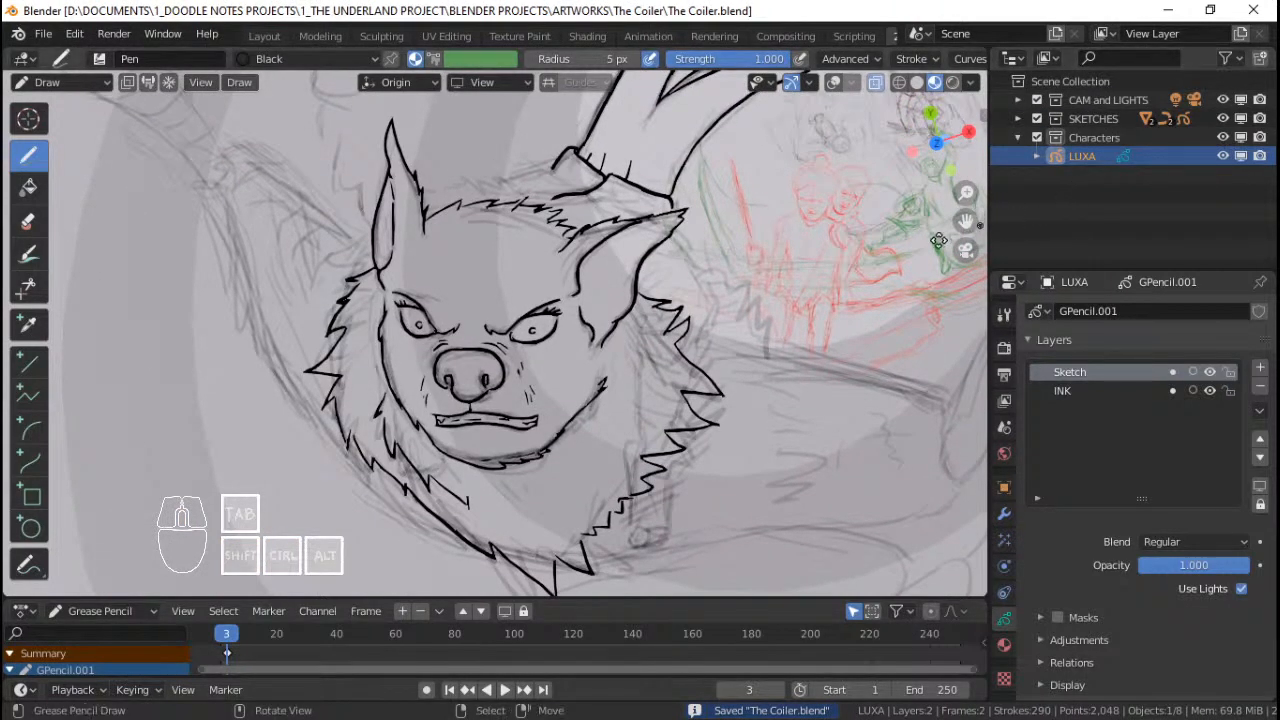
Step: Lower the opacity of the GPencil object's Sketch - Luxa layer to 0.711 and save the file
key("ctrl+Tab")
left_click(646, 320)
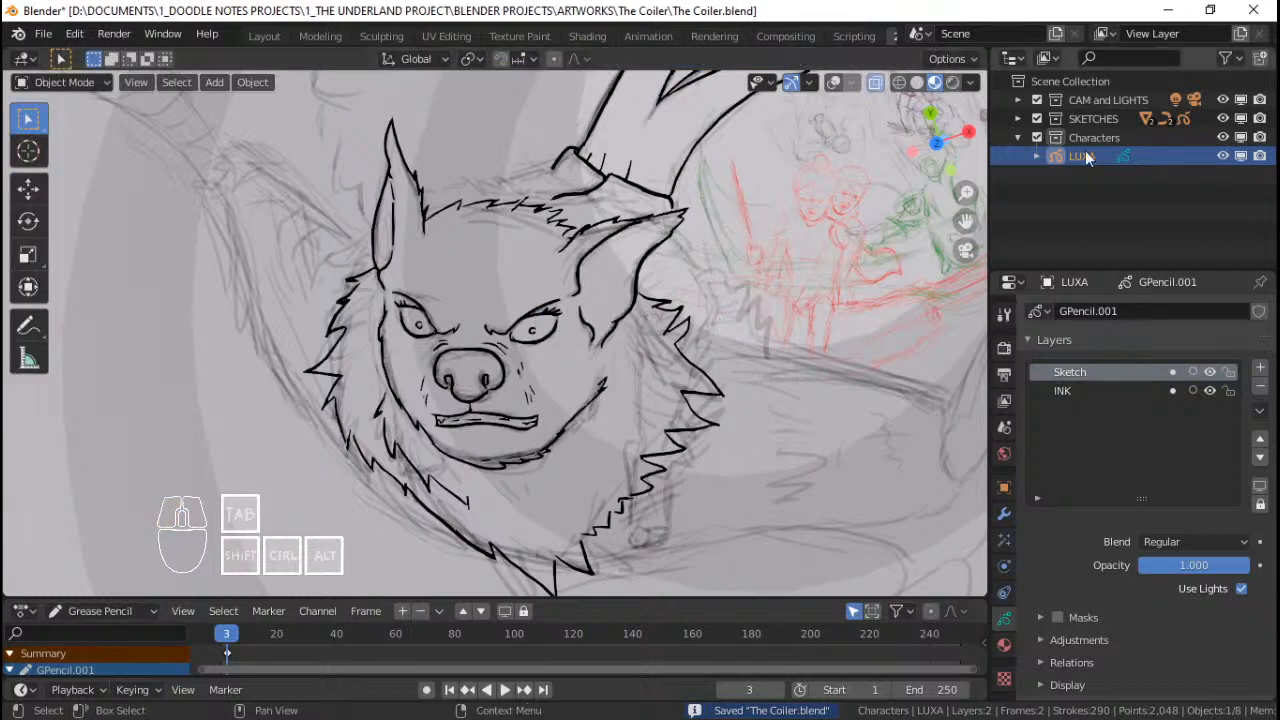
left_click(1018, 118)
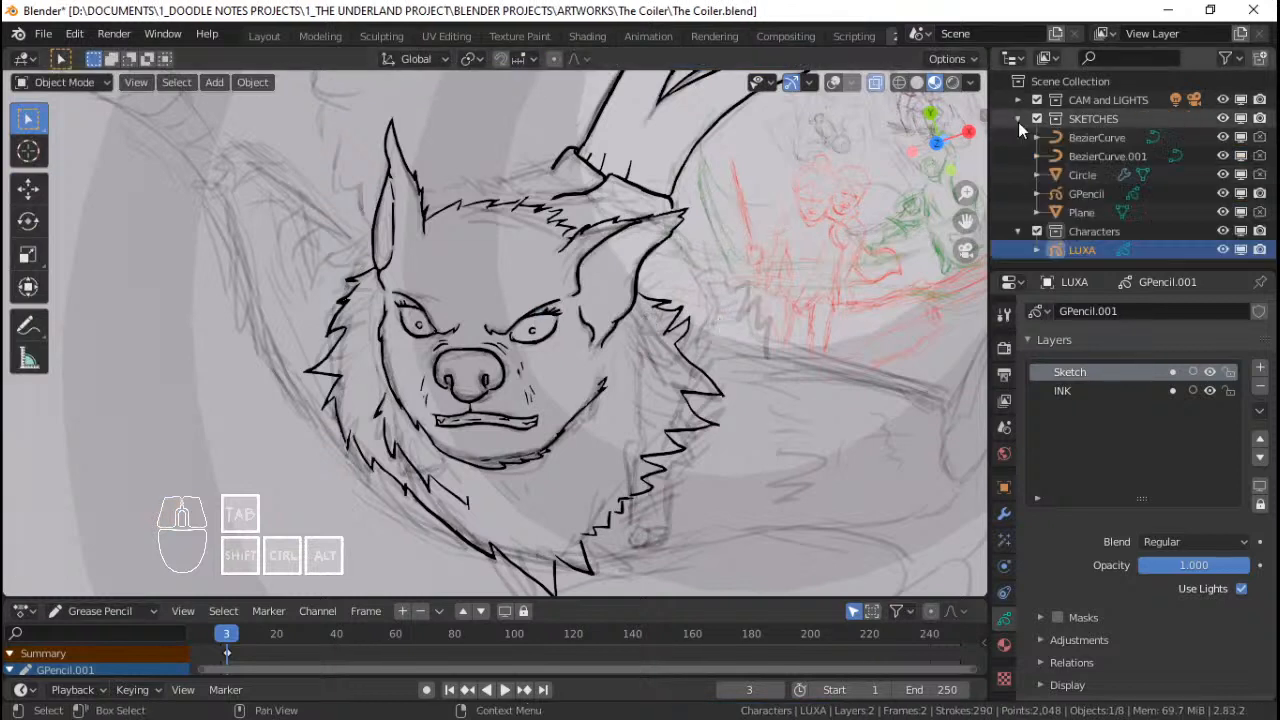
left_click(1086, 194)
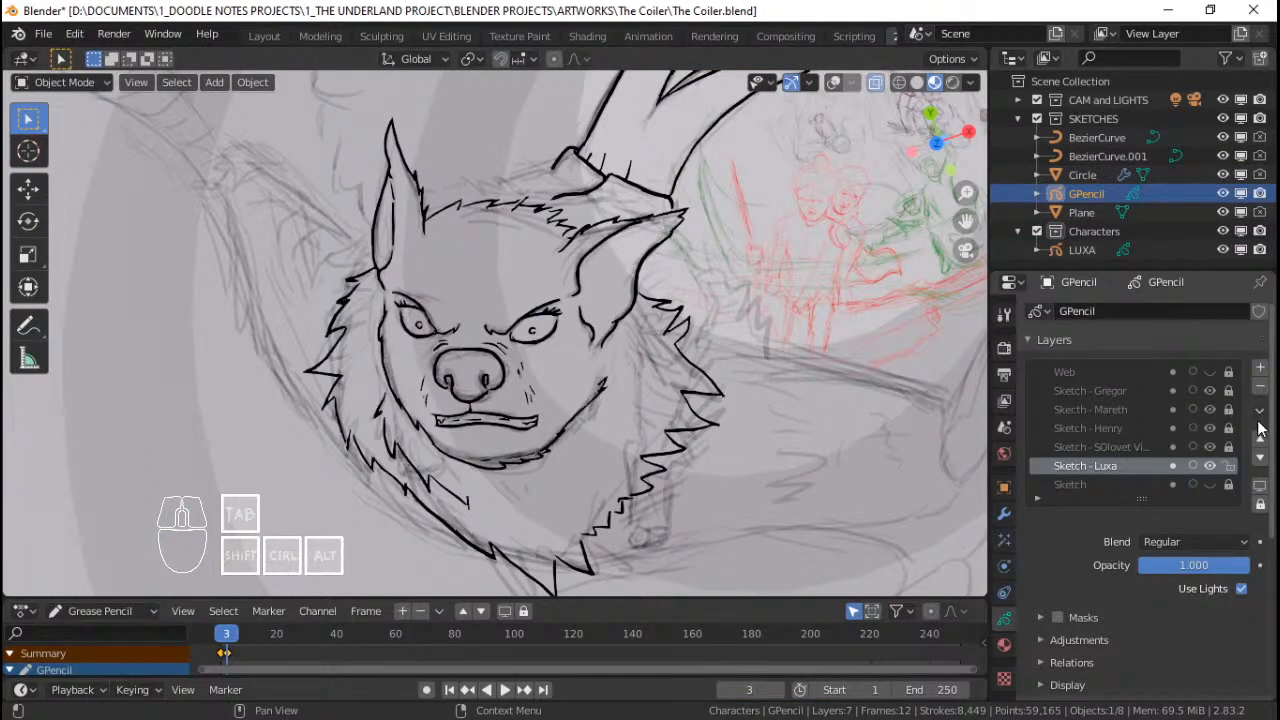
mouse_move(1225, 570)
left_mouse_down()
mouse_move(1137, 567)
mouse_move(1185, 569)
left_mouse_up()
key("ctrl+s")
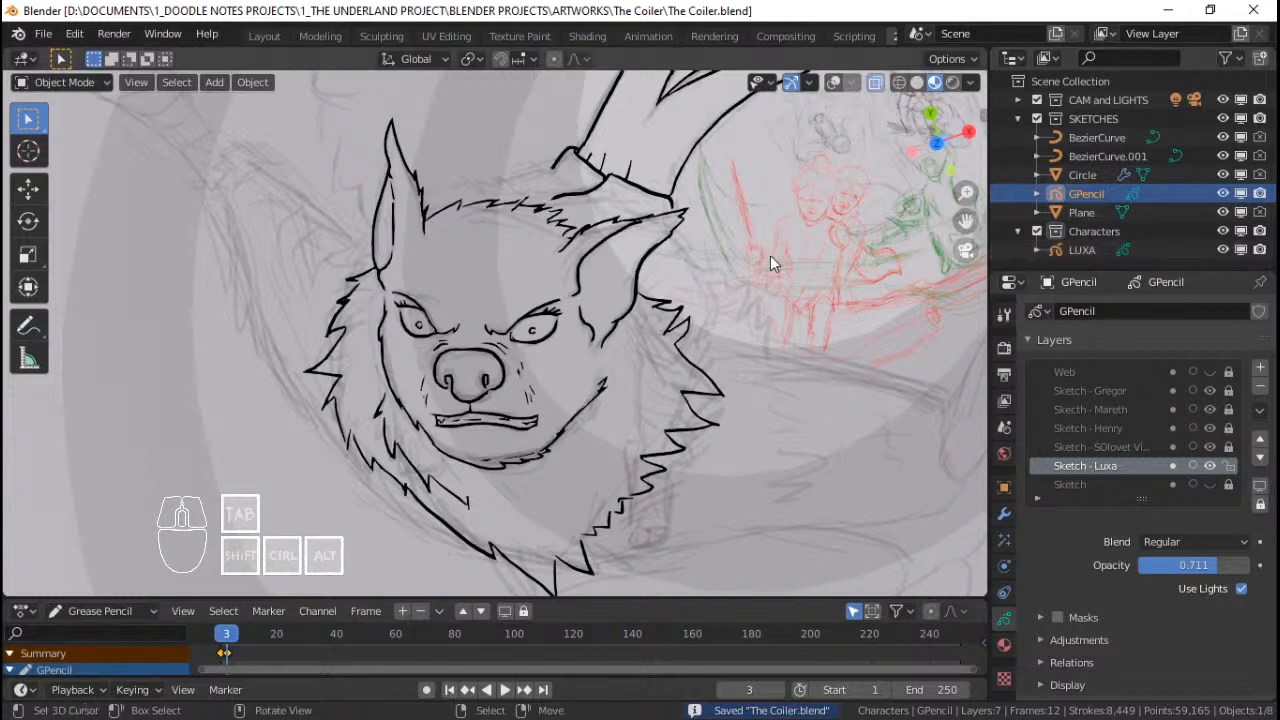
Step: Reselect the LUXA object with viewport overlays temporarily shown, return it to Draw mode and save the file
left_click(628, 322)
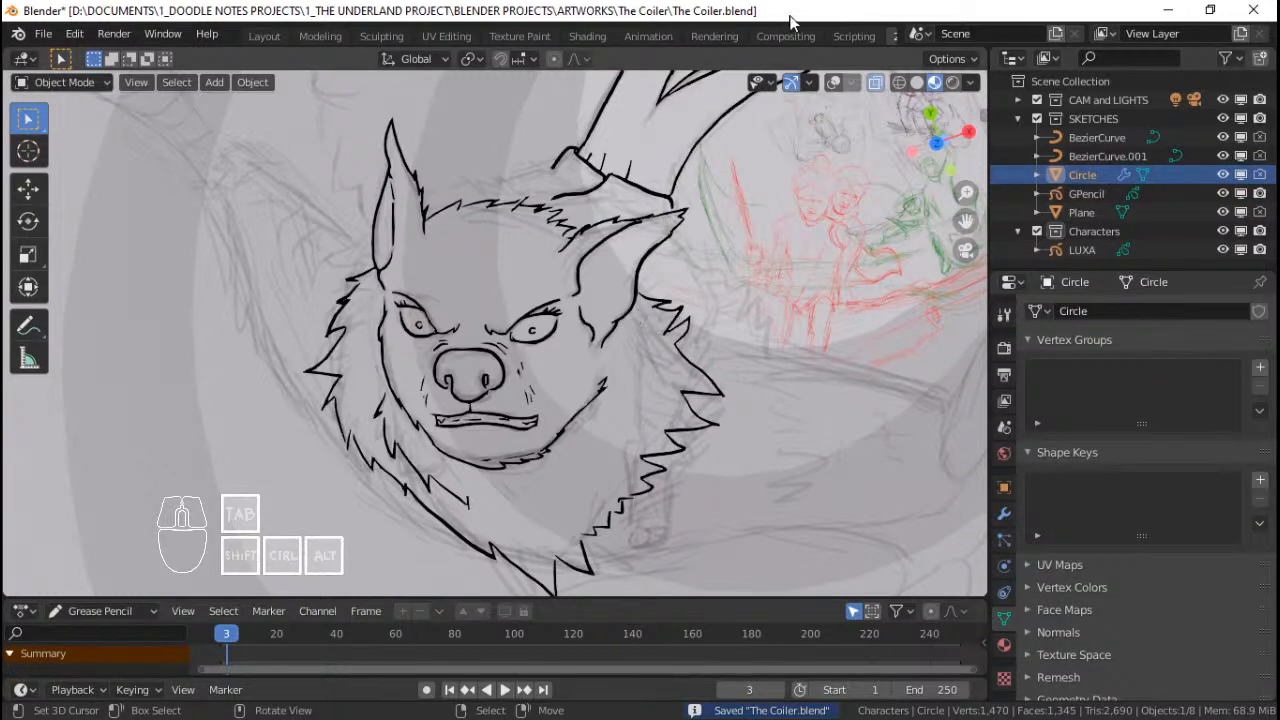
key("shift+alt+z")
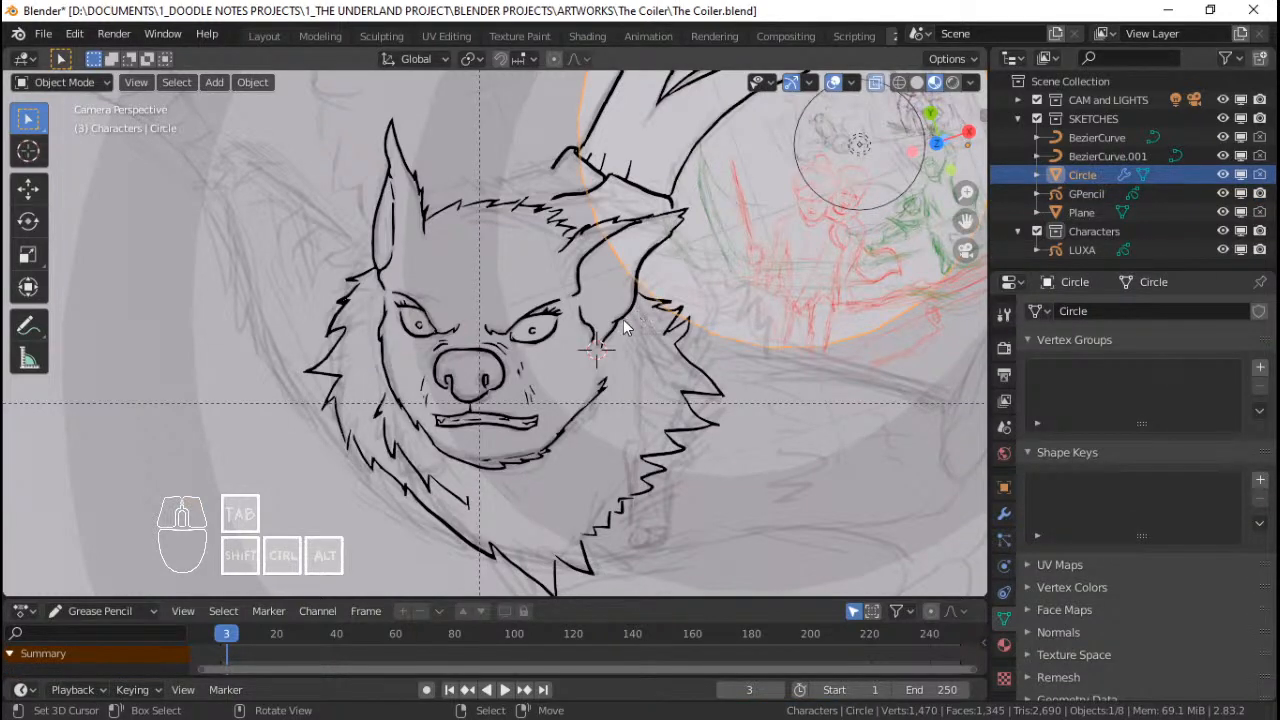
left_click(626, 328)
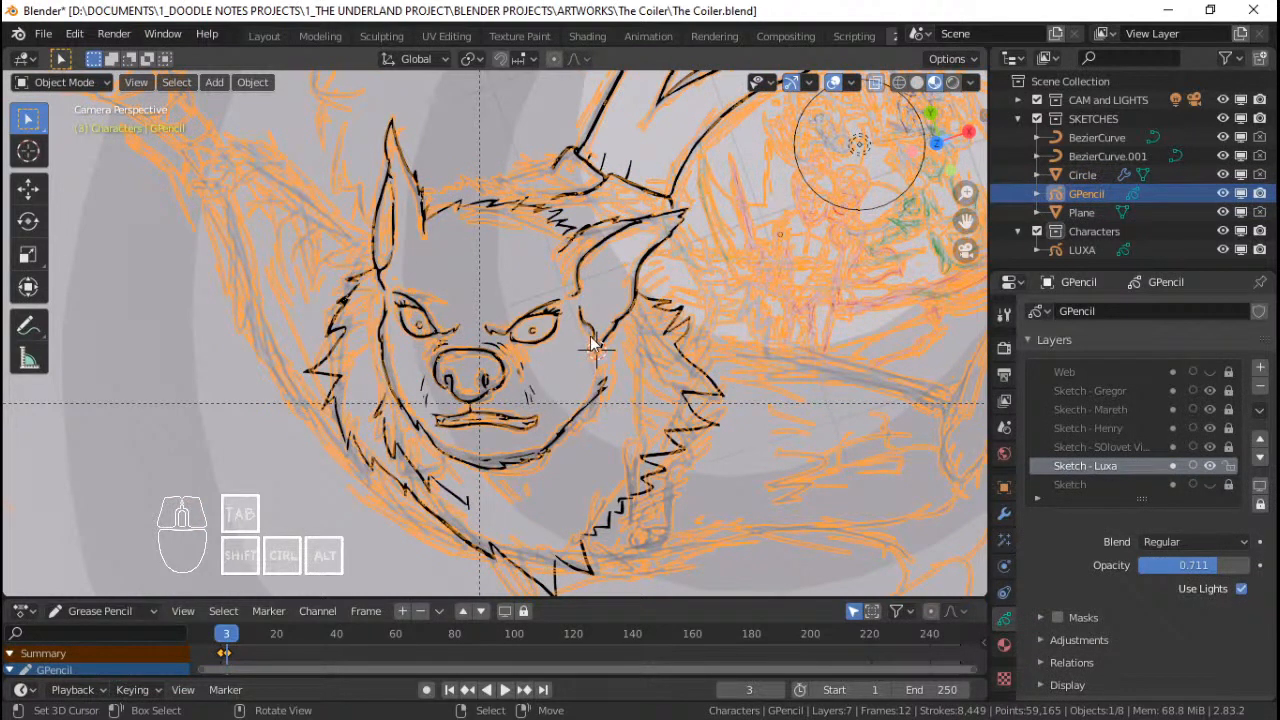
left_click(606, 350)
key("ctrl+Tab")
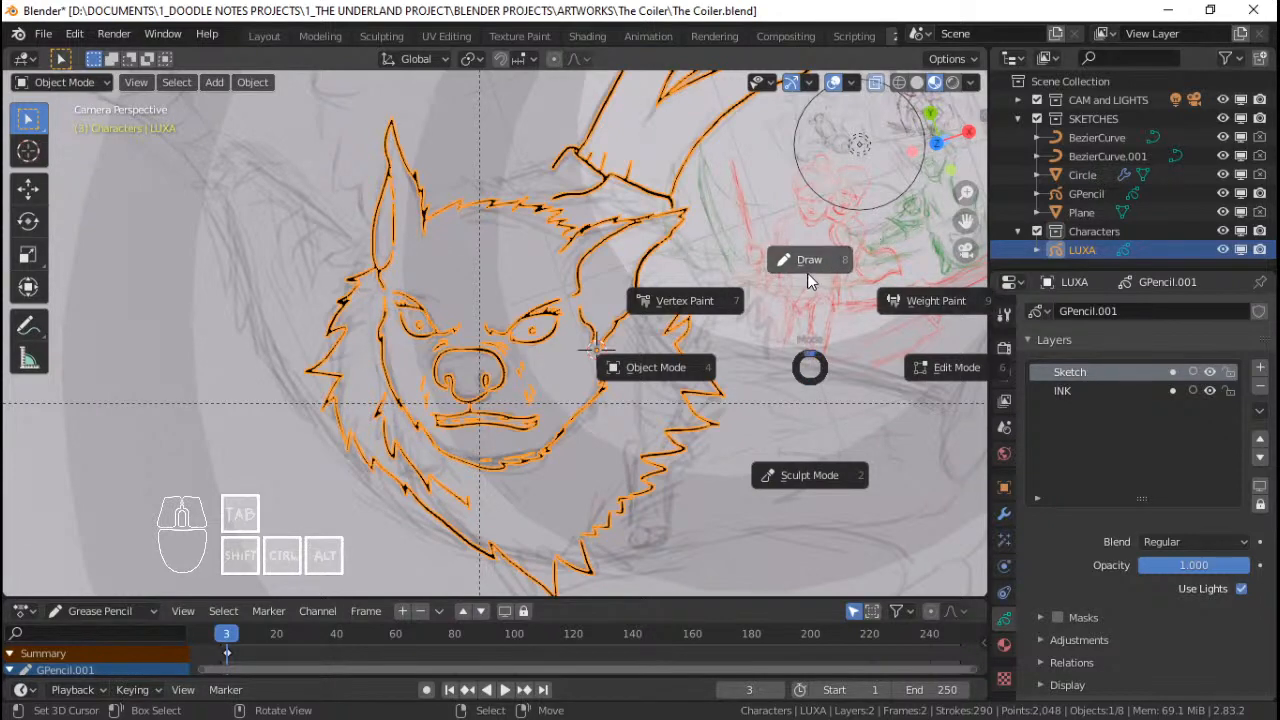
left_click(801, 366)
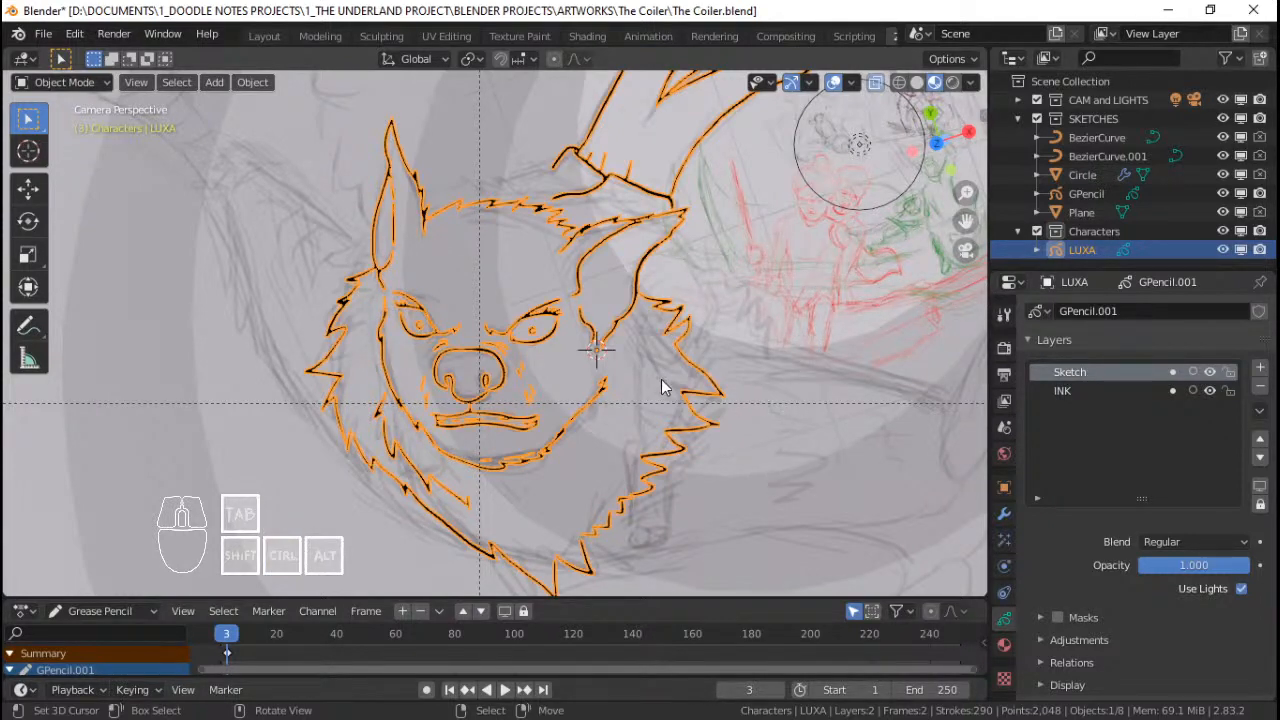
key("ctrl+Tab")
left_click(670, 270)
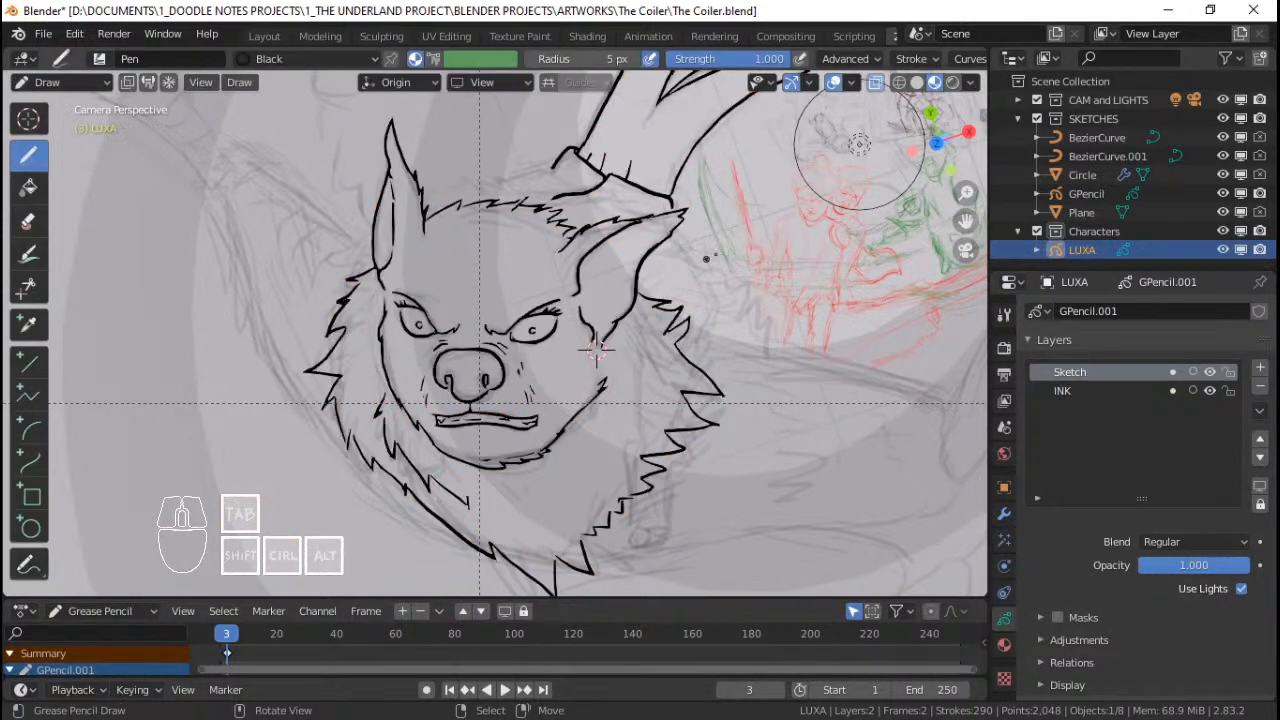
left_click(836, 84)
key("ctrl+s")
Step: Ink a second row of jagged fur across the top of the head and the curved line behind it from the cuff
middle_click_drag(608, 366, 667, 345, "shift")
middle_click_drag(665, 346, 693, 354, "shift")
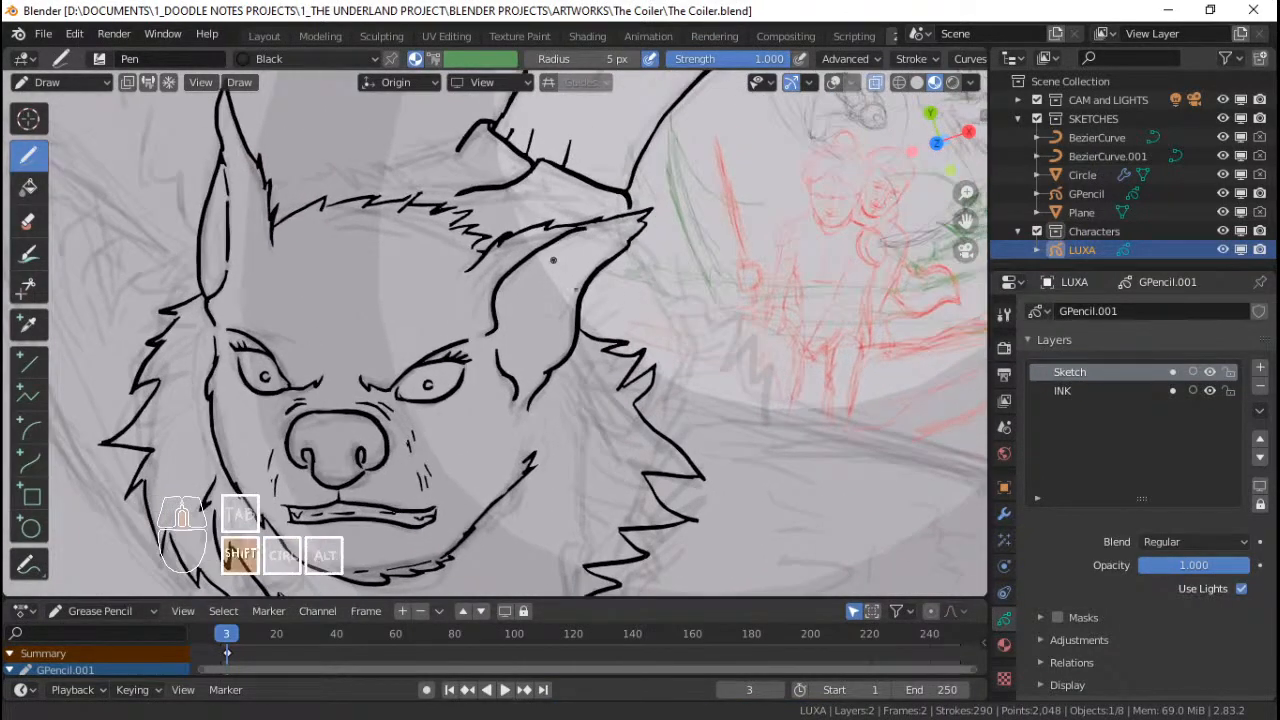
middle_click_drag(332, 180, 378, 237, "shift")
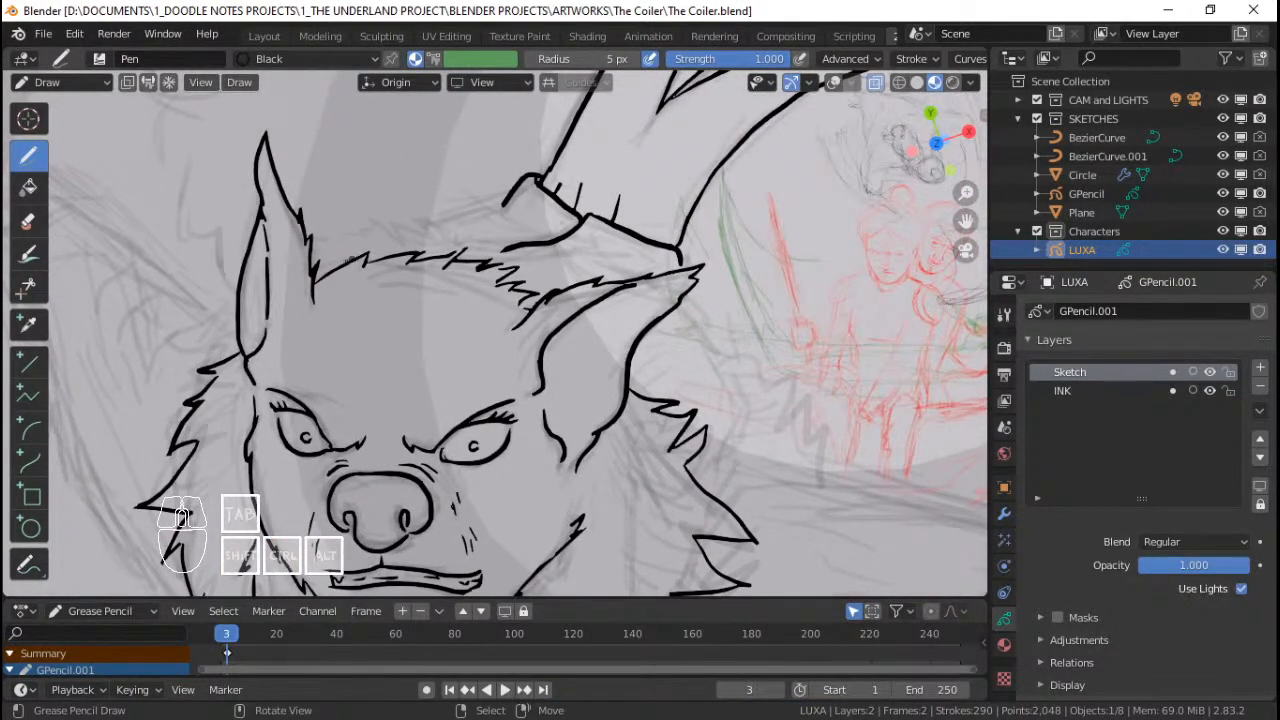
mouse_move(320, 264)
left_mouse_down()
mouse_move(401, 232)
mouse_move(625, 289)
left_mouse_up()
left_click(395, 233)
mouse_move(517, 234)
middle_mouse_down("shift")
mouse_move(545, 256)
mouse_move(550, 225)
middle_mouse_up("shift")
mouse_move(550, 225)
middle_mouse_down("shift")
mouse_move(602, 238)
mouse_move(600, 217)
middle_mouse_up("shift")
mouse_move(600, 217)
middle_mouse_down("shift")
mouse_move(621, 244)
mouse_move(603, 189)
middle_mouse_up("shift")
left_click_drag(622, 257, 555, 285)
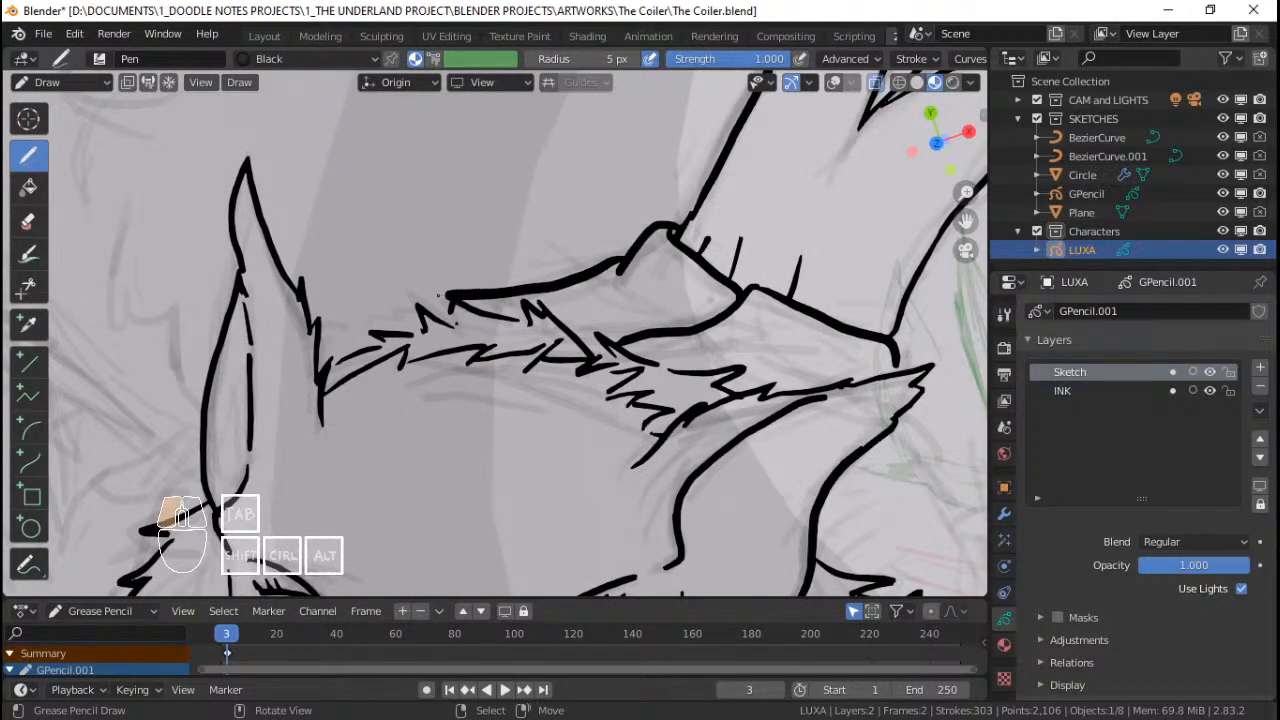
left_click_drag(438, 296, 372, 310)
Step: Ink two curved strokes behind the right-hand ear's tip that meet in a small downward point
mouse_move(942, 427)
middle_mouse_down("shift")
mouse_move(832, 402)
mouse_move(775, 345)
middle_mouse_up("shift")
mouse_move(765, 314)
left_mouse_down()
mouse_move(760, 305)
mouse_move(791, 347)
left_mouse_up()
key("ctrl+z")
mouse_move(754, 309)
left_mouse_down()
mouse_move(792, 327)
mouse_move(791, 356)
left_mouse_up()
key("ctrl+z")
mouse_move(752, 309)
left_mouse_down()
mouse_move(792, 336)
mouse_move(789, 372)
left_mouse_up()
key("ctrl+z")
left_click_drag(749, 304, 750, 305)
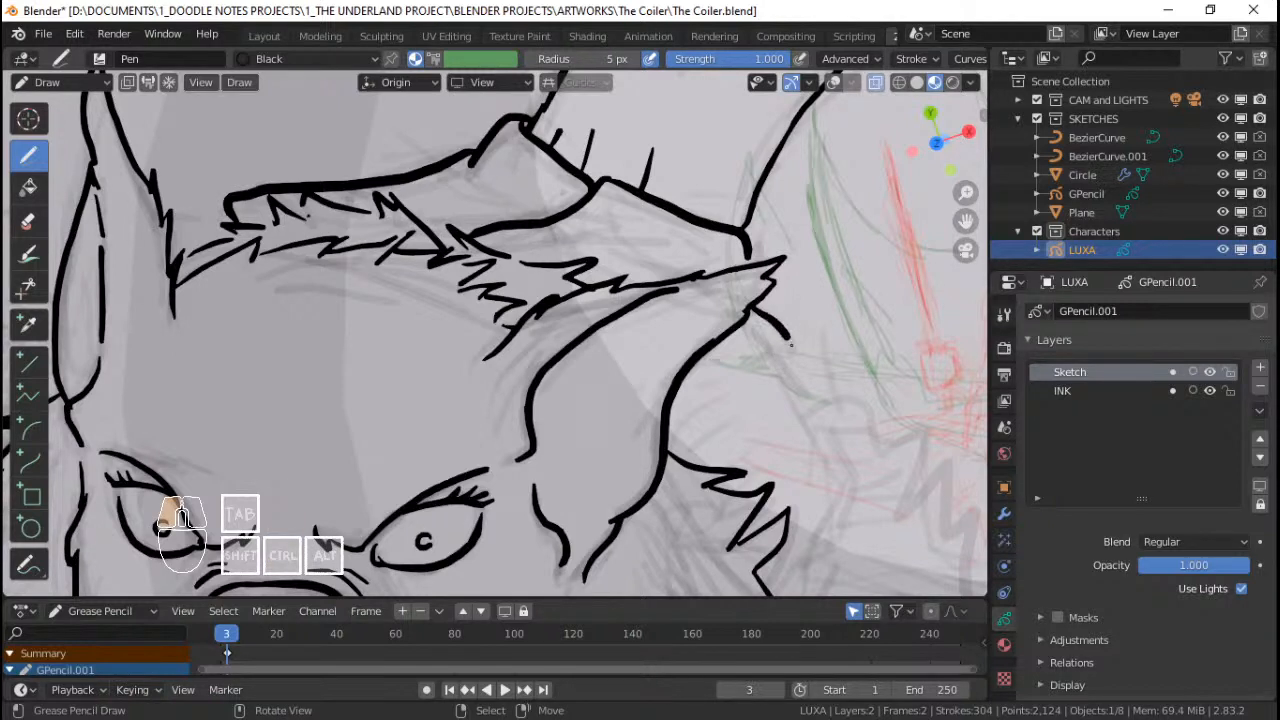
mouse_move(790, 344)
left_mouse_down()
mouse_move(795, 362)
mouse_move(730, 338)
mouse_move(702, 352)
left_mouse_up()
key("ctrl+z")
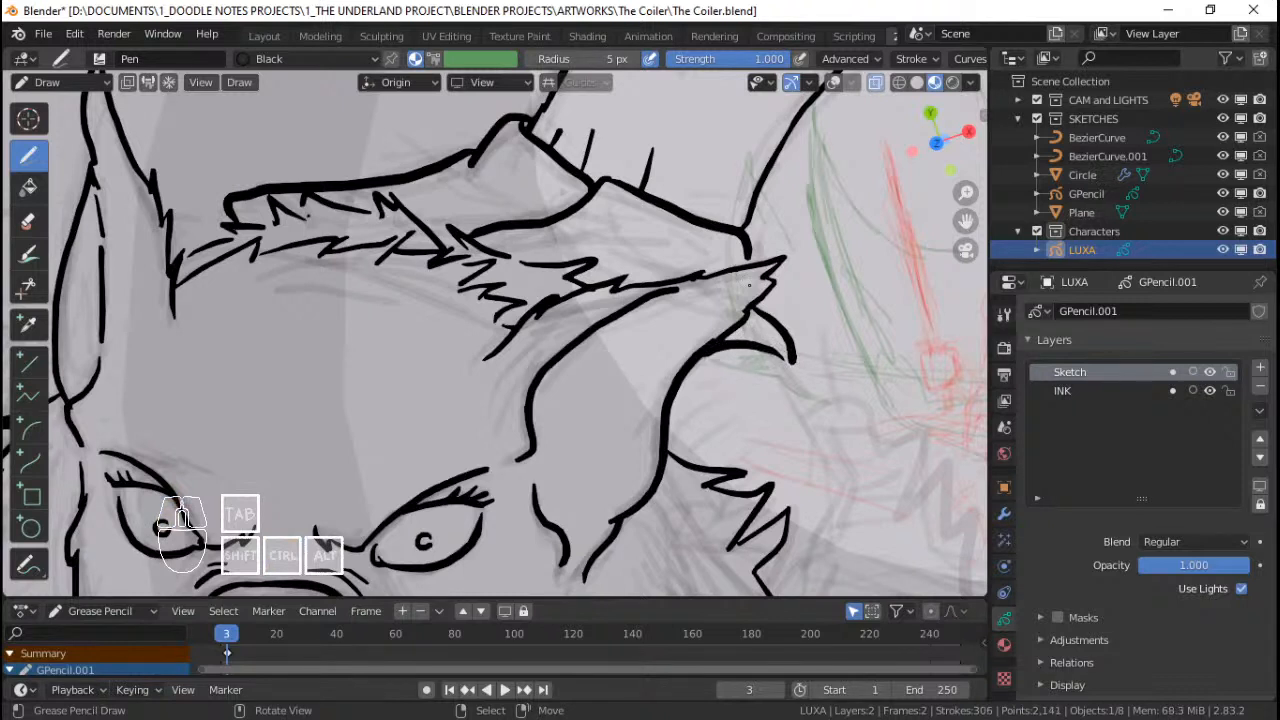
left_click_drag(607, 261, 748, 266)
key("ctrl+z")
Step: Save the file and ink a curve from behind the right-hand ear down toward the neck fur
mouse_move(745, 290)
middle_mouse_down("ctrl")
mouse_move(740, 374)
mouse_move(718, 318)
mouse_move(740, 306)
middle_mouse_up("ctrl")
mouse_move(764, 322)
middle_mouse_down("shift")
mouse_move(723, 294)
mouse_move(720, 309)
mouse_move(698, 301)
mouse_move(664, 272)
middle_mouse_up("shift")
key("ctrl+s")
left_click_drag(628, 243, 657, 289)
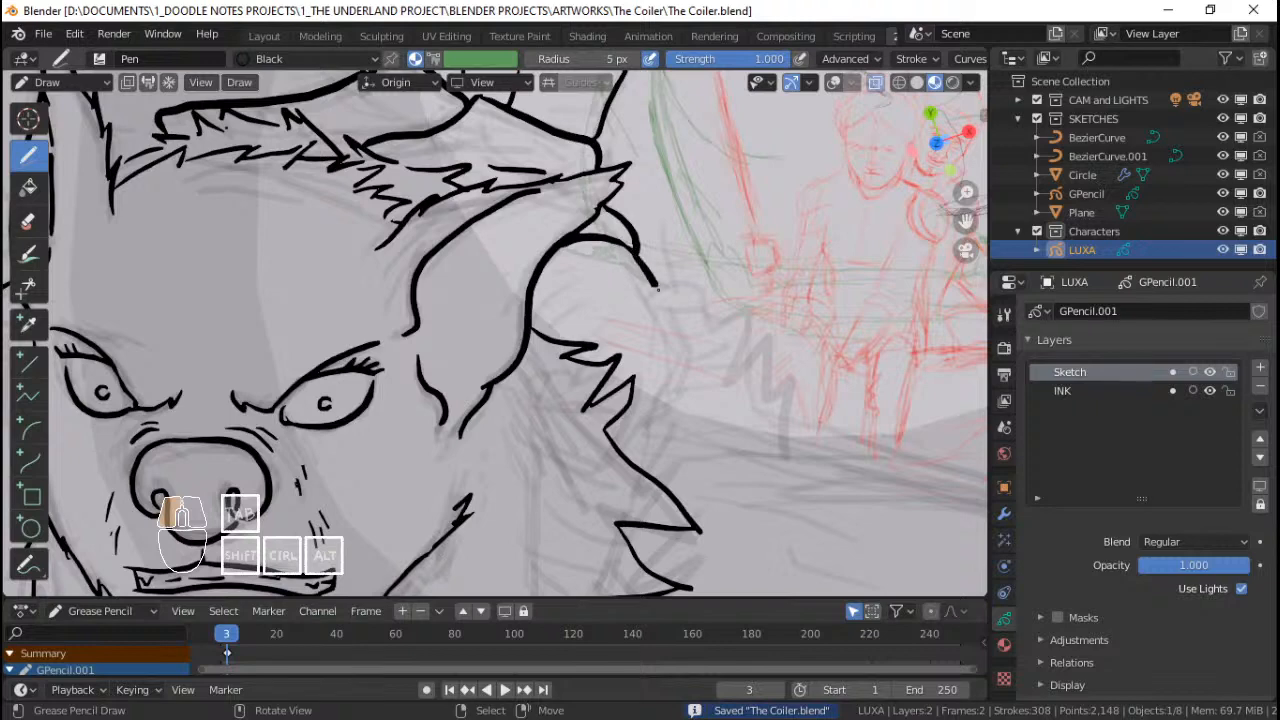
left_click_drag(686, 362, 686, 366)
mouse_move(680, 408)
middle_mouse_down("ctrl")
mouse_move(660, 403)
mouse_move(663, 455)
middle_mouse_up("ctrl")
middle_click_drag(649, 297, 642, 320, "ctrl")
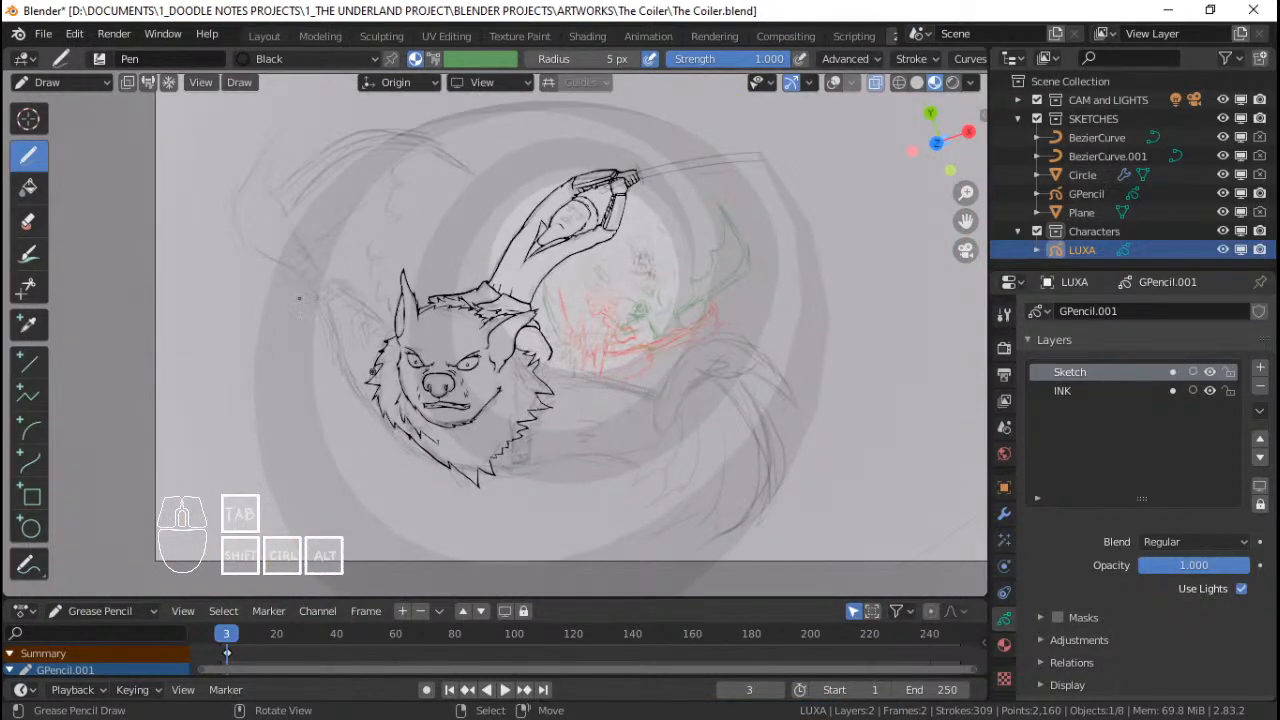
middle_click_drag(639, 158, 640, 131, "ctrl")
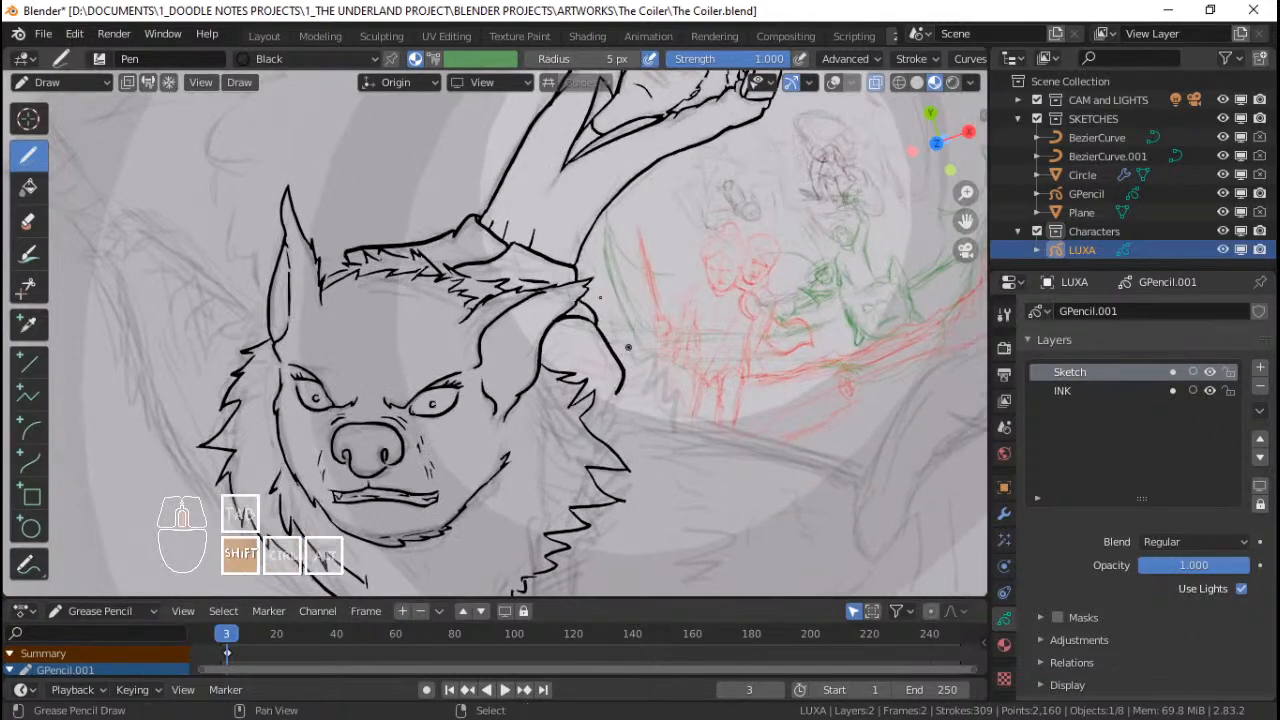
Step: Ink a rounded curve continuing the line behind the right-hand ear down and back into the neck fur
middle_click_drag(629, 349, 590, 304, "shift")
mouse_move(590, 304)
middle_mouse_down("ctrl")
mouse_move(613, 273)
mouse_move(592, 256)
middle_mouse_up("ctrl")
mouse_move(638, 314)
middle_mouse_down("ctrl")
mouse_move(646, 294)
mouse_move(619, 278)
mouse_move(644, 286)
middle_mouse_up("ctrl")
middle_click_drag(672, 310, 627, 281, "shift")
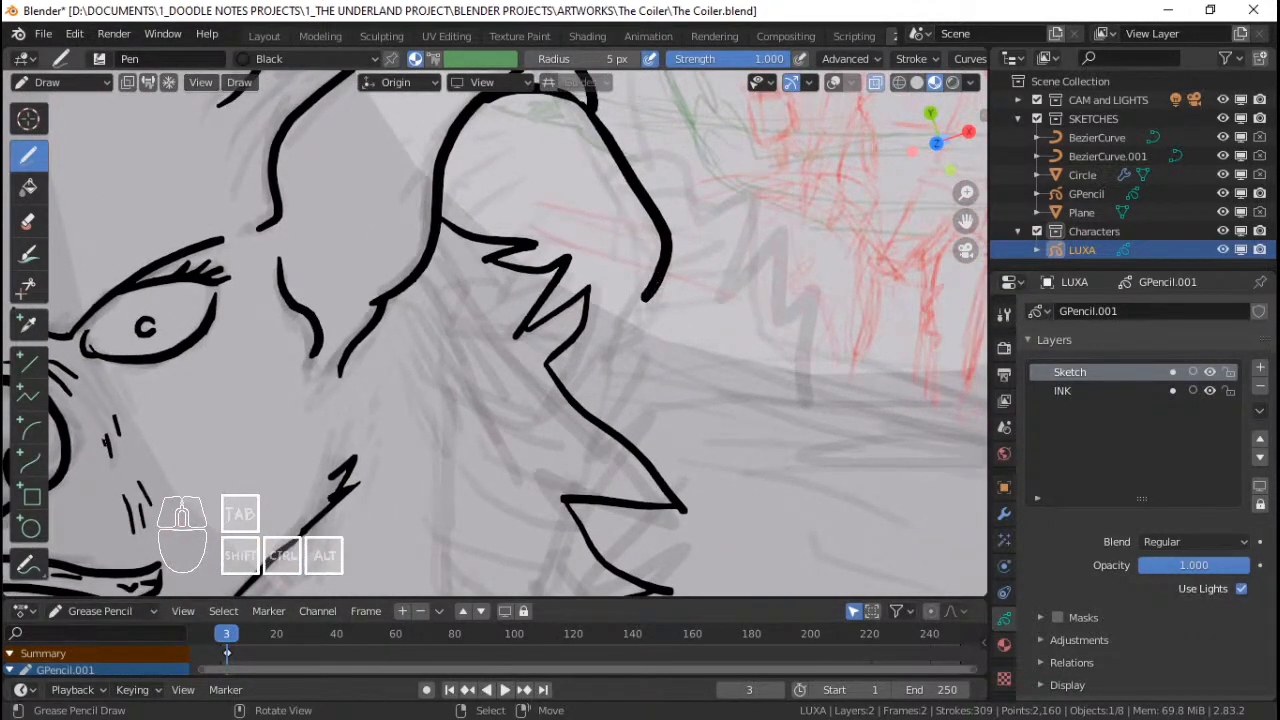
mouse_move(656, 288)
left_mouse_down()
mouse_move(648, 326)
mouse_move(592, 345)
mouse_move(610, 350)
mouse_move(653, 294)
left_mouse_up()
key("ctrl+z")
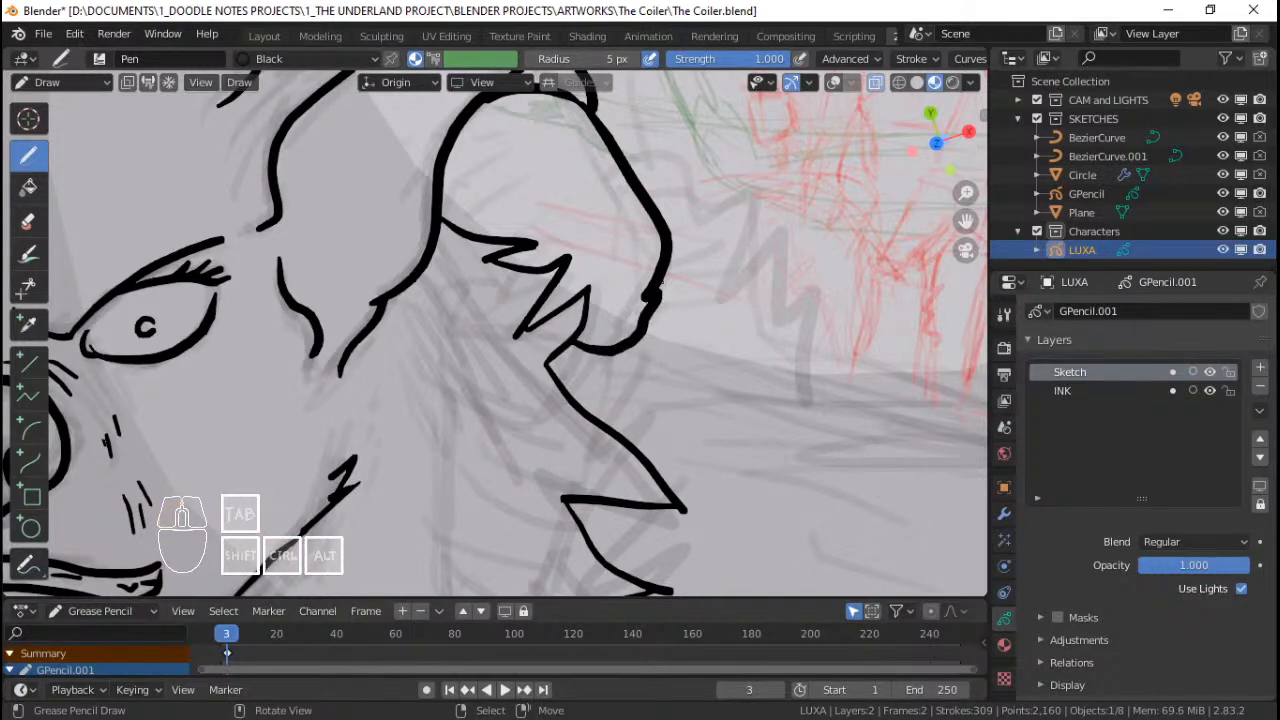
Step: Ink a short line from beneath the rounded shape behind the right-hand ear down to the neck fur edge
middle_click_drag(622, 335, 594, 379, "ctrl")
middle_click_drag(594, 379, 613, 324, "shift")
left_click_drag(617, 306, 613, 354)
key("ctrl+z")
left_click_drag(625, 297, 615, 362)
middle_click_drag(638, 286, 595, 468, "ctrl")
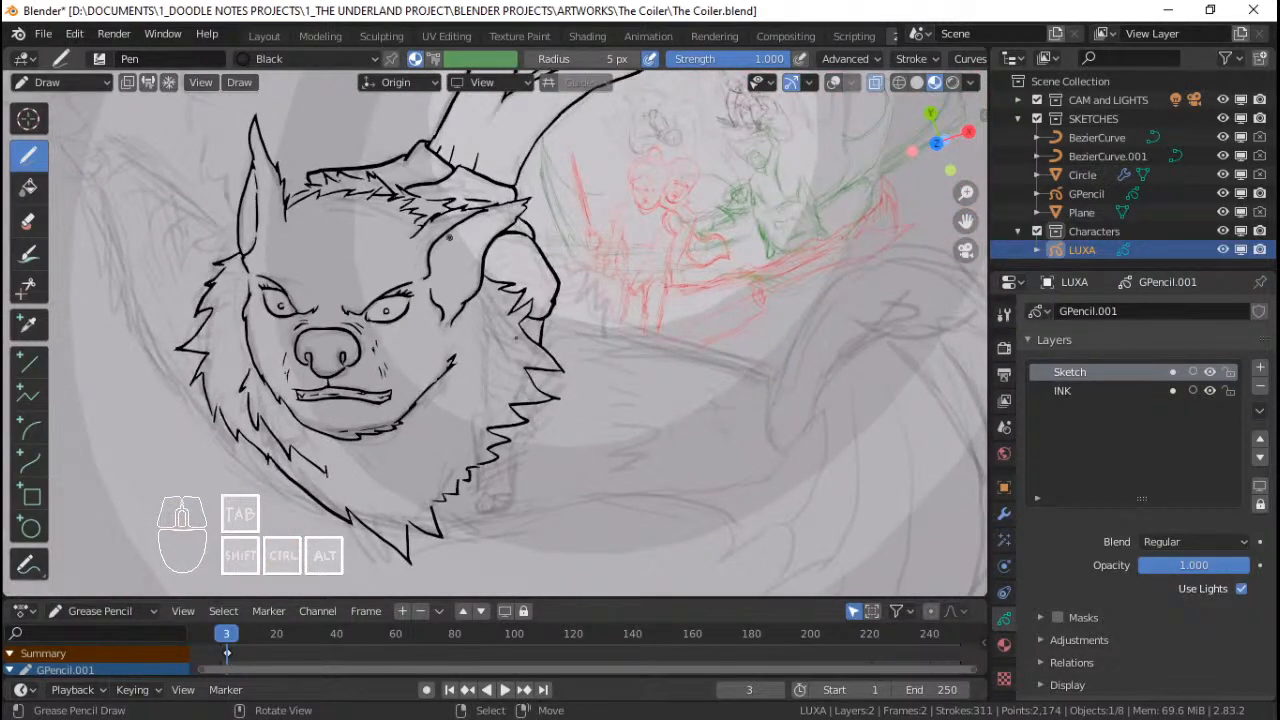
mouse_move(450, 238)
middle_mouse_down("shift")
mouse_move(462, 238)
mouse_move(470, 112)
middle_mouse_up("shift")
key("ctrl+z")
left_click_drag(611, 301, 606, 334)
key("ctrl+z")
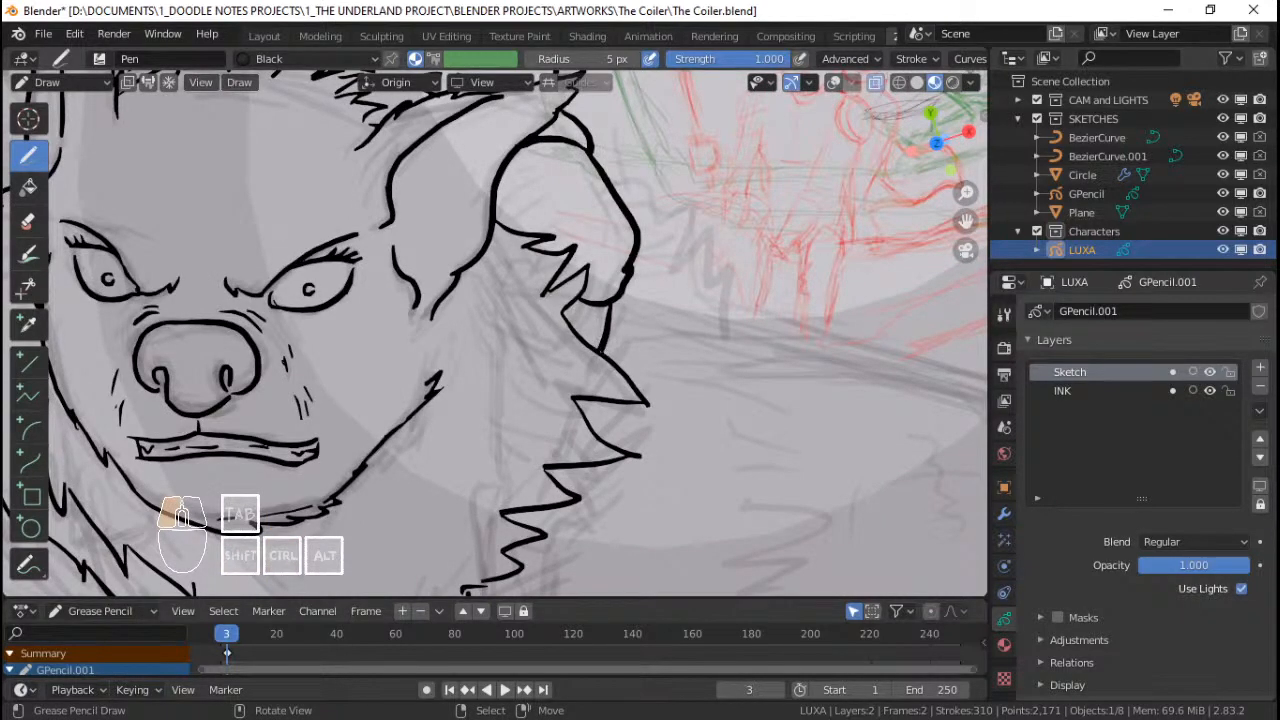
middle_click_drag(620, 336, 620, 300, "ctrl")
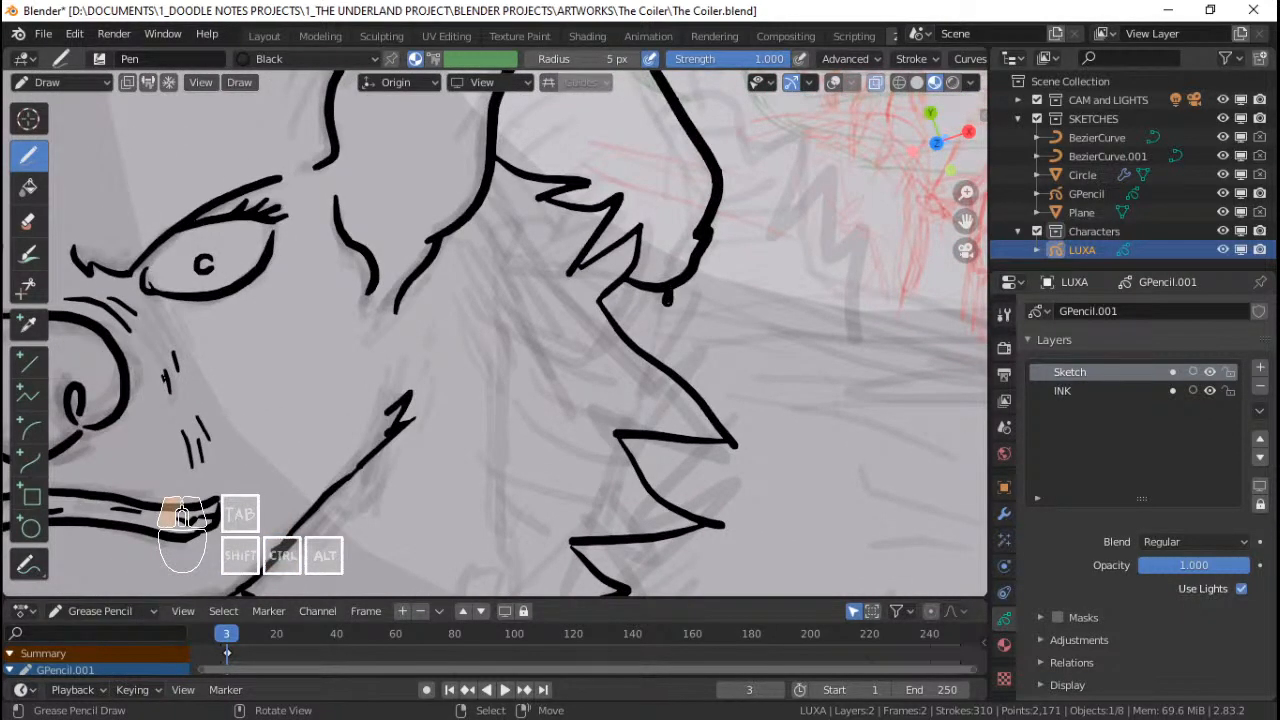
left_click_drag(661, 339, 656, 358)
middle_click_drag(650, 417, 642, 303, "shift")
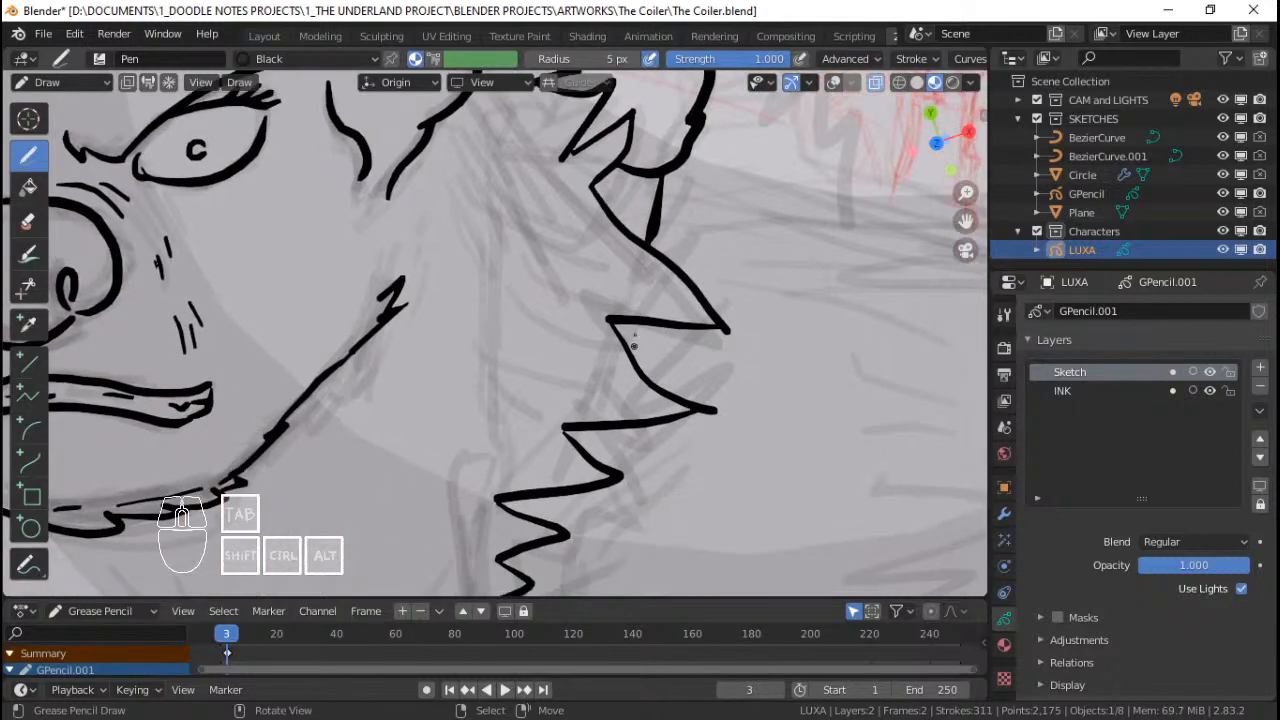
Step: Ink the forearm's outer edge in segments between the fur spikes and the curved line across its lower end
left_click_drag(634, 321, 628, 341)
key("ctrl+z")
middle_click_drag(631, 340, 636, 289, "shift")
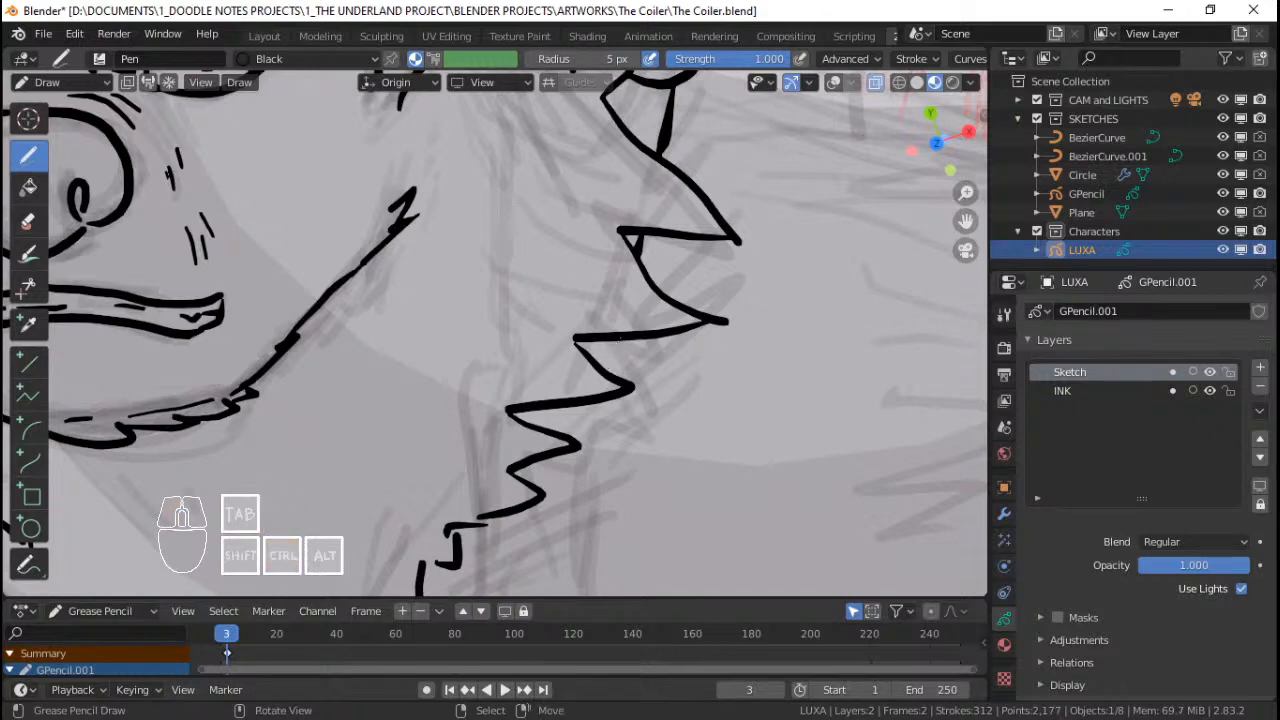
left_click_drag(616, 341, 608, 376)
middle_click_drag(624, 333, 634, 265, "shift")
middle_click_drag(630, 326, 653, 293, "ctrl")
mouse_move(655, 290)
left_mouse_down()
mouse_move(659, 476)
mouse_move(612, 456)
mouse_move(528, 462)
mouse_move(516, 427)
left_mouse_up()
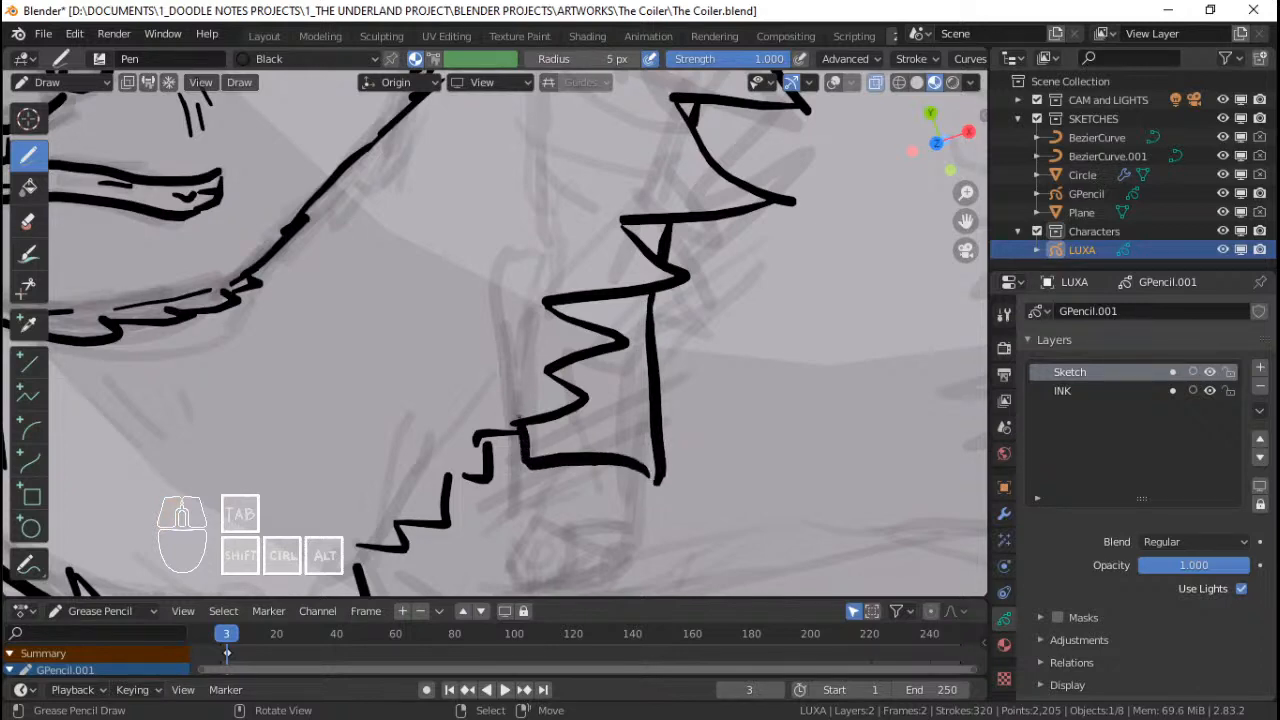
Step: Ink the inner side and rounded bottom edge of the paw beneath the forearm
middle_click_drag(543, 444, 565, 344, "shift")
left_click_drag(537, 333, 537, 390)
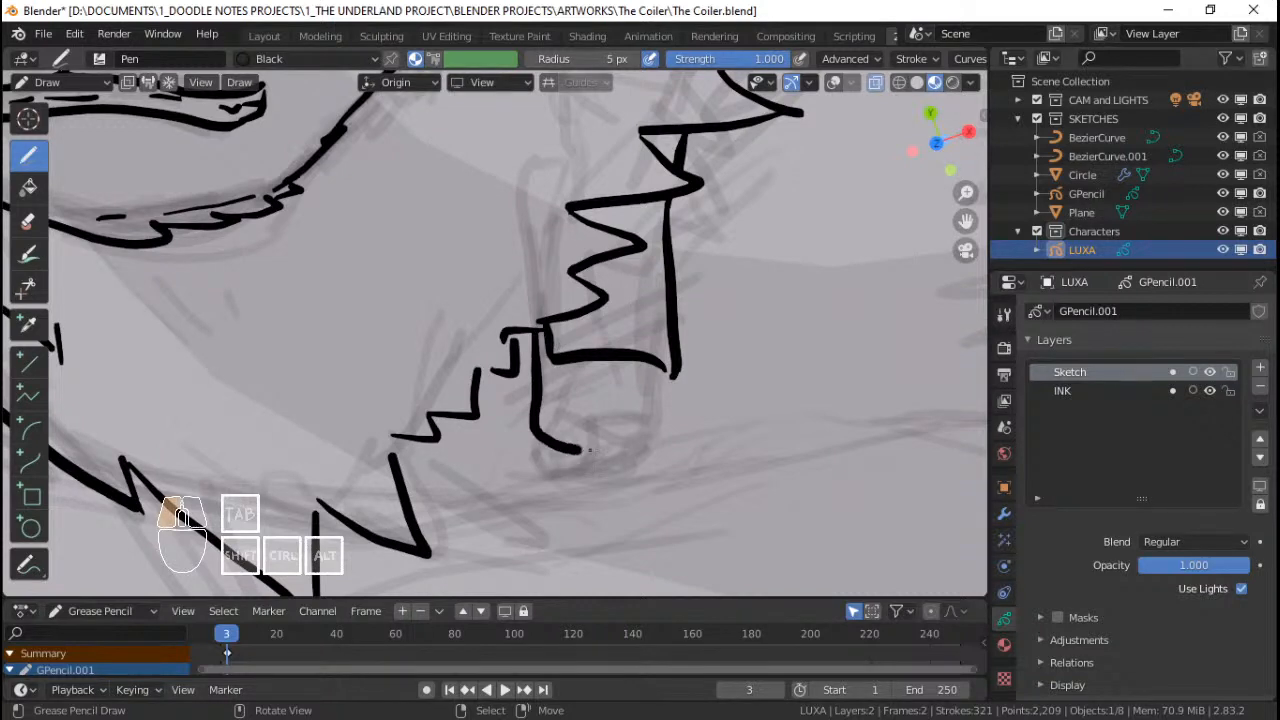
left_click_drag(590, 451, 655, 432)
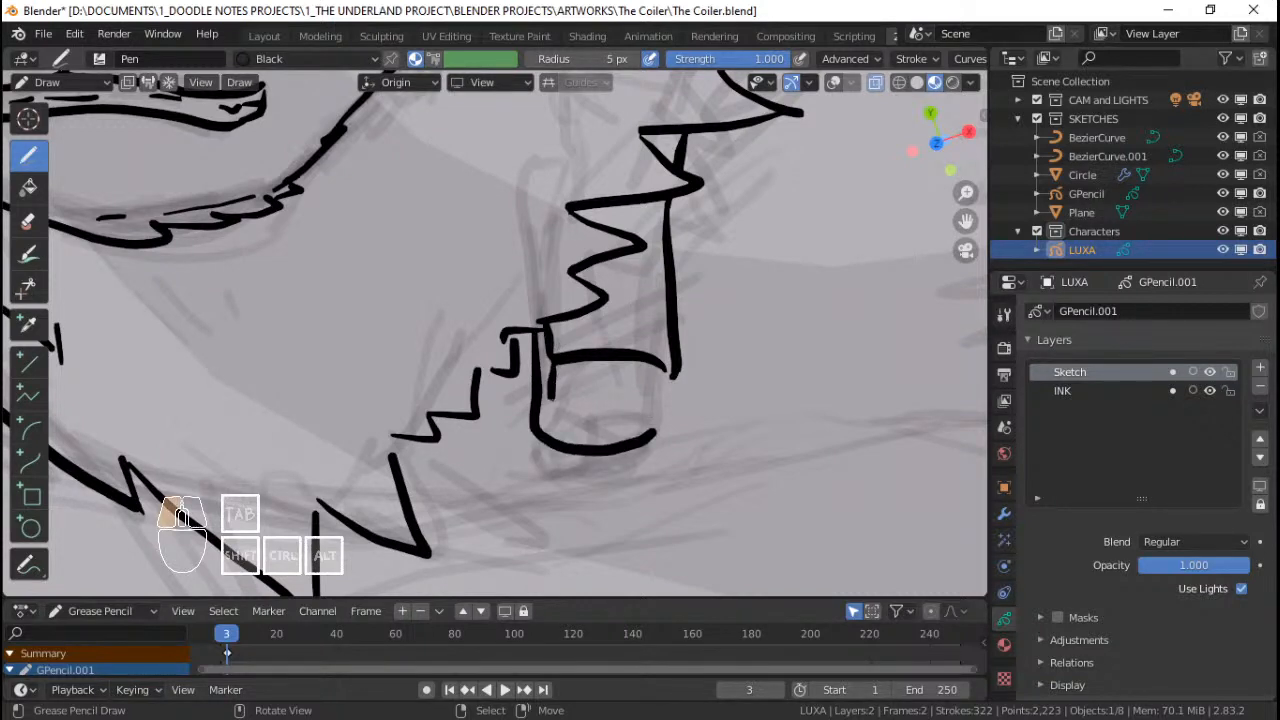
Step: Ink a row of curled toes inside the paw and a curved line beneath them
mouse_move(584, 377)
left_mouse_down()
mouse_move(585, 404)
mouse_move(611, 405)
mouse_move(630, 368)
mouse_move(648, 373)
mouse_move(650, 402)
mouse_move(670, 370)
mouse_move(652, 440)
left_mouse_up()
key("ctrl+z")
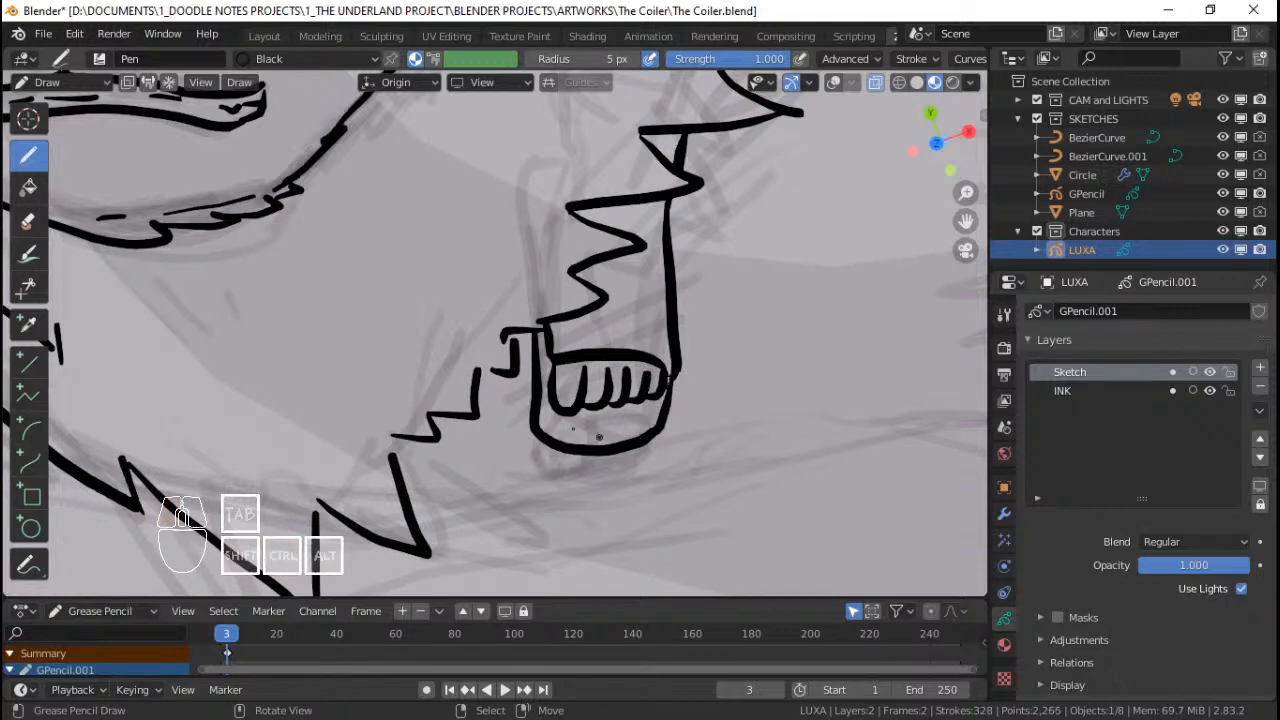
left_click_drag(545, 403, 546, 367)
key("ctrl+z")
mouse_move(542, 415)
left_mouse_down()
mouse_move(550, 429)
mouse_move(552, 417)
mouse_move(620, 433)
mouse_move(658, 411)
left_mouse_up()
key("ctrl+z")
Step: Add small detail strokes to the toes and the inner curve of the paw
middle_click_drag(649, 340, 646, 403, "ctrl")
mouse_move(629, 266)
middle_mouse_down("ctrl")
mouse_move(637, 438)
mouse_move(645, 375)
middle_mouse_up("ctrl")
mouse_move(612, 277)
middle_mouse_down("shift")
mouse_move(651, 323)
mouse_move(620, 310)
middle_mouse_up("shift")
middle_click_drag(610, 330, 650, 290, "shift")
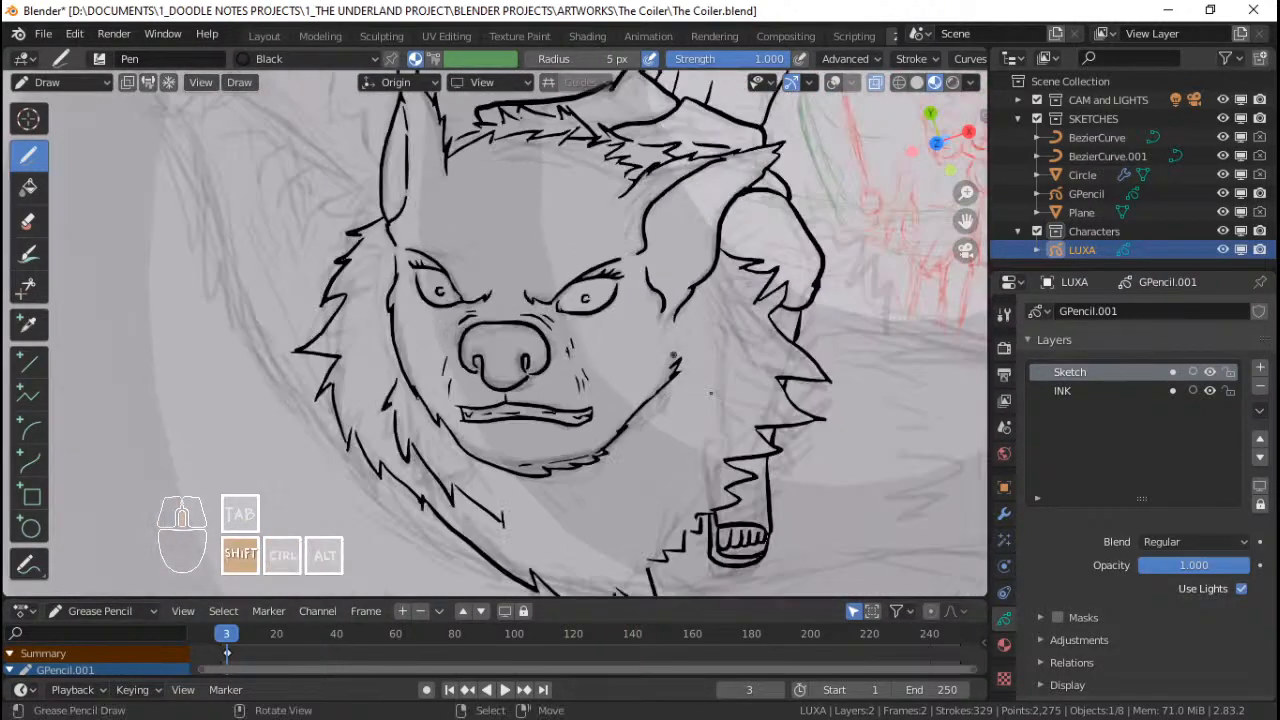
middle_click_drag(710, 420, 590, 245, "shift")
middle_click_drag(640, 365, 640, 310, "ctrl")
middle_click_drag(715, 360, 637, 340, "shift")
middle_click_drag(645, 340, 641, 298, "ctrl")
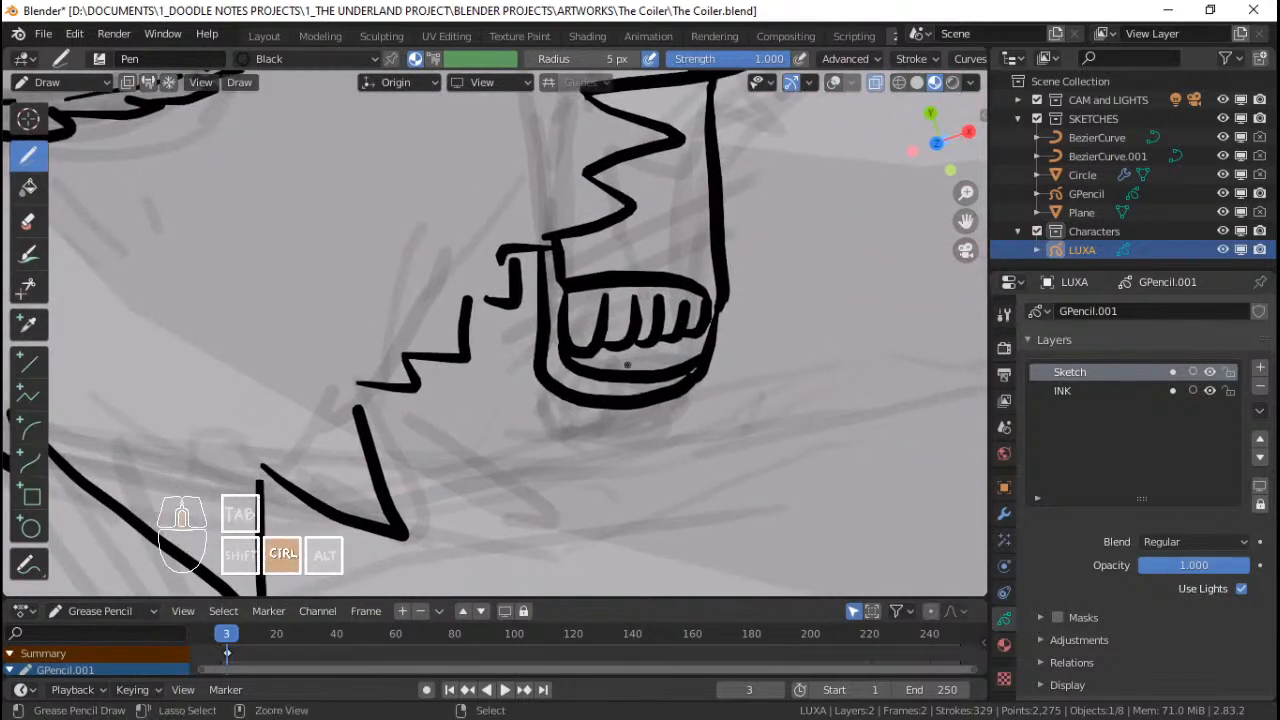
middle_click_drag(628, 363, 622, 324, "ctrl")
mouse_move(619, 323)
left_mouse_down()
mouse_move(660, 327)
mouse_move(605, 329)
mouse_move(599, 346)
mouse_move(655, 326)
left_mouse_up()
key("ctrl+z")
mouse_move(662, 324)
left_mouse_down()
mouse_move(720, 331)
mouse_move(757, 314)
left_mouse_up()
Step: Ink a short stroke joining the base of the left-hand ear to the outline on top of the head
mouse_move(620, 205)
middle_mouse_down("ctrl")
mouse_move(605, 271)
mouse_move(700, 303)
middle_mouse_up("ctrl")
middle_click_drag(640, 235, 634, 288, "ctrl")
mouse_move(590, 235)
middle_mouse_down("shift")
mouse_move(626, 300)
mouse_move(622, 370)
middle_mouse_up("shift")
middle_click_drag(600, 320, 680, 375, "shift")
mouse_move(675, 335)
middle_mouse_down("ctrl")
mouse_move(669, 303)
mouse_move(630, 345)
middle_mouse_up("ctrl")
middle_click_drag(571, 338, 612, 366, "shift")
middle_click_drag(617, 314, 602, 390, "ctrl")
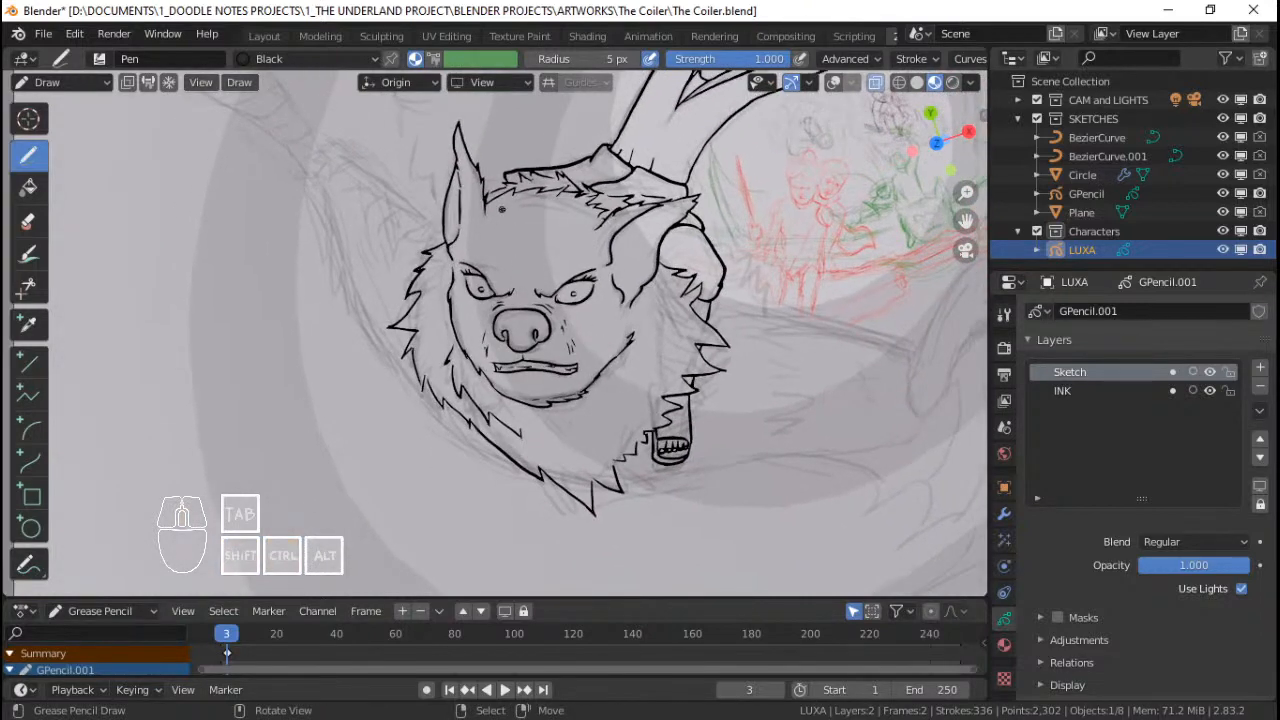
mouse_move(487, 217)
middle_mouse_down("ctrl")
mouse_move(487, 191)
mouse_move(510, 298)
middle_mouse_up("ctrl")
middle_click_drag(510, 298, 563, 158, "ctrl")
middle_click_drag(563, 158, 571, 172, "shift")
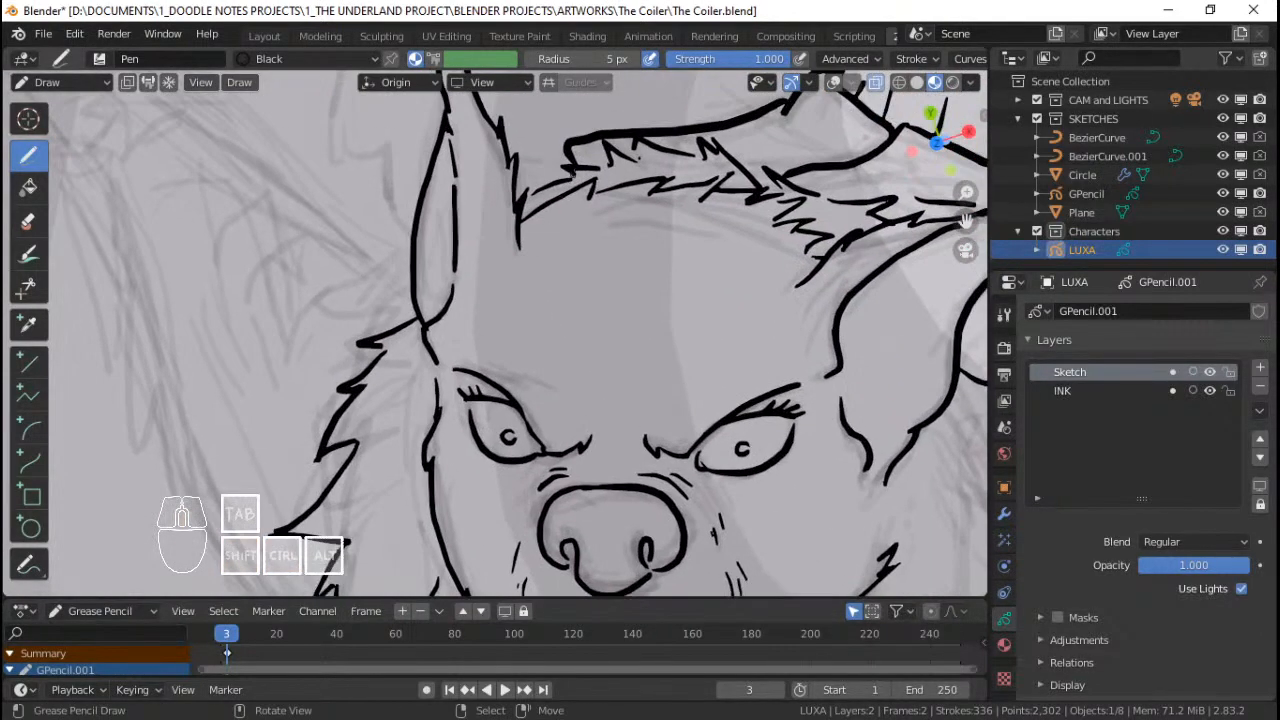
left_click_drag(540, 157, 516, 180)
middle_click_drag(517, 258, 491, 372, "ctrl")
middle_click_drag(458, 455, 481, 398, "shift")
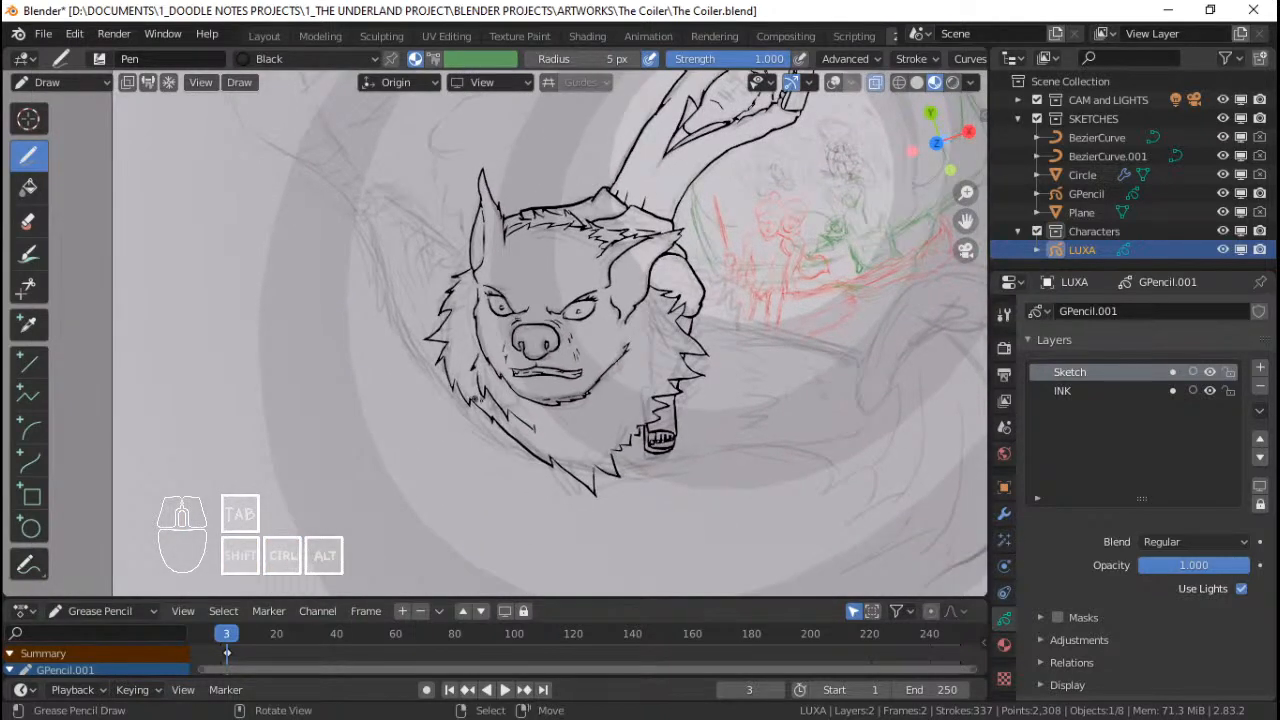
Step: Ink a jagged fur edge from behind the right-hand ear down toward the start of the back
mouse_move(710, 303)
middle_mouse_down("shift")
mouse_move(651, 309)
mouse_move(660, 250)
middle_mouse_up("shift")
mouse_move(774, 362)
middle_mouse_down("shift")
mouse_move(664, 315)
mouse_move(663, 334)
mouse_move(595, 294)
middle_mouse_up("shift")
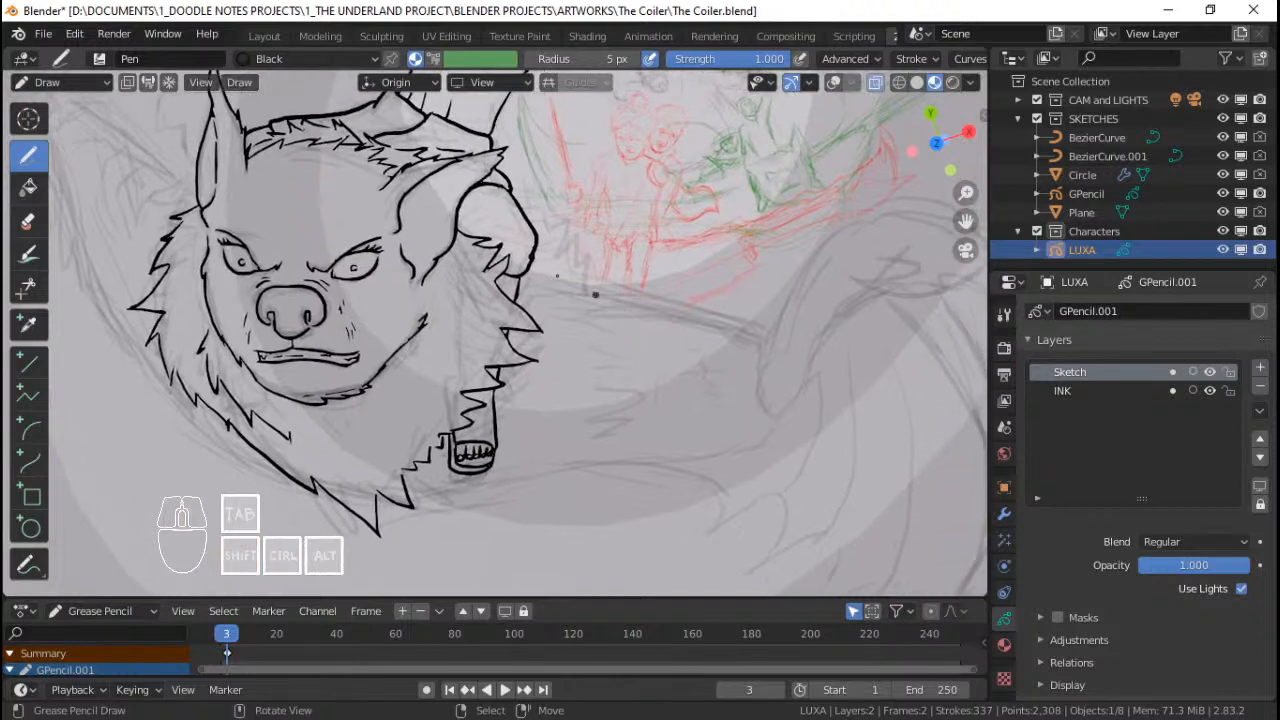
mouse_move(507, 193)
middle_mouse_down("shift")
mouse_move(535, 286)
mouse_move(572, 295)
middle_mouse_up("shift")
left_click(546, 298)
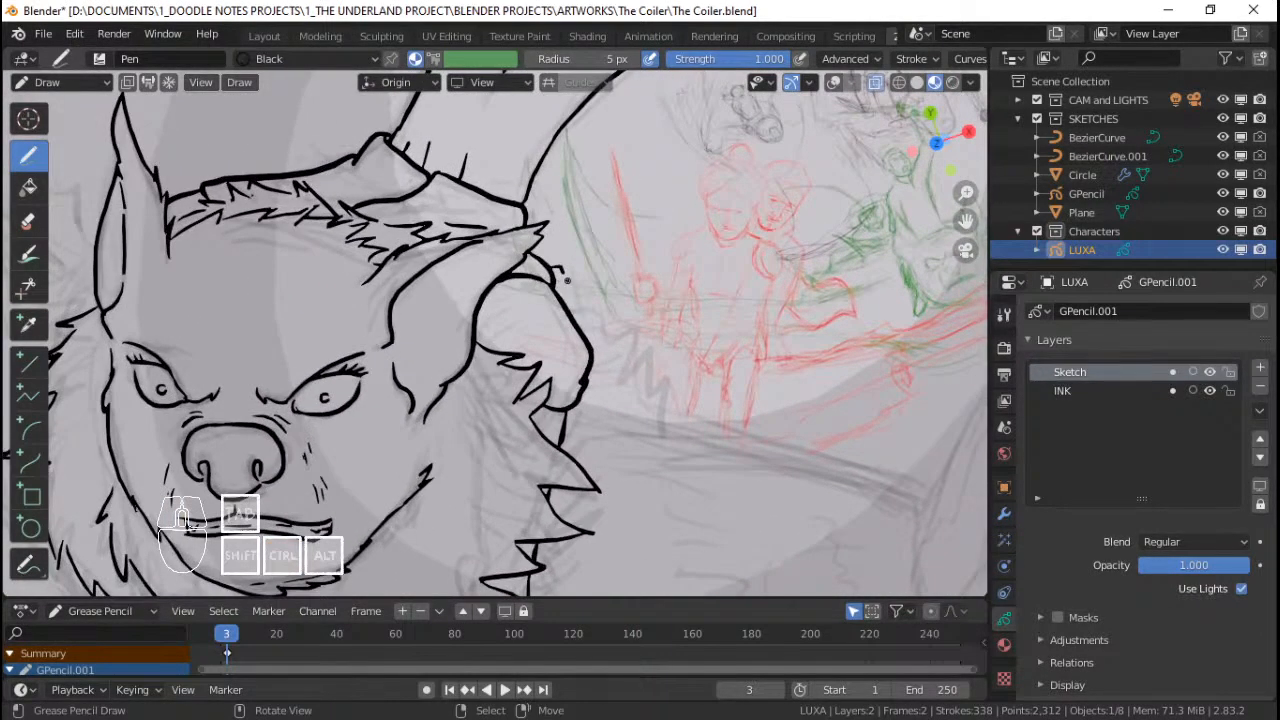
left_click_drag(567, 281, 593, 317)
left_click_drag(598, 308, 663, 415)
left_click_drag(662, 421, 670, 432)
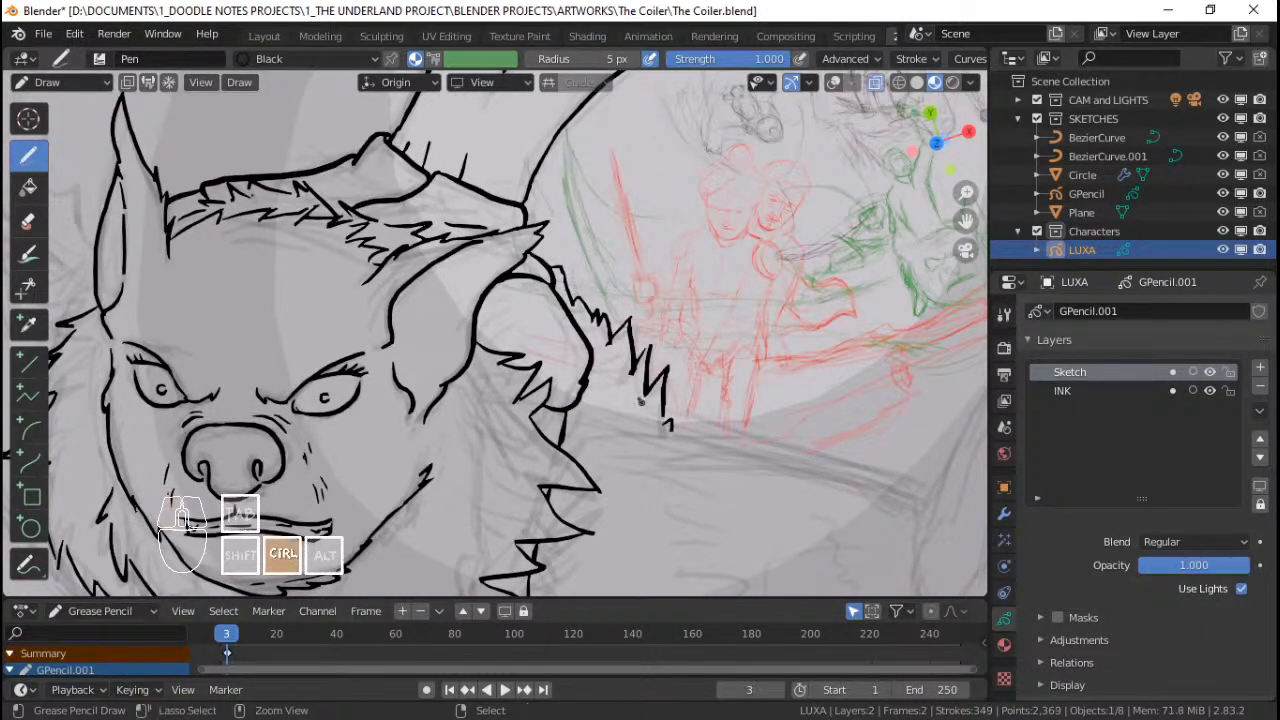
Step: Ink the upper edge of the creature's back with small fur tufts from the neck fur to the tail base
middle_click_drag(690, 430, 680, 426, "ctrl")
mouse_move(680, 426)
middle_mouse_down("shift")
mouse_move(660, 357)
mouse_move(640, 368)
mouse_move(612, 350)
middle_mouse_up("shift")
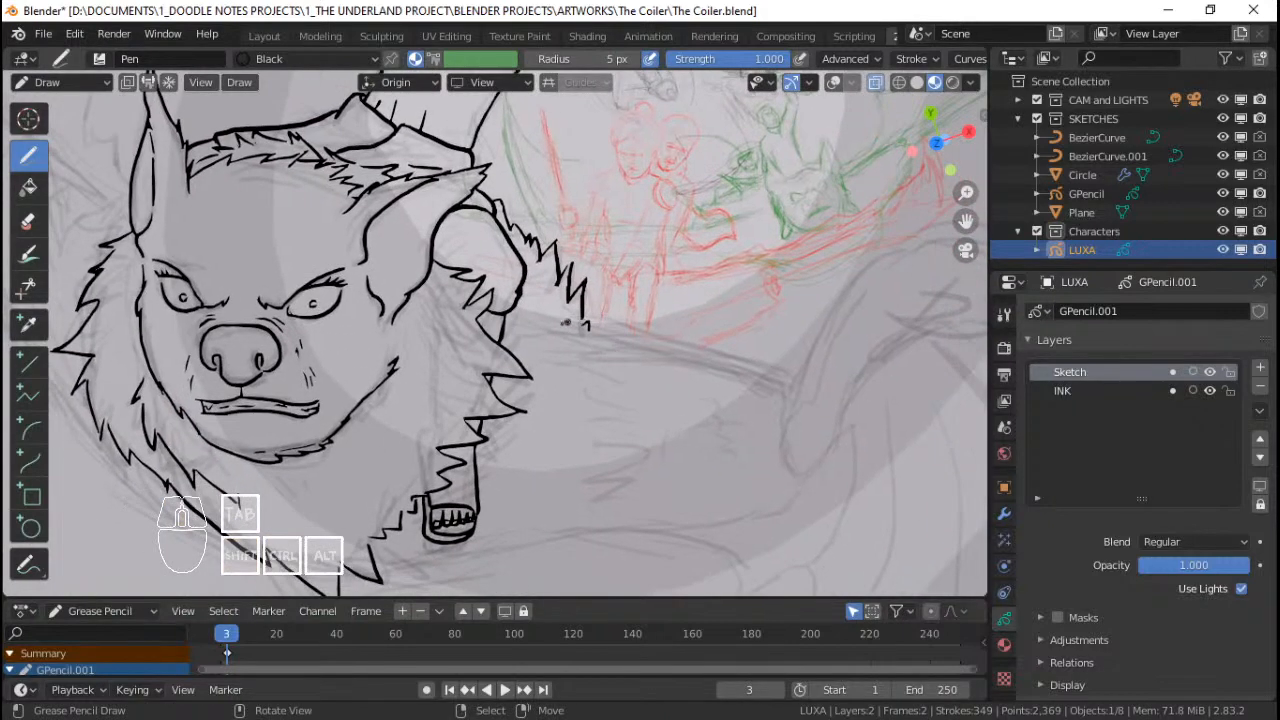
left_click_drag(582, 326, 587, 331)
mouse_move(679, 334)
left_mouse_down()
mouse_move(656, 347)
mouse_move(707, 347)
mouse_move(692, 353)
mouse_move(770, 372)
left_mouse_up()
key("ctrl+z")
key("ctrl+z")
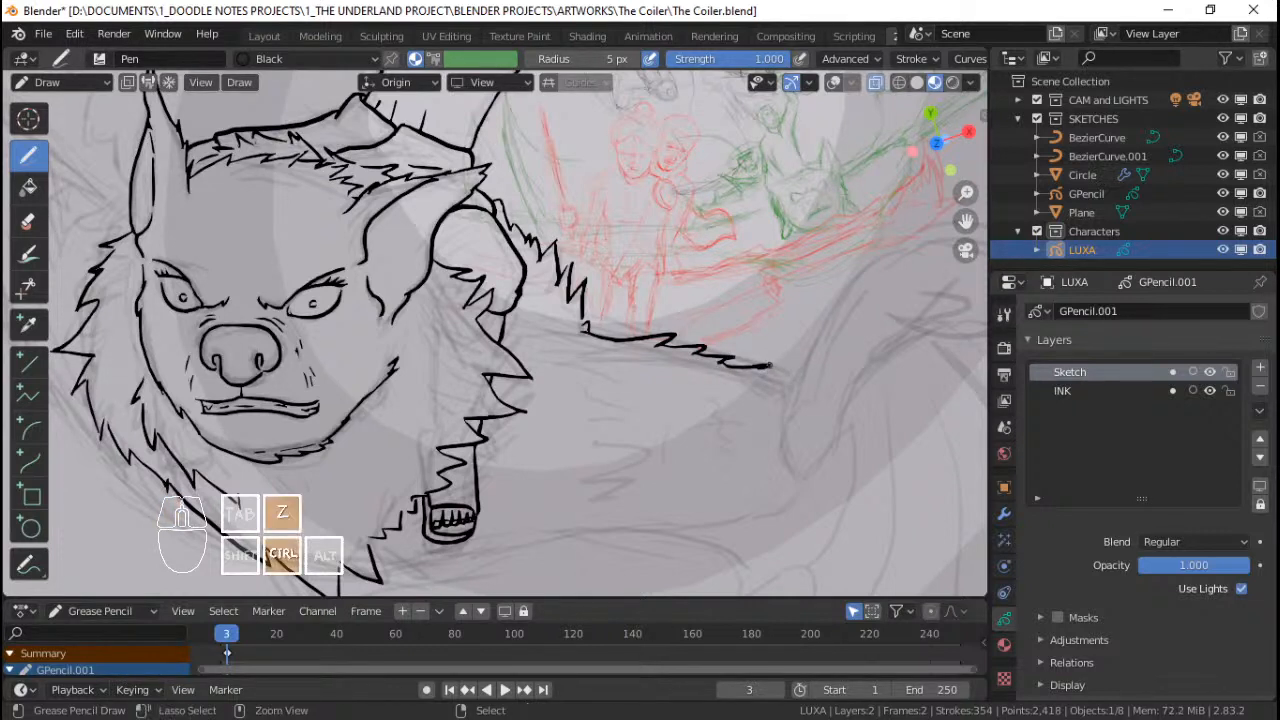
mouse_move(734, 357)
left_mouse_down()
mouse_move(724, 364)
mouse_move(761, 367)
mouse_move(724, 367)
left_mouse_up()
key("ctrl+z")
key("ctrl+z")
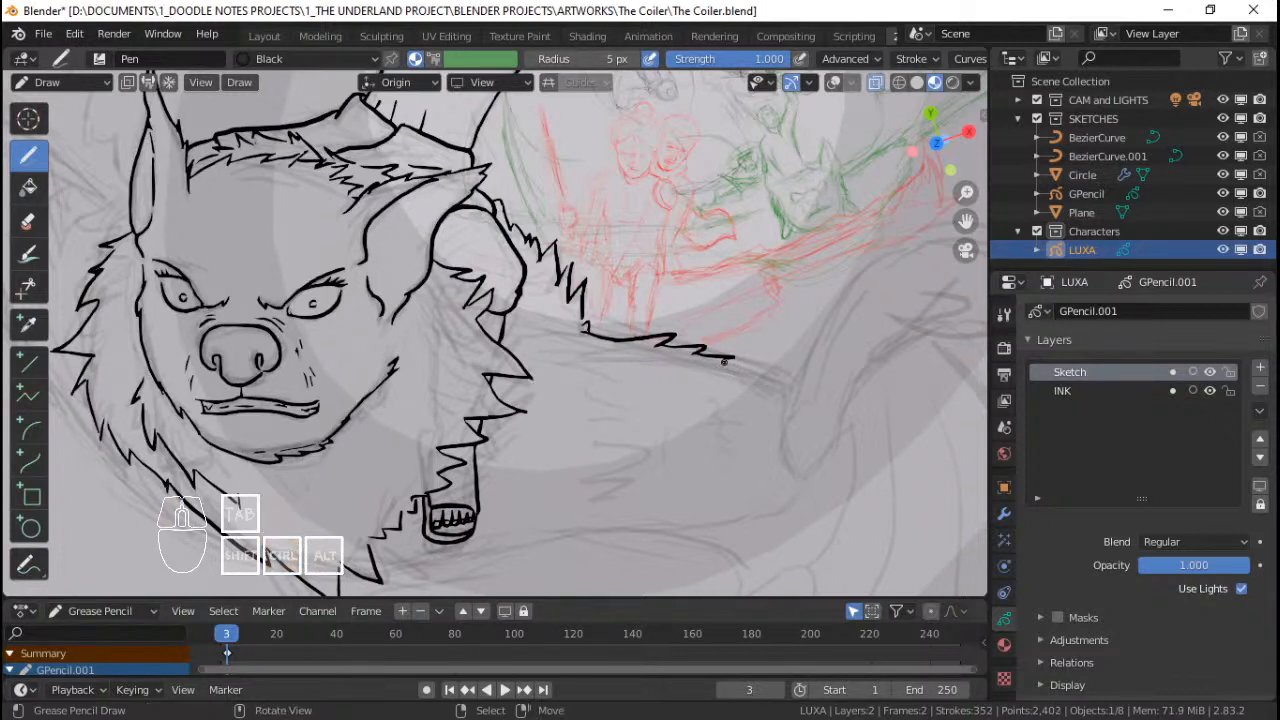
mouse_move(742, 365)
left_mouse_down()
mouse_move(786, 380)
mouse_move(787, 398)
left_mouse_up()
Step: Ink the underside of the body with small fur tufts from the chest fur toward the tail
mouse_move(797, 434)
middle_mouse_down("ctrl")
mouse_move(726, 383)
mouse_move(691, 380)
middle_mouse_up("ctrl")
mouse_move(691, 380)
middle_mouse_down("shift")
mouse_move(719, 363)
mouse_move(587, 393)
middle_mouse_up("shift")
mouse_move(413, 462)
left_mouse_down()
mouse_move(600, 443)
mouse_move(730, 410)
left_mouse_up()
scroll(716, 405, "up", 2)
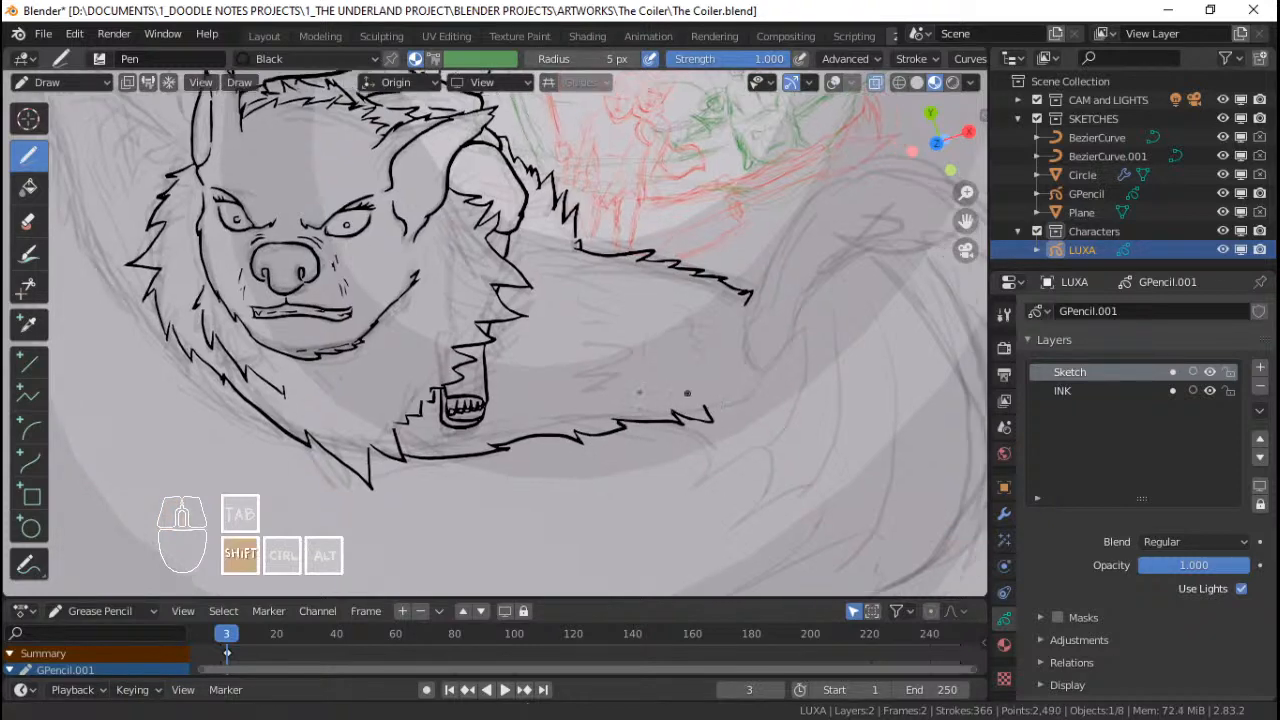
Step: Extend the belly fur up to the rear of the body and ink the broken edge at the tail base
mouse_move(686, 349)
middle_mouse_down("shift")
mouse_move(737, 377)
mouse_move(667, 343)
middle_mouse_up("shift")
middle_click_drag(667, 358, 666, 390, "ctrl")
mouse_move(664, 399)
left_mouse_down()
mouse_move(740, 382)
mouse_move(778, 326)
mouse_move(738, 326)
left_mouse_up()
left_click_drag(719, 233, 717, 238)
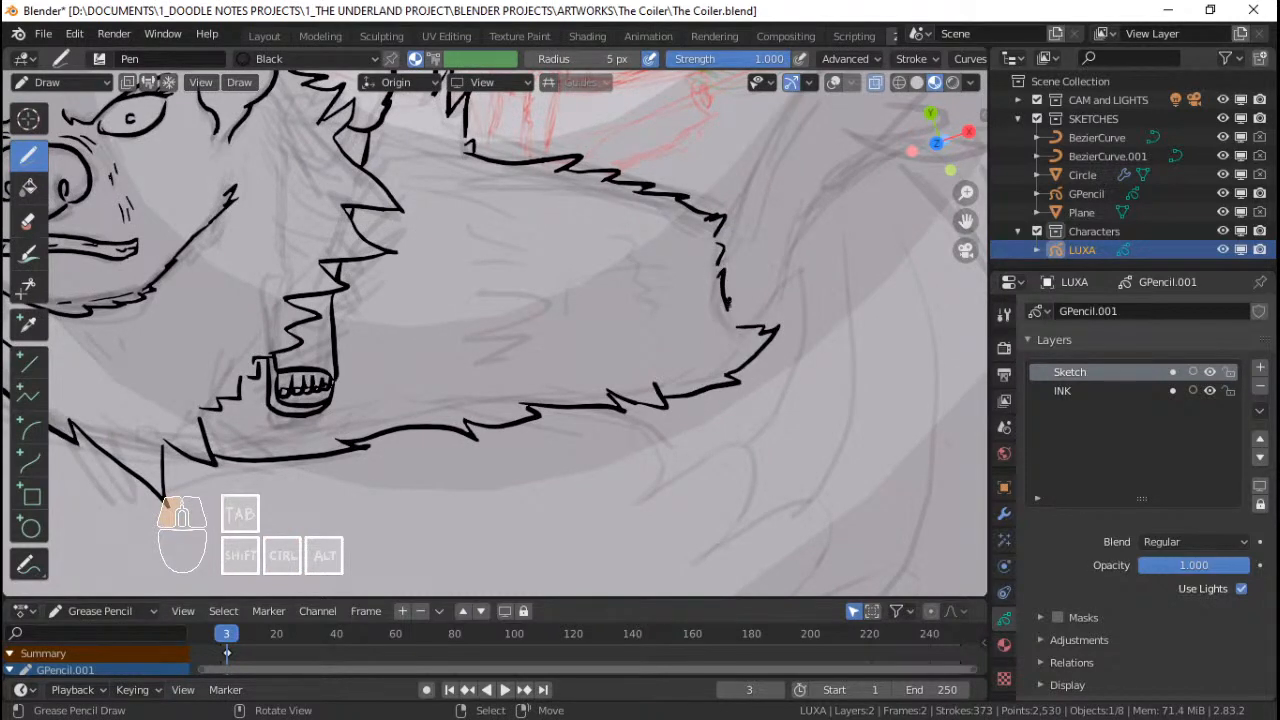
left_click_drag(728, 305, 740, 324)
left_click_drag(738, 330, 752, 333)
Step: Ink the tail's upper edge rising from the end of the back and arching over
mouse_move(745, 335)
middle_mouse_down("ctrl")
mouse_move(740, 300)
mouse_move(678, 352)
mouse_move(706, 289)
mouse_move(653, 349)
middle_mouse_up("ctrl")
mouse_move(617, 380)
left_mouse_down()
mouse_move(637, 341)
mouse_move(630, 371)
left_mouse_up()
key("ctrl+z")
left_click_drag(662, 312, 676, 285)
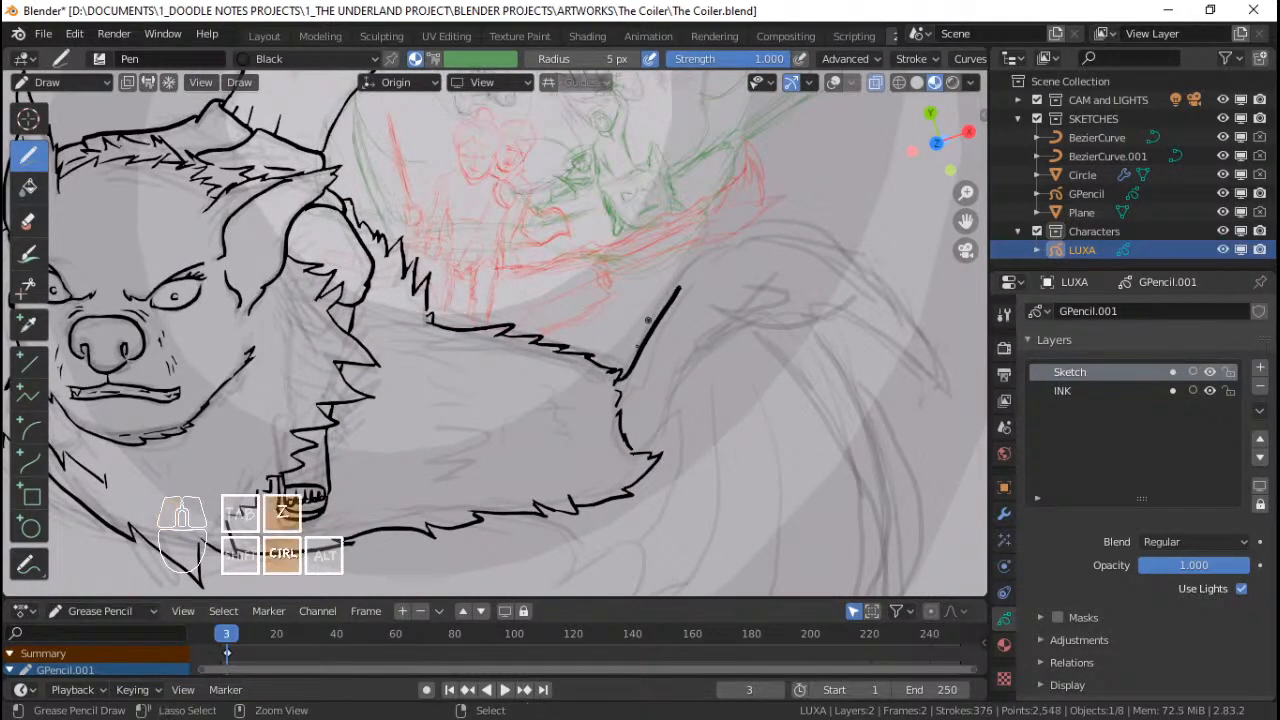
key("ctrl+z")
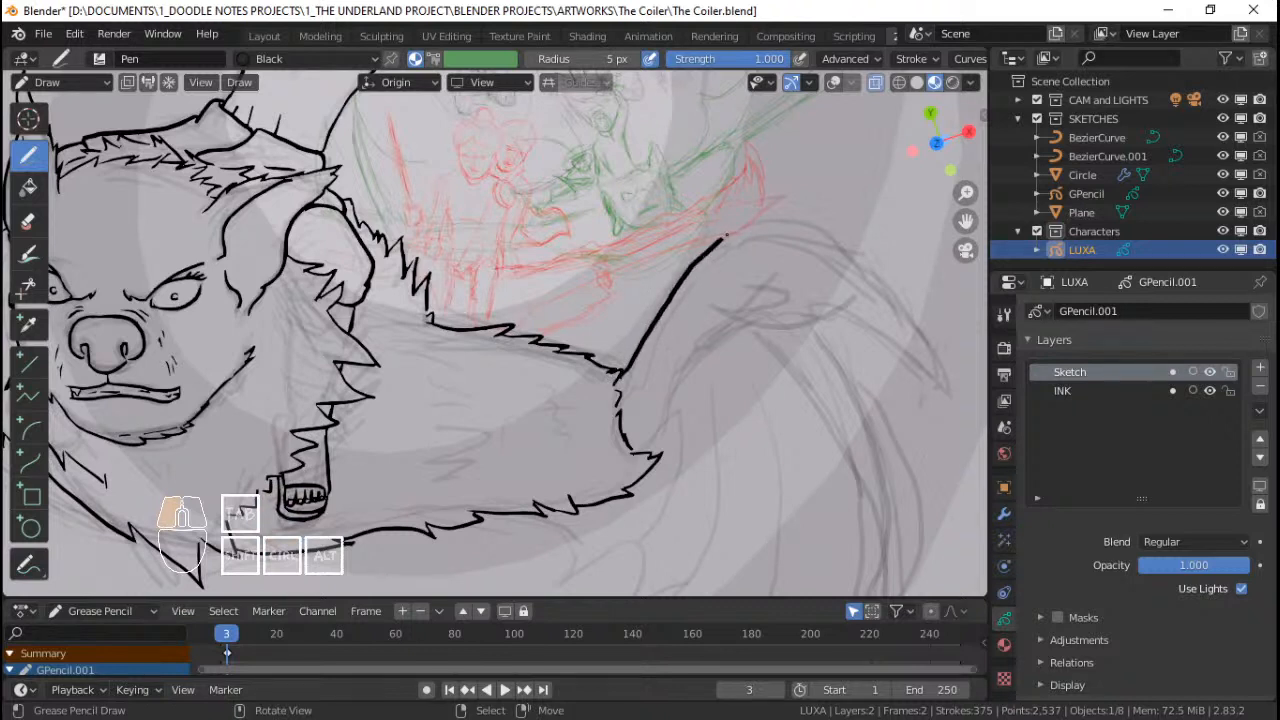
left_click_drag(826, 222, 858, 254)
middle_click_drag(858, 254, 830, 226, "shift")
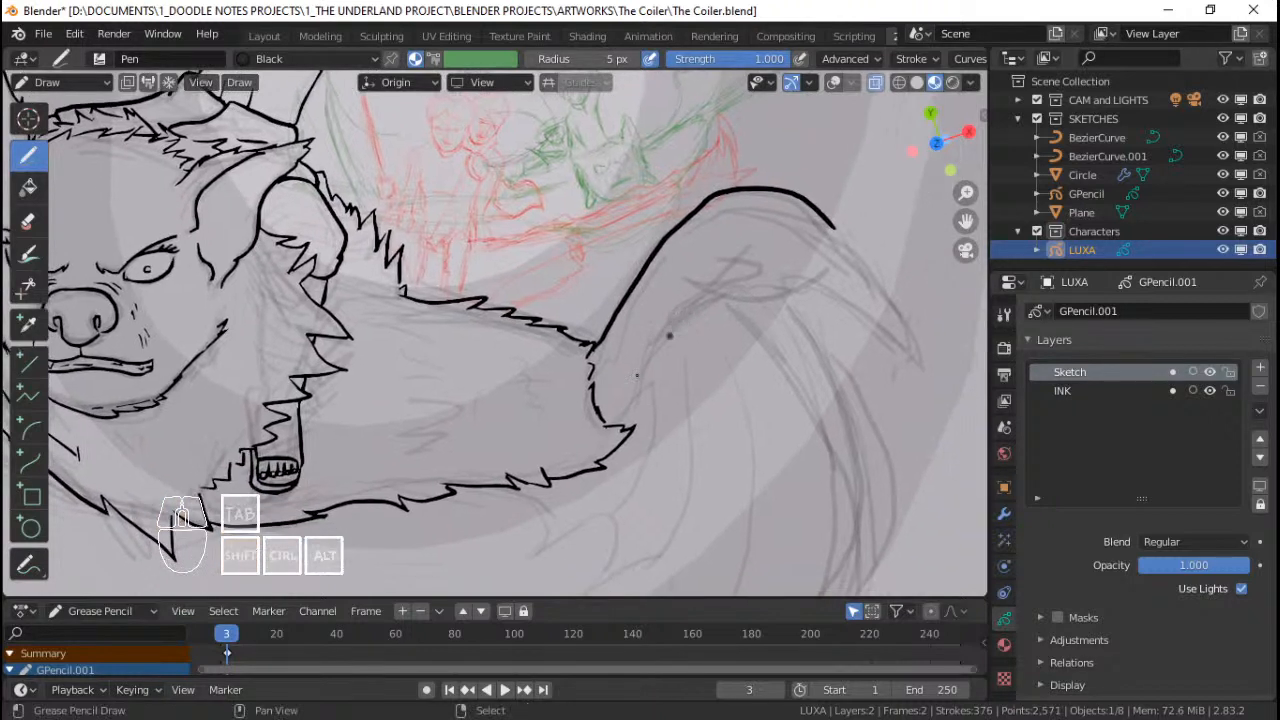
Step: Ink the tail's underside and close its outer edge down to a pointed tip
left_click_drag(643, 388, 656, 350)
mouse_move(702, 311)
left_mouse_down()
mouse_move(825, 276)
mouse_move(843, 297)
left_mouse_up()
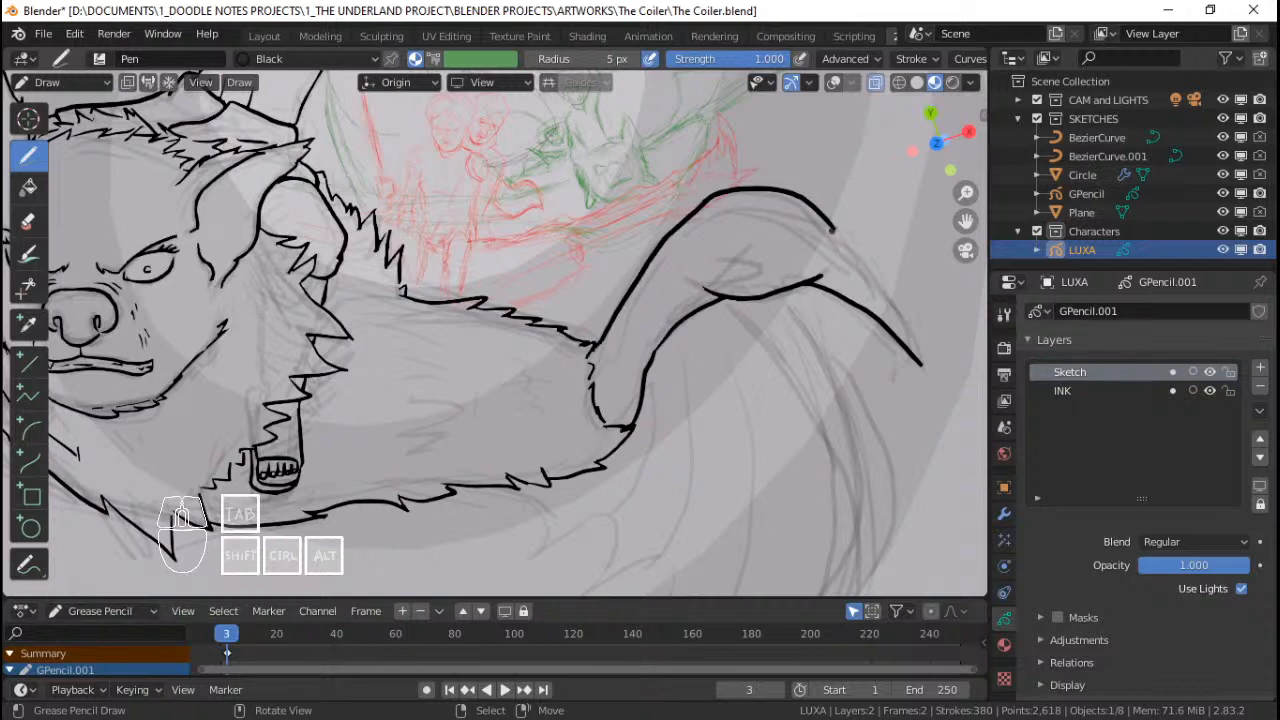
mouse_move(832, 230)
left_mouse_down()
mouse_move(886, 290)
mouse_move(920, 366)
left_mouse_up()
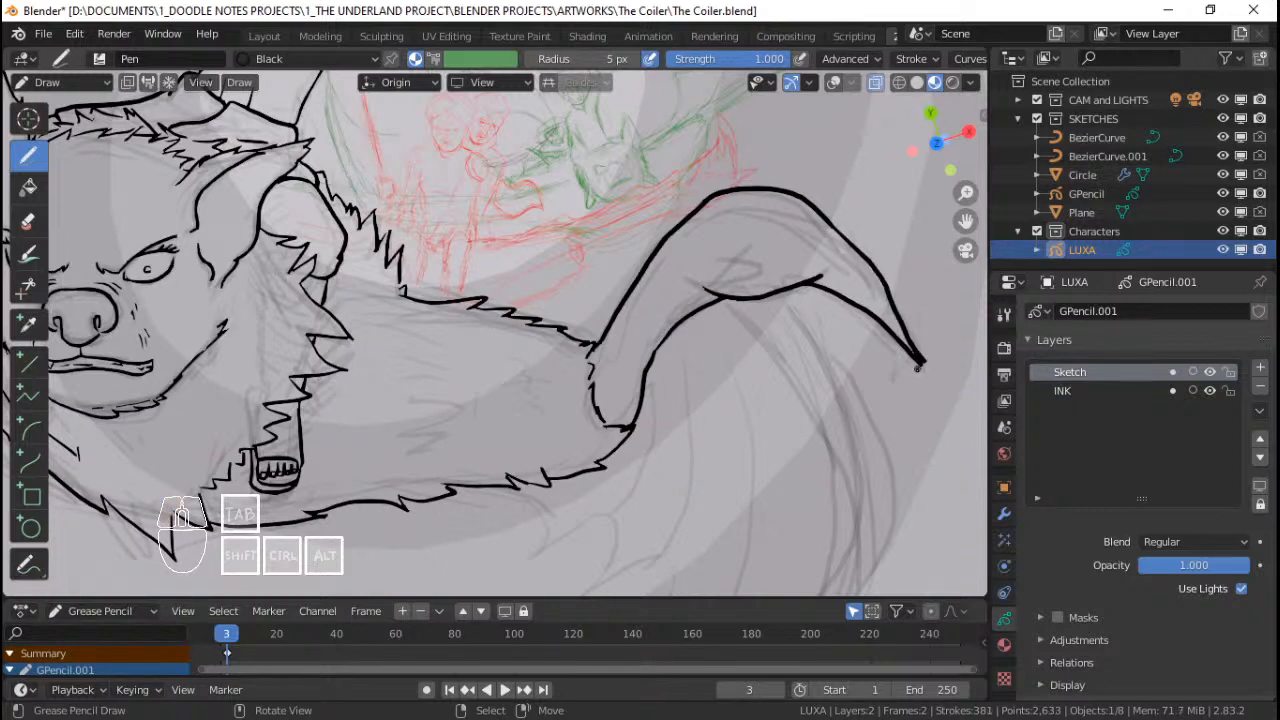
key("ctrl+z")
left_click_drag(835, 226, 908, 344)
key("ctrl+z")
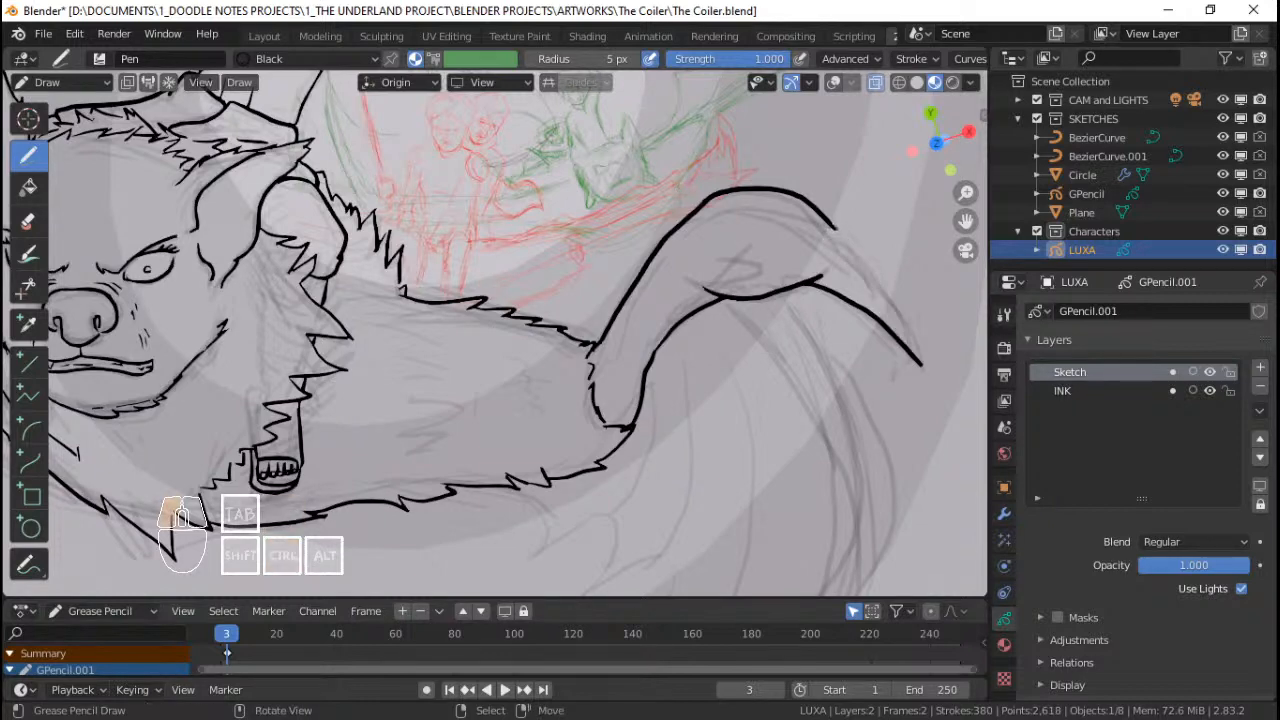
left_click_drag(834, 226, 924, 366)
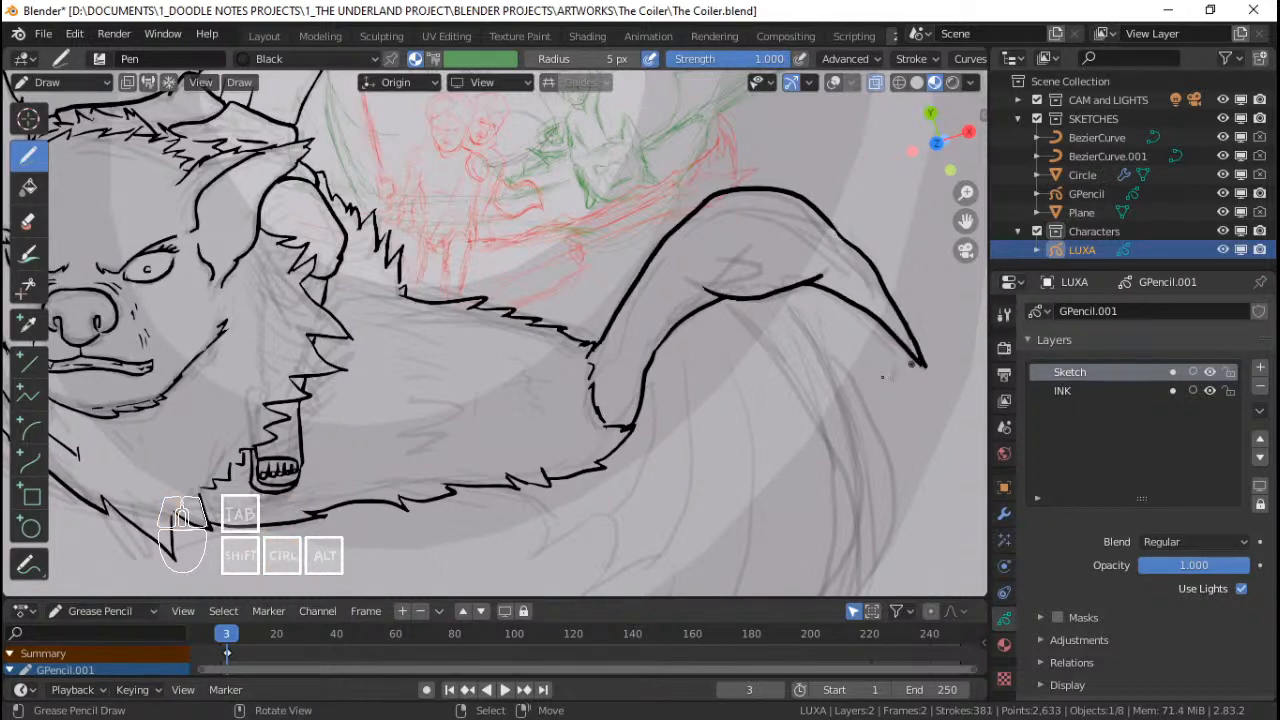
Step: Ink a long curve sweeping downward from the underside of the tail over the rough sketch
mouse_move(886, 374)
middle_mouse_down("ctrl")
mouse_move(800, 360)
mouse_move(758, 300)
mouse_move(726, 295)
mouse_move(704, 254)
middle_mouse_up("ctrl")
mouse_move(665, 233)
left_mouse_down()
mouse_move(728, 318)
mouse_move(750, 390)
mouse_move(733, 515)
left_mouse_up()
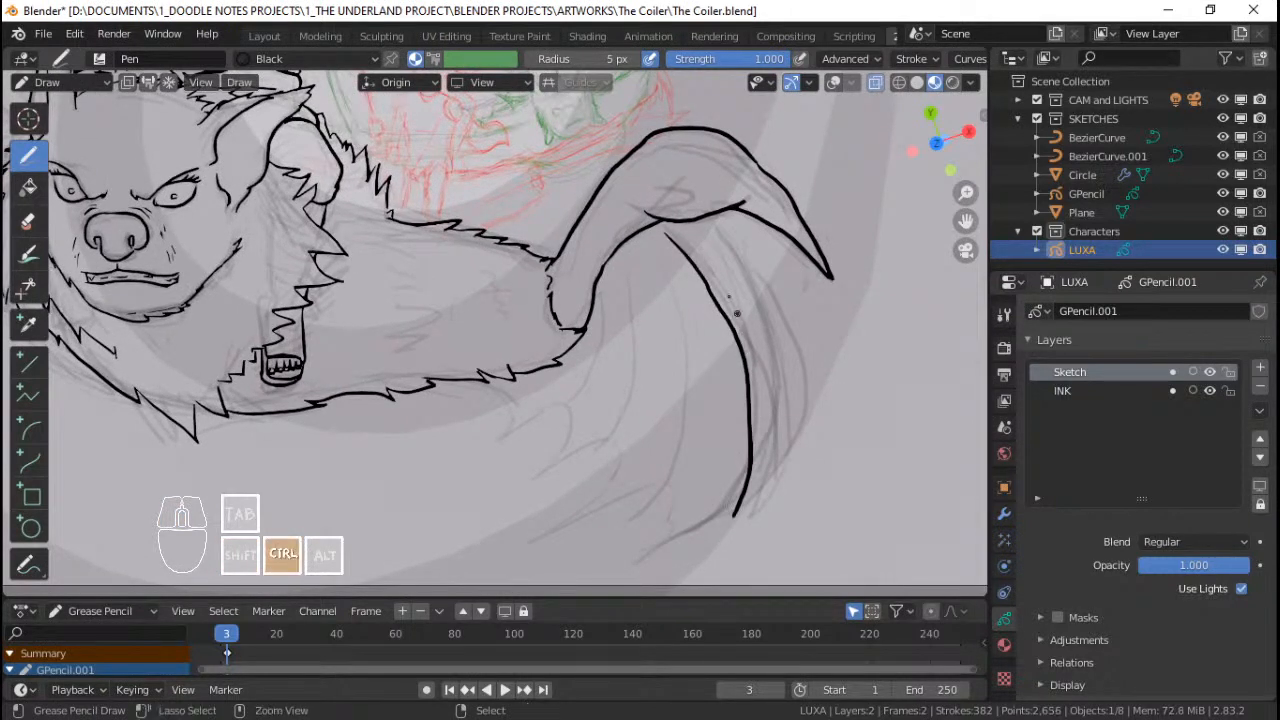
key("ctrl+z")
mouse_move(662, 229)
left_mouse_down()
mouse_move(755, 358)
mouse_move(772, 418)
mouse_move(748, 505)
left_mouse_up()
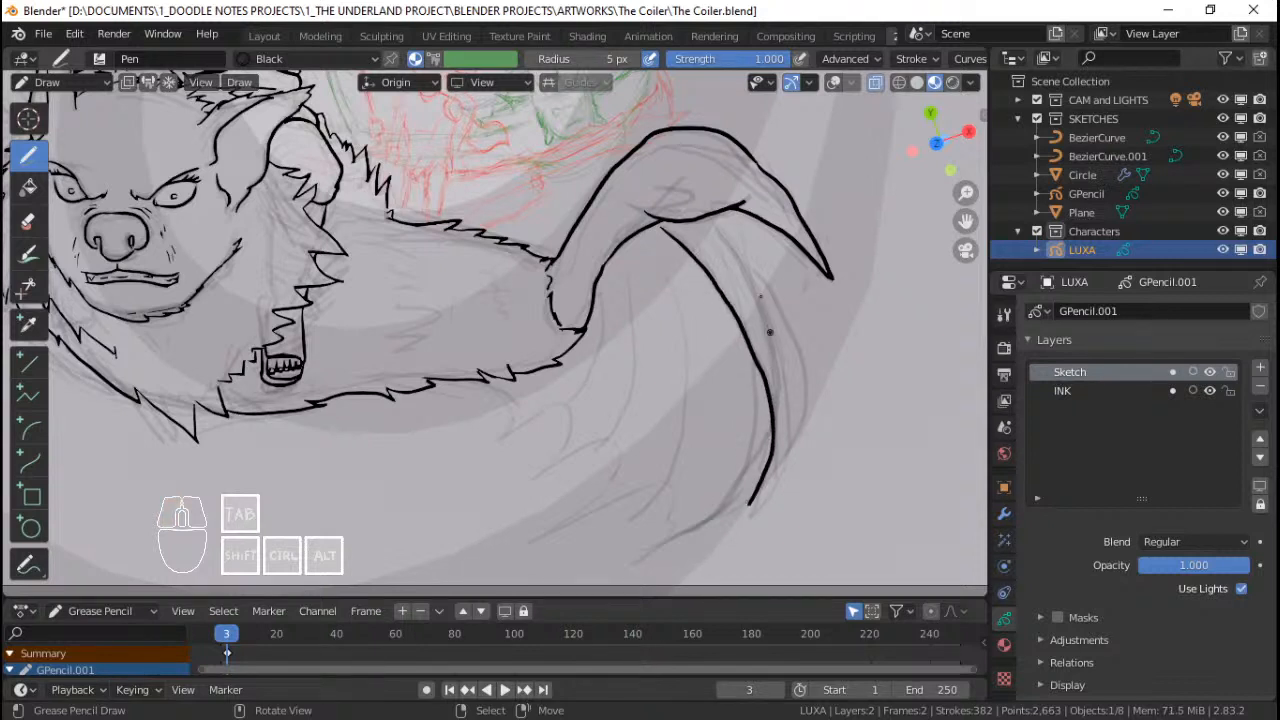
Step: Try to ink a second long curve from the tail's underside beside the first one
left_click(707, 219)
left_click_drag(705, 218, 788, 360)
key("ctrl+z")
key("ctrl+z")
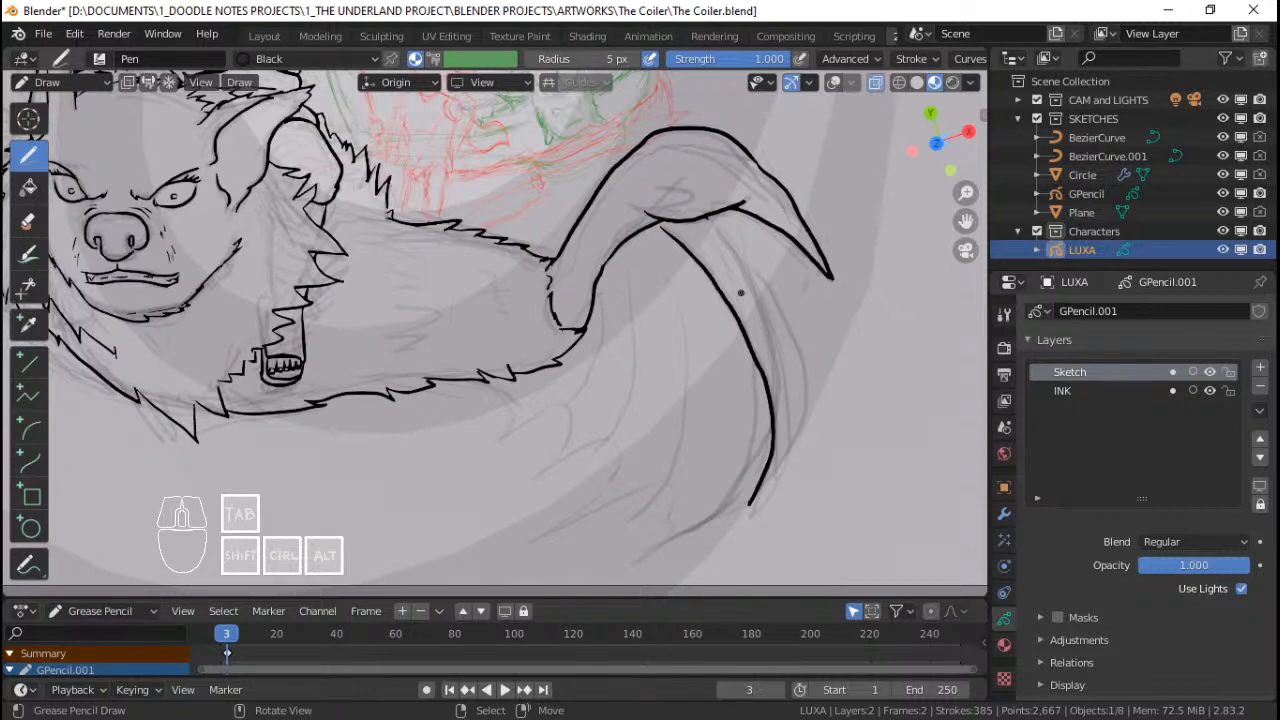
scroll(552, 184, "down", 5)
middle_click_drag(480, 229, 597, 341, "shift")
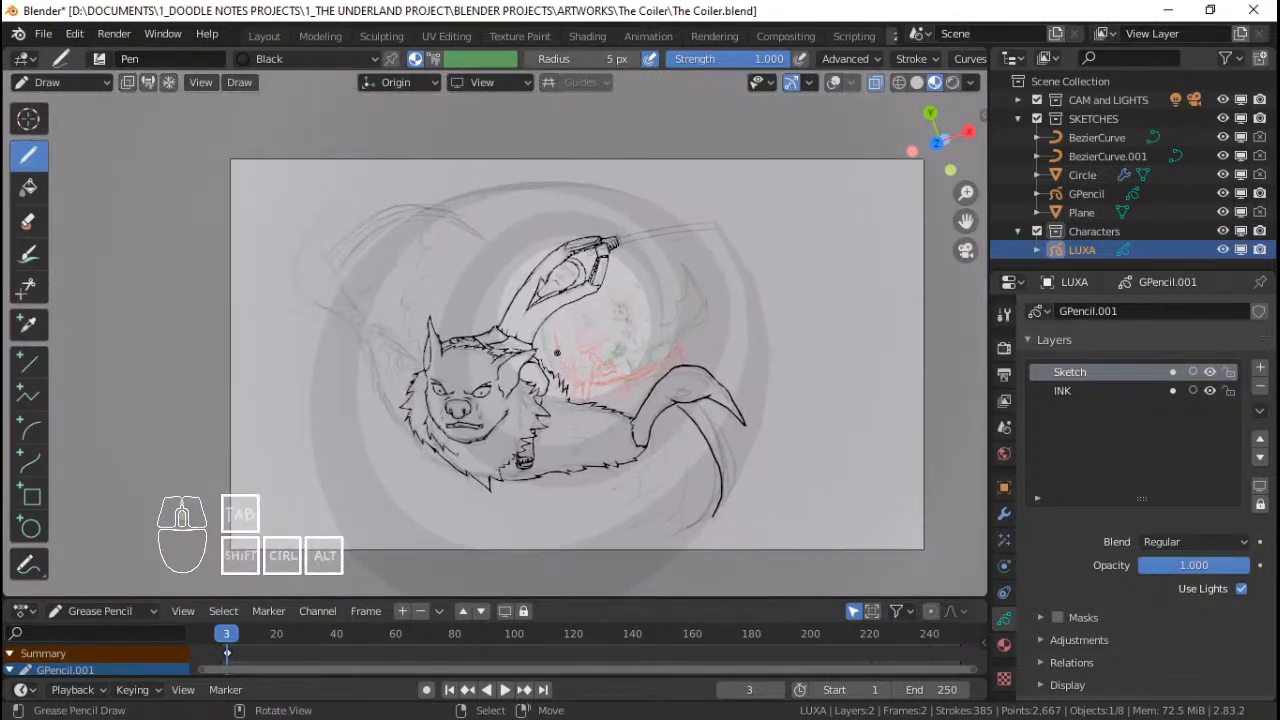
Step: Examine the inked creature and its tail against the rough sketch, in overview and close up
scroll(640, 395, "up", 2)
mouse_move(688, 444)
middle_mouse_down("shift")
mouse_move(566, 353)
mouse_move(597, 371)
middle_mouse_up("shift")
scroll(562, 339, "up", 3)
scroll(597, 371, "down", 4)
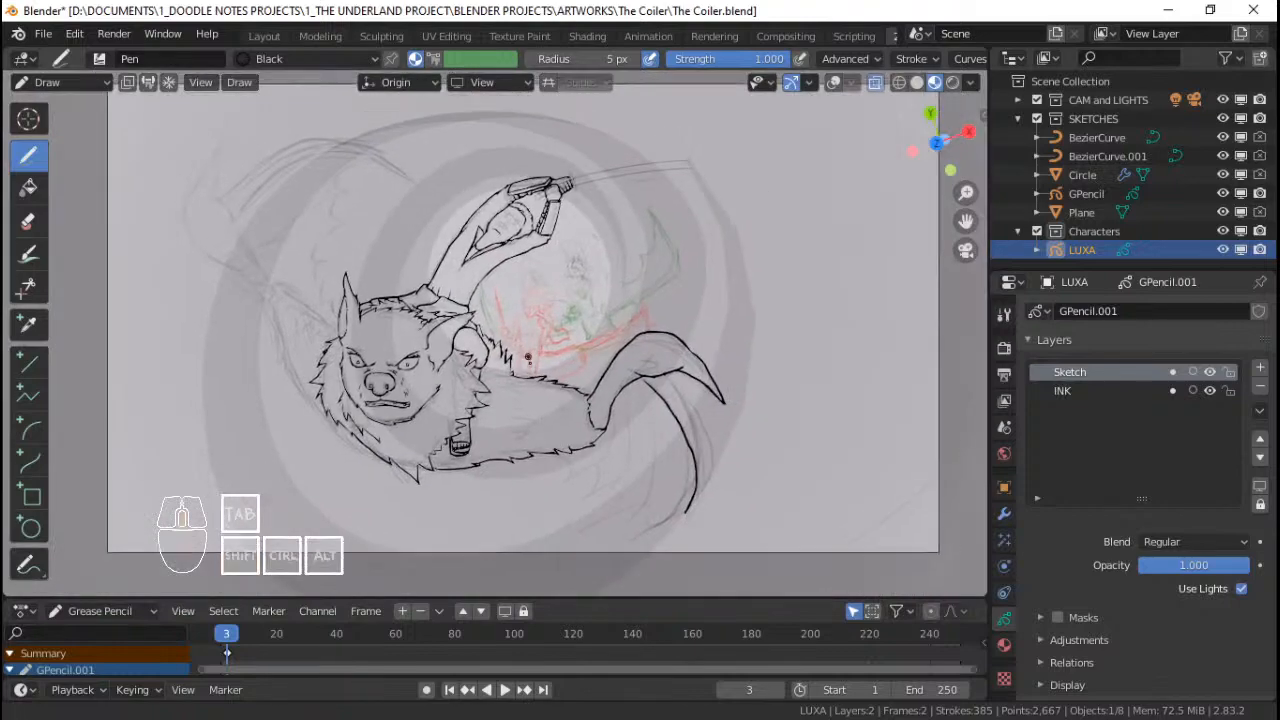
scroll(543, 291, "up", 3)
middle_click_drag(543, 291, 562, 343, "shift")
scroll(562, 343, "down", 3)
middle_click_drag(668, 472, 634, 380, "shift")
scroll(634, 380, "up", 4)
middle_click_drag(766, 455, 652, 387, "shift")
scroll(654, 400, "down", 2)
scroll(652, 387, "up", 2)
scroll(551, 306, "down", 3)
mouse_move(551, 306)
middle_mouse_down("shift")
mouse_move(690, 400)
mouse_move(629, 402)
mouse_move(580, 350)
middle_mouse_up("shift")
scroll(690, 400, "down", 4)
scroll(580, 350, "up", 5)
mouse_move(580, 350)
middle_mouse_down("shift")
mouse_move(565, 300)
mouse_move(448, 315)
middle_mouse_up("shift")
scroll(448, 312, "up", 3)
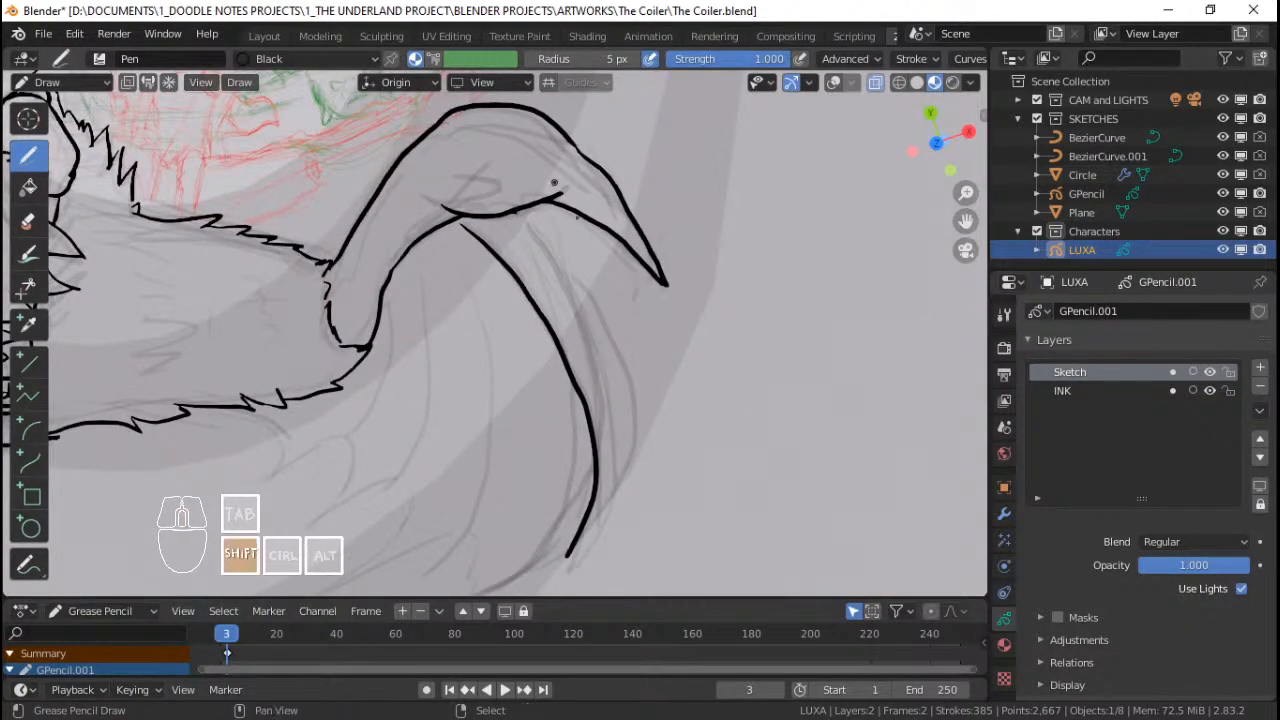
mouse_move(569, 249)
middle_mouse_down("shift")
mouse_move(599, 231)
mouse_move(598, 188)
middle_mouse_up("shift")
middle_click_drag(575, 197, 600, 208, "shift")
mouse_move(590, 214)
middle_mouse_down("ctrl")
mouse_move(622, 192)
mouse_move(675, 219)
middle_mouse_up("ctrl")
scroll(621, 183, "up", 5)
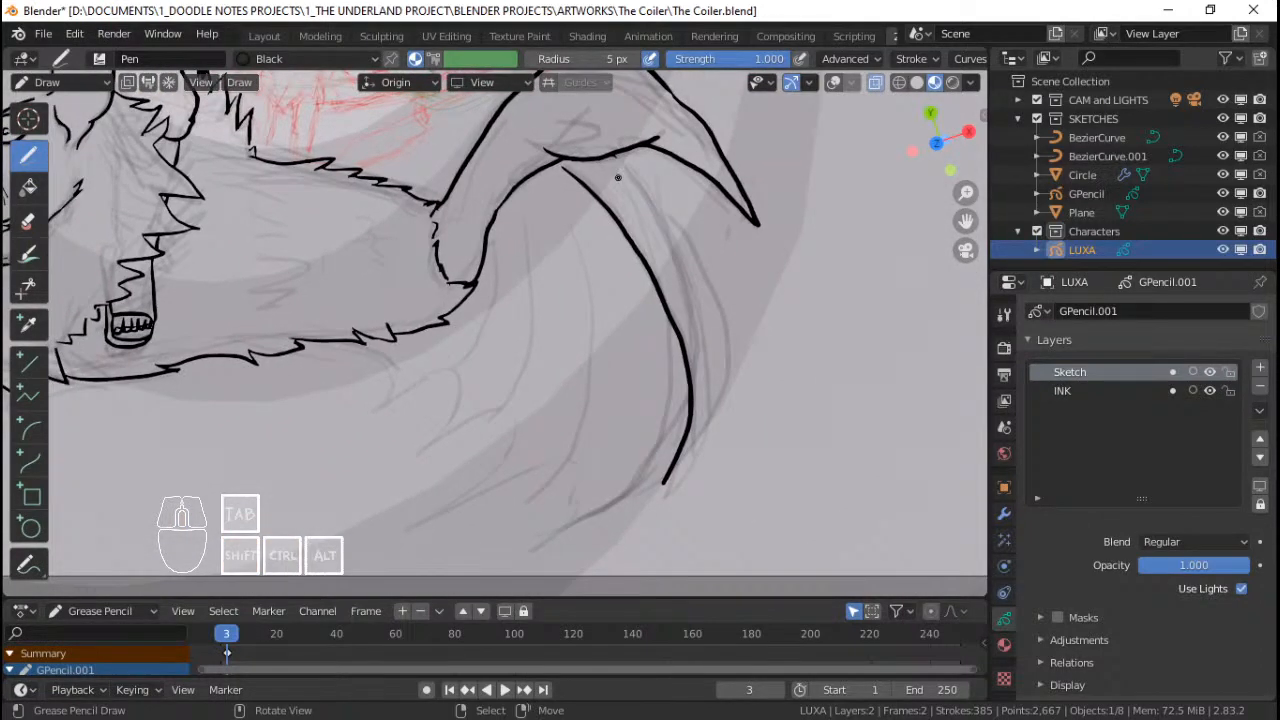
Step: Ink a second long curve from the tail's underside with the Arc tool, bowing outside the first and ending just below it
mouse_move(613, 153)
left_mouse_down()
mouse_move(658, 204)
mouse_move(683, 265)
left_mouse_up()
key("ctrl+z")
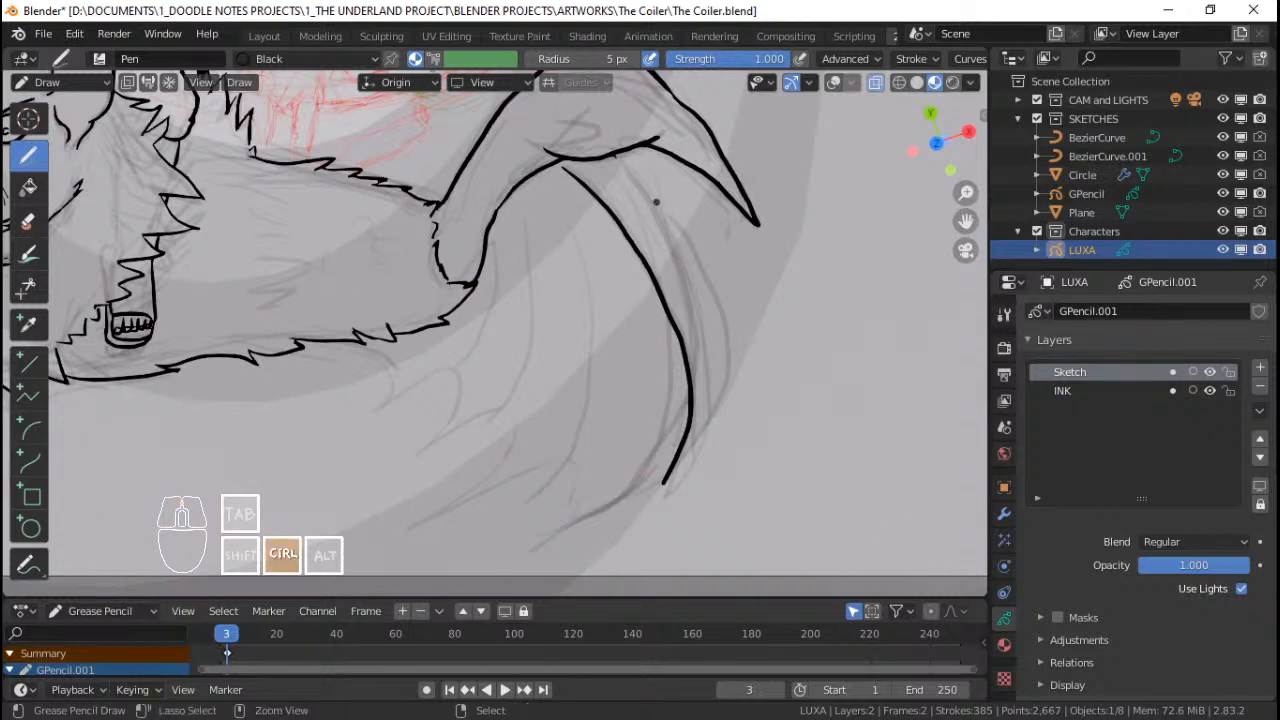
left_click(29, 428)
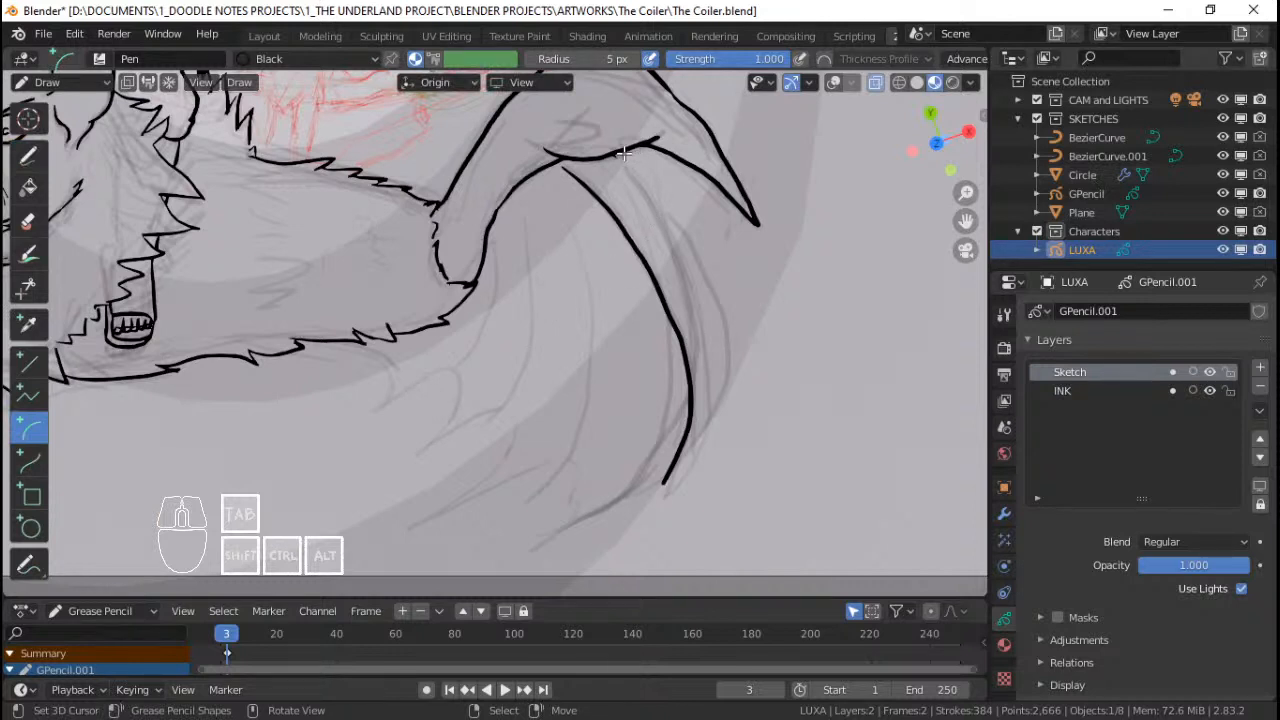
mouse_move(609, 153)
left_mouse_down()
mouse_move(668, 209)
mouse_move(729, 397)
mouse_move(670, 484)
left_mouse_up()
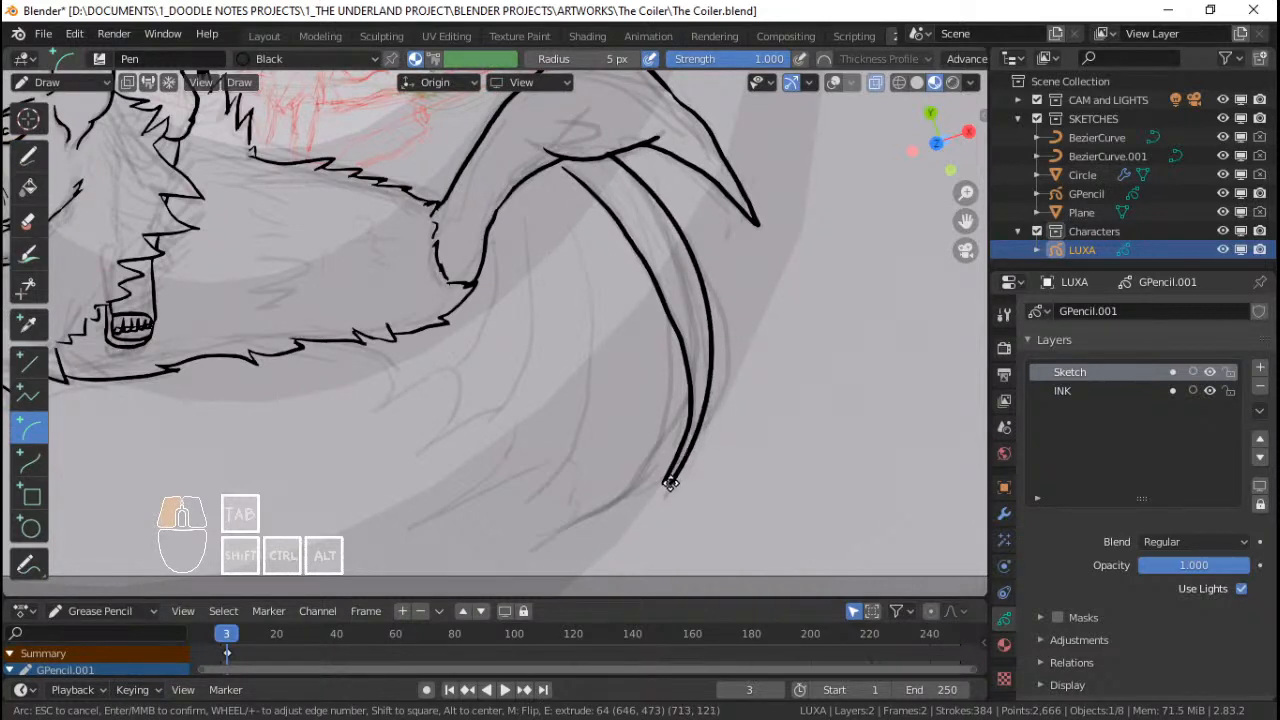
left_click_drag(793, 283, 826, 300)
mouse_move(675, 485)
left_mouse_down()
mouse_move(648, 525)
mouse_move(654, 507)
left_mouse_up()
key("Return")
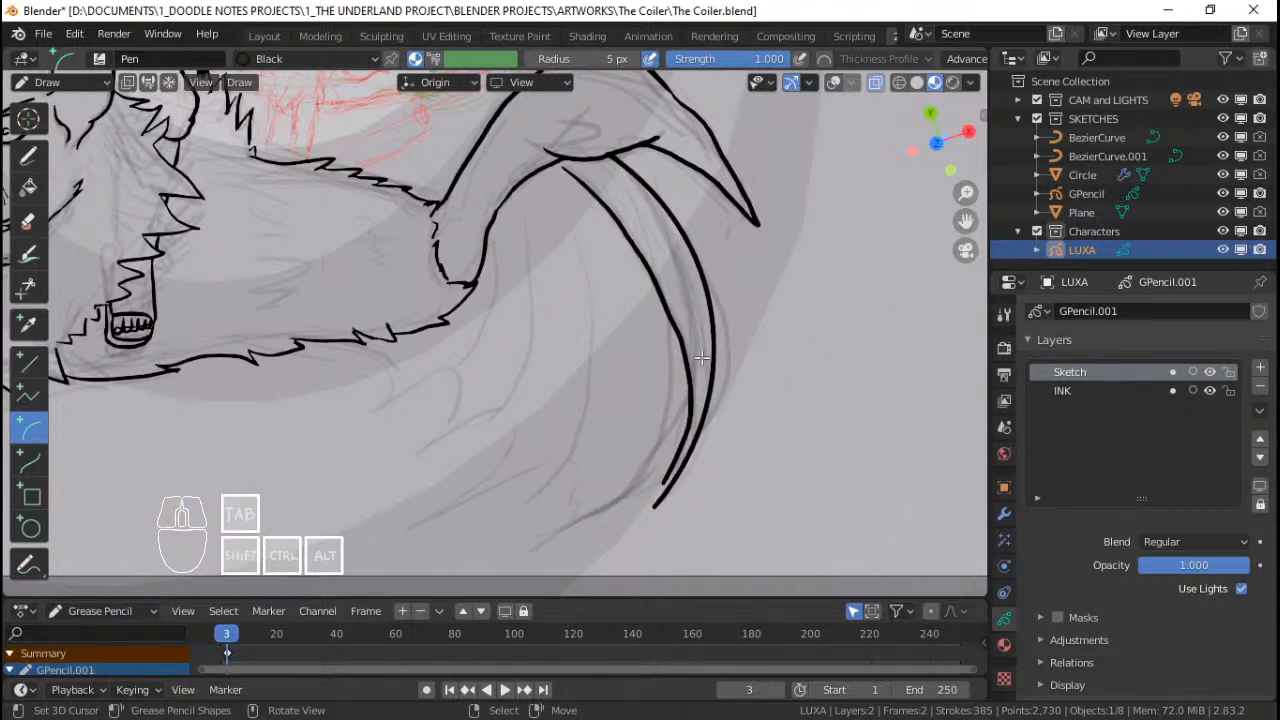
Step: Extend the two long curves freehand so they taper together into the fin's outermost pointed tip
left_click(28, 156)
mouse_move(631, 354)
middle_mouse_down("ctrl")
mouse_move(725, 430)
mouse_move(644, 281)
middle_mouse_up("ctrl")
left_click_drag(662, 349, 571, 434)
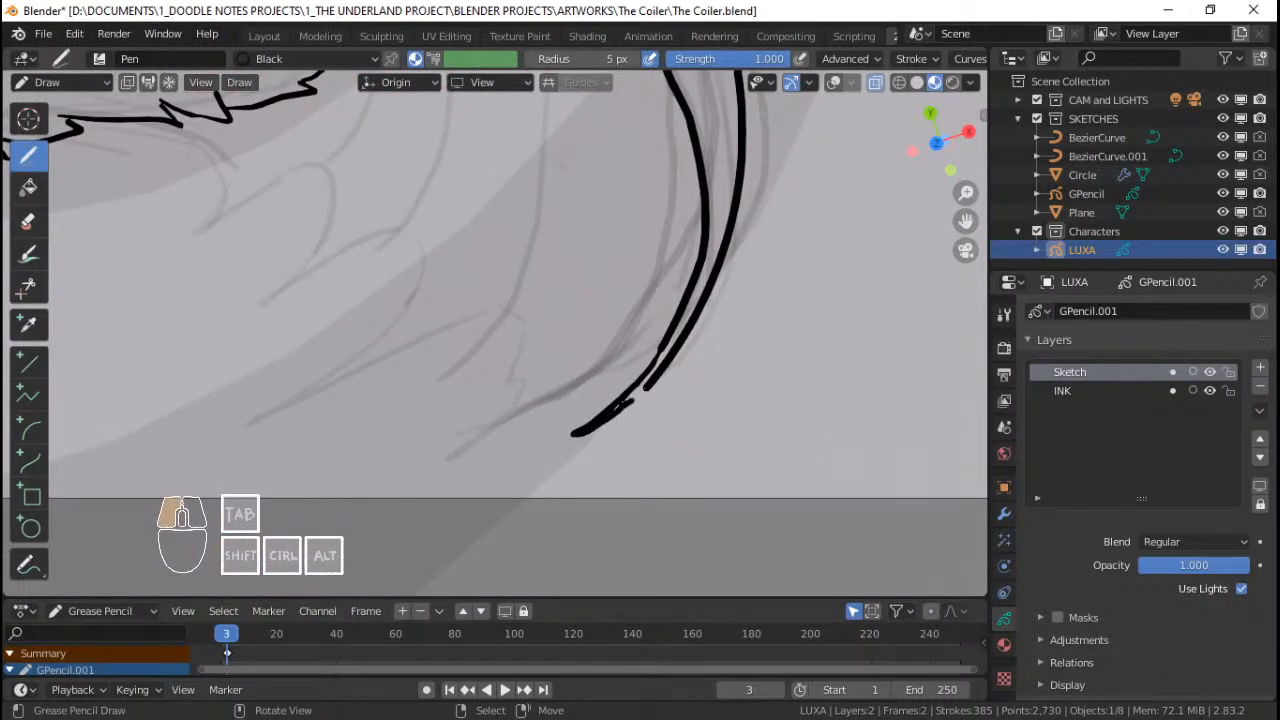
mouse_move(631, 398)
middle_mouse_down("ctrl")
mouse_move(621, 340)
mouse_move(645, 341)
middle_mouse_up("ctrl")
left_click_drag(642, 338, 608, 381)
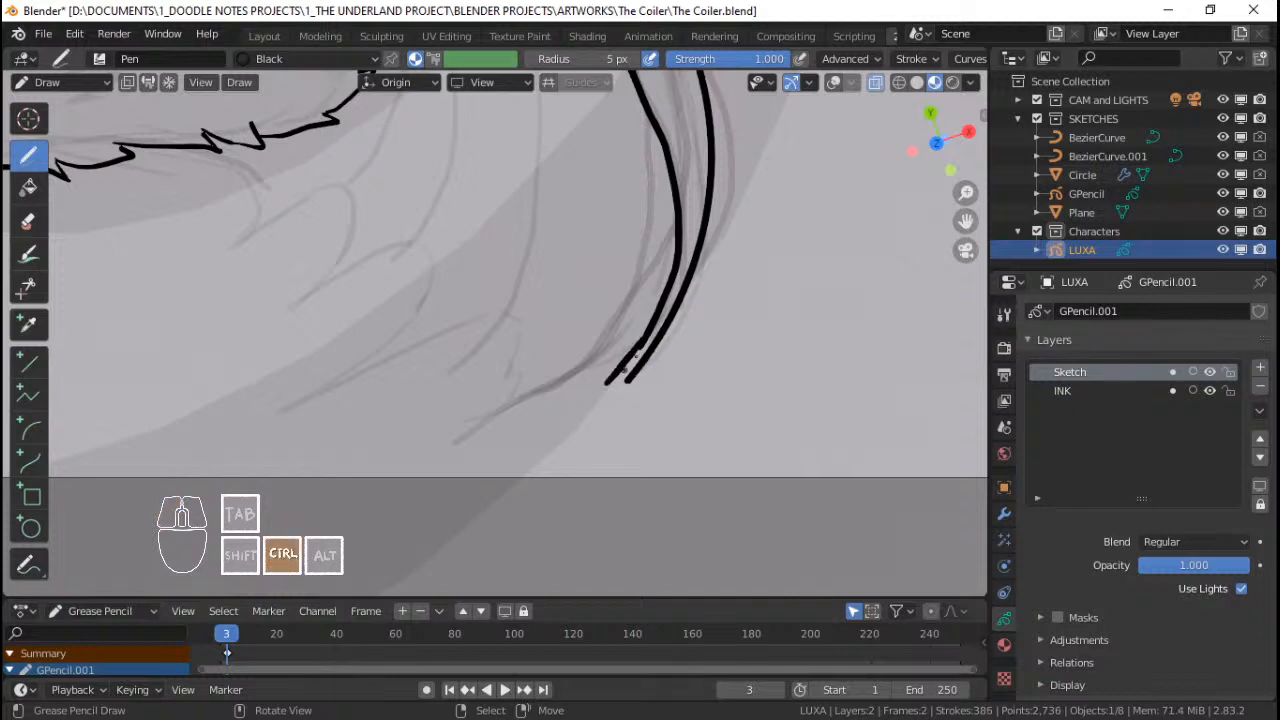
key("ctrl+z")
left_click_drag(643, 338, 600, 390)
key("ctrl+z")
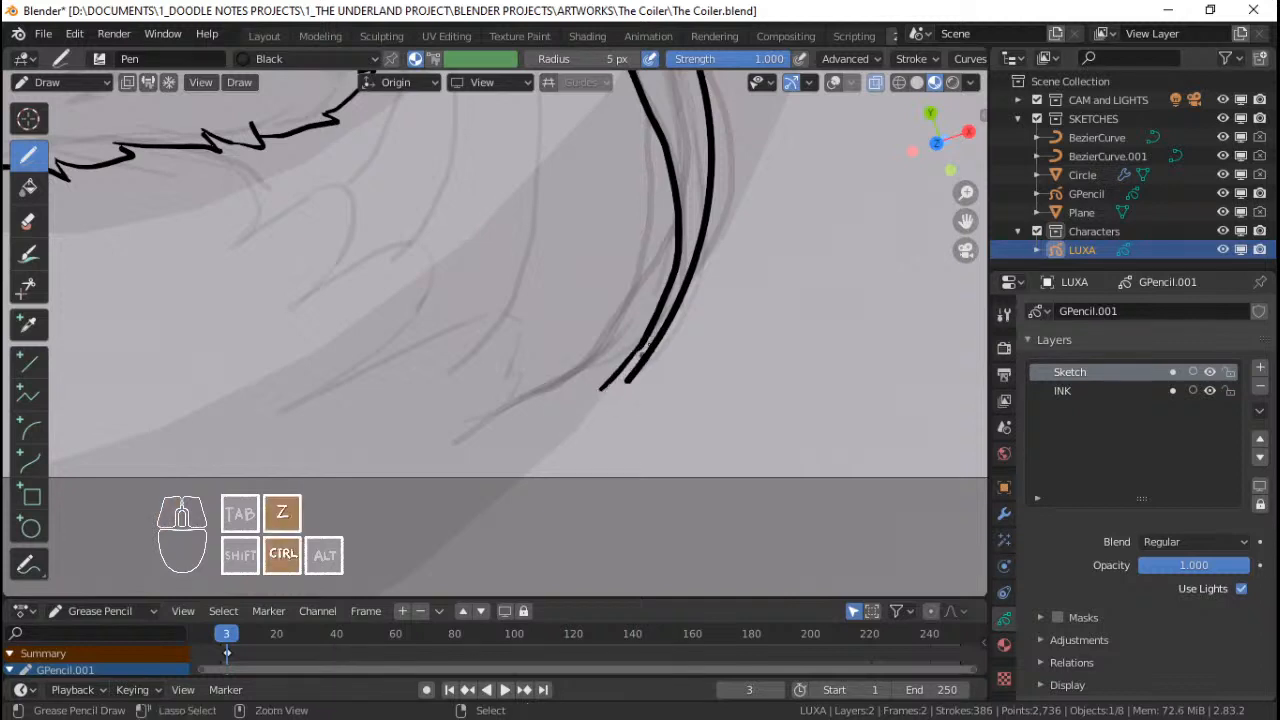
left_click_drag(643, 338, 551, 424)
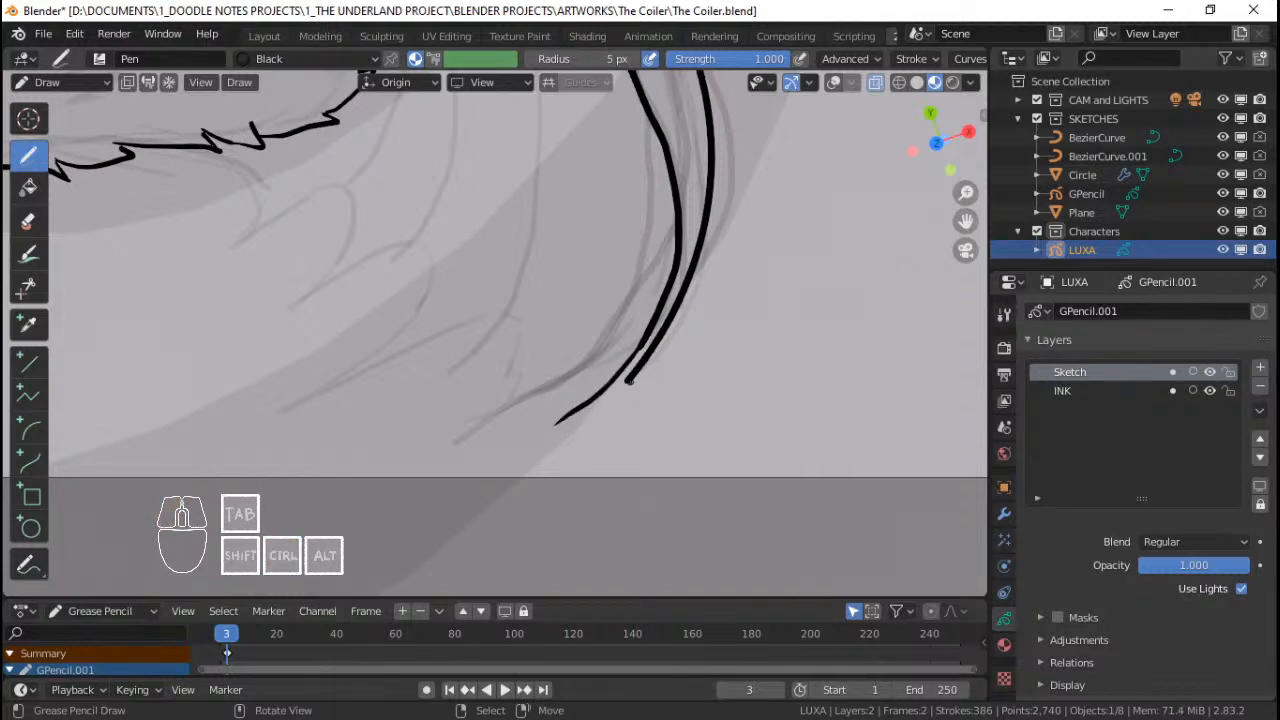
left_click_drag(629, 380, 562, 426)
Step: Ink the fin's second rib with a hooked tip and a scalloped membrane edge joining it to the outermost rib
mouse_move(627, 322)
middle_mouse_down("ctrl")
mouse_move(585, 368)
mouse_move(581, 303)
middle_mouse_up("ctrl")
middle_click_drag(581, 303, 604, 312, "shift")
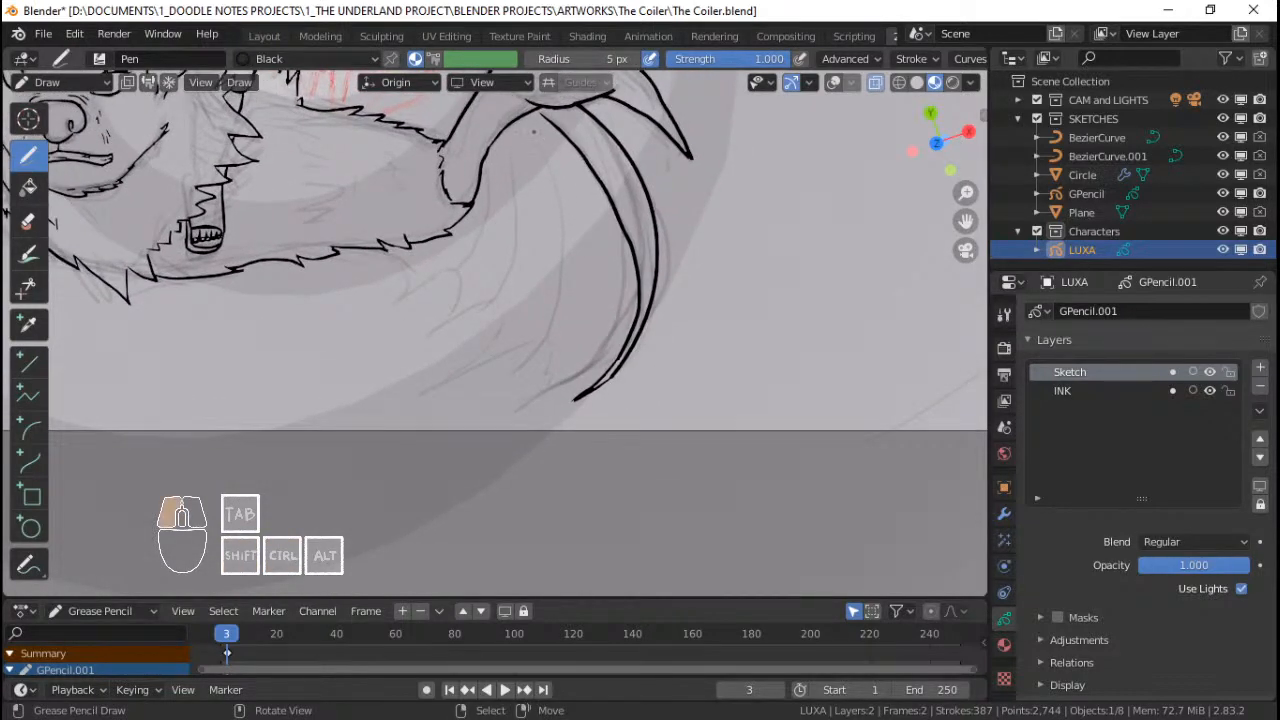
mouse_move(538, 138)
left_mouse_down()
mouse_move(565, 196)
mouse_move(561, 294)
mouse_move(518, 374)
mouse_move(545, 372)
mouse_move(505, 386)
mouse_move(523, 355)
mouse_move(540, 361)
left_mouse_up()
key("ctrl+z")
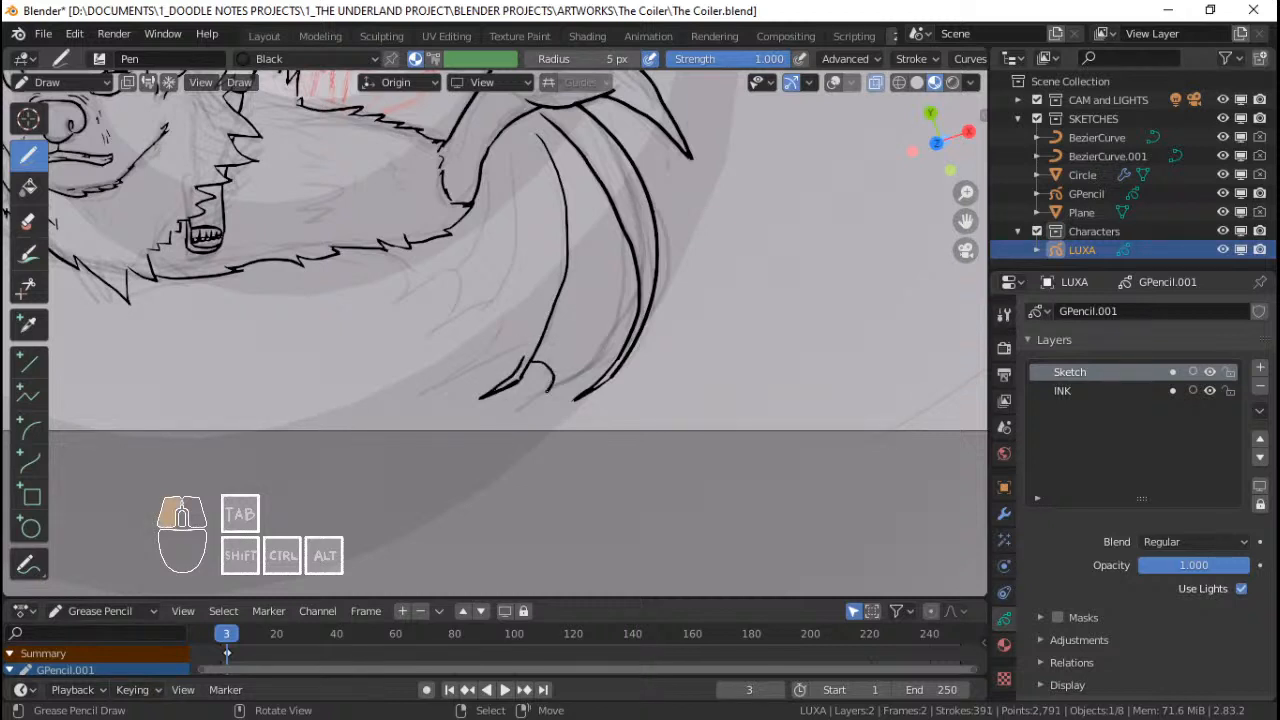
key("ctrl+z")
mouse_move(578, 380)
left_mouse_down()
mouse_move(576, 397)
mouse_move(524, 374)
mouse_move(577, 396)
left_mouse_up()
key("ctrl+z")
middle_click_drag(513, 308, 545, 311, "shift")
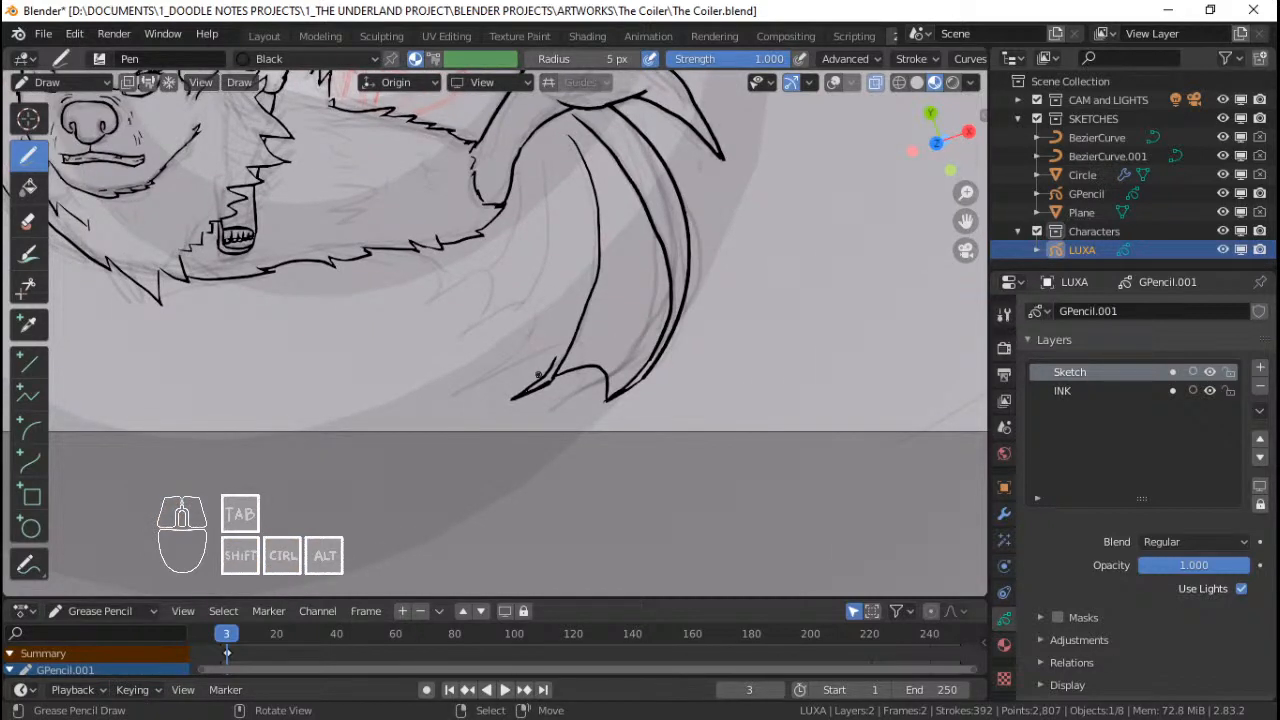
Step: Ink a scalloped membrane edge from the second rib's tip and a third rib sweeping down past its end
left_click_drag(538, 376, 540, 364)
left_click_drag(528, 320, 512, 321)
middle_click_drag(557, 223, 582, 229, "shift")
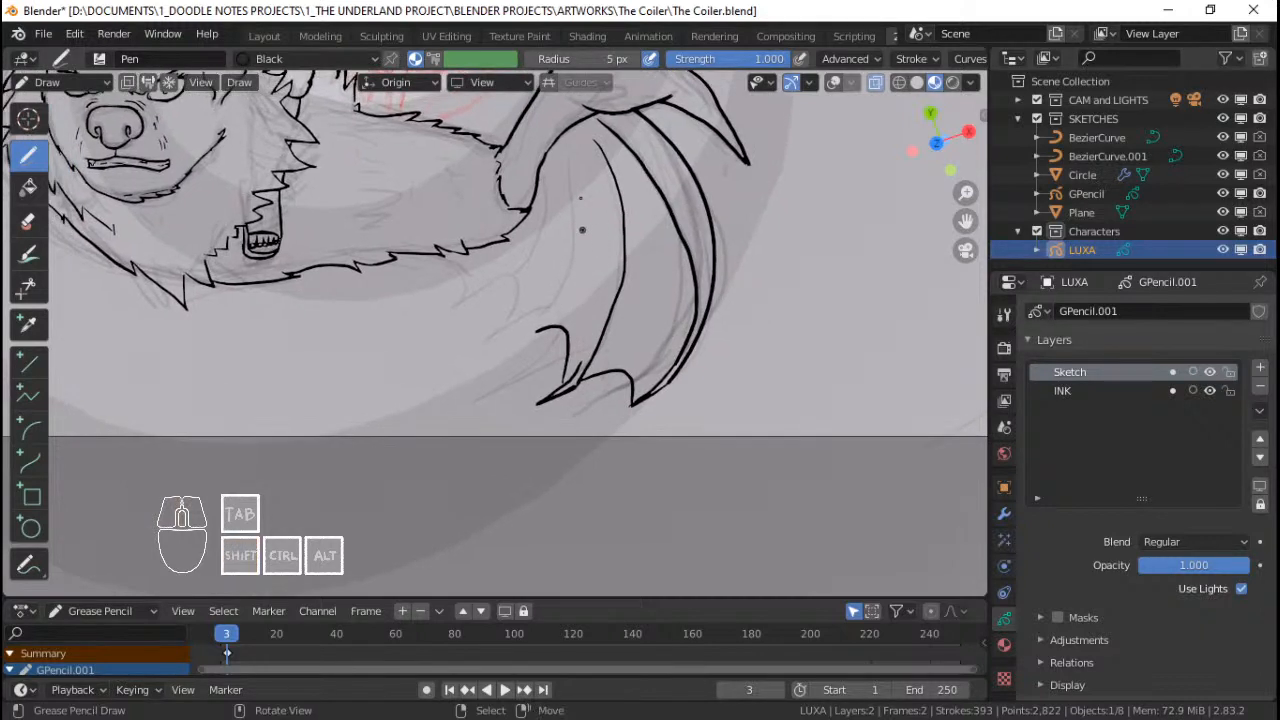
mouse_move(561, 163)
left_mouse_down()
mouse_move(573, 205)
mouse_move(546, 295)
left_mouse_up()
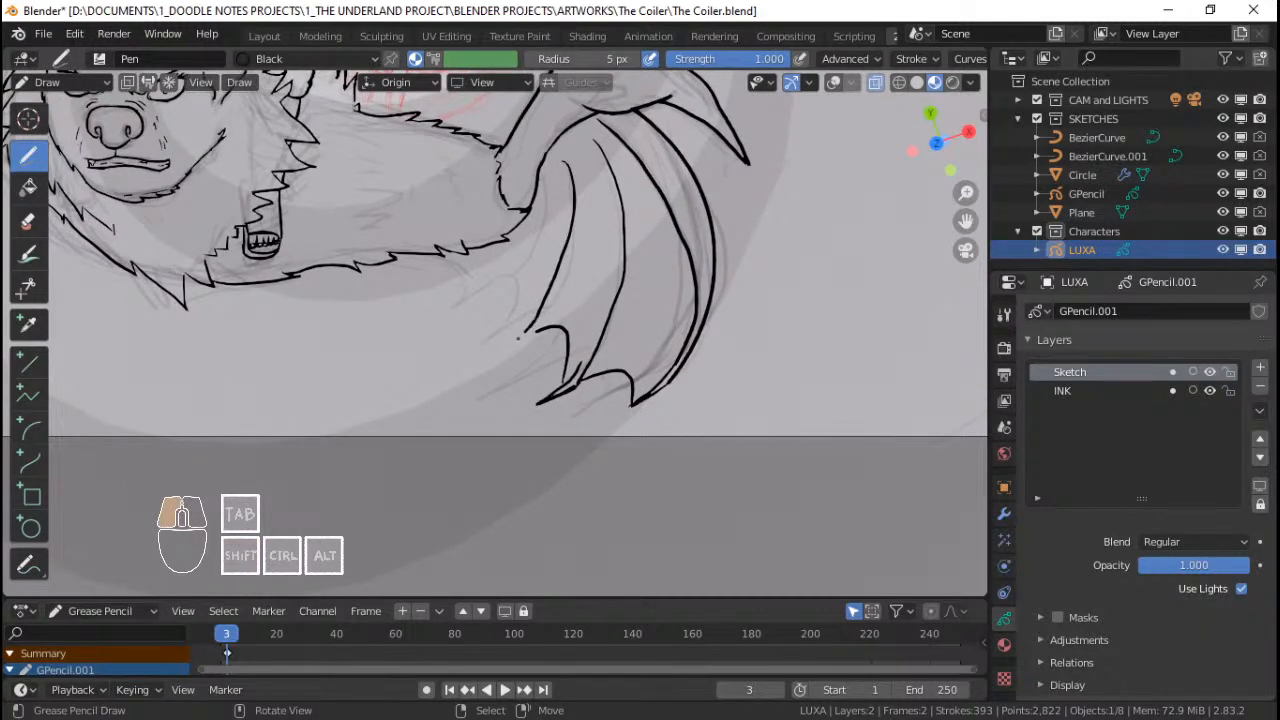
left_click_drag(511, 354, 511, 354)
key("ctrl+z")
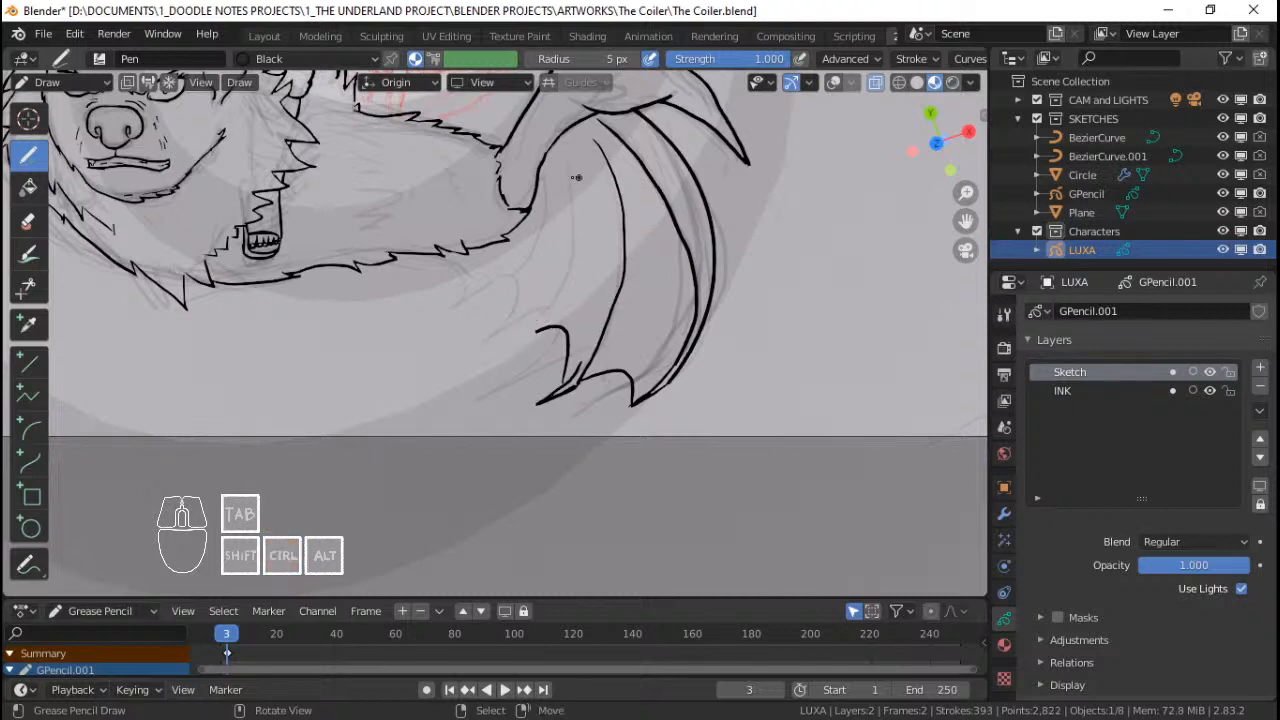
left_click_drag(561, 160, 562, 160)
left_click_drag(572, 210, 553, 292)
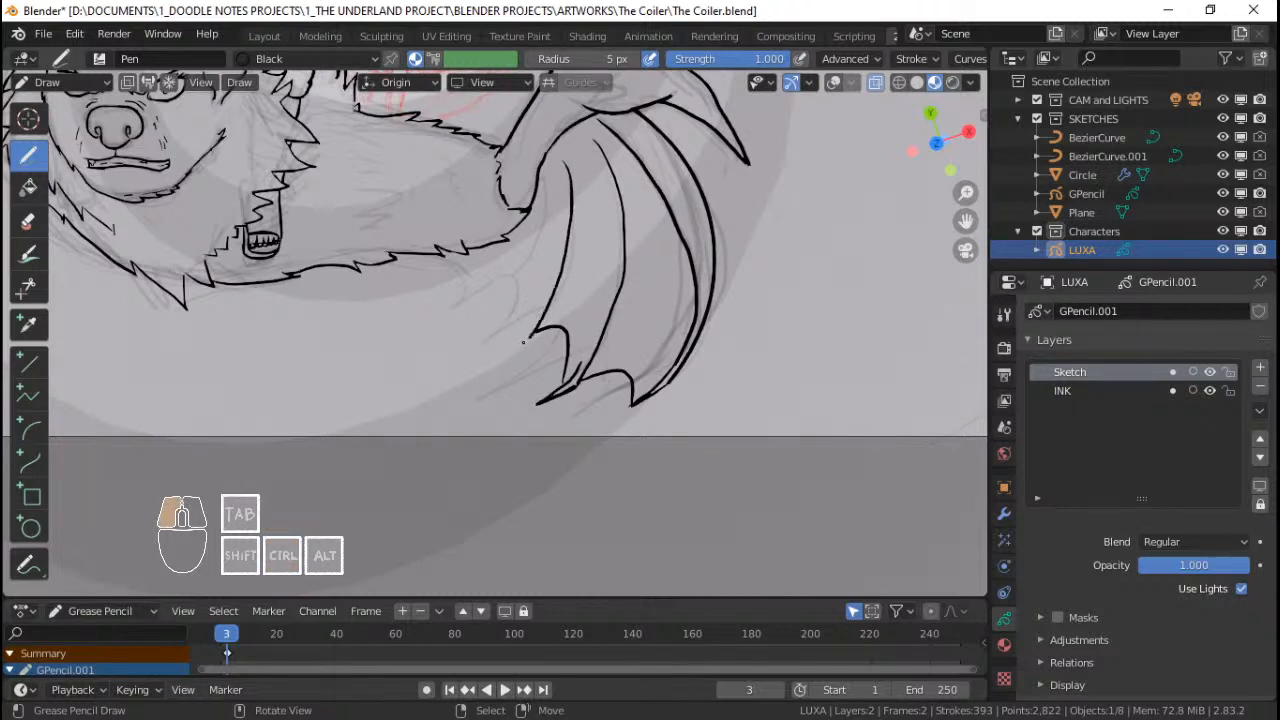
left_click_drag(522, 342, 511, 352)
key("ctrl+z")
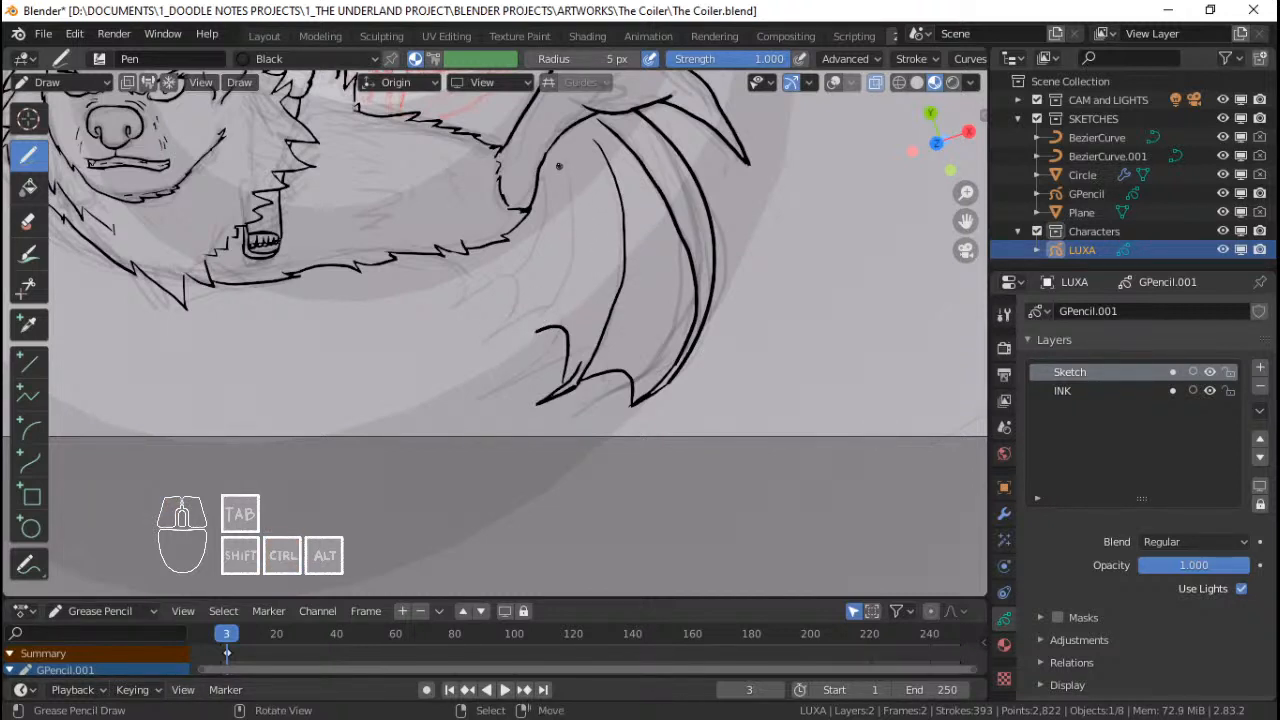
mouse_move(561, 158)
left_mouse_down()
mouse_move(563, 262)
mouse_move(498, 368)
left_mouse_up()
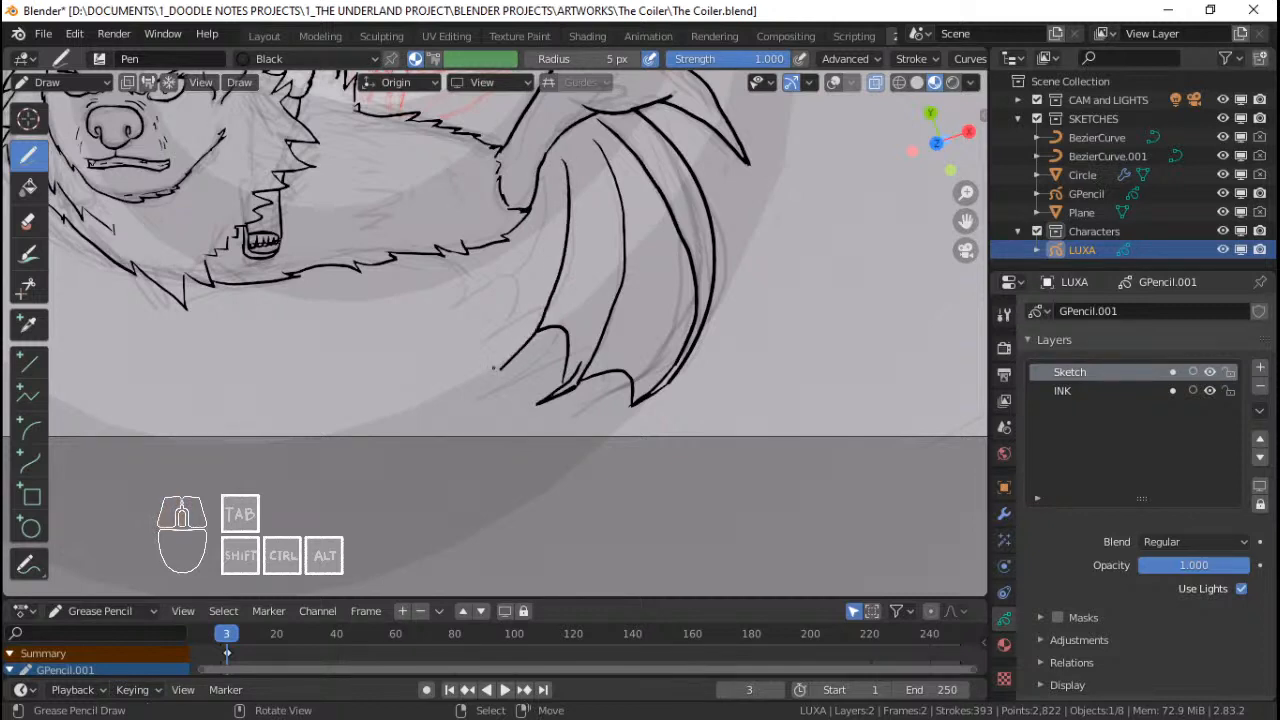
Step: Ink a parallel line along the body side of the third rib, meeting it at the tip
left_click_drag(557, 180, 555, 228)
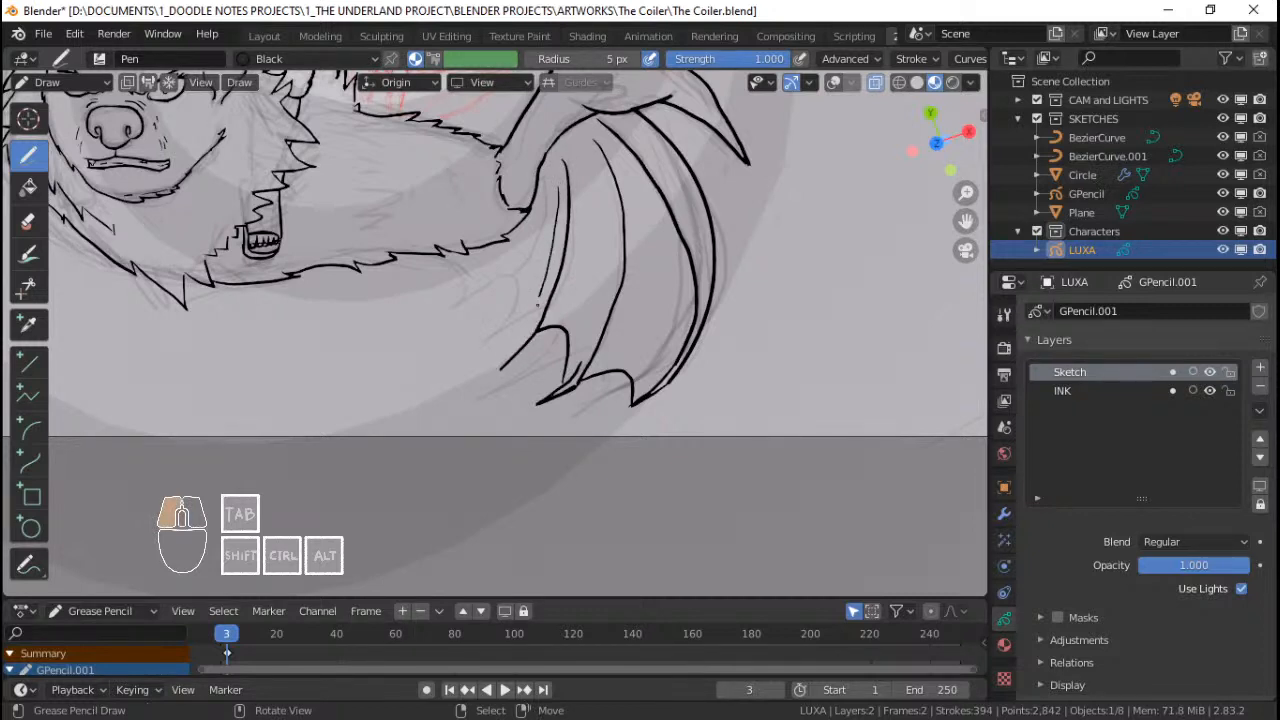
left_click_drag(512, 350, 502, 362)
middle_click_drag(488, 377, 492, 395, "shift")
key("ctrl+z")
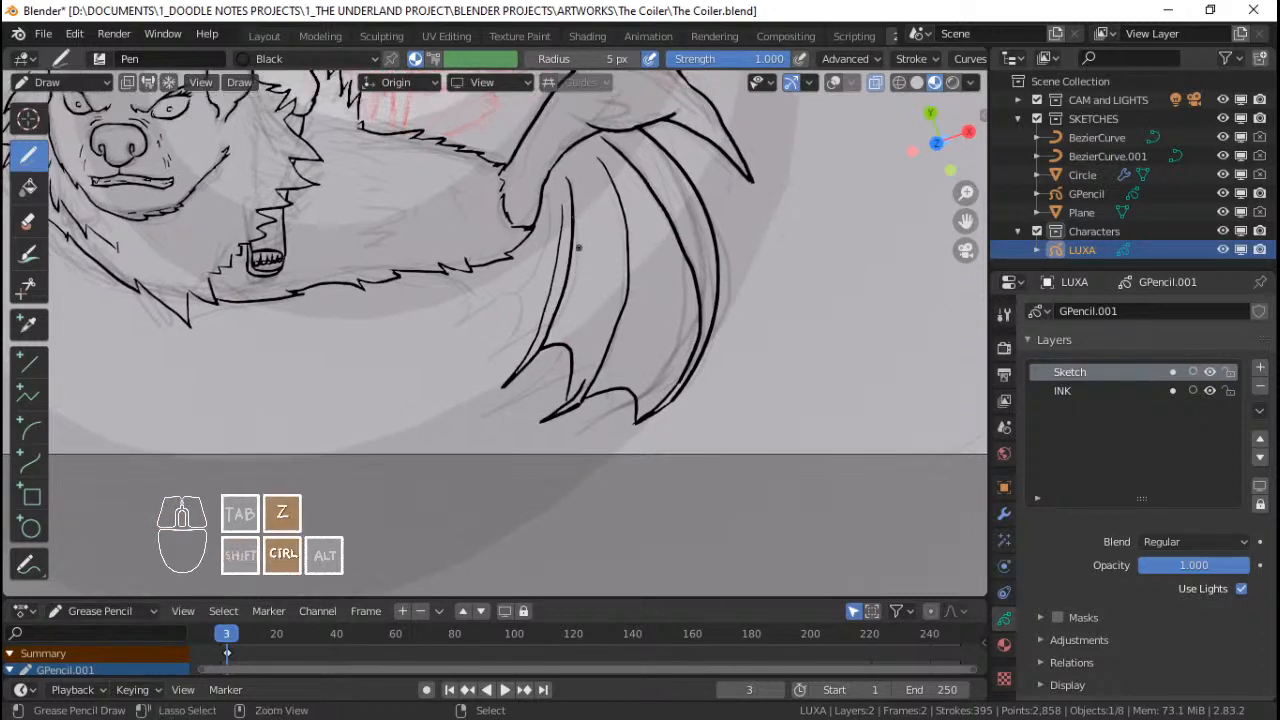
left_click_drag(557, 182, 563, 210)
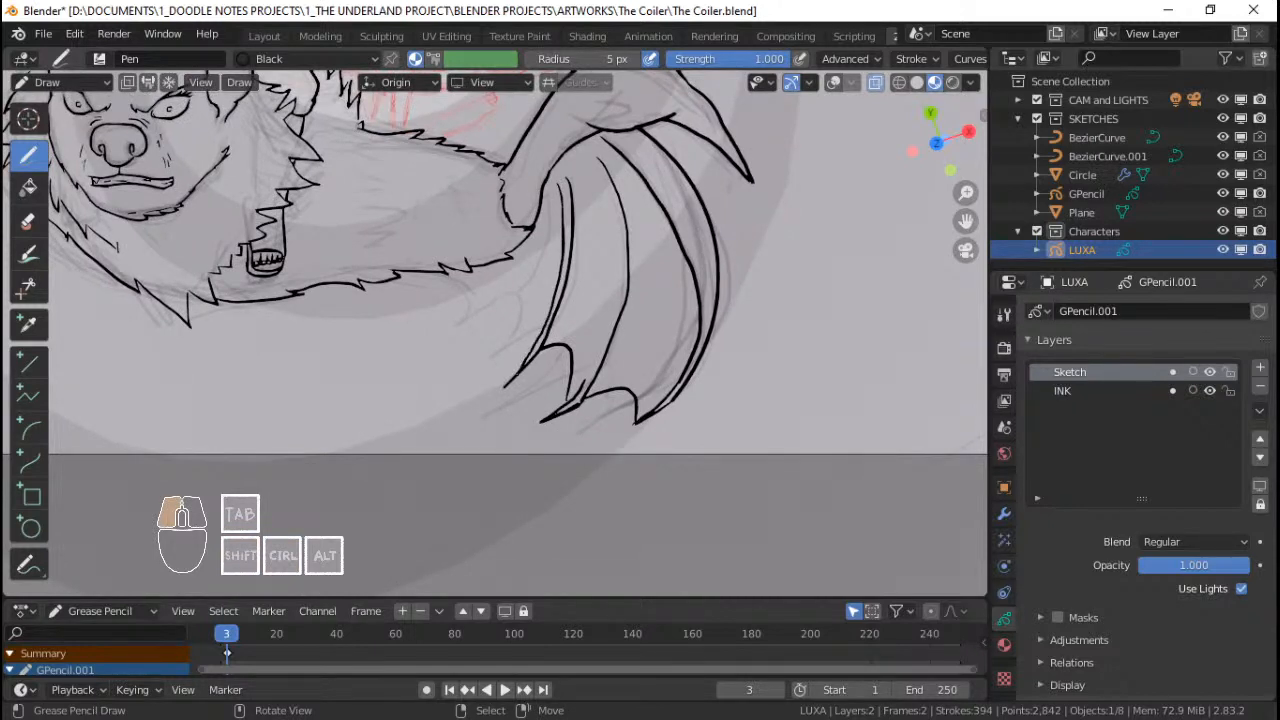
left_click_drag(566, 228, 562, 256)
middle_click_drag(572, 260, 535, 297, "ctrl")
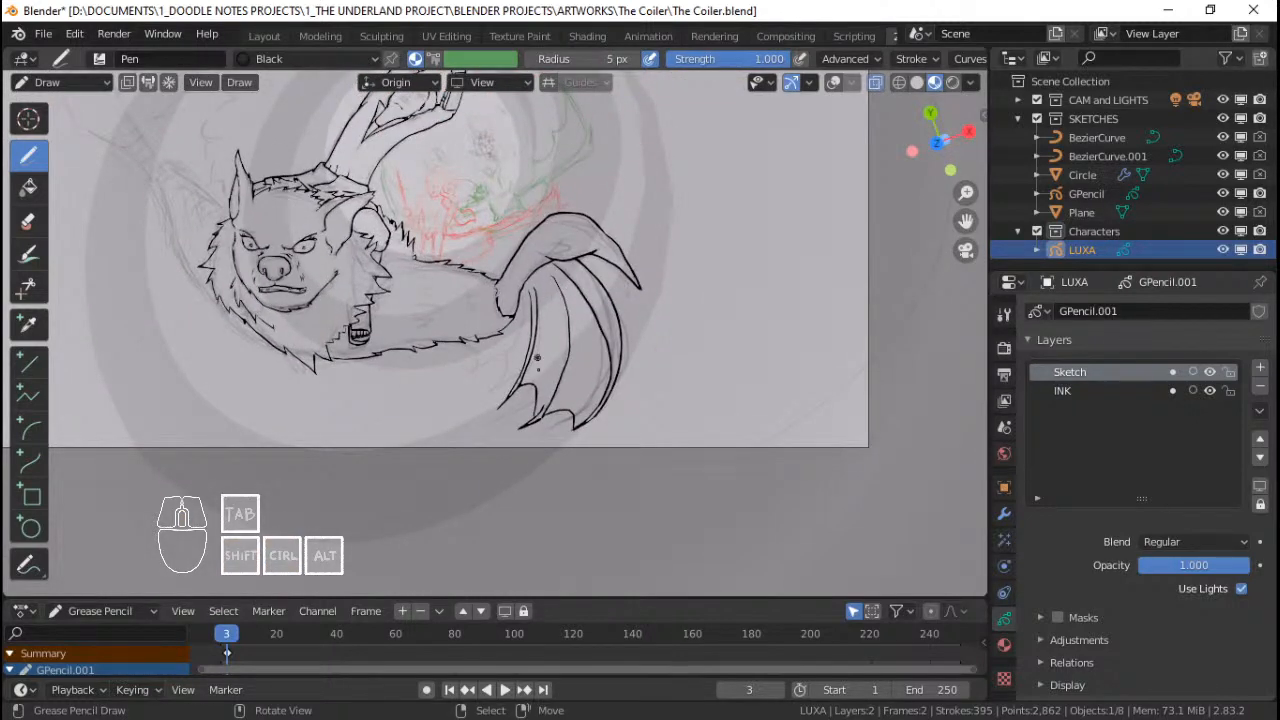
Step: Double the fin's second rib with a thin parallel line along its body side
middle_click_drag(542, 370, 601, 305, "ctrl")
middle_click_drag(574, 245, 591, 235, "shift")
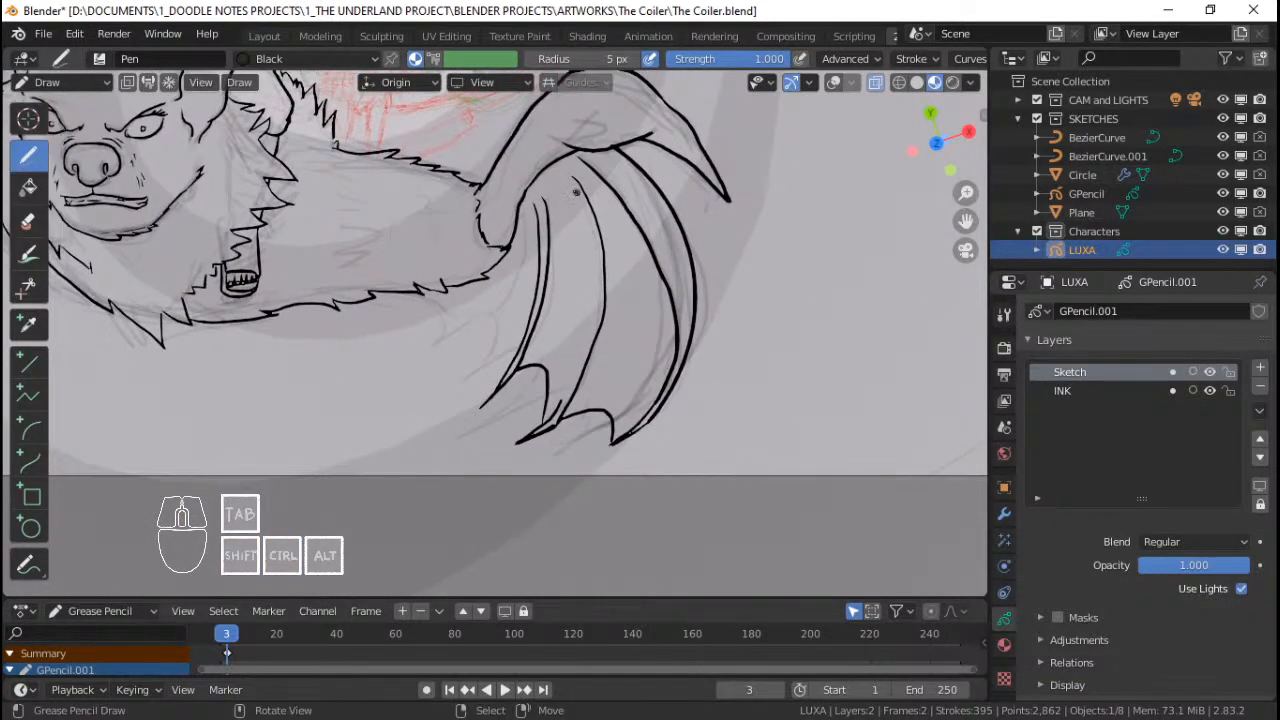
left_click_drag(575, 191, 566, 181)
left_click_drag(591, 290, 568, 384)
middle_click_drag(563, 283, 613, 256, "shift")
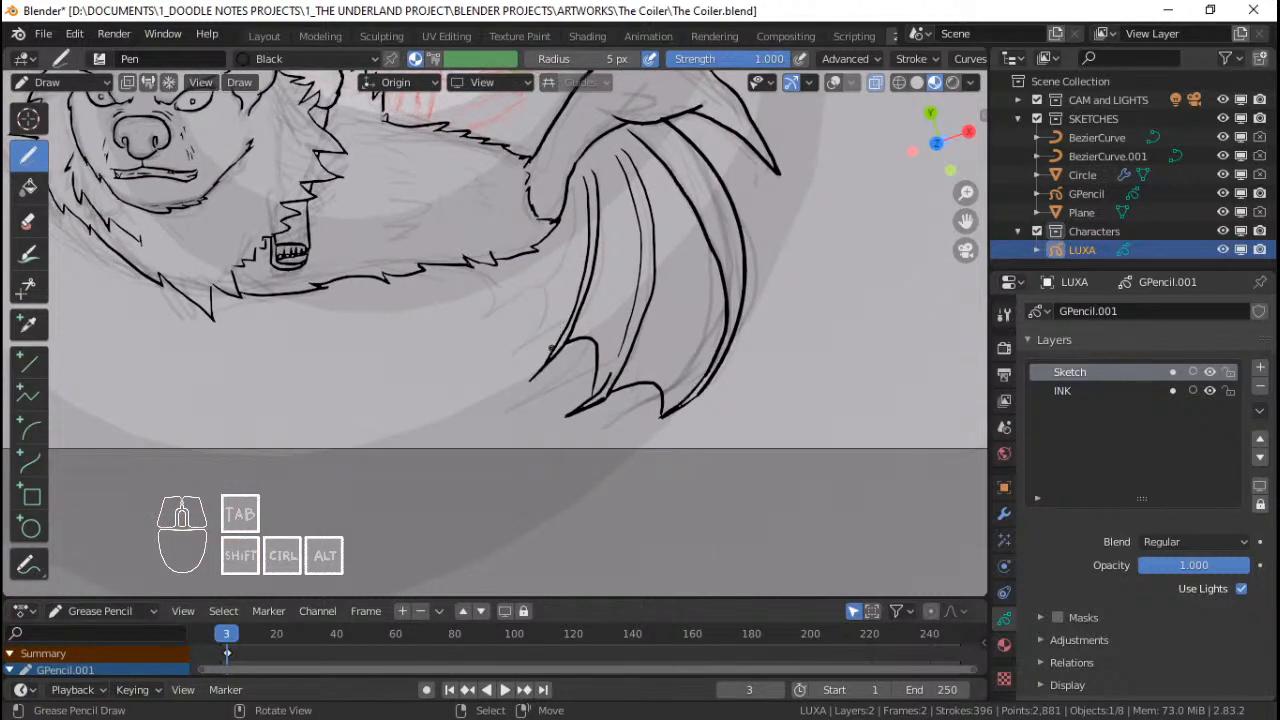
Step: Try to ink a steep fourth rib close beside the third, with membrane edges on both sides
mouse_move(550, 354)
left_mouse_down()
mouse_move(556, 340)
mouse_move(518, 342)
left_mouse_up()
left_click_drag(572, 200, 559, 272)
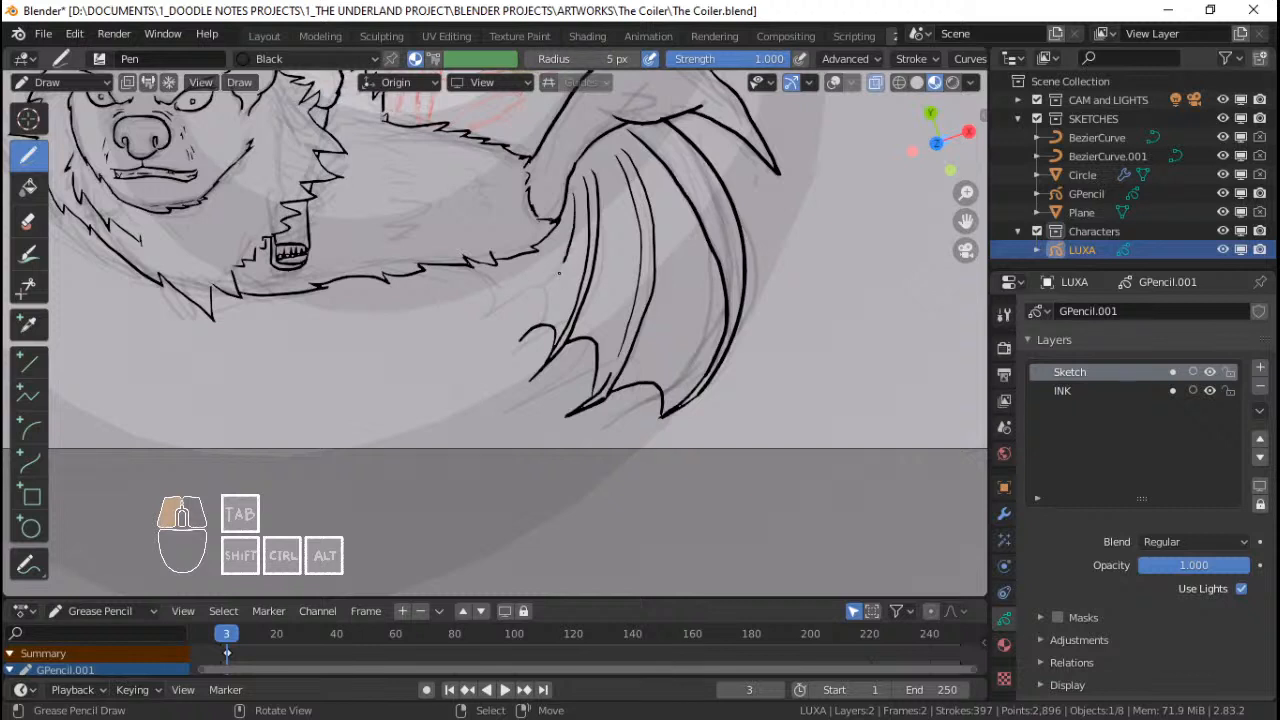
left_click_drag(523, 343, 523, 343)
key("ctrl+z")
left_click_drag(574, 195, 556, 270)
left_click_drag(525, 330, 515, 348)
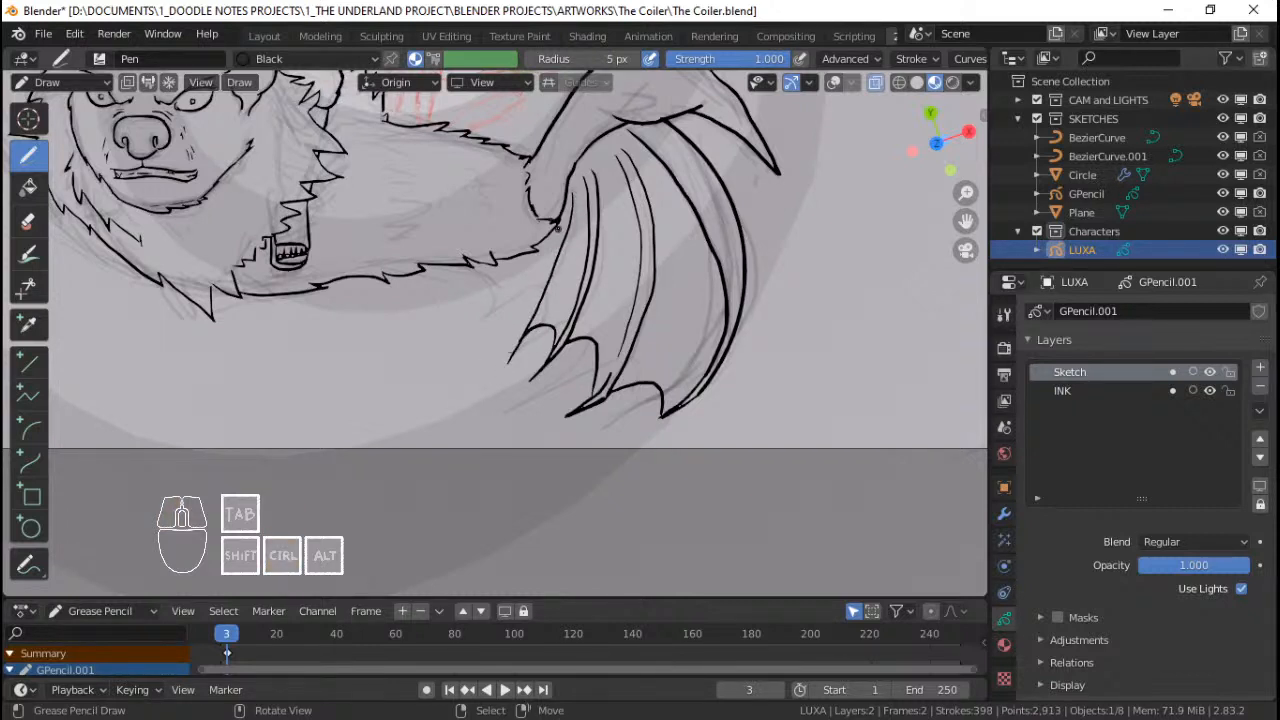
left_click_drag(558, 229, 548, 256)
left_click_drag(508, 357, 521, 323)
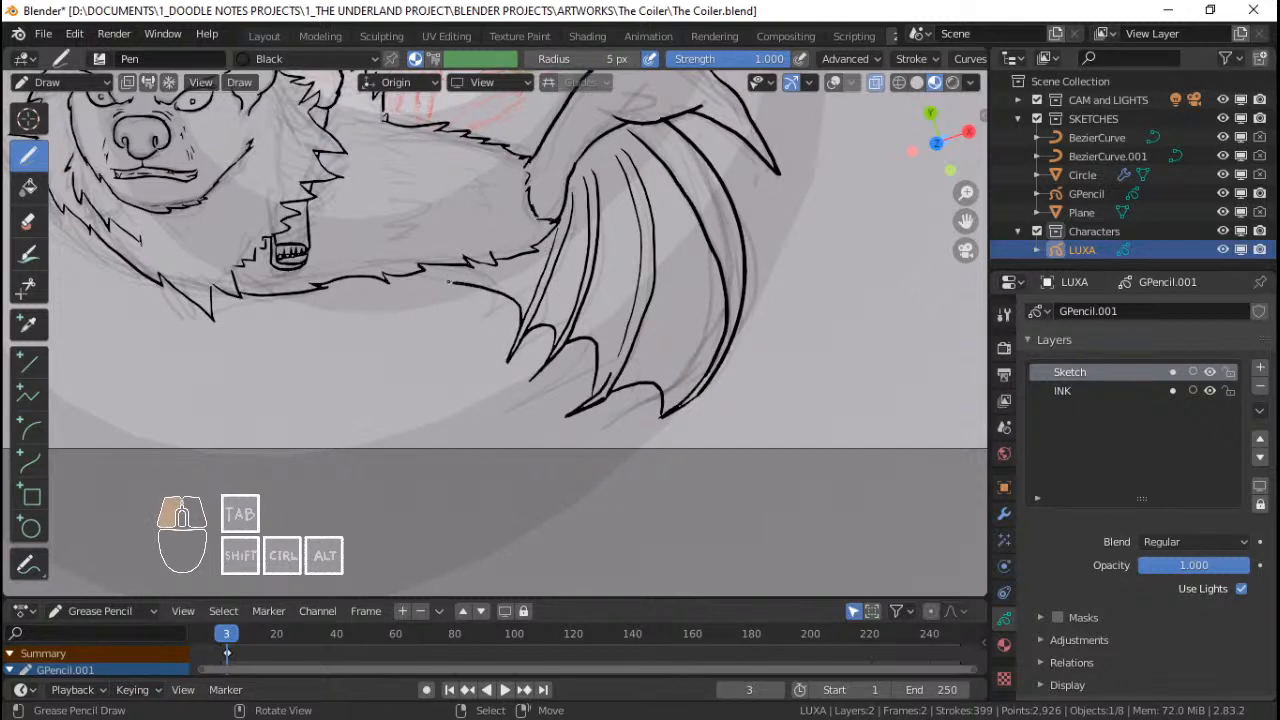
left_click_drag(448, 282, 462, 284)
key("ctrl+z")
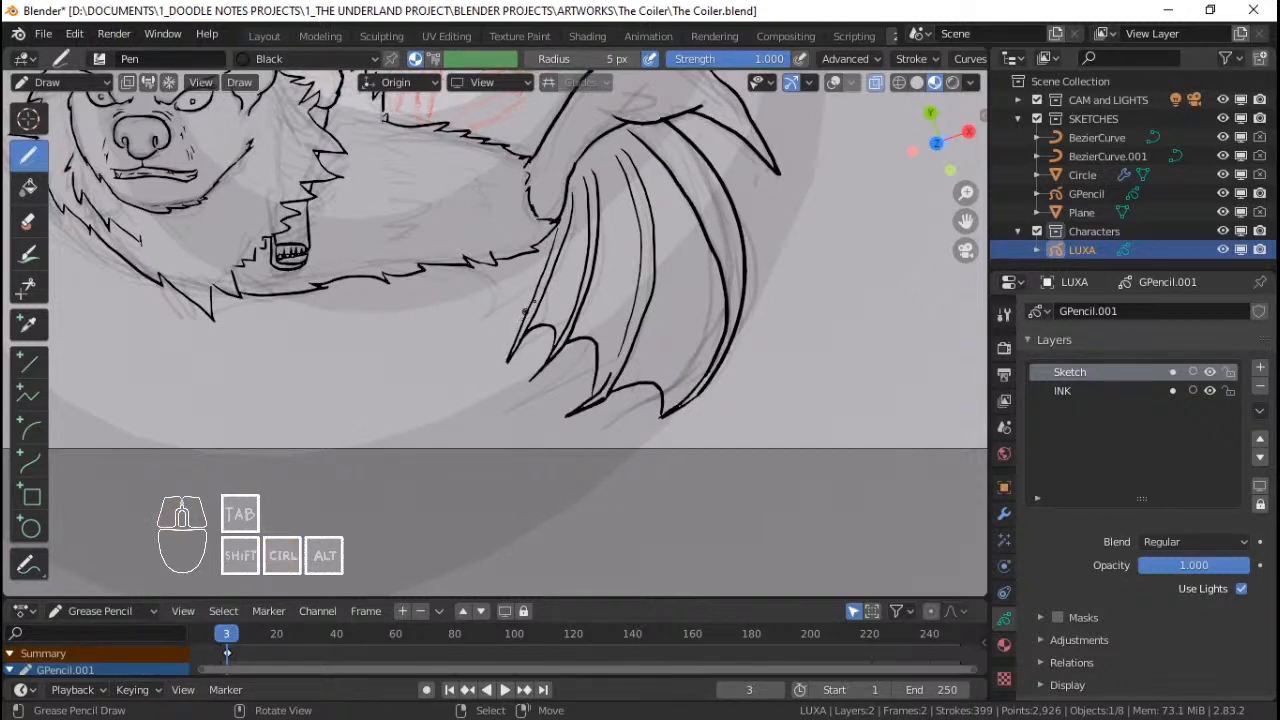
key("ctrl+z")
key("ctrl+z")
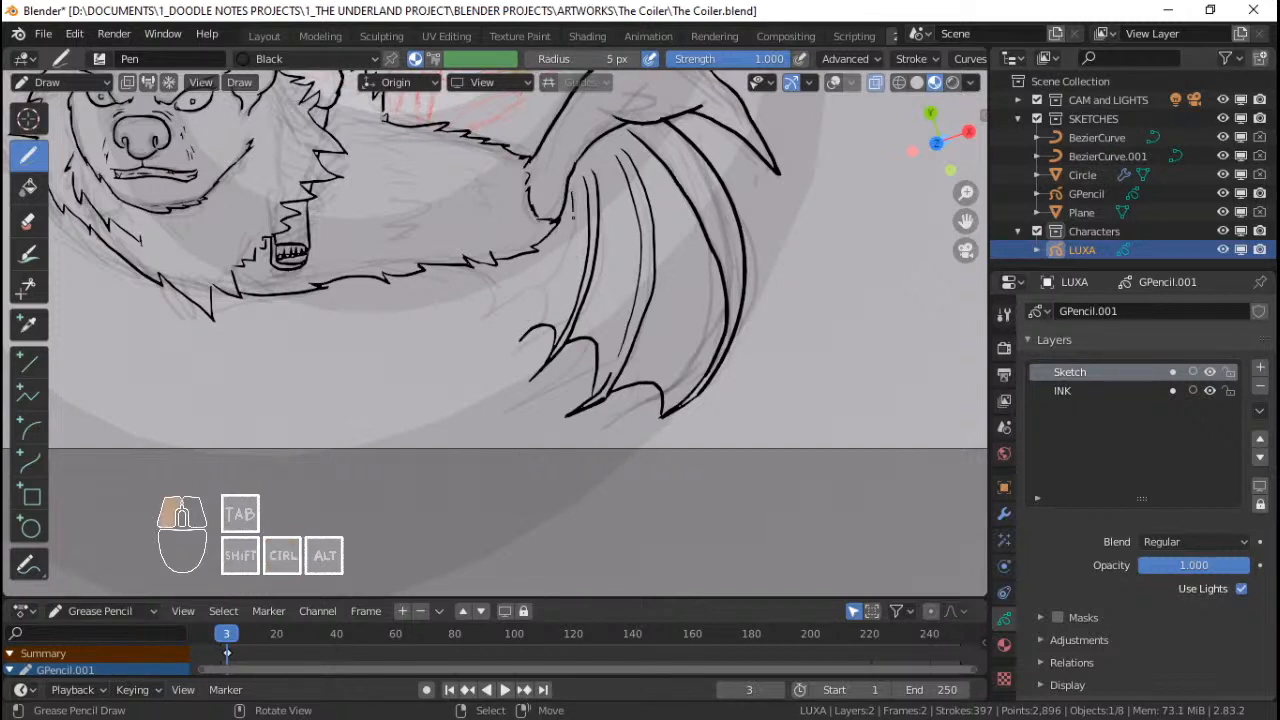
key("ctrl+z")
Step: Ink a double-lined fourth rib curving from the tail's base out beneath the body to a pointed tip
left_click_drag(575, 197, 569, 245)
mouse_move(484, 320)
left_mouse_down()
mouse_move(465, 325)
mouse_move(548, 276)
left_mouse_up()
key("ctrl+z")
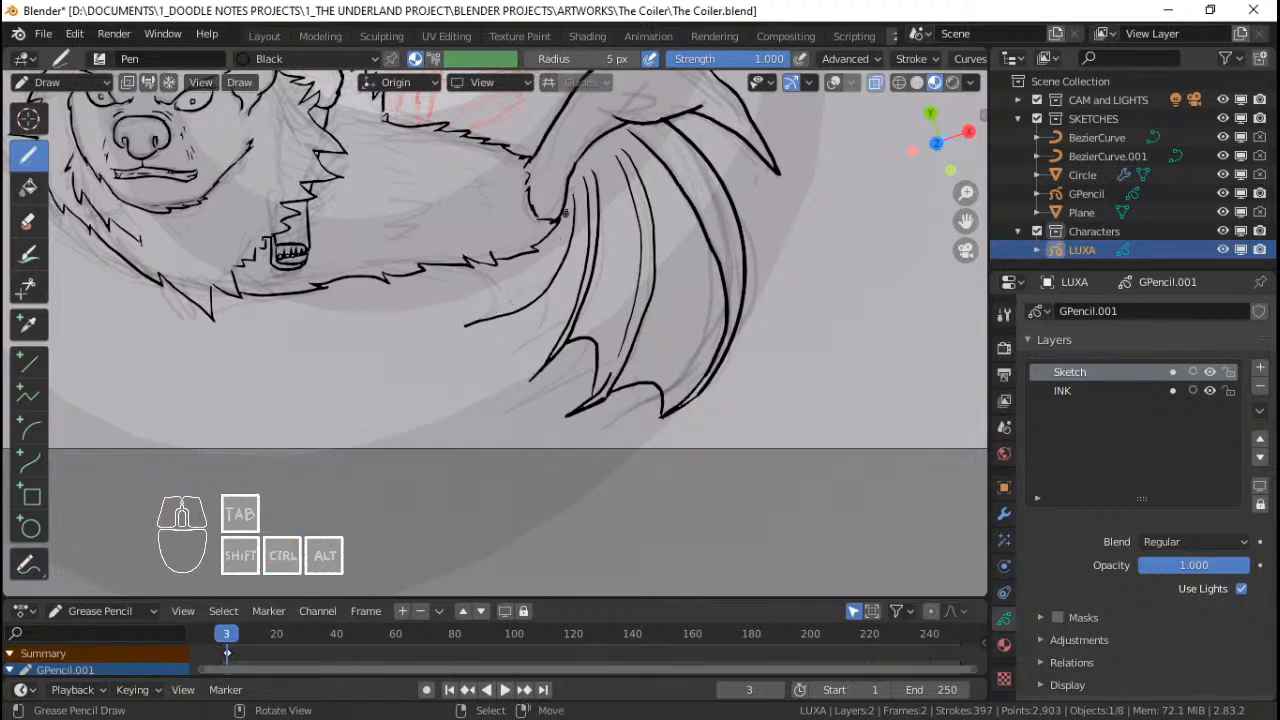
left_click_drag(566, 204, 565, 206)
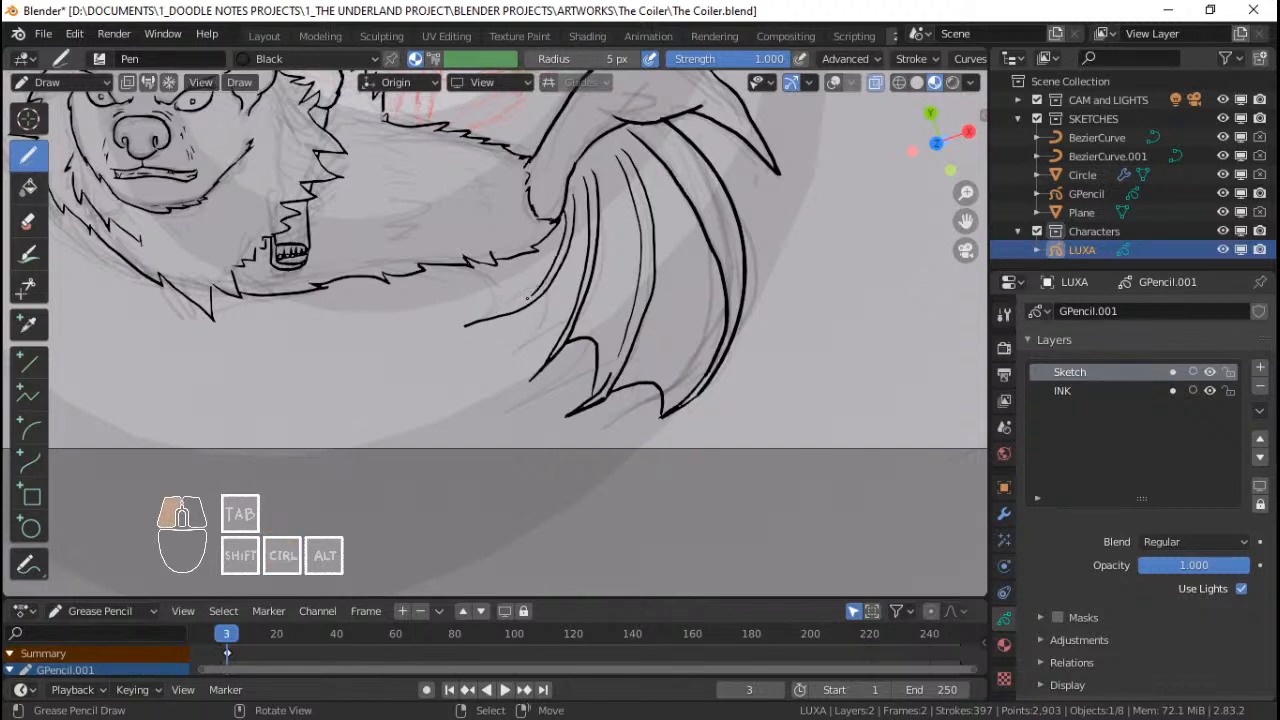
Step: Ink scalloped membrane edges joining the fourth rib to the third rib and to the body's underside
mouse_move(497, 315)
left_mouse_down()
mouse_move(542, 308)
mouse_move(551, 352)
left_mouse_up()
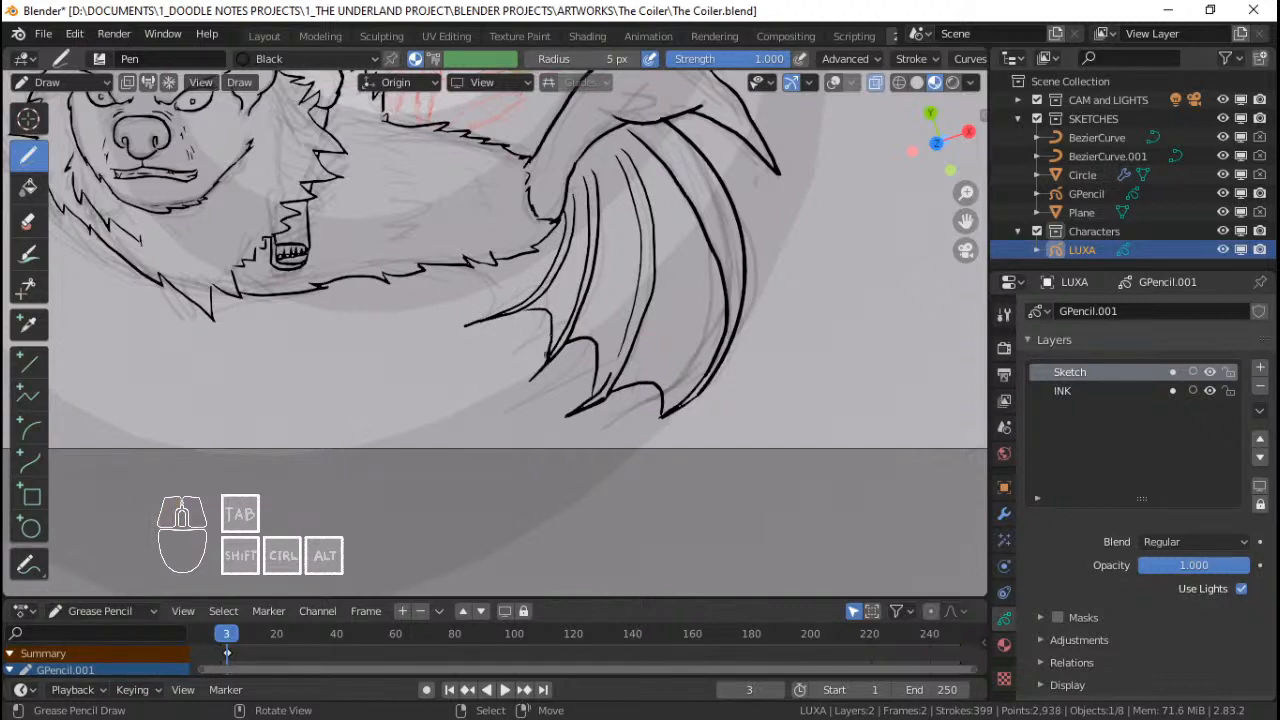
key("ctrl+z")
mouse_move(521, 312)
left_mouse_down()
mouse_move(545, 312)
mouse_move(550, 354)
left_mouse_up()
mouse_move(493, 313)
left_mouse_down()
mouse_move(500, 291)
mouse_move(465, 262)
left_mouse_up()
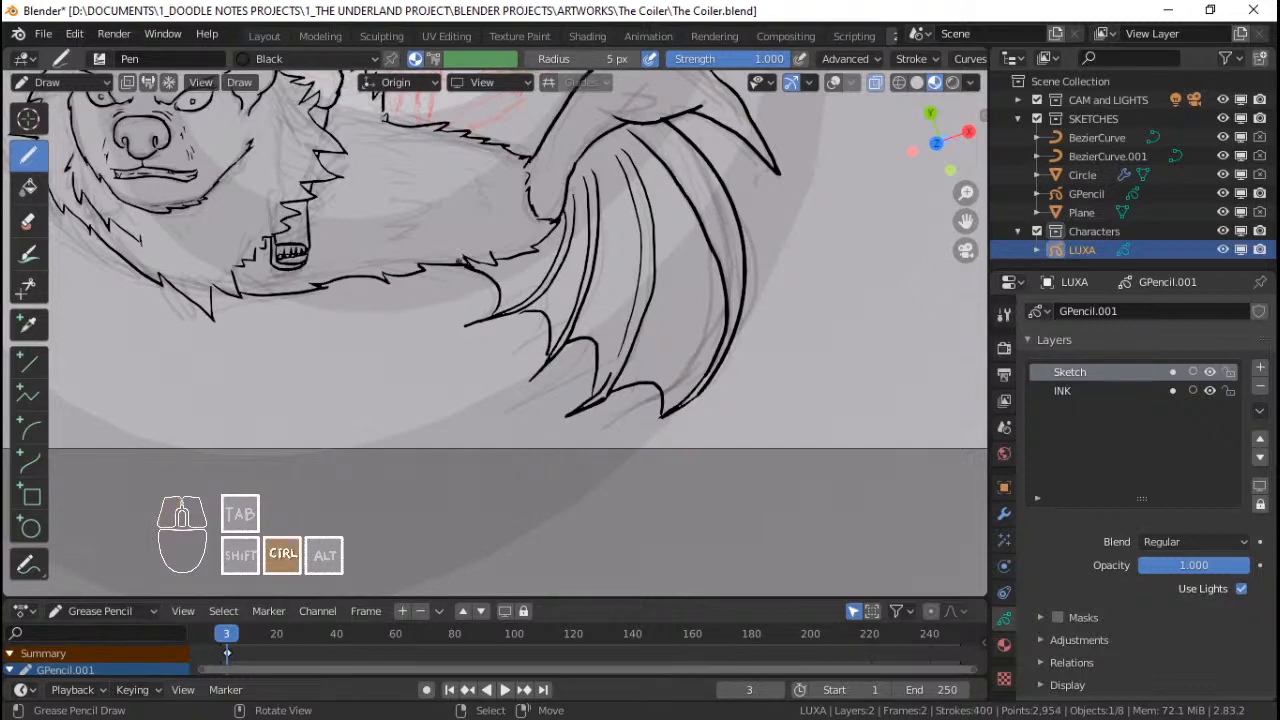
Step: Ink a second jagged fur line along the outer lower edge of the creature's mane, below the face
mouse_move(456, 262)
middle_mouse_down("ctrl")
mouse_move(475, 370)
mouse_move(560, 360)
middle_mouse_up("ctrl")
middle_click_drag(560, 360, 586, 240, "ctrl")
mouse_move(586, 240)
middle_mouse_down("shift")
mouse_move(601, 293)
mouse_move(661, 336)
middle_mouse_up("shift")
middle_click_drag(560, 260, 510, 320, "ctrl")
middle_click_drag(510, 320, 562, 368, "shift")
middle_click_drag(562, 368, 608, 316, "ctrl")
middle_click_drag(608, 316, 590, 250, "ctrl")
middle_click_drag(537, 391, 525, 350, "ctrl")
middle_click_drag(506, 415, 499, 389, "shift")
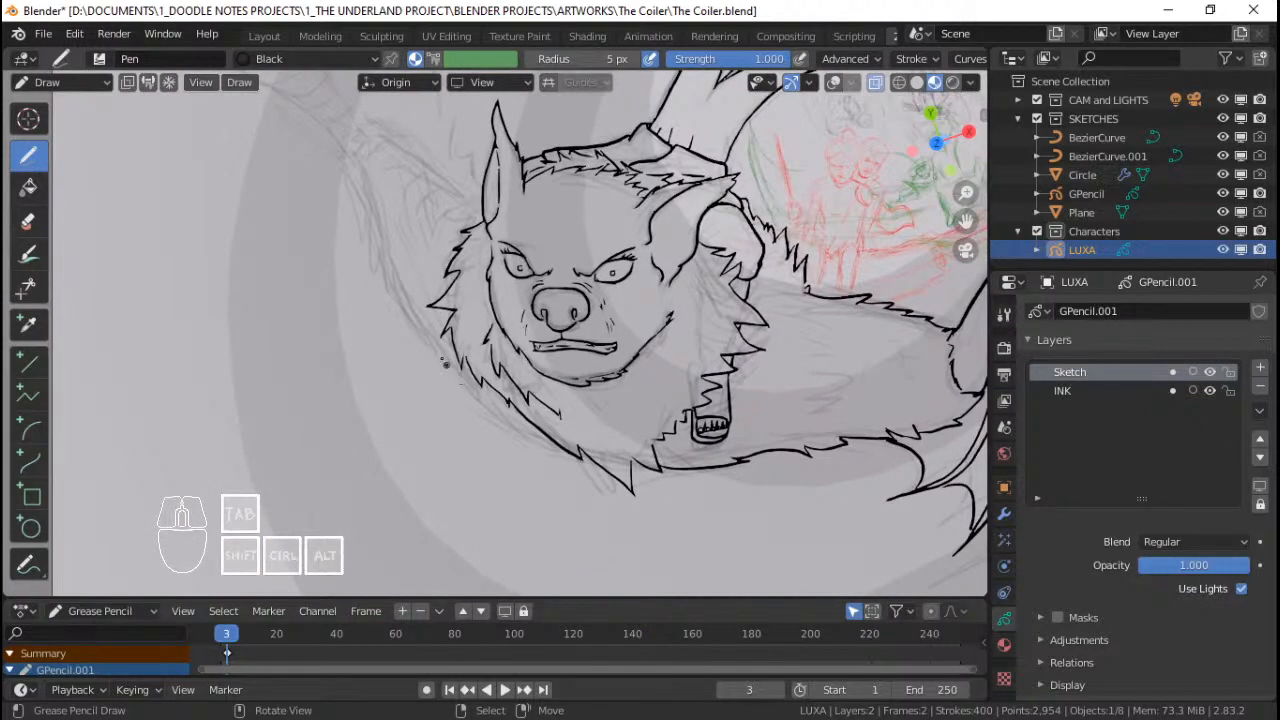
mouse_move(446, 364)
left_mouse_down()
mouse_move(518, 434)
mouse_move(606, 479)
left_mouse_up()
middle_click_drag(575, 380, 575, 450, "ctrl")
middle_click_drag(575, 335, 527, 376, "shift")
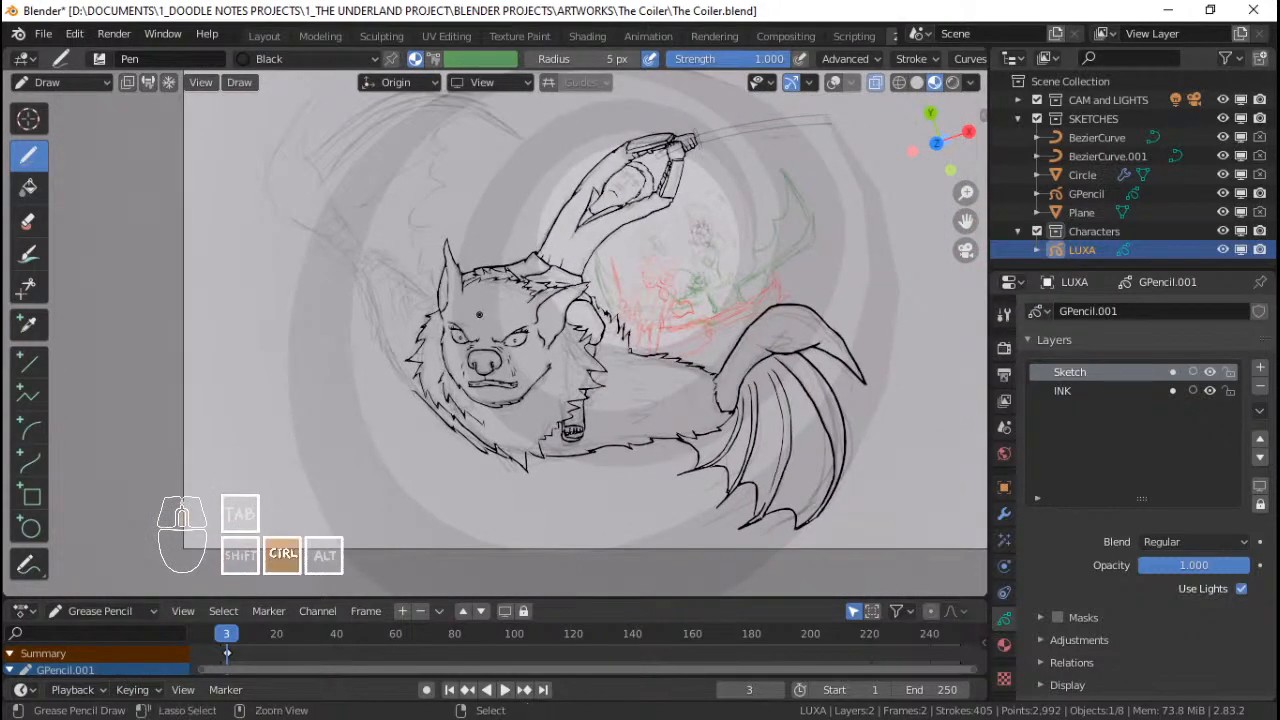
Step: Try to start the raised arm's outer outline with a short curved stroke at the arm's far end
middle_click_drag(484, 312, 484, 295, "ctrl")
mouse_move(484, 300)
middle_mouse_down("shift")
mouse_move(546, 284)
mouse_move(546, 268)
middle_mouse_up("shift")
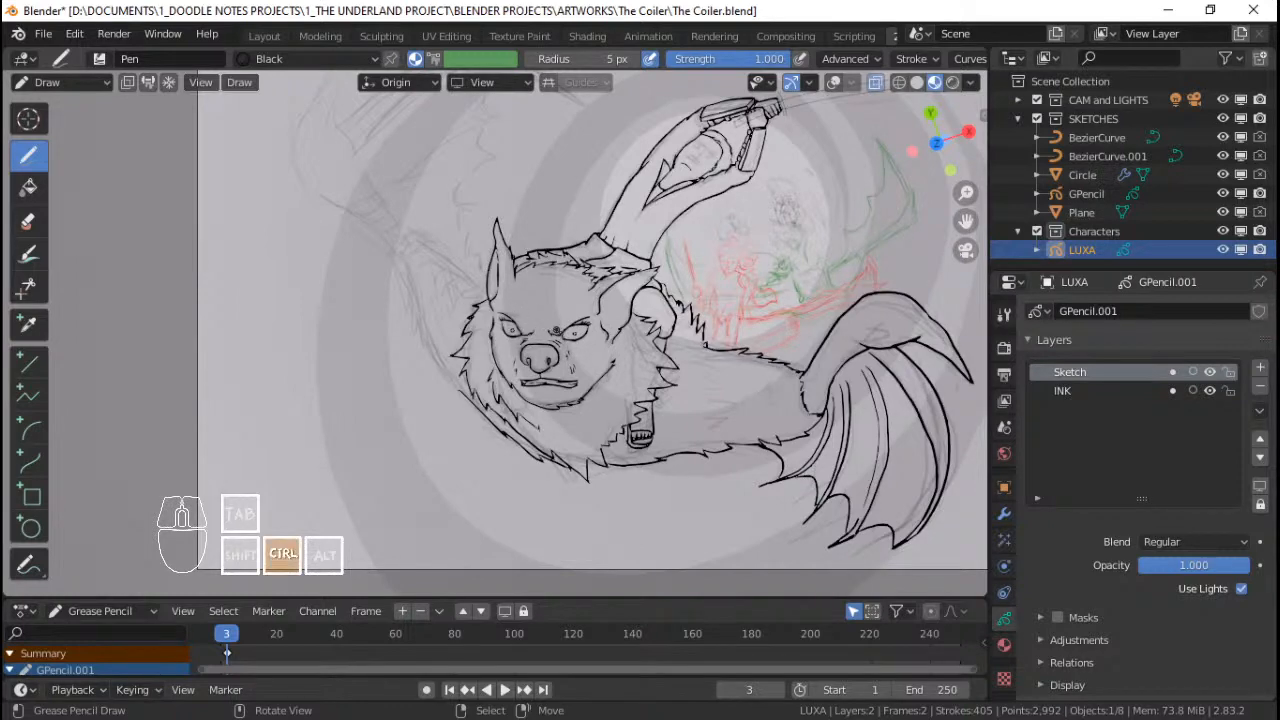
mouse_move(536, 325)
middle_mouse_down("ctrl")
mouse_move(536, 304)
mouse_move(549, 304)
middle_mouse_up("ctrl")
mouse_move(545, 304)
middle_mouse_down("ctrl")
mouse_move(545, 271)
mouse_move(553, 283)
middle_mouse_up("ctrl")
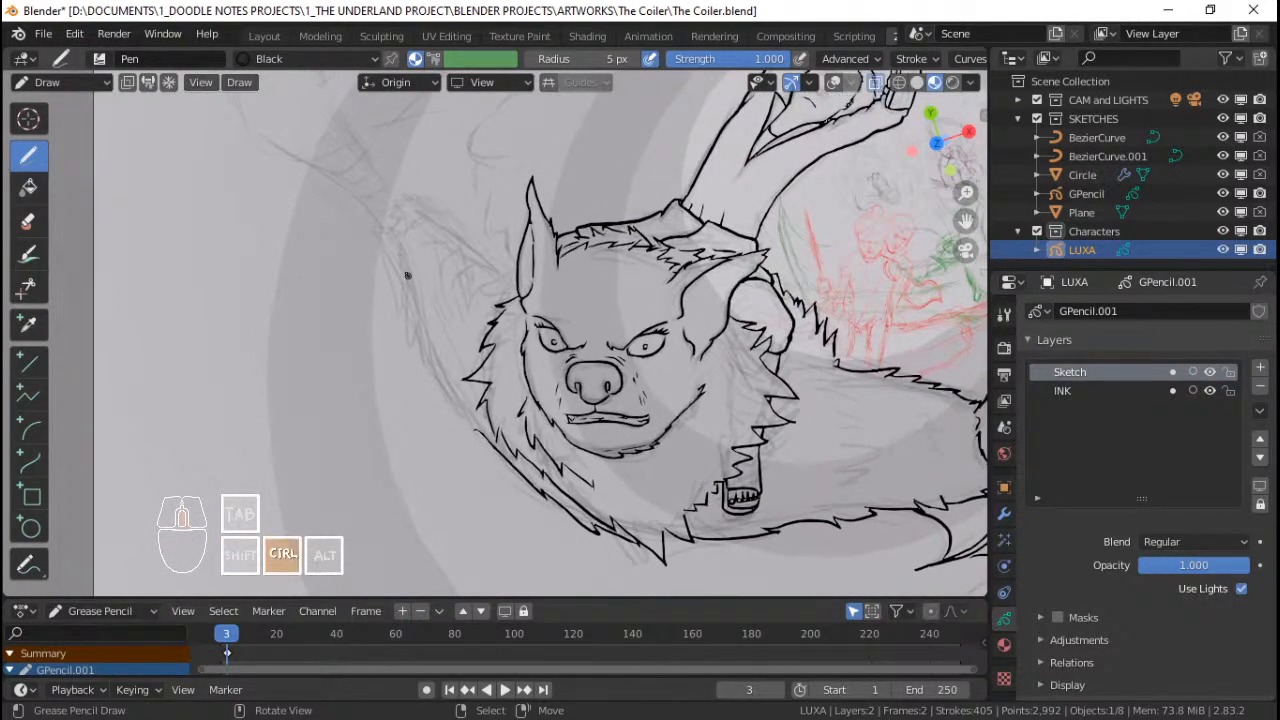
middle_click_drag(408, 276, 412, 247, "ctrl")
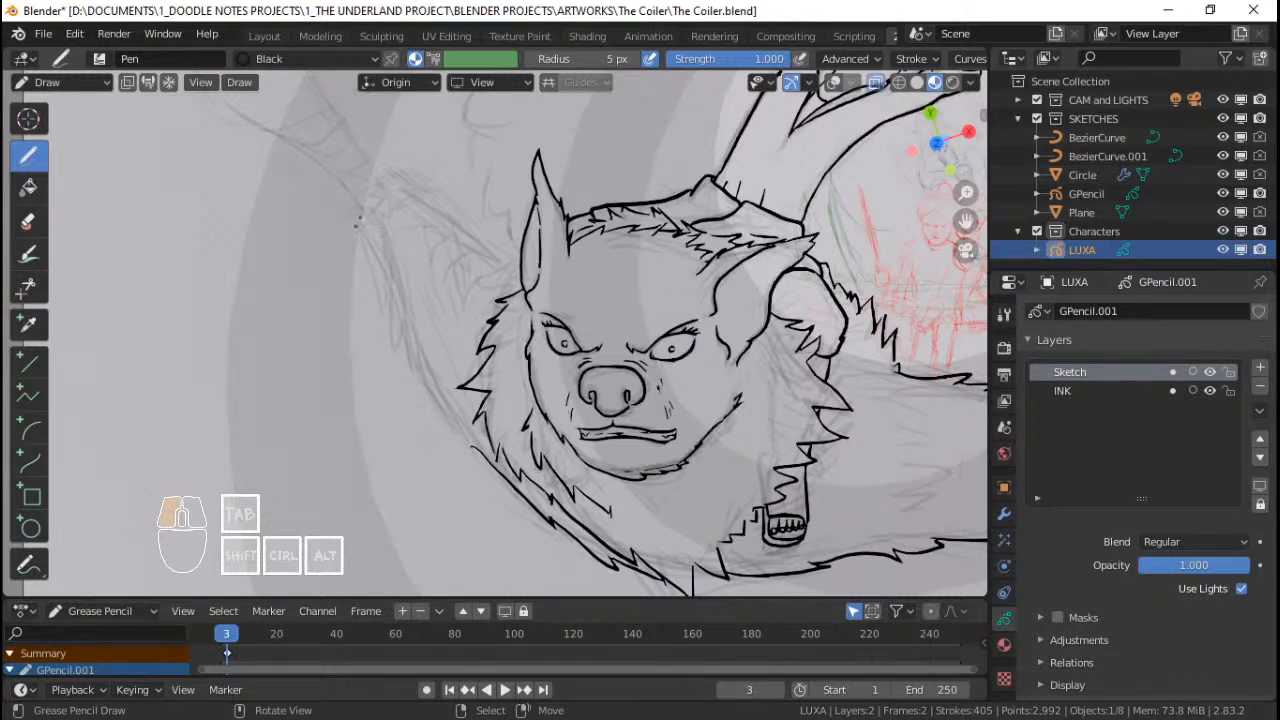
left_click_drag(360, 222, 357, 247)
key("ctrl+z")
left_click_drag(356, 209, 372, 250)
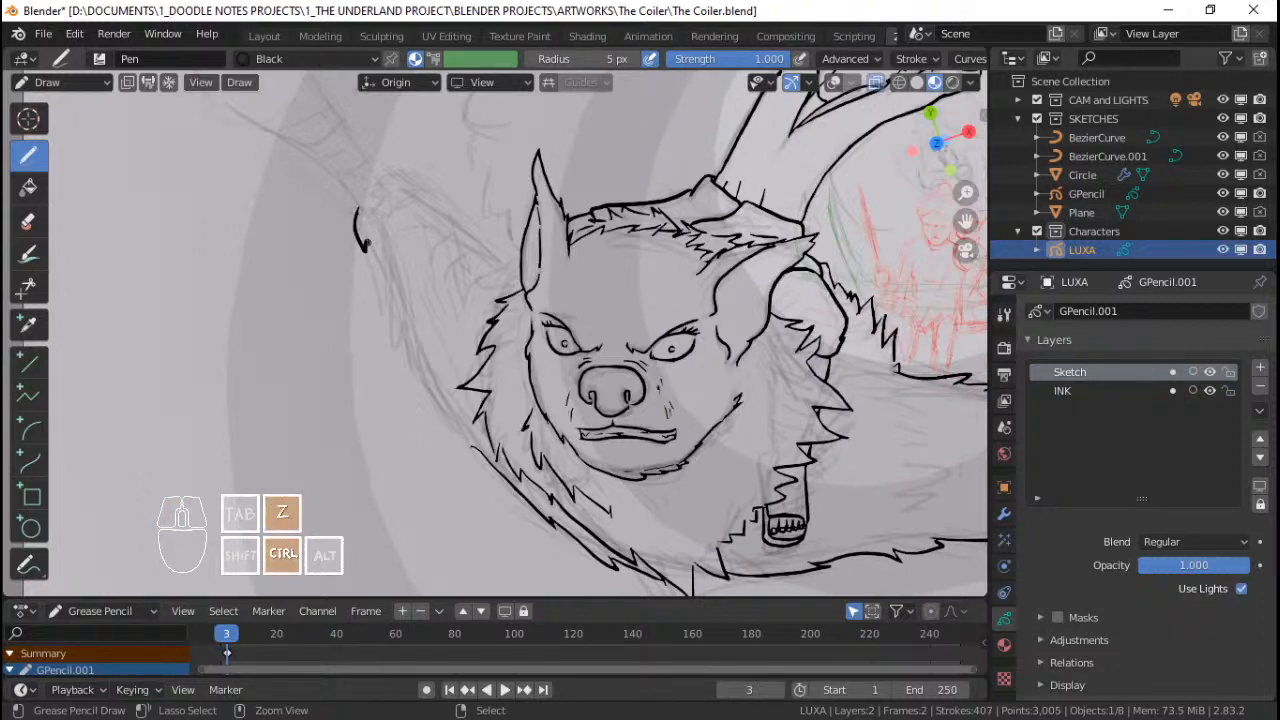
key("ctrl+z")
key("ctrl+z")
Step: Ink the raised arm's jagged furry outer edge down to the mane and its upper edge across to the ear
mouse_move(360, 212)
left_mouse_down()
mouse_move(354, 233)
mouse_move(400, 354)
mouse_move(468, 460)
mouse_move(470, 435)
left_mouse_up()
mouse_move(411, 215)
middle_mouse_down("shift")
mouse_move(449, 314)
mouse_move(497, 248)
middle_mouse_up("shift")
middle_click_drag(497, 248, 458, 232, "shift")
left_click_drag(358, 238, 440, 247)
key("ctrl+z")
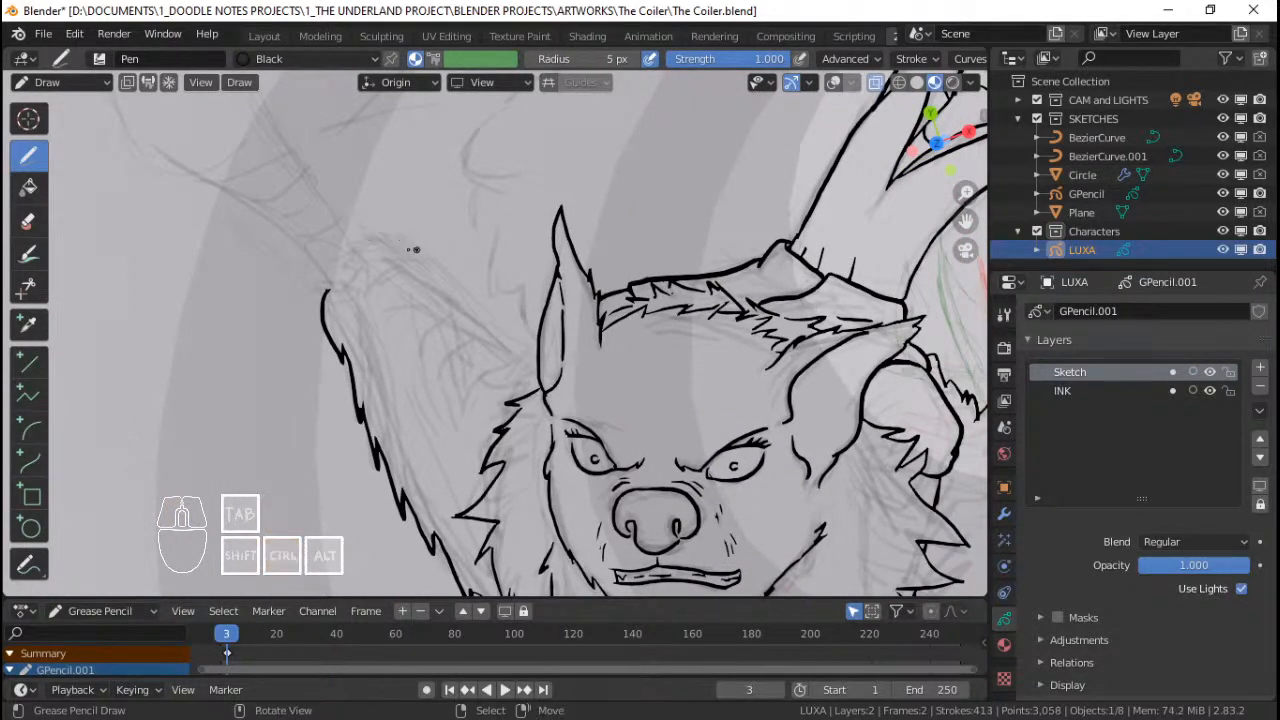
mouse_move(362, 248)
left_mouse_down()
mouse_move(400, 241)
mouse_move(446, 262)
mouse_move(538, 347)
left_mouse_up()
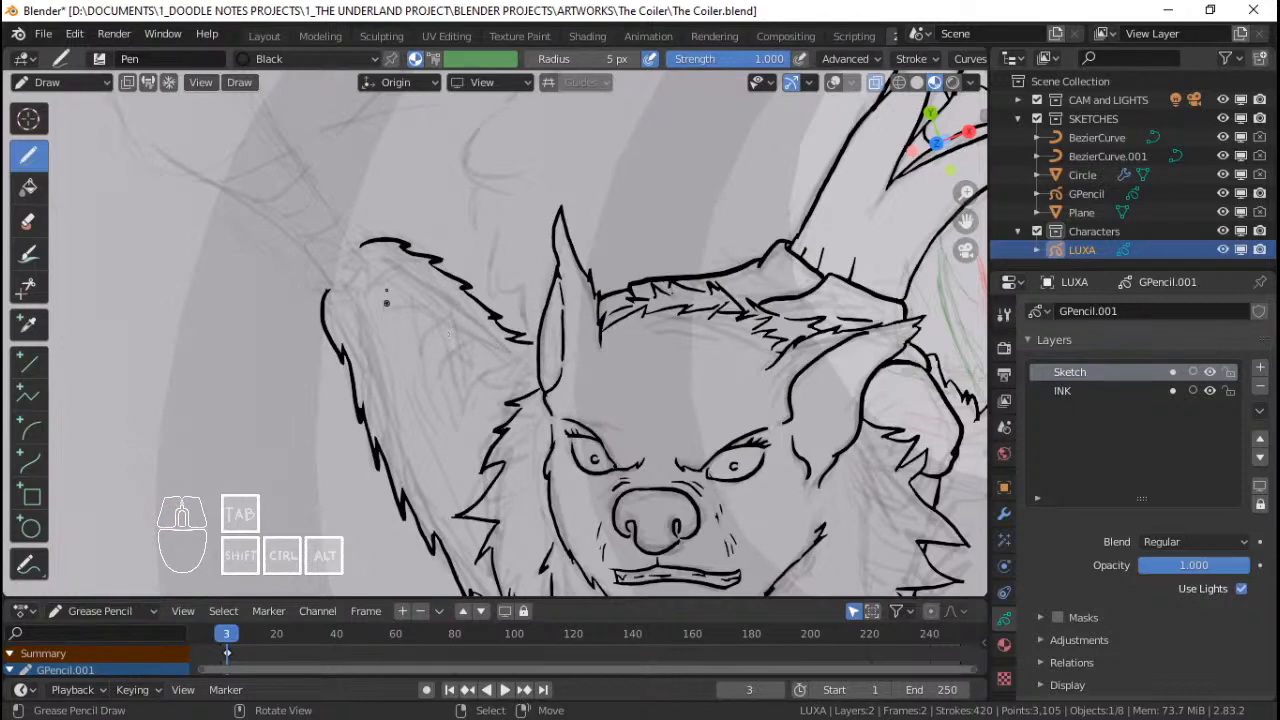
Step: Close the raised arm's open end with short jagged fur strokes joining its outer and upper edges
mouse_move(386, 262)
middle_mouse_down("ctrl")
mouse_move(386, 290)
mouse_move(465, 322)
middle_mouse_up("ctrl")
mouse_move(465, 322)
middle_mouse_down("ctrl")
mouse_move(463, 263)
mouse_move(463, 286)
middle_mouse_up("ctrl")
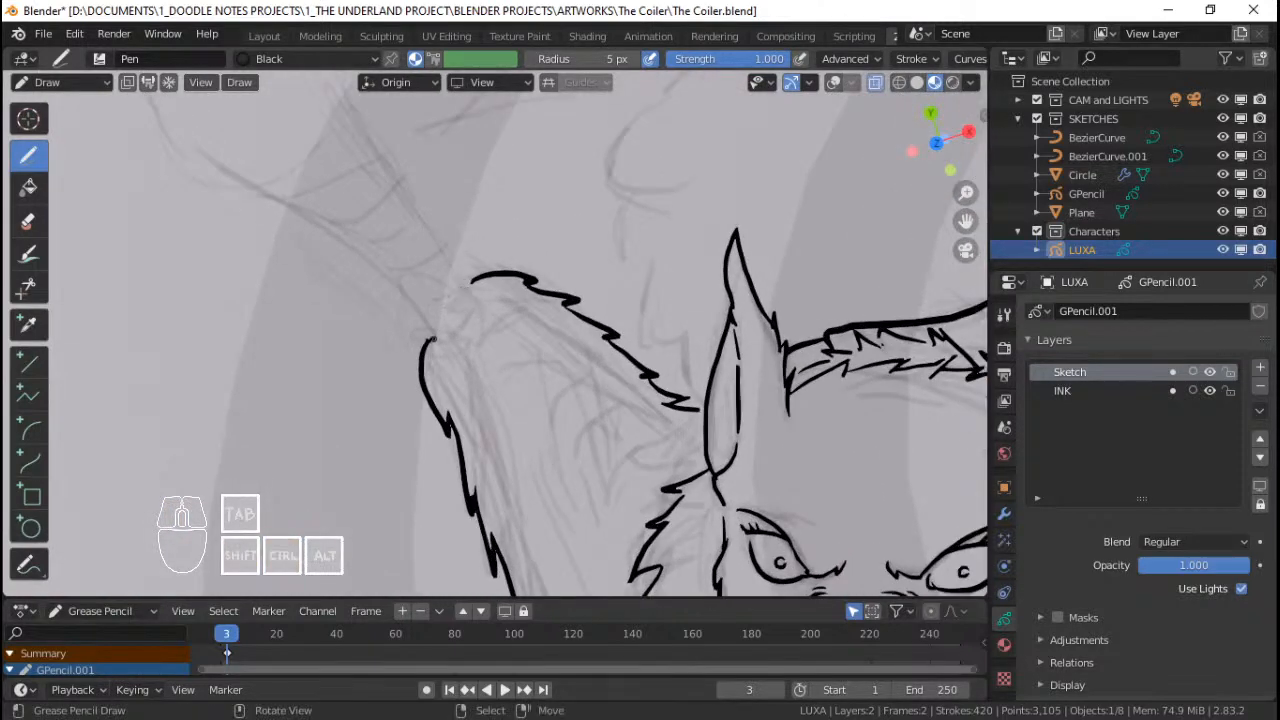
left_click_drag(432, 340, 488, 332)
middle_click_drag(538, 327, 534, 420, "ctrl")
middle_click_drag(497, 314, 480, 304, "shift")
mouse_move(514, 324)
middle_mouse_down("shift")
mouse_move(465, 295)
mouse_move(451, 301)
mouse_move(429, 243)
middle_mouse_up("shift")
mouse_move(432, 304)
middle_mouse_down("ctrl")
mouse_move(440, 257)
mouse_move(441, 281)
mouse_move(428, 269)
middle_mouse_up("ctrl")
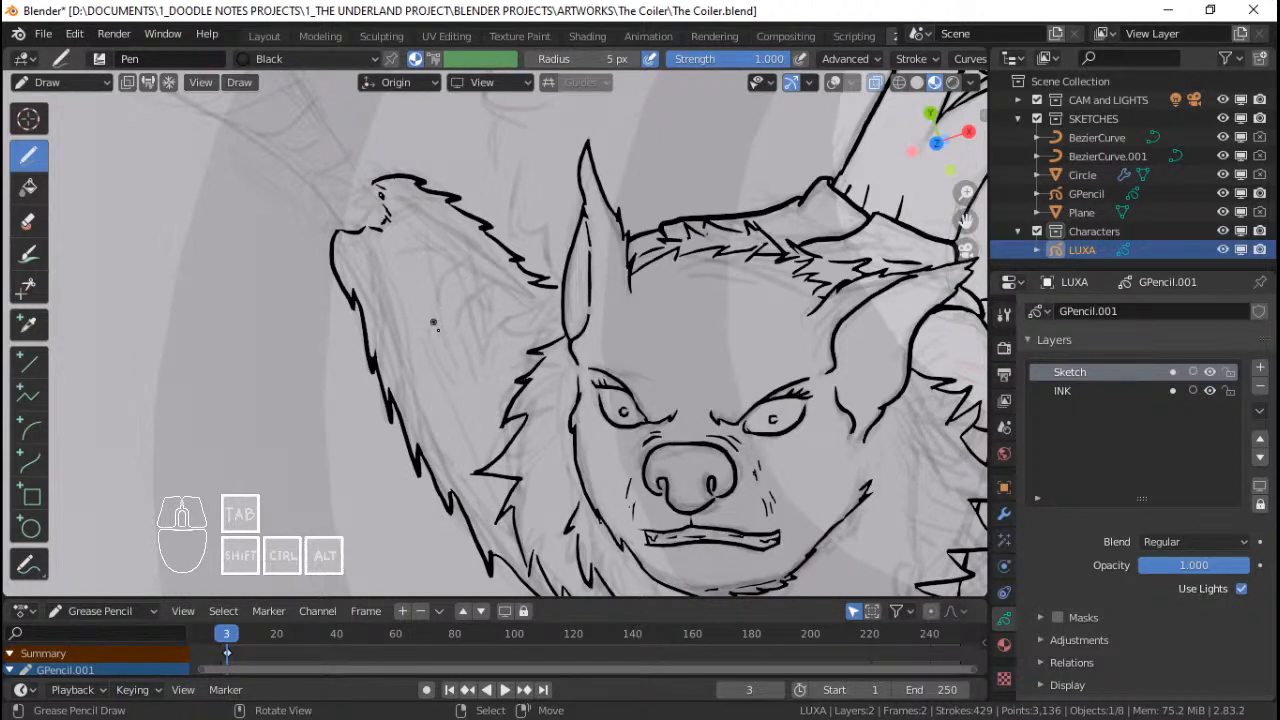
Step: Try short fur marks scattered inside the raised arm, undoing the last ones
left_click_drag(430, 364, 438, 391)
left_click_drag(497, 298, 516, 312)
left_click_drag(419, 271, 438, 279)
key("ctrl+z")
key("ctrl+z")
middle_click_drag(428, 238, 550, 306, "ctrl")
mouse_move(561, 334)
middle_mouse_down("shift")
mouse_move(588, 328)
mouse_move(444, 258)
middle_mouse_up("shift")
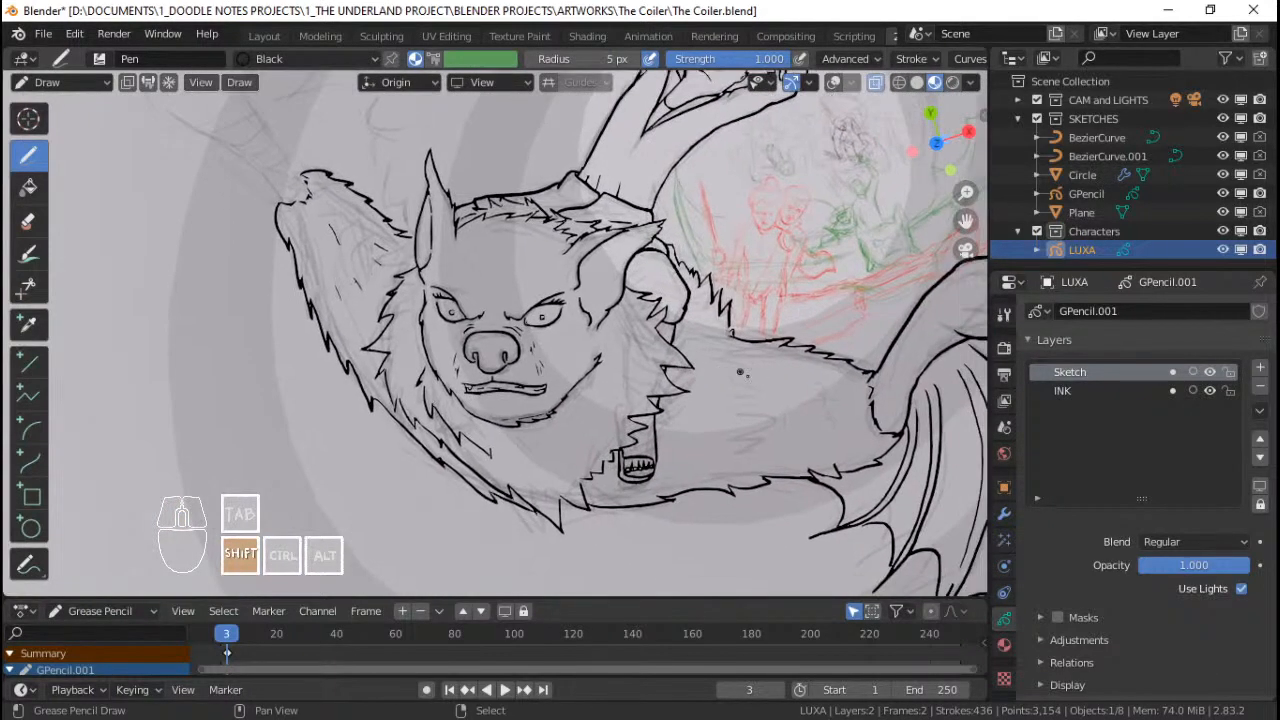
Step: Try short horizontal fur marks on the creature's body between the paw and the tail, and undo them
mouse_move(721, 372)
left_mouse_down()
mouse_move(745, 381)
mouse_move(746, 418)
left_mouse_up()
left_click_drag(735, 421, 813, 422)
left_click(745, 460)
left_click_drag(821, 421, 827, 421)
left_click_drag(808, 393, 819, 397)
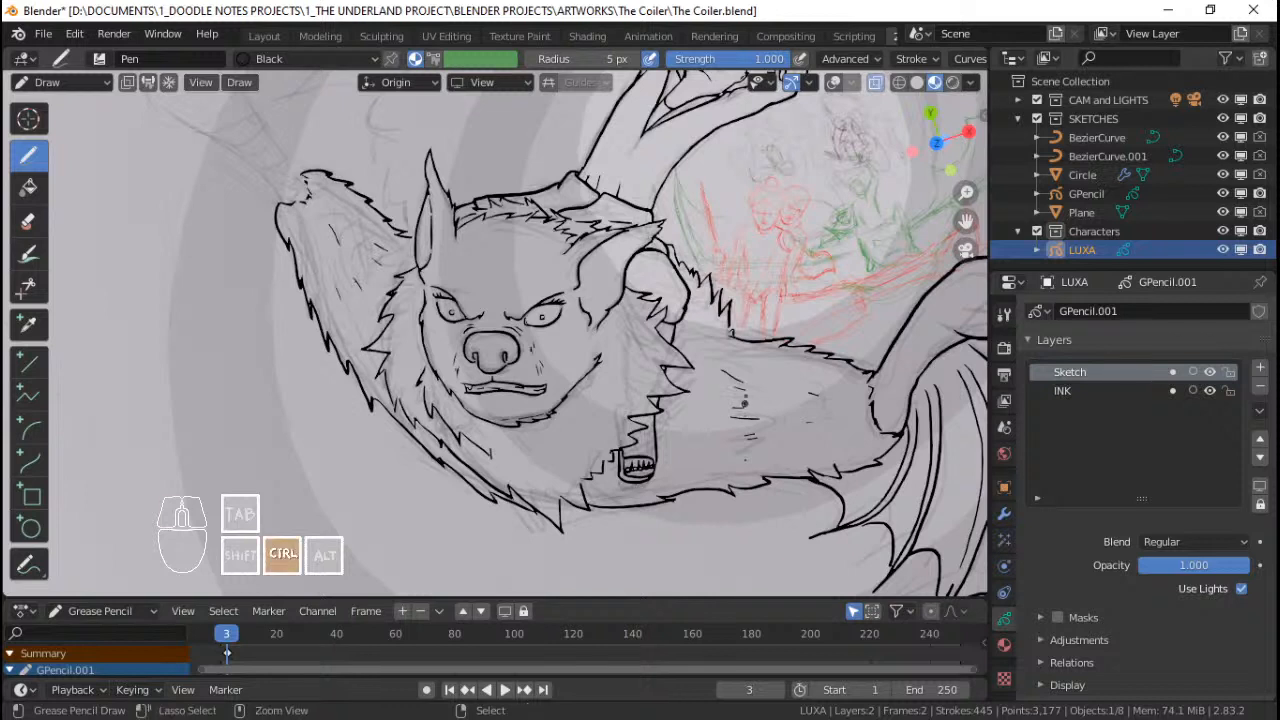
left_click_drag(744, 412, 746, 424, "ctrl")
left_click_drag(807, 393, 778, 394, "ctrl")
Step: Delete the short fur marks inside the raised arm and return to Draw mode with the viewport overlays hidden
key("Tab")
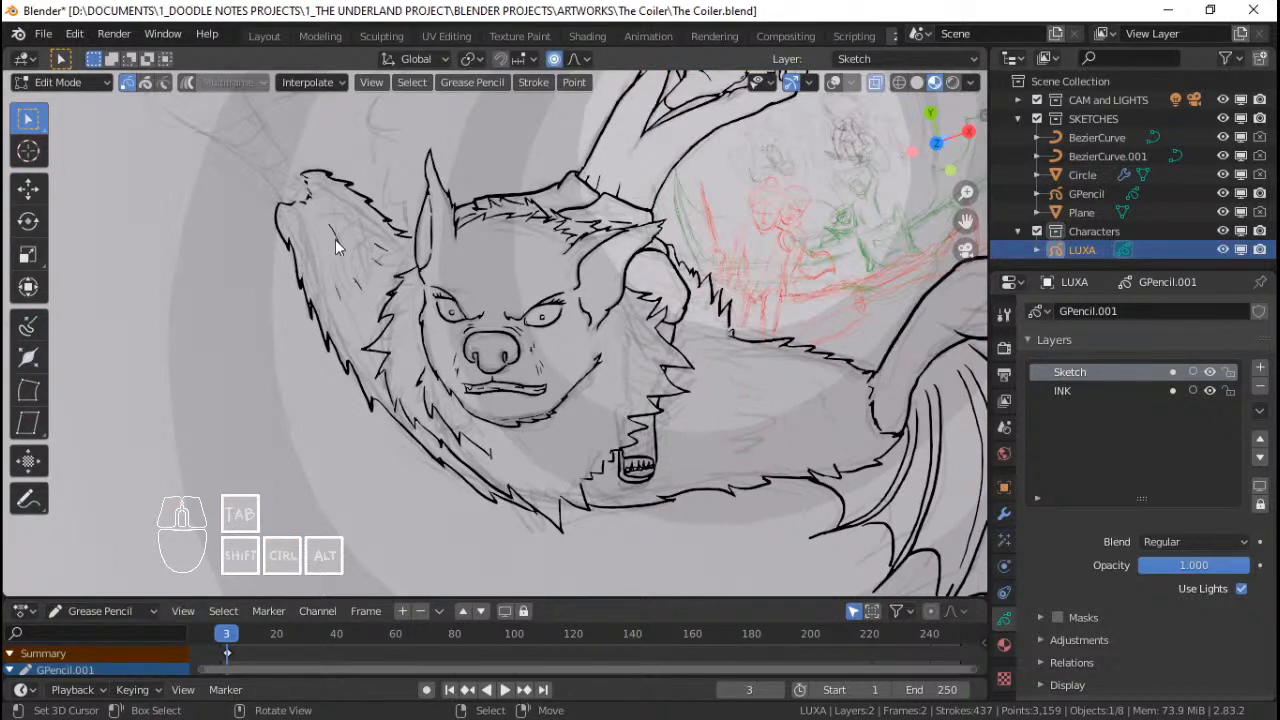
key("Tab")
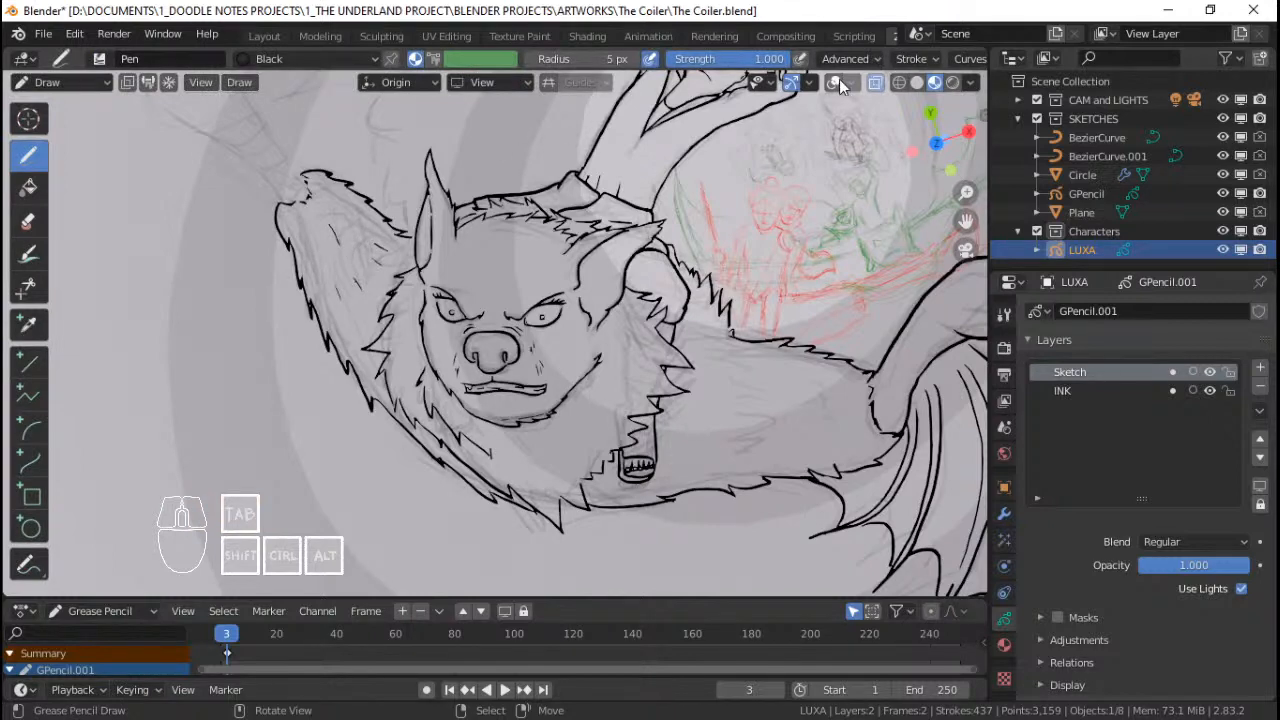
key("Tab")
left_click(340, 292, "shift")
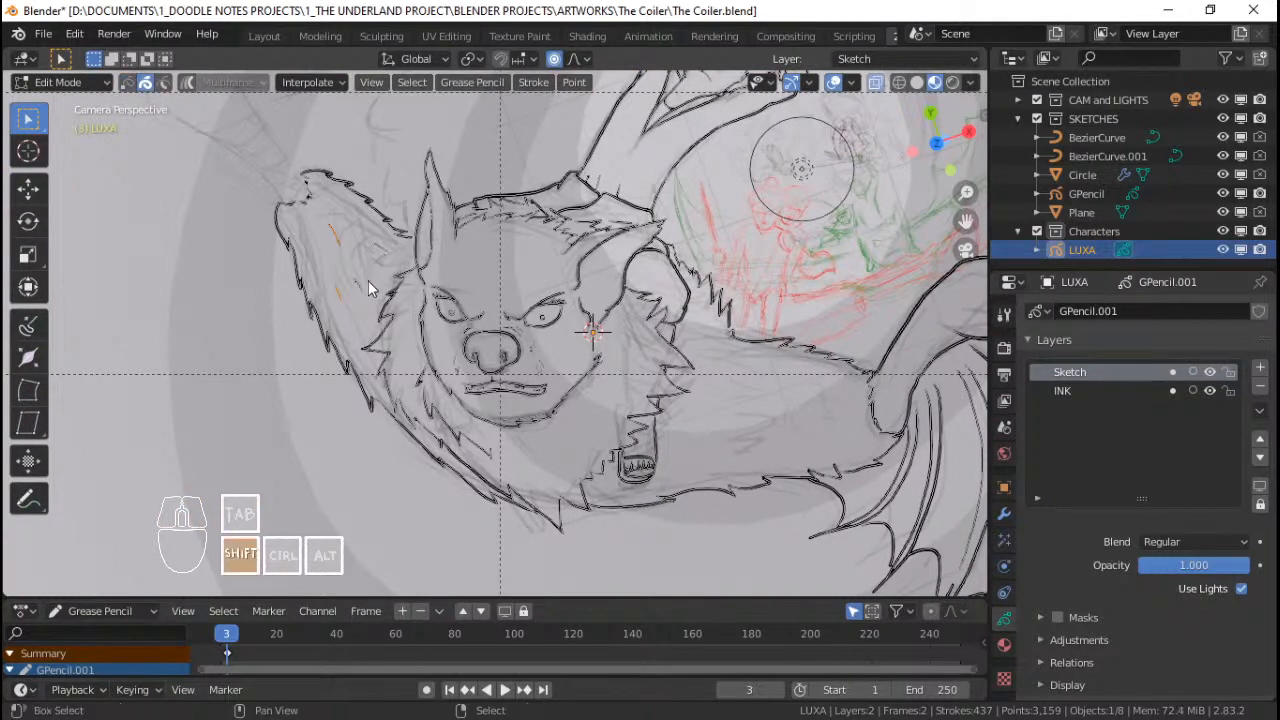
key("x")
left_click(365, 260)
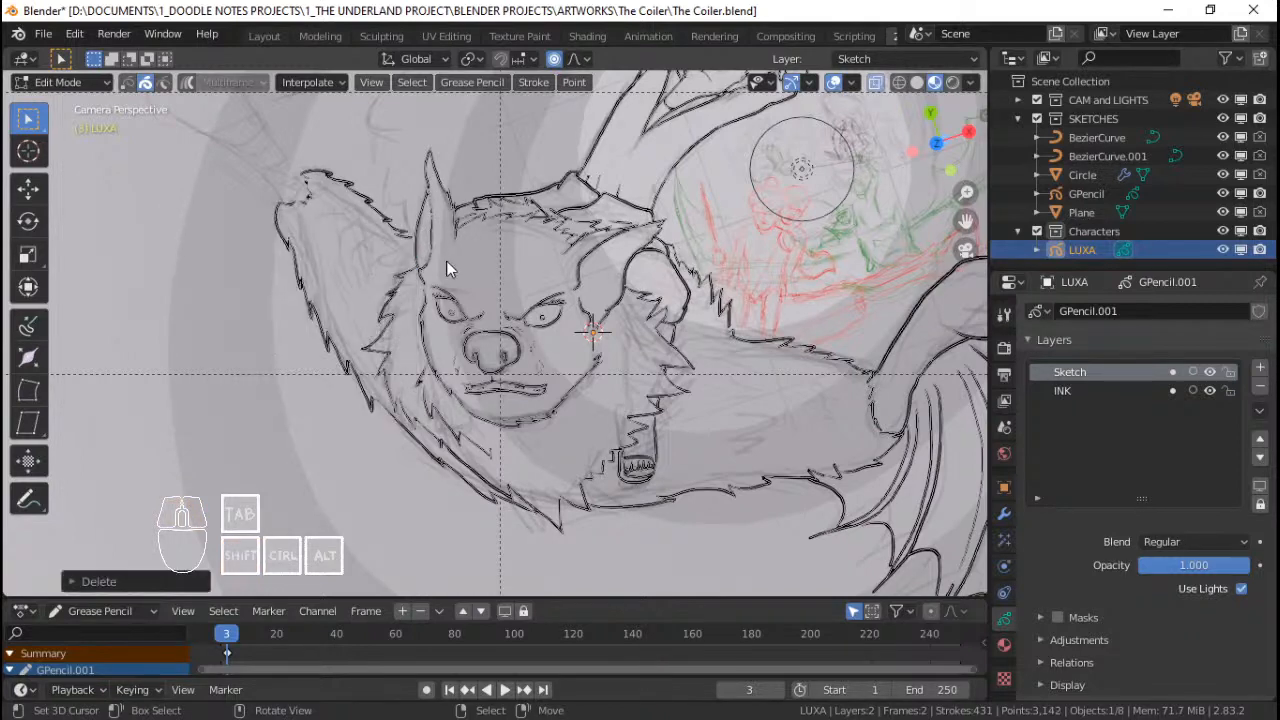
key("ctrl+Tab")
left_click(464, 162)
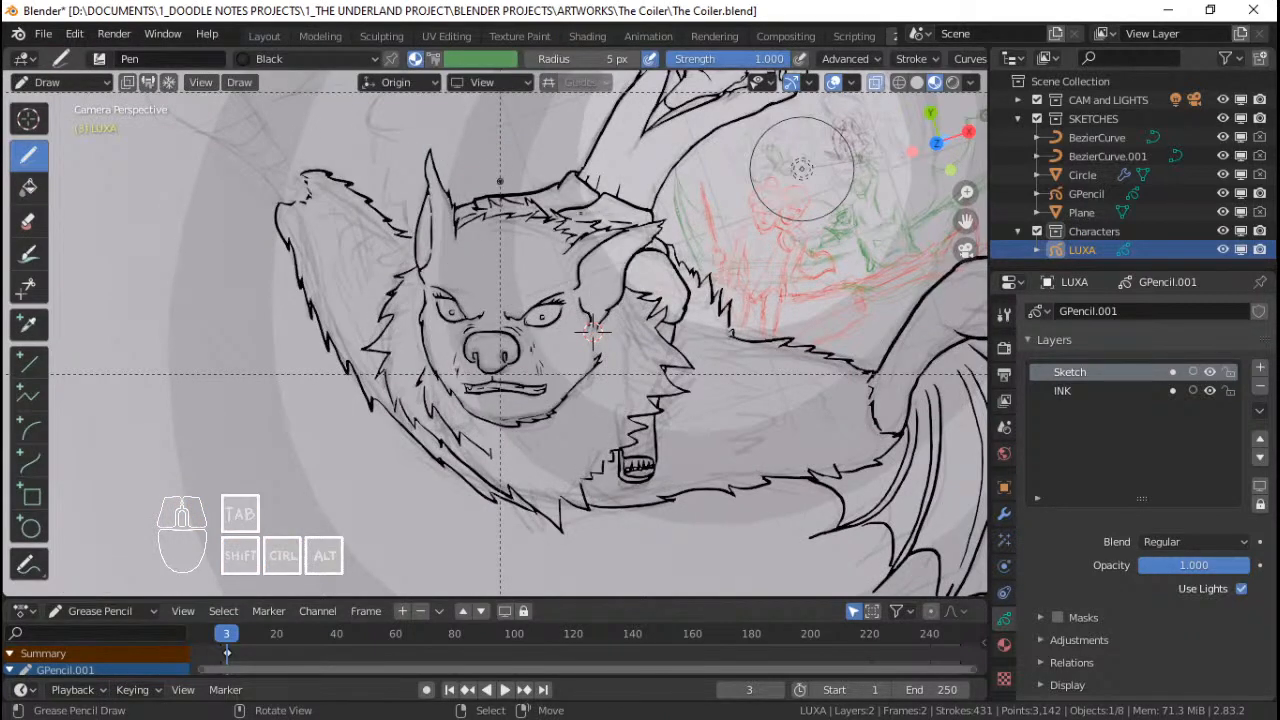
left_click(835, 84)
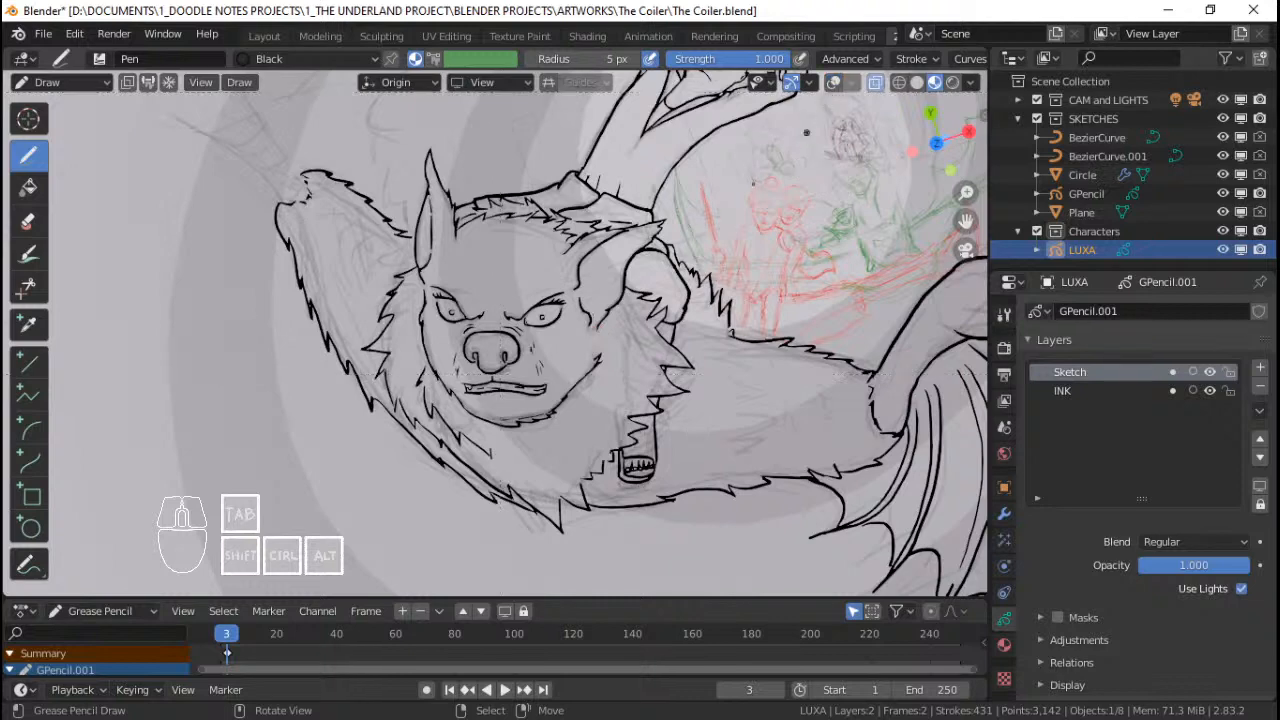
Step: Save the file and ink the wing's curved wrist with a pointed thumb claw above the raised arm
middle_click_drag(521, 277, 602, 384, "shift")
key("ctrl+s")
mouse_move(484, 262)
middle_mouse_down("shift")
mouse_move(534, 312)
mouse_move(504, 312)
mouse_move(543, 351)
middle_mouse_up("shift")
key("ctrl+s")
scroll(511, 320, "up", 1)
middle_click_drag(464, 284, 480, 304, "shift")
middle_click_drag(346, 280, 368, 331, "shift")
mouse_move(402, 403)
left_mouse_down()
mouse_move(344, 350)
mouse_move(336, 272)
mouse_move(462, 153)
mouse_move(408, 250)
mouse_move(408, 274)
mouse_move(457, 352)
left_mouse_up()
mouse_move(466, 323)
middle_mouse_down("shift")
mouse_move(407, 278)
mouse_move(417, 269)
mouse_move(404, 299)
middle_mouse_up("shift")
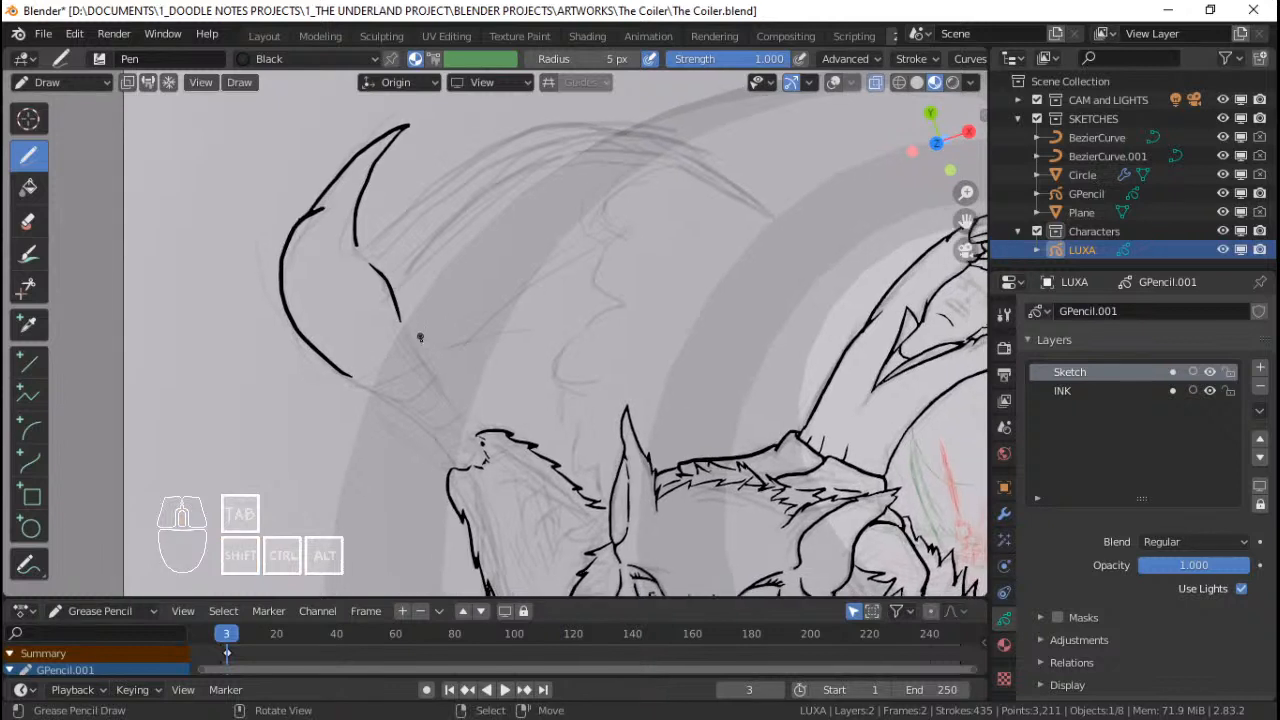
Step: Try to ink the wing forearm's inner edge from the wrist down to the furry arm
left_click_drag(410, 333, 432, 370)
key("ctrl+z")
key("ctrl+z")
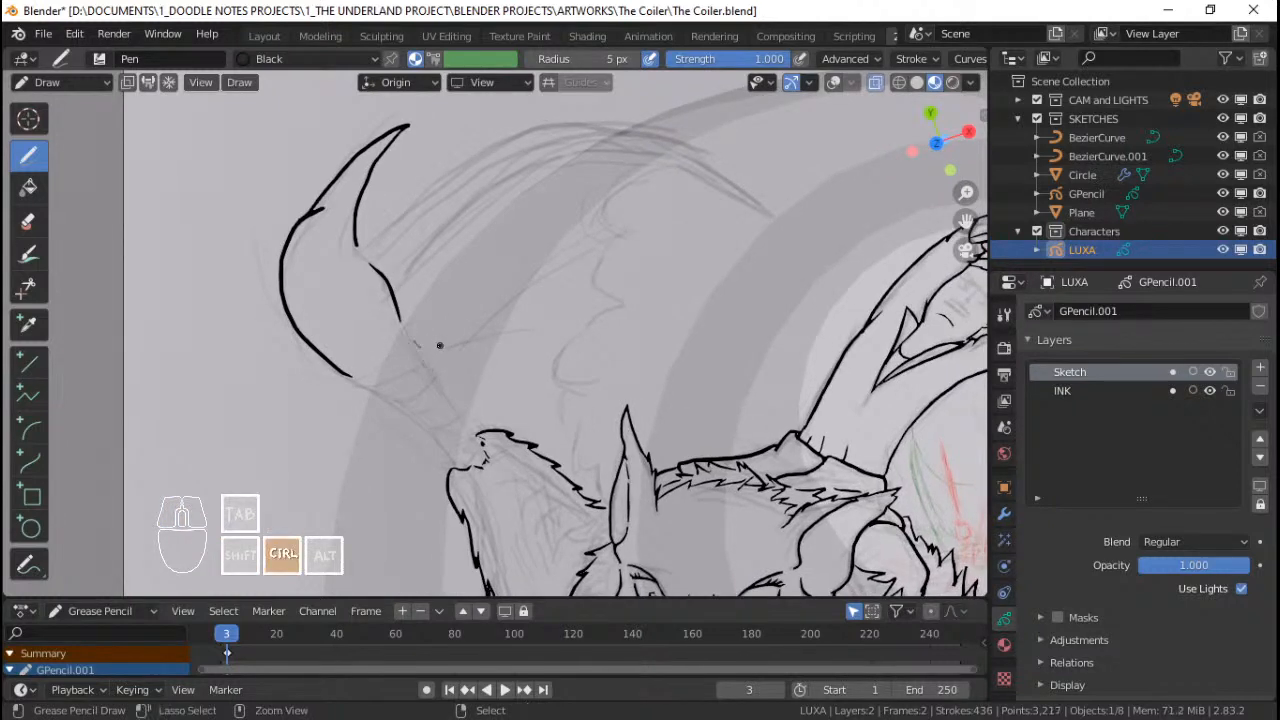
left_click_drag(402, 320, 478, 436)
key("ctrl+z")
Step: Ink the wing forearm's inner and outer edges, joining the curved wrist to the end of the furry arm
left_click_drag(401, 319, 478, 440)
left_click_drag(343, 372, 430, 443)
key("ctrl+z")
mouse_move(343, 372)
left_mouse_down()
mouse_move(458, 466)
mouse_move(398, 401)
mouse_move(344, 375)
left_mouse_up()
key("ctrl+z")
mouse_move(411, 309)
middle_mouse_down("ctrl")
mouse_move(409, 440)
mouse_move(400, 352)
mouse_move(399, 387)
middle_mouse_up("ctrl")
key("ctrl+z")
left_click_drag(458, 474, 334, 371)
middle_click_drag(400, 300, 402, 395, "ctrl")
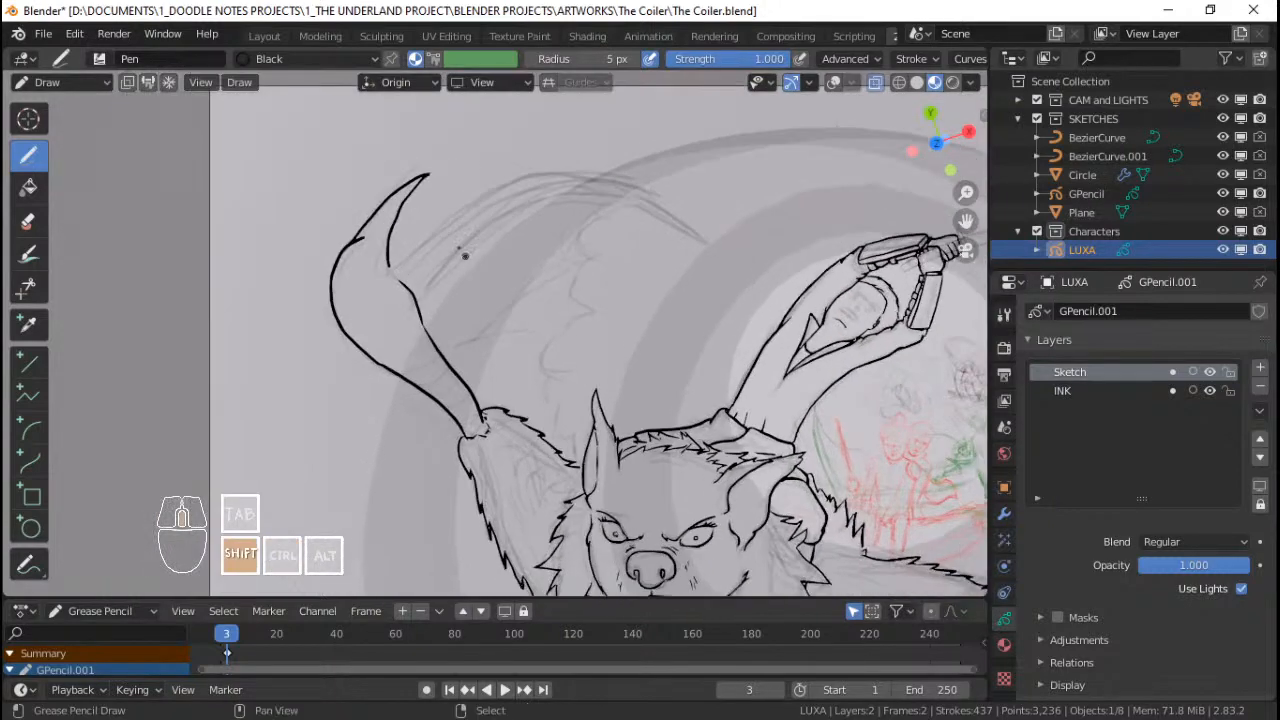
Step: Ink the wing's long top finger as two arching lines from the claw's base to a shared pointed tip
middle_click_drag(466, 257, 392, 242, "shift")
mouse_move(433, 209)
middle_mouse_down("ctrl")
mouse_move(443, 291)
mouse_move(449, 249)
mouse_move(451, 277)
mouse_move(446, 252)
mouse_move(388, 242)
mouse_move(421, 257)
middle_mouse_up("ctrl")
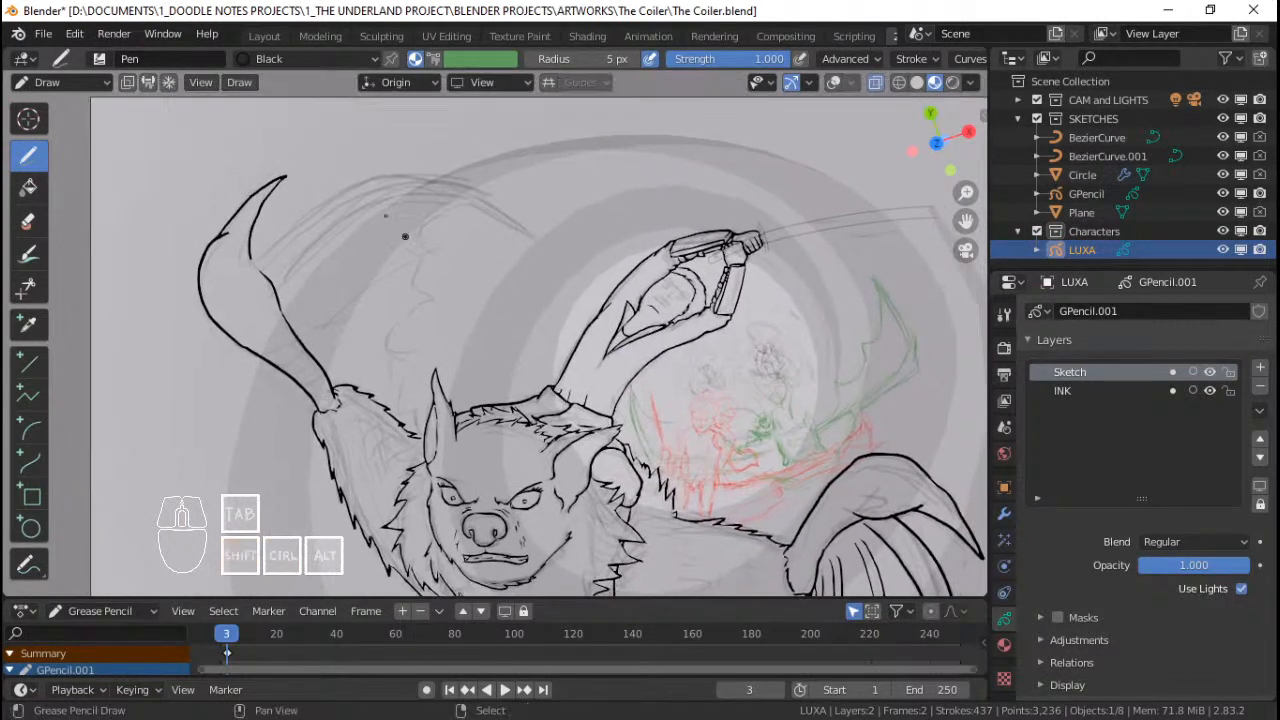
left_click_drag(249, 244, 380, 177)
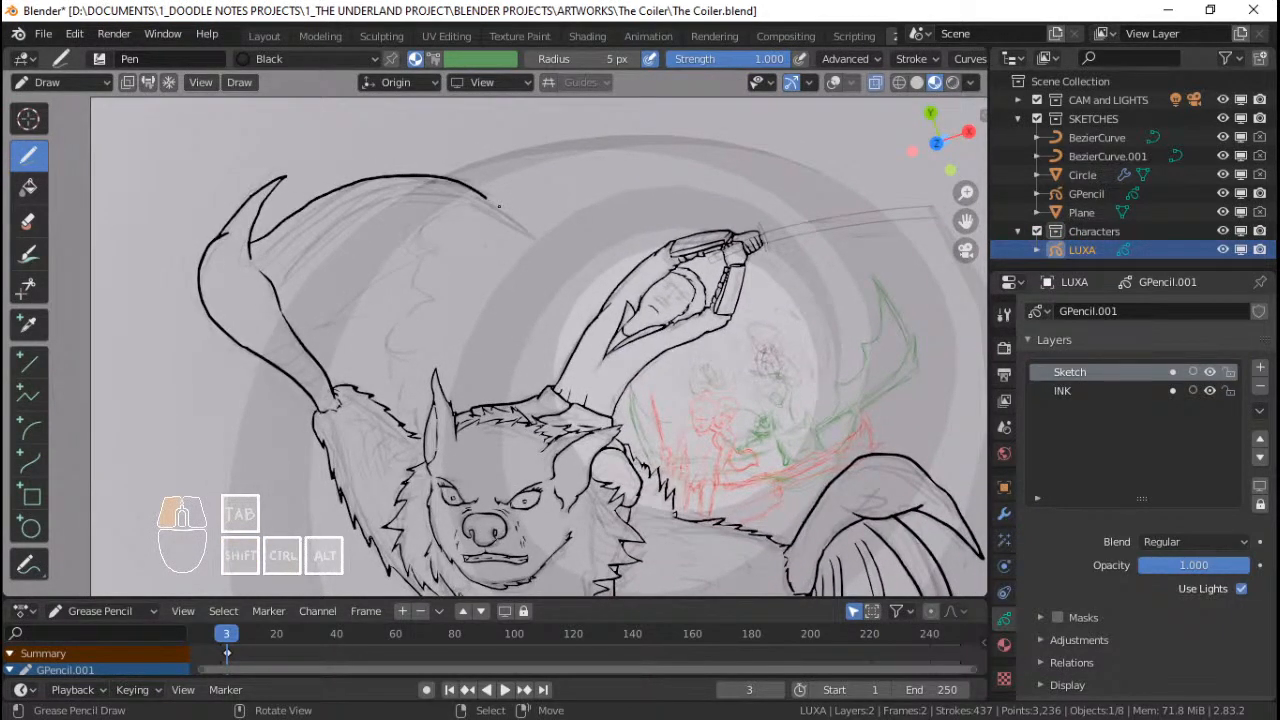
left_click_drag(499, 206, 504, 212)
mouse_move(278, 280)
left_mouse_down()
mouse_move(372, 202)
mouse_move(432, 189)
mouse_move(478, 198)
mouse_move(517, 229)
left_mouse_up()
key("ctrl+z")
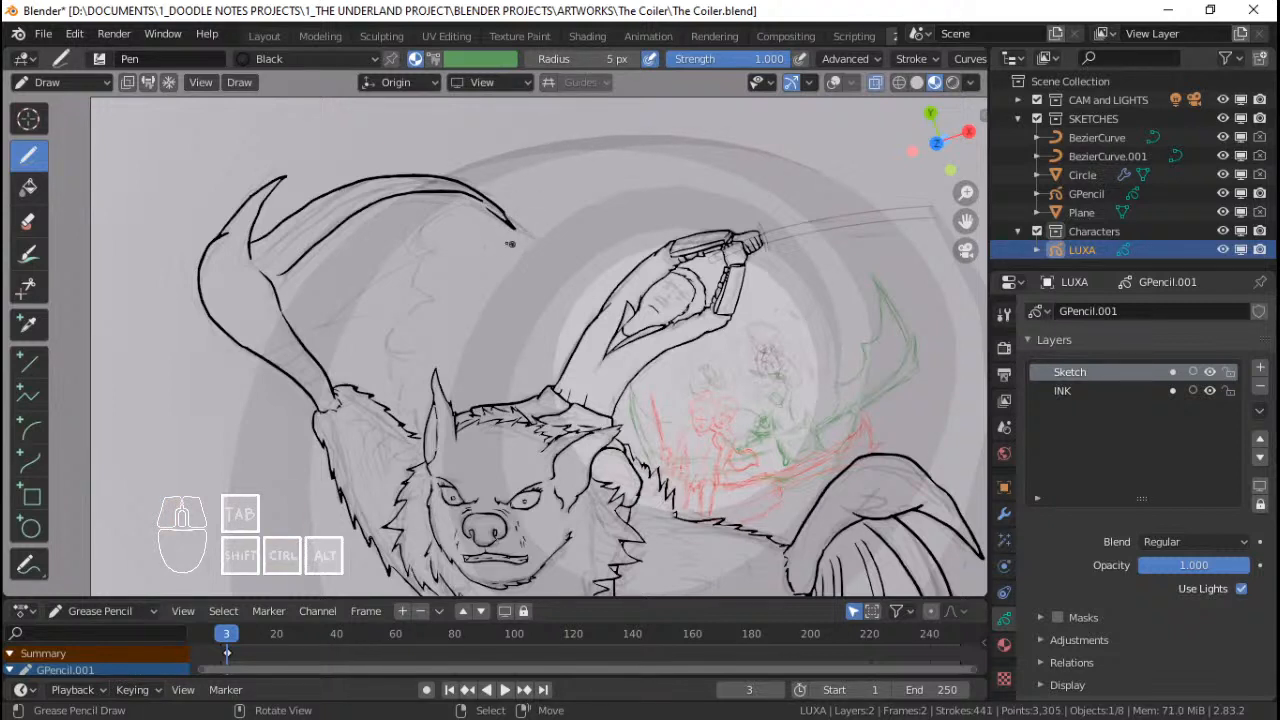
mouse_move(489, 211)
middle_mouse_down("shift")
mouse_move(487, 193)
mouse_move(489, 242)
mouse_move(514, 194)
middle_mouse_up("shift")
middle_click_drag(560, 290, 543, 255, "shift")
middle_click_drag(543, 255, 552, 215, "ctrl")
middle_click_drag(610, 300, 601, 272, "shift")
middle_click_drag(652, 322, 656, 311, "ctrl")
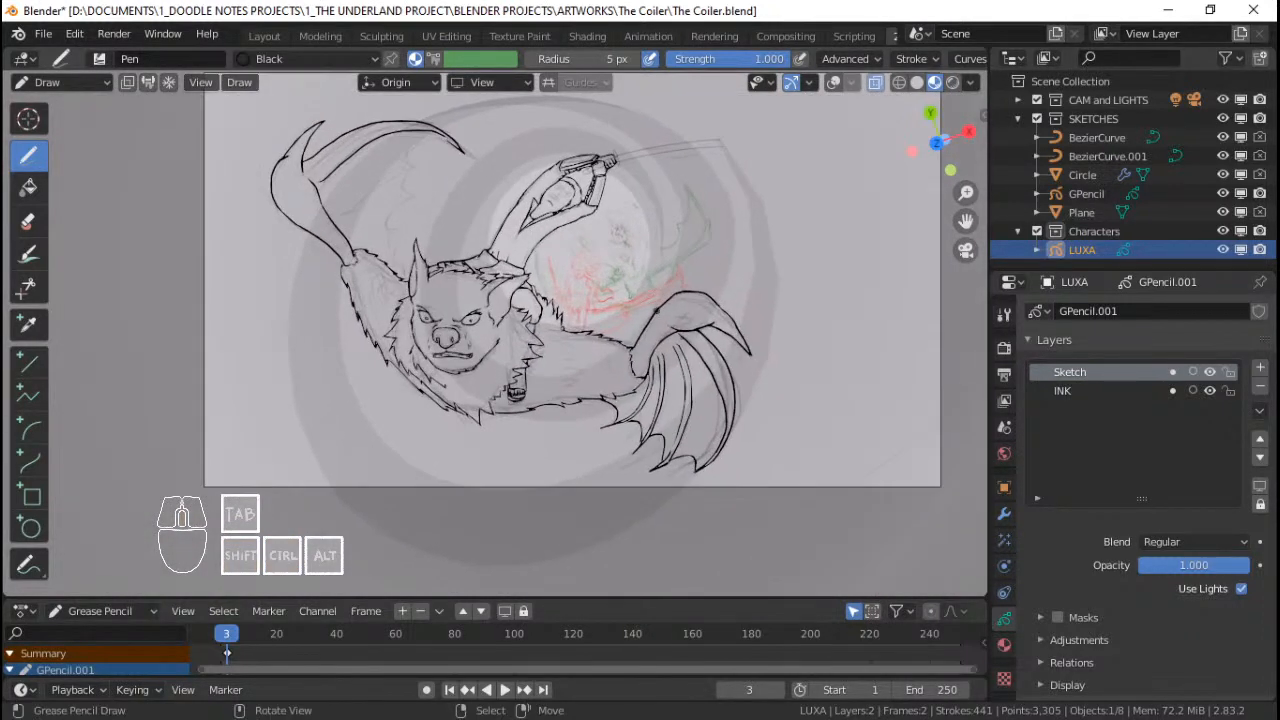
middle_click_drag(655, 362, 657, 382, "shift")
middle_click_drag(540, 290, 536, 245, "ctrl")
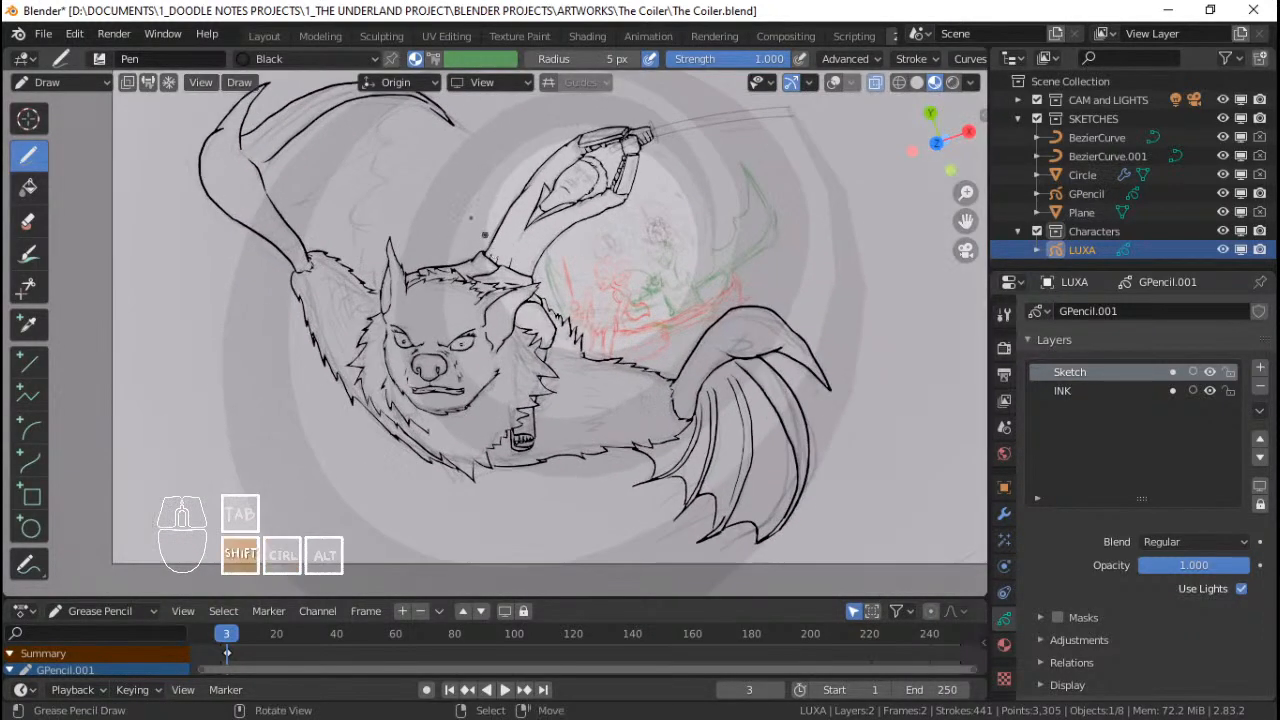
Step: Ink the upper line of the wing's second finger, curving out from the wrist beneath the top finger, and save the file
middle_click_drag(408, 156, 479, 236, "shift")
left_click(352, 270)
left_click(344, 254)
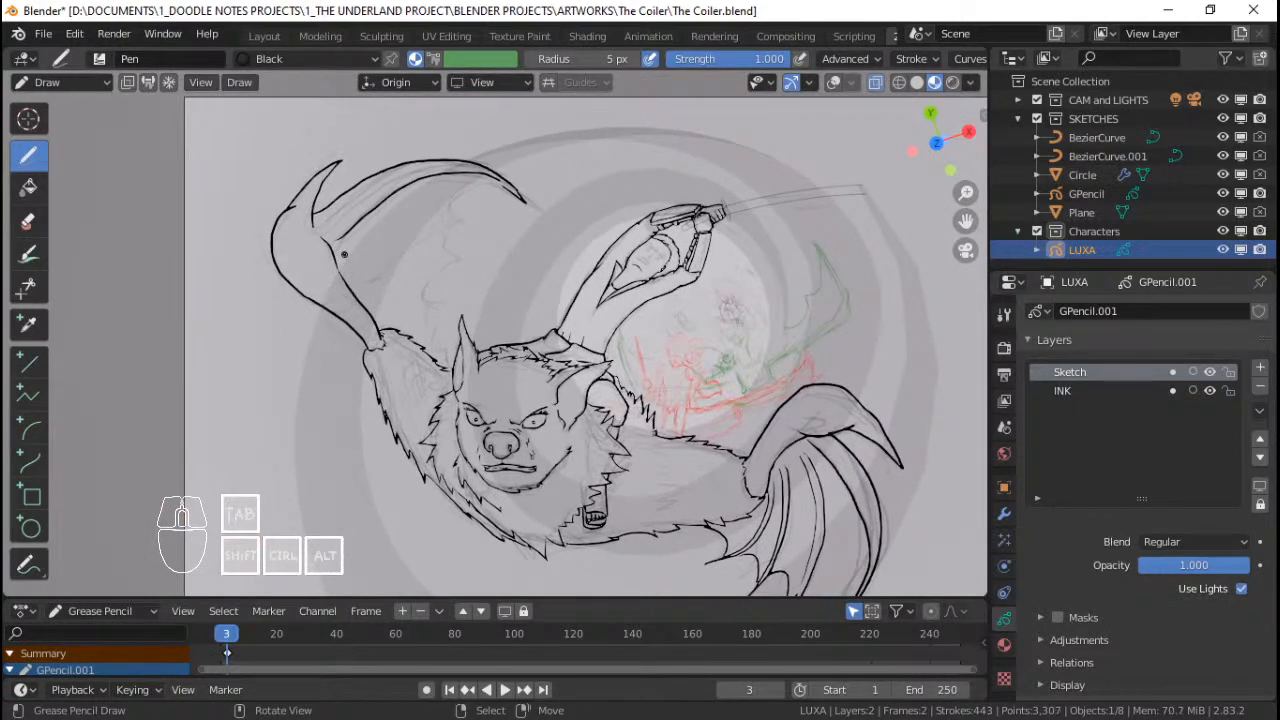
left_click_drag(344, 249, 467, 226)
left_click_drag(348, 257, 343, 254)
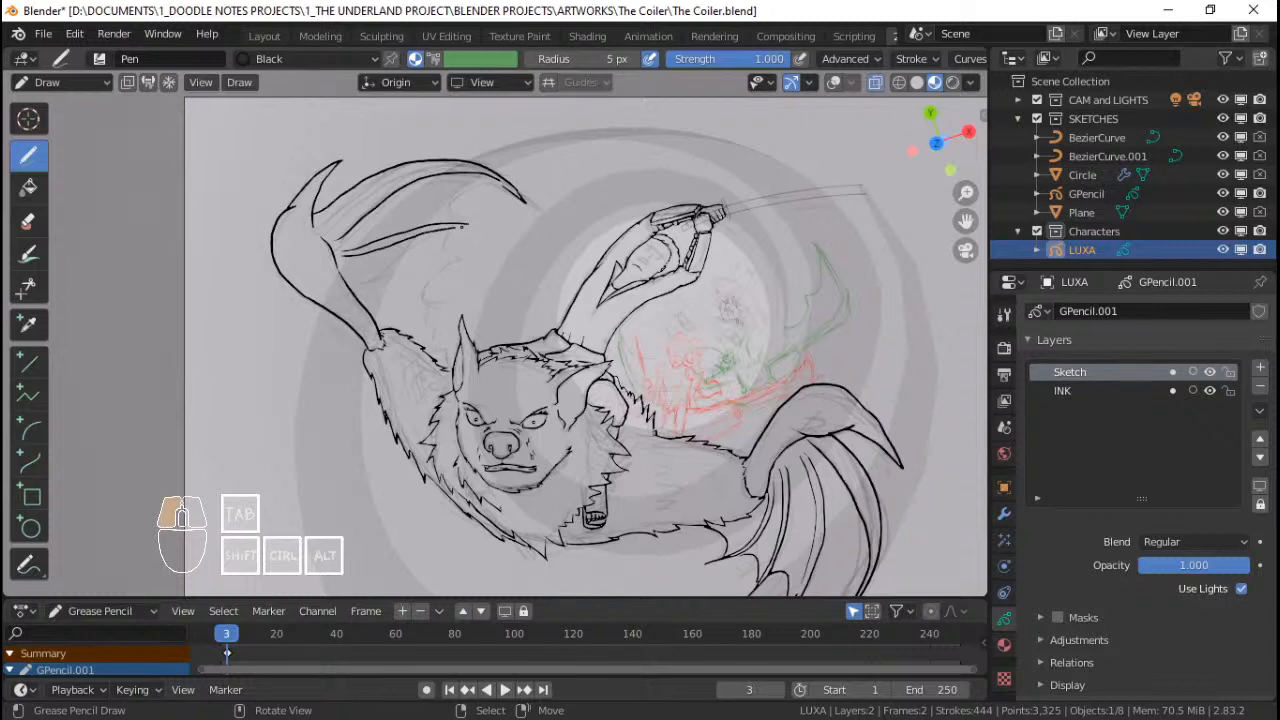
key("ctrl+z")
left_click_drag(459, 226, 468, 225)
key("ctrl+s")
mouse_move(434, 260)
middle_mouse_down("ctrl")
mouse_move(454, 206)
mouse_move(514, 311)
middle_mouse_up("ctrl")
key("ctrl+s")
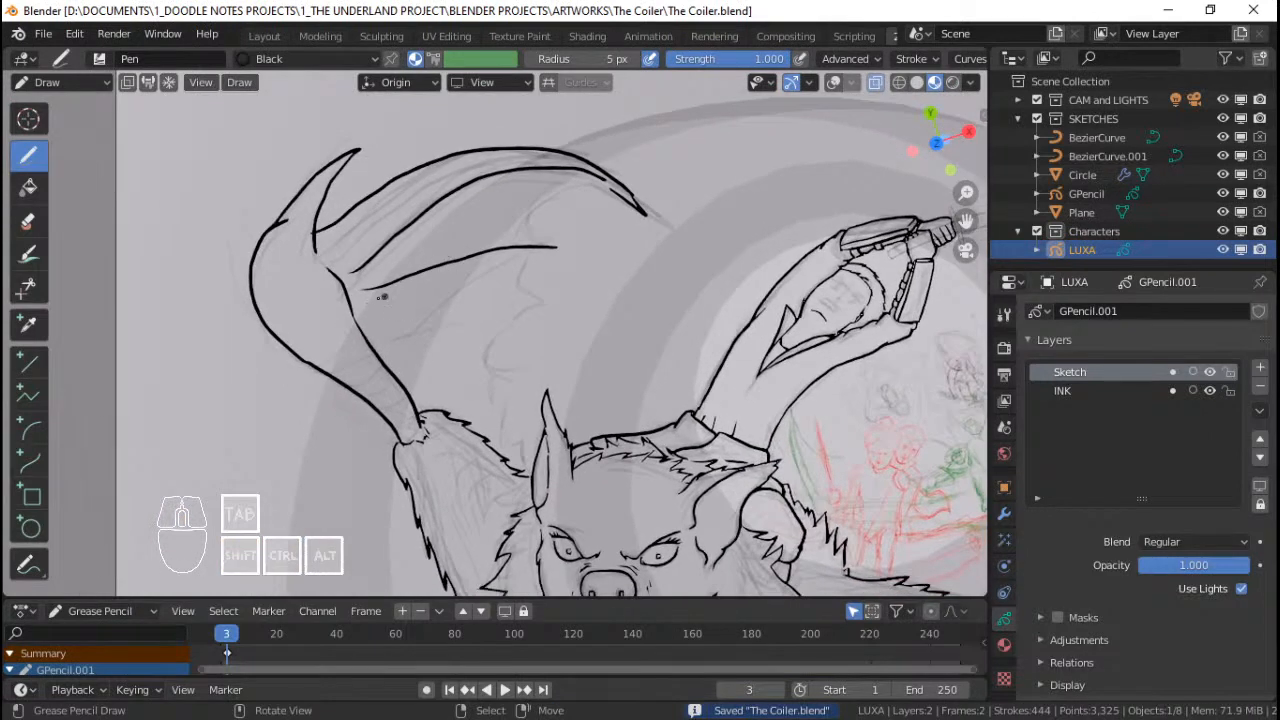
Step: Double the second wing finger with a lower line and ink a double-lined, nearly horizontal third finger beneath it
left_click_drag(357, 302, 545, 248)
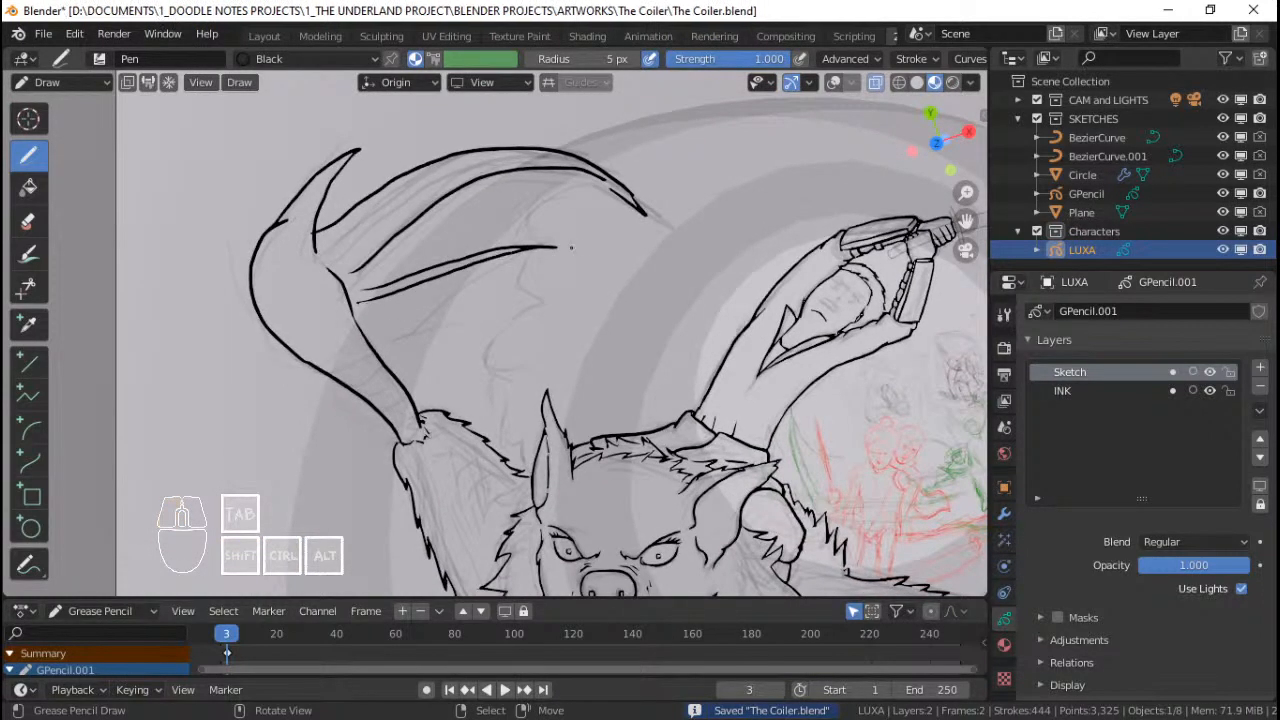
left_click_drag(372, 306, 548, 312)
left_click_drag(360, 315, 548, 312)
middle_click_drag(425, 331, 417, 323, "shift")
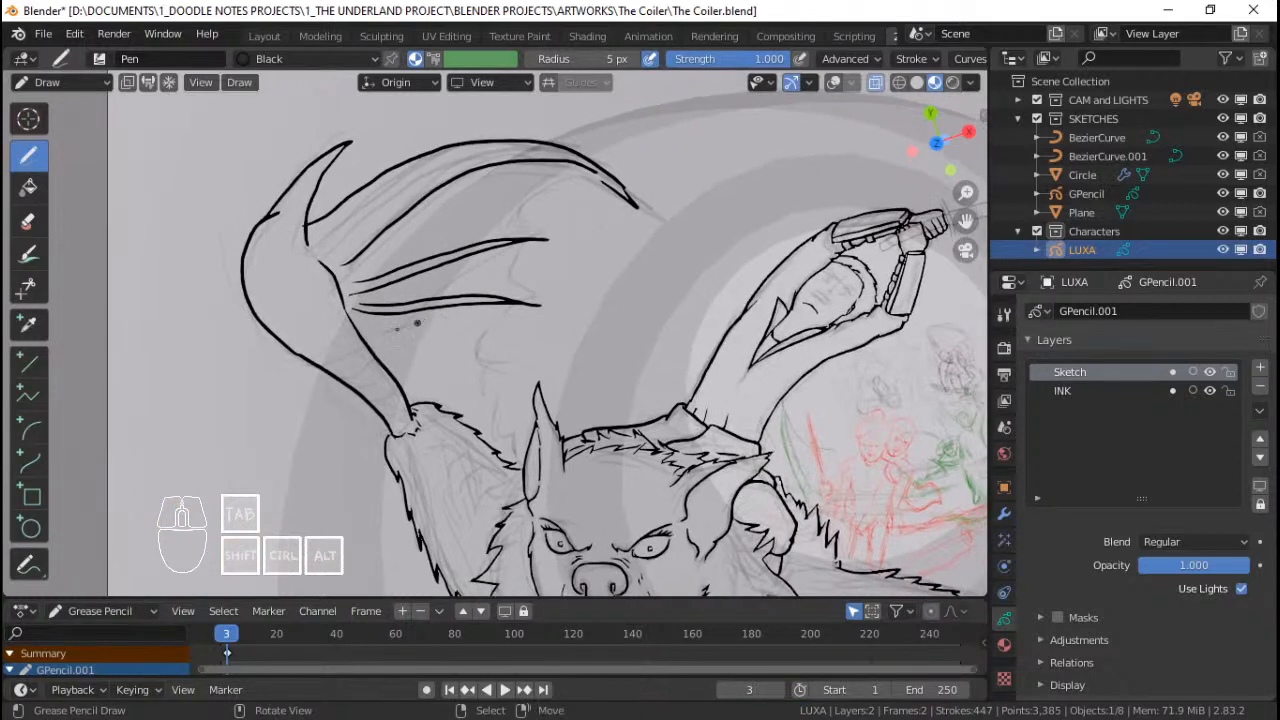
Step: Ink a shorter double-lined fourth wing finger slanting down from the forearm to a pointed tip
left_click_drag(366, 318, 489, 374)
left_click_drag(374, 331, 477, 371)
key("ctrl+z")
left_click_drag(368, 324, 401, 348)
left_click_drag(493, 376, 495, 376)
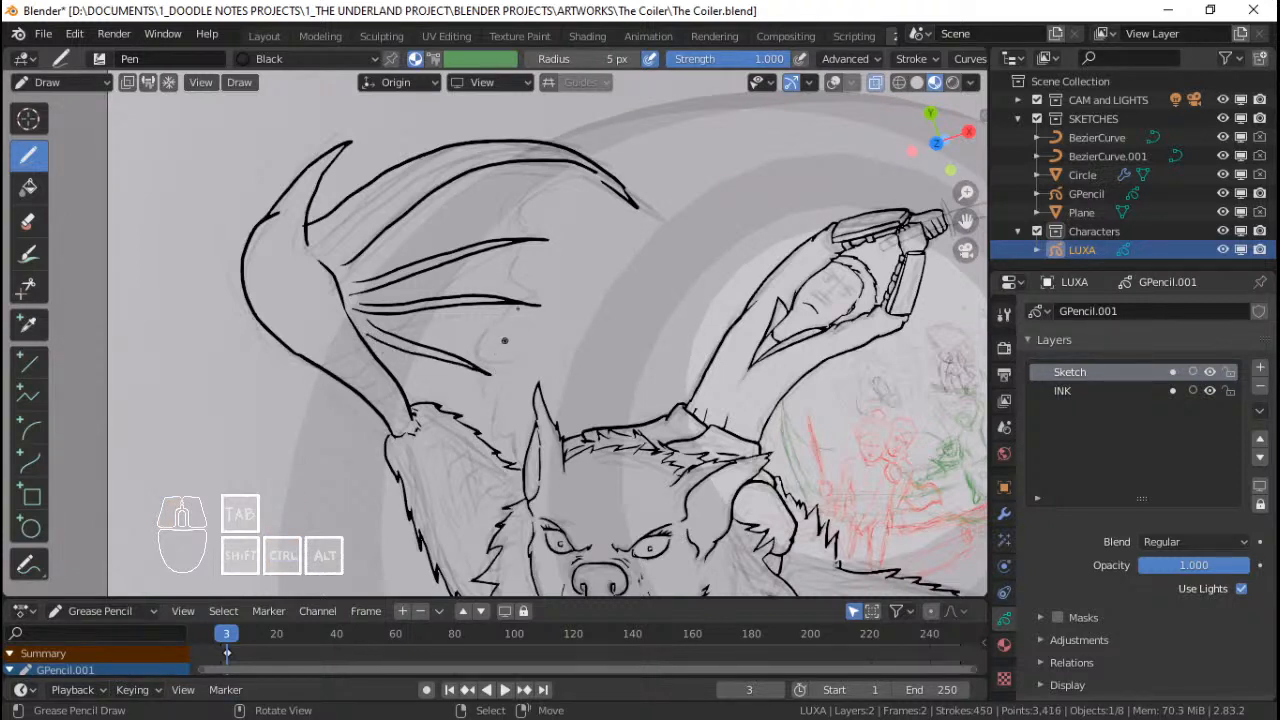
Step: Ink scalloped membrane edges linking the wing's finger tips from the top finger down to the furry arm
mouse_move(601, 182)
left_mouse_down()
mouse_move(550, 178)
mouse_move(518, 215)
mouse_move(533, 240)
mouse_move(515, 248)
mouse_move(525, 307)
mouse_move(476, 345)
mouse_move(480, 440)
left_mouse_up()
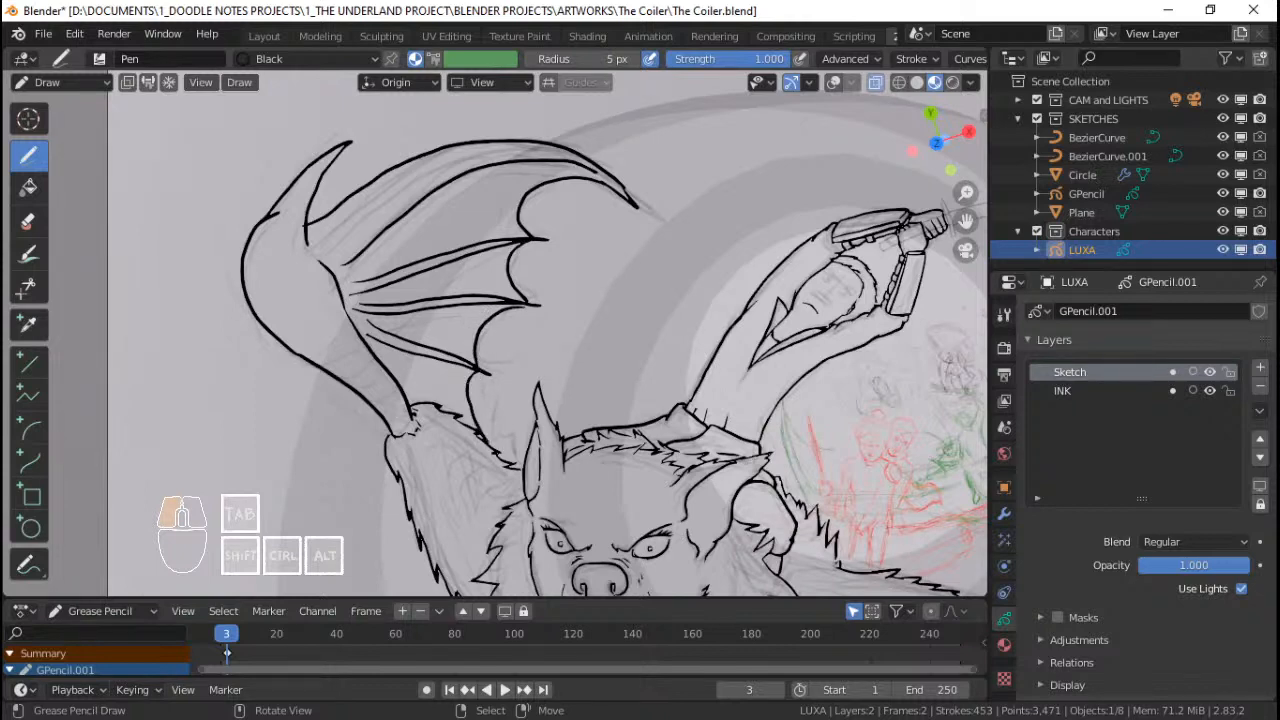
mouse_move(524, 342)
middle_mouse_down("ctrl")
mouse_move(533, 323)
mouse_move(451, 338)
mouse_move(580, 343)
mouse_move(530, 292)
middle_mouse_up("ctrl")
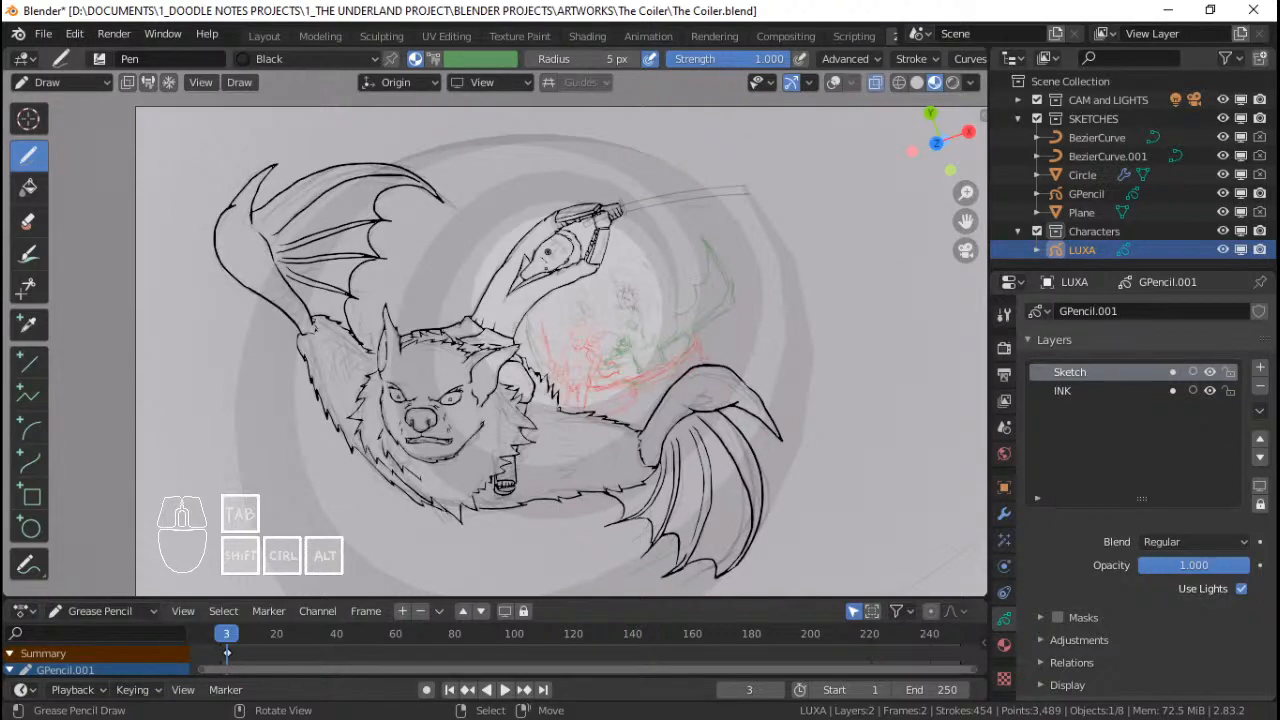
scroll(547, 262, "up", 3)
scroll(618, 272, "down", 3)
scroll(526, 377, "up", 2)
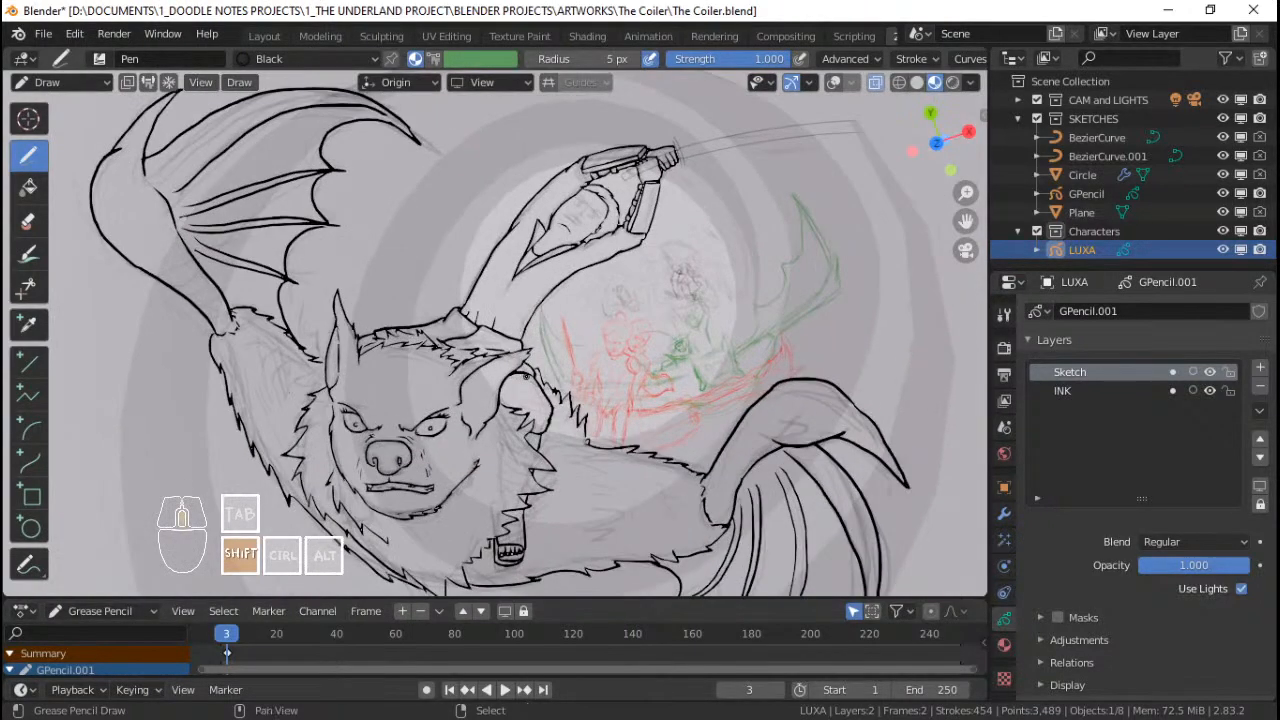
Step: Examine the inked wing, head, fur, body and raised arms up close and as a whole against the sketch
middle_click_drag(526, 376, 537, 405, "shift")
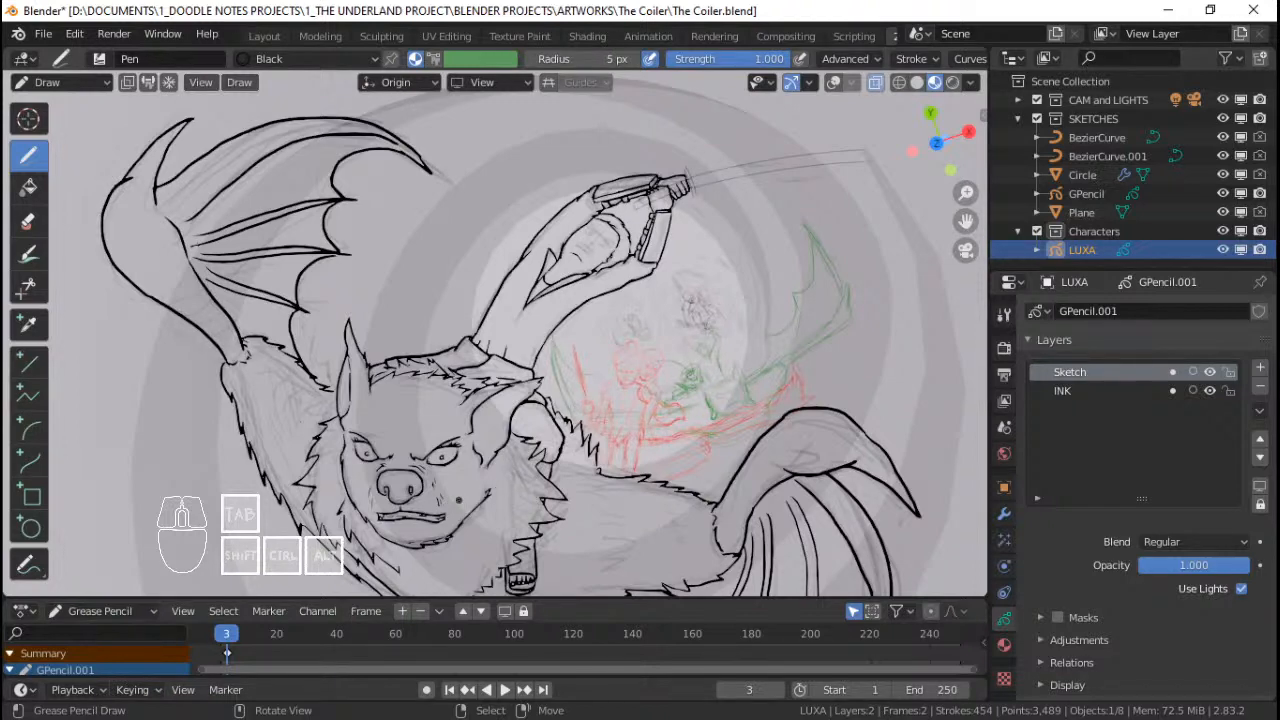
scroll(459, 501, "down", 3)
scroll(518, 484, "up", 5)
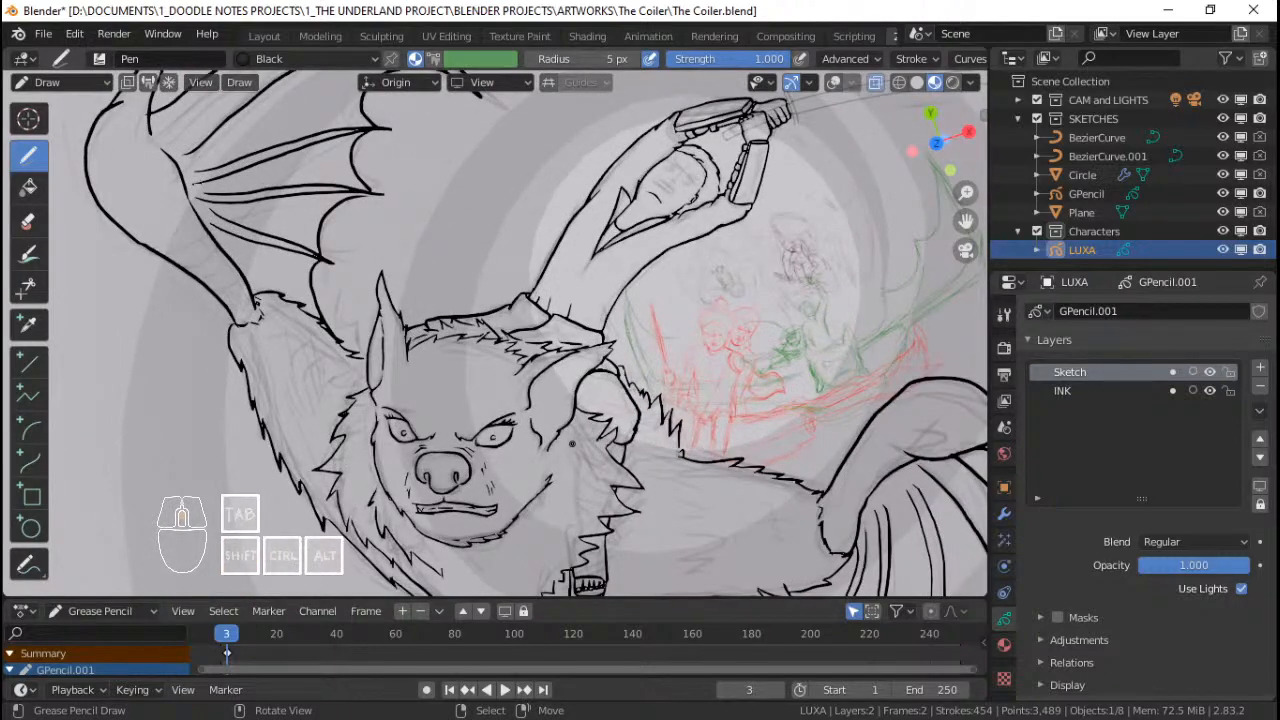
scroll(572, 443, "down", 3)
scroll(582, 426, "up", 4)
scroll(578, 323, "down", 3)
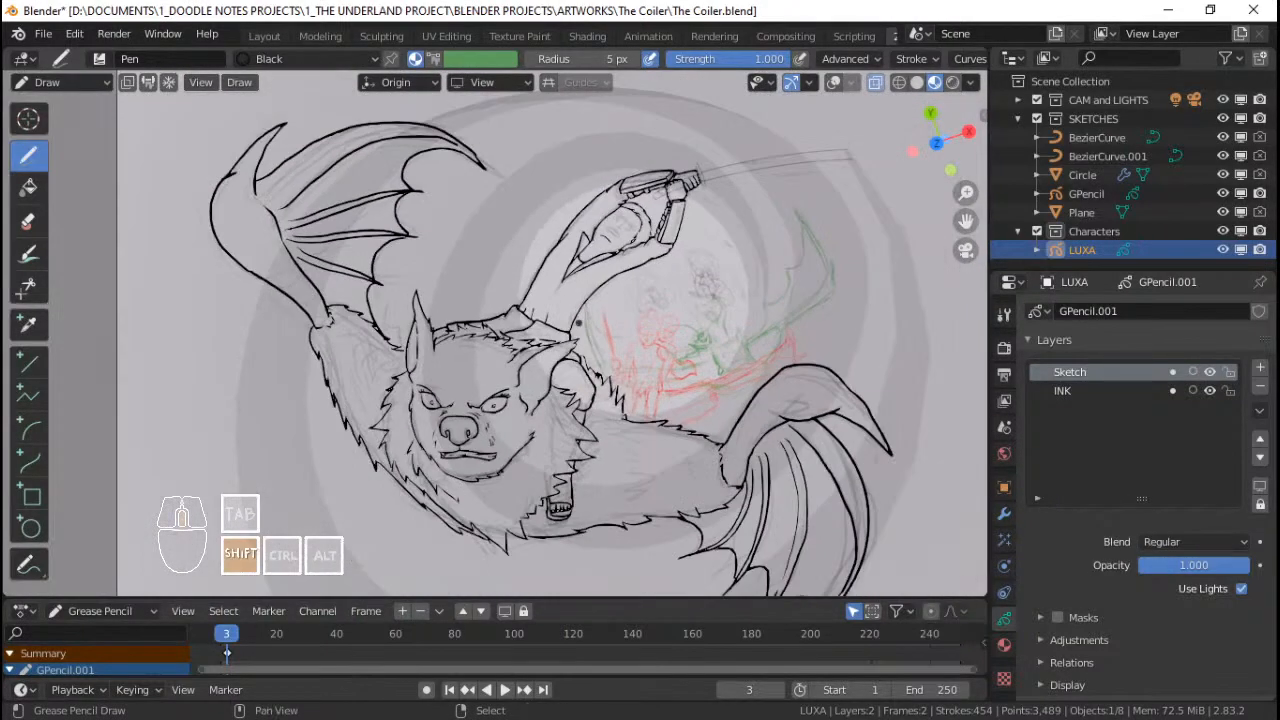
scroll(590, 345, "up", 2)
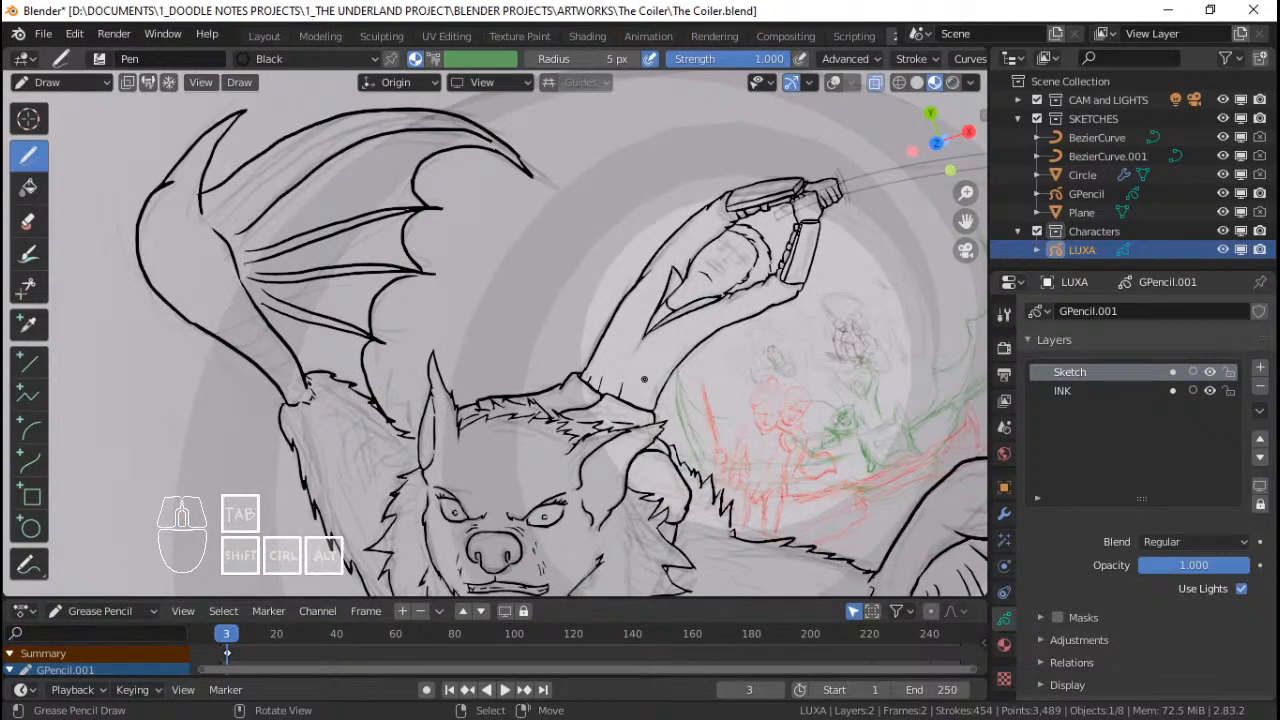
scroll(644, 379, "up", 2)
scroll(590, 360, "down", 4)
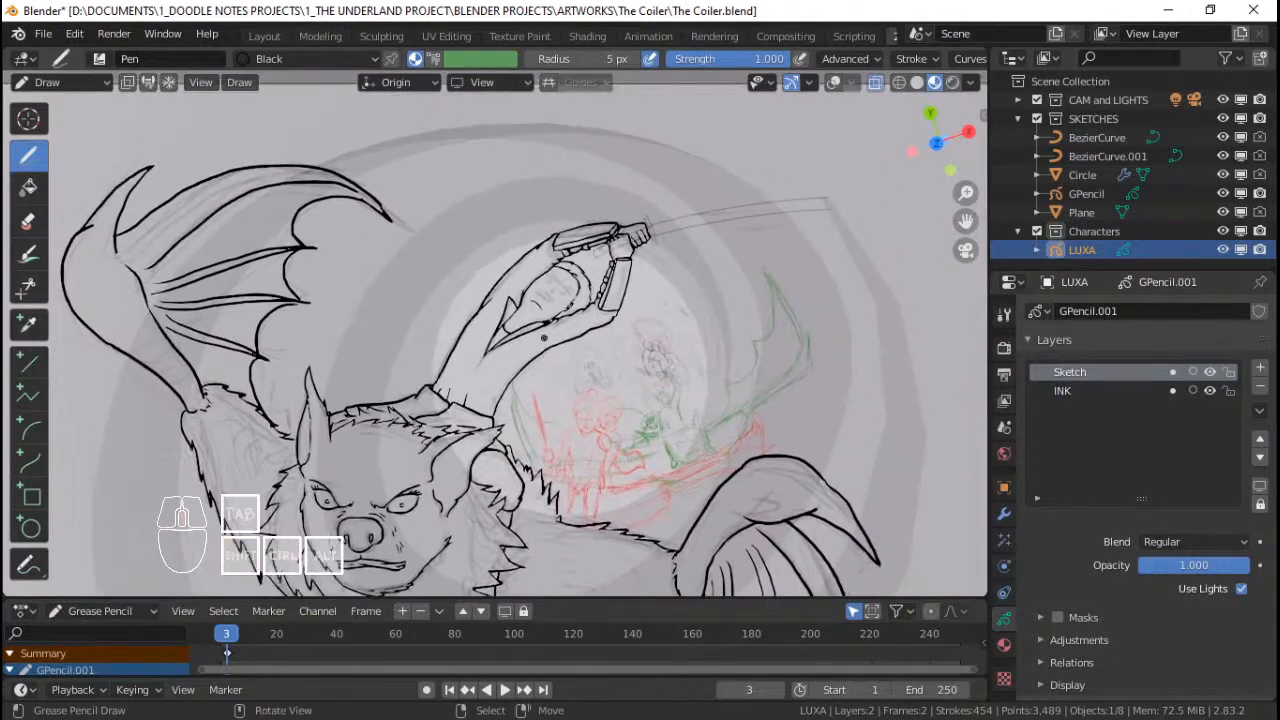
scroll(544, 338, "up", 2)
scroll(604, 357, "down", 3)
scroll(578, 365, "up", 4)
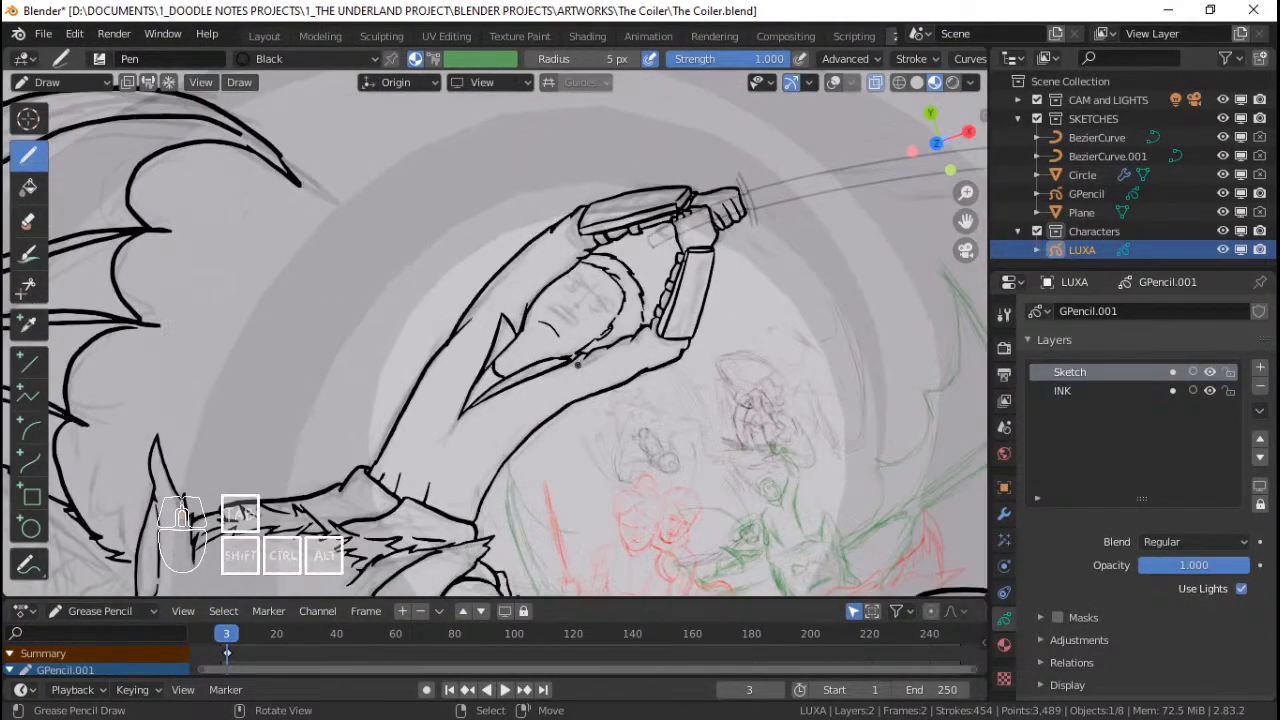
middle_click_drag(538, 370, 631, 346, "shift")
scroll(631, 346, "down", 2)
scroll(660, 360, "up", 1)
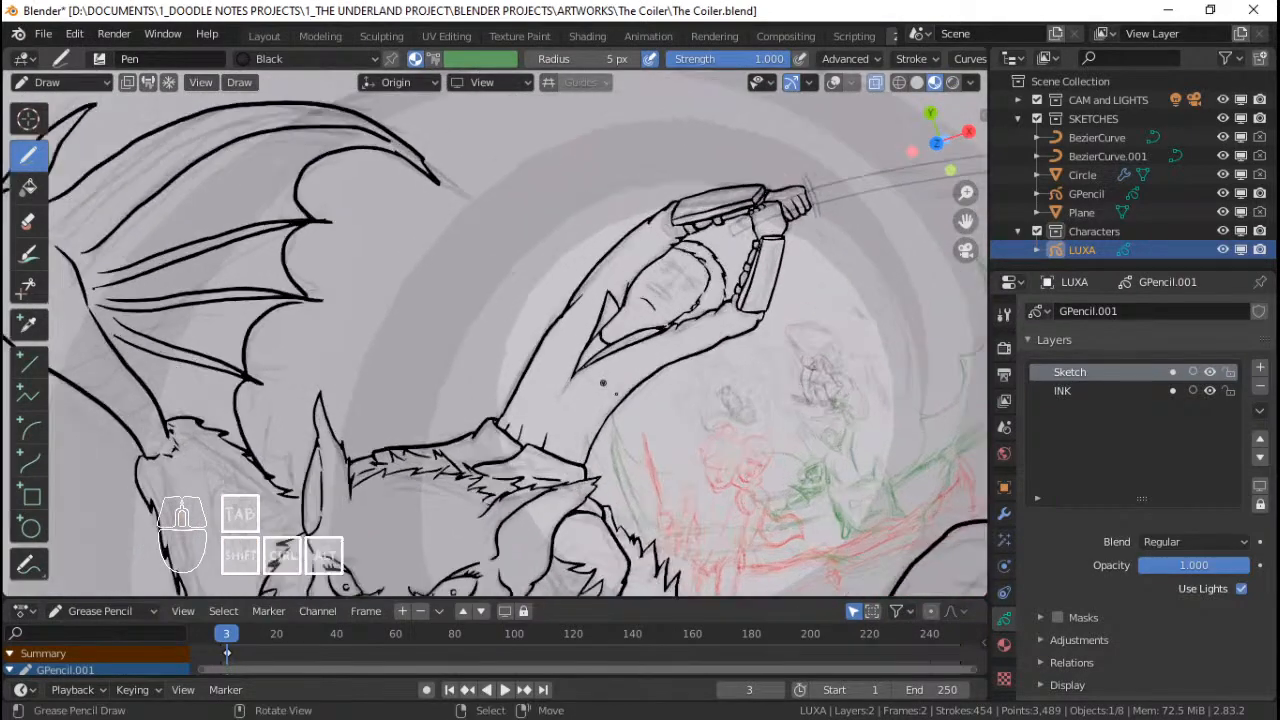
scroll(656, 372, "down", 3)
mouse_move(656, 388)
middle_mouse_down("shift")
mouse_move(623, 391)
mouse_move(571, 334)
mouse_move(578, 346)
mouse_move(668, 352)
middle_mouse_up("shift")
scroll(571, 334, "up", 2)
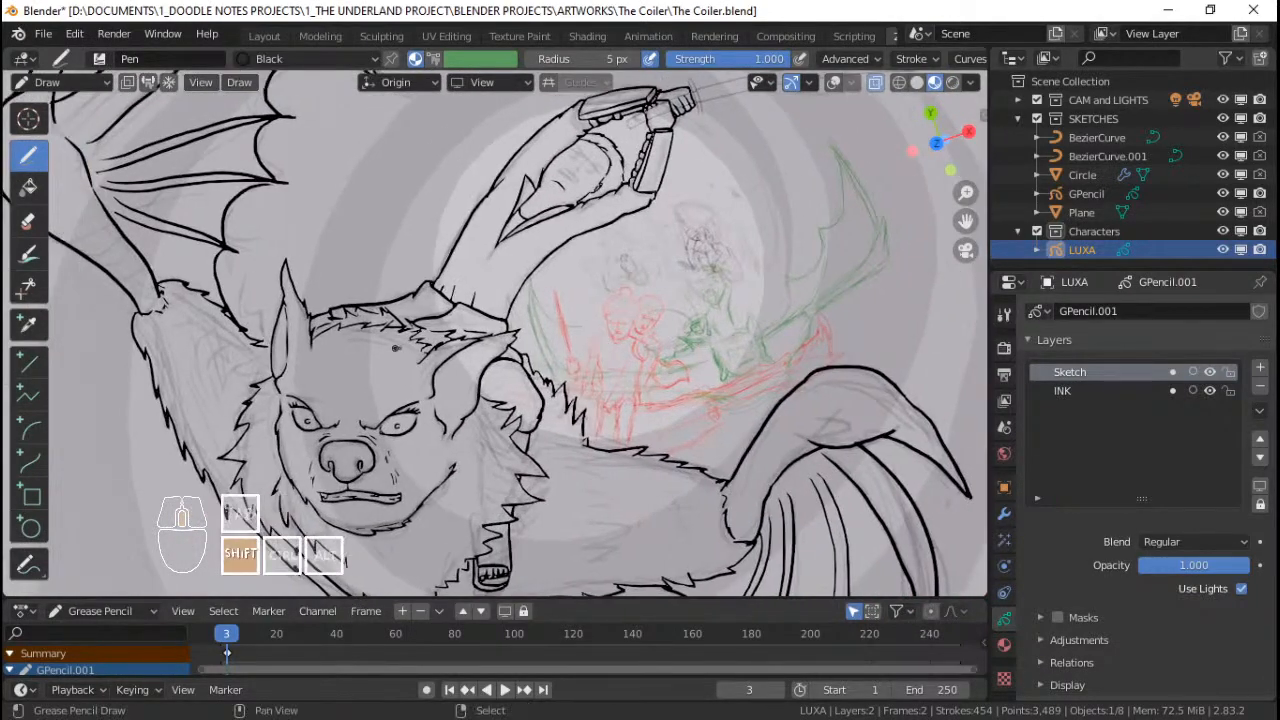
middle_click_drag(460, 342, 591, 348, "shift")
scroll(591, 348, "up", 2)
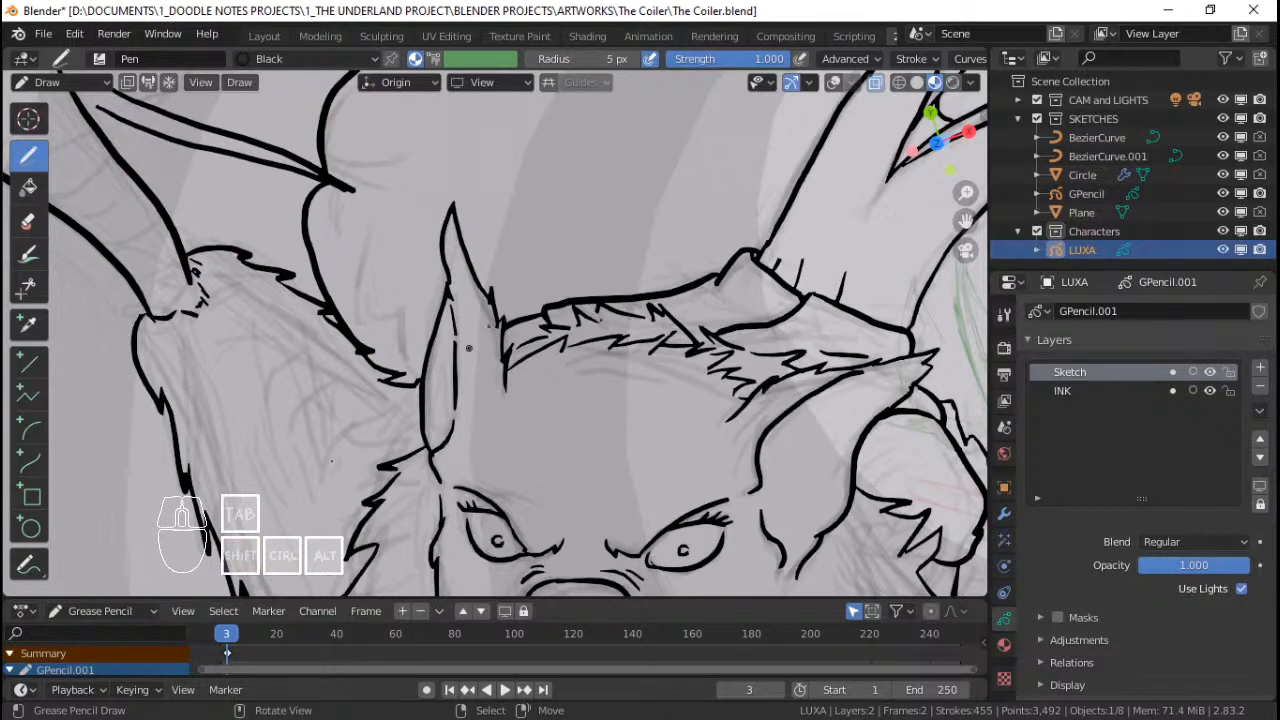
middle_click_drag(469, 348, 503, 274, "ctrl")
middle_click_drag(620, 233, 519, 251, "shift")
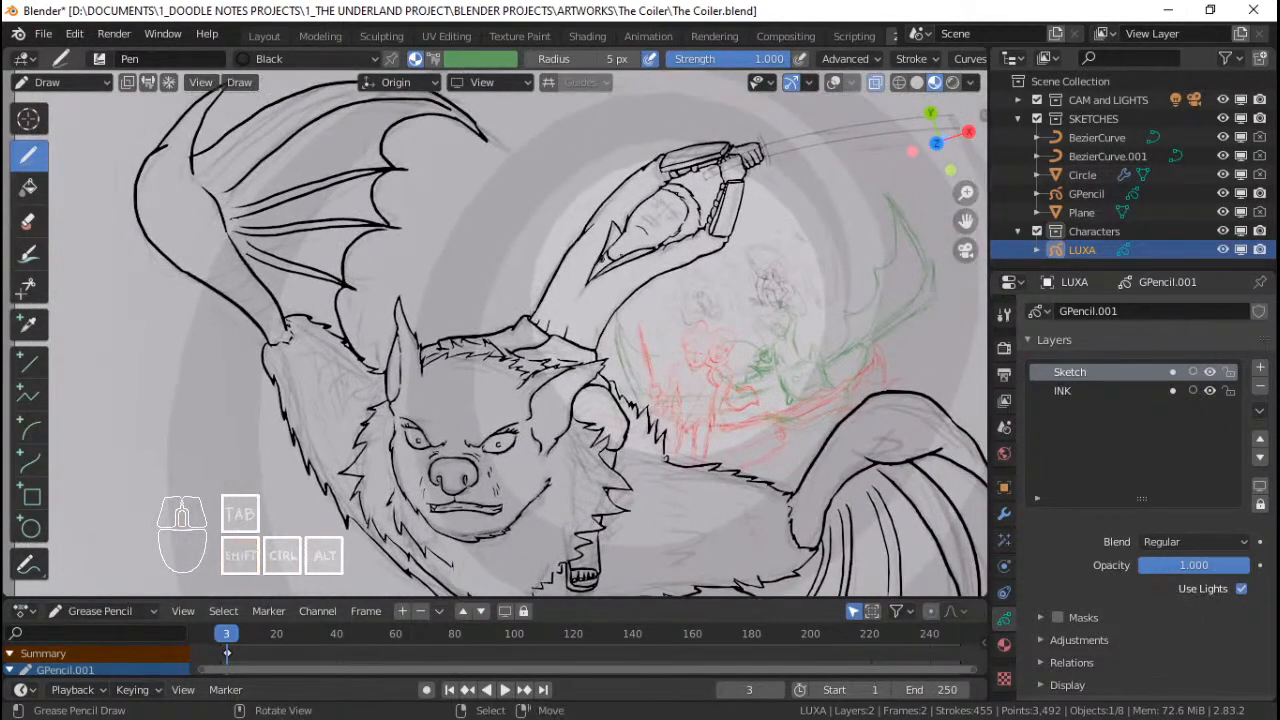
mouse_move(690, 180)
middle_mouse_down("ctrl")
mouse_move(700, 122)
mouse_move(606, 176)
mouse_move(620, 308)
mouse_move(580, 298)
middle_mouse_up("ctrl")
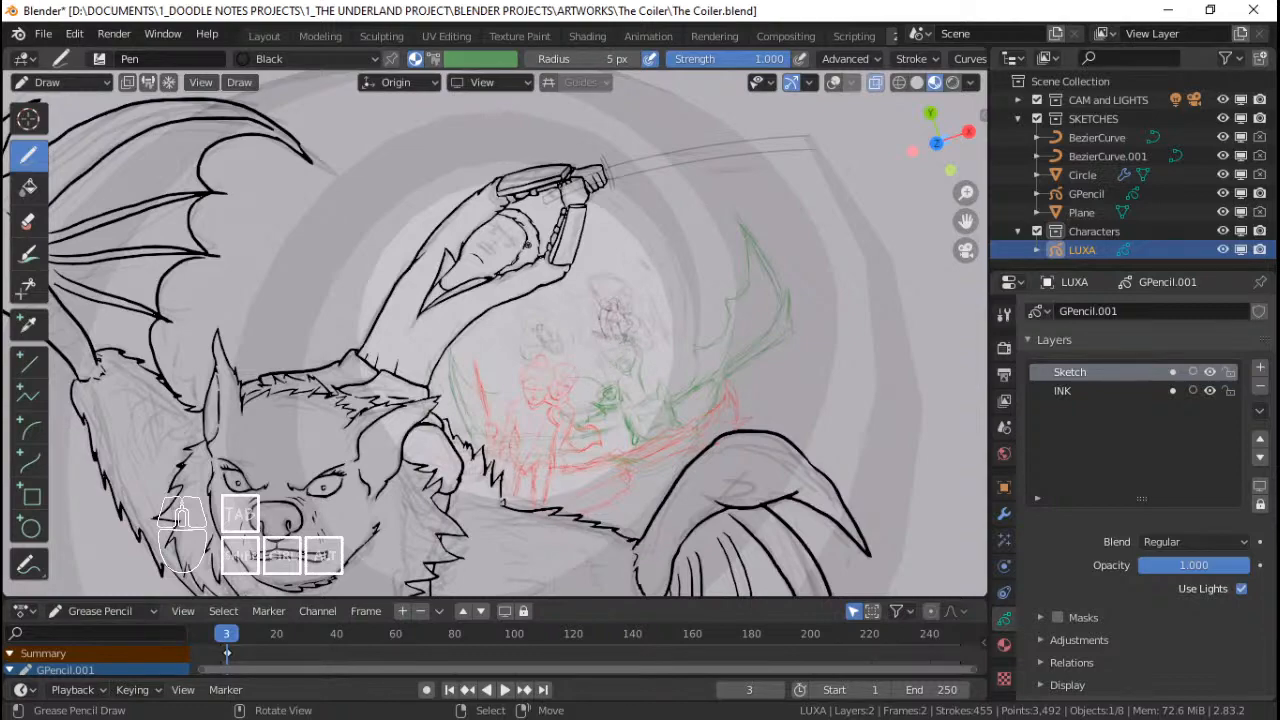
mouse_move(528, 245)
middle_mouse_down("ctrl")
mouse_move(532, 218)
mouse_move(547, 274)
middle_mouse_up("ctrl")
mouse_move(563, 324)
middle_mouse_down("ctrl")
mouse_move(563, 390)
mouse_move(552, 340)
mouse_move(516, 372)
middle_mouse_up("ctrl")
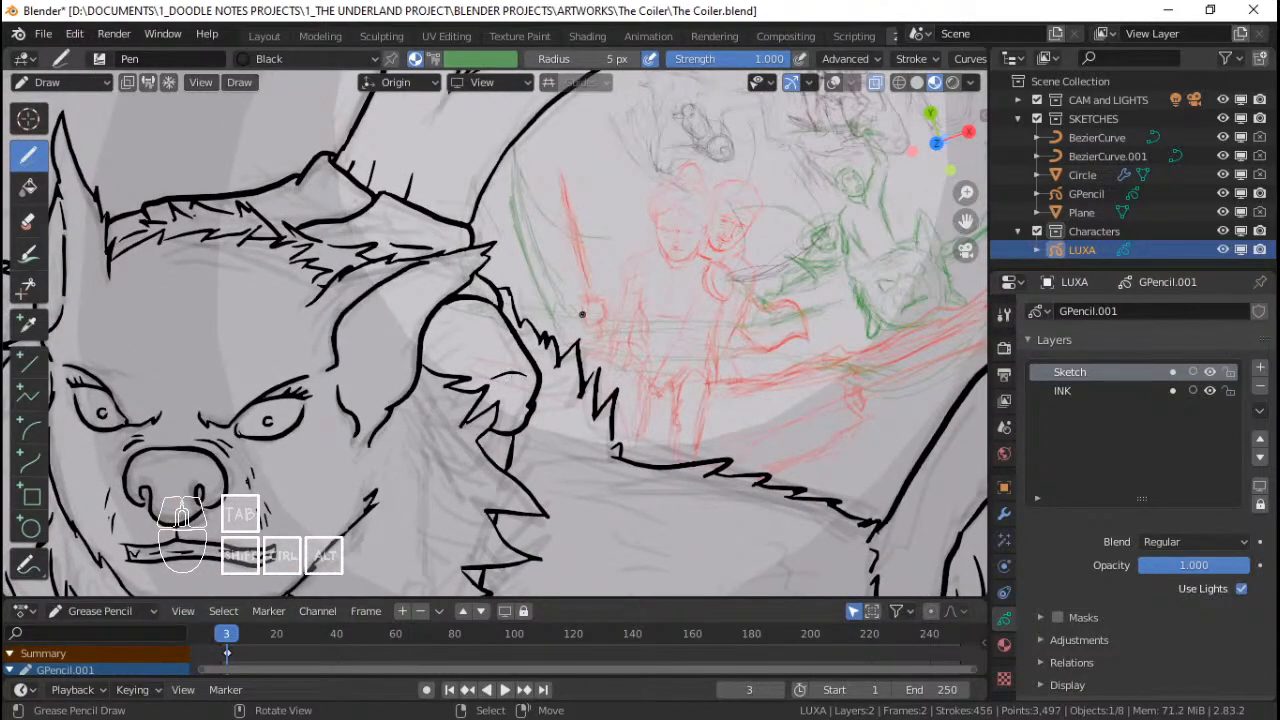
mouse_move(598, 284)
middle_mouse_down("shift")
mouse_move(588, 278)
mouse_move(600, 275)
mouse_move(555, 322)
mouse_move(595, 255)
mouse_move(586, 289)
mouse_move(573, 277)
mouse_move(584, 261)
mouse_move(588, 303)
mouse_move(588, 272)
middle_mouse_up("shift")
mouse_move(595, 317)
middle_mouse_down("shift")
mouse_move(603, 289)
mouse_move(574, 303)
mouse_move(570, 274)
mouse_move(571, 291)
middle_mouse_up("shift")
Step: Set the pen radius to 3 px and ink frowning eyebrows with a short crease between them on the rider's face
mouse_move(550, 234)
middle_mouse_down("shift")
mouse_move(580, 341)
mouse_move(595, 175)
mouse_move(578, 324)
mouse_move(594, 374)
mouse_move(586, 310)
middle_mouse_up("shift")
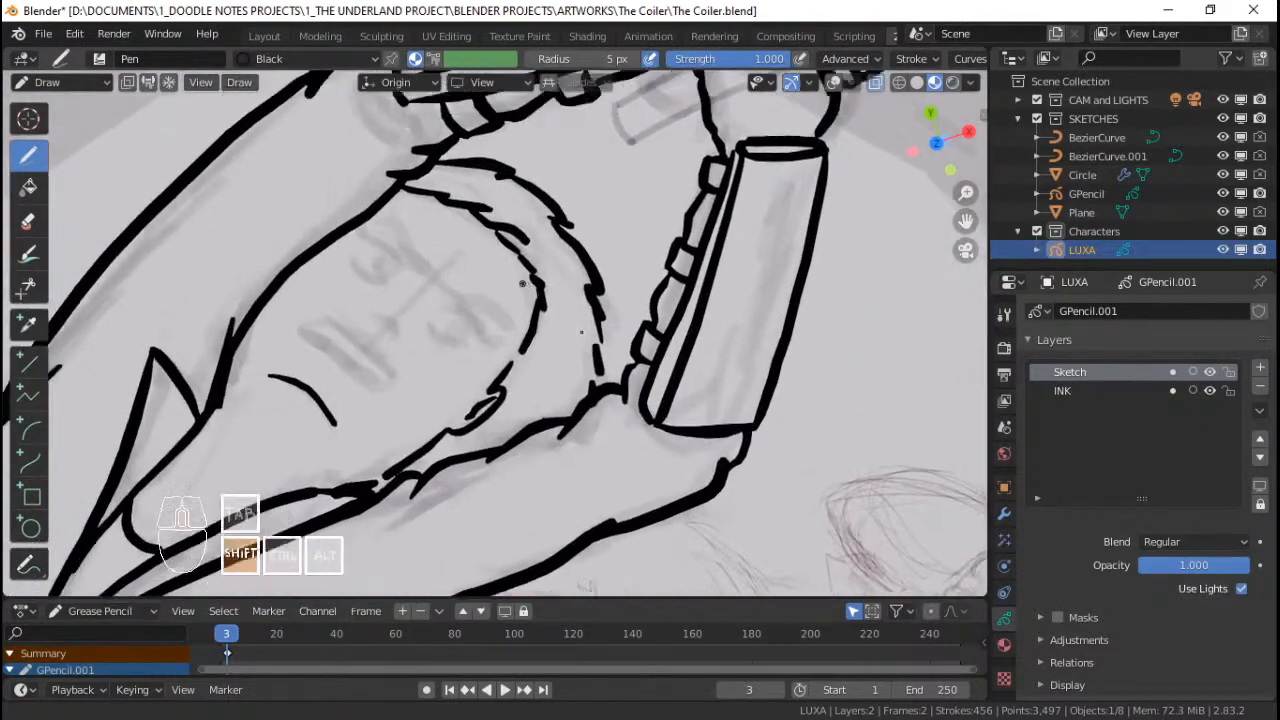
middle_click_drag(448, 270, 510, 356, "shift")
mouse_move(508, 356)
middle_mouse_down("ctrl")
mouse_move(508, 320)
mouse_move(543, 280)
middle_mouse_up("ctrl")
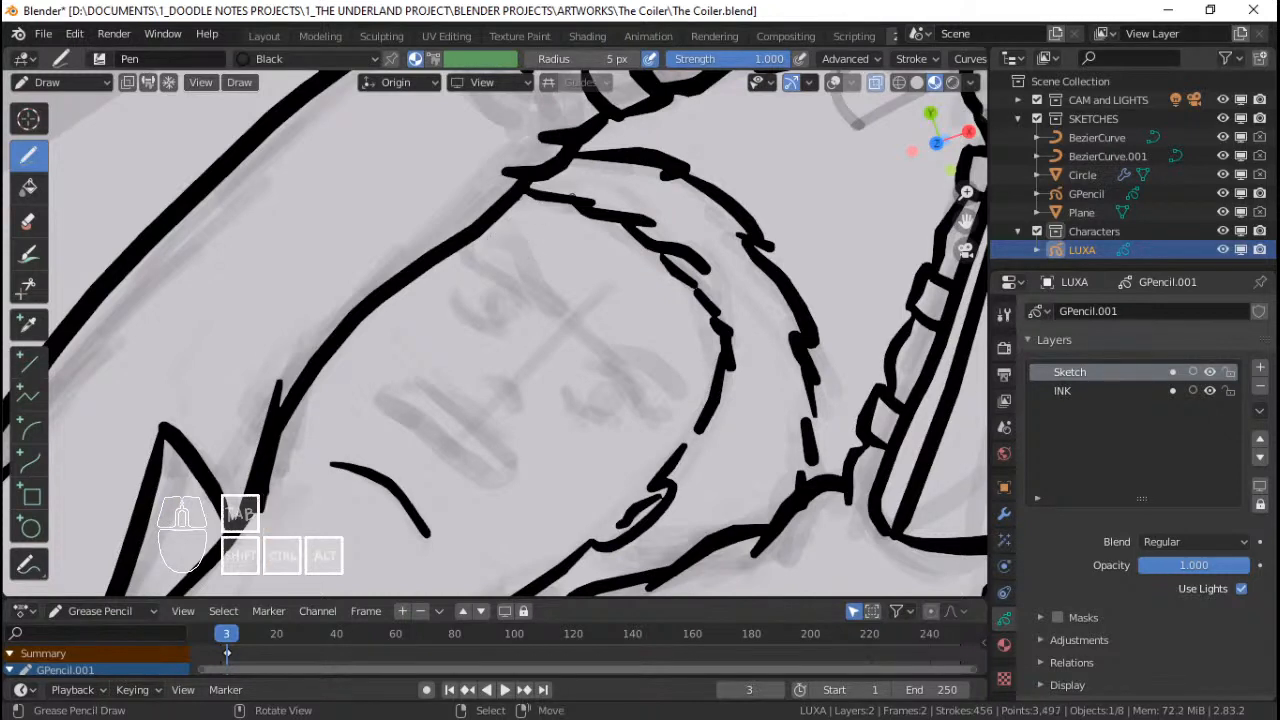
left_click(621, 58)
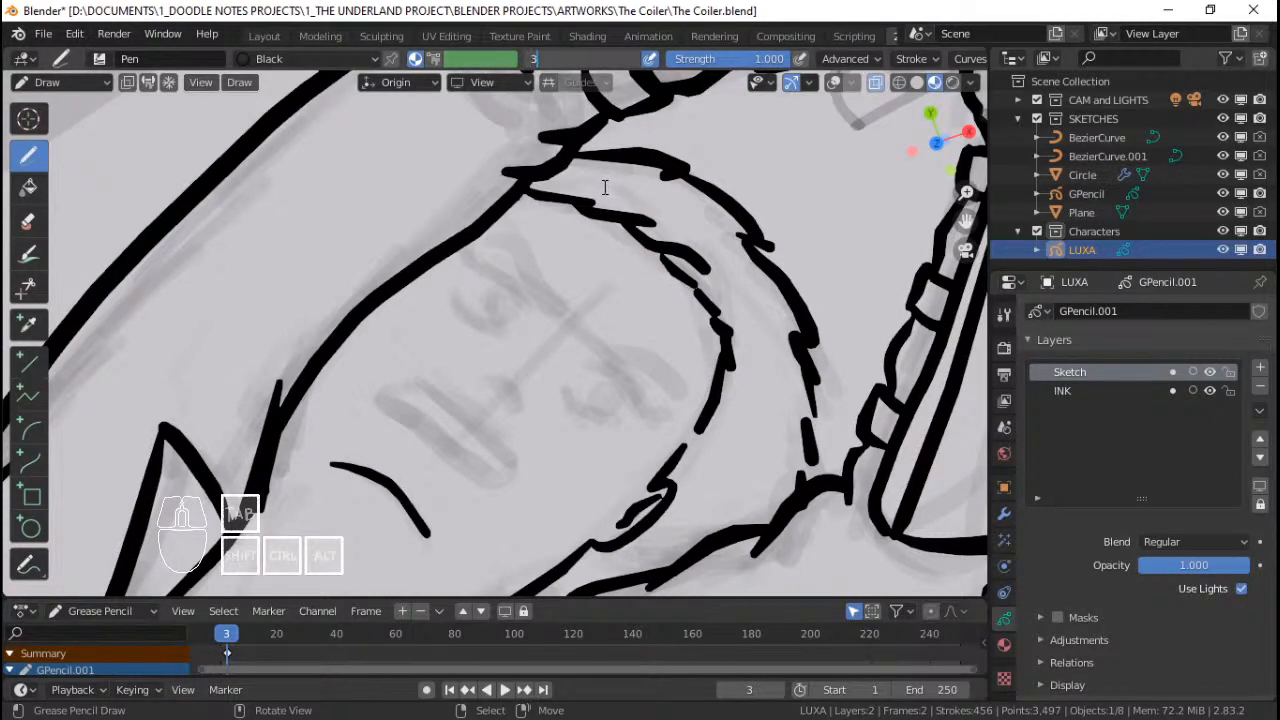
key("Return")
left_click_drag(485, 239, 486, 240)
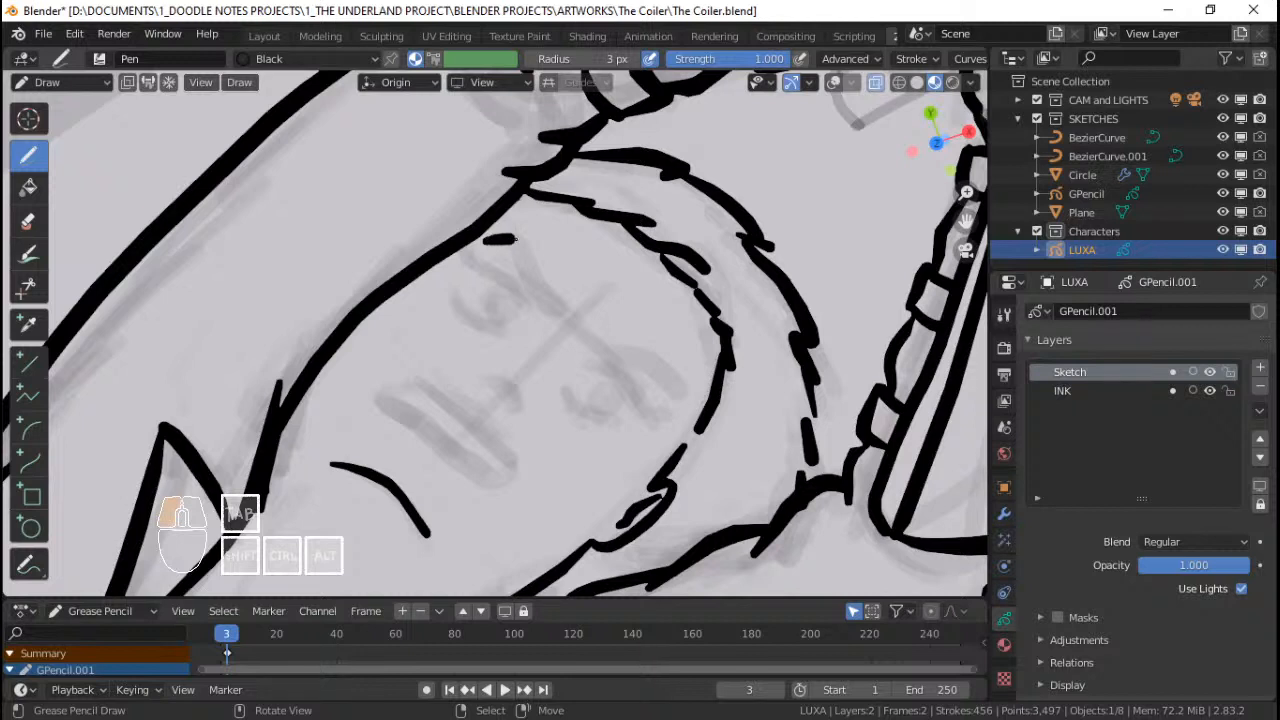
mouse_move(543, 300)
left_mouse_down()
mouse_move(591, 300)
mouse_move(628, 347)
mouse_move(672, 367)
left_mouse_up()
Step: Undo and redraw the rider's lower-right eyebrow as a curve starting closer to the brow crease
key("ctrl+z")
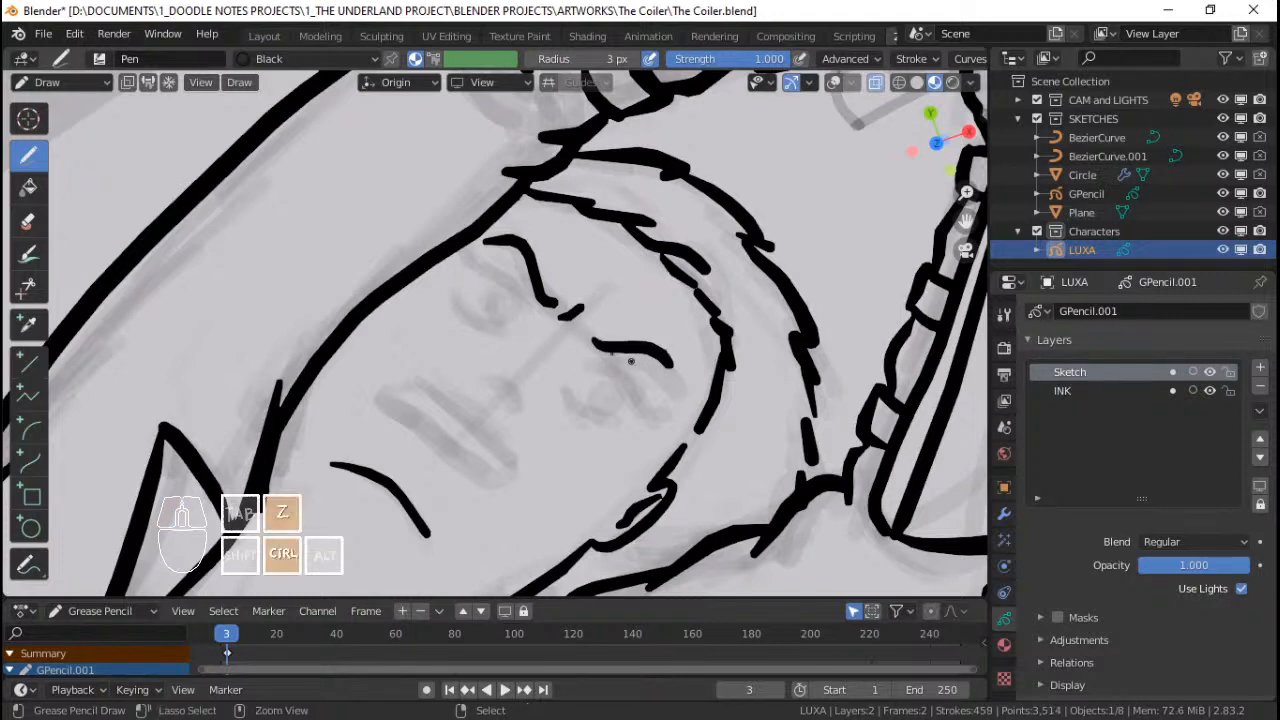
mouse_move(593, 343)
left_mouse_down()
mouse_move(656, 364)
mouse_move(690, 402)
left_mouse_up()
middle_click_drag(620, 349, 631, 320, "shift")
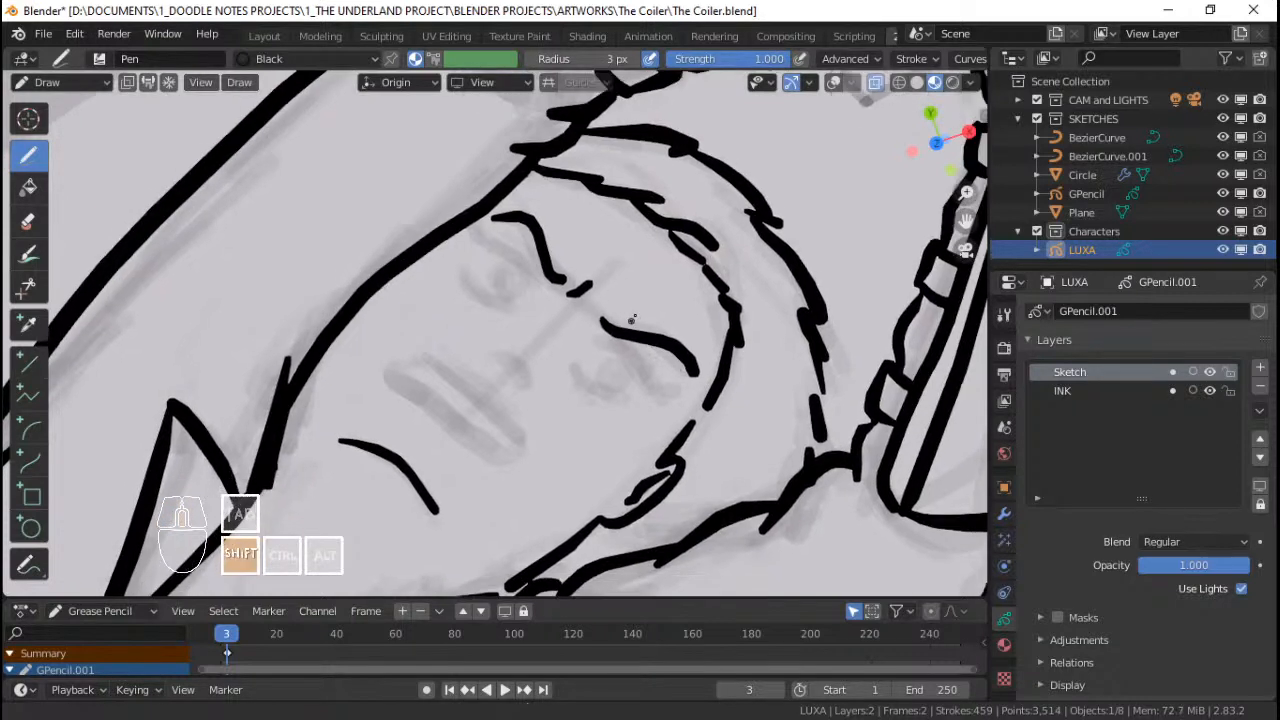
key("ctrl+z")
mouse_move(600, 310)
left_mouse_down()
mouse_move(655, 328)
mouse_move(688, 368)
mouse_move(592, 305)
left_mouse_up()
key("ctrl+z")
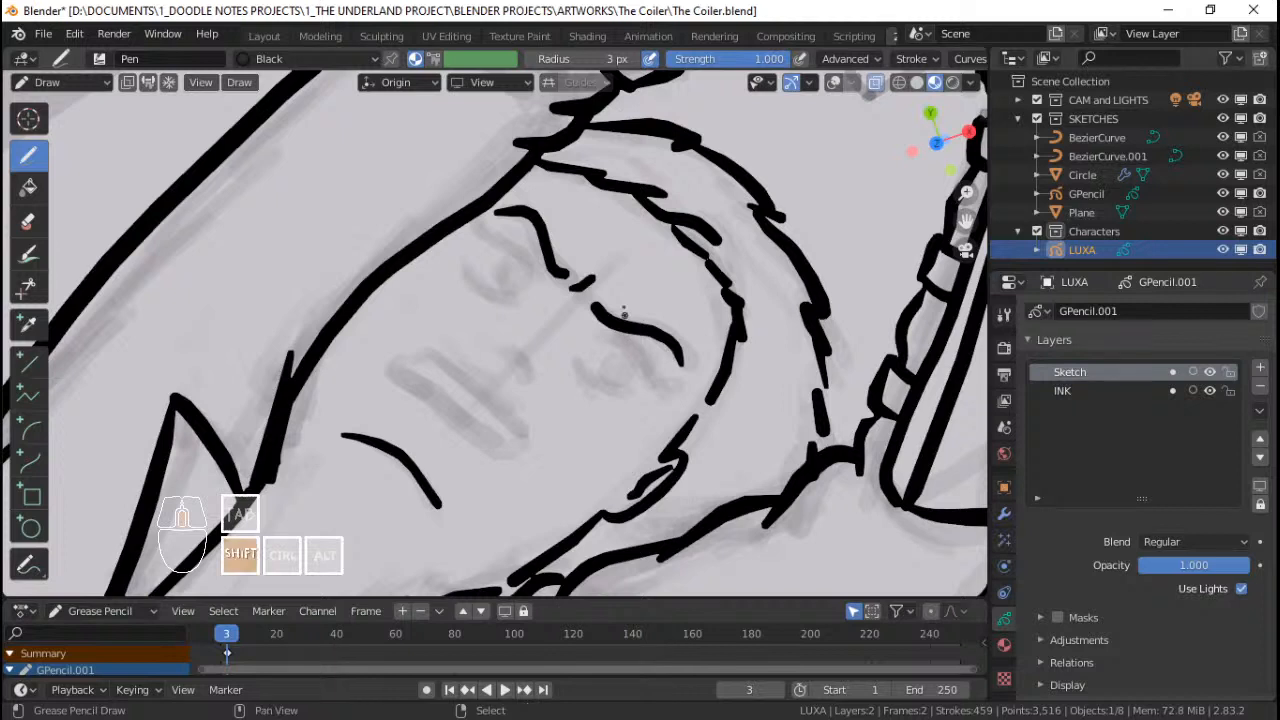
Step: Ink the curved upper eyelid of the rider's upper-left eye, with short lashes at its outer corner
middle_click_drag(580, 294, 578, 284, "shift")
middle_click_drag(490, 223, 510, 251, "shift")
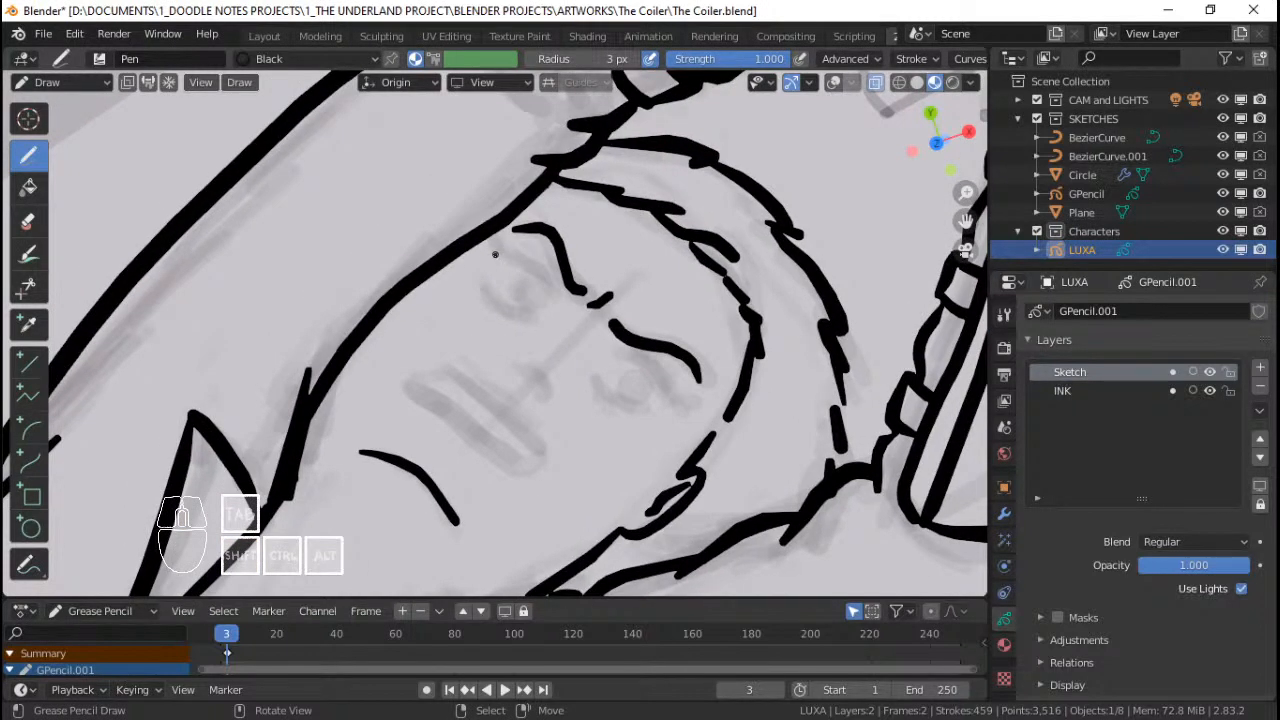
left_click_drag(494, 255, 556, 296)
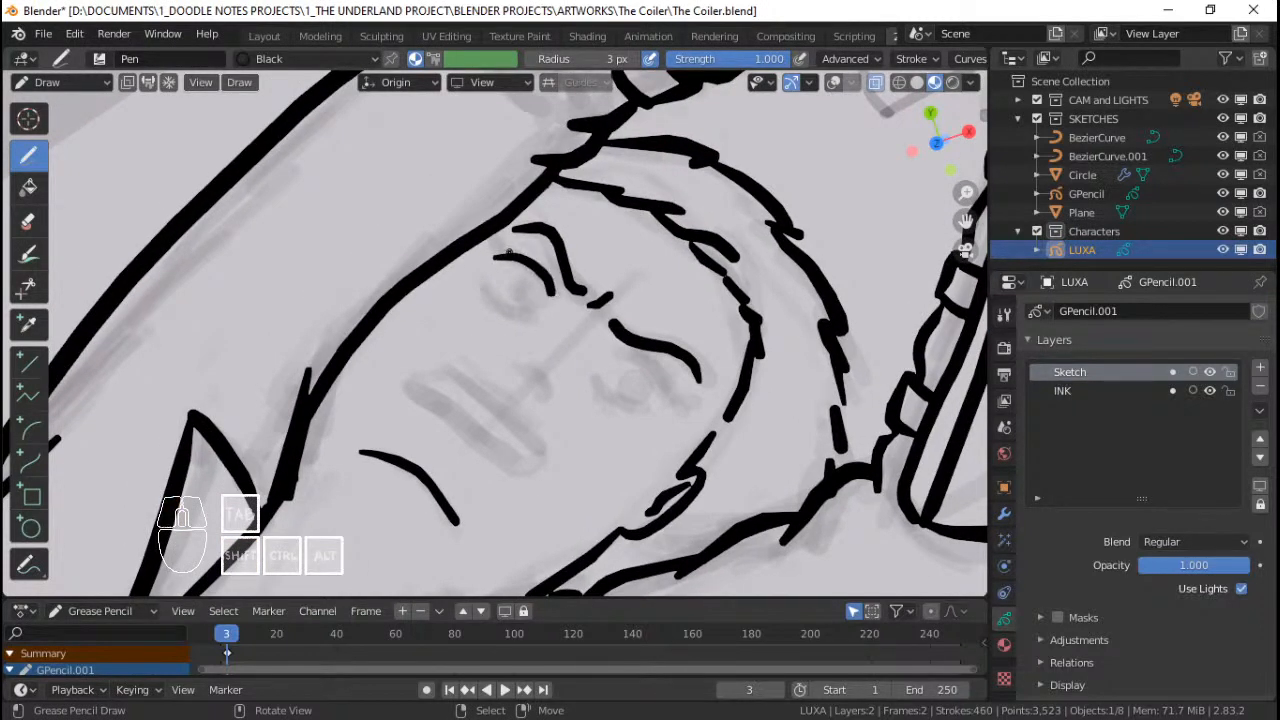
mouse_move(509, 253)
left_mouse_down()
mouse_move(506, 234)
mouse_move(490, 246)
mouse_move(498, 256)
mouse_move(490, 244)
mouse_move(500, 257)
left_mouse_up()
key("ctrl+z")
key("ctrl+z")
Step: Ink the upper eyelid and lashes of the rider's other eye, and a curved lower lid under each eye
middle_click_drag(659, 333, 623, 317, "shift")
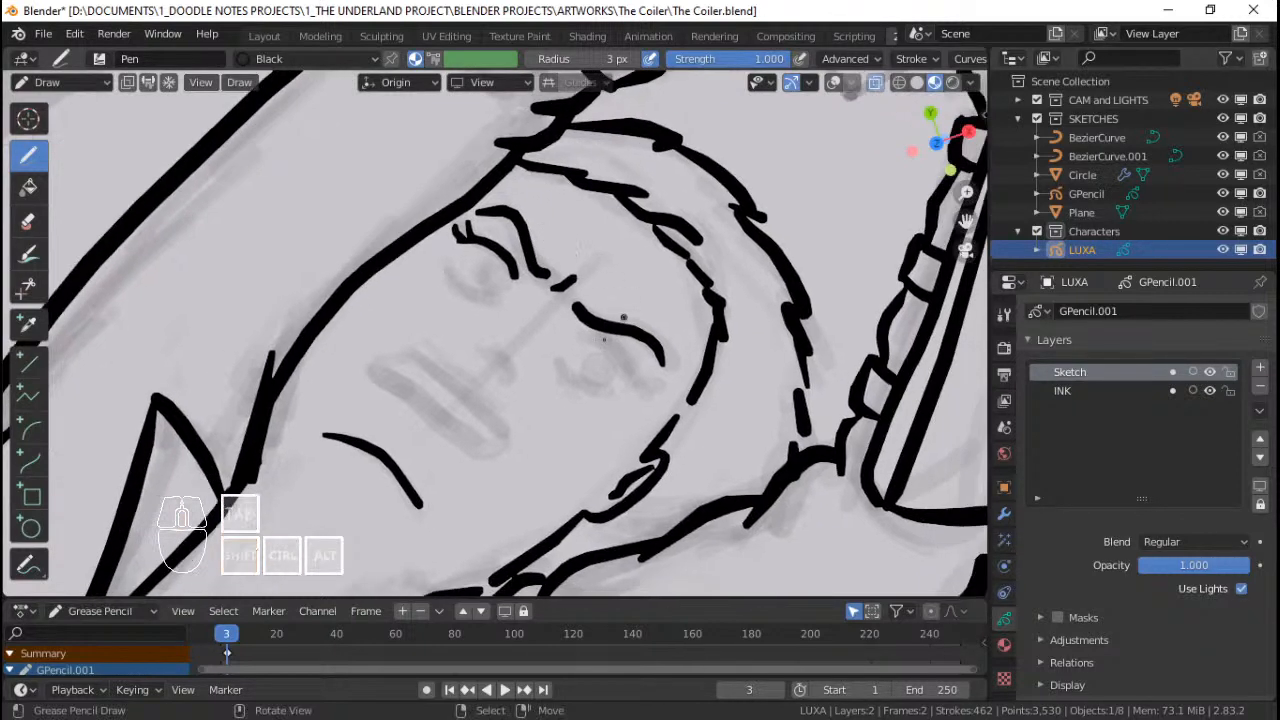
mouse_move(574, 337)
left_mouse_down()
mouse_move(607, 344)
mouse_move(641, 378)
left_mouse_up()
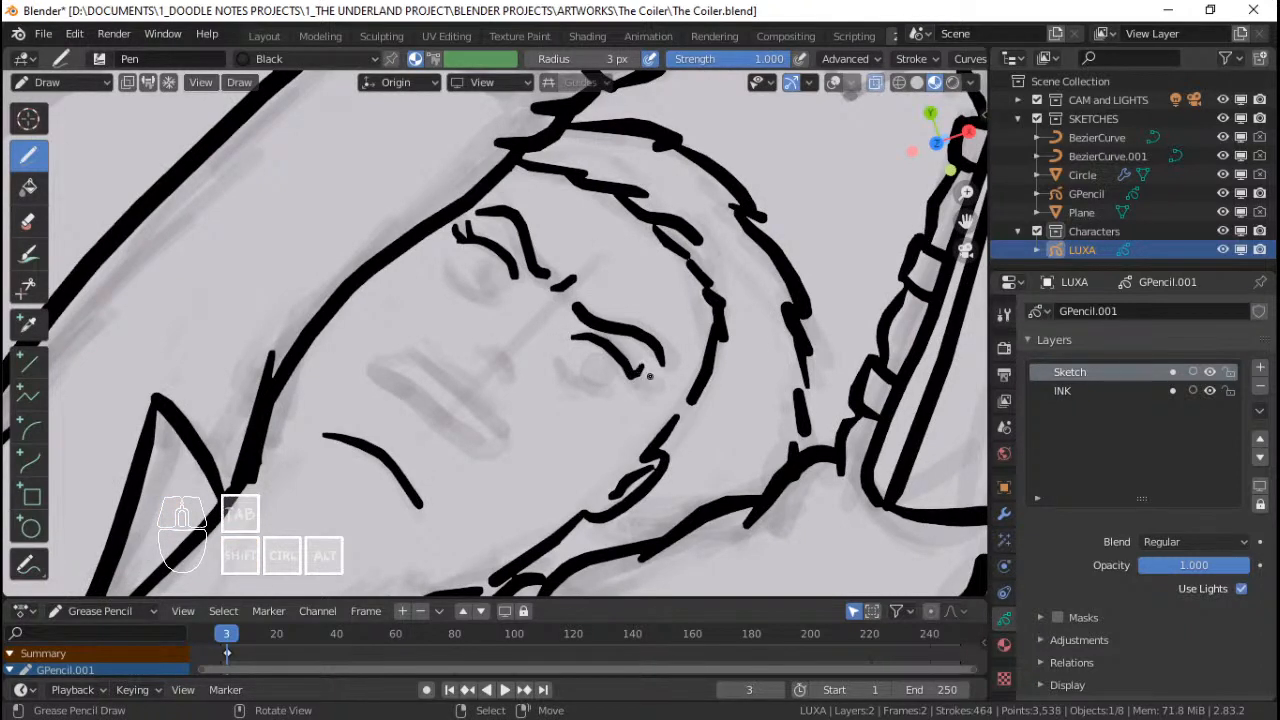
key("ctrl+z")
key("ctrl+z")
left_click_drag(557, 365, 593, 396)
key("ctrl+z")
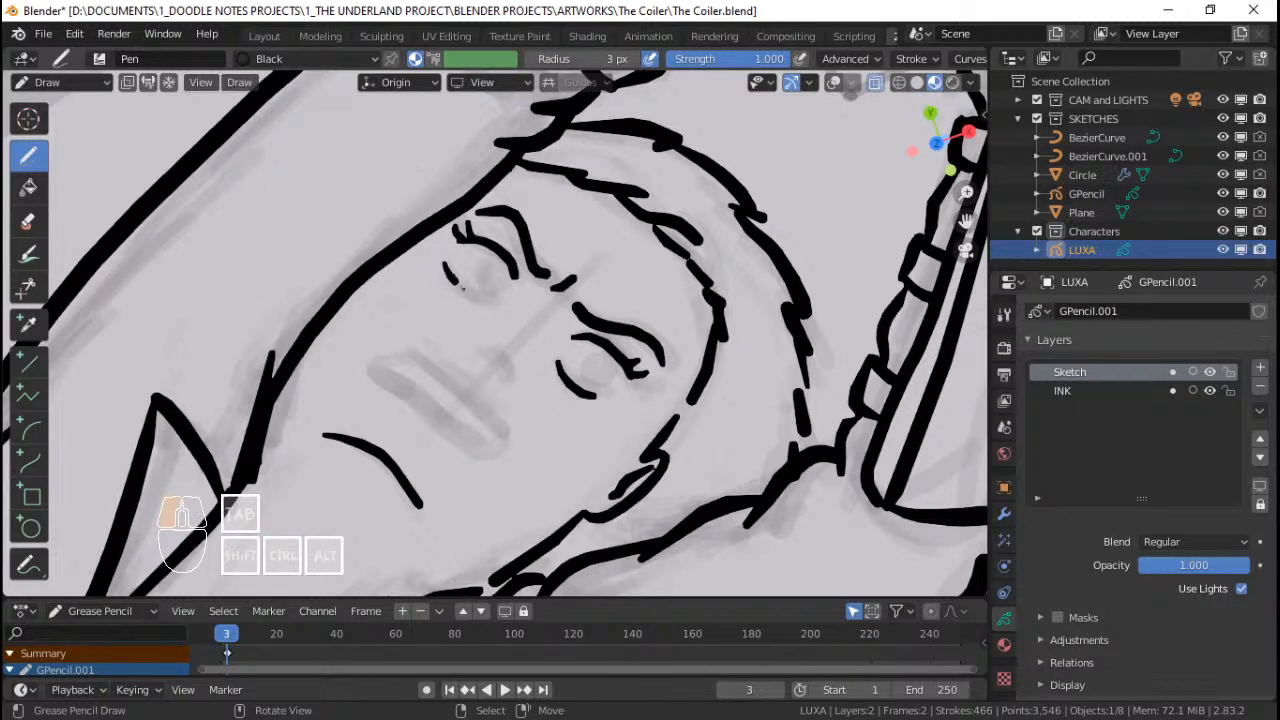
left_click_drag(484, 298, 446, 263)
Step: Ink a round iris tucked under the upper lid in each of the rider's eyes, redrawing the uneven attempts
middle_click_drag(505, 268, 511, 278, "shift")
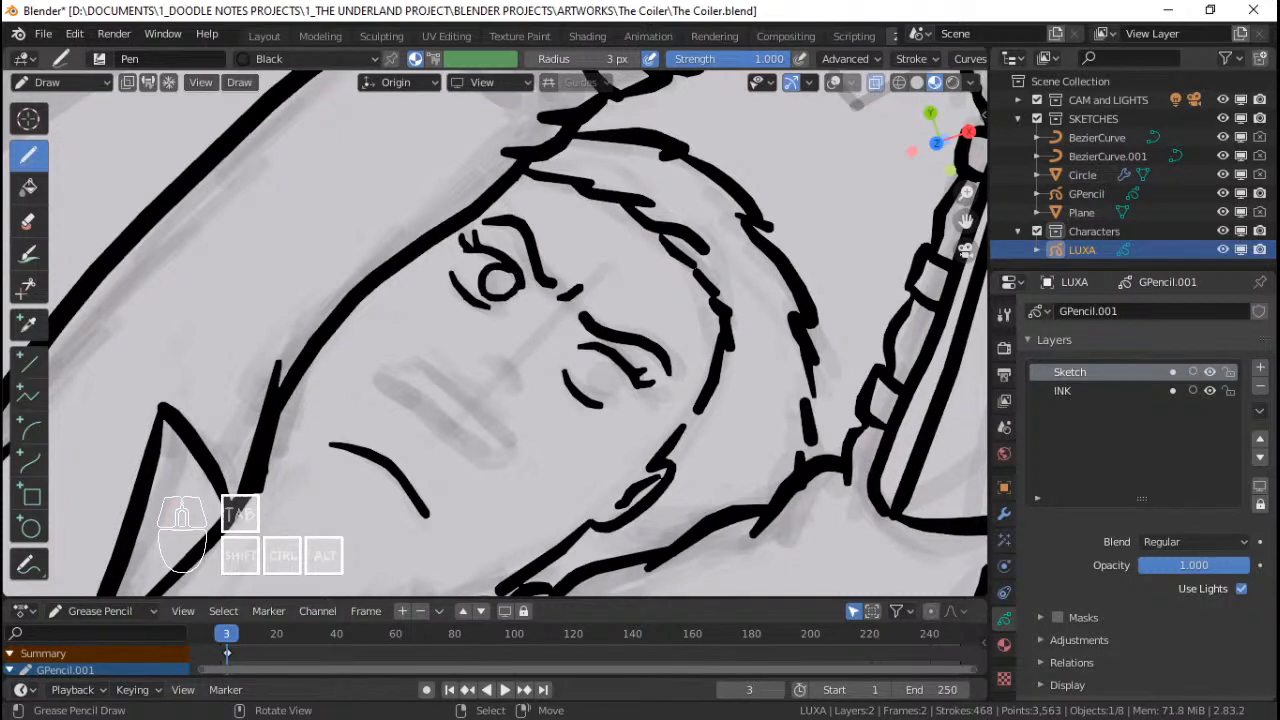
key("ctrl+z")
mouse_move(487, 297)
left_mouse_down()
mouse_move(520, 274)
mouse_move(484, 278)
left_mouse_up()
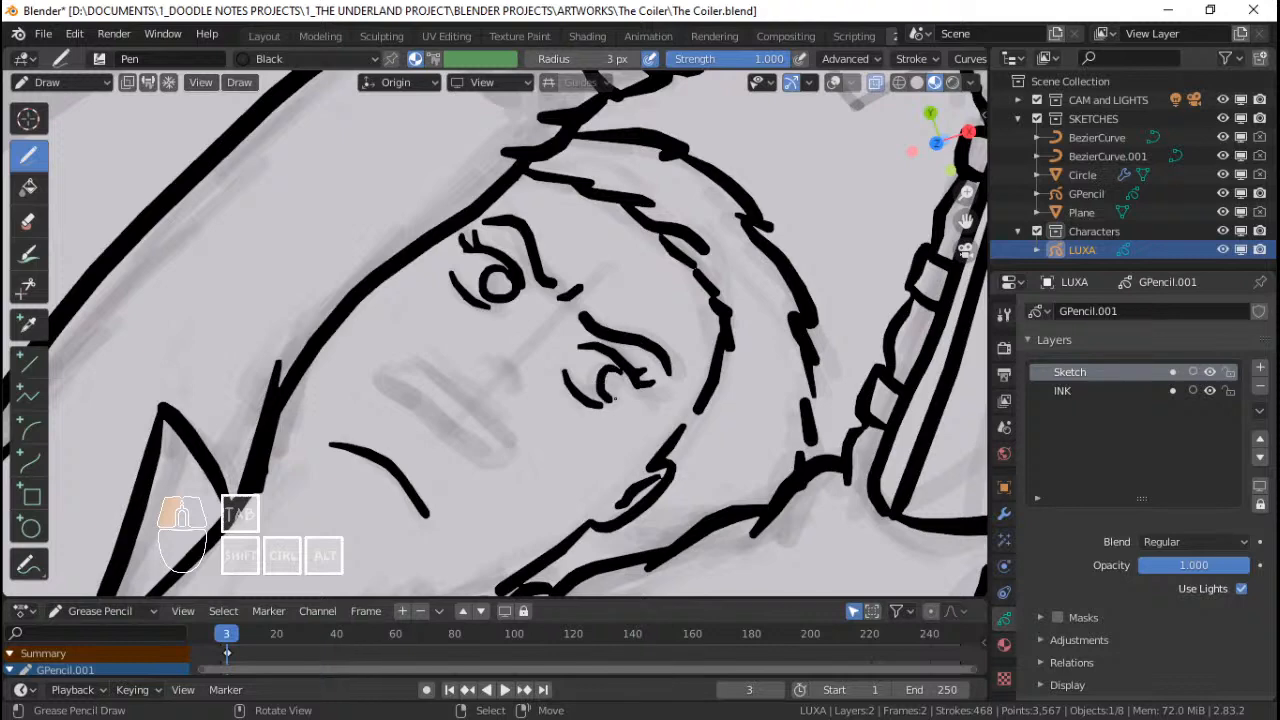
key("ctrl+z")
left_click_drag(596, 380, 612, 376)
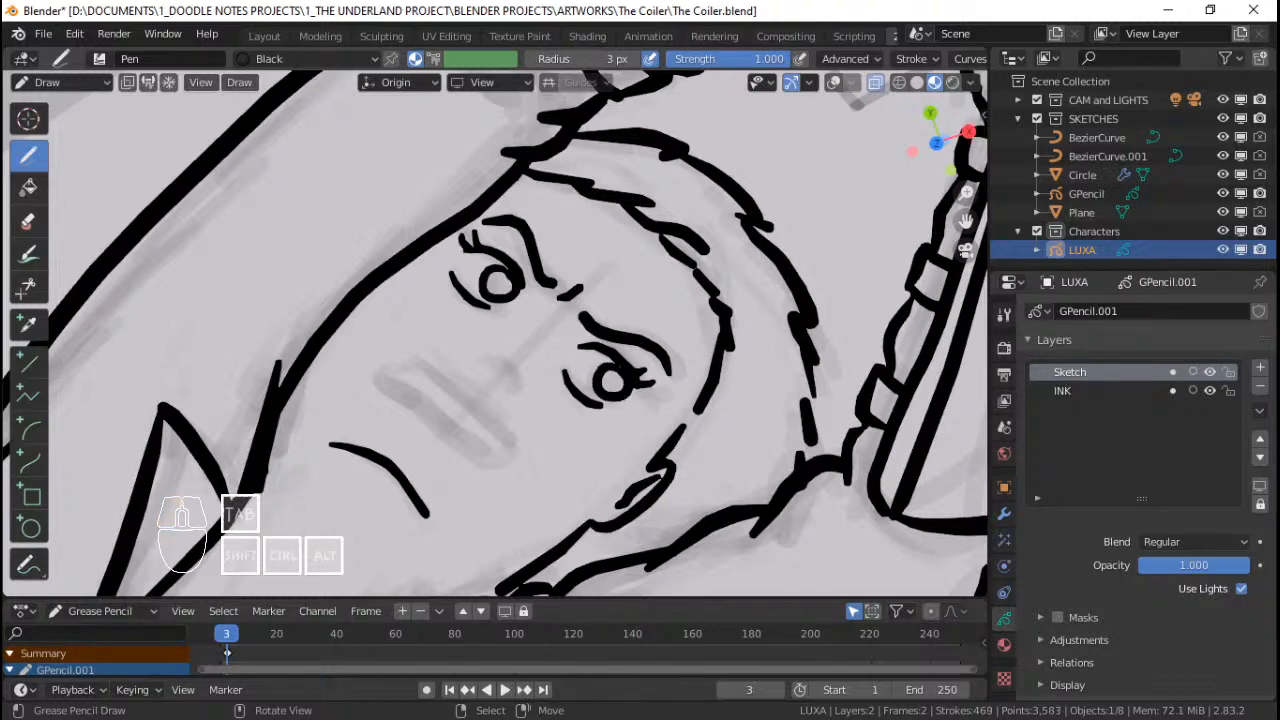
Step: Ink the rider's nose with two short nostril marks and a small curve for the tip
middle_click_drag(460, 300, 493, 315, "ctrl")
middle_click_drag(500, 337, 510, 287, "ctrl")
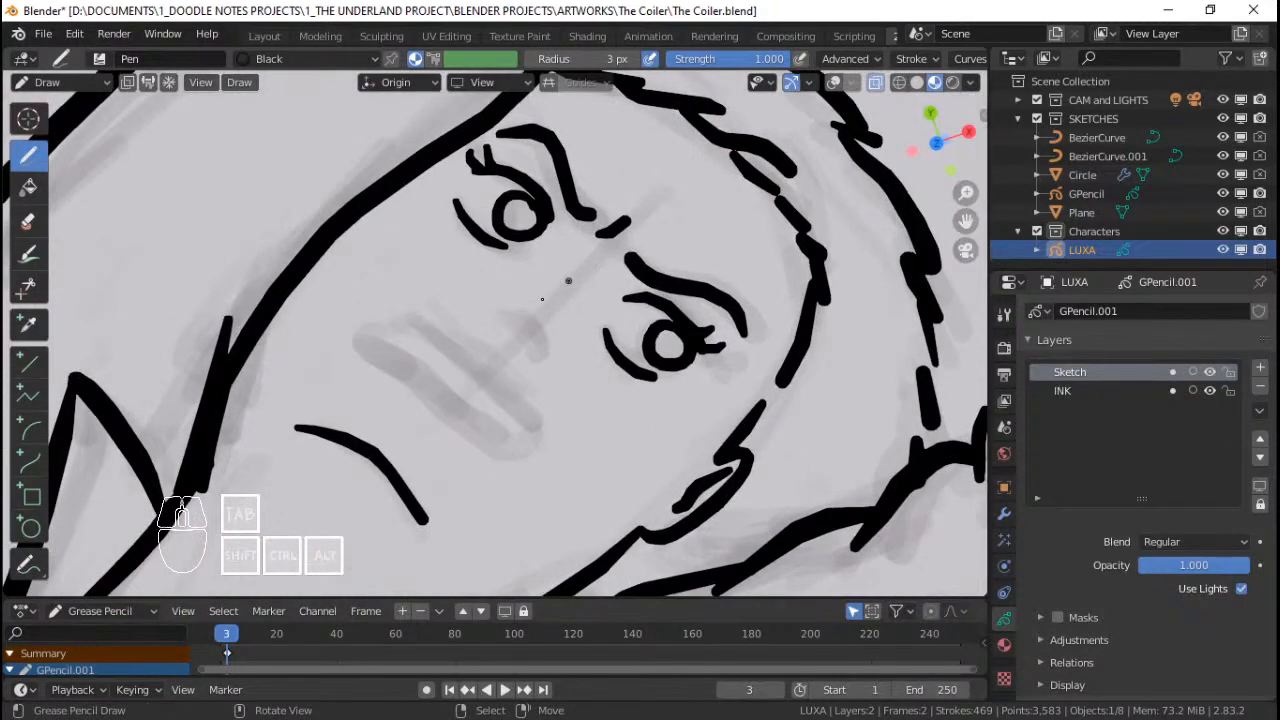
mouse_move(490, 326)
left_mouse_down()
mouse_move(515, 332)
mouse_move(524, 356)
mouse_move(526, 313)
mouse_move(541, 330)
left_mouse_up()
middle_click_drag(549, 283, 550, 292, "ctrl")
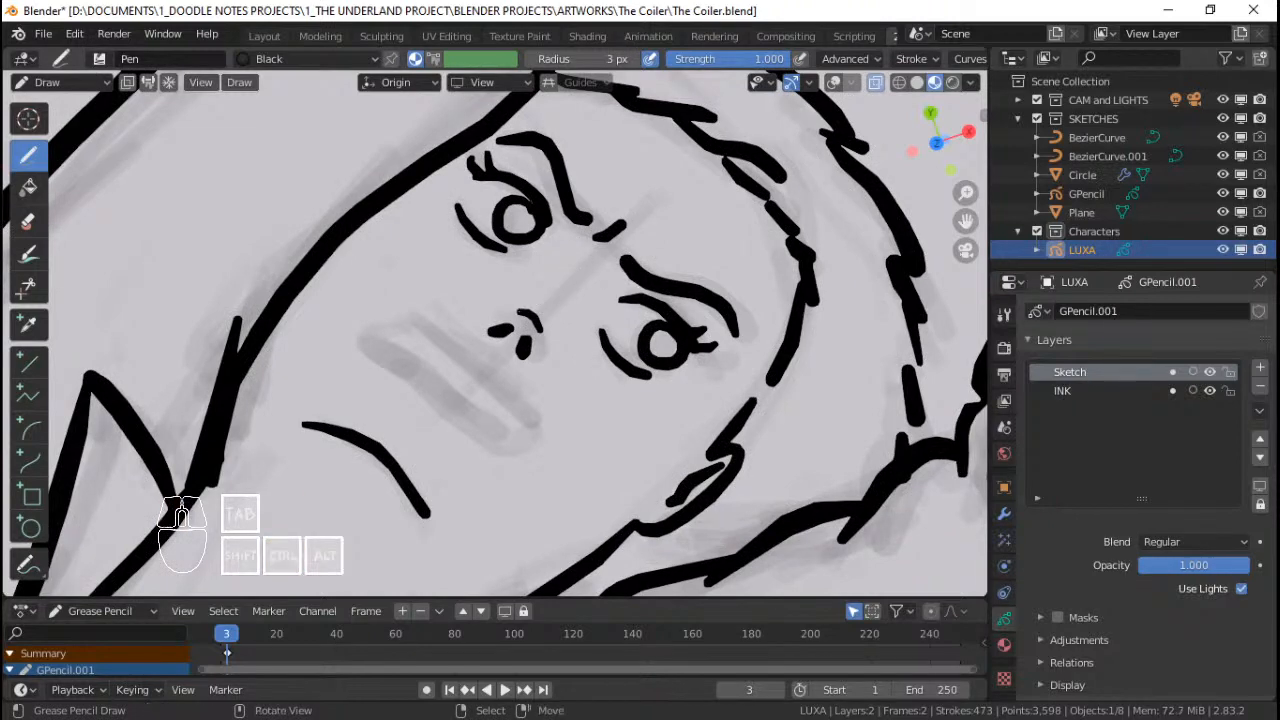
Step: Ink the rider's slanted mouth as a closed outline of both lips, with a broken parting line inside
mouse_move(492, 340)
middle_mouse_down("ctrl")
mouse_move(520, 360)
mouse_move(522, 420)
mouse_move(411, 332)
middle_mouse_up("ctrl")
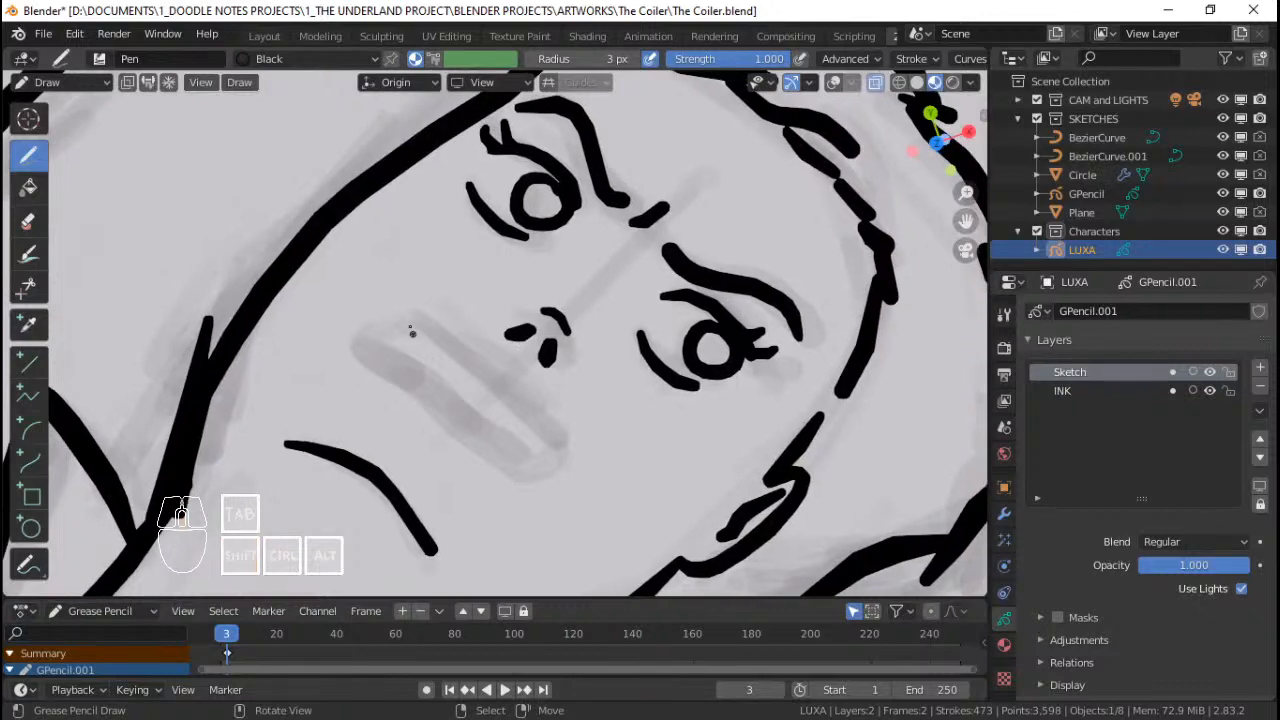
left_click_drag(419, 321, 362, 352)
mouse_move(455, 348)
middle_mouse_down("ctrl")
mouse_move(443, 363)
mouse_move(440, 330)
middle_mouse_up("ctrl")
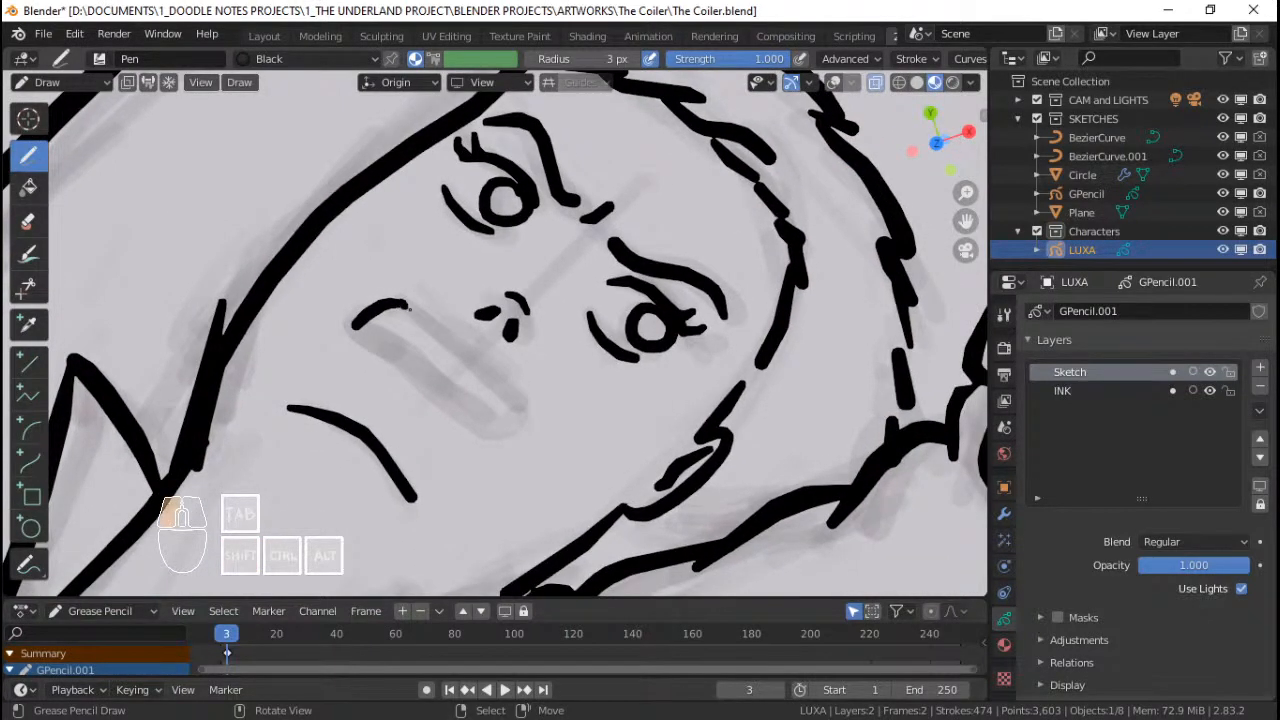
left_click_drag(408, 311, 533, 414)
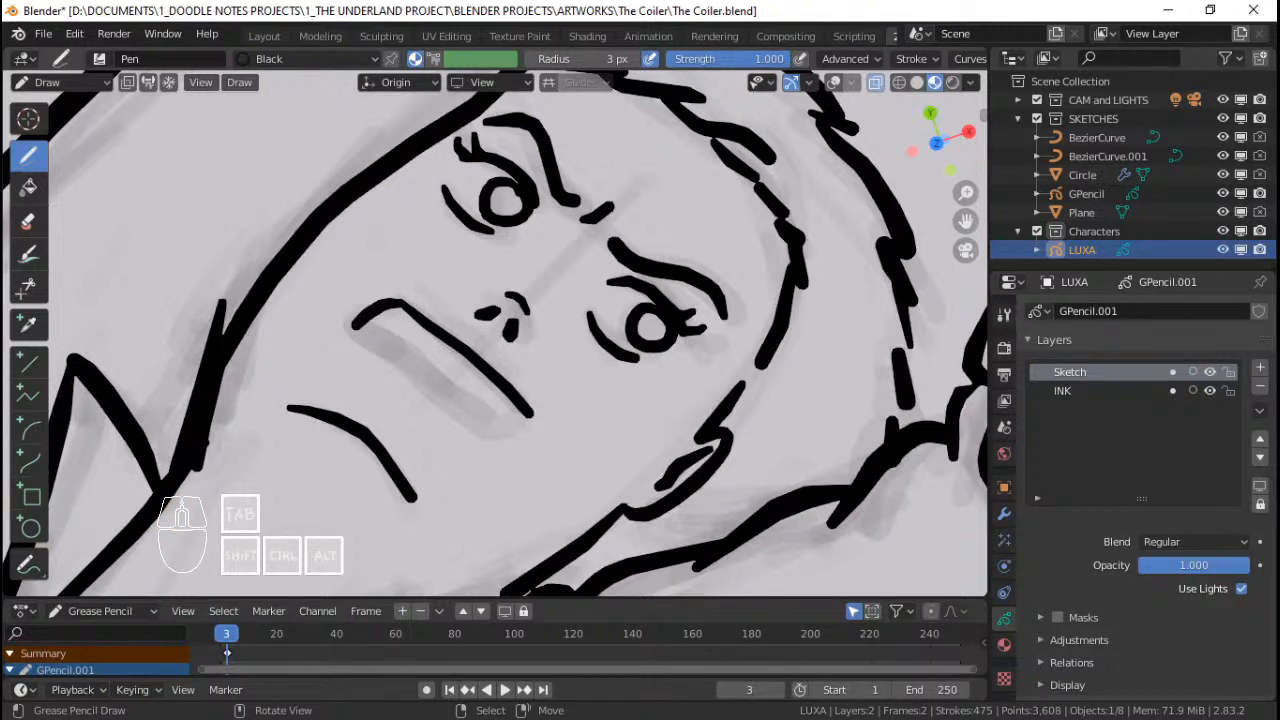
mouse_move(349, 323)
left_mouse_down()
mouse_move(494, 438)
mouse_move(527, 420)
left_mouse_up()
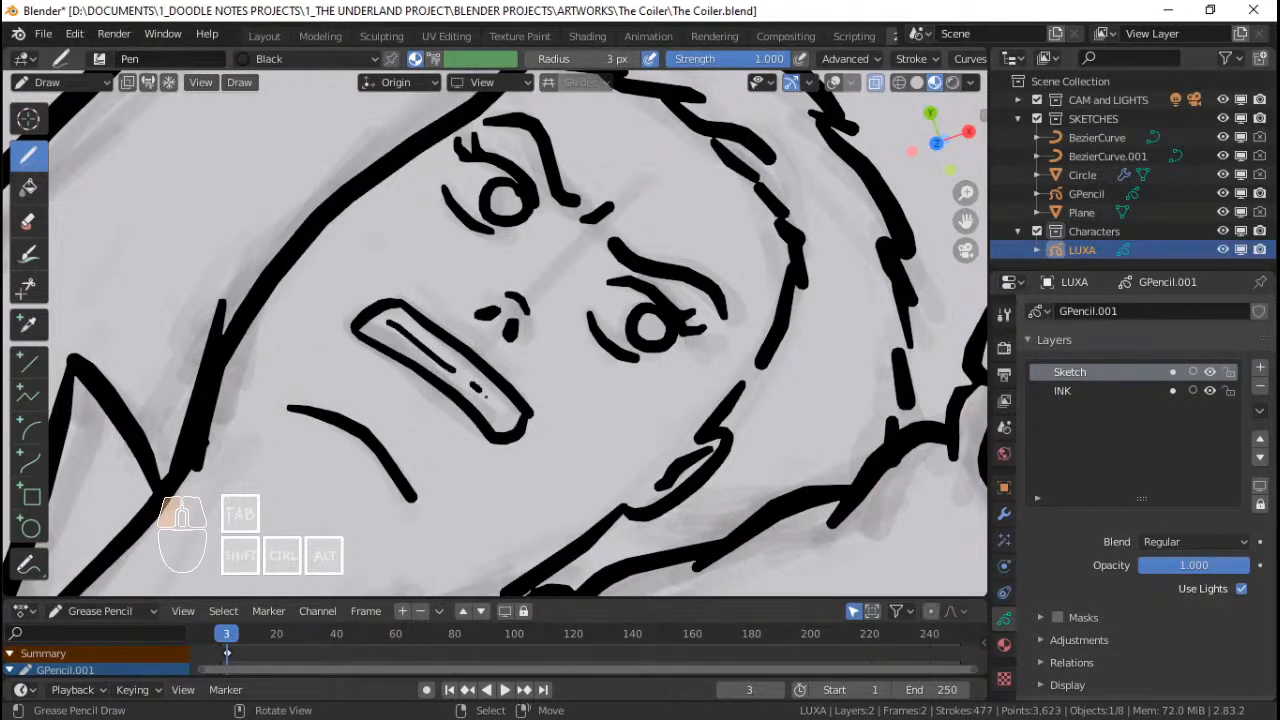
mouse_move(531, 397)
middle_mouse_down("ctrl")
mouse_move(494, 425)
mouse_move(518, 405)
middle_mouse_up("ctrl")
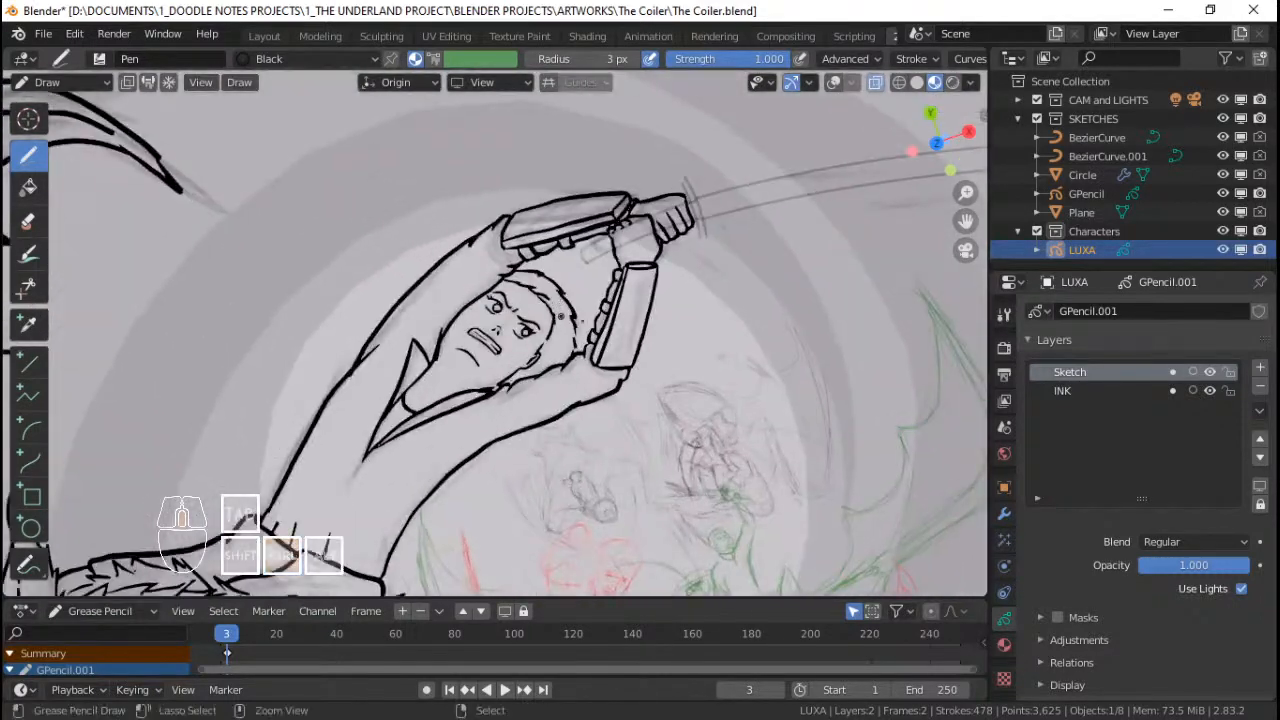
mouse_move(603, 386)
middle_mouse_down("shift")
mouse_move(547, 331)
mouse_move(553, 370)
middle_mouse_up("shift")
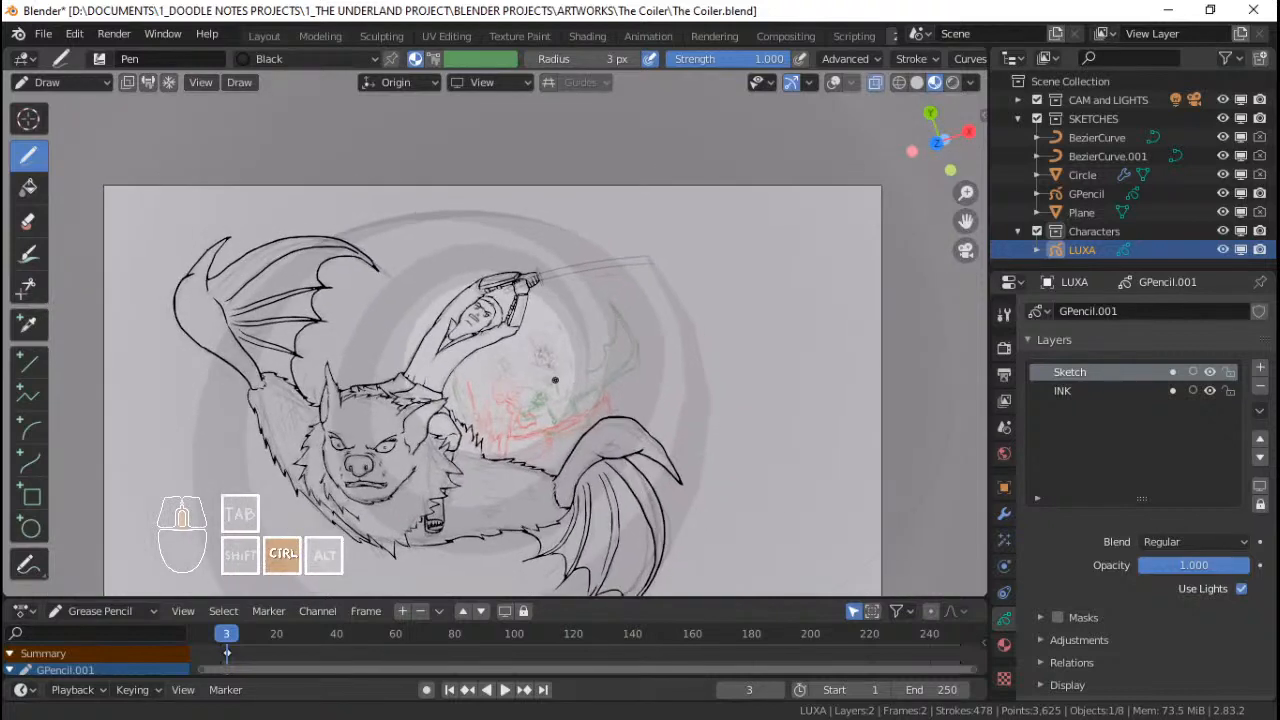
Step: Ink the sword grip sticking out behind the rider's wrist as two straight edges joined by a rounded end
mouse_move(545, 309)
middle_mouse_down("shift")
mouse_move(534, 353)
mouse_move(553, 284)
middle_mouse_up("shift")
mouse_move(547, 342)
middle_mouse_down("shift")
mouse_move(526, 289)
mouse_move(534, 343)
middle_mouse_up("shift")
mouse_move(534, 343)
middle_mouse_down("shift")
mouse_move(571, 266)
mouse_move(557, 306)
mouse_move(559, 288)
mouse_move(543, 302)
middle_mouse_up("shift")
middle_click_drag(543, 302, 564, 228, "ctrl")
mouse_move(564, 228)
middle_mouse_down("shift")
mouse_move(531, 325)
mouse_move(602, 238)
middle_mouse_up("shift")
mouse_move(602, 238)
middle_mouse_down("shift")
mouse_move(634, 220)
mouse_move(555, 320)
middle_mouse_up("shift")
middle_click_drag(555, 320, 553, 268, "ctrl")
middle_click_drag(553, 268, 612, 229, "shift")
middle_click_drag(523, 290, 525, 272, "ctrl")
mouse_move(525, 272)
middle_mouse_down("shift")
mouse_move(571, 243)
mouse_move(563, 280)
middle_mouse_up("shift")
left_click_drag(438, 283, 438, 284)
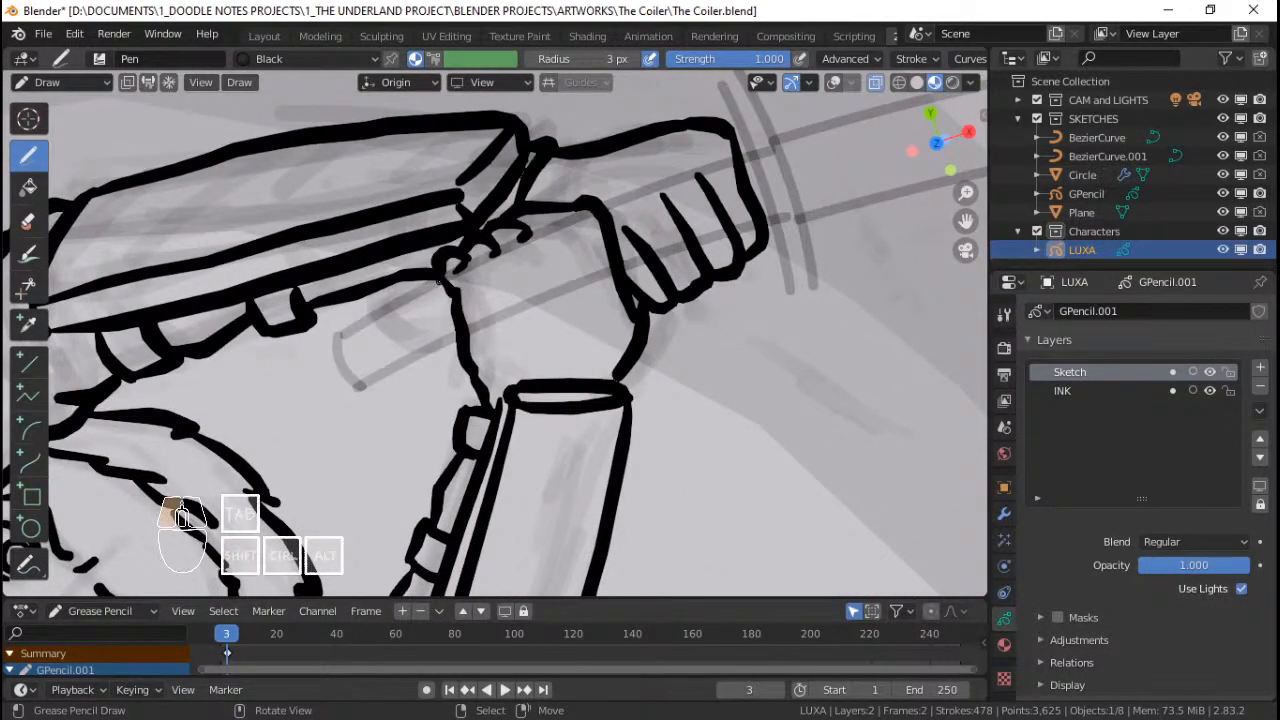
left_click_drag(376, 315, 346, 331)
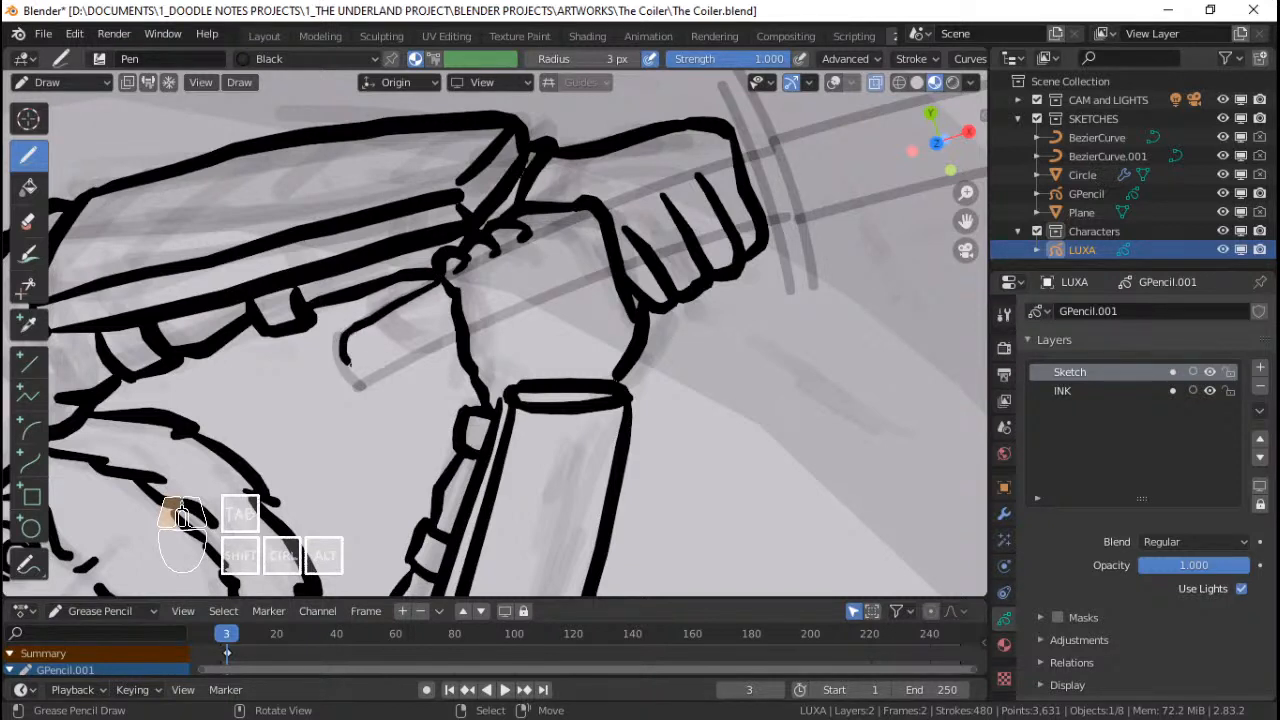
mouse_move(350, 364)
left_mouse_down()
mouse_move(371, 378)
mouse_move(455, 340)
left_mouse_up()
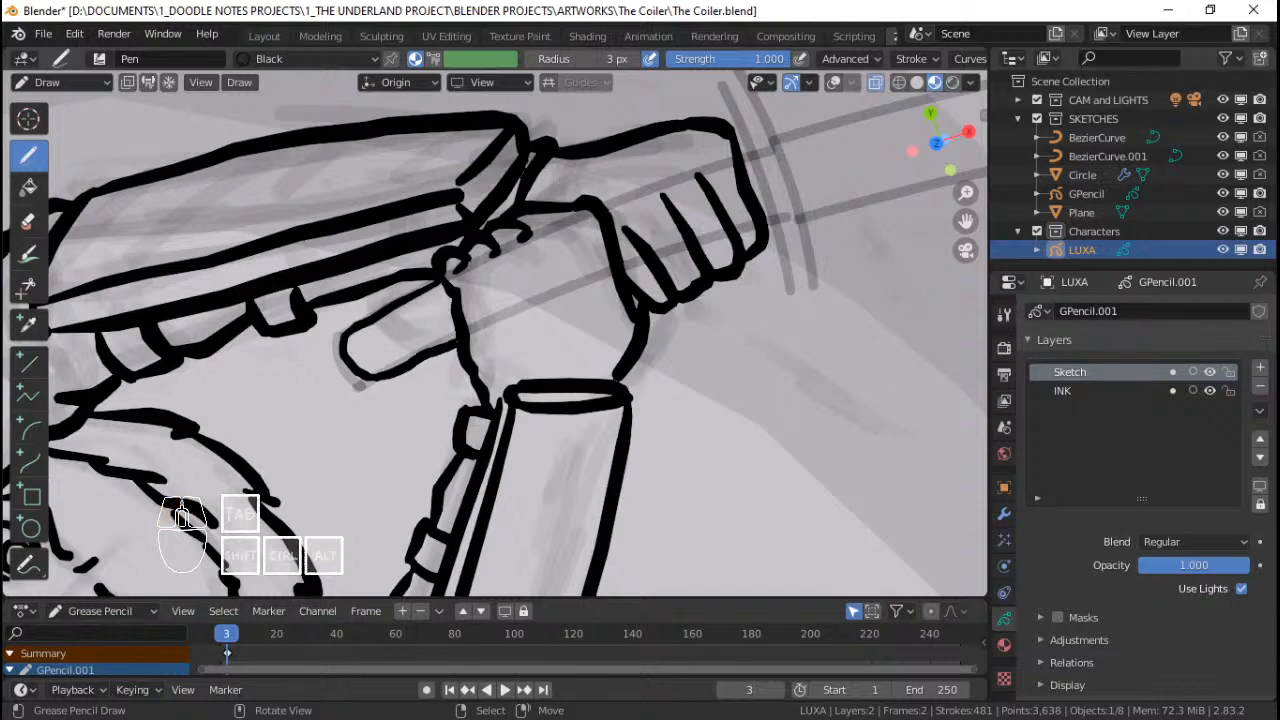
Step: Ink a rim and a small rounded pommel at the end of the sword grip, redrawing the uneven attempt
mouse_move(353, 340)
left_mouse_down()
mouse_move(350, 378)
mouse_move(378, 390)
left_mouse_up()
key("ctrl+z")
left_click_drag(357, 327, 357, 328)
left_click_drag(378, 387, 352, 385)
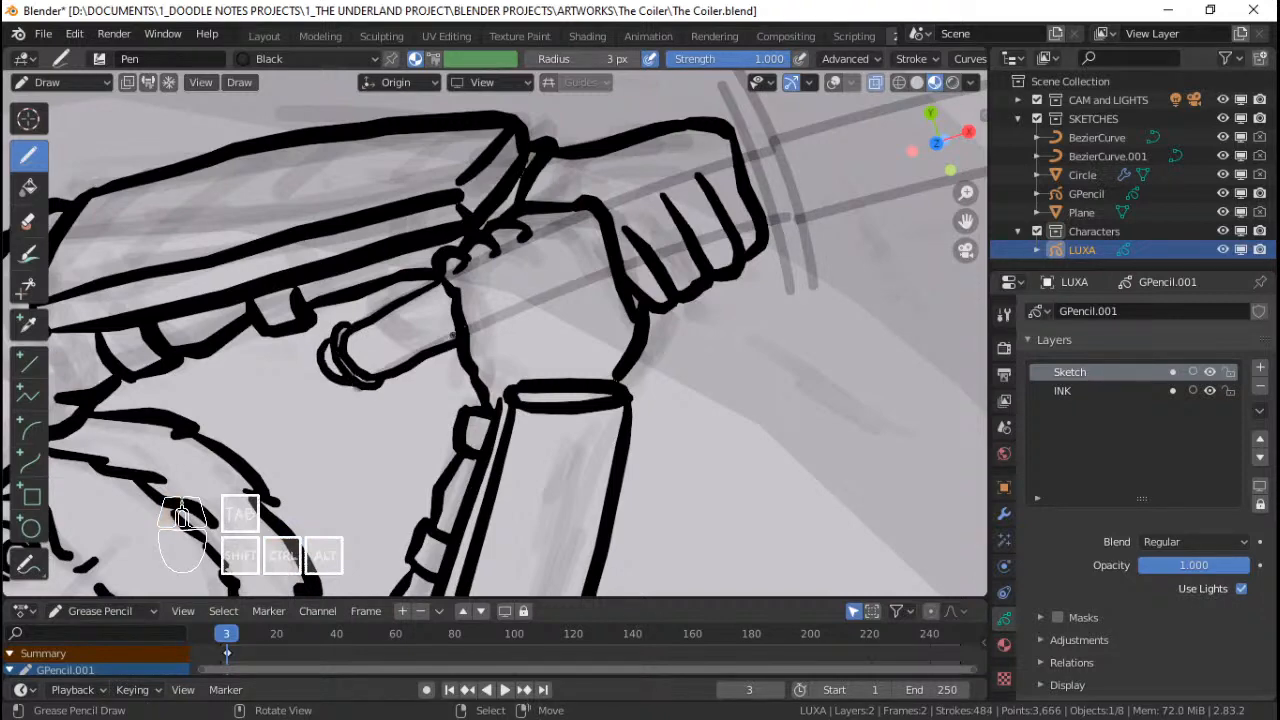
Step: Ink the sword's crossguard as a narrow, slightly curved closed bar in front of the rider's fist, redoing the uneven strokes
middle_click_drag(789, 157, 651, 231, "shift")
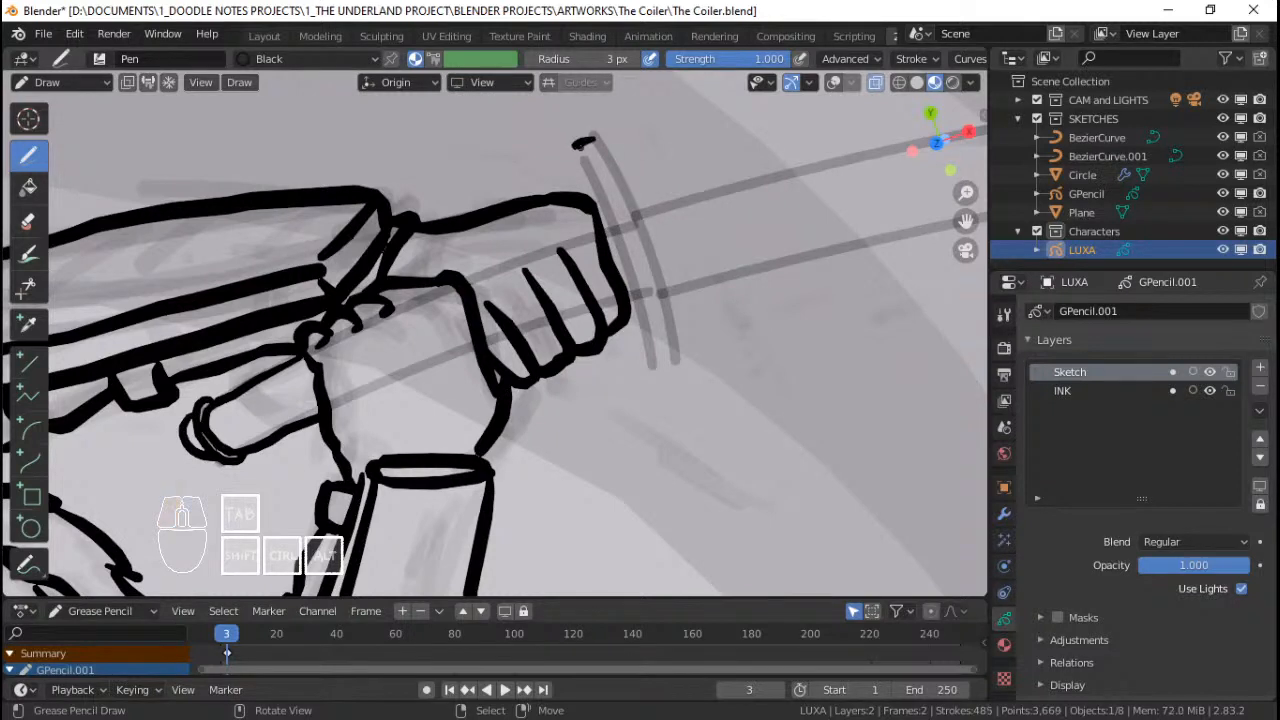
left_click_drag(585, 142, 648, 373)
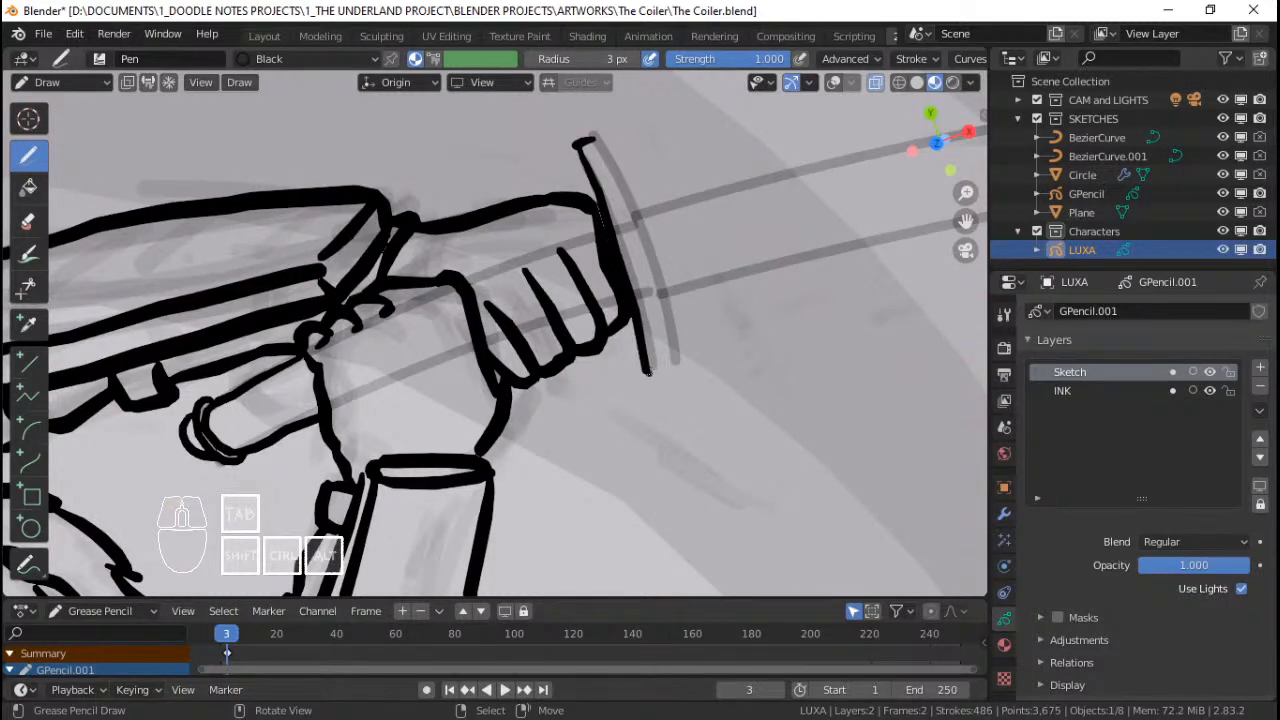
key("ctrl+z")
mouse_move(667, 371)
left_mouse_down()
mouse_move(643, 224)
mouse_move(600, 142)
mouse_move(651, 254)
mouse_move(669, 372)
left_mouse_up()
key("ctrl+z")
key("ctrl+z")
left_click_drag(613, 175, 663, 342)
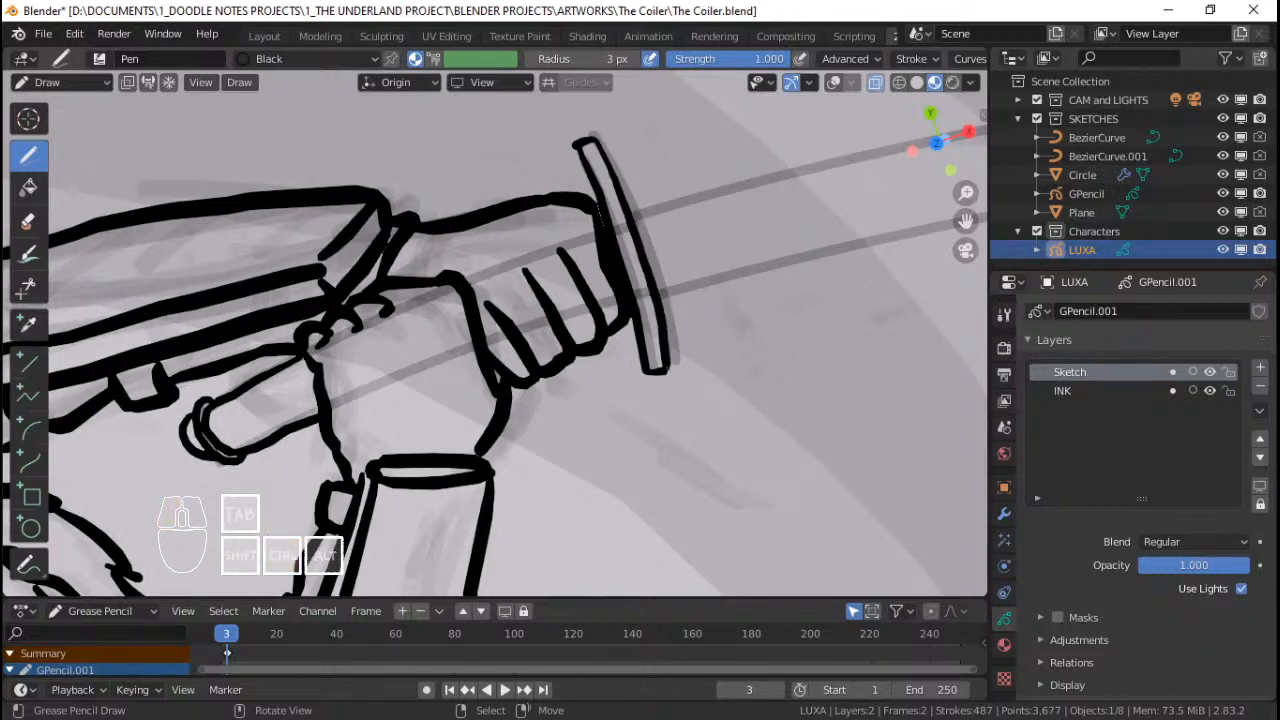
Step: Switch from freehand drawing to the Arc tool for the sketched sword blade
middle_click_drag(706, 197, 694, 243, "shift")
middle_click_drag(694, 243, 574, 234, "shift")
middle_click_drag(630, 232, 632, 168, "ctrl")
middle_click_drag(668, 204, 590, 294, "shift")
middle_click_drag(645, 237, 553, 251, "shift")
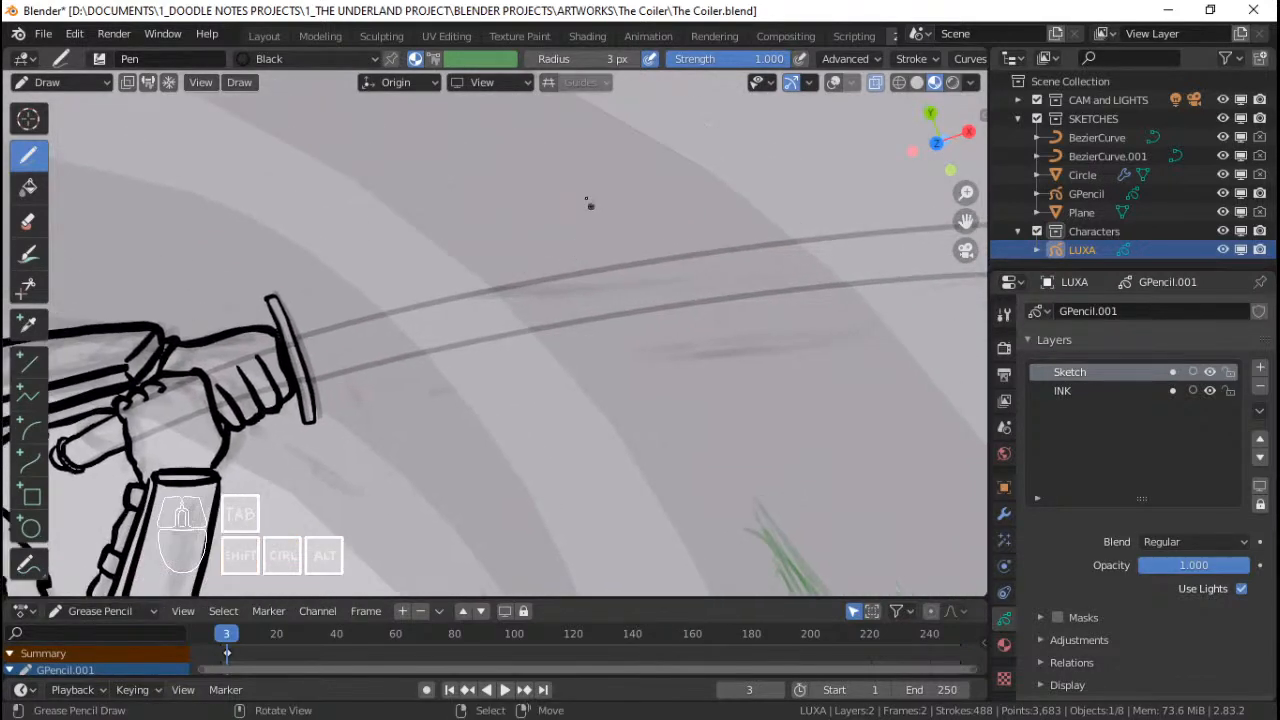
mouse_move(618, 213)
middle_mouse_down("shift")
mouse_move(514, 234)
mouse_move(624, 234)
middle_mouse_up("shift")
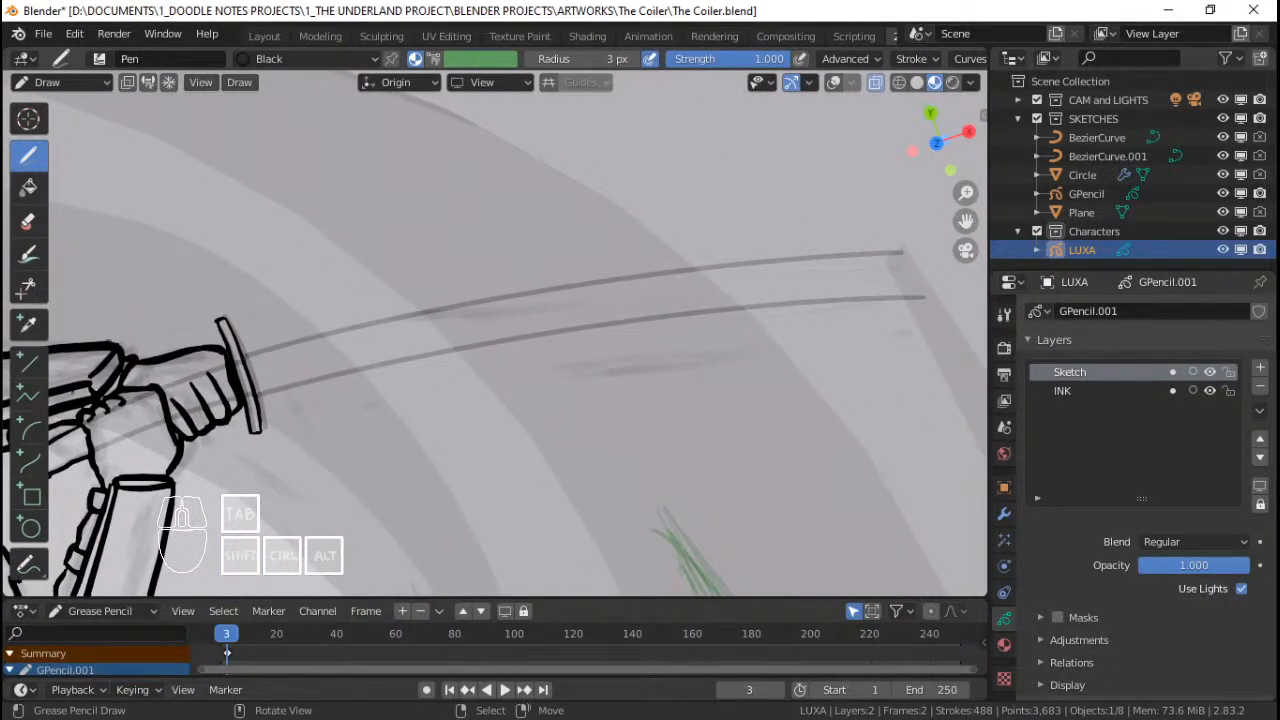
left_click(29, 428)
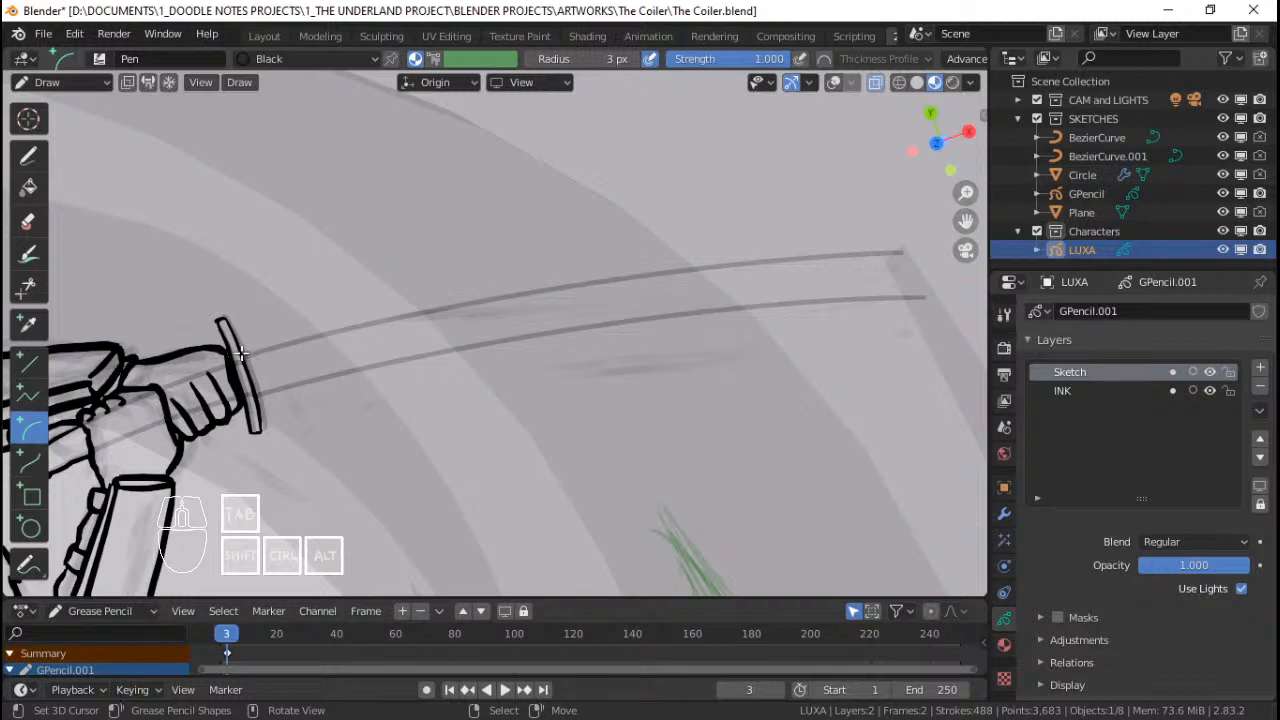
left_click_drag(236, 348, 903, 251)
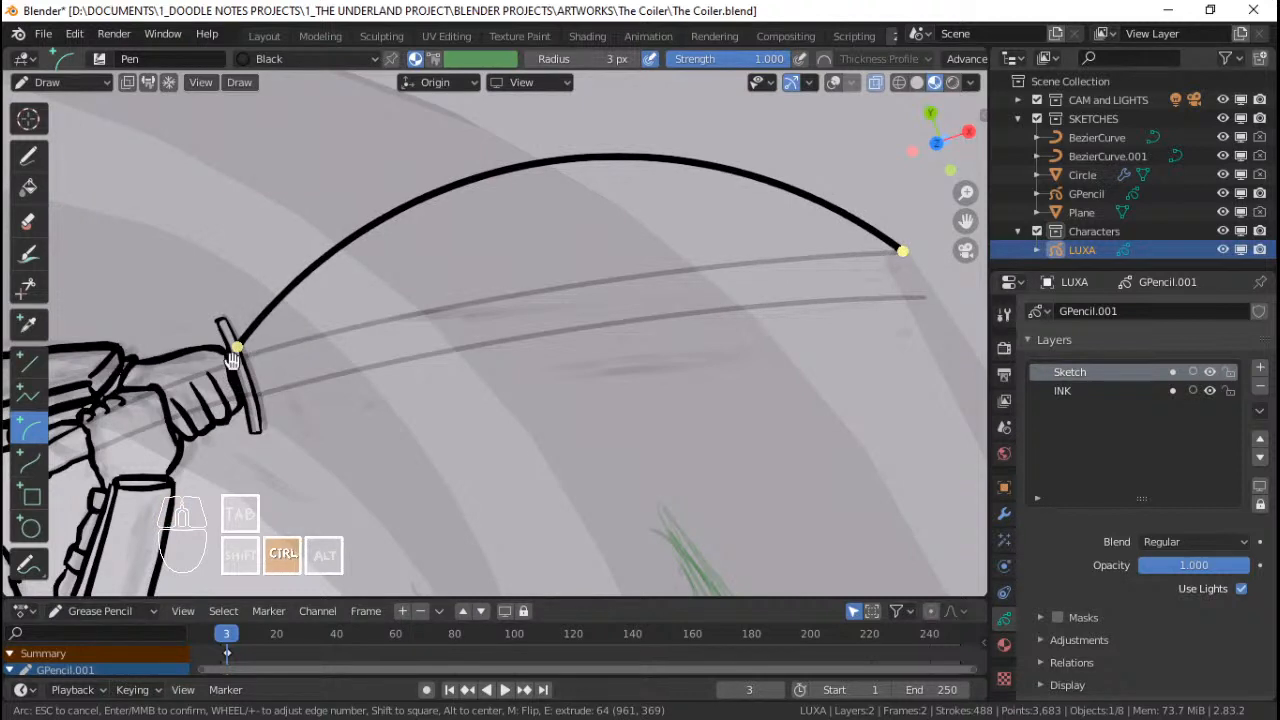
left_click_drag(236, 348, 250, 347)
left_click_drag(241, 343, 240, 348)
left_click_drag(588, 141, 652, 423)
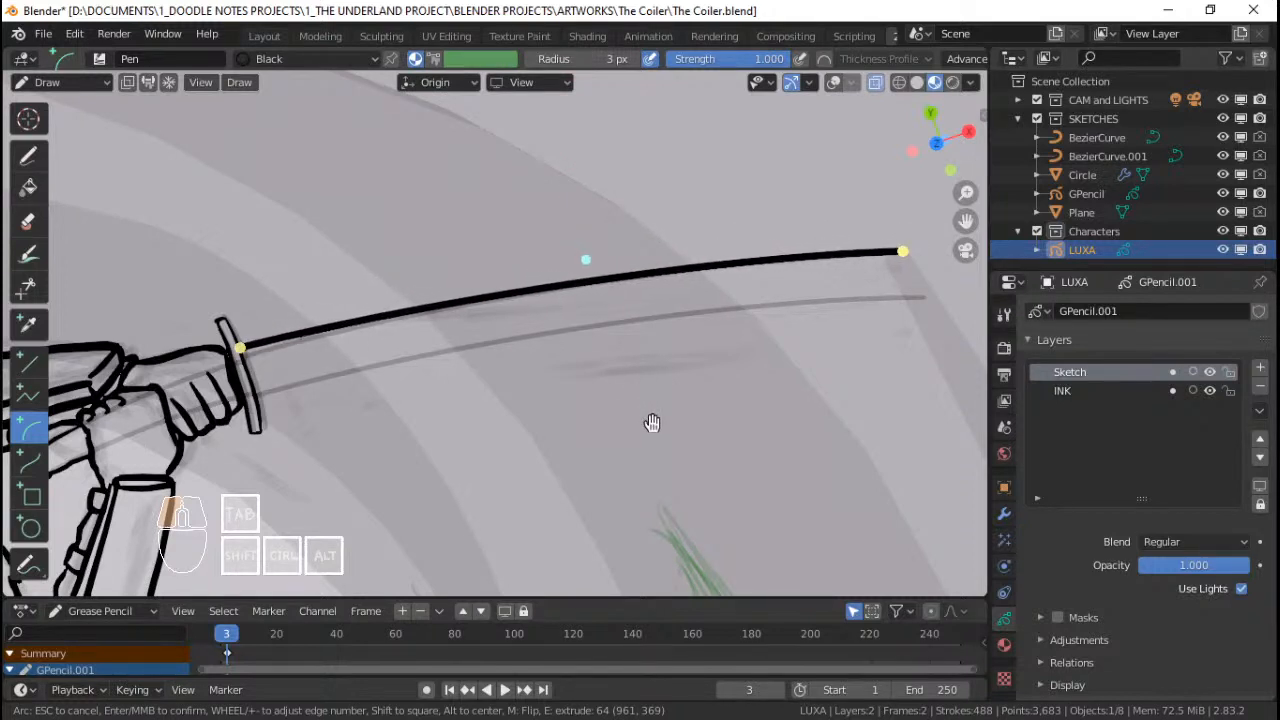
key("Escape")
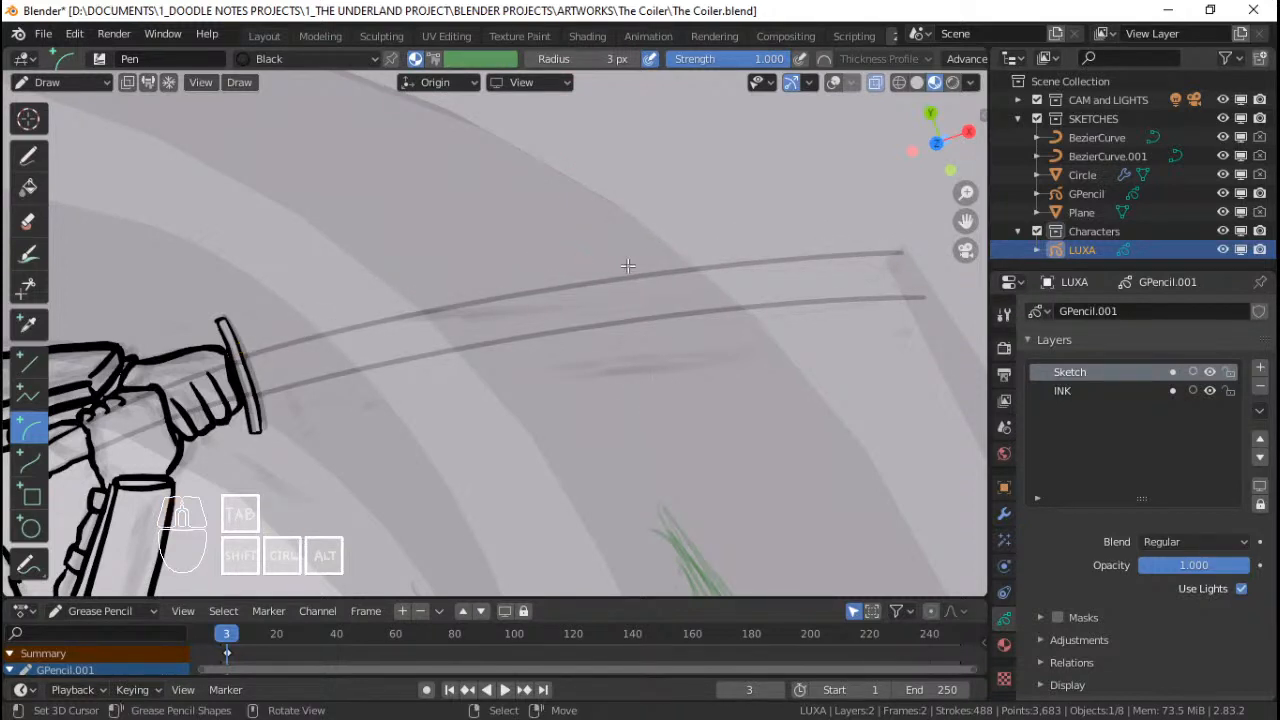
Step: Set the brush radius to 2 px and ink the blade's upper edge as a shallow arc from the crossguard to the tip
left_click(577, 60)
type("2")
key("Return")
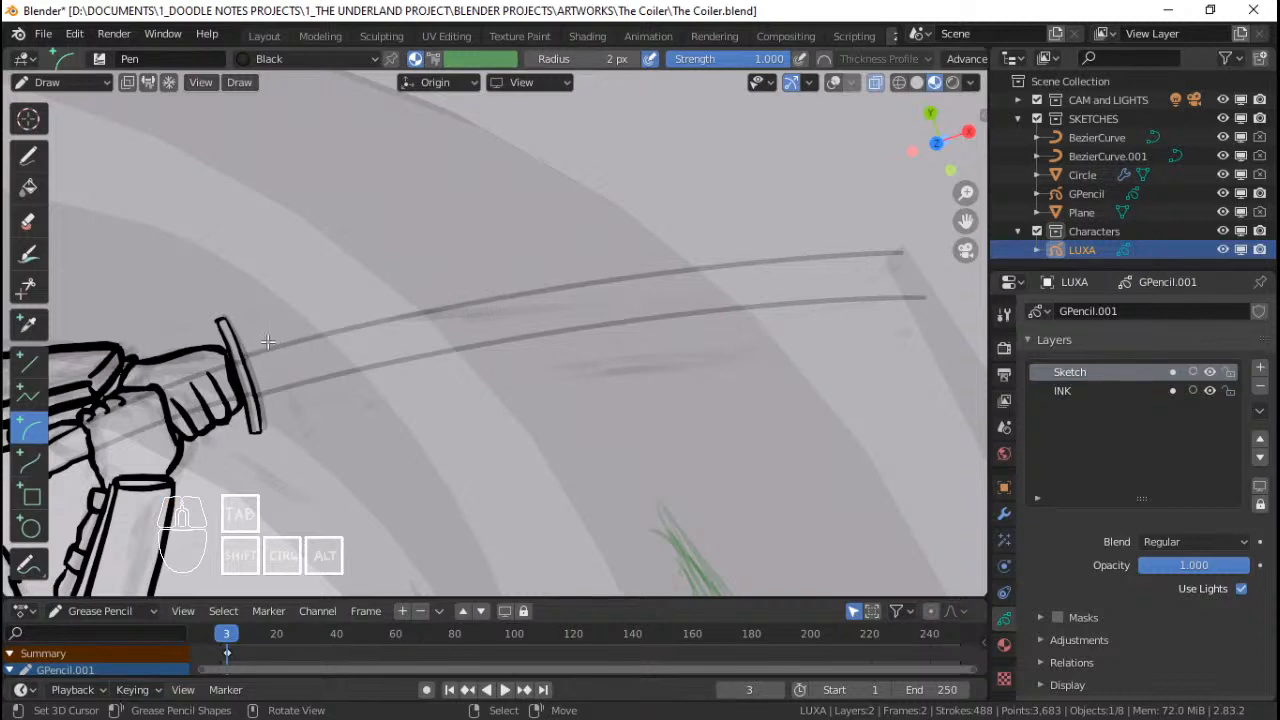
mouse_move(242, 347)
left_mouse_down()
mouse_move(403, 303)
mouse_move(903, 250)
left_mouse_up()
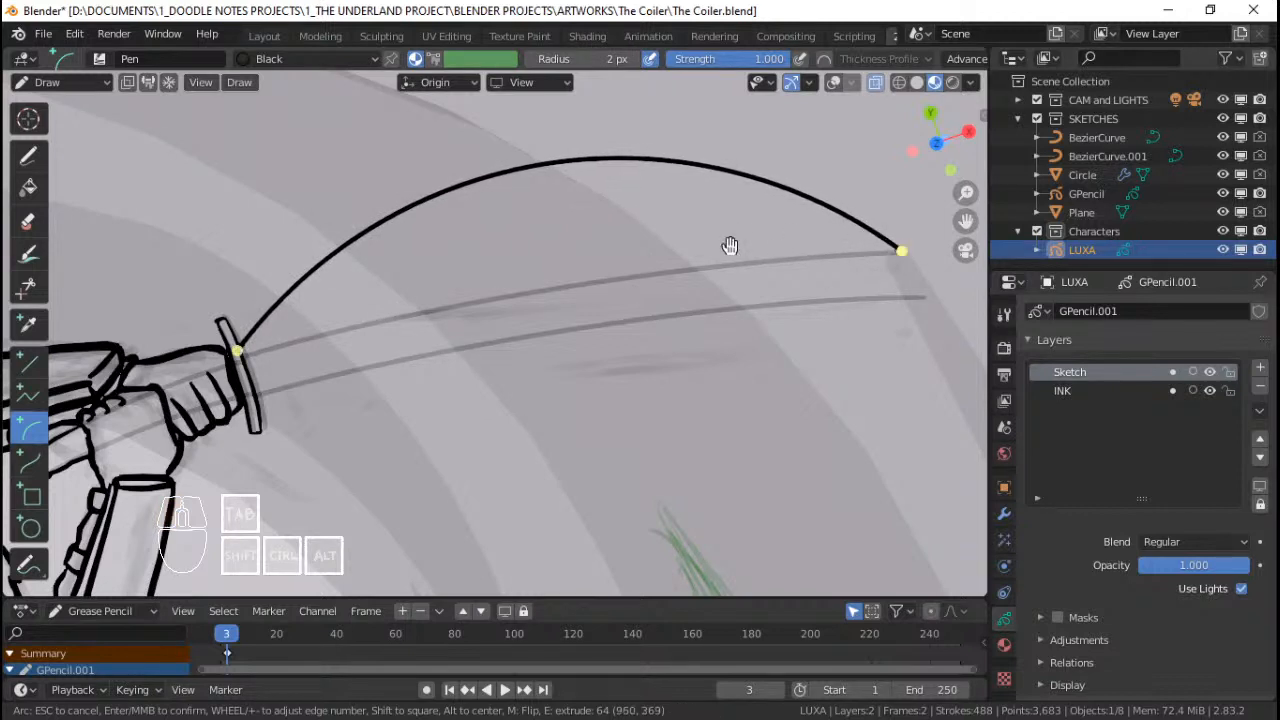
mouse_move(238, 349)
left_mouse_down()
mouse_move(253, 349)
mouse_move(242, 347)
left_mouse_up()
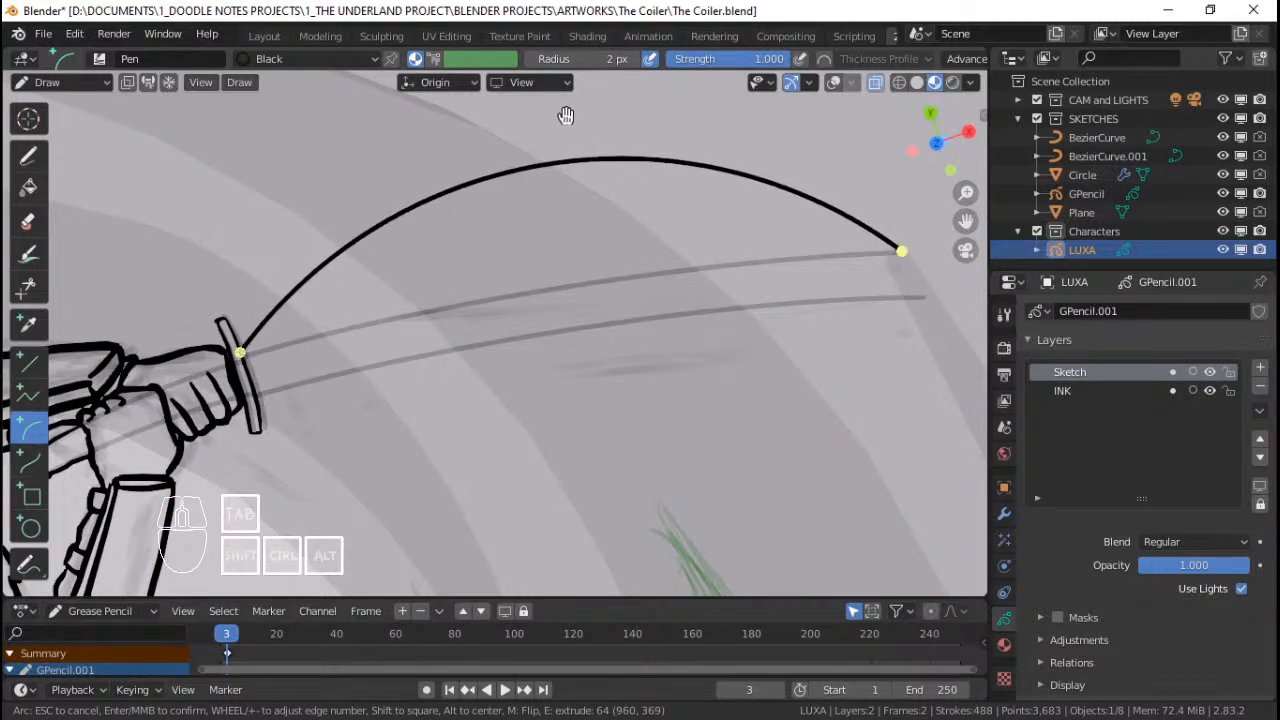
left_click_drag(565, 116, 623, 391)
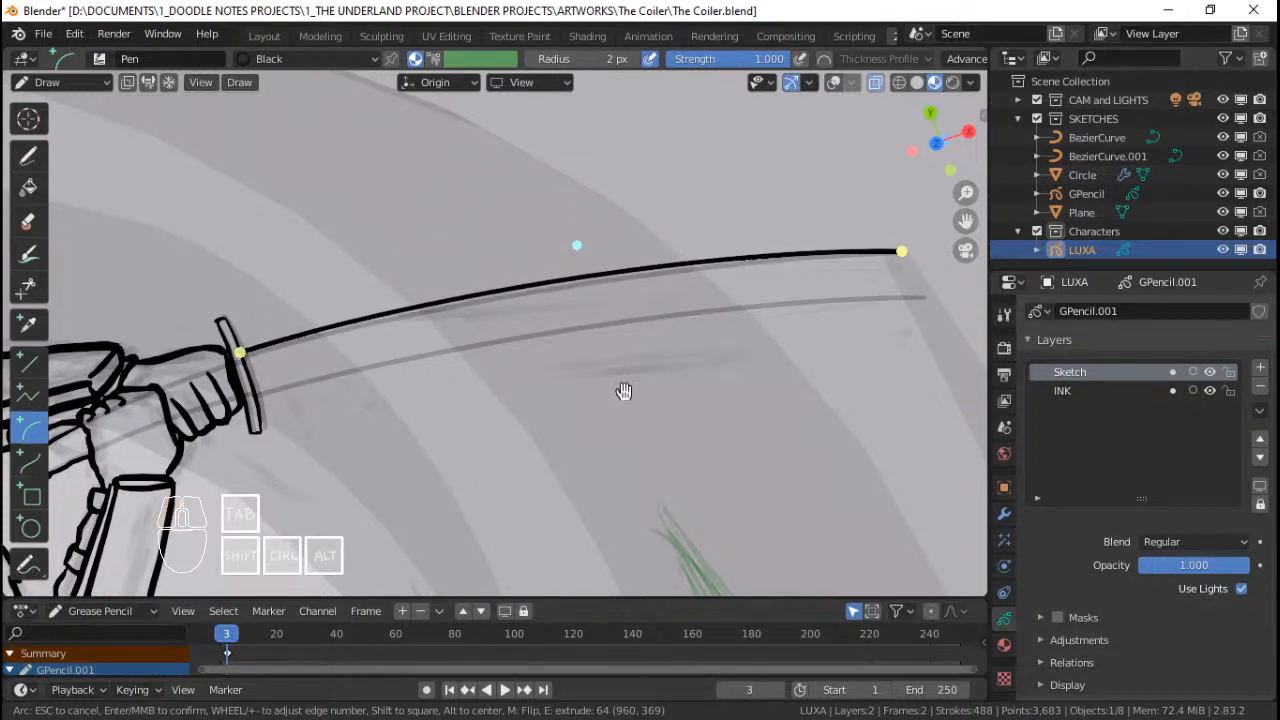
key("Return")
Step: Show the viewport overlays and thin the new blade arc with Shrink/Fatten to about 0.64, returning to Draw Mode
key("Tab")
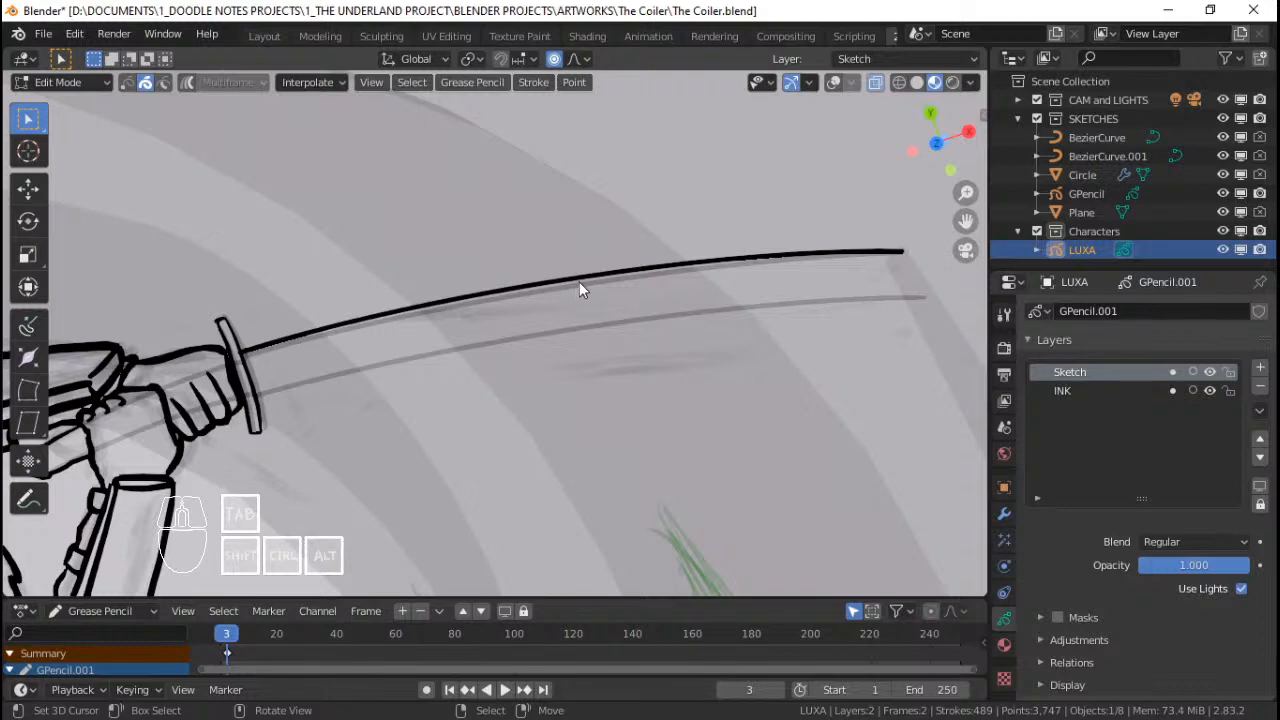
left_click(833, 83)
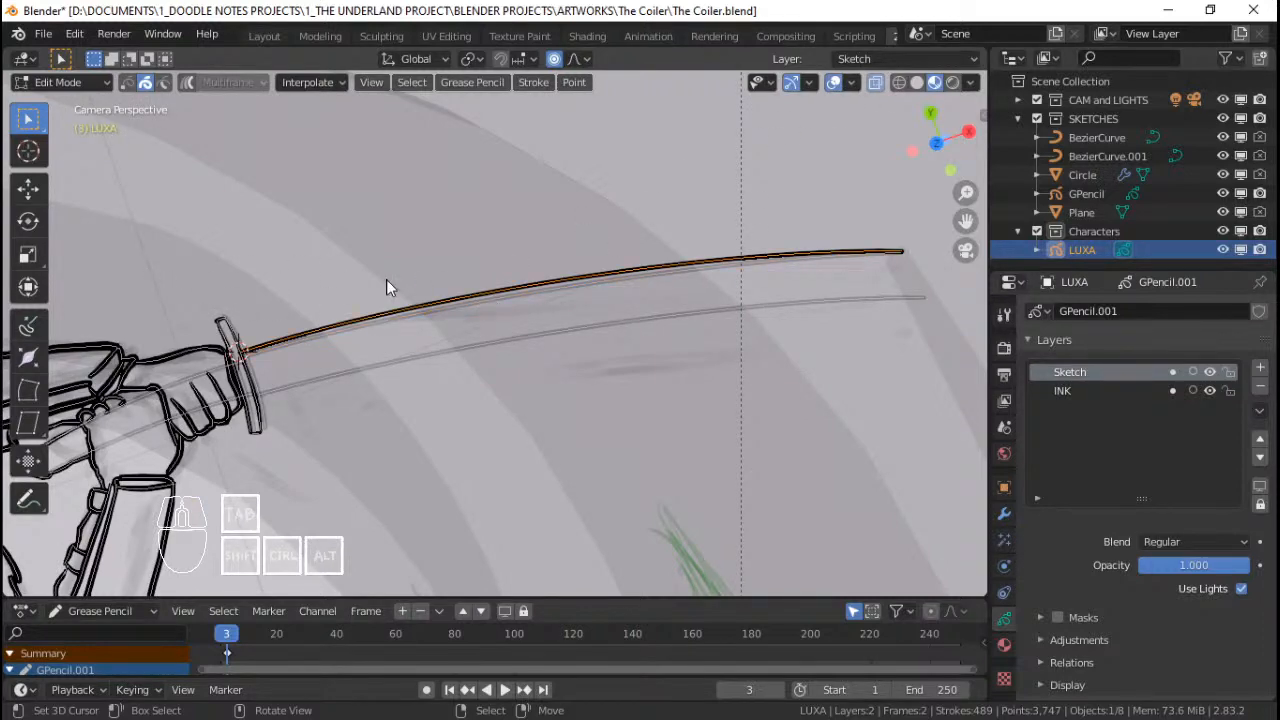
scroll(430, 326, "up", 3)
scroll(540, 308, "down", 1)
key("alt+s")
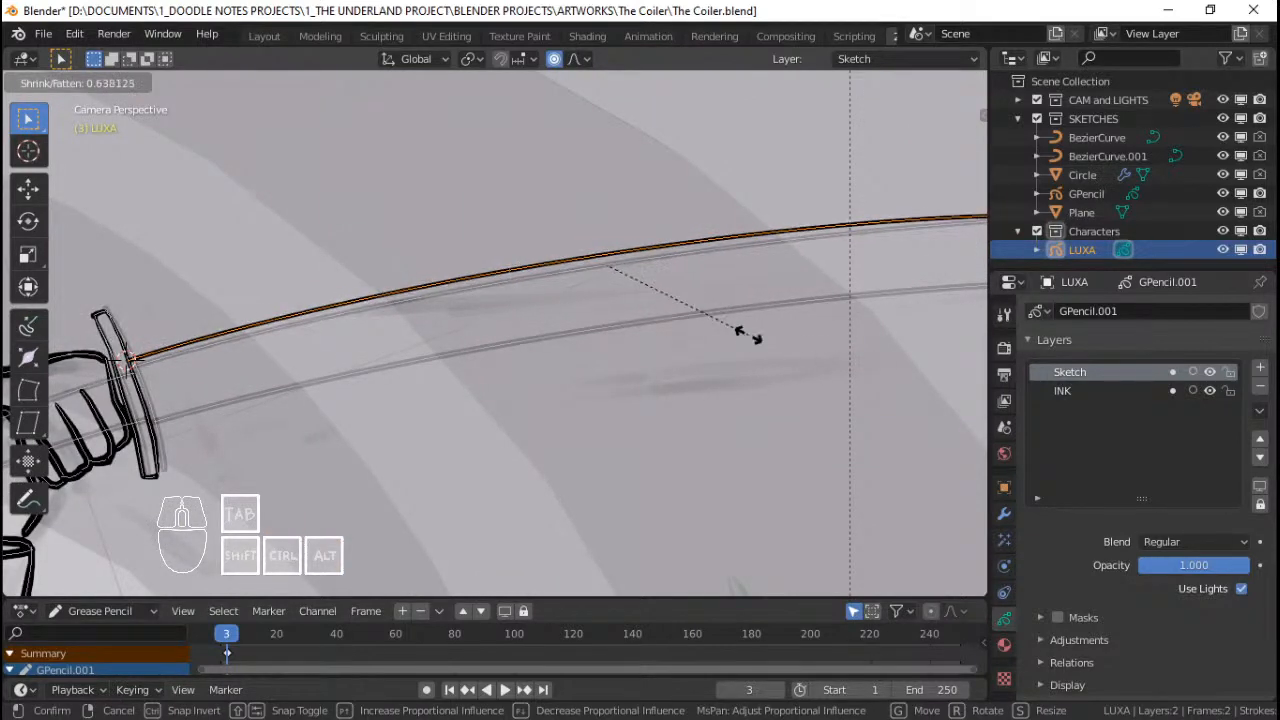
left_click(740, 338)
scroll(638, 307, "down", 2)
scroll(636, 309, "up", 1)
key("Tab")
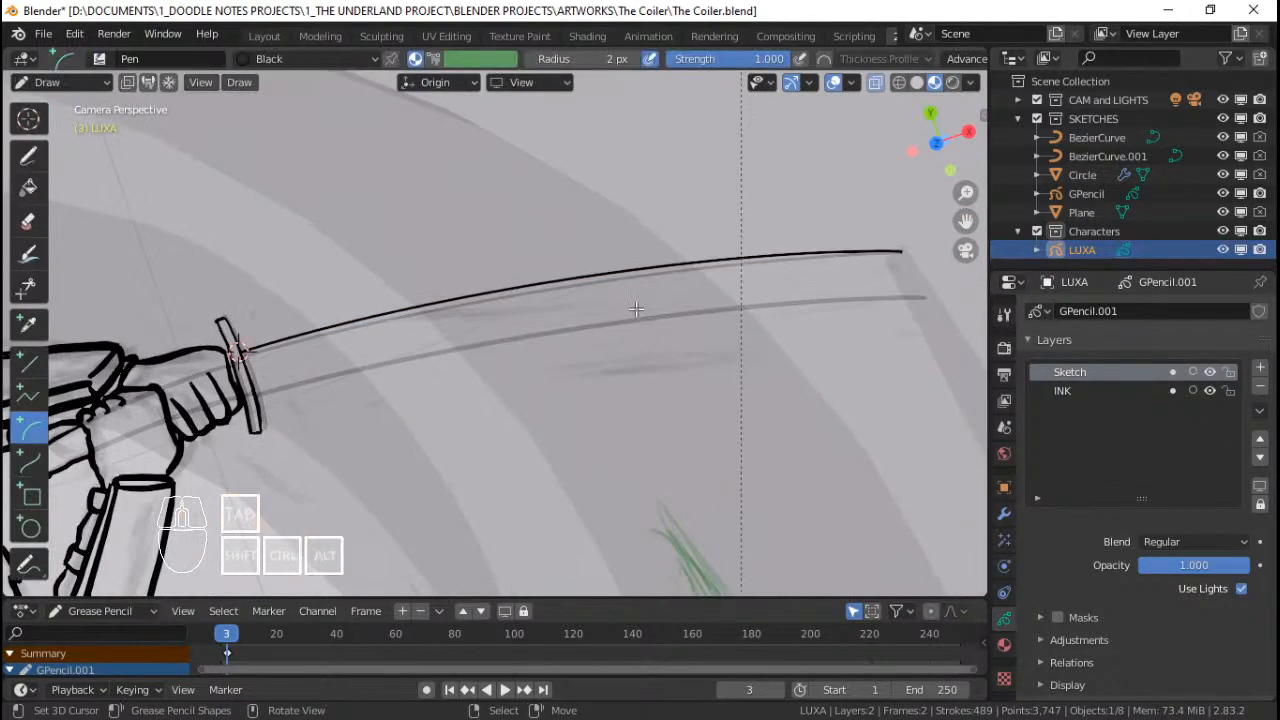
Step: Check the thinned blade line against the drawing and save The Coiler.blend
scroll(637, 309, "down", 1)
scroll(616, 341, "down", 3)
middle_click_drag(614, 343, 629, 342, "shift")
scroll(631, 342, "up", 2)
scroll(630, 342, "up", 2)
key("ctrl+s")
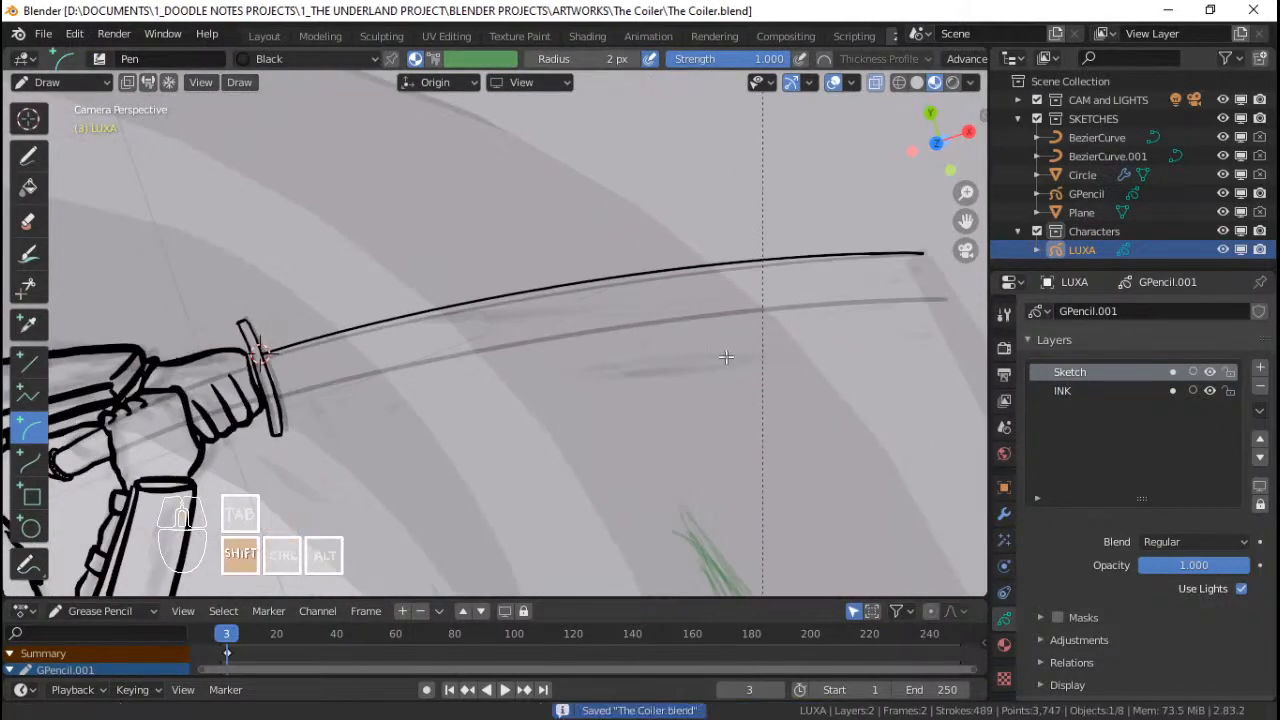
Step: Switch to Edit Mode and select the inked upper blade stroke
key("Tab")
scroll(660, 300, "up", 1)
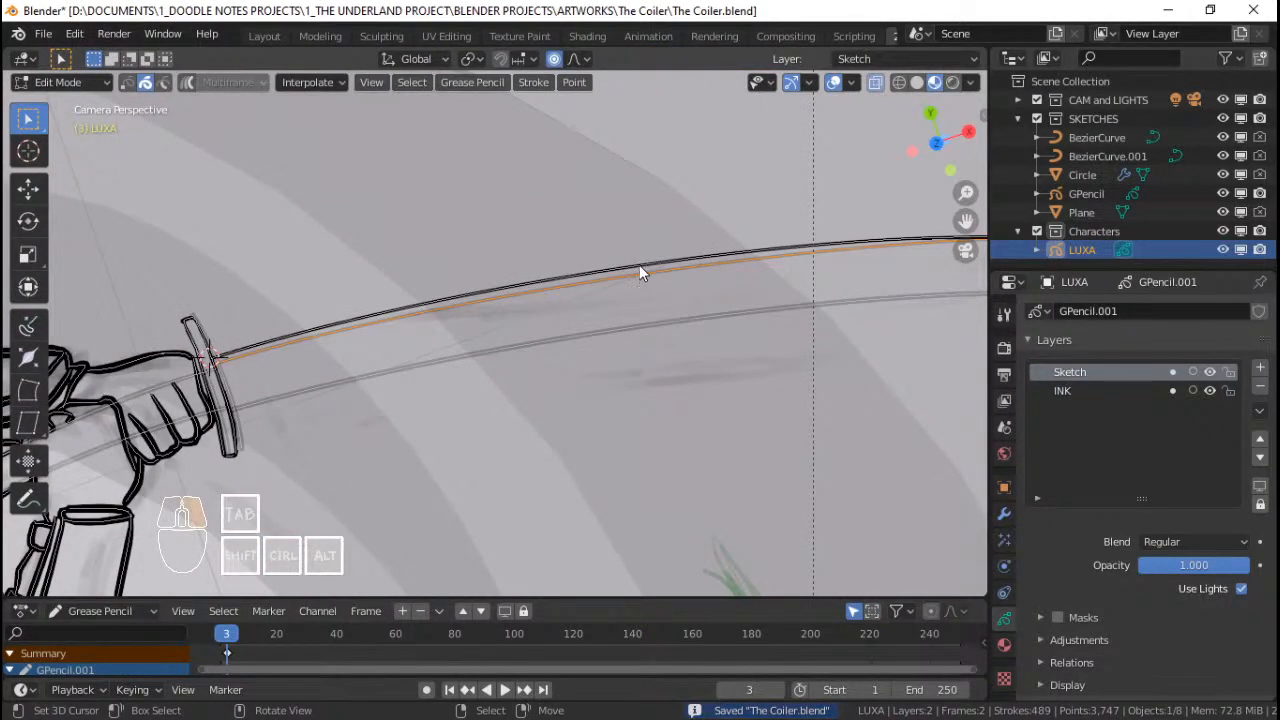
right_click(639, 265)
scroll(639, 265, "down", 1)
scroll(639, 268, "down", 1)
middle_click_drag(650, 292, 616, 293, "shift")
scroll(612, 295, "up", 1)
scroll(519, 330, "down", 1)
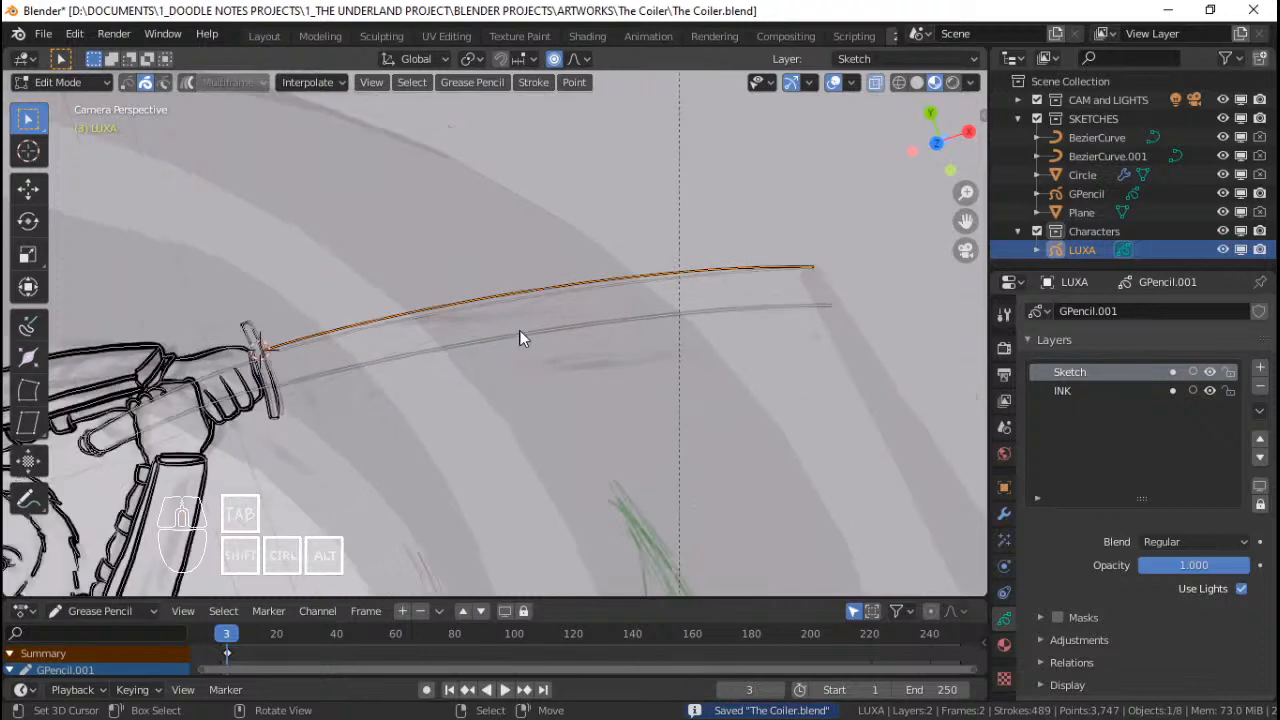
scroll(500, 338, "down", 1)
middle_click_drag(469, 351, 582, 337, "shift")
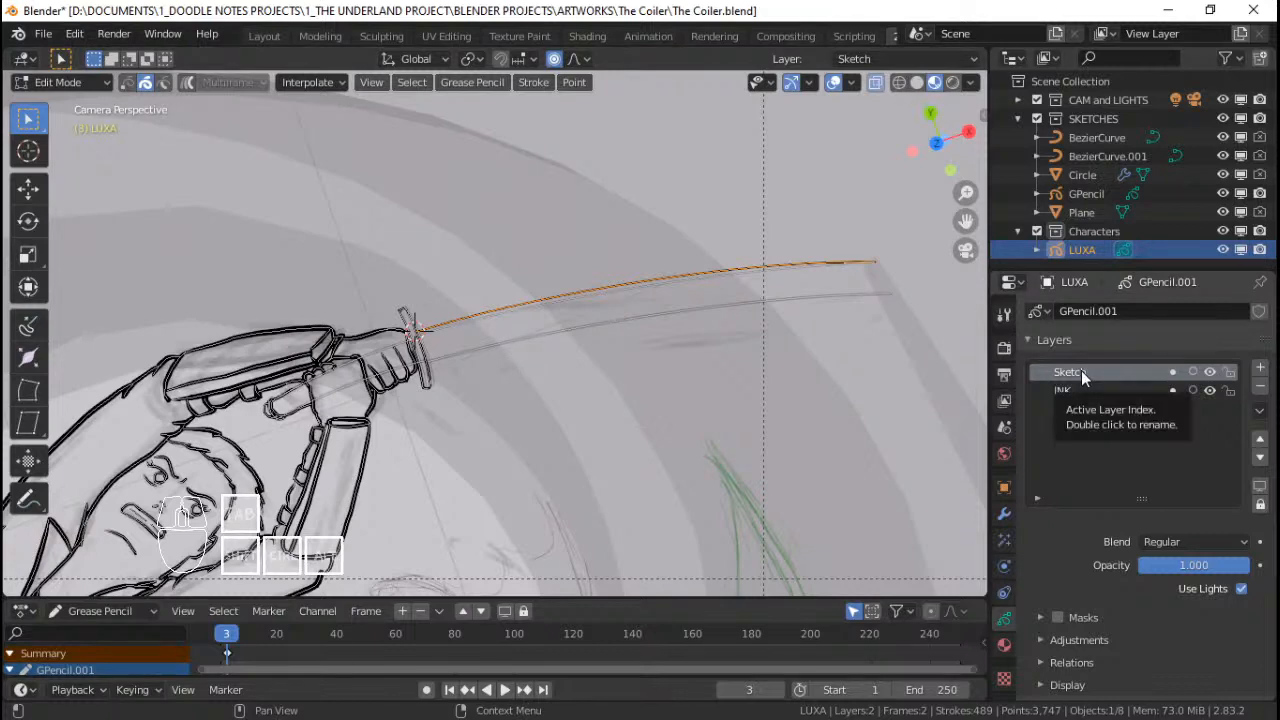
scroll(504, 331, "up", 4)
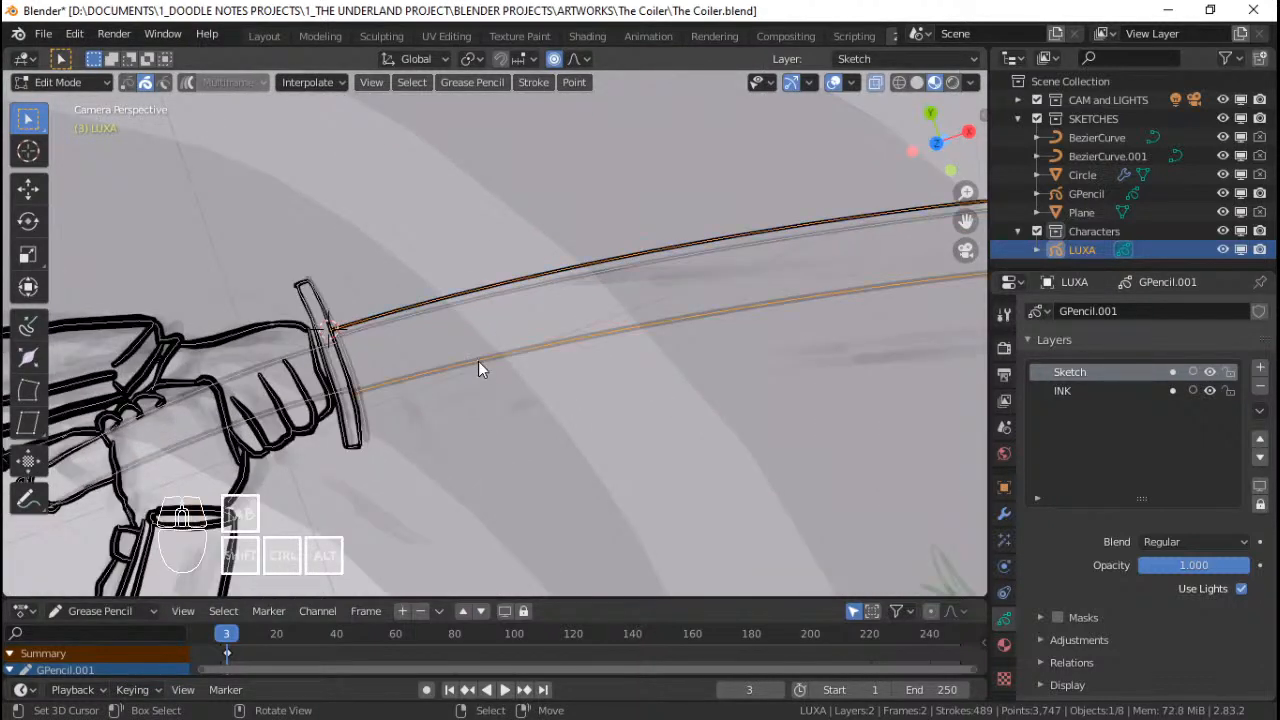
key("x")
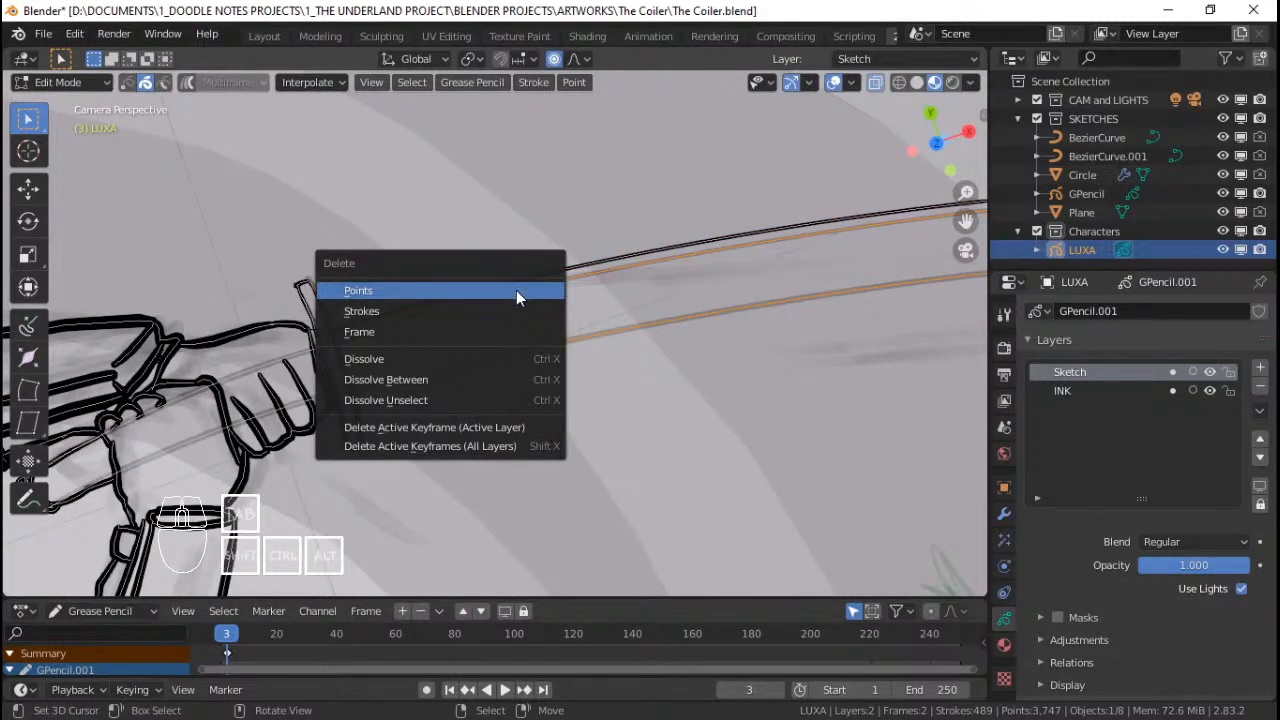
key("Escape")
scroll(627, 359, "down", 4)
middle_click_drag(627, 359, 574, 335, "shift")
key("alt+a")
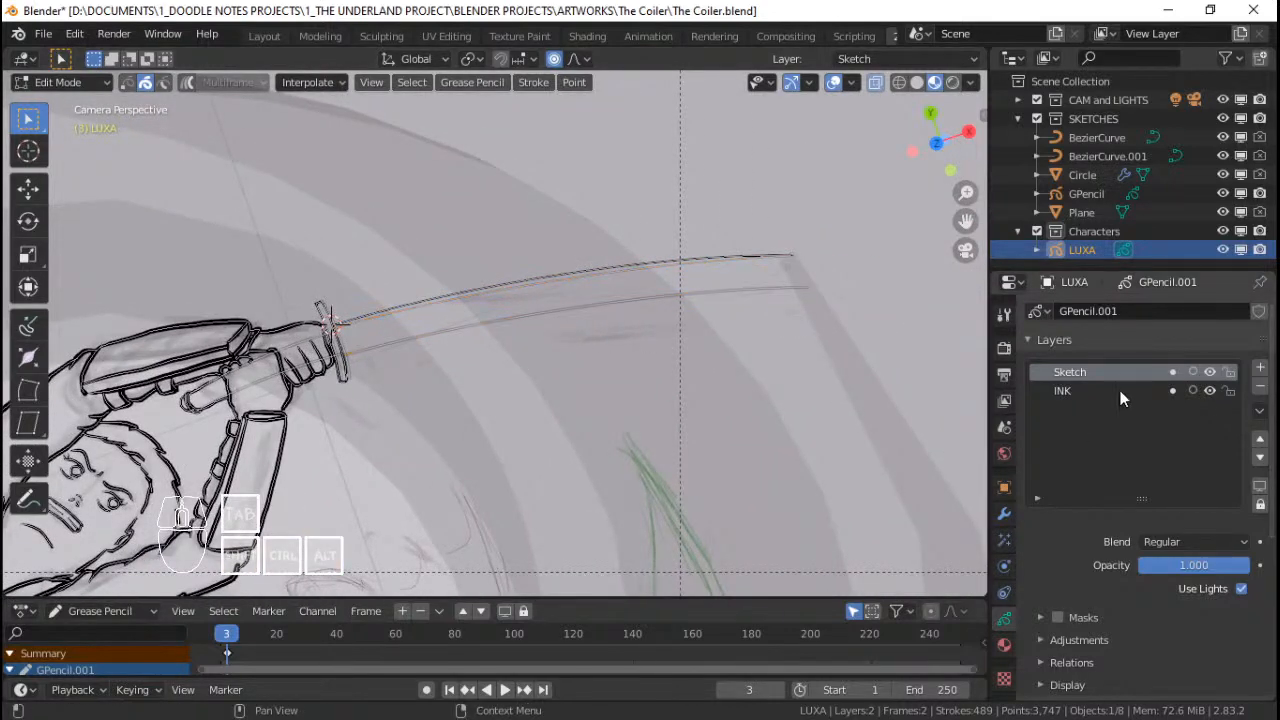
scroll(287, 369, "down", 1)
middle_click_drag(287, 369, 376, 316, "shift")
scroll(390, 370, "up", 1)
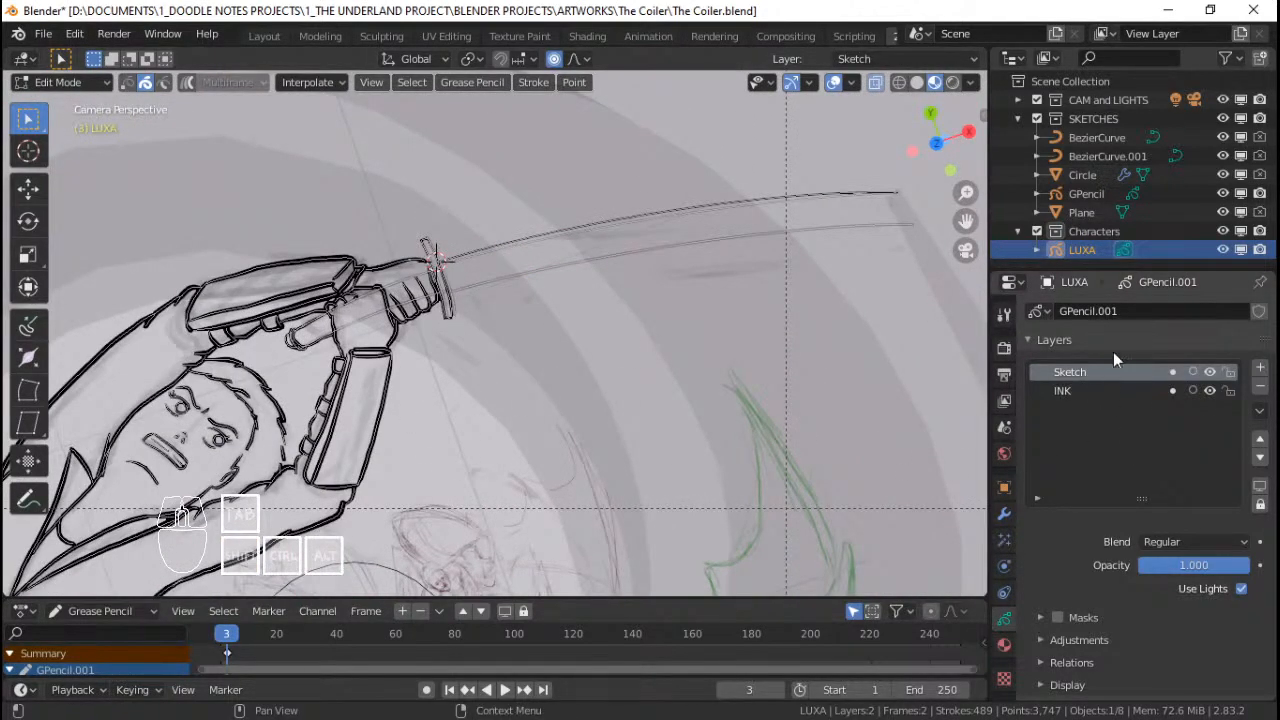
scroll(591, 309, "up", 5)
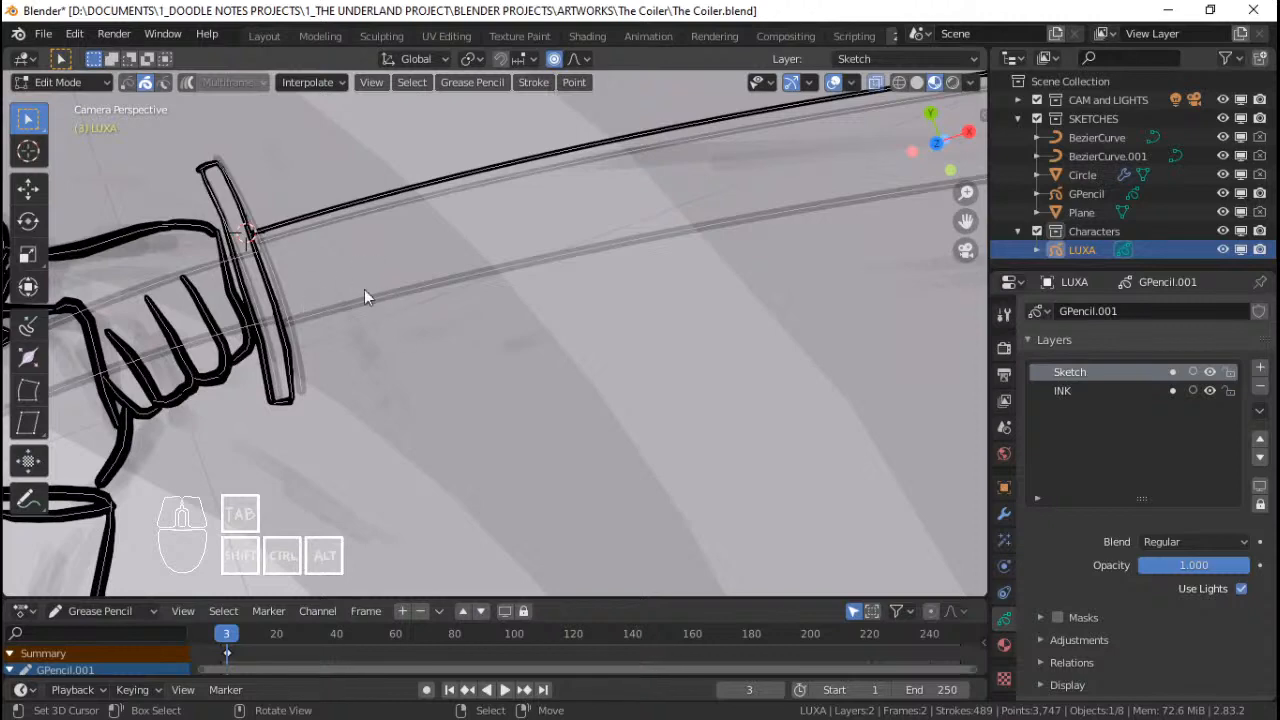
left_click(305, 343, "shift")
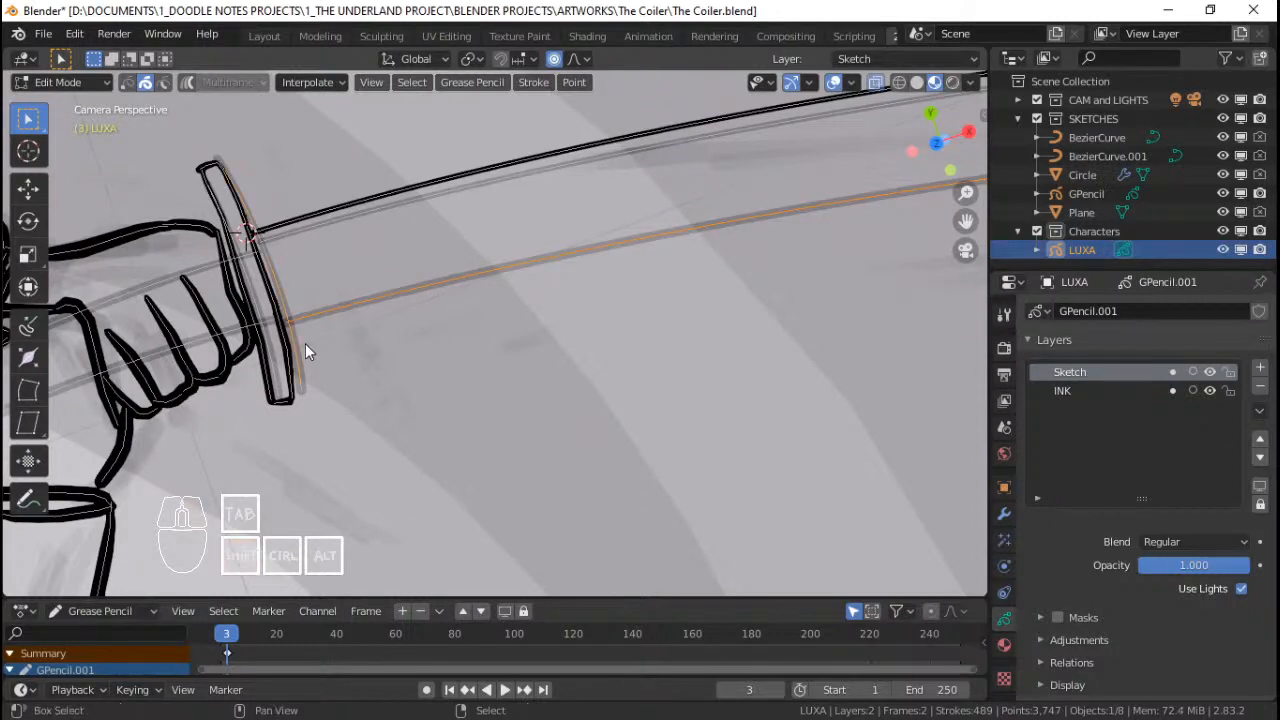
scroll(475, 256, "down", 4)
scroll(548, 369, "up", 3)
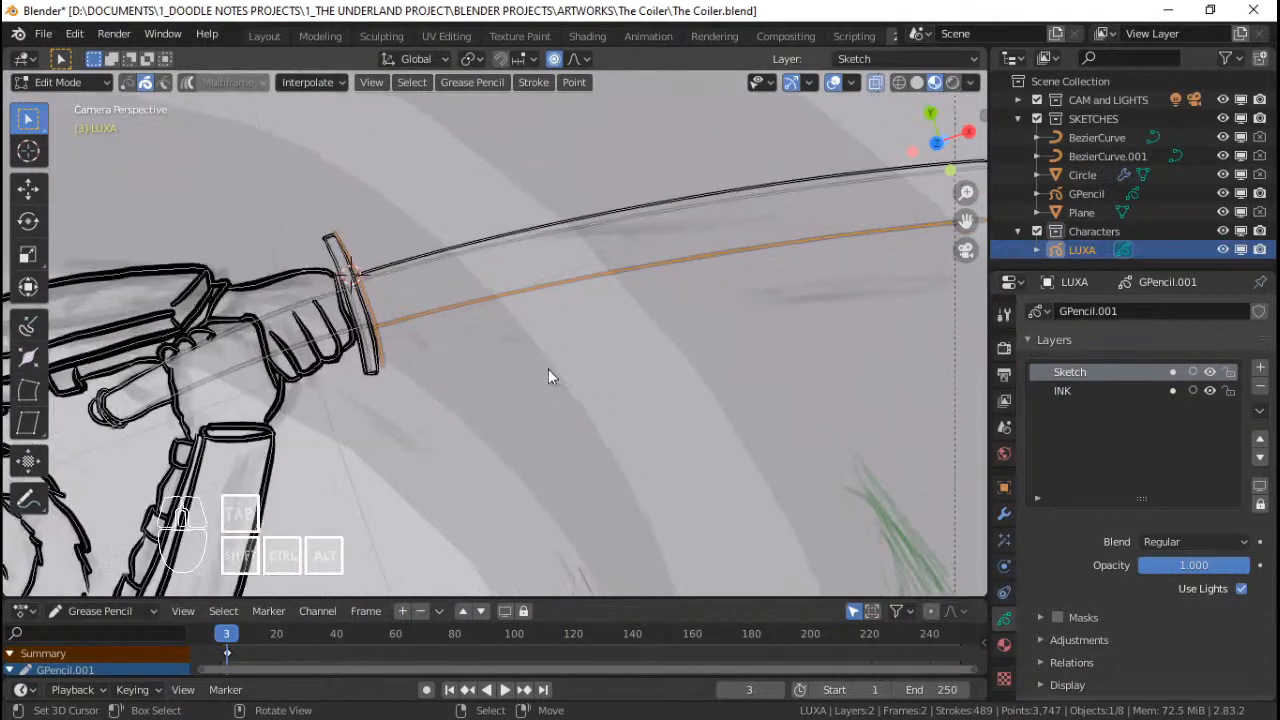
Step: Try to duplicate the inked upper blade stroke downward to form the blade's lower edge, and undo the duplicate
mouse_move(658, 252)
middle_mouse_down("shift")
mouse_move(609, 292)
mouse_move(554, 289)
middle_mouse_up("shift")
scroll(628, 283, "up", 3)
scroll(545, 275, "down", 6)
key("shift+d")
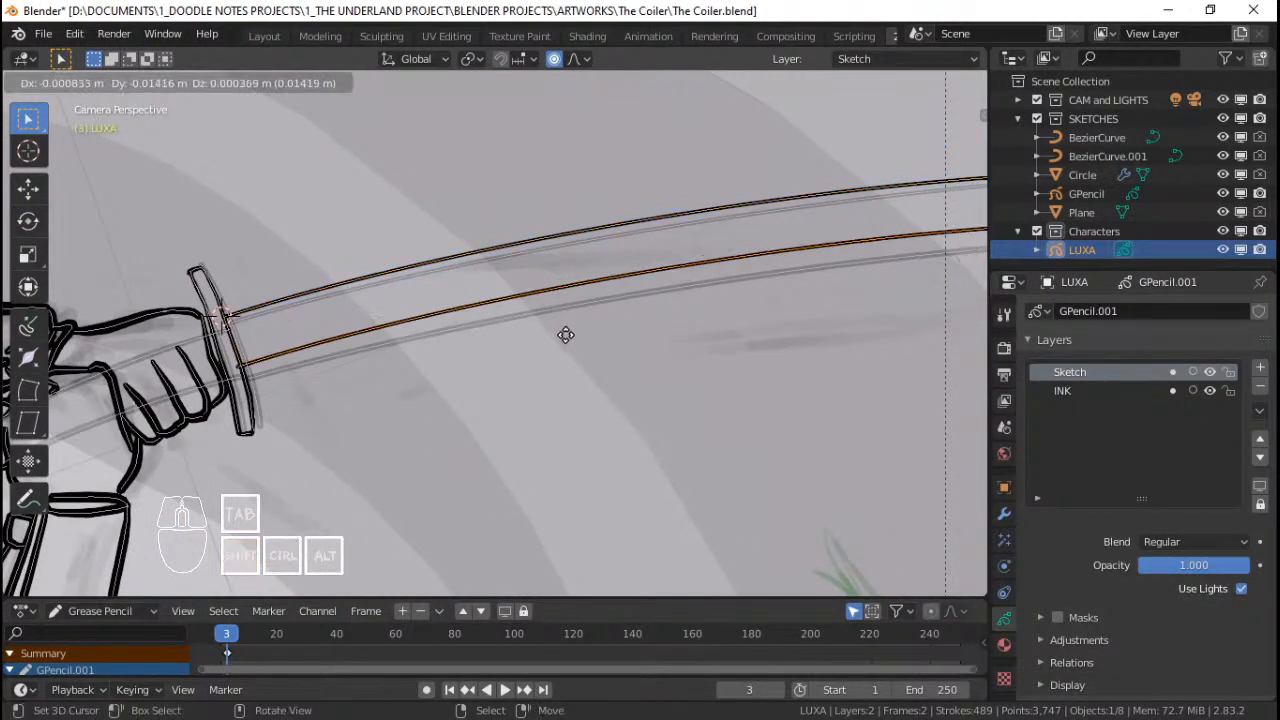
right_click(565, 339)
key("ctrl+z")
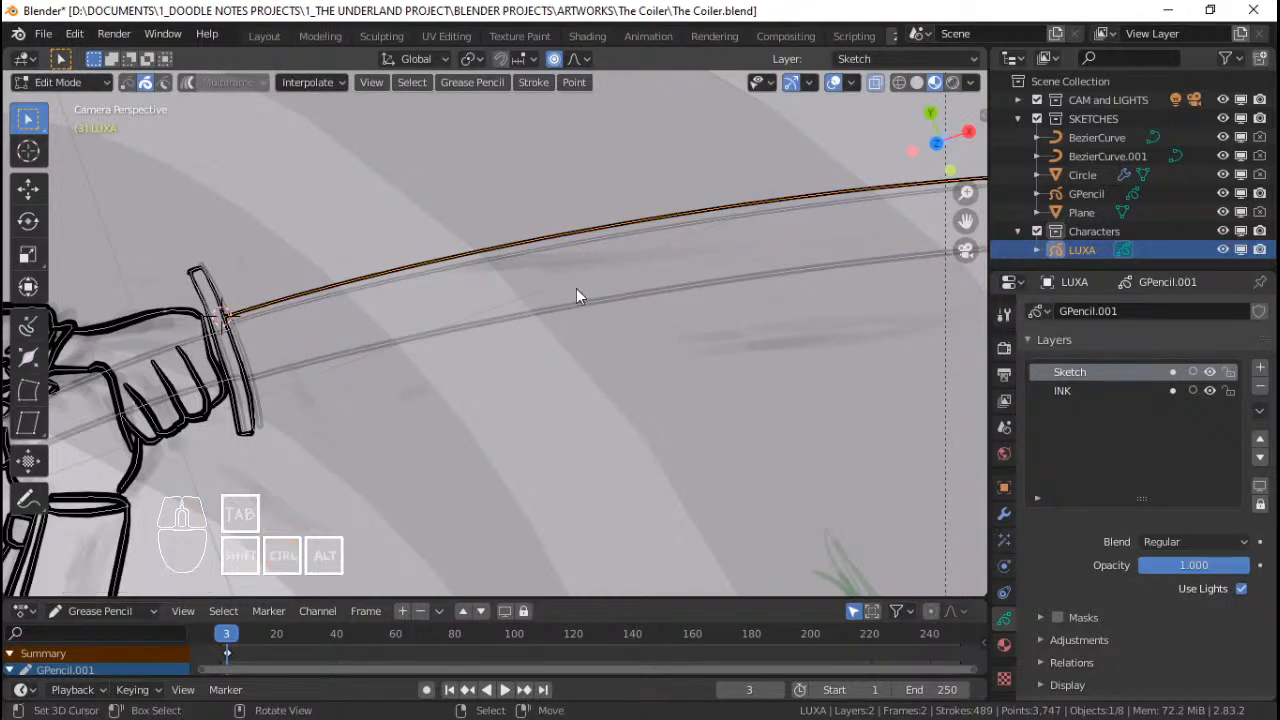
Step: Save the file
key("ctrl+s")
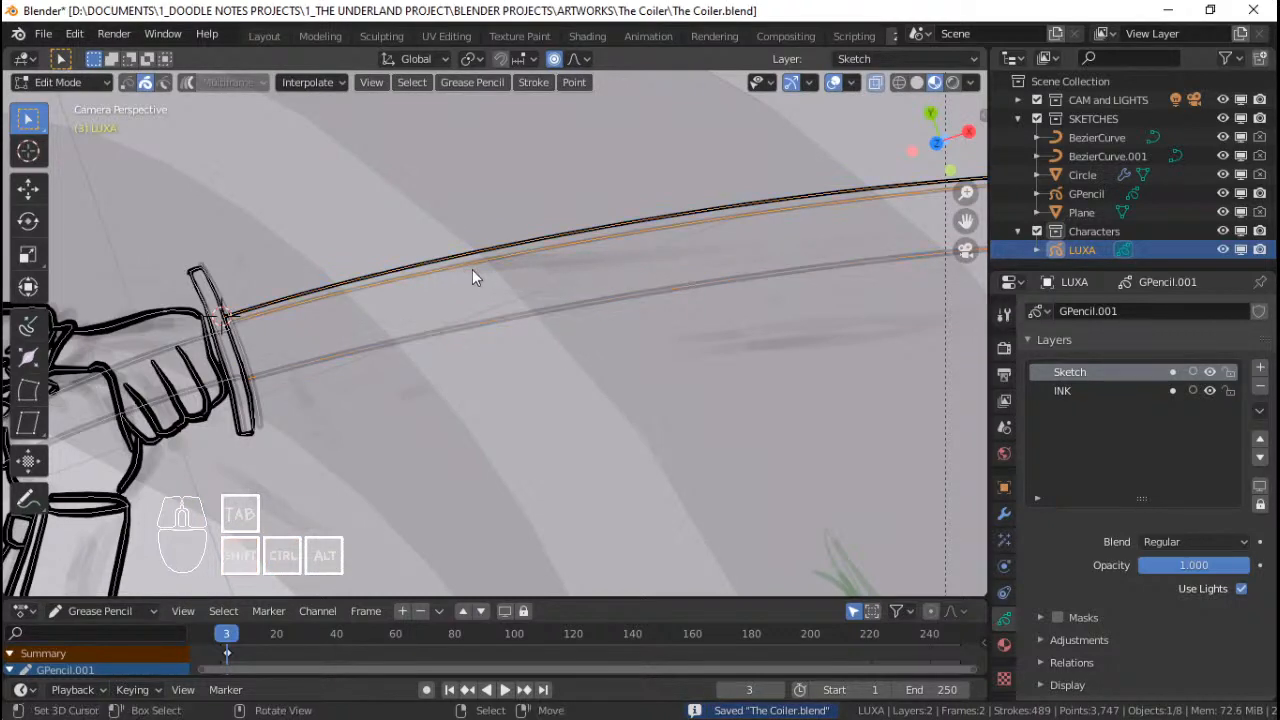
Step: Delete the points of the selected stroke running just beneath the inked upper blade line
key("x")
left_click(406, 321)
middle_click_drag(406, 321, 468, 308)
scroll(468, 300, "up", 3)
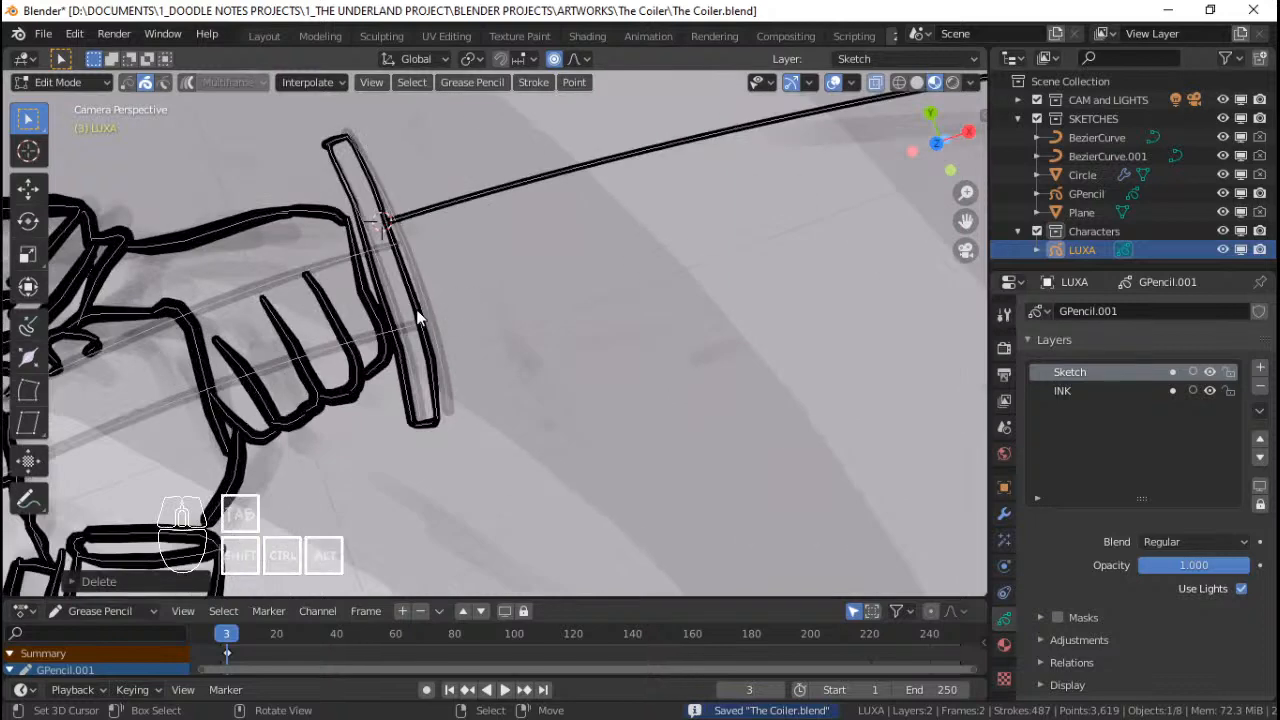
Step: Delete the leftover grey sketch strokes around the sword's guard and the base of the blade
right_click(429, 307)
key("x")
left_click(429, 307)
right_click(403, 311)
key("x")
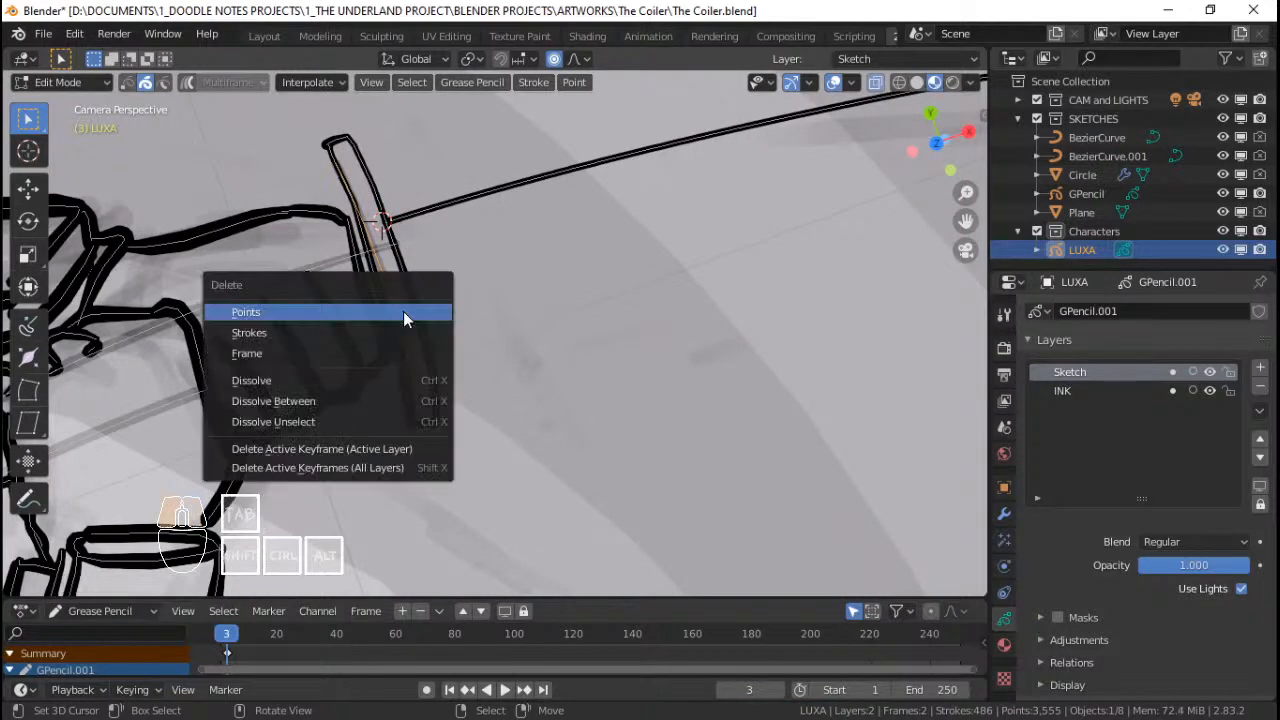
left_click(403, 311)
right_click(404, 328)
key("x")
left_click(404, 328)
right_click(378, 246)
key("x")
left_click(377, 245)
Step: Toggle the GPencil sketch object's viewport visibility to compare the inked sword with the rough sketch
scroll(374, 269, "down", 7)
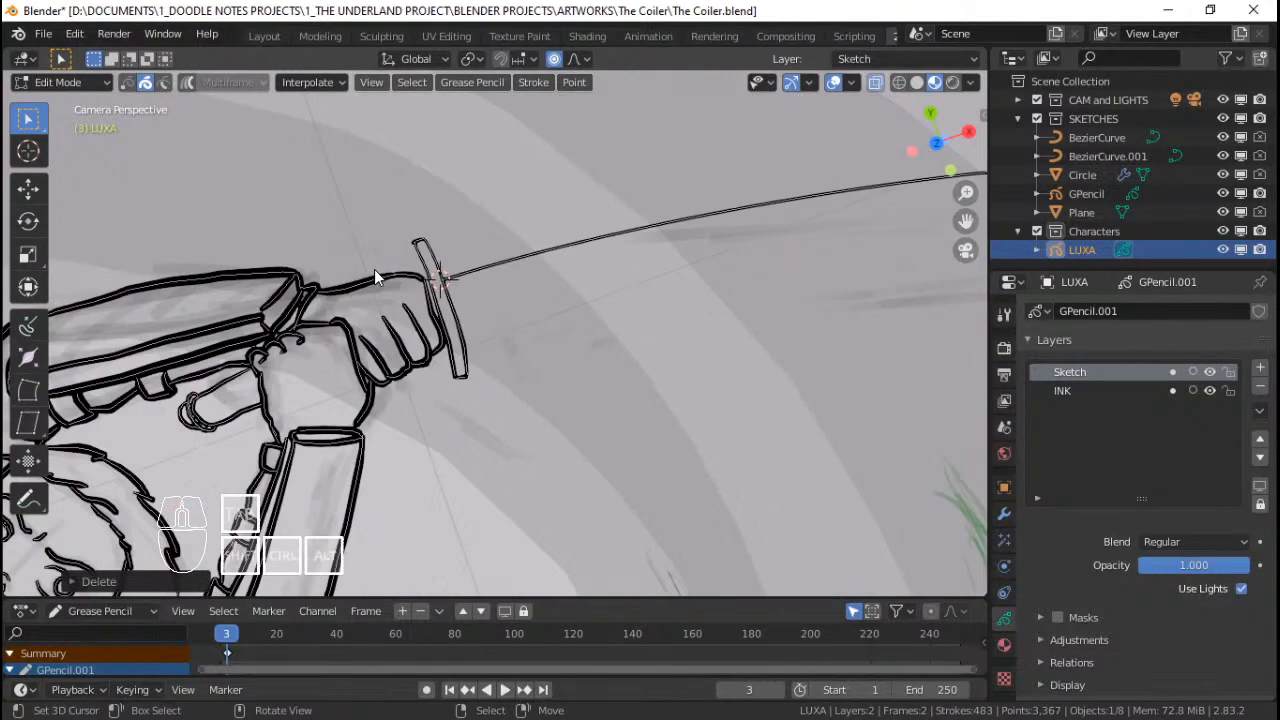
middle_click_drag(749, 308, 639, 313, "shift")
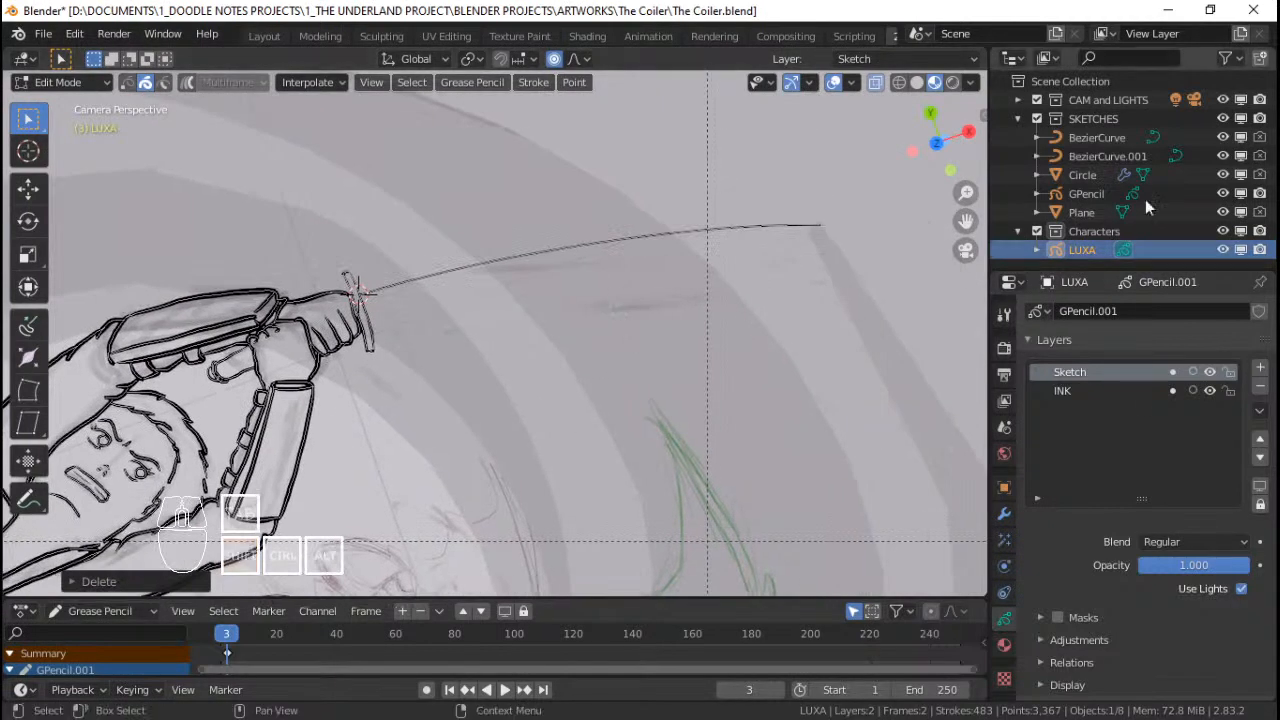
scroll(508, 275, "down", 4)
middle_click_drag(508, 275, 611, 236, "shift")
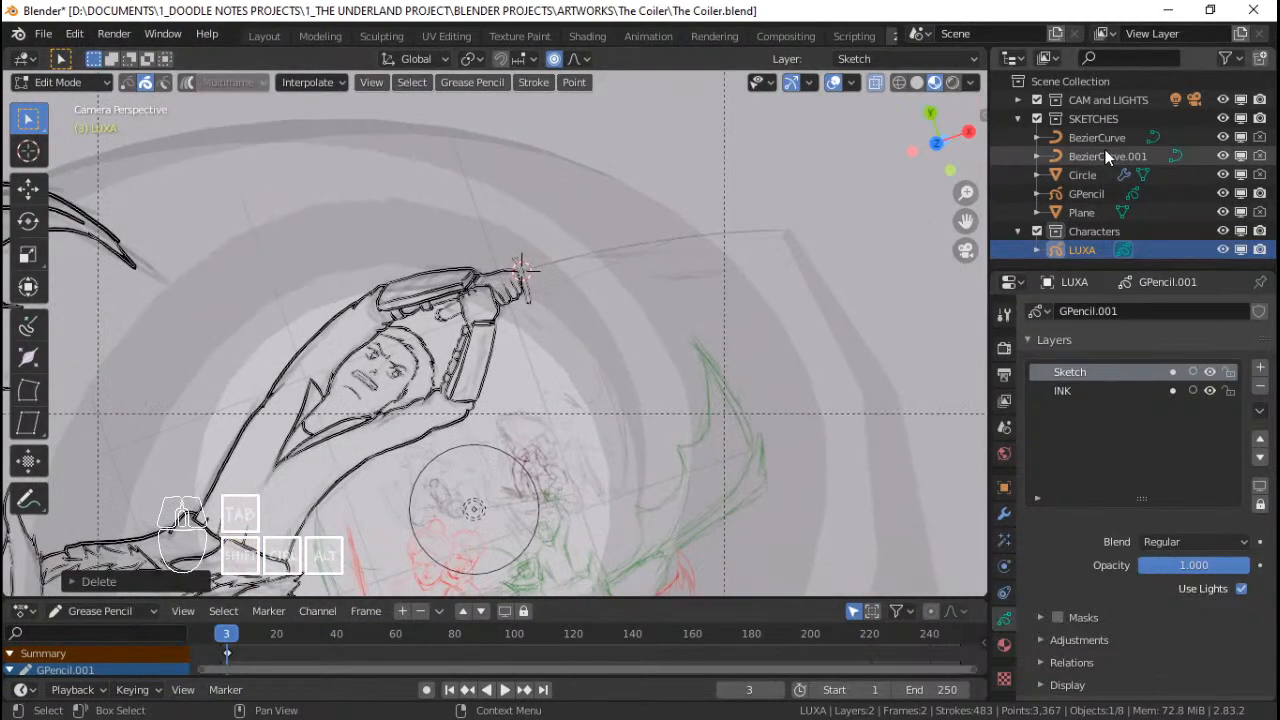
left_click(1240, 195)
left_click(1240, 193)
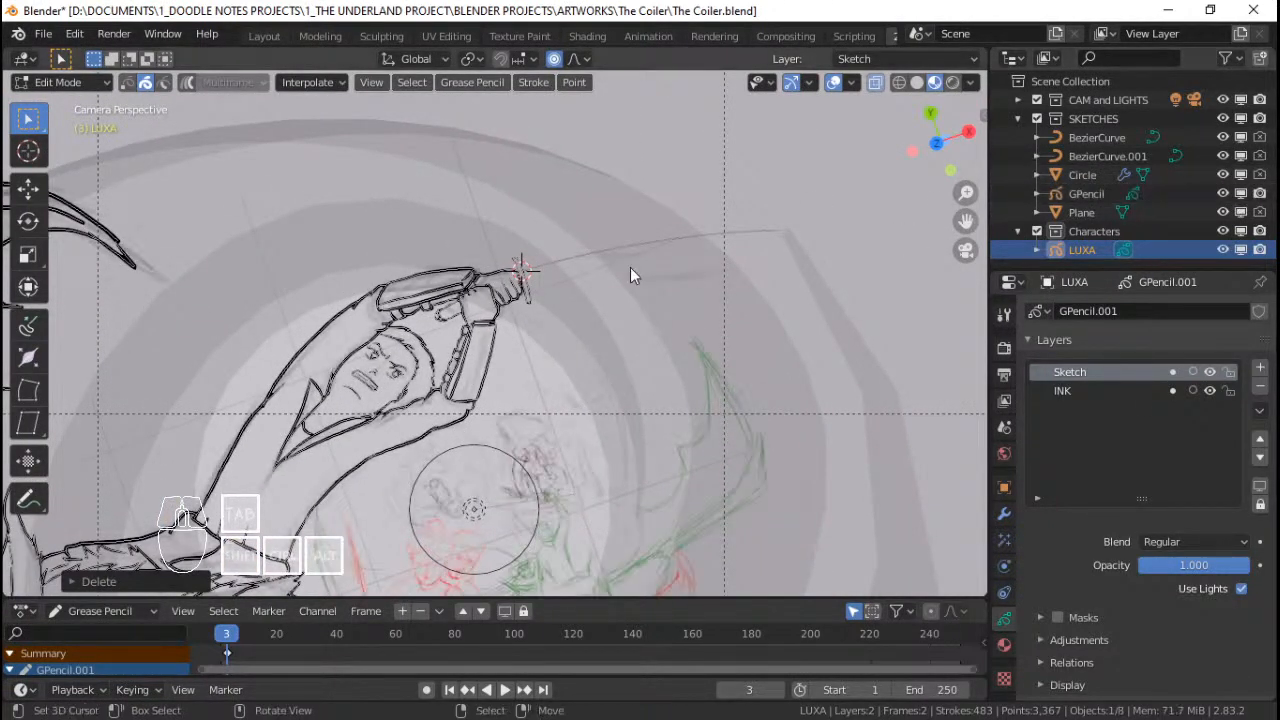
Step: Duplicate the inked upper blade stroke and place the copy about 0.015 m lower as the blade's lower edge
scroll(630, 267, "up", 6)
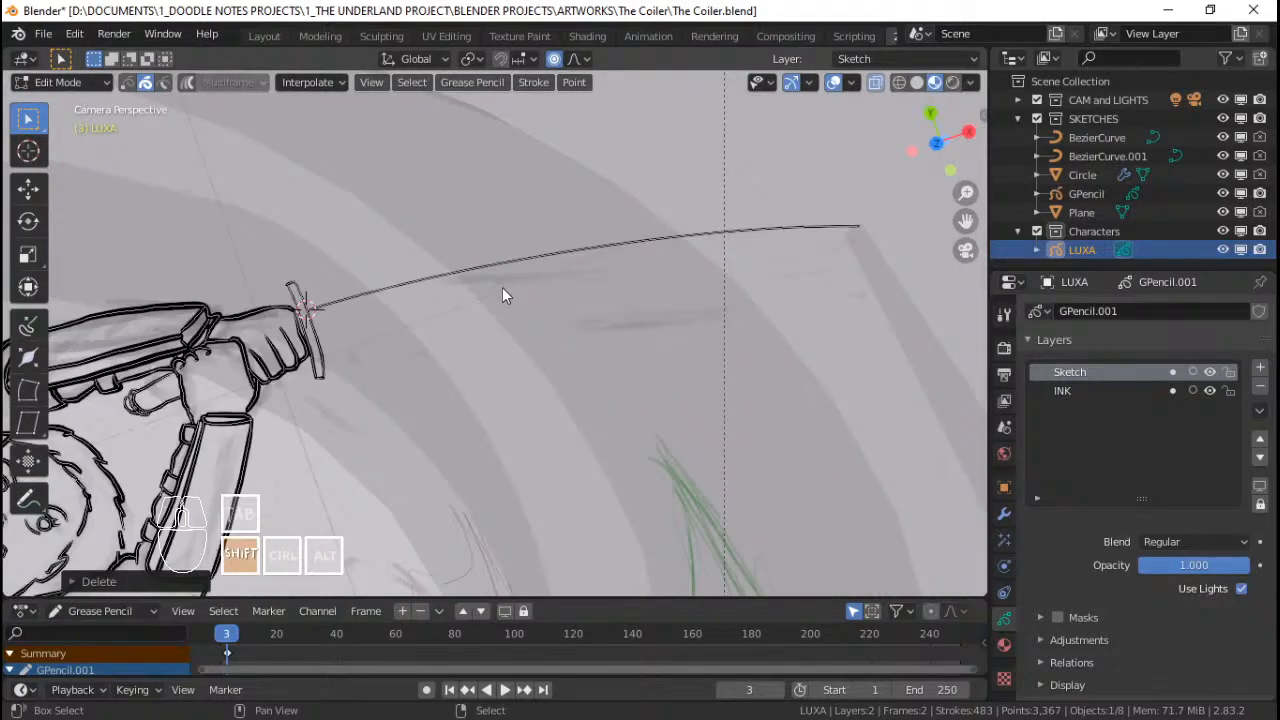
middle_click_drag(502, 287, 462, 309, "shift")
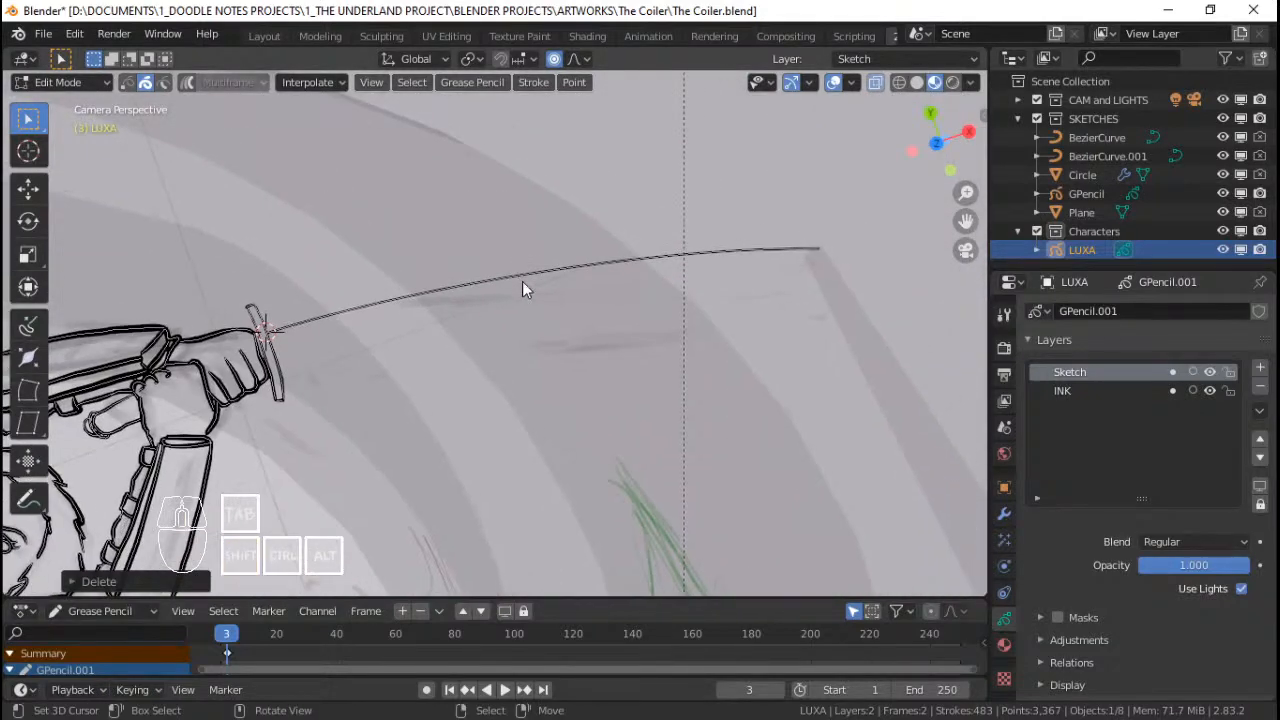
right_click(528, 273)
scroll(528, 273, "up", 2)
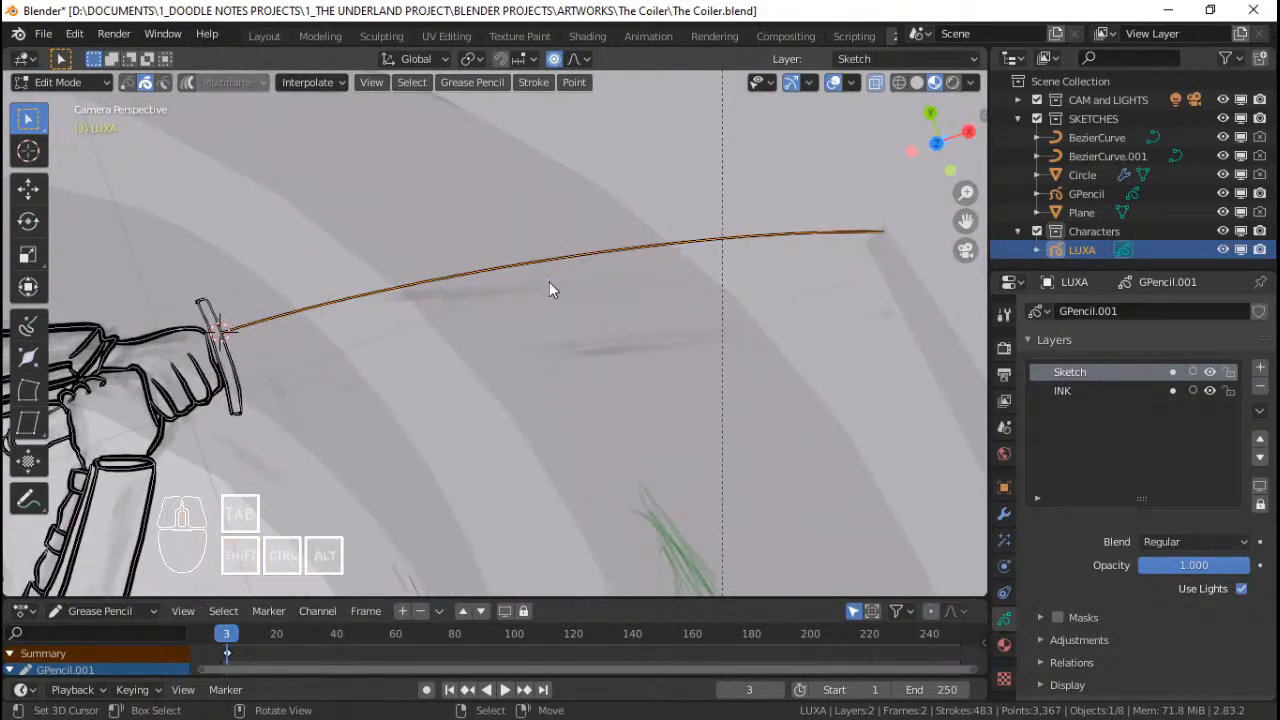
scroll(534, 277, "up", 4)
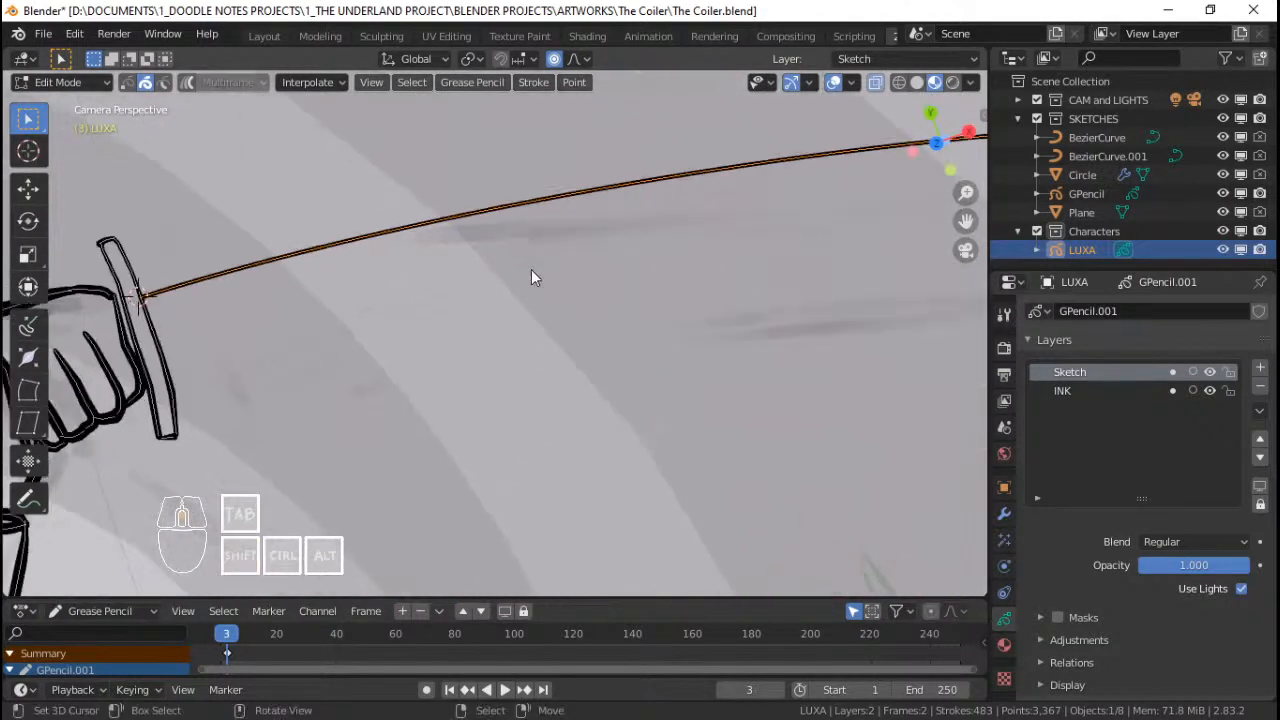
key("shift+d")
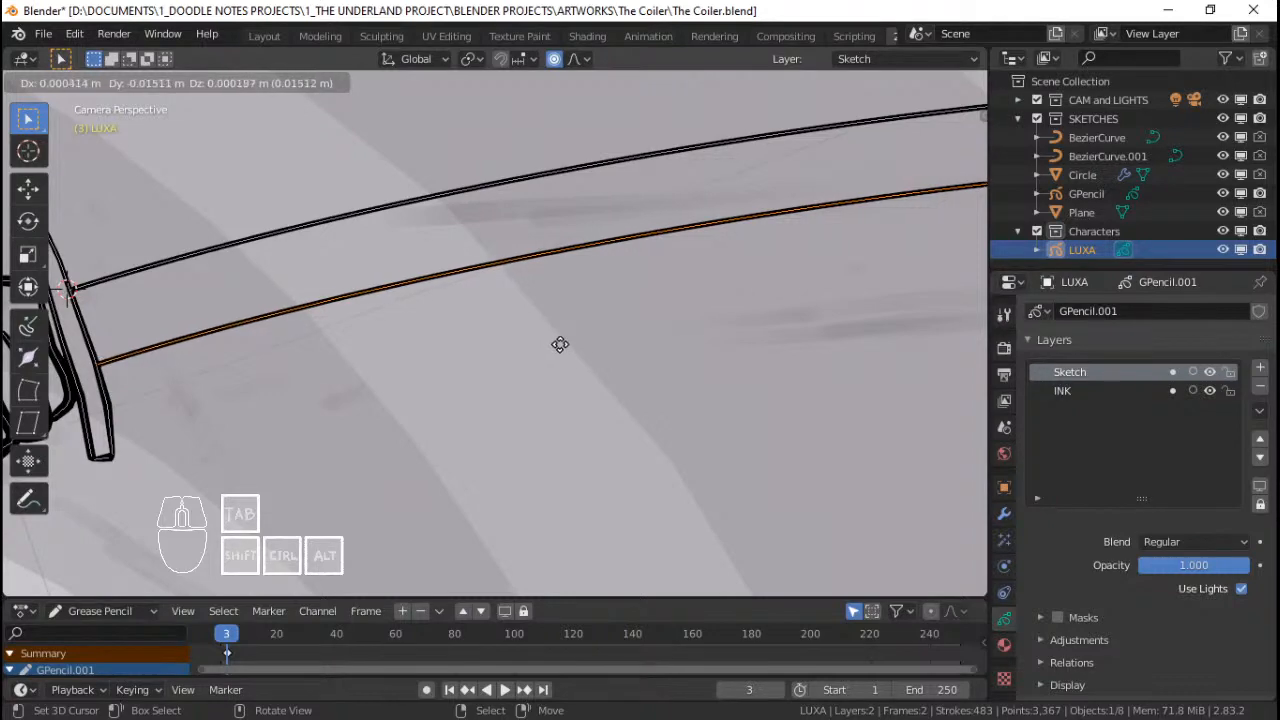
left_click(561, 346)
scroll(530, 325, "down", 4)
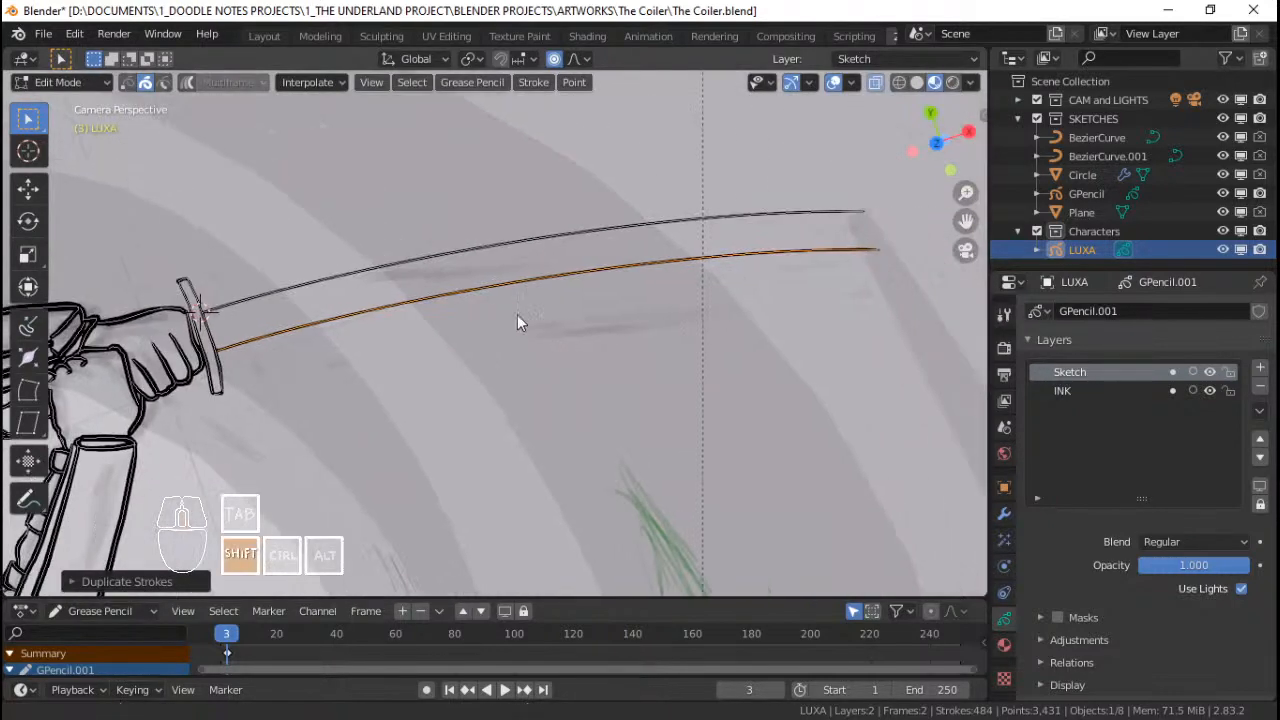
middle_click_drag(800, 250, 786, 269, "shift")
scroll(530, 321, "up", 1)
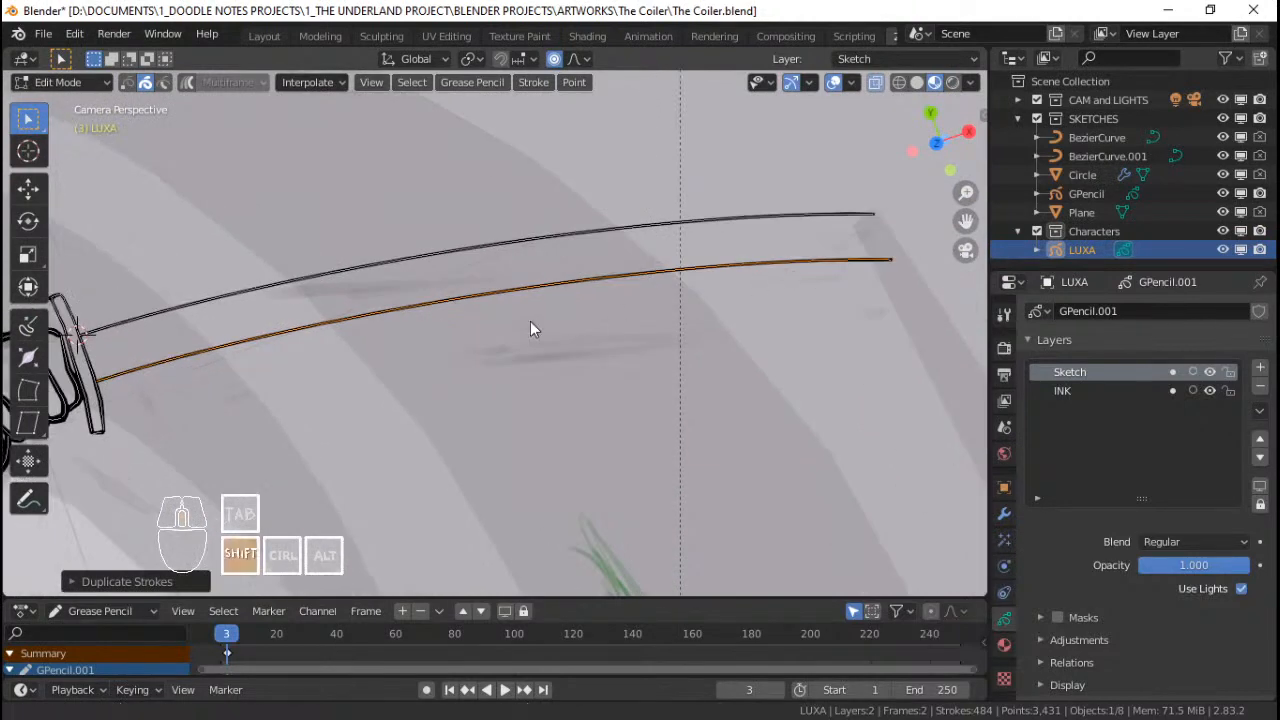
Step: Duplicate the lower blade stroke and place the copy about 0.009 m higher, between the two blade edges
scroll(515, 309, "up", 3)
mouse_move(530, 321)
middle_mouse_down("shift")
mouse_move(712, 306)
mouse_move(632, 295)
mouse_move(651, 291)
mouse_move(430, 316)
middle_mouse_up("shift")
scroll(529, 292, "up", 3)
scroll(529, 292, "down", 5)
scroll(430, 316, "down", 2)
scroll(674, 306, "down", 3)
middle_click_drag(768, 294, 674, 339, "shift")
scroll(674, 306, "up", 3)
key("shift+d")
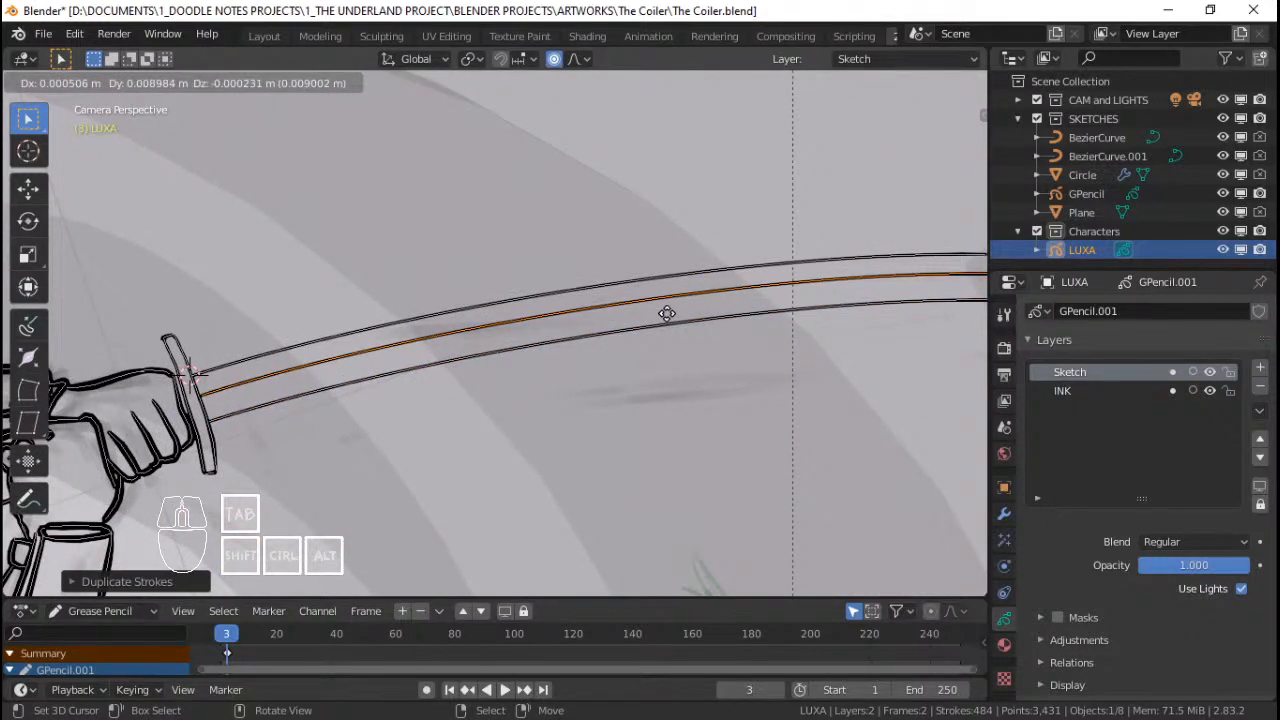
left_click(669, 314)
Step: Switch to point selection and delete the first few points of the middle blade line beside the guard
scroll(688, 318, "down", 2)
mouse_move(688, 318)
middle_mouse_down("shift")
mouse_move(644, 325)
mouse_move(818, 294)
middle_mouse_up("shift")
scroll(644, 325, "up", 2)
scroll(818, 294, "up", 3)
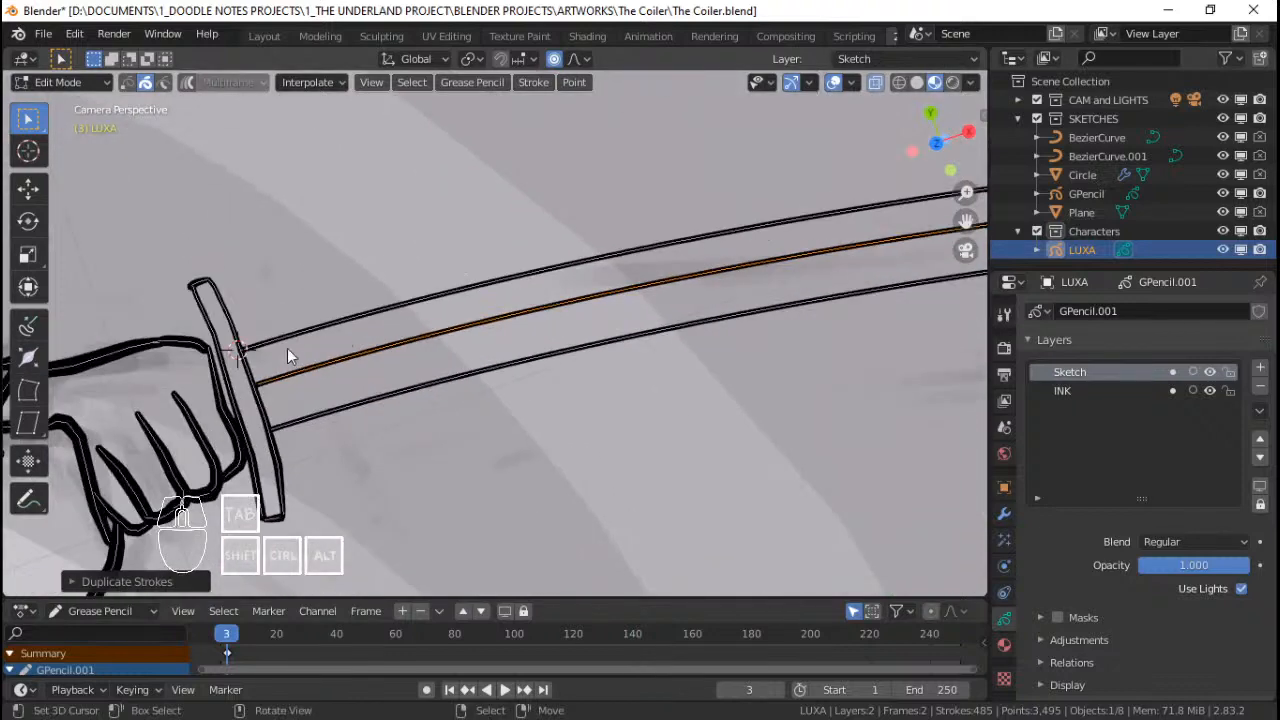
middle_click_drag(287, 348, 378, 330, "shift")
scroll(350, 352, "up", 5)
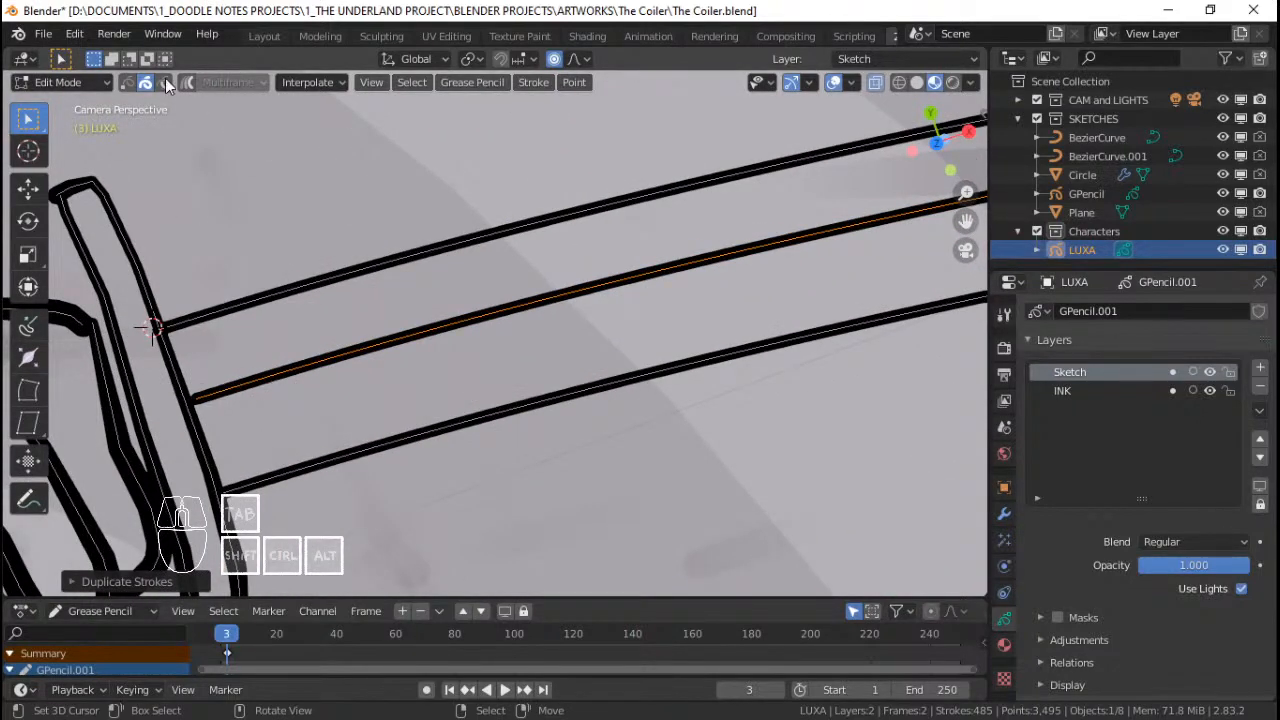
right_click(192, 374)
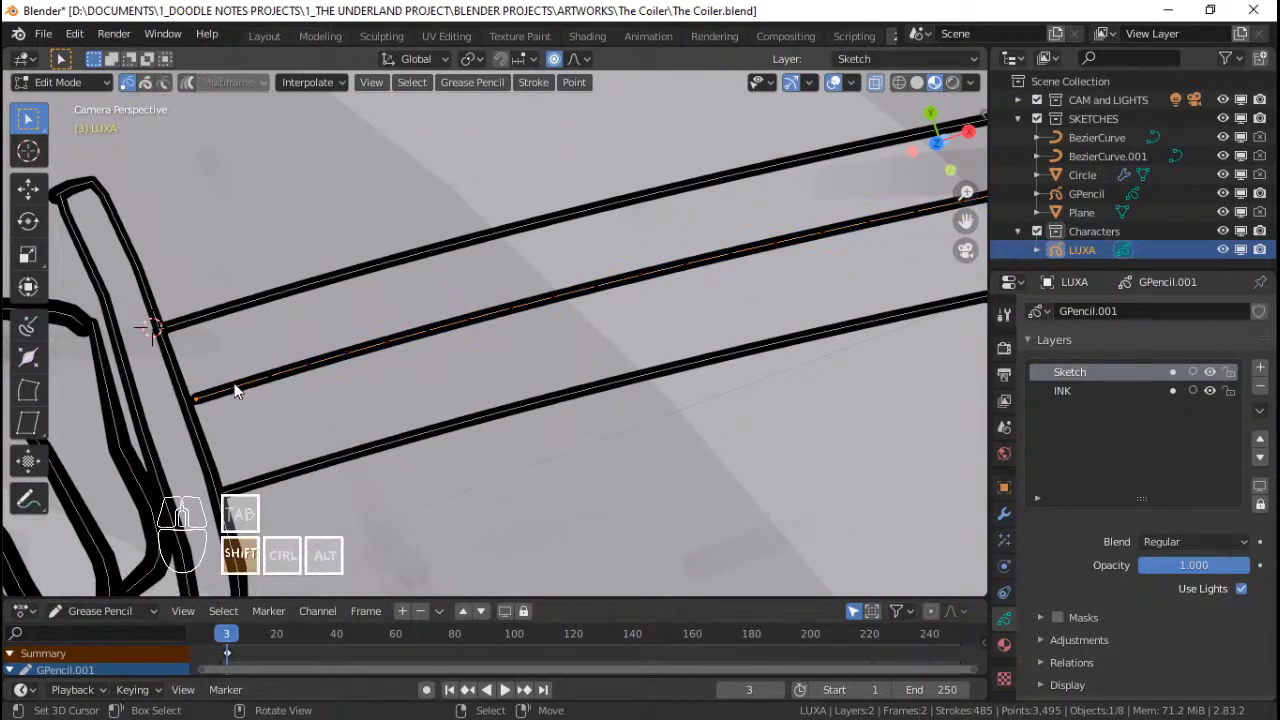
right_click(235, 384, "shift")
right_click(276, 377, "shift")
right_click(325, 366, "shift")
key("x")
left_click(315, 366)
scroll(347, 356, "down", 2)
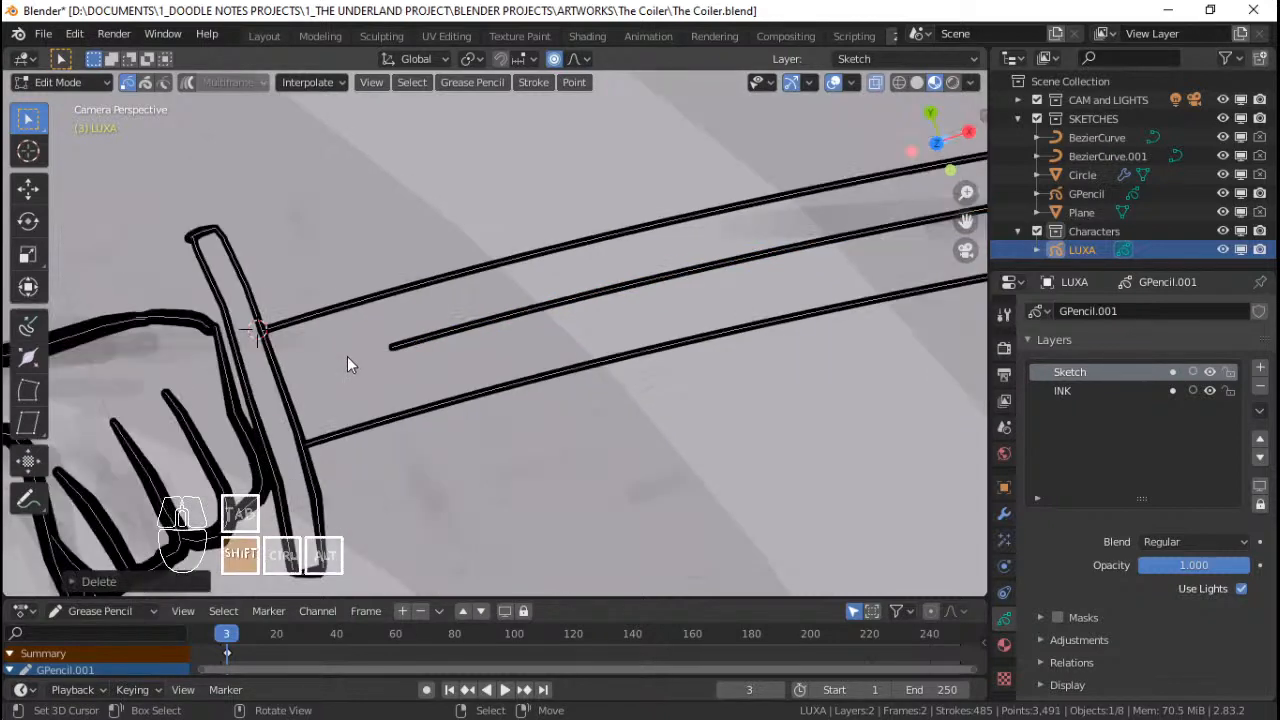
Step: In Draw mode, ink two short curves from the blade's edges near the guard to the start of the middle line
middle_click_drag(347, 356, 437, 373, "shift")
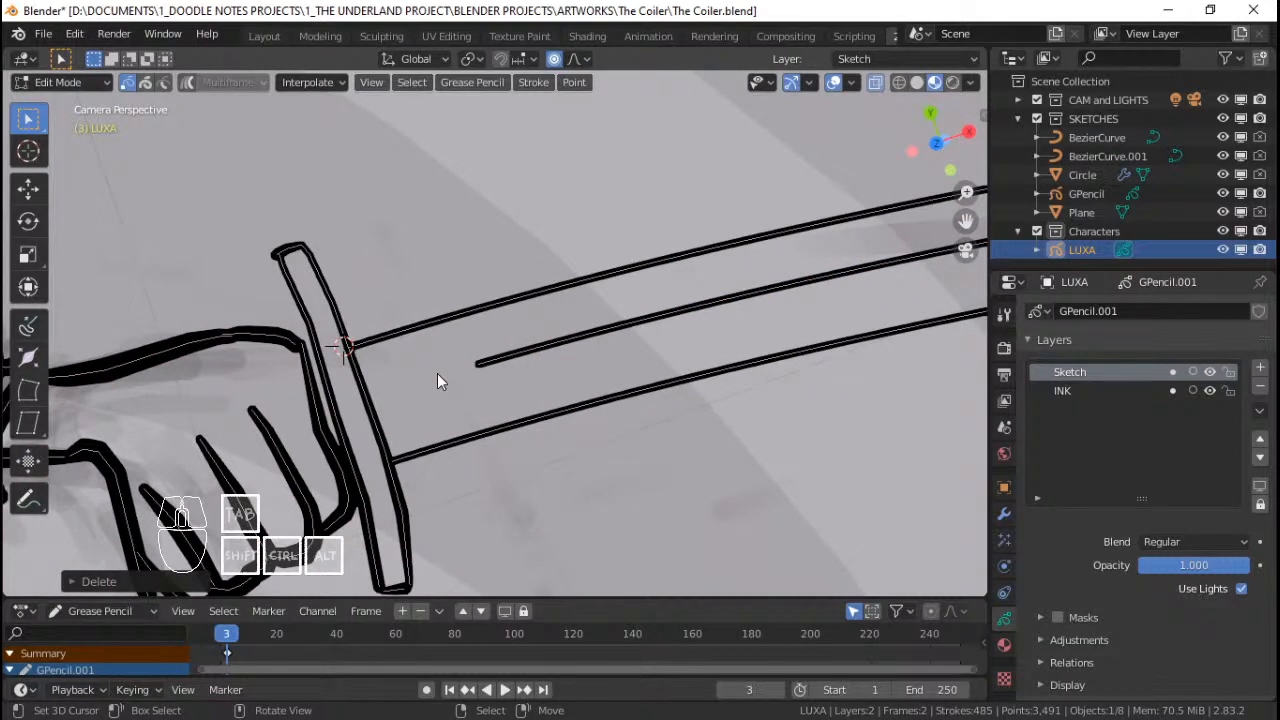
key("ctrl+Tab")
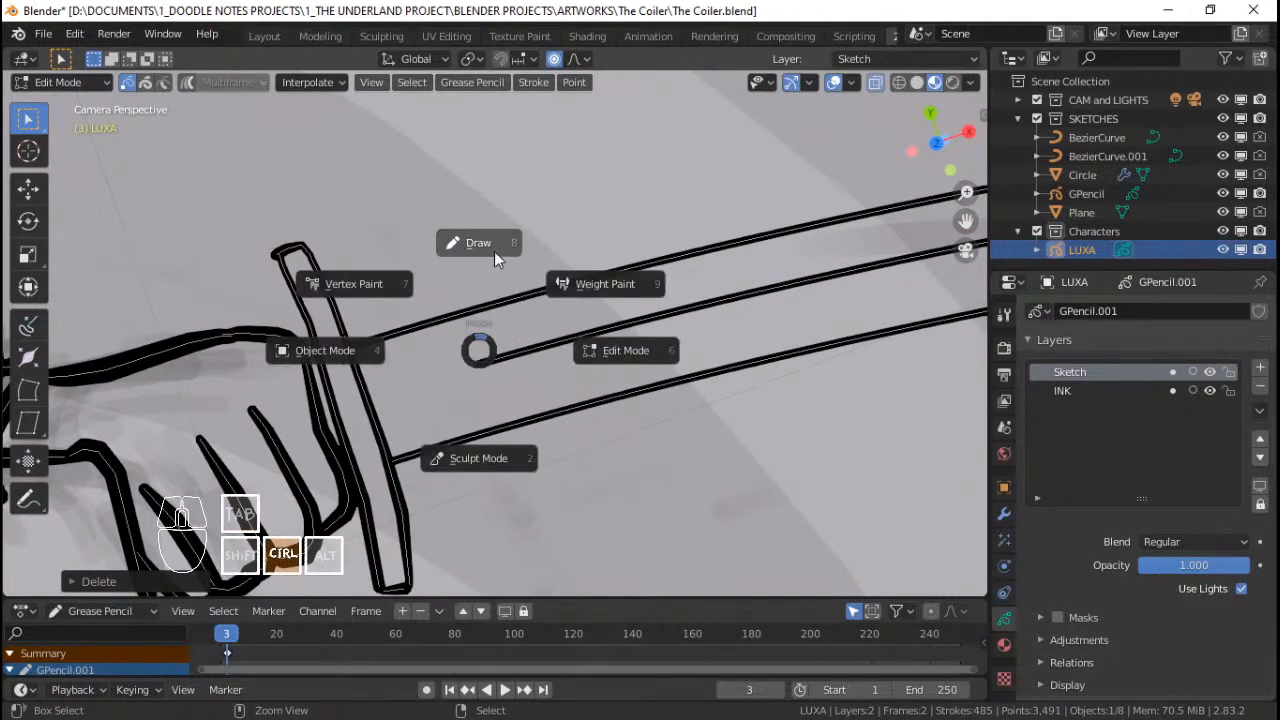
left_click(492, 256)
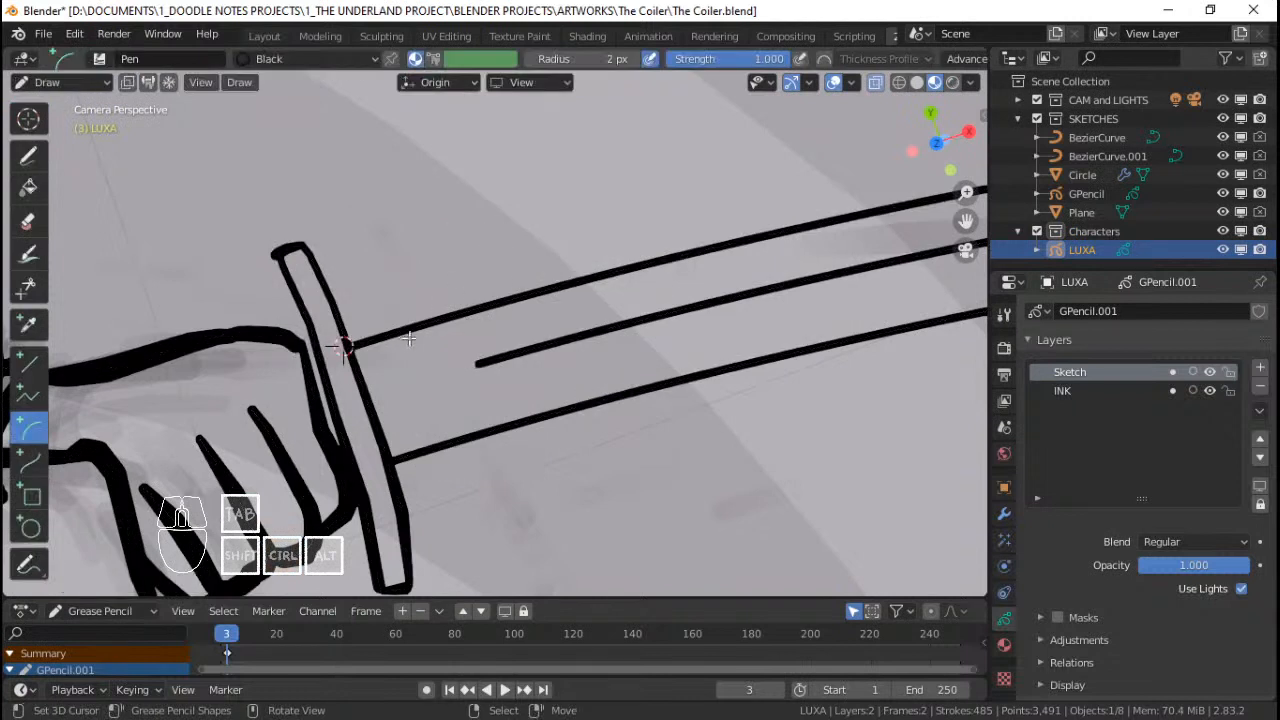
left_click(28, 155)
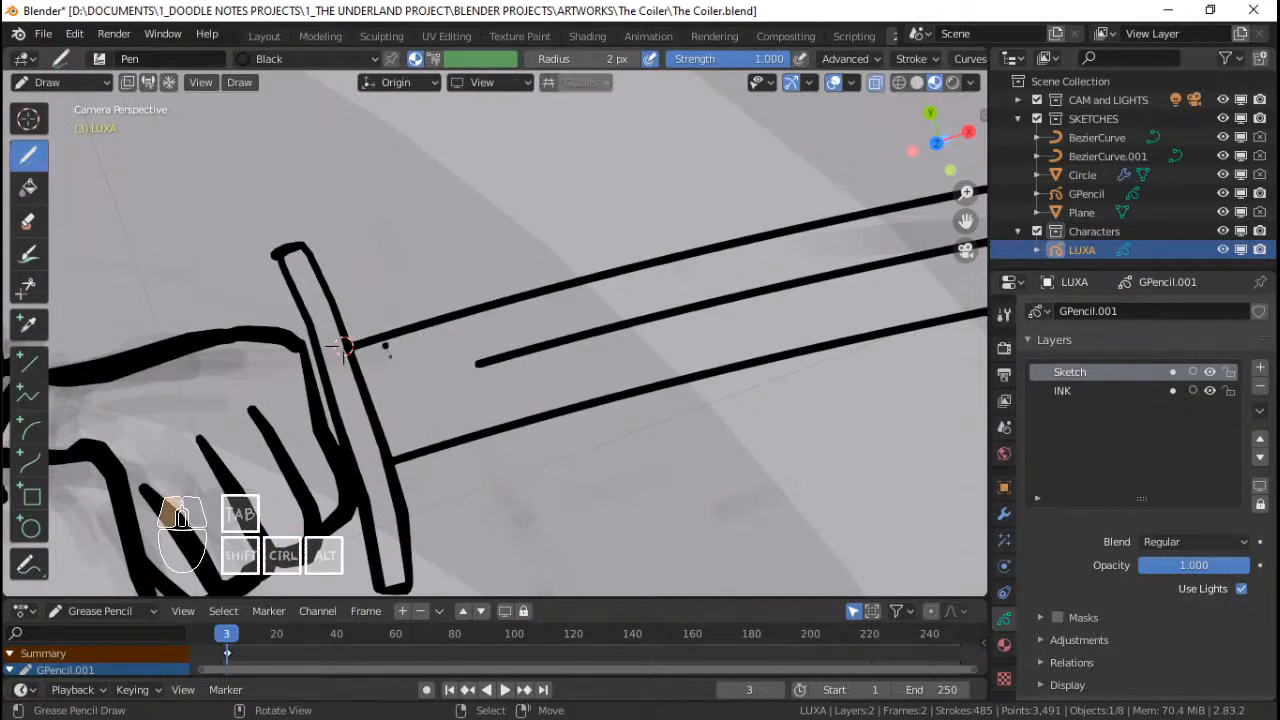
key("ctrl+z")
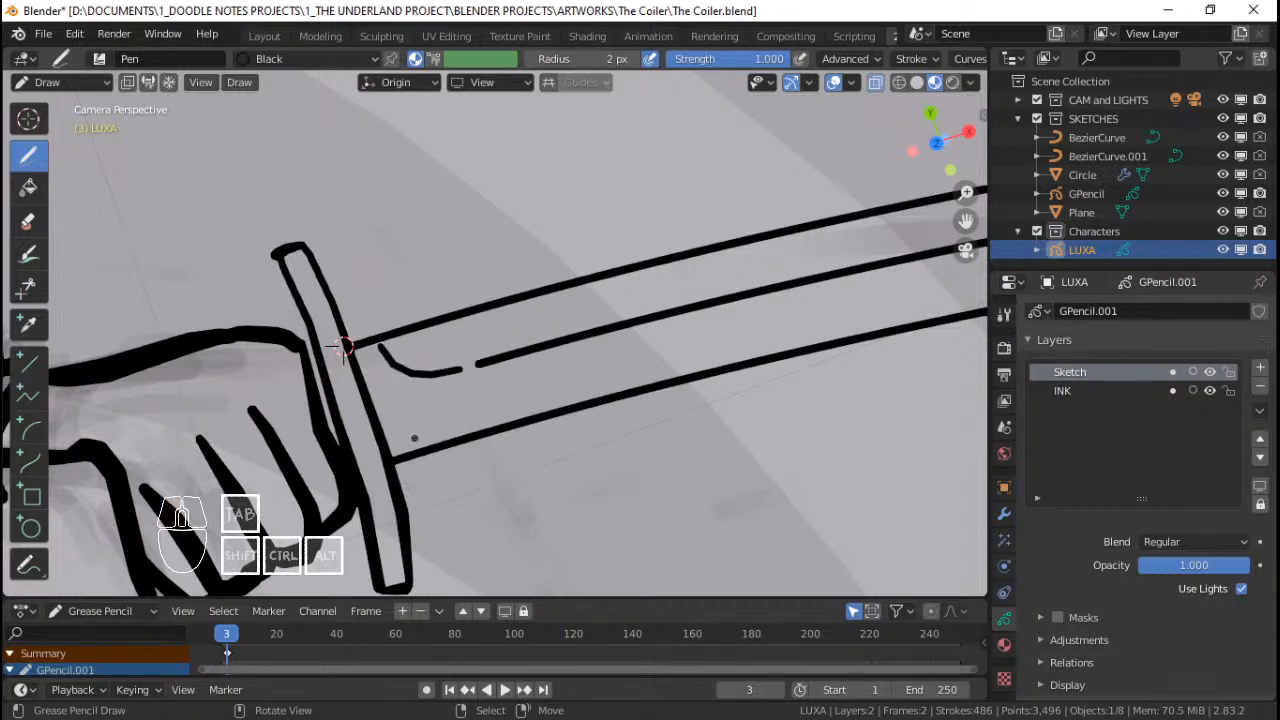
left_click_drag(463, 370, 472, 370)
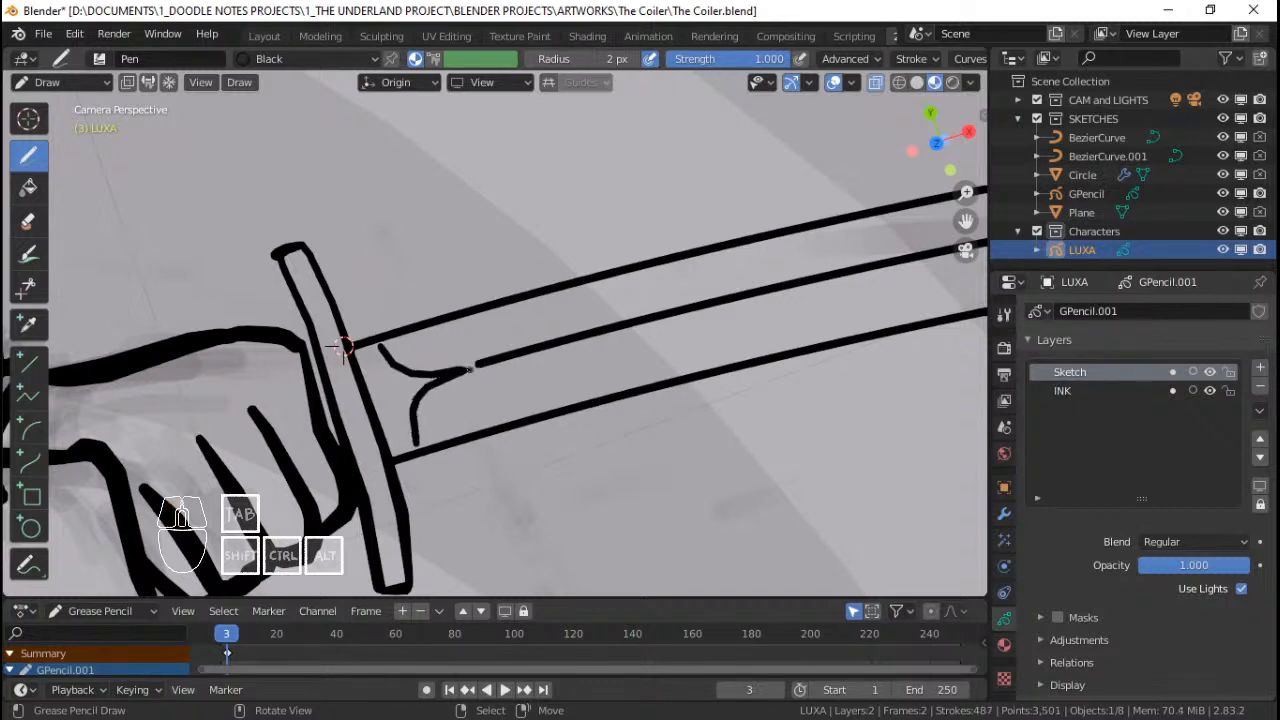
scroll(340, 347, "down", 7)
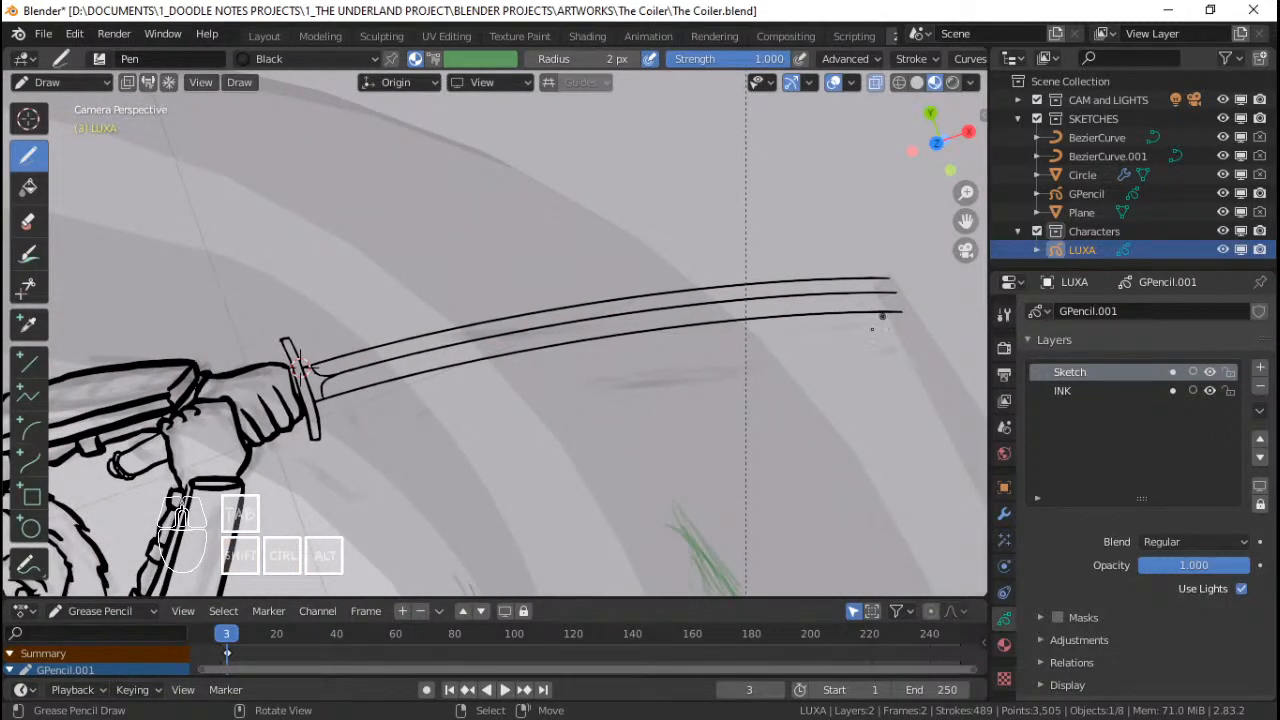
key("Tab")
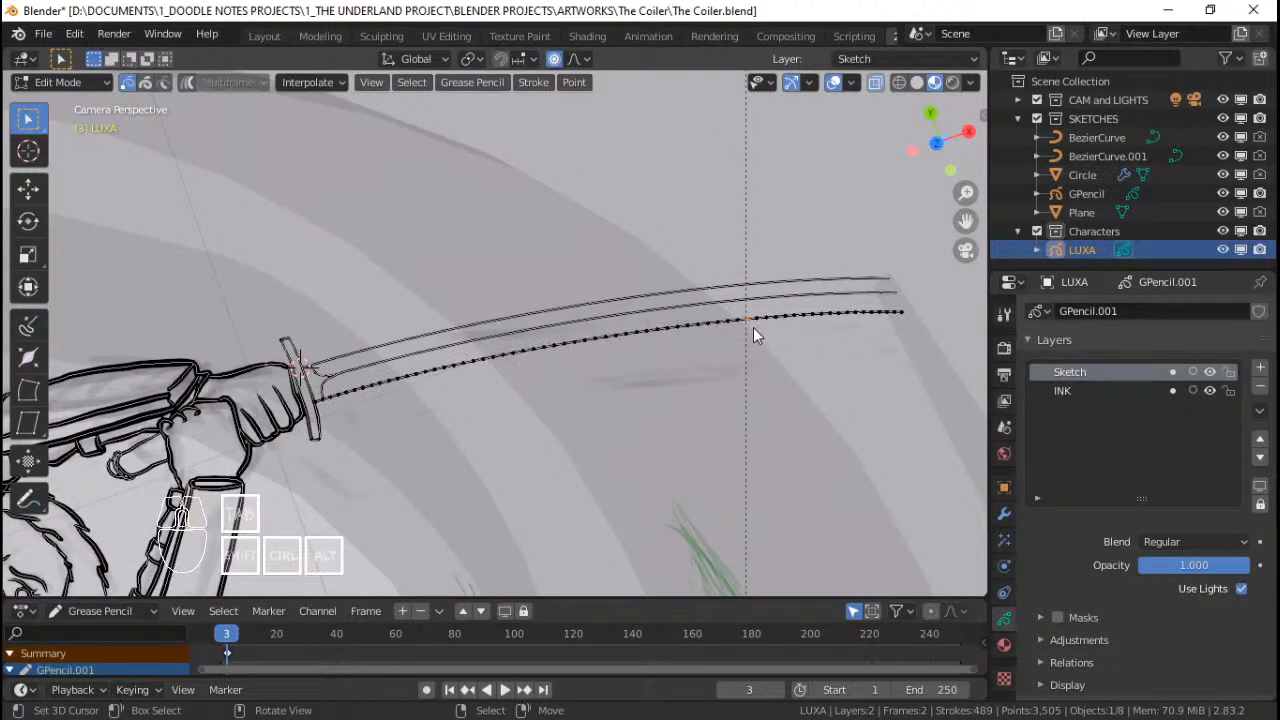
key("g")
right_click(761, 373)
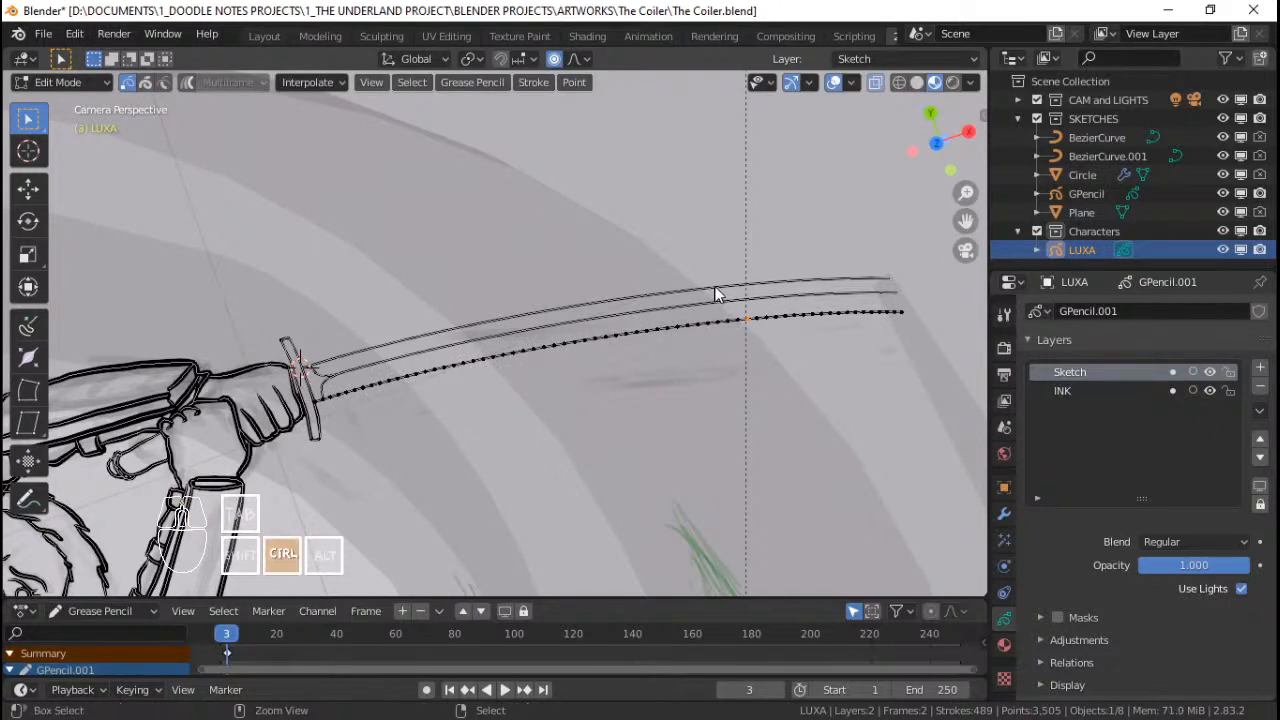
Step: Save the file, return to Draw mode and check the sword against the whole figure
key("ctrl+s")
key("Tab")
scroll(645, 371, "down", 5)
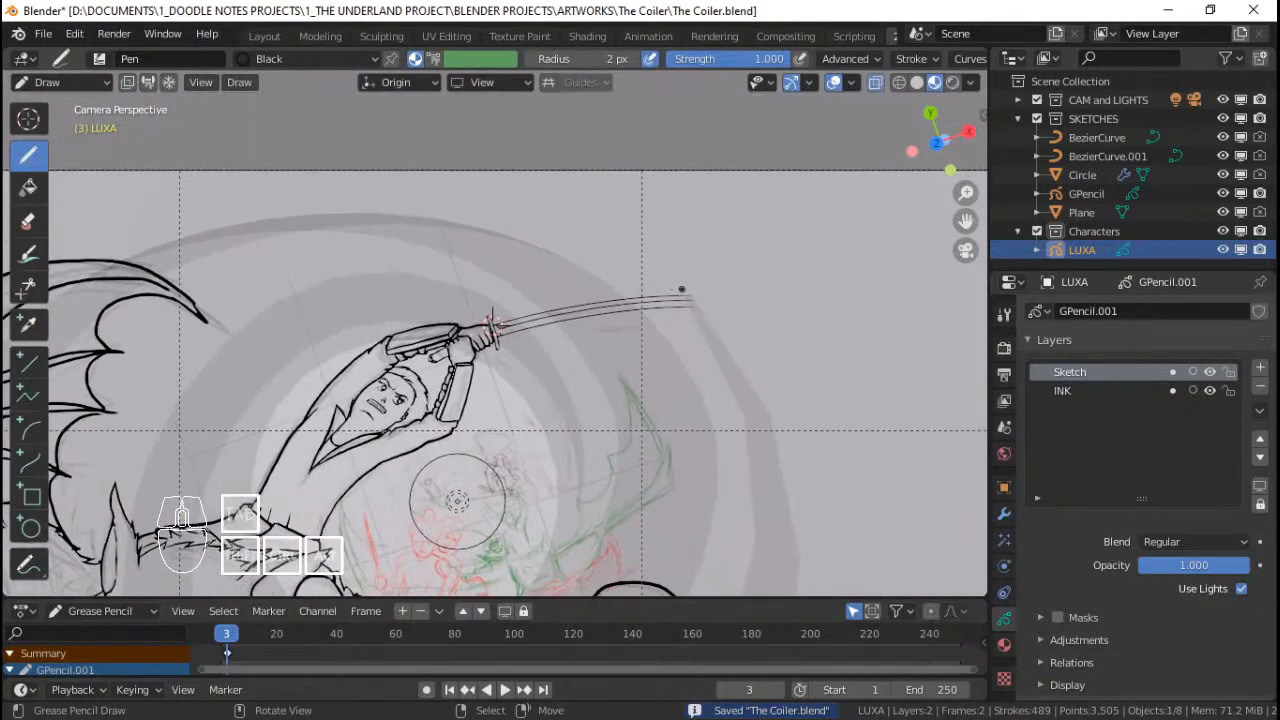
scroll(682, 289, "up", 2)
middle_click_drag(671, 374, 710, 343, "shift")
scroll(671, 343, "down", 3)
scroll(671, 343, "up", 2)
key("ctrl+s")
middle_click_drag(621, 374, 710, 357, "shift")
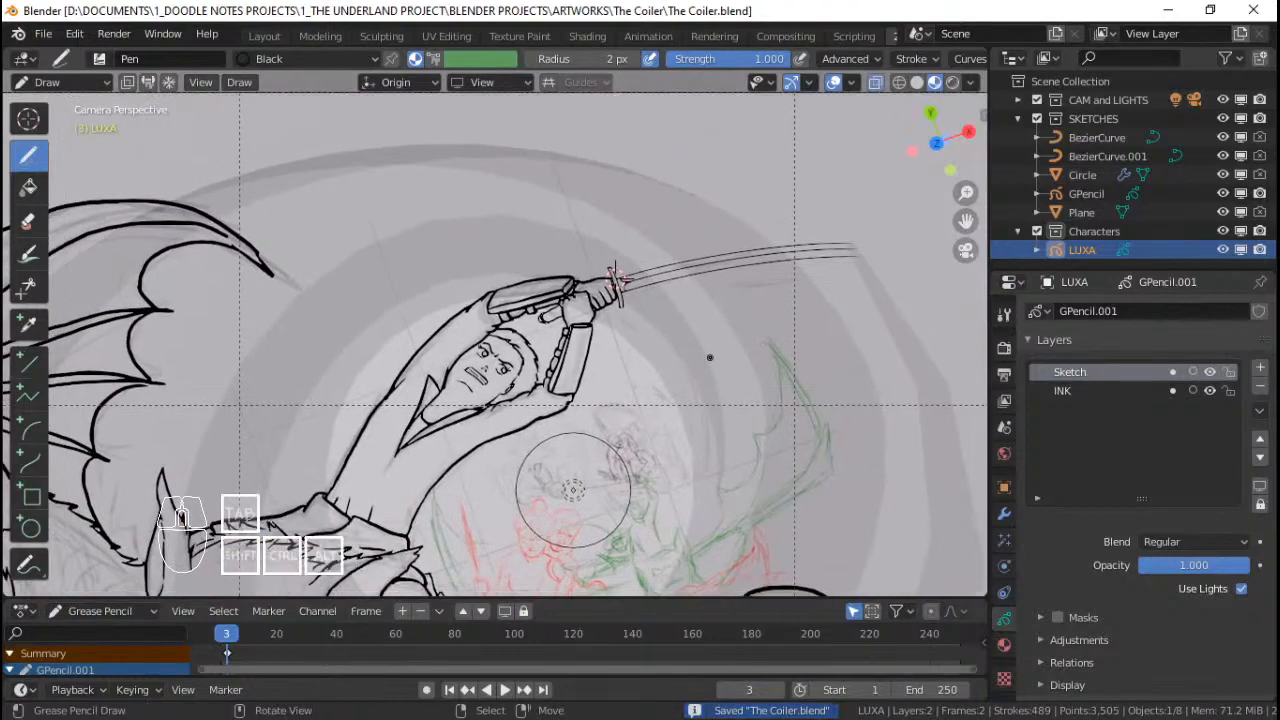
Step: Switch to Object Mode, deselect everything and inspect the inked sword lines
key("ctrl+Tab")
left_click(590, 363)
scroll(684, 336, "up", 3)
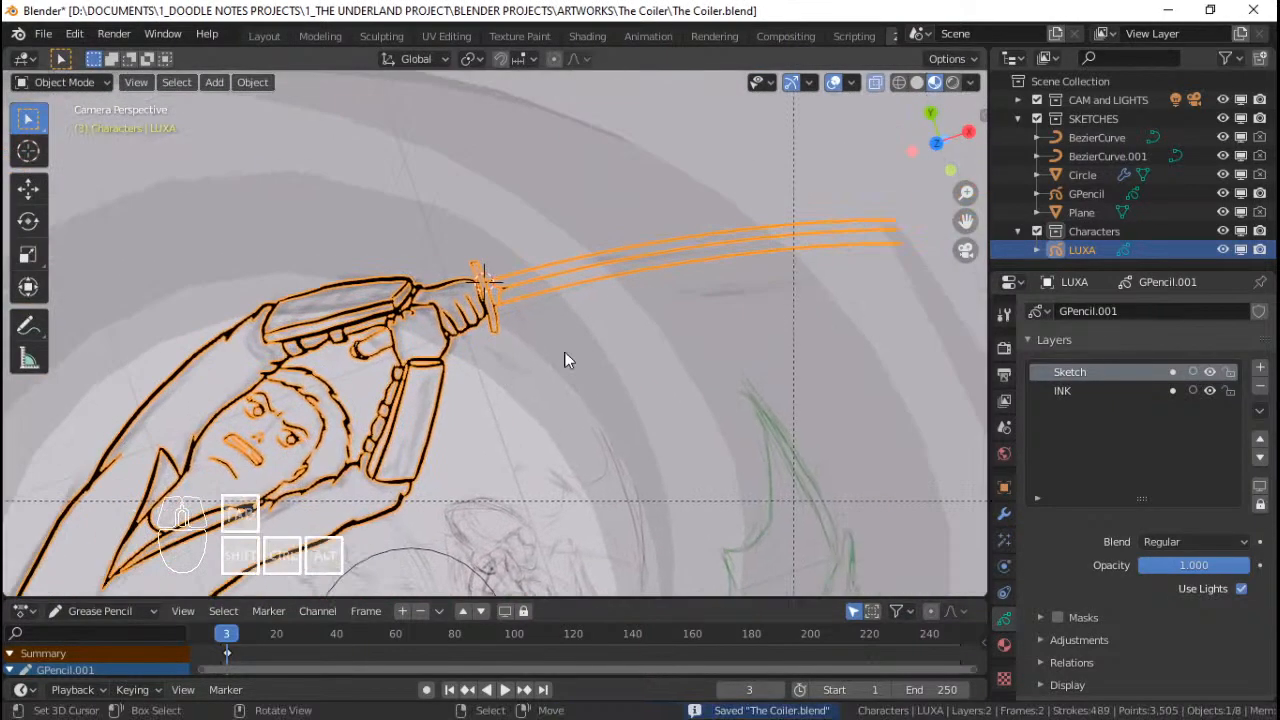
key("alt+a")
scroll(625, 311, "down", 4)
middle_click_drag(650, 315, 603, 311, "shift")
scroll(595, 305, "up", 6)
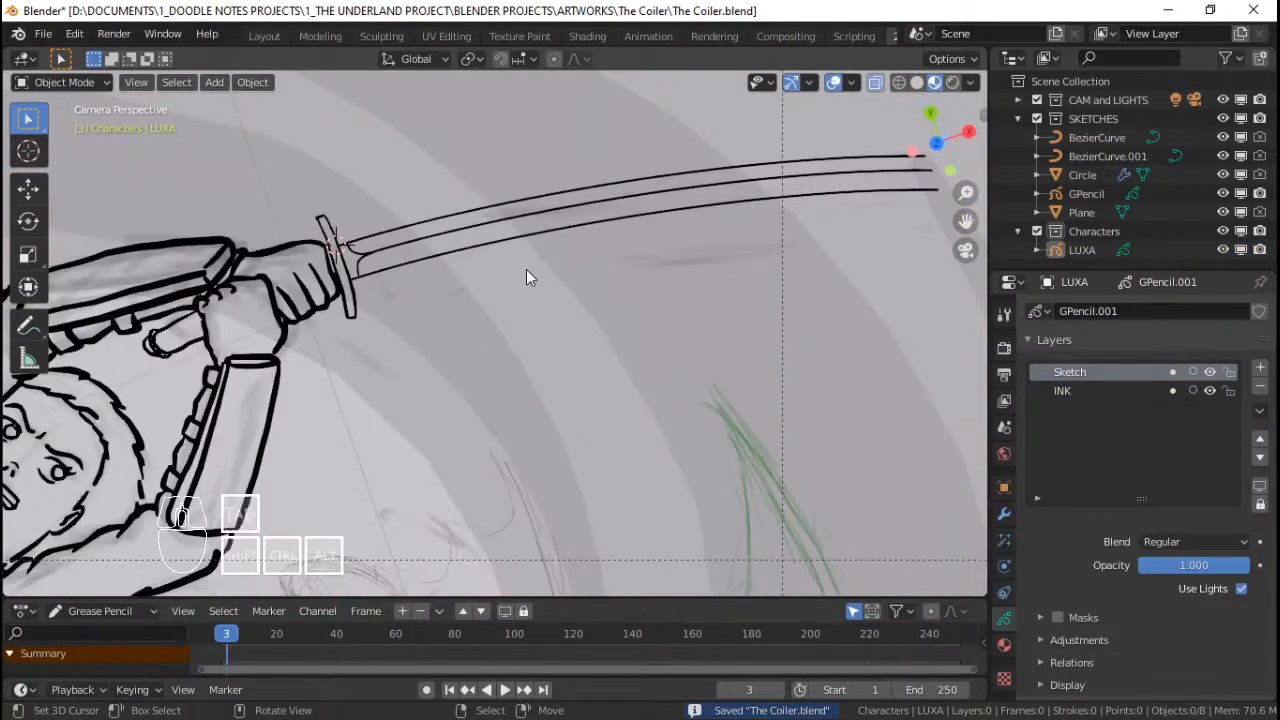
Step: In Edit Mode, select the whole upper blade line, turn off proportional editing and move the line slightly up
key("Tab")
middle_click_drag(504, 291, 498, 375, "shift")
scroll(474, 348, "up", 3)
left_click(472, 348)
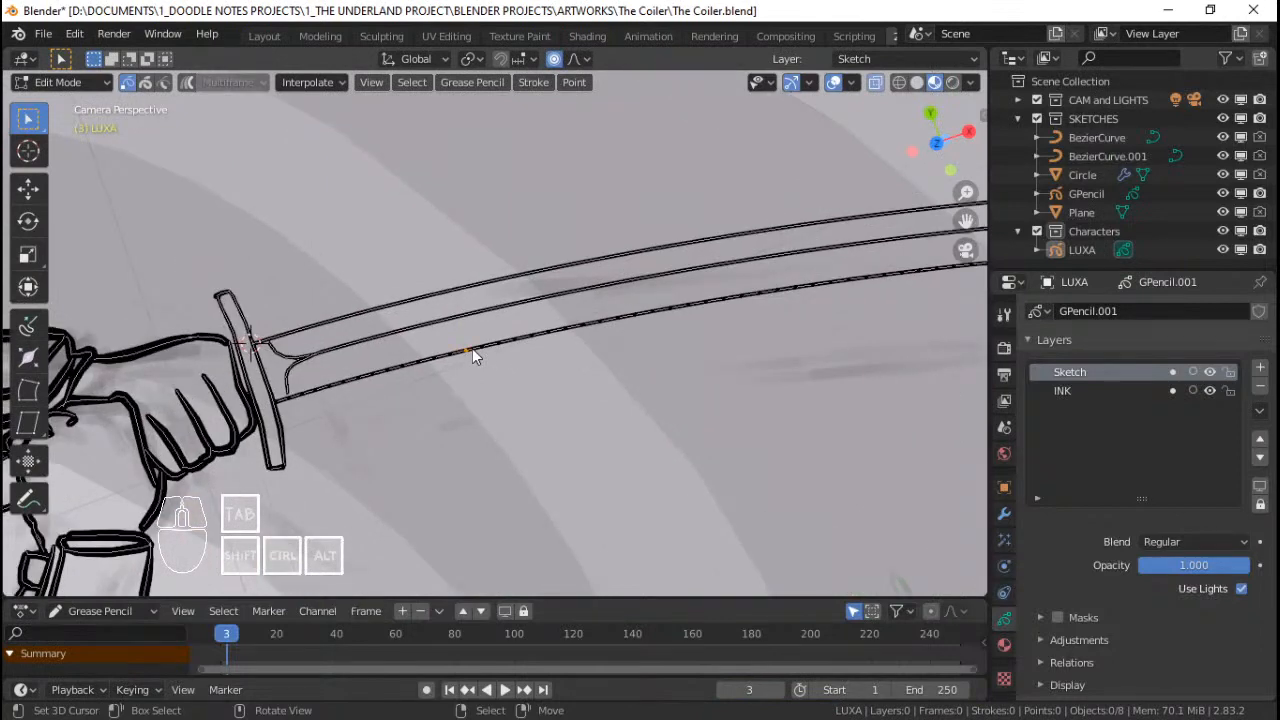
left_click(493, 276)
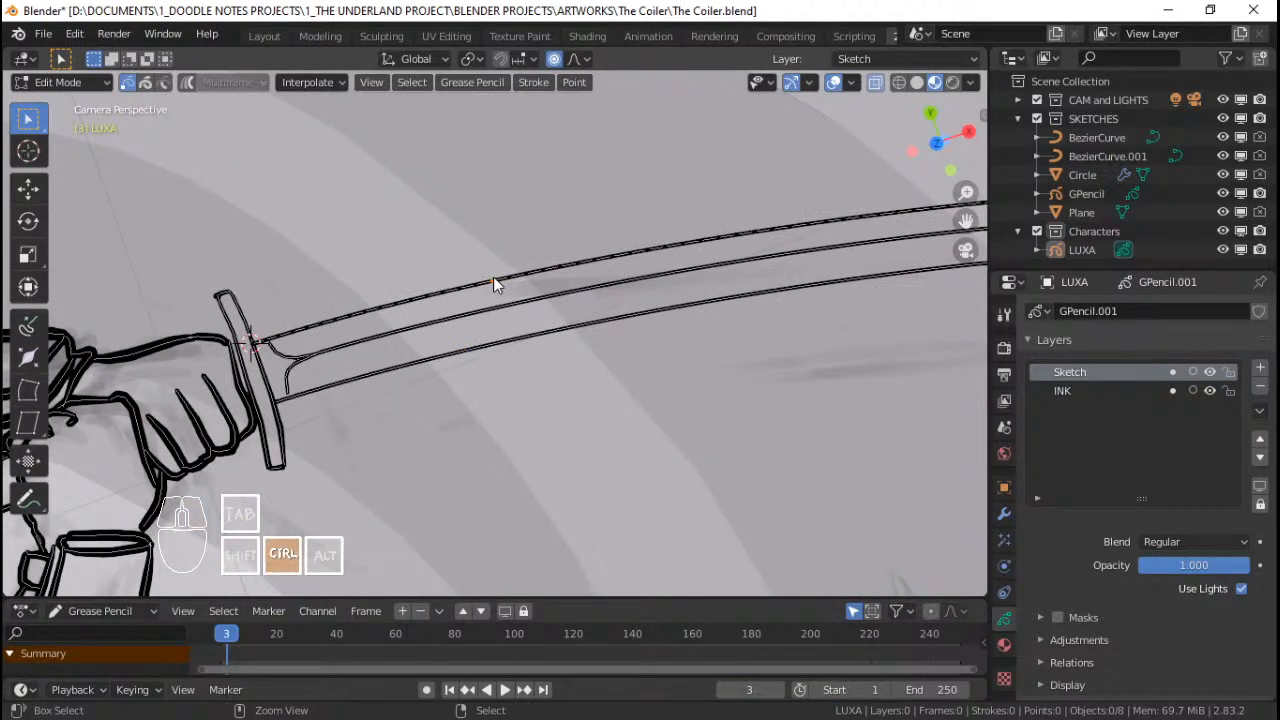
key("ctrl+l")
key("g")
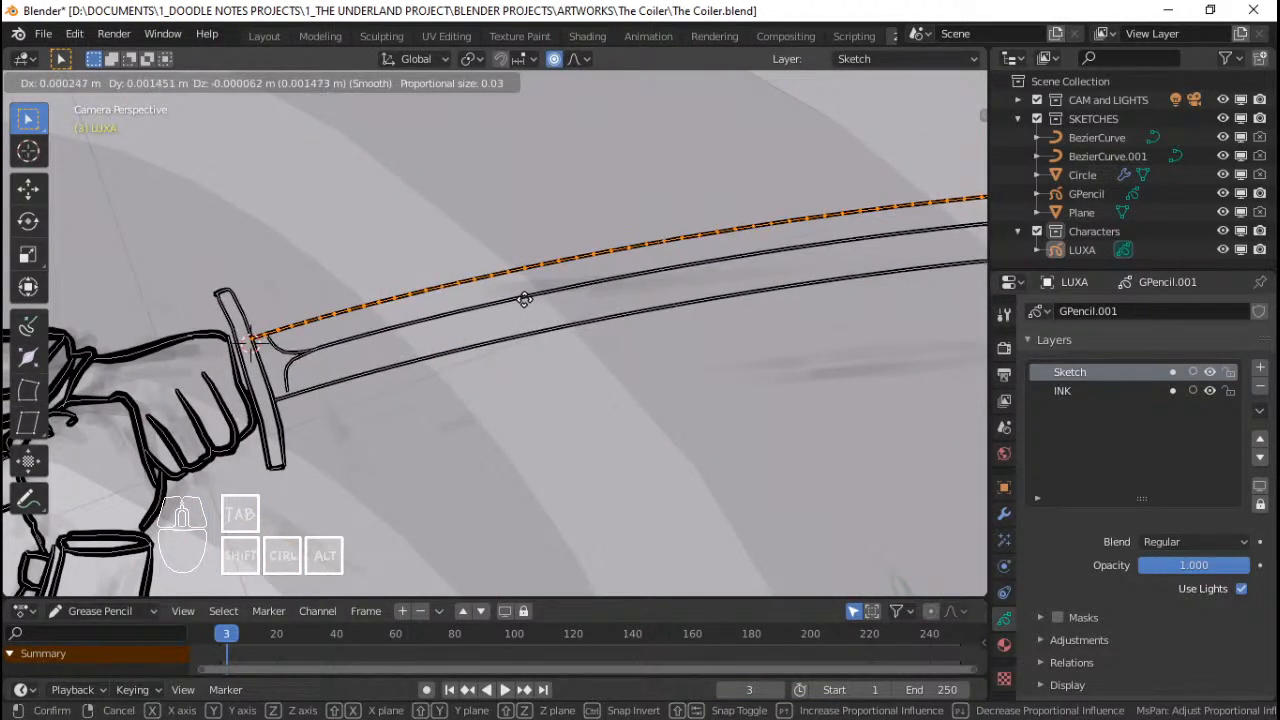
right_click(524, 300)
left_click(553, 59)
key("g")
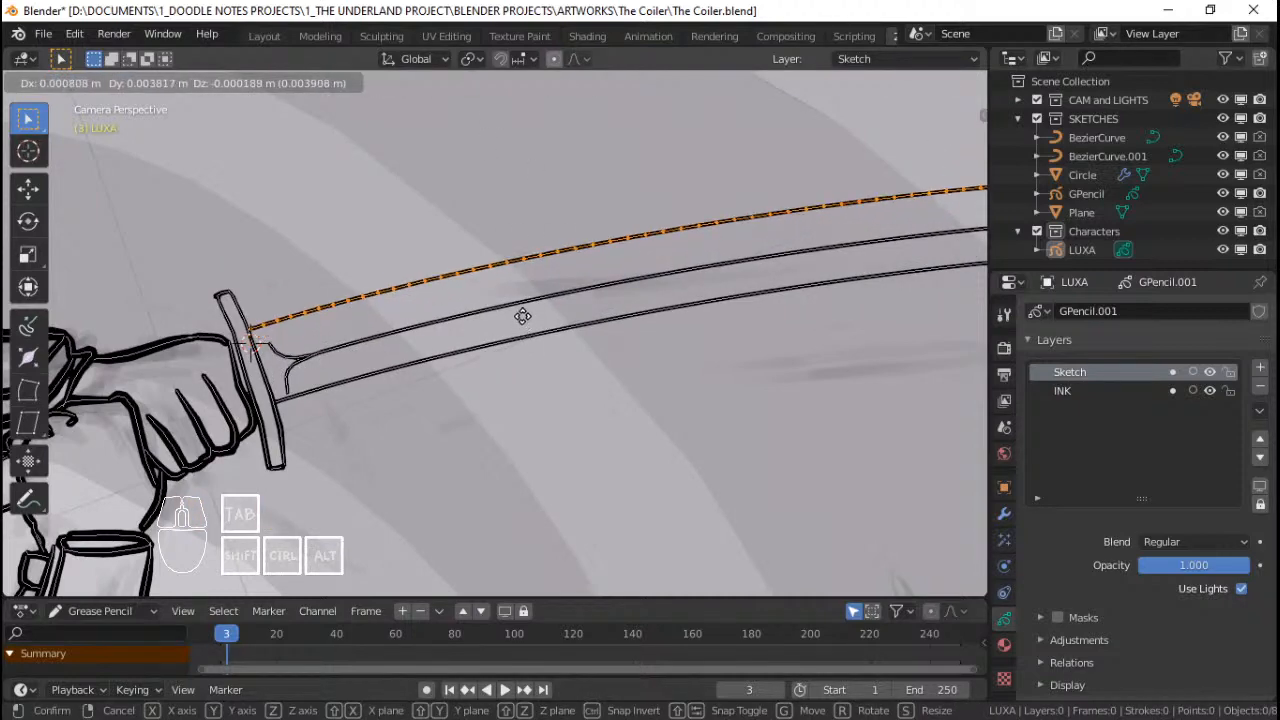
left_click(518, 324)
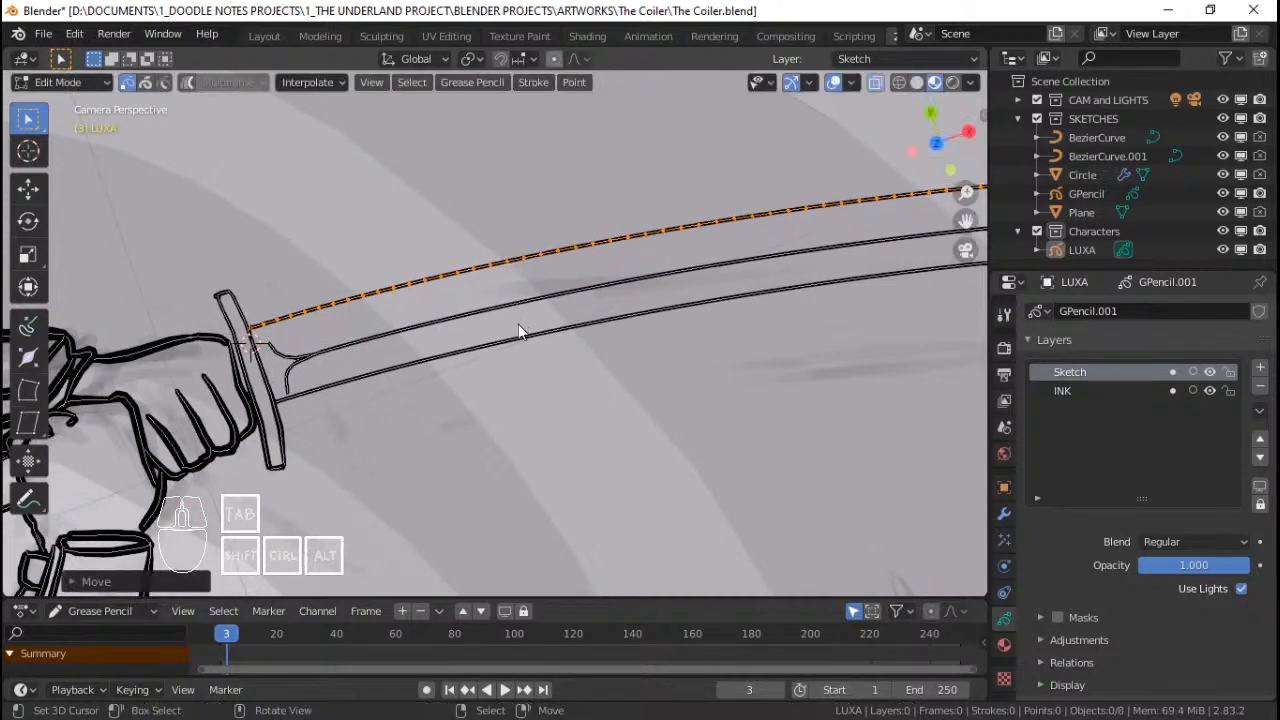
Step: Select the whole lower blade line and move it slightly down to widen the sword's blade
left_click(508, 342)
key("ctrl+l")
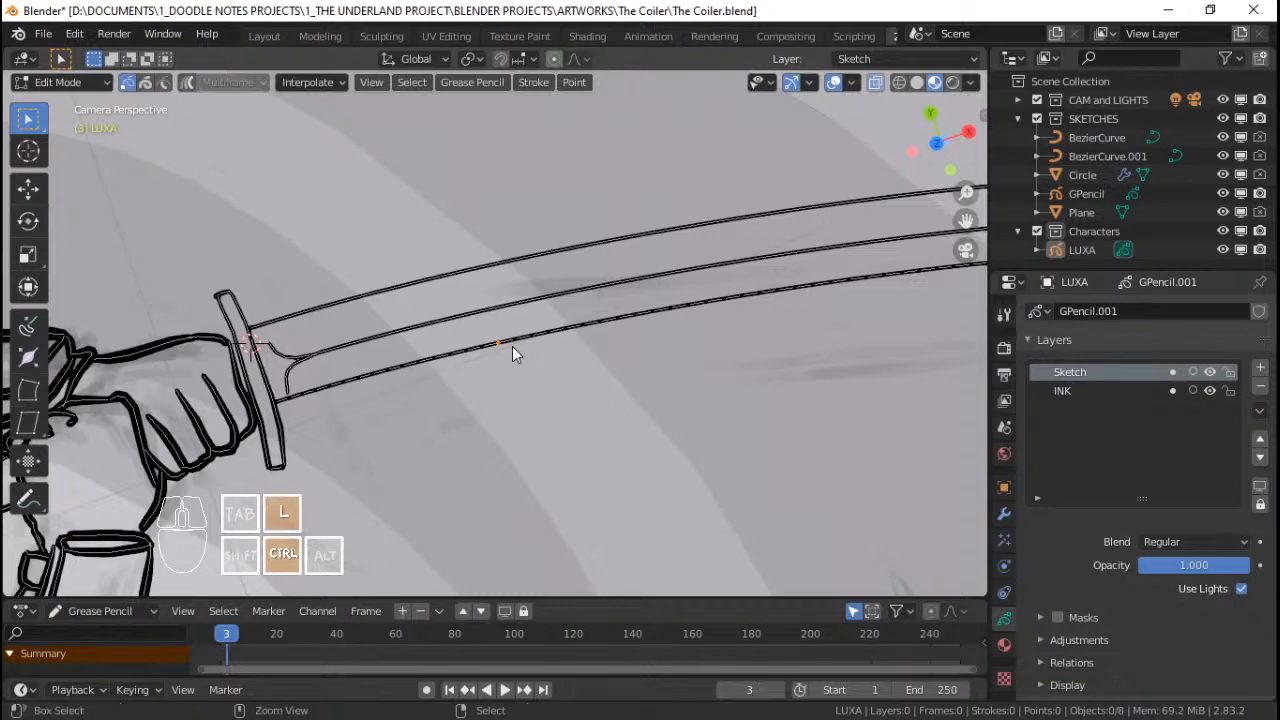
key("g")
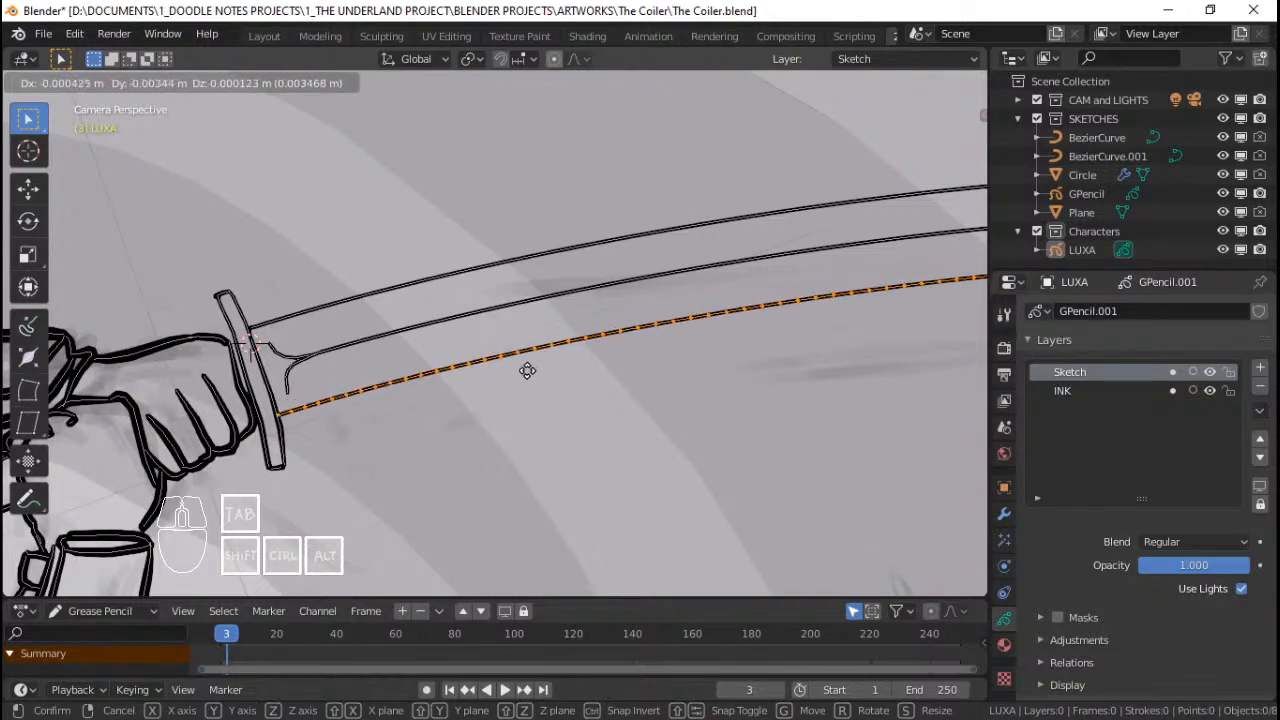
left_click(527, 370)
scroll(526, 368, "down", 8)
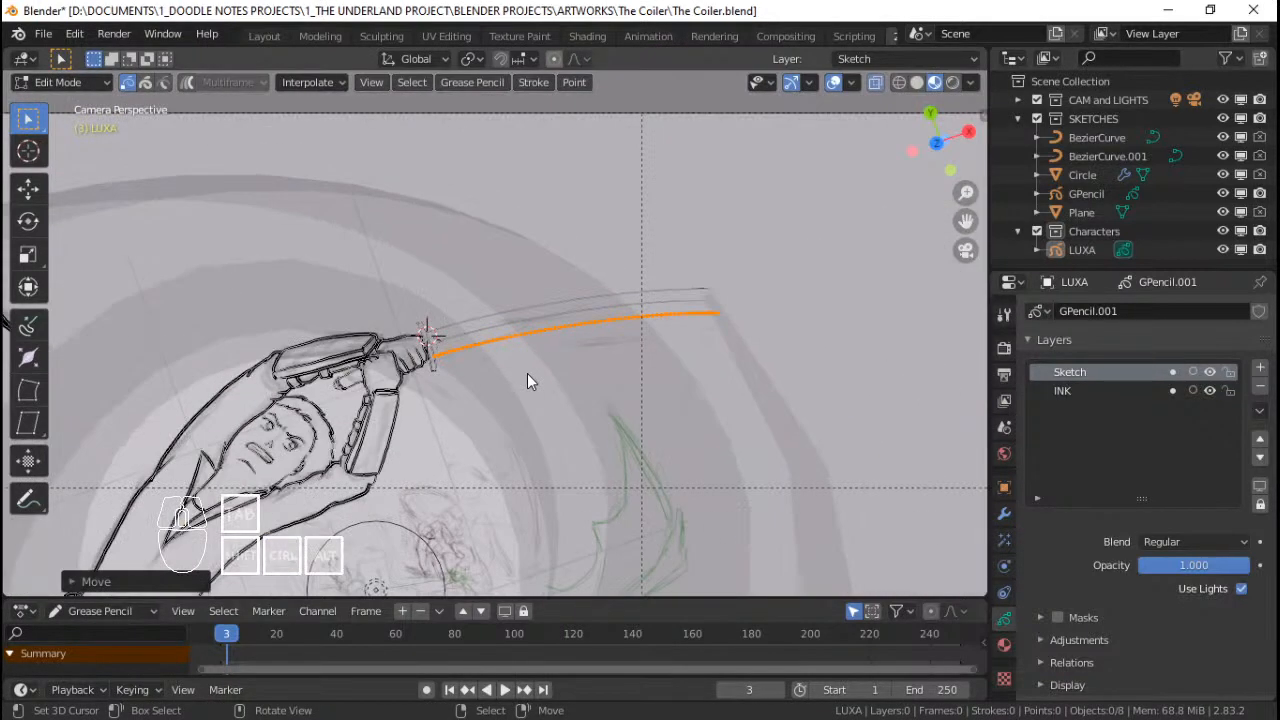
key("Tab")
scroll(527, 373, "up", 12)
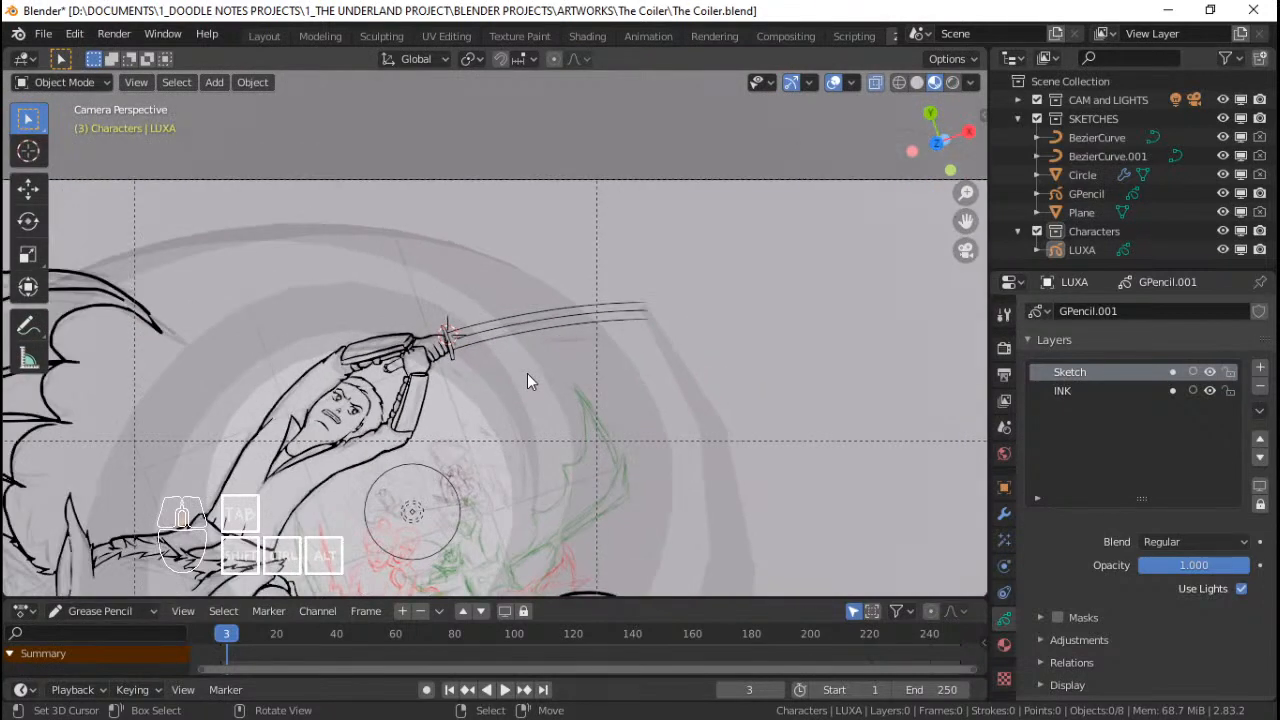
Step: Select the two short curves between the guard and the blade's middle line and delete them
key("Tab")
scroll(450, 336, "up", 3)
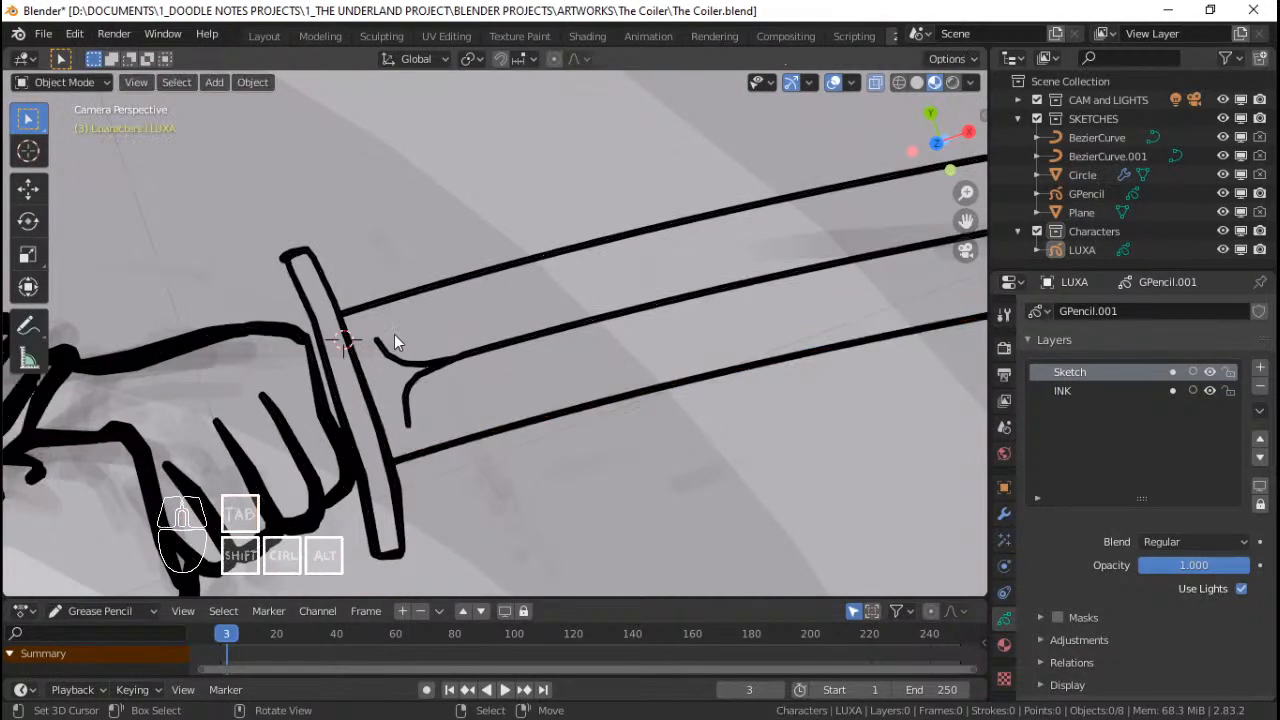
key("Tab")
key("Tab")
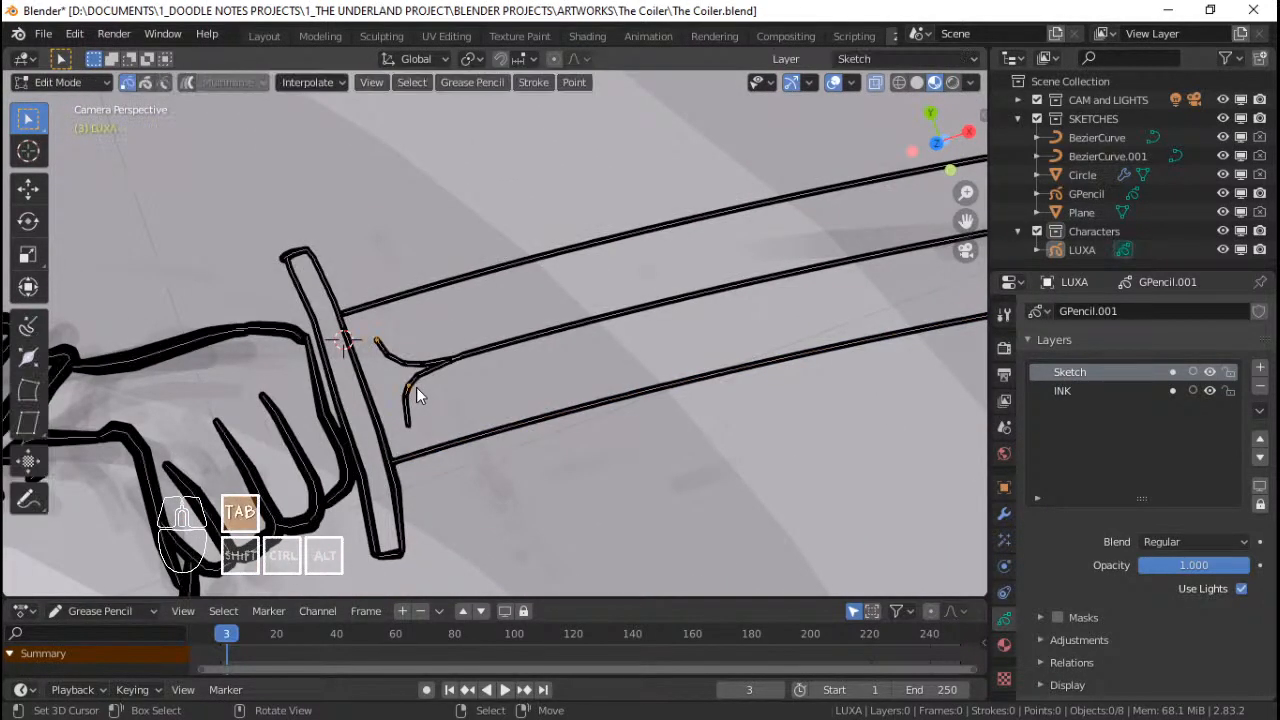
key("x")
left_click(417, 391)
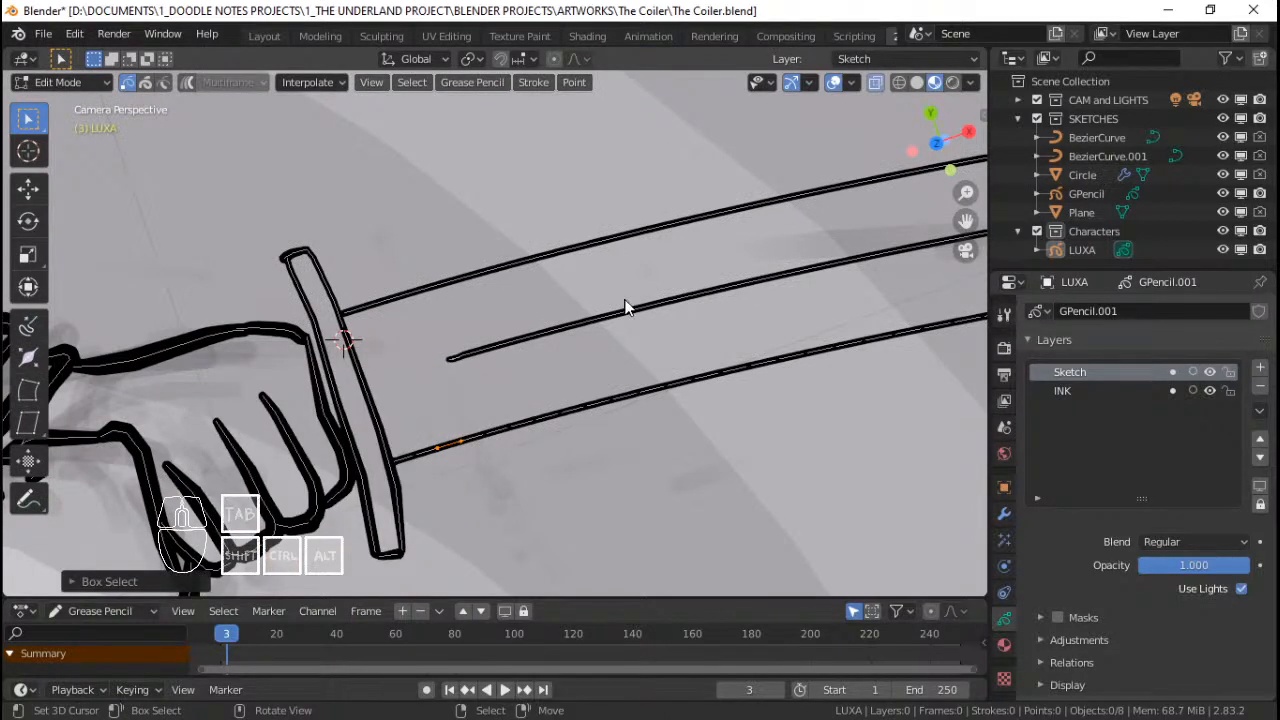
Step: In Draw mode, ink a new short curve from the upper blade edge near the guard to the middle line, undoing unsatisfactory strokes
key("ctrl+Tab")
left_click(648, 278)
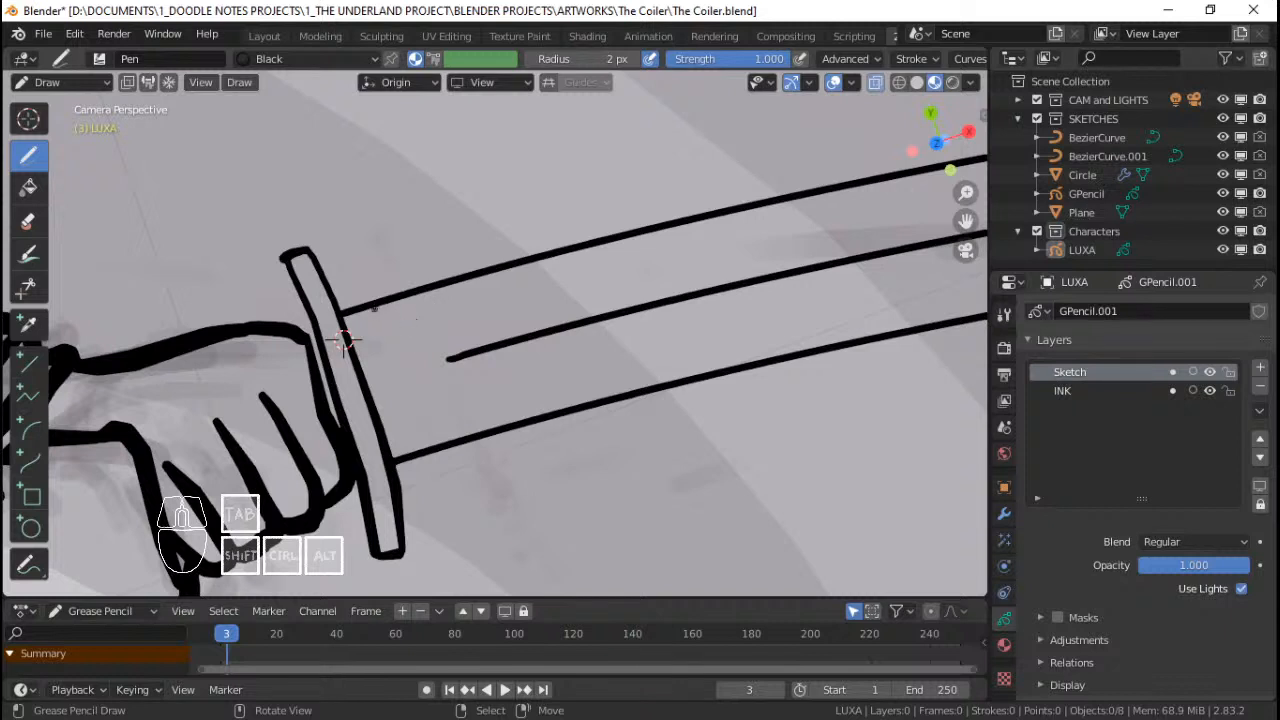
key("ctrl+z")
left_click_drag(366, 309, 374, 327)
key("ctrl+z")
key("ctrl+z")
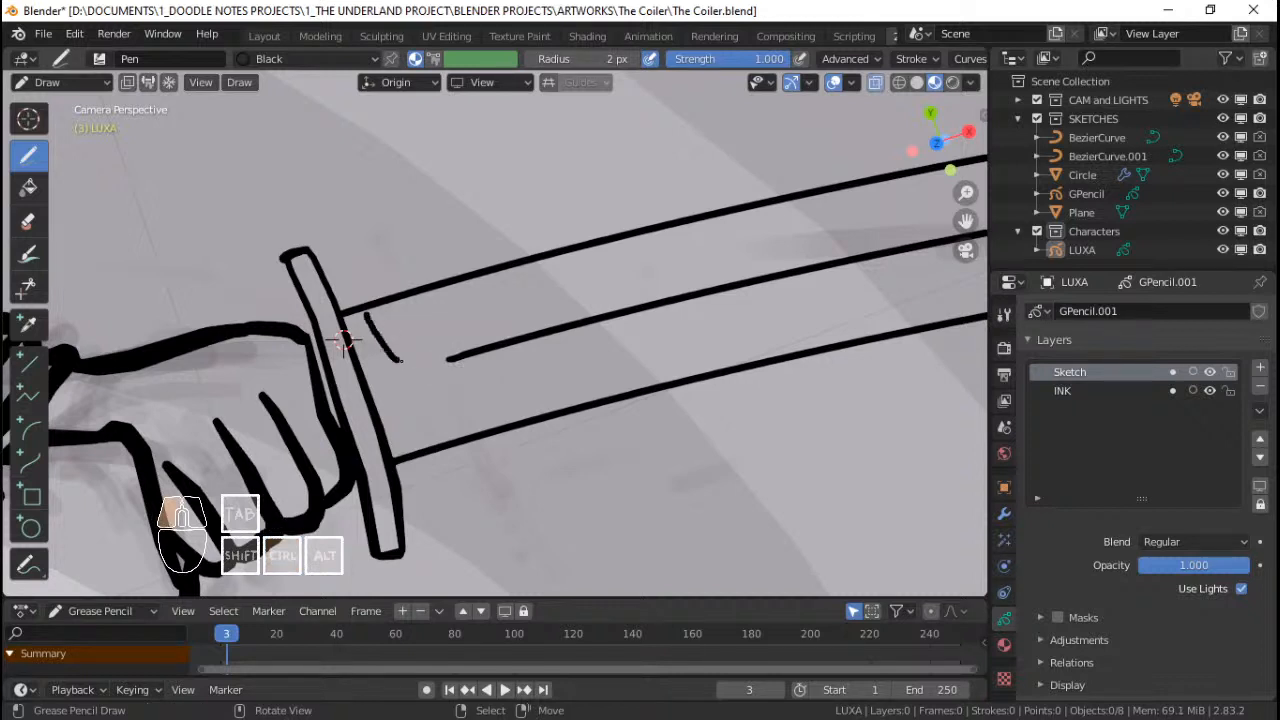
key("ctrl+z")
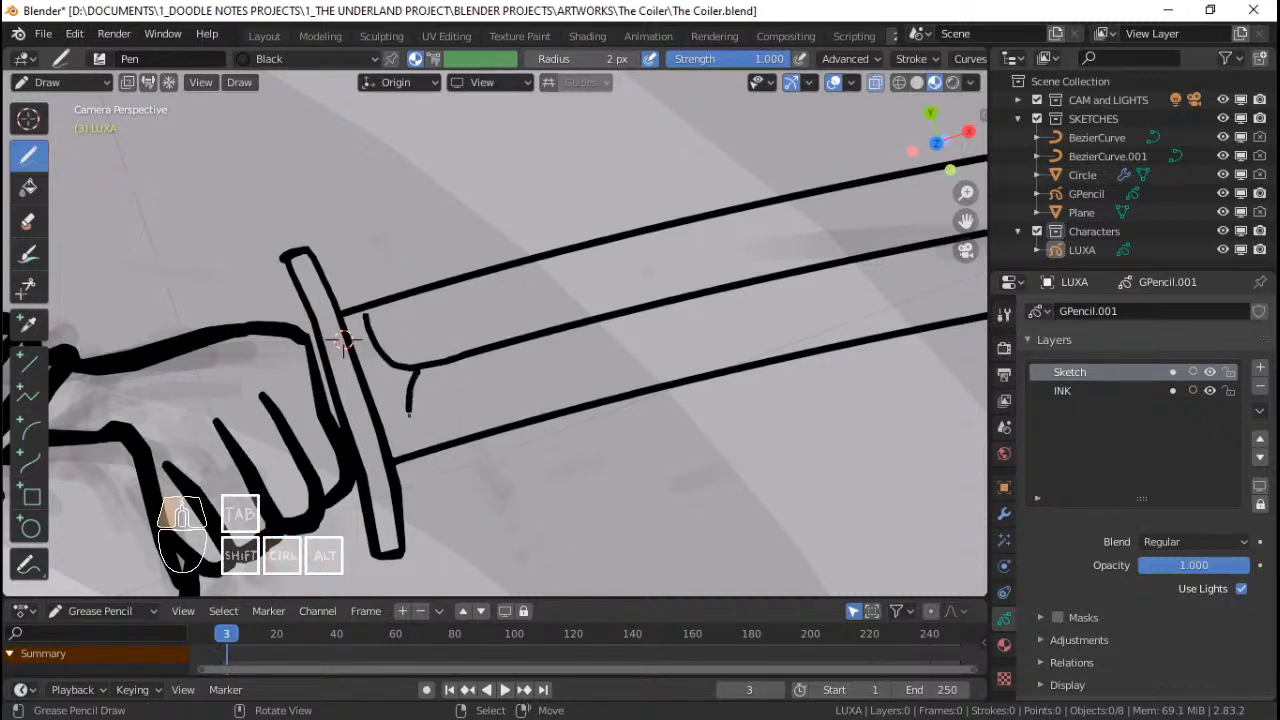
Step: Redraw the short curve from the start of the middle line down toward the lower blade edge, undoing unsatisfactory strokes
key("ctrl+z")
left_click_drag(410, 372, 404, 400)
key("ctrl+z")
Step: Examine the widened sword against the rider and winged creature in the full camera view
scroll(343, 340, "down", 8)
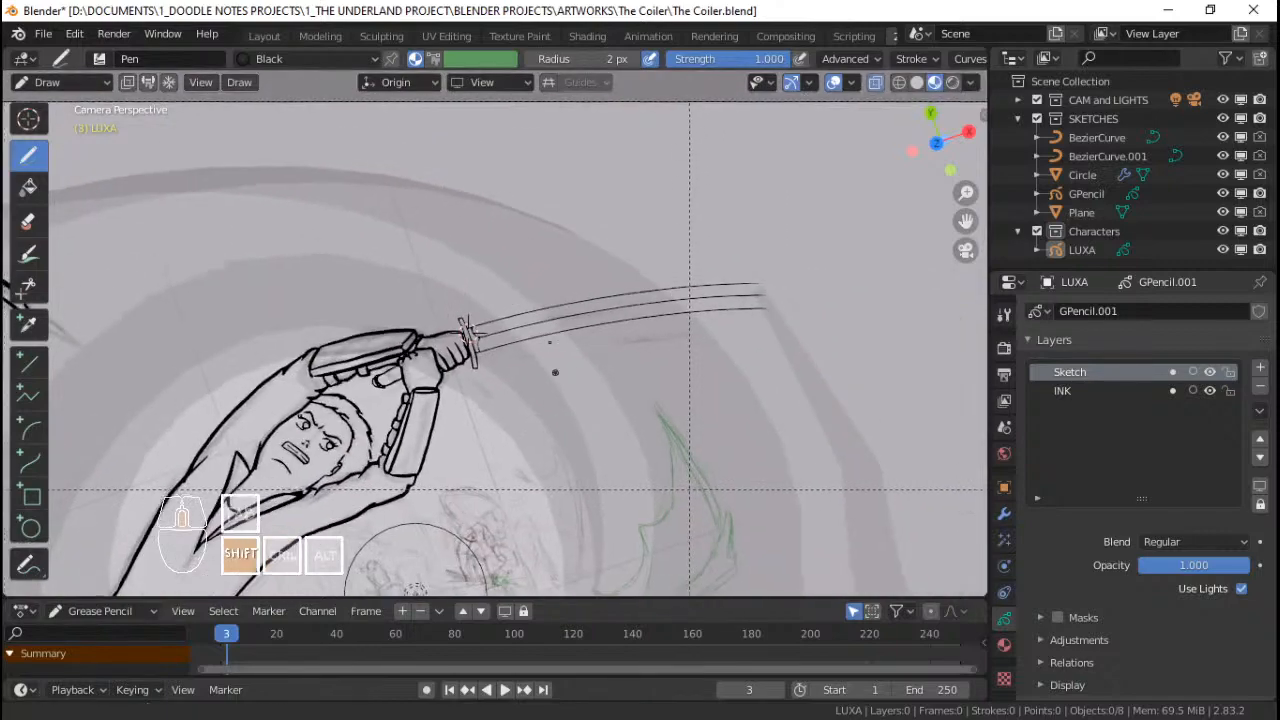
middle_click_drag(517, 339, 583, 305, "shift")
middle_click_drag(565, 290, 558, 340, "ctrl")
middle_click_drag(535, 340, 552, 285, "shift")
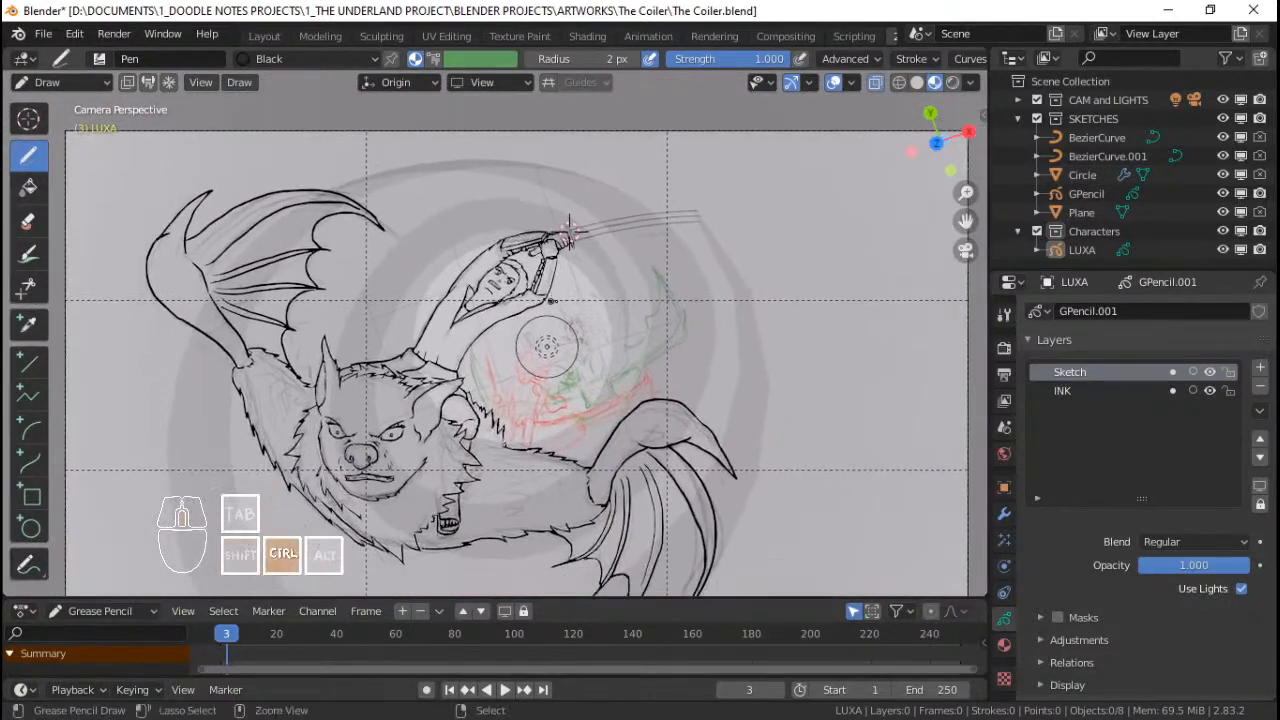
middle_click_drag(552, 285, 560, 262, "shift")
middle_click_drag(560, 262, 566, 226, "shift")
middle_click_drag(566, 226, 573, 251, "ctrl")
middle_click_drag(573, 251, 599, 239, "shift")
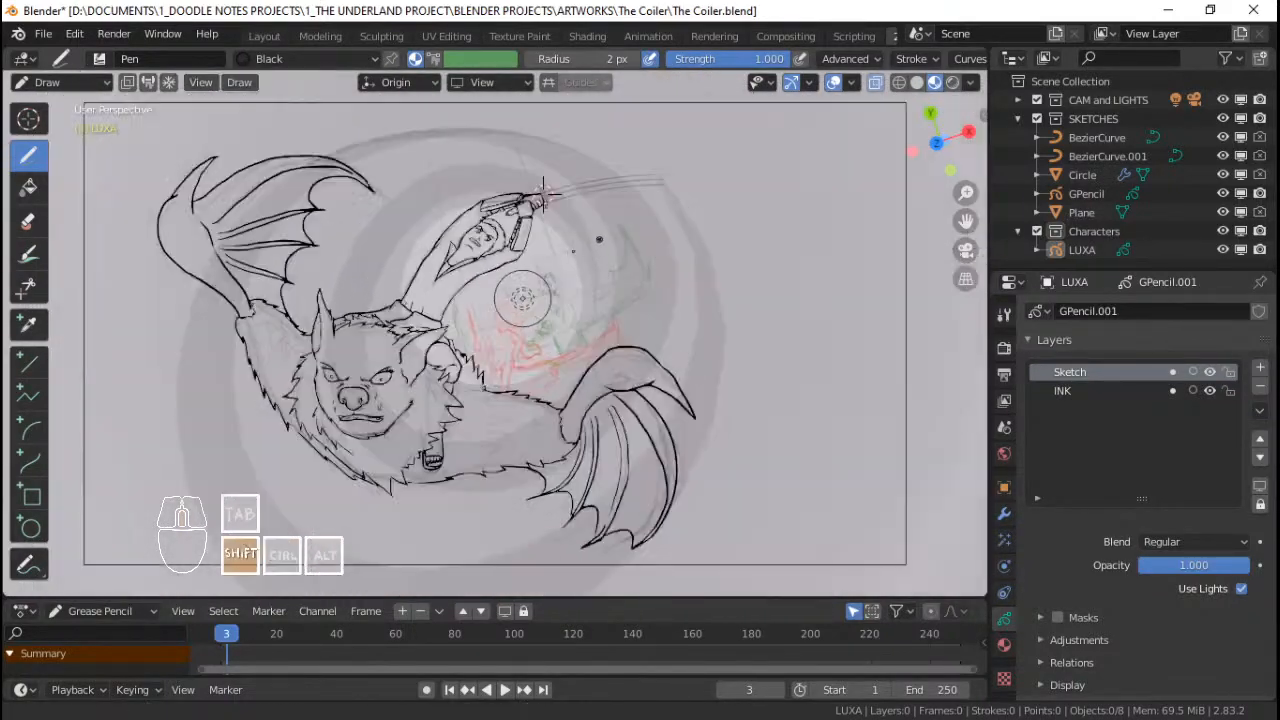
middle_click_drag(543, 190, 530, 202)
key("KP_0")
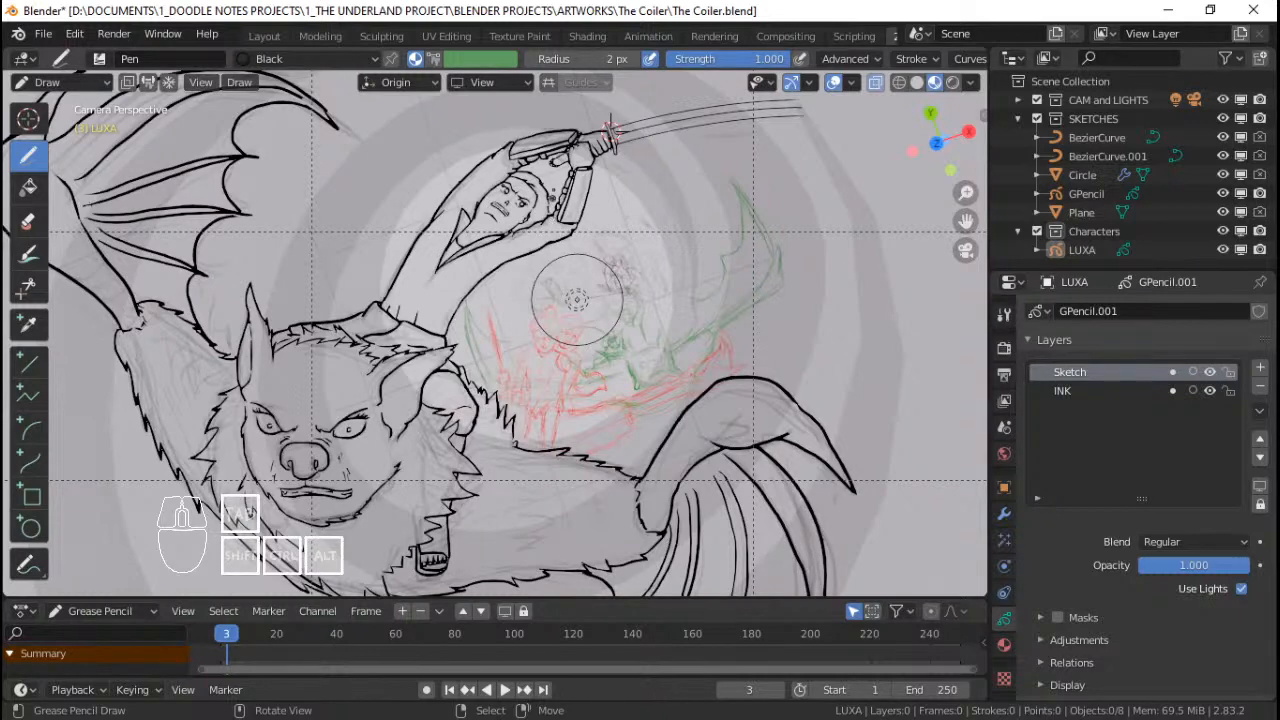
middle_click_drag(590, 189, 612, 186, "shift")
middle_click_drag(612, 186, 651, 225, "ctrl")
mouse_move(651, 225)
middle_mouse_down("shift")
mouse_move(628, 208)
mouse_move(626, 219)
mouse_move(643, 217)
mouse_move(638, 206)
middle_mouse_up("shift")
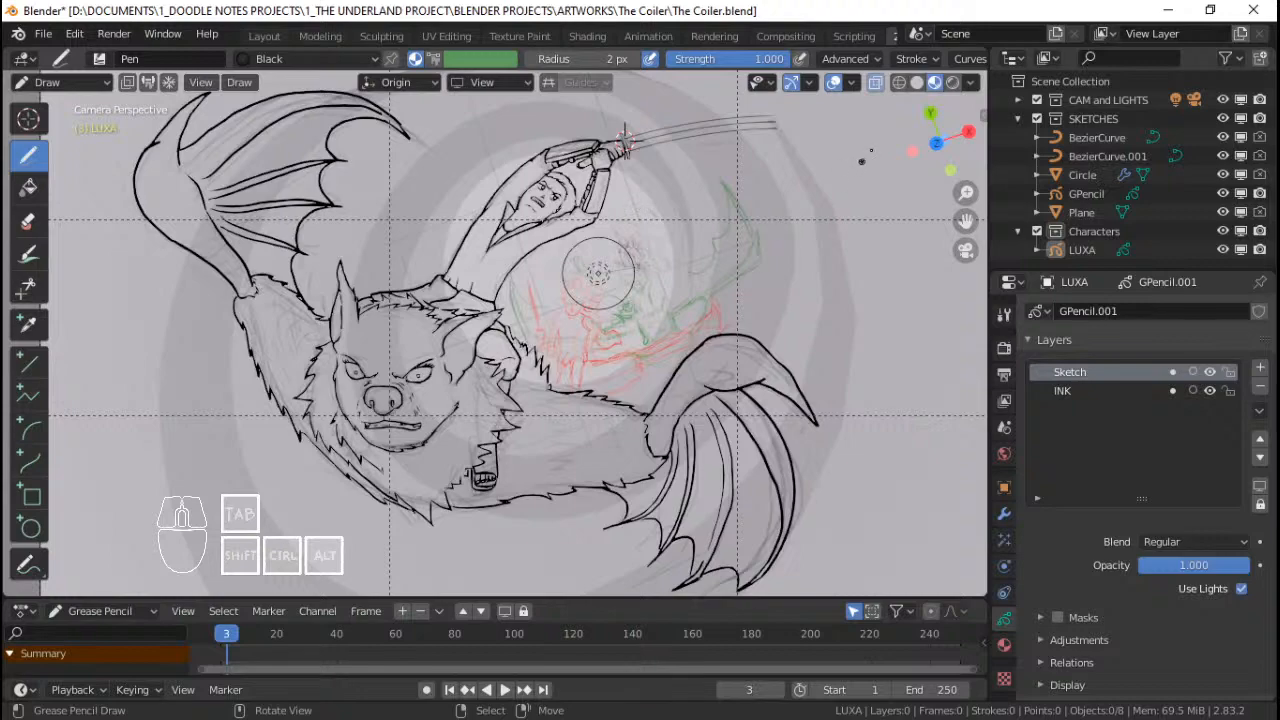
Step: Turn off the viewport overlays, switch to Object Mode and save the file
left_click(836, 82)
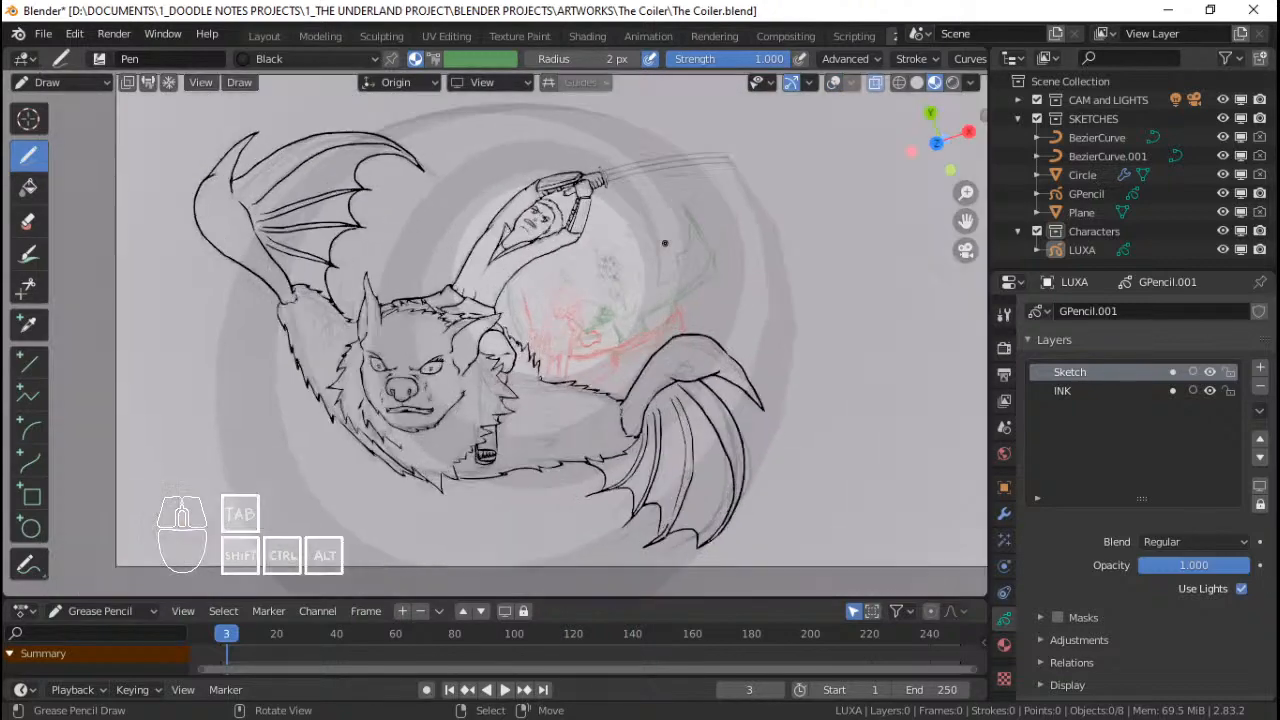
key("ctrl+Tab")
left_click(545, 246)
scroll(629, 251, "up", 1)
middle_click_drag(629, 251, 640, 328, "shift")
scroll(640, 328, "down", 2)
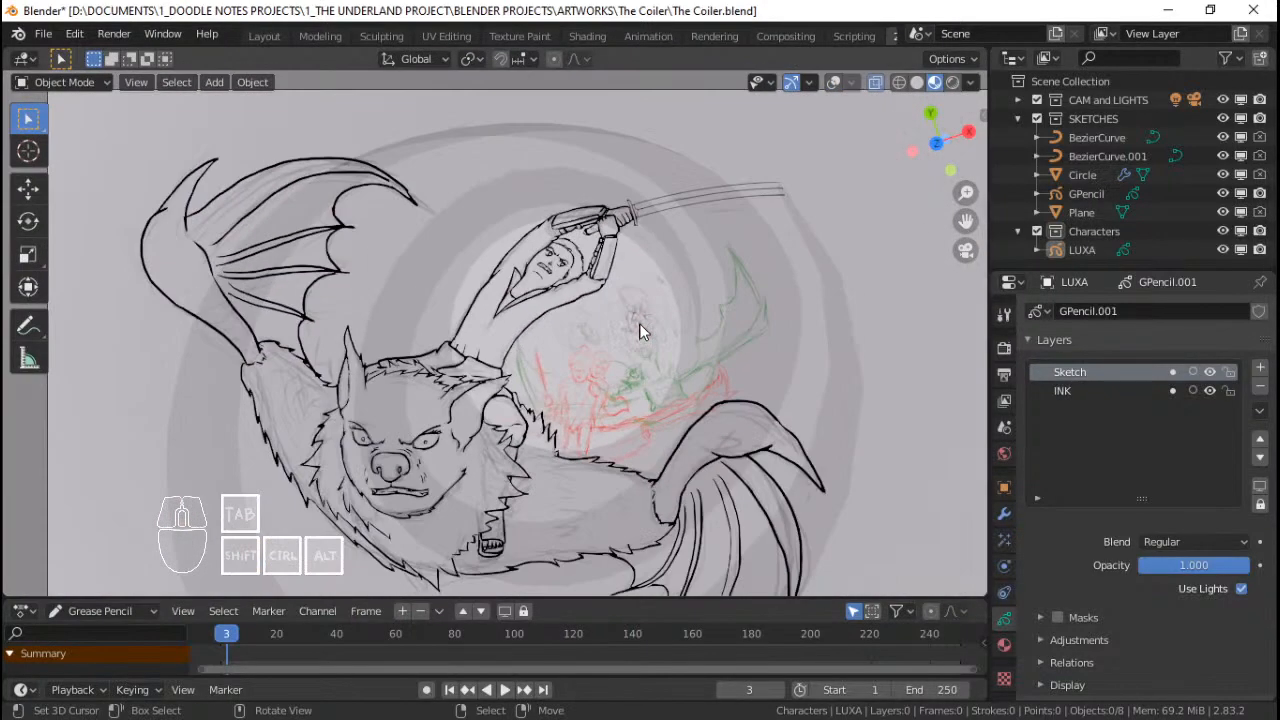
scroll(631, 321, "up", 2)
scroll(643, 294, "up", 1)
middle_click_drag(635, 263, 665, 274, "shift")
scroll(643, 294, "down", 3)
key("ctrl+s")
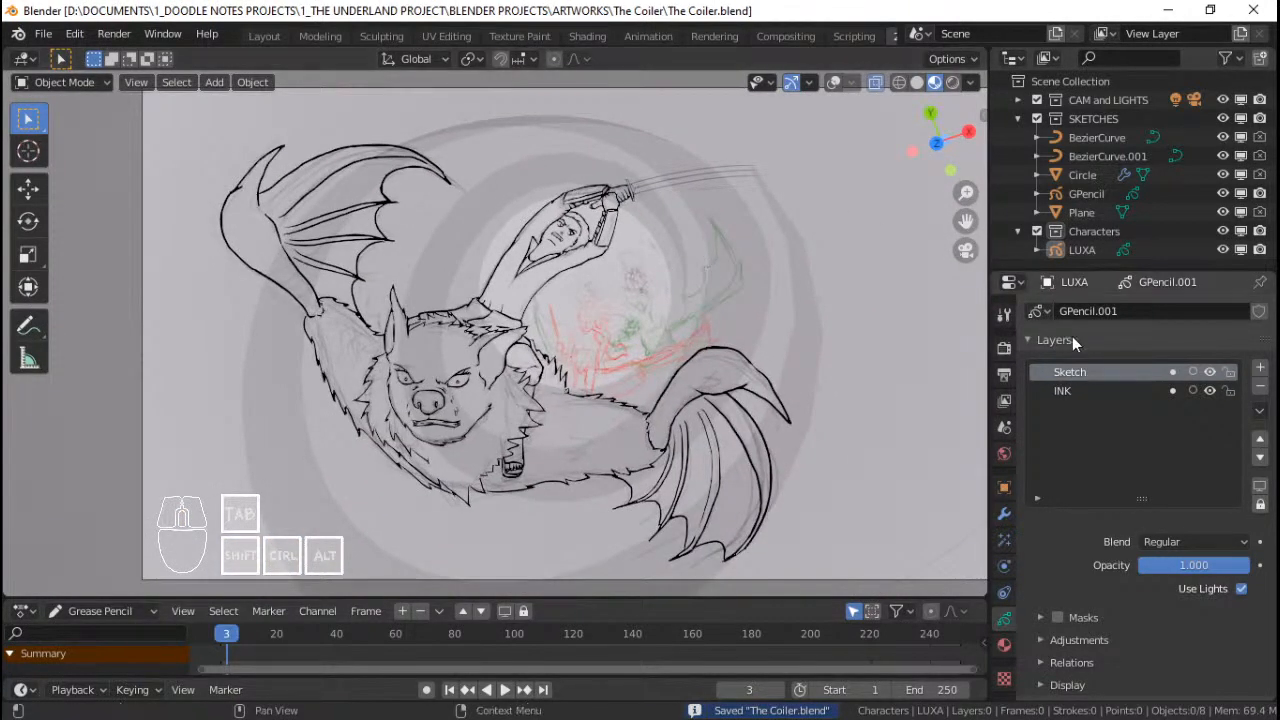
Step: Hide the GPencil sketch and the Circle in the viewport to inspect the inked creature and rider, and show both again
left_click(1066, 192)
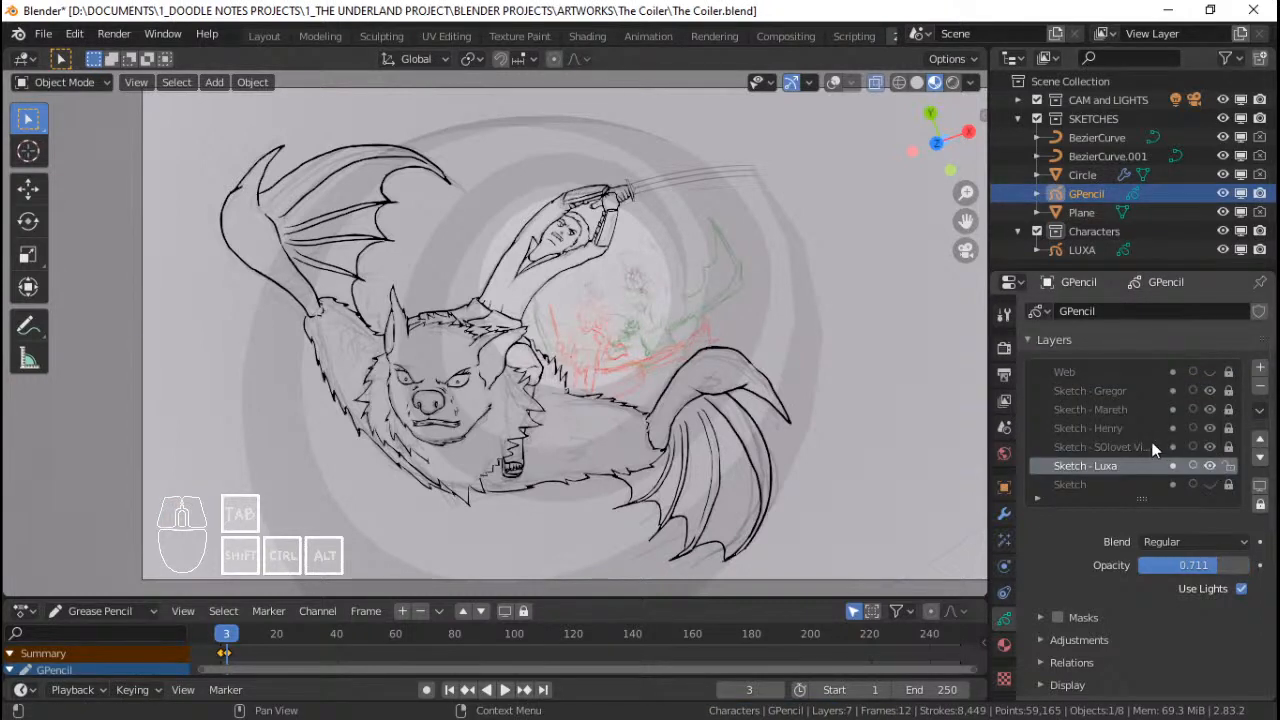
left_click(1241, 193)
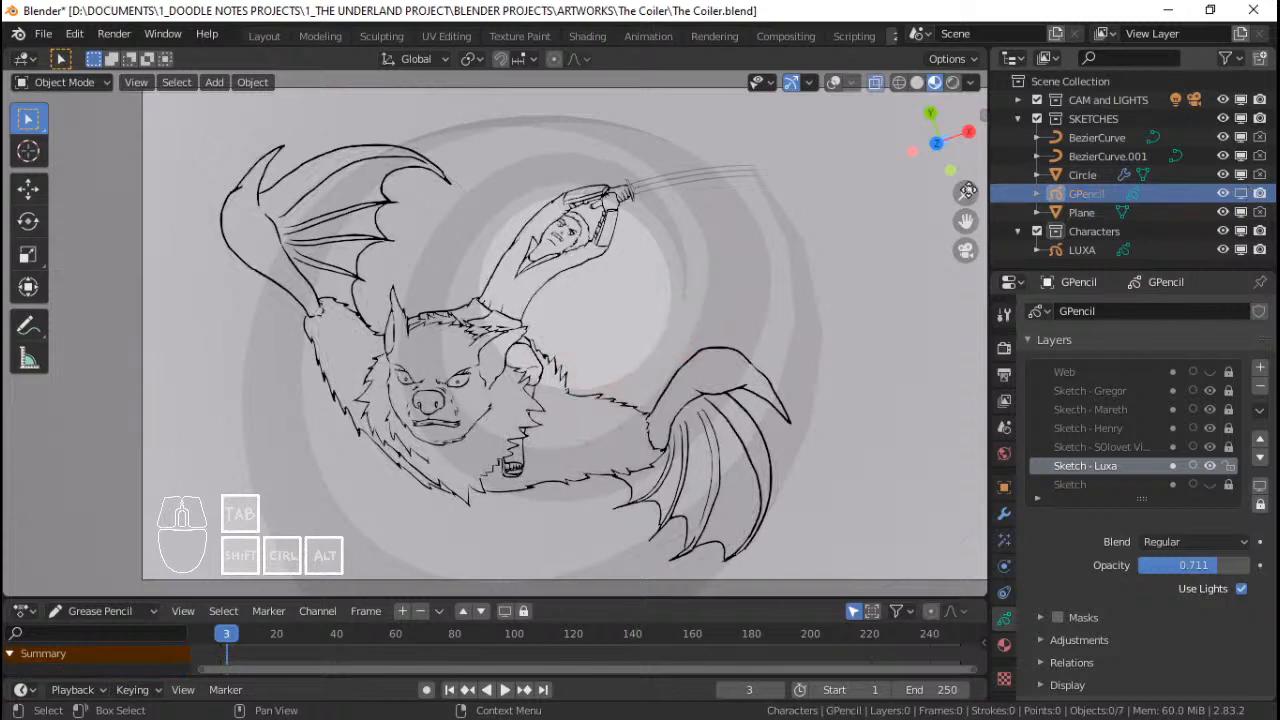
scroll(598, 256, "up", 3)
scroll(628, 275, "down", 1)
middle_click_drag(618, 228, 624, 295, "shift")
scroll(646, 258, "down", 3)
scroll(624, 295, "up", 6)
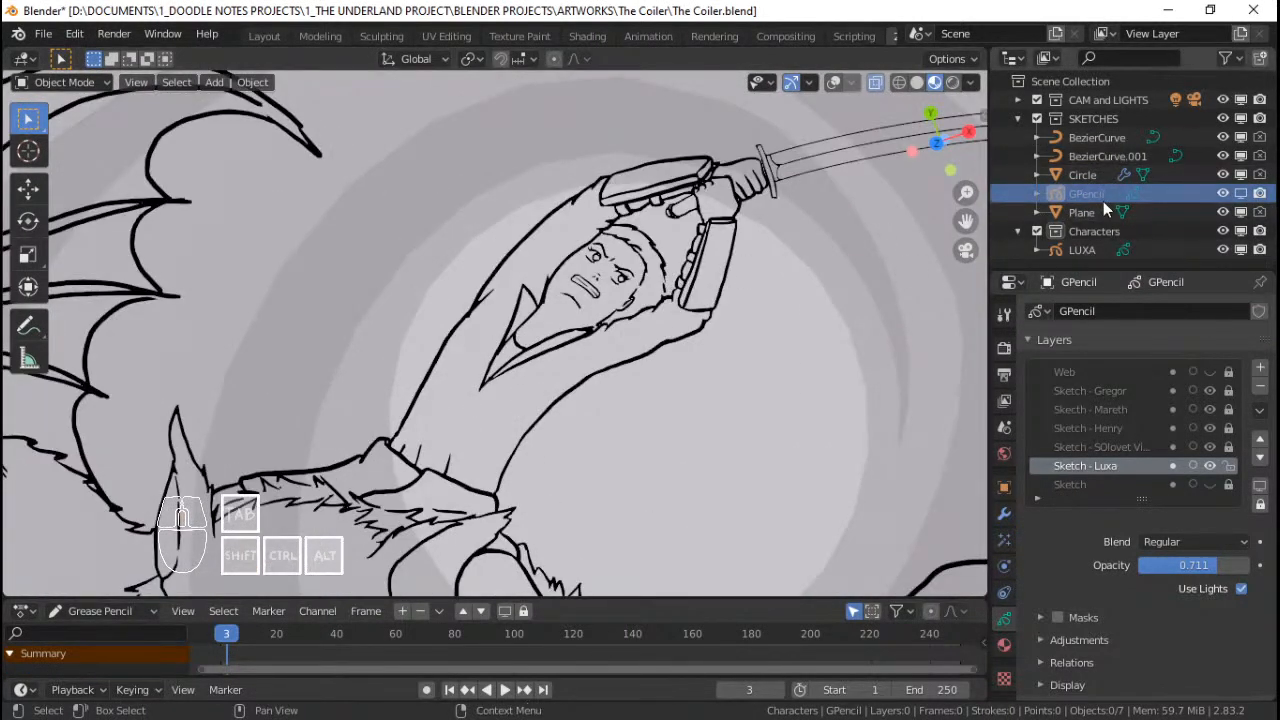
scroll(790, 224, "up", 2)
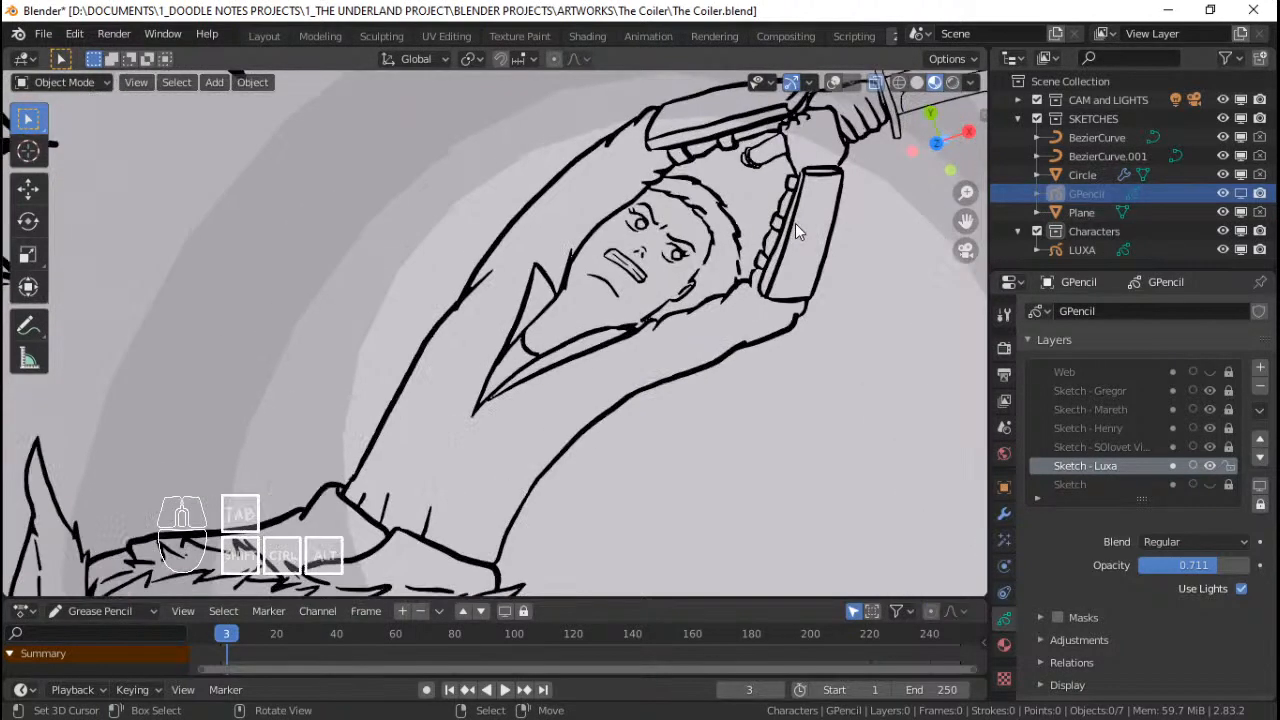
scroll(795, 223, "down", 7)
mouse_move(661, 306)
middle_mouse_down("shift")
mouse_move(713, 232)
mouse_move(725, 268)
middle_mouse_up("shift")
scroll(713, 232, "up", 1)
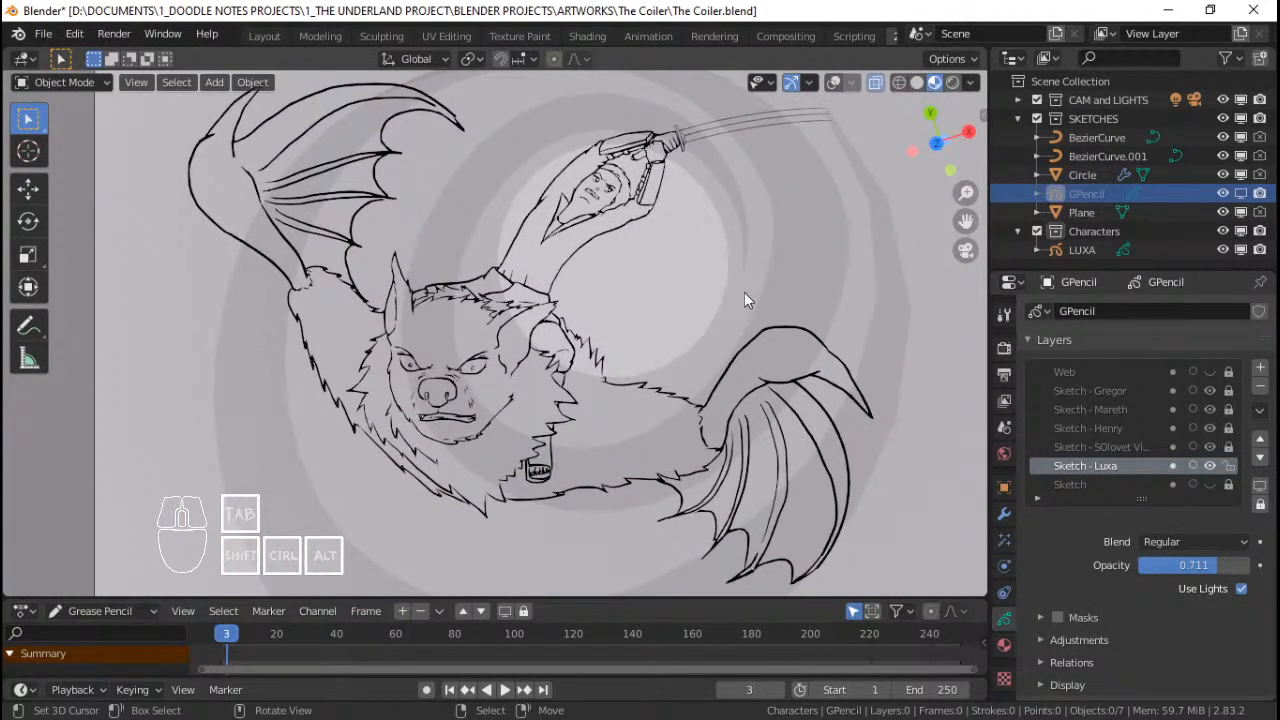
scroll(747, 282, "down", 1)
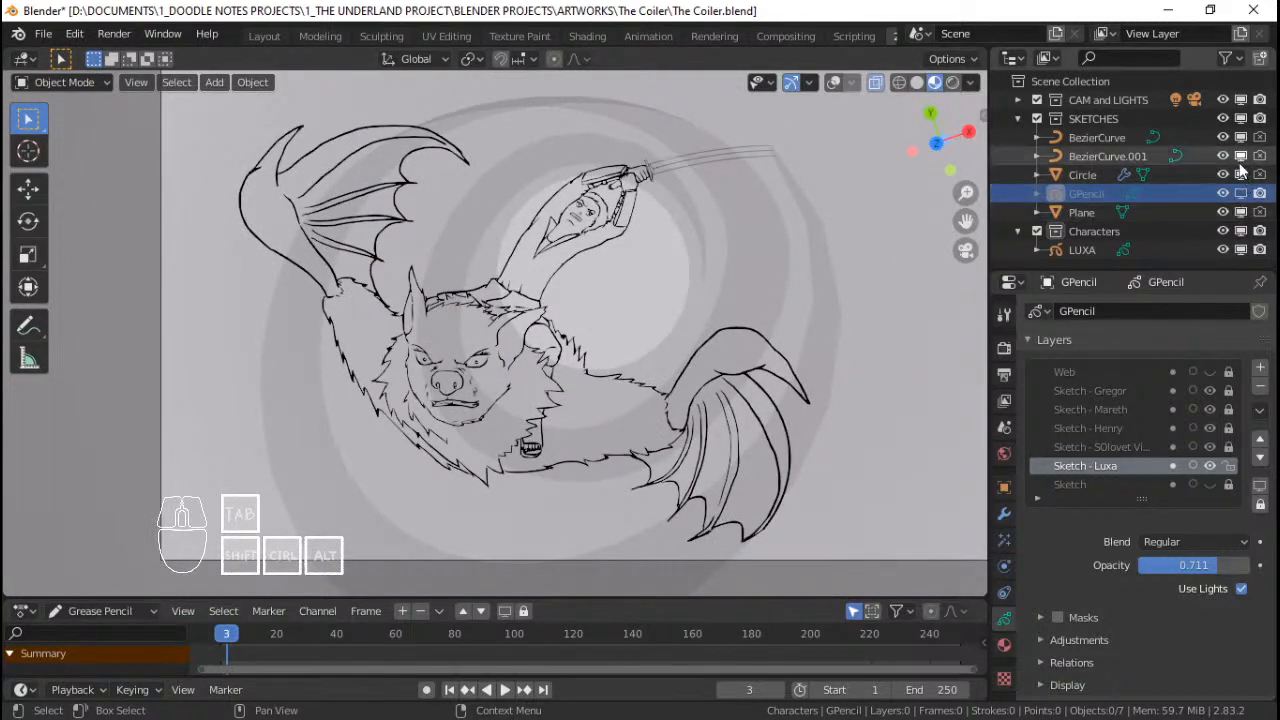
left_click(1240, 174)
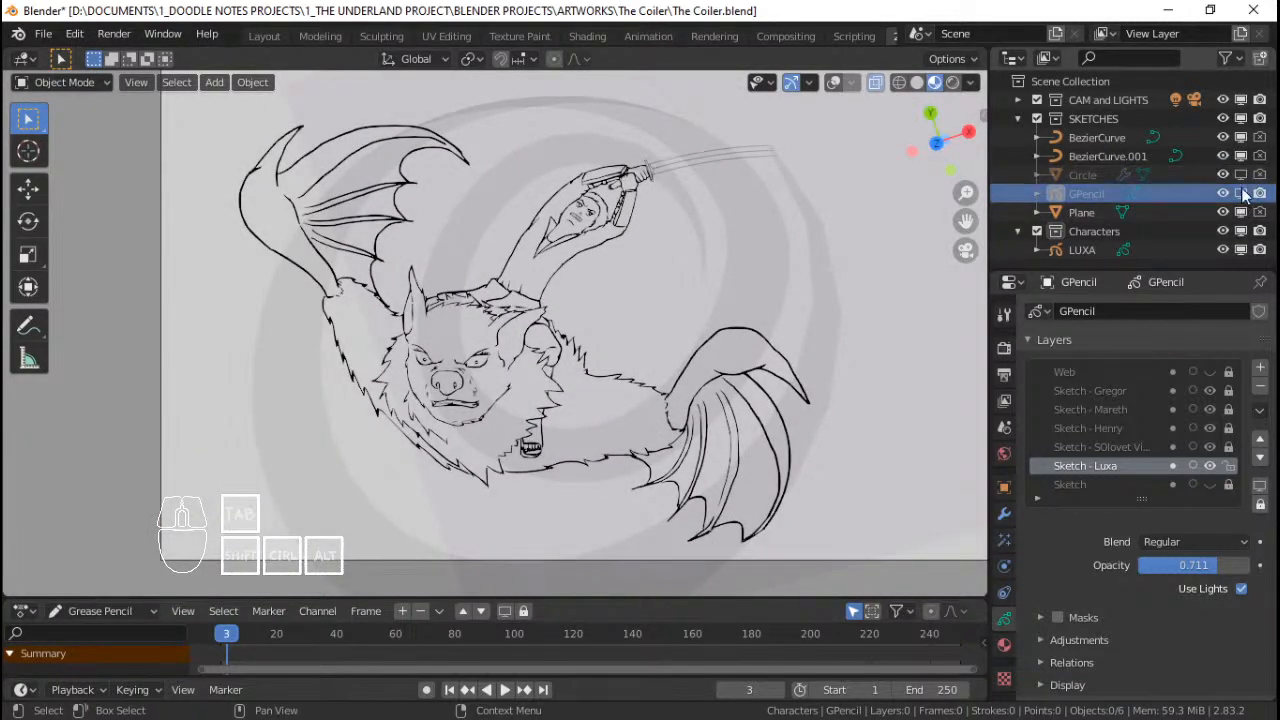
left_click(1241, 193)
Step: Collapse the SKETCHES collection, exclude it from the view layer to check the clean ink lines, and include it again
left_click(1019, 118)
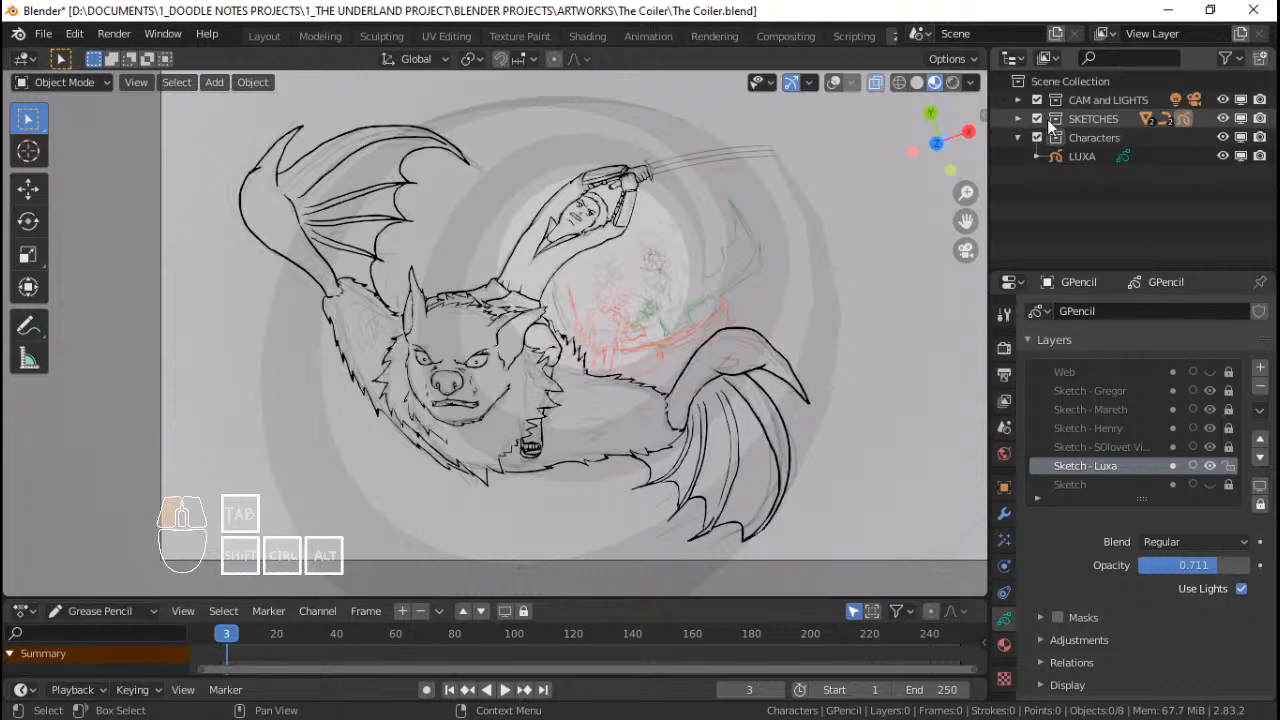
left_click(1044, 119)
left_click(1040, 117)
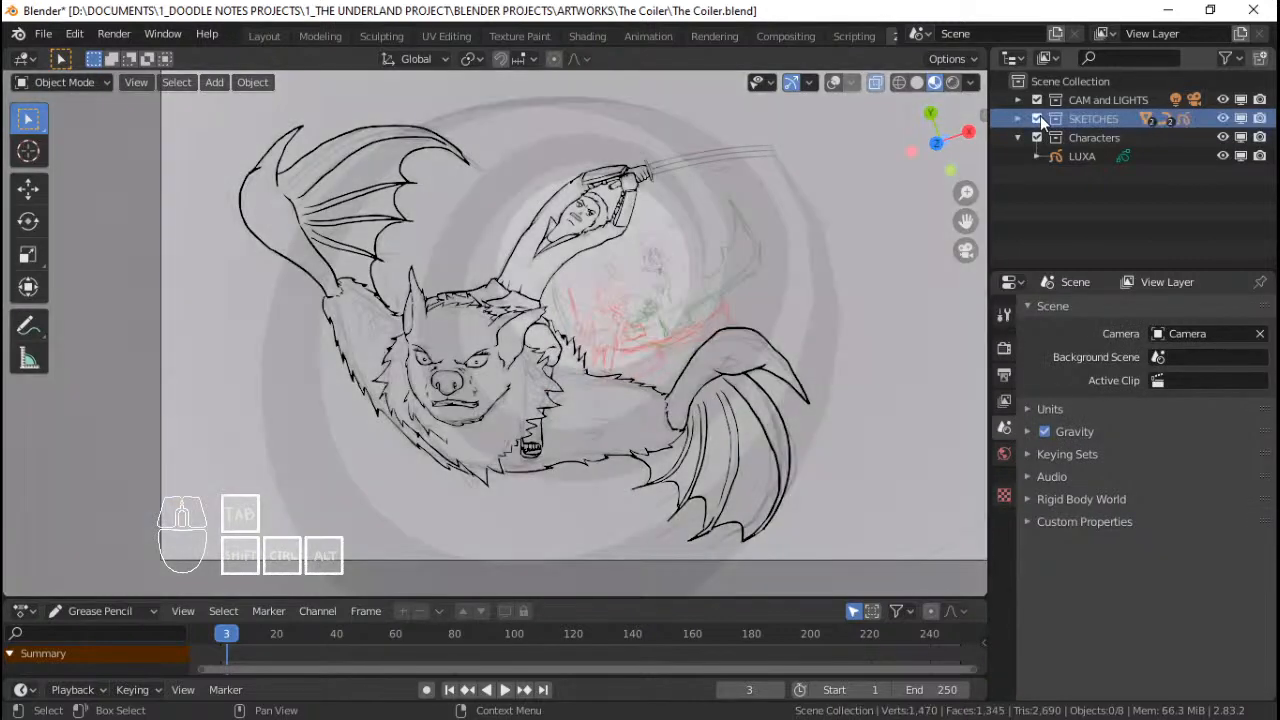
left_click(1040, 117)
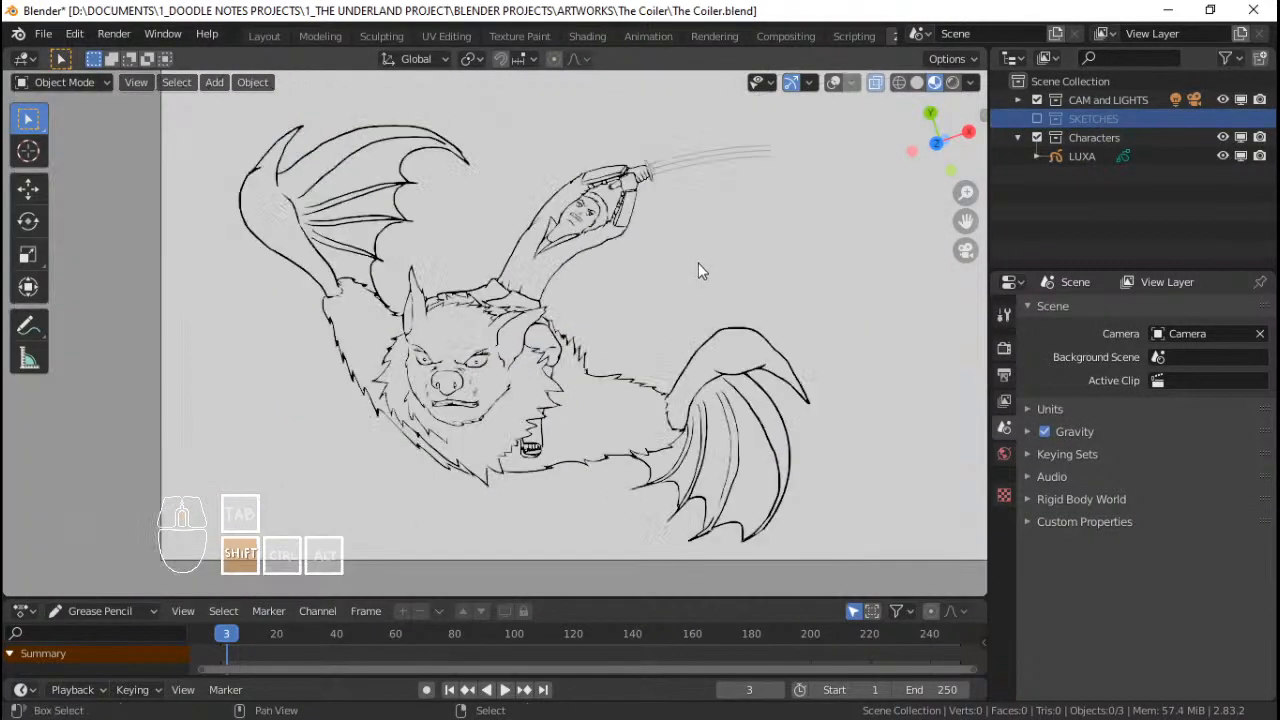
middle_click_drag(698, 263, 647, 280, "shift")
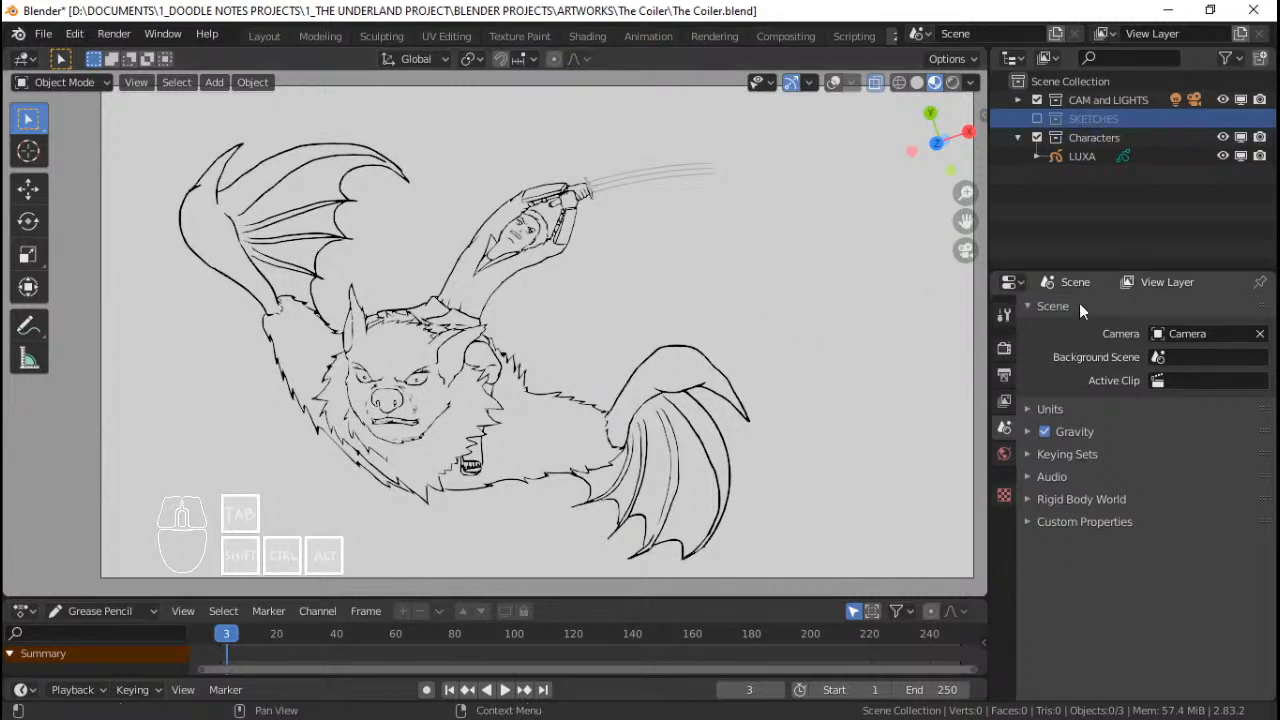
left_click(1041, 117)
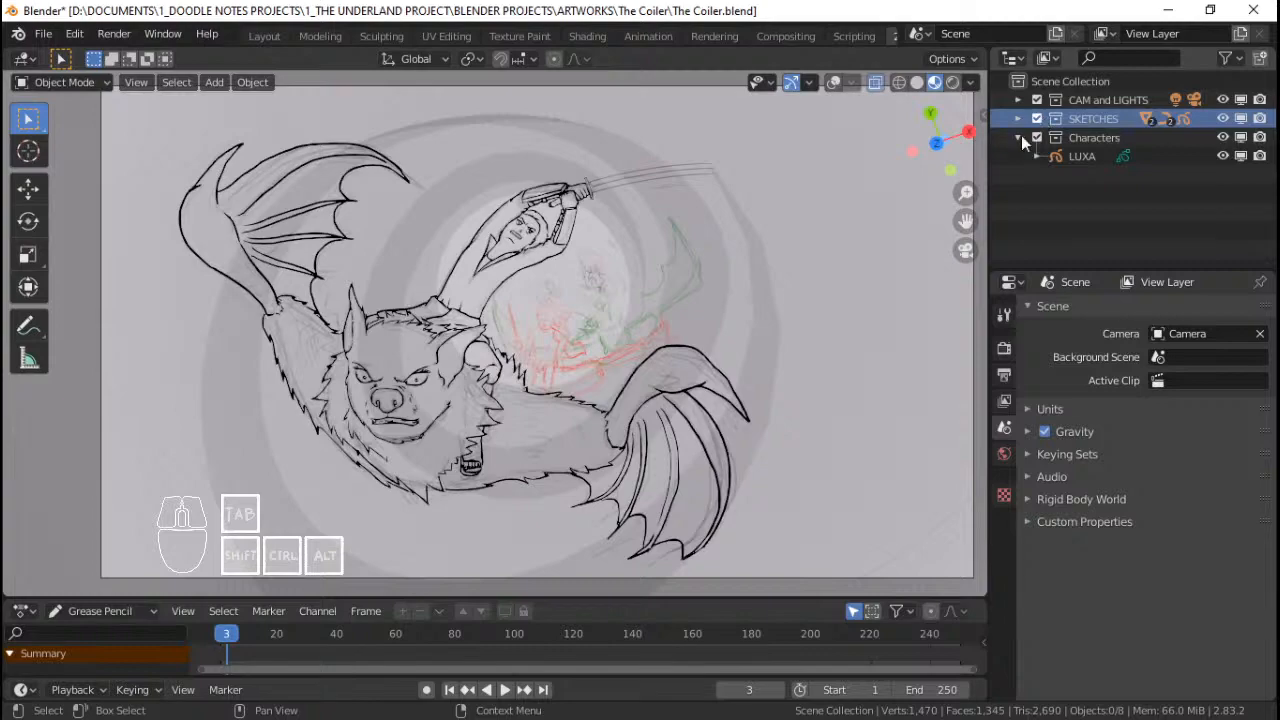
Step: Examine the small background figure sketches inside the central circle, including the faint grey winged creature with its rider
scroll(596, 316, "up", 6)
mouse_move(643, 337)
middle_mouse_down("shift")
mouse_move(603, 345)
mouse_move(472, 305)
middle_mouse_up("shift")
scroll(584, 347, "up", 2)
scroll(584, 343, "down", 6)
scroll(630, 318, "up", 3)
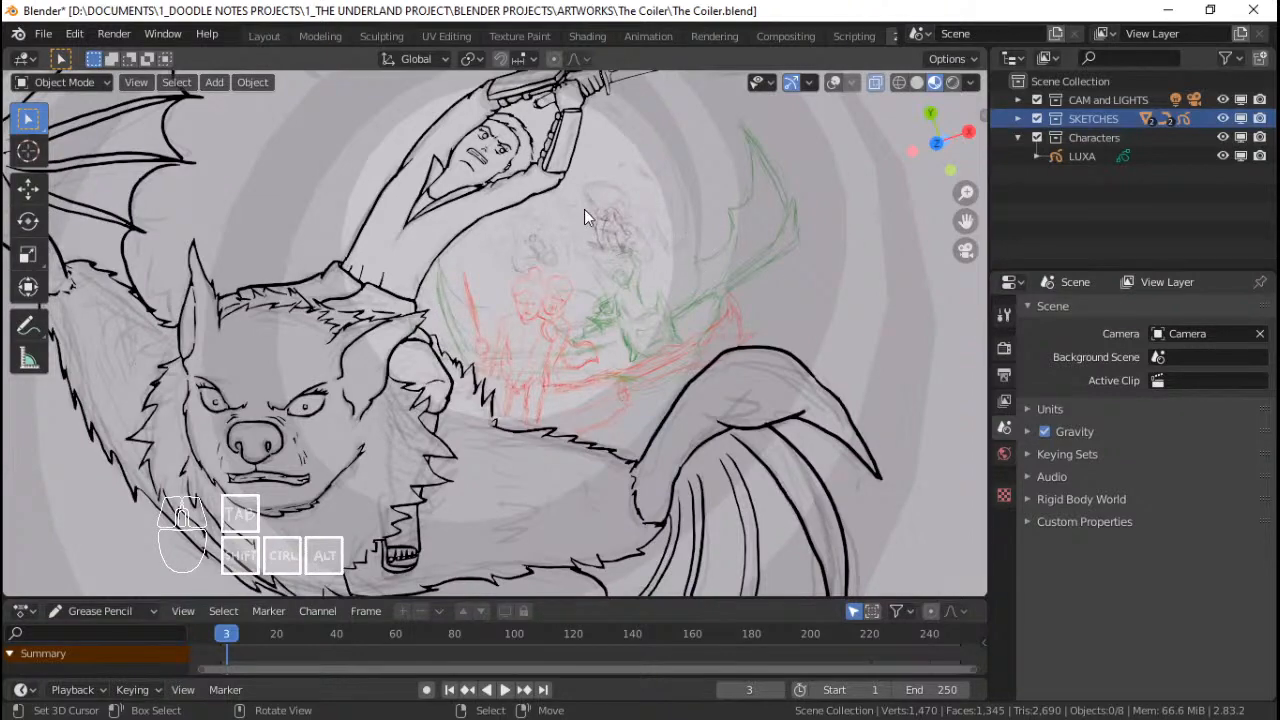
scroll(584, 209, "down", 3)
mouse_move(610, 260)
middle_mouse_down("shift")
mouse_move(607, 285)
mouse_move(624, 276)
mouse_move(566, 294)
middle_mouse_up("shift")
scroll(607, 285, "down", 2)
scroll(624, 276, "up", 1)
scroll(624, 276, "up", 5)
scroll(566, 294, "up", 4)
middle_click_drag(619, 150, 528, 297, "shift")
scroll(528, 297, "up", 4)
middle_click_drag(530, 180, 556, 326, "shift")
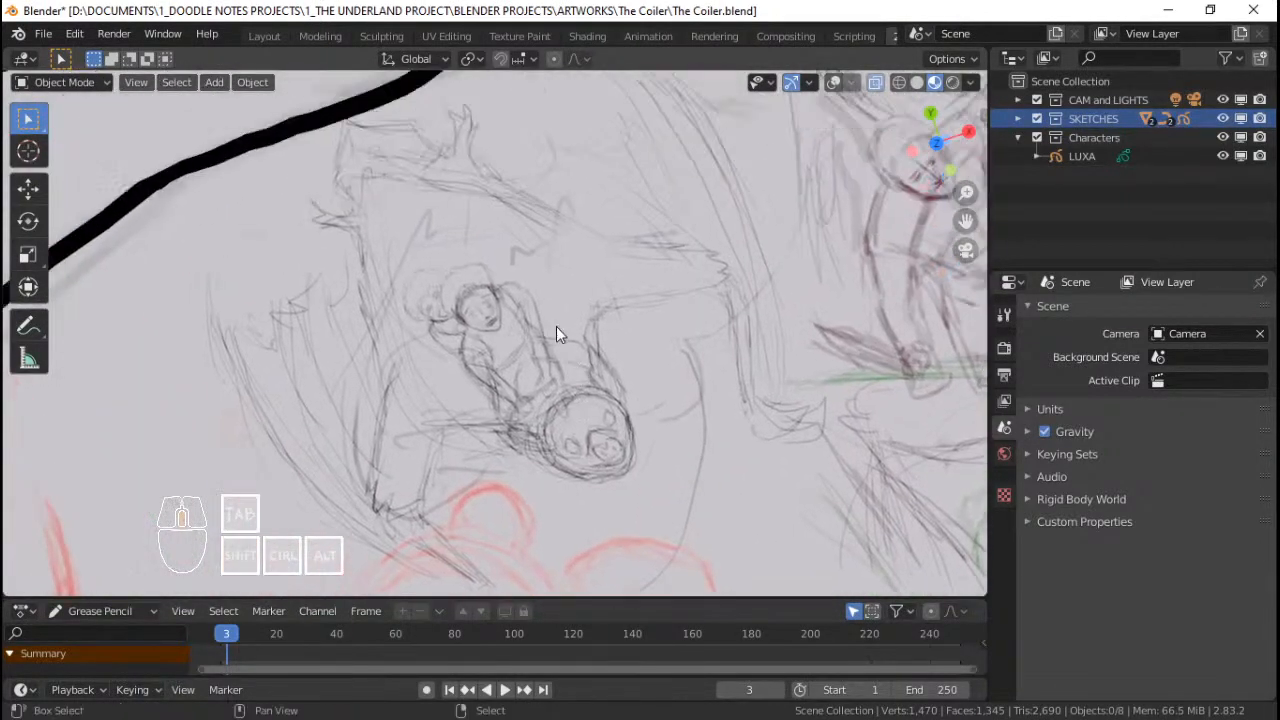
scroll(556, 326, "up", 8)
scroll(498, 289, "down", 9)
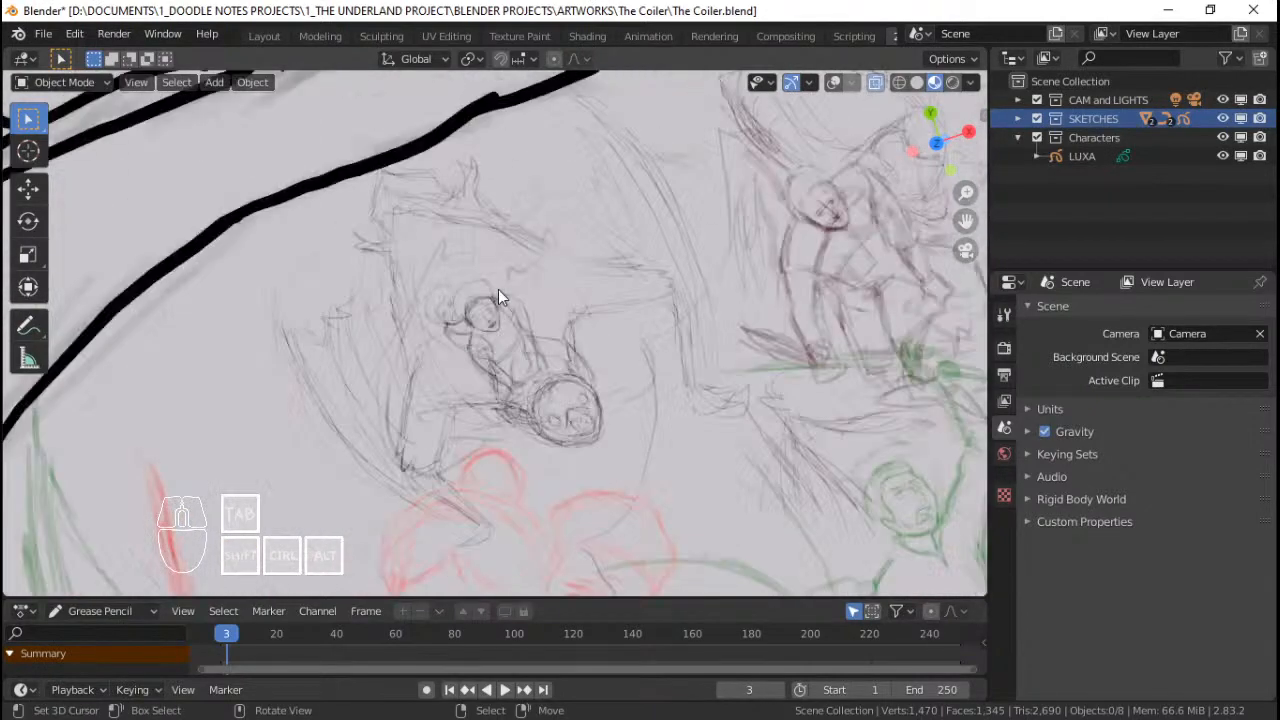
scroll(512, 352, "down", 4)
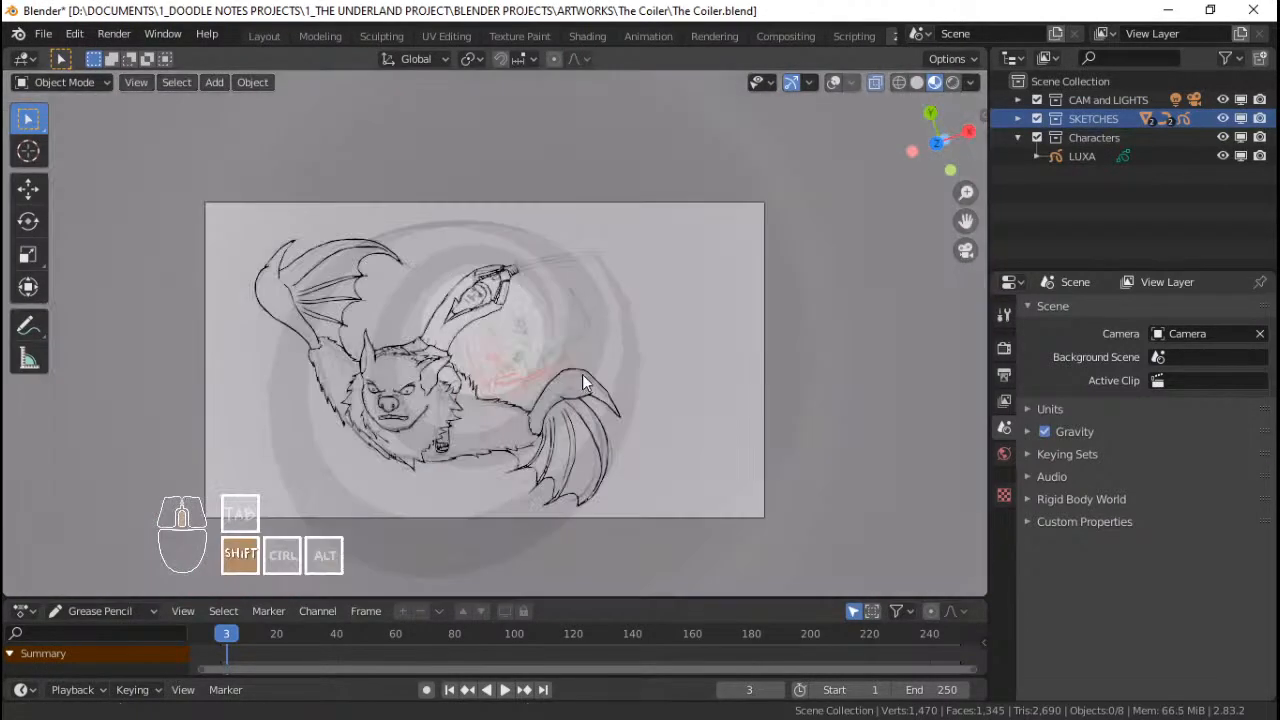
Step: Review how the inked creature and rider sit against the circular background sketch within the camera frame
scroll(569, 352, "up", 3)
mouse_move(582, 374)
middle_mouse_down("shift")
mouse_move(569, 352)
mouse_move(599, 343)
middle_mouse_up("shift")
scroll(607, 338, "down", 3)
scroll(599, 343, "up", 4)
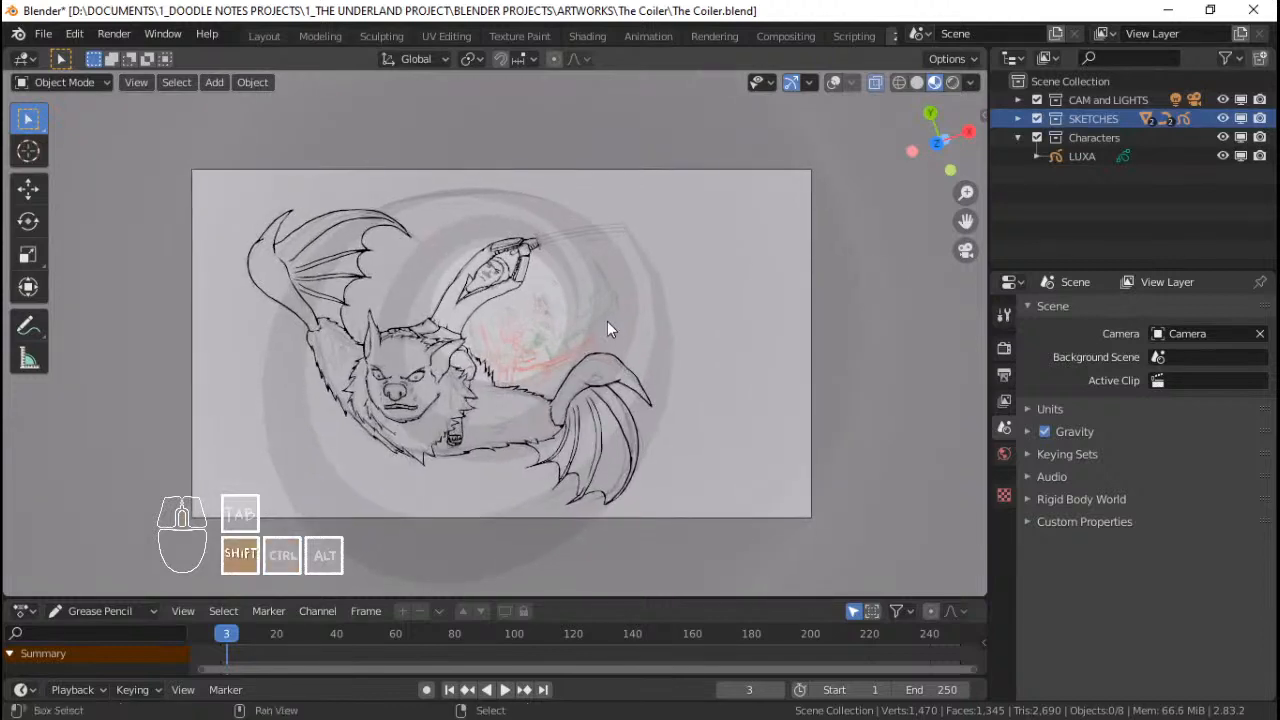
scroll(639, 323, "down", 2)
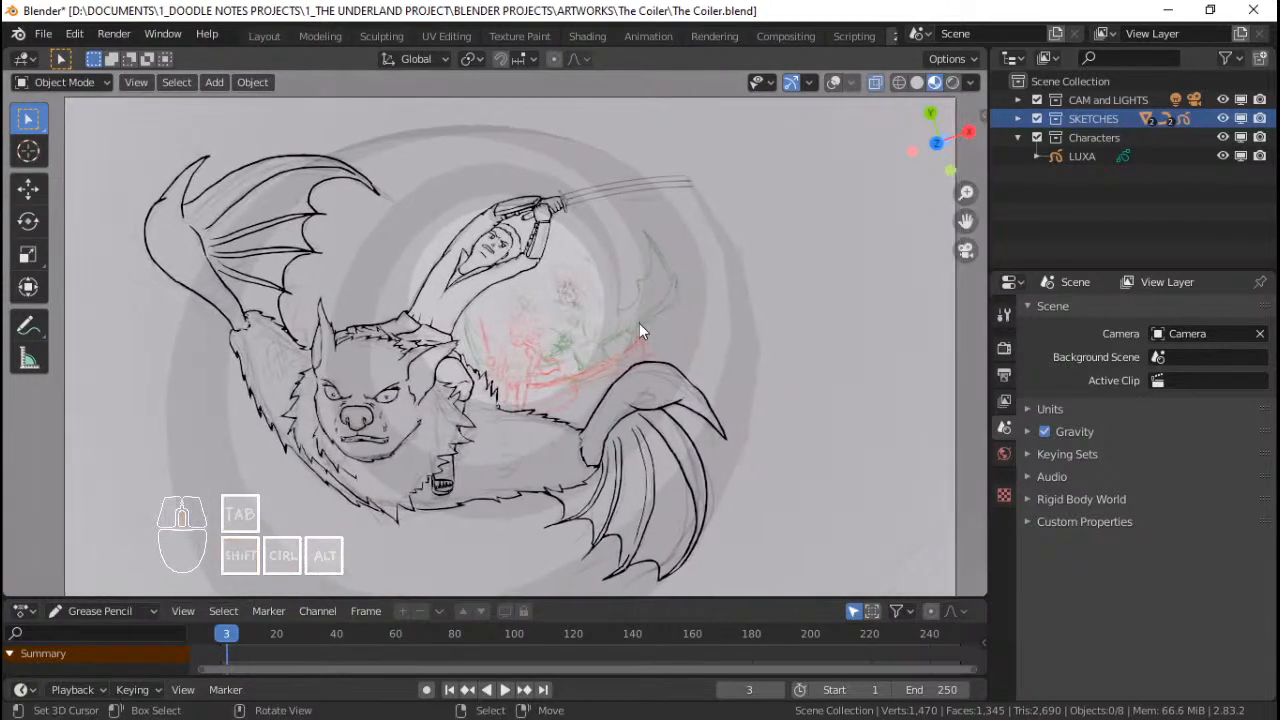
middle_click_drag(639, 323, 572, 308, "shift")
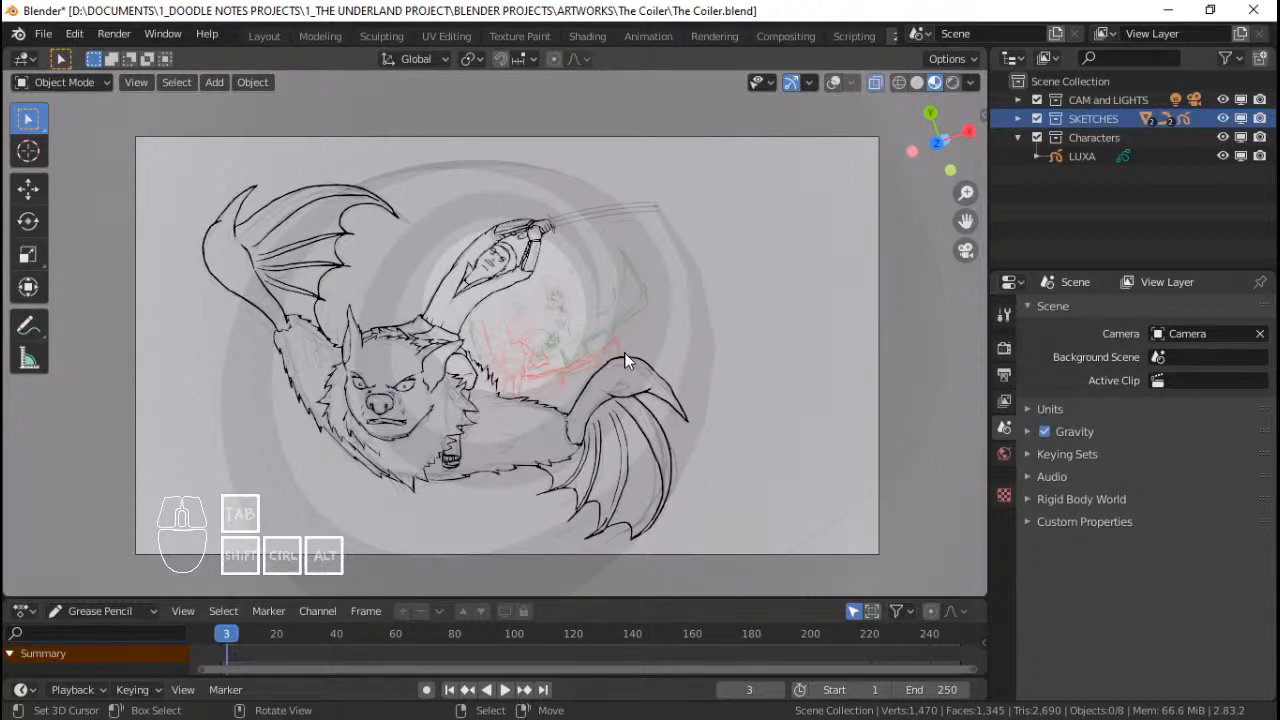
scroll(636, 327, "up", 1)
scroll(636, 327, "down", 1)
scroll(636, 327, "down", 1)
scroll(634, 325, "up", 1)
Step: Show the render settings and the output dimensions to check the resolution used for the artwork
left_click(1005, 349)
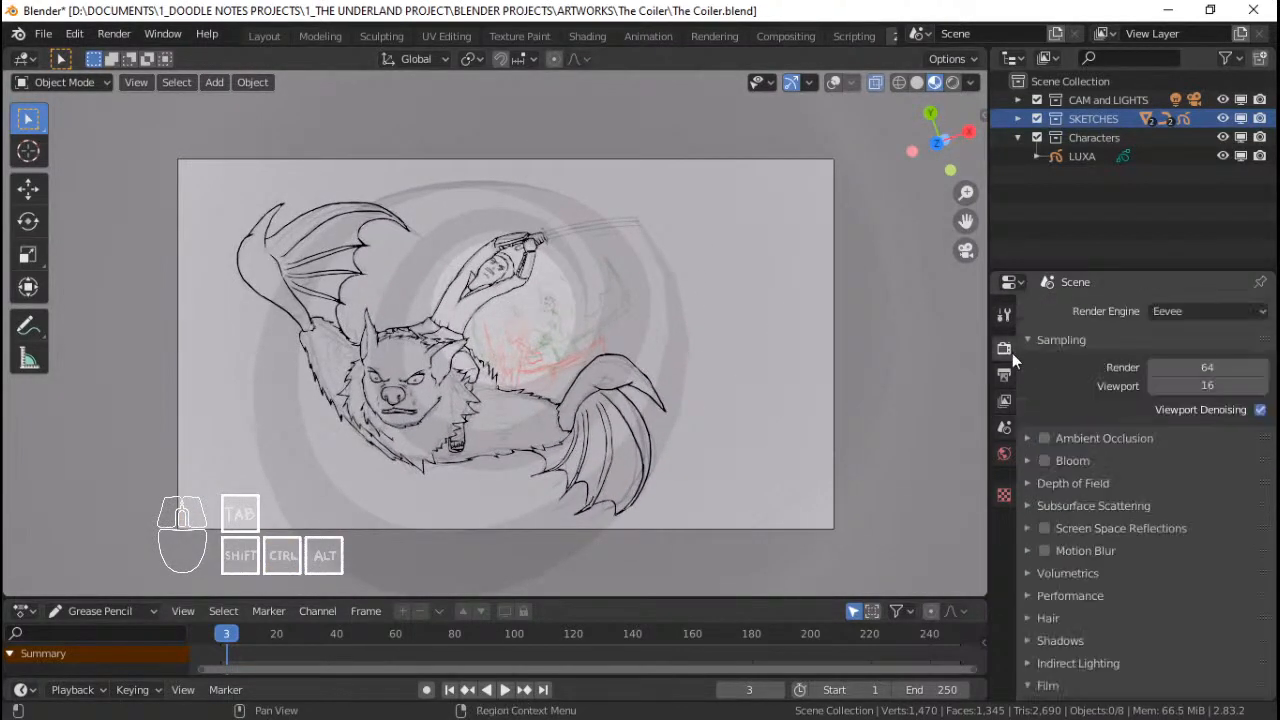
left_click(1004, 374)
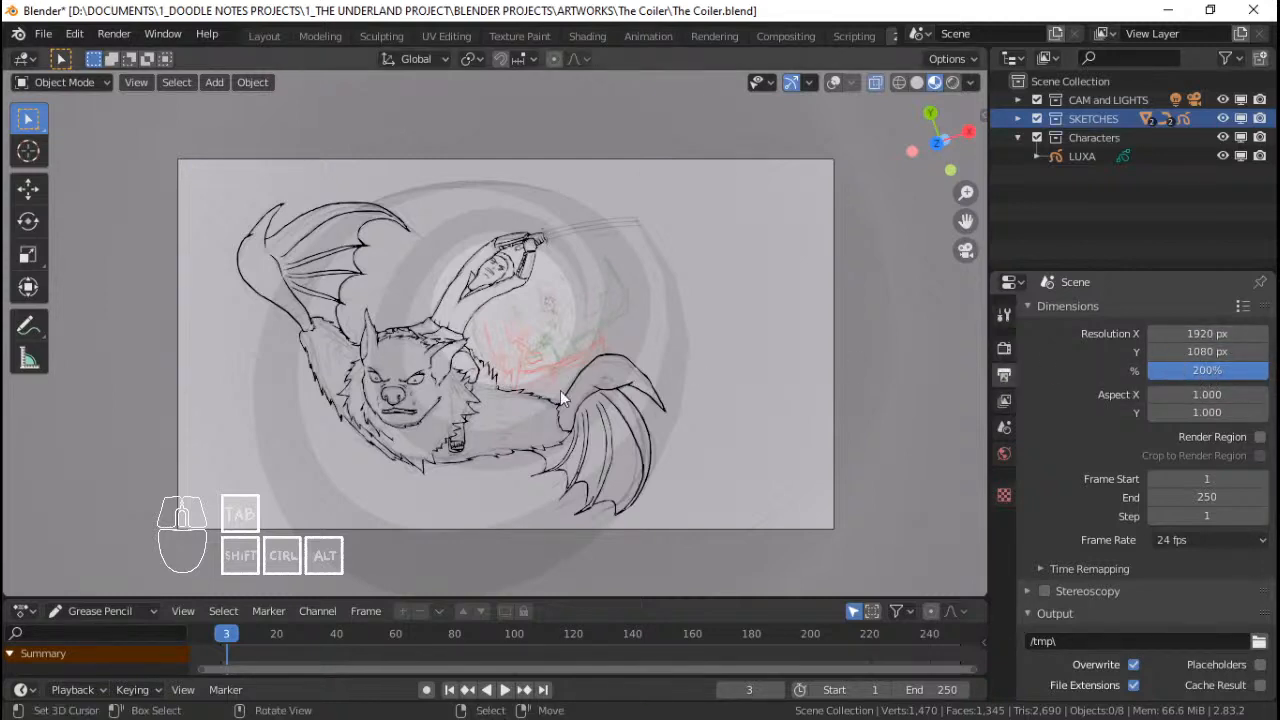
scroll(565, 360, "up", 3)
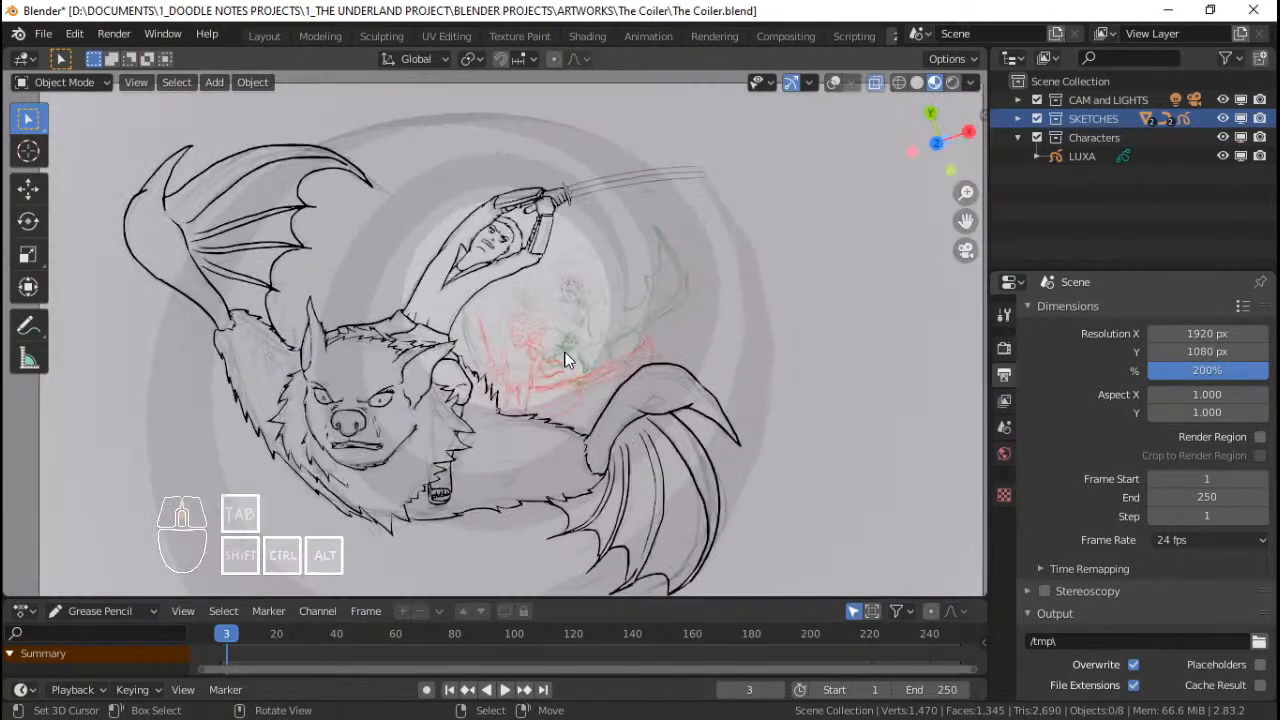
scroll(567, 362, "down", 2)
scroll(569, 364, "up", 4)
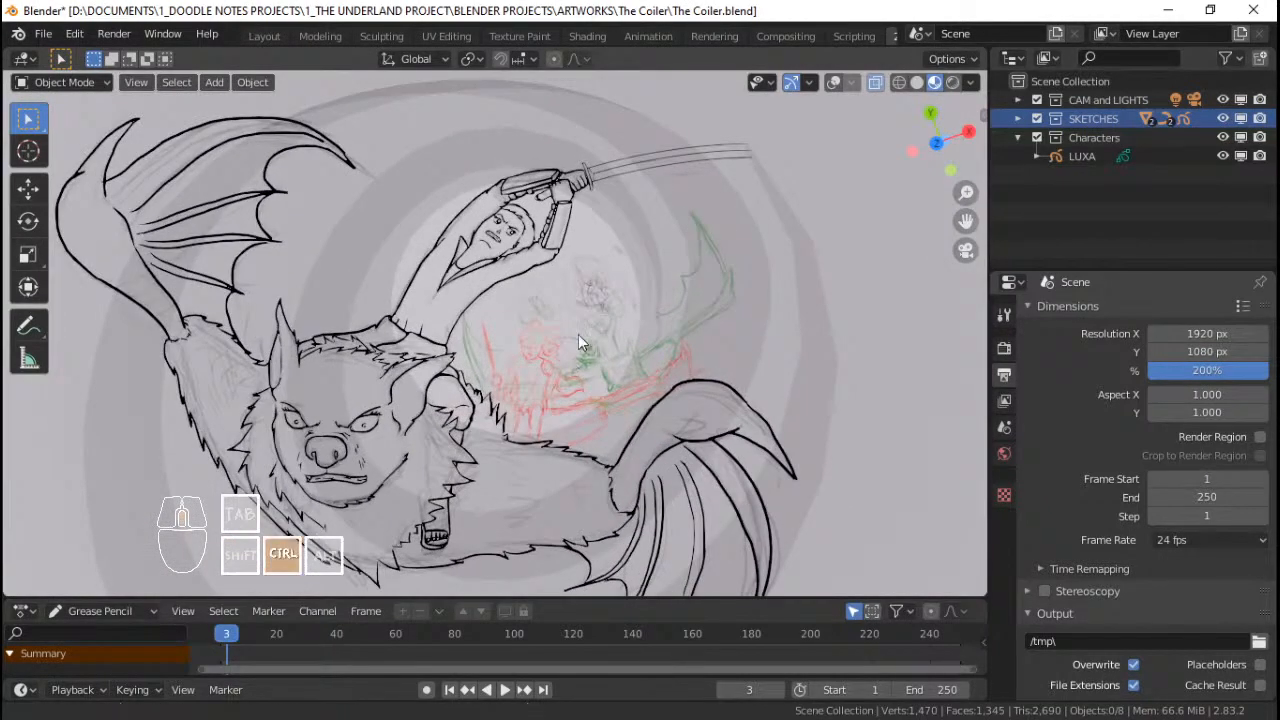
mouse_move(578, 334)
middle_mouse_down("ctrl")
mouse_move(586, 309)
mouse_move(580, 346)
middle_mouse_up("ctrl")
scroll(583, 325, "up", 2)
scroll(583, 325, "up", 2)
scroll(583, 325, "down", 2)
scroll(583, 325, "up", 2)
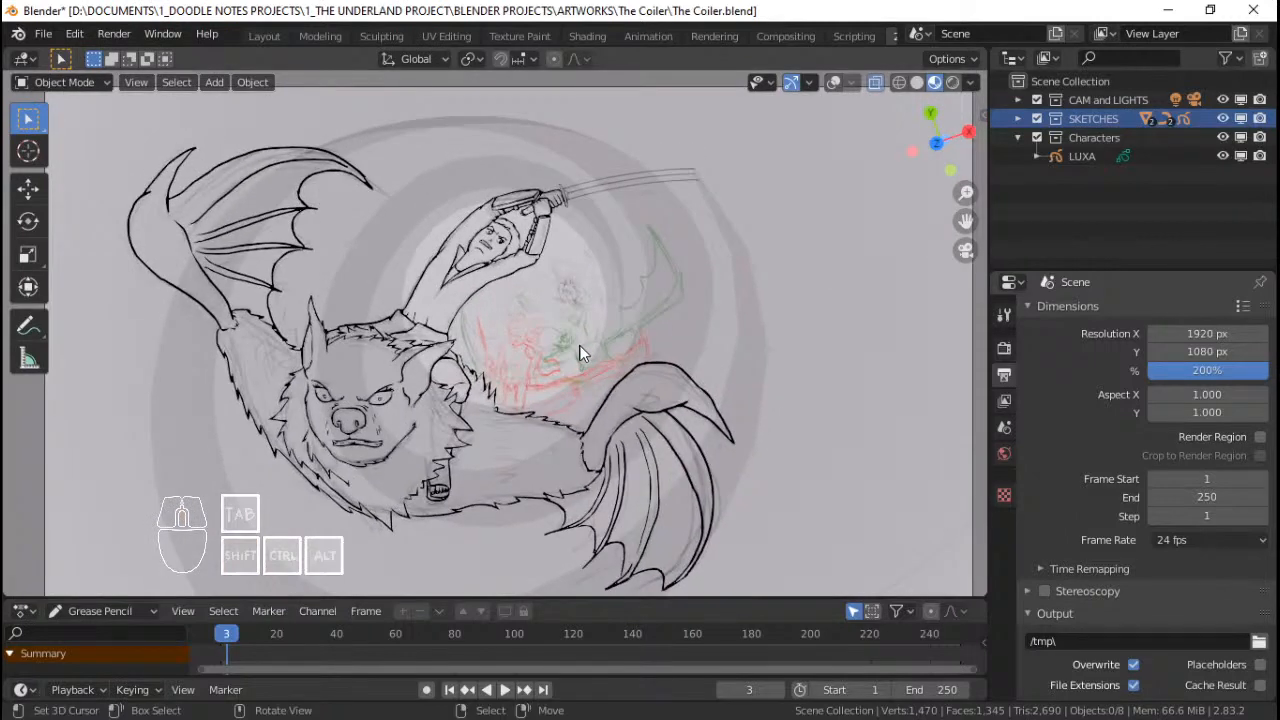
scroll(583, 353, "down", 1)
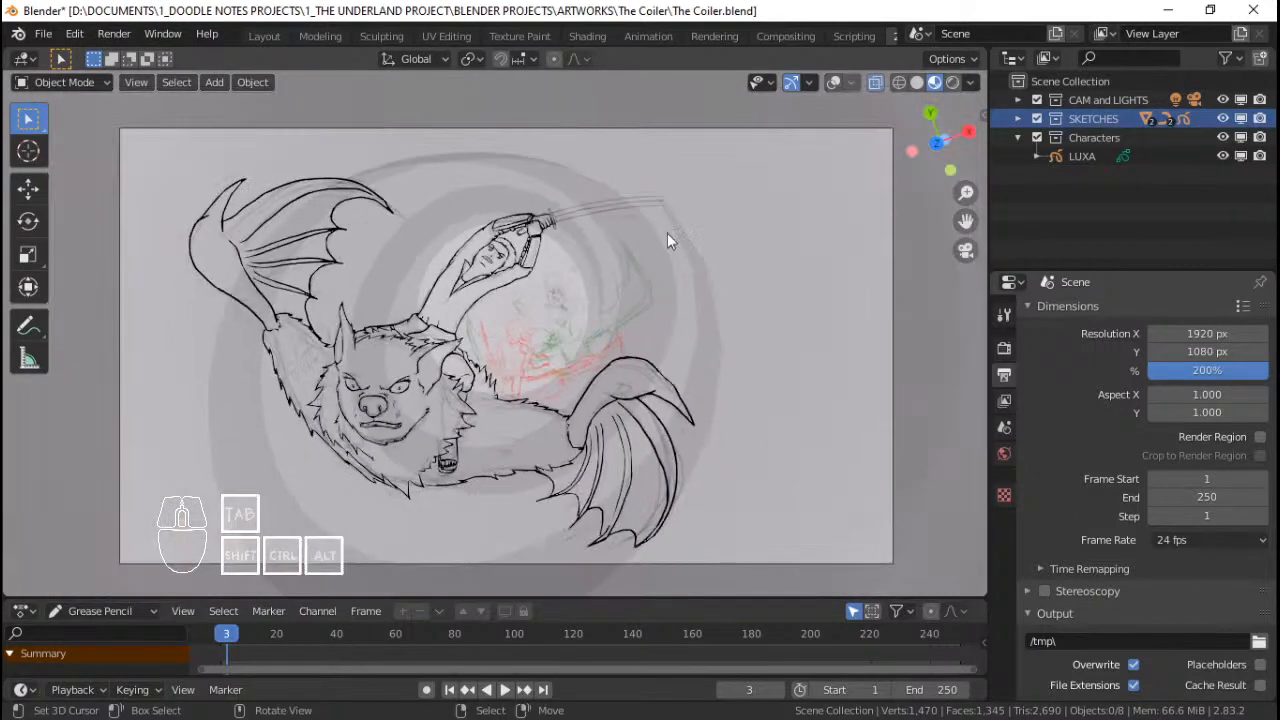
Step: Toggle the viewport overlays on and off again, and exclude the SKETCHES collection from the view layer
left_click(831, 82)
left_click(831, 82)
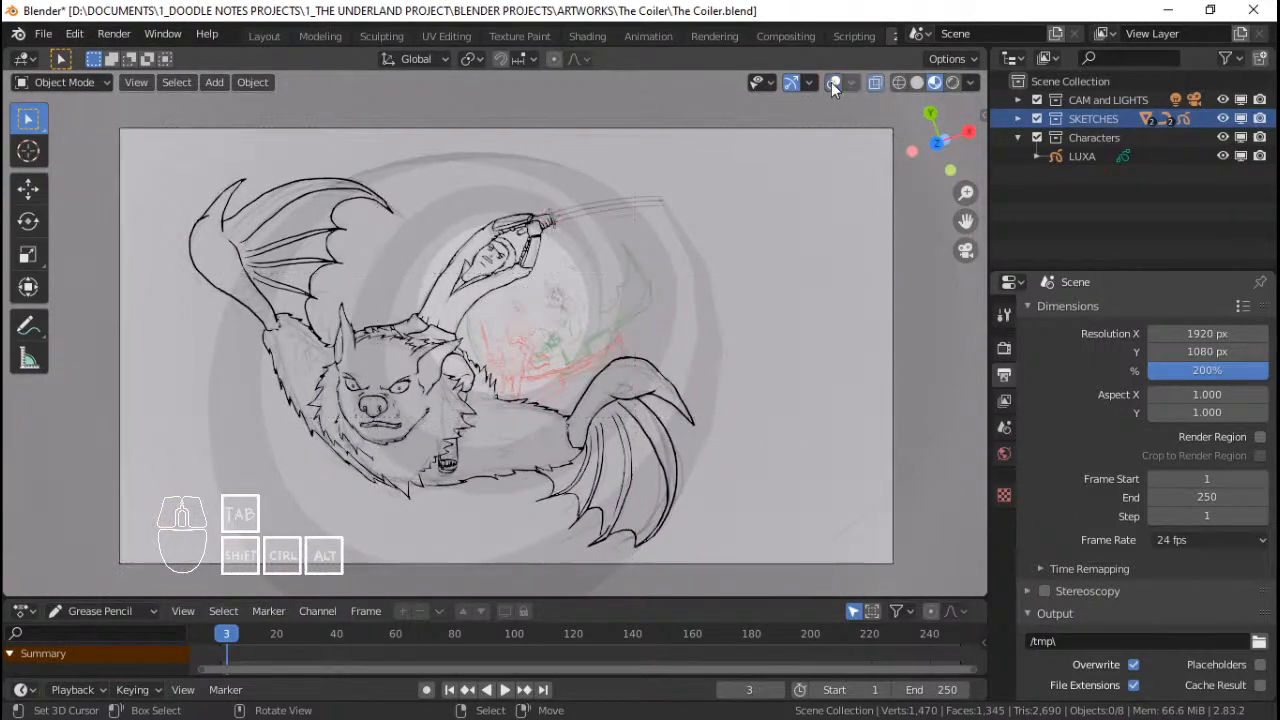
left_click(1038, 114)
Step: Examine the clean ink lines of the creature, its wings and the rider across the camera frame
scroll(577, 261, "up", 2)
middle_click_drag(577, 261, 667, 256, "shift")
scroll(668, 340, "down", 2)
scroll(673, 309, "up", 2)
mouse_move(668, 345)
middle_mouse_down("shift")
mouse_move(673, 309)
mouse_move(641, 304)
middle_mouse_up("shift")
scroll(645, 280, "down", 1)
middle_click_drag(649, 255, 628, 313, "shift")
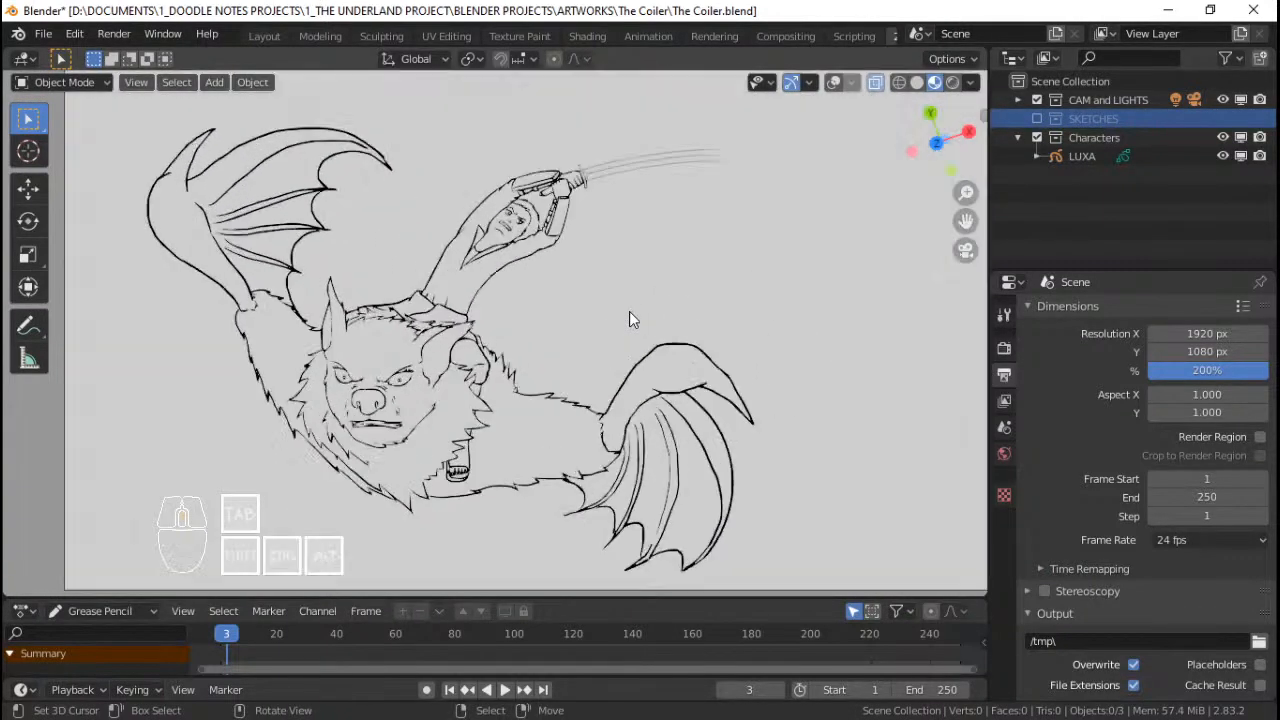
middle_click_drag(655, 356, 665, 314, "shift")
scroll(665, 314, "up", 1)
scroll(650, 298, "down", 4)
scroll(620, 293, "up", 1)
mouse_move(620, 265)
middle_mouse_down("shift")
mouse_move(620, 293)
mouse_move(627, 284)
middle_mouse_up("shift")
scroll(620, 293, "up", 2)
middle_click_drag(659, 236, 655, 242, "shift")
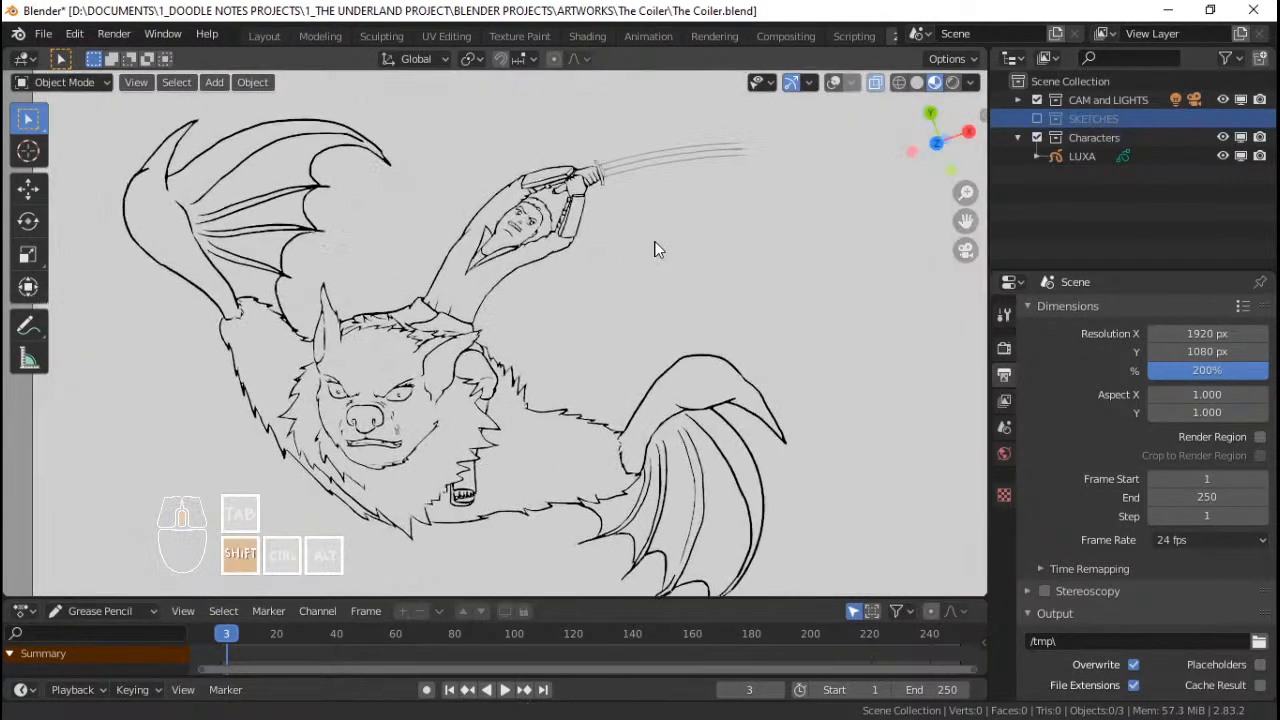
scroll(650, 252, "down", 3)
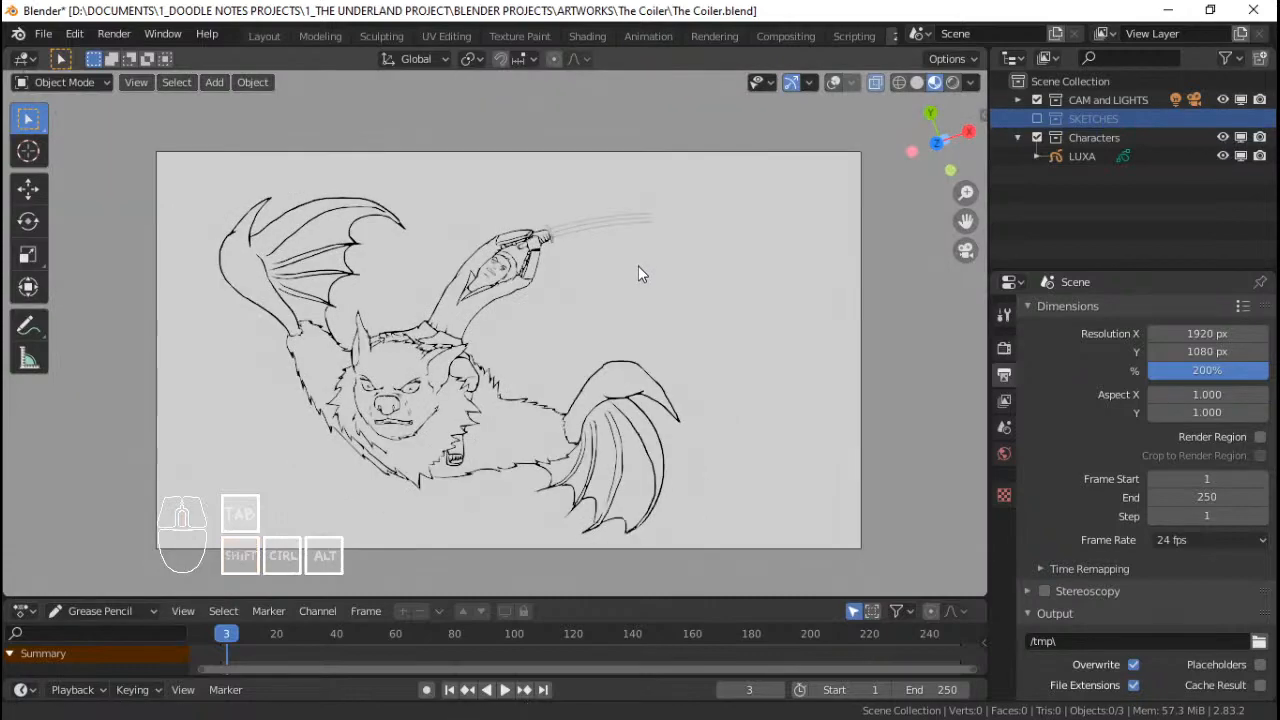
scroll(640, 274, "up", 1)
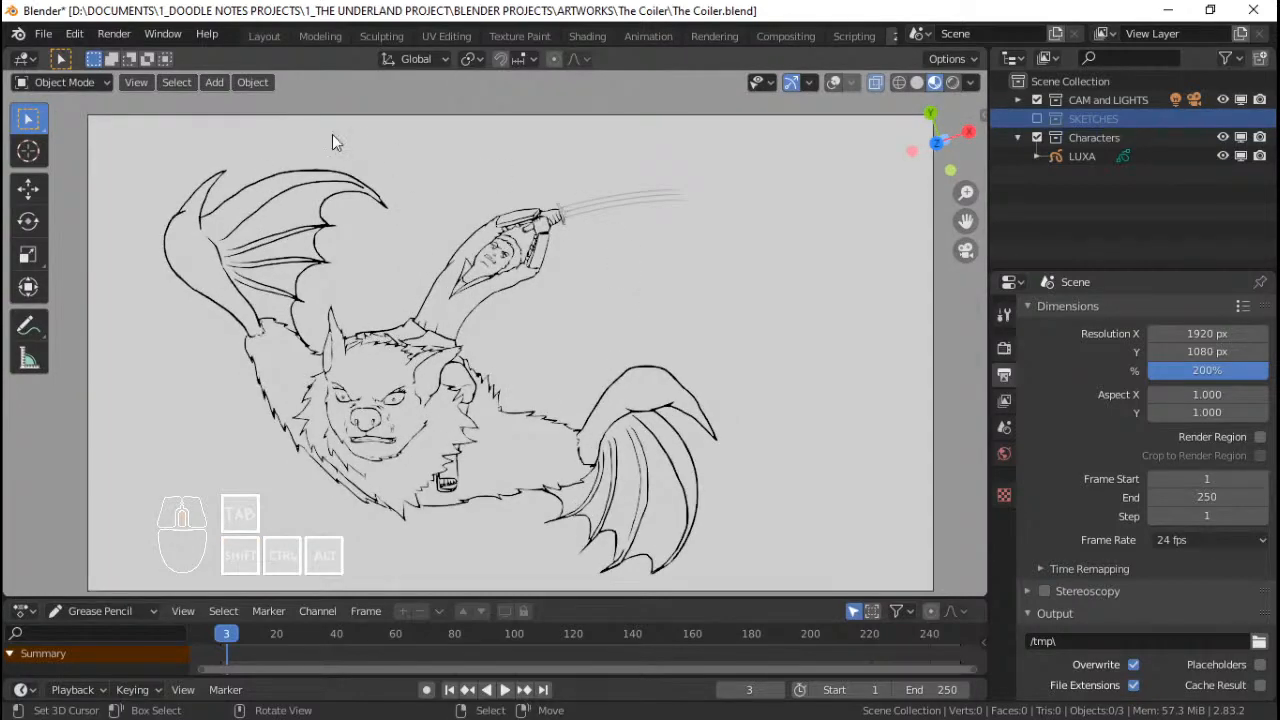
scroll(480, 228, "down", 2)
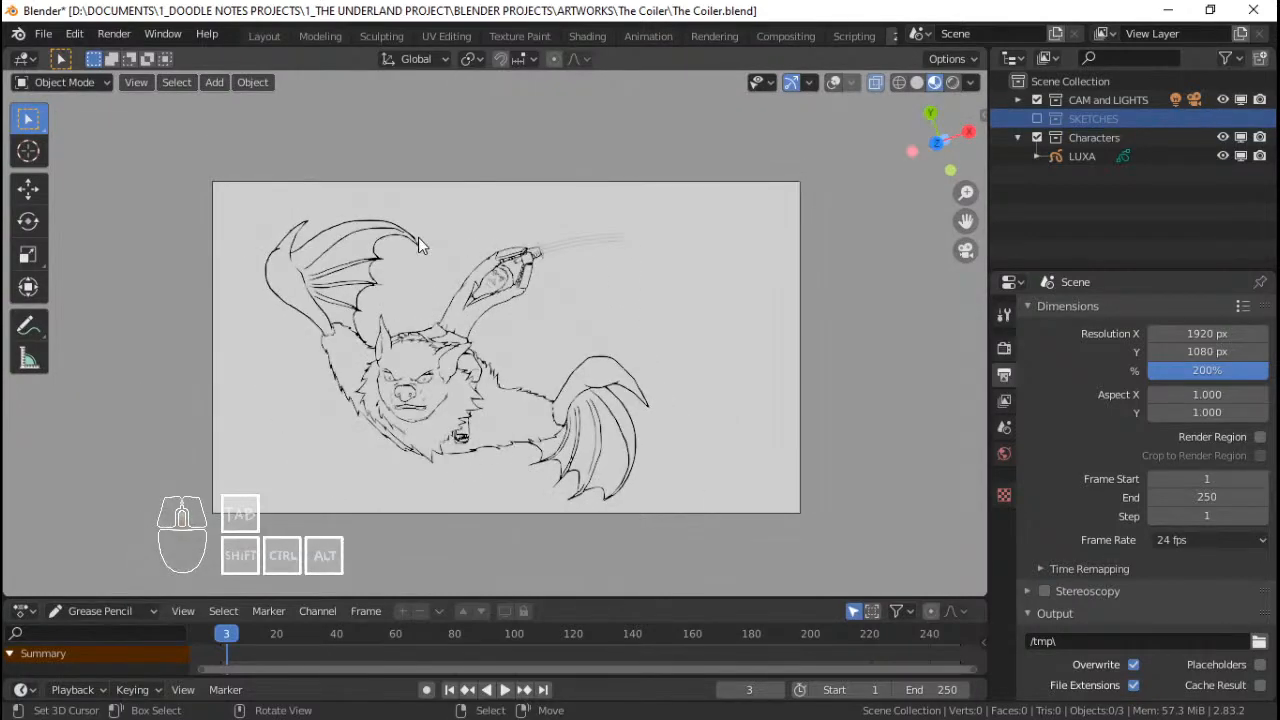
Step: Inspect the line art of the rider, the sword and the creature's head up close
scroll(420, 242, "up", 5)
middle_click_drag(472, 376, 603, 307, "shift")
scroll(588, 296, "up", 4)
scroll(585, 296, "down", 5)
scroll(590, 296, "down", 3)
scroll(543, 298, "up", 1)
scroll(610, 262, "up", 2)
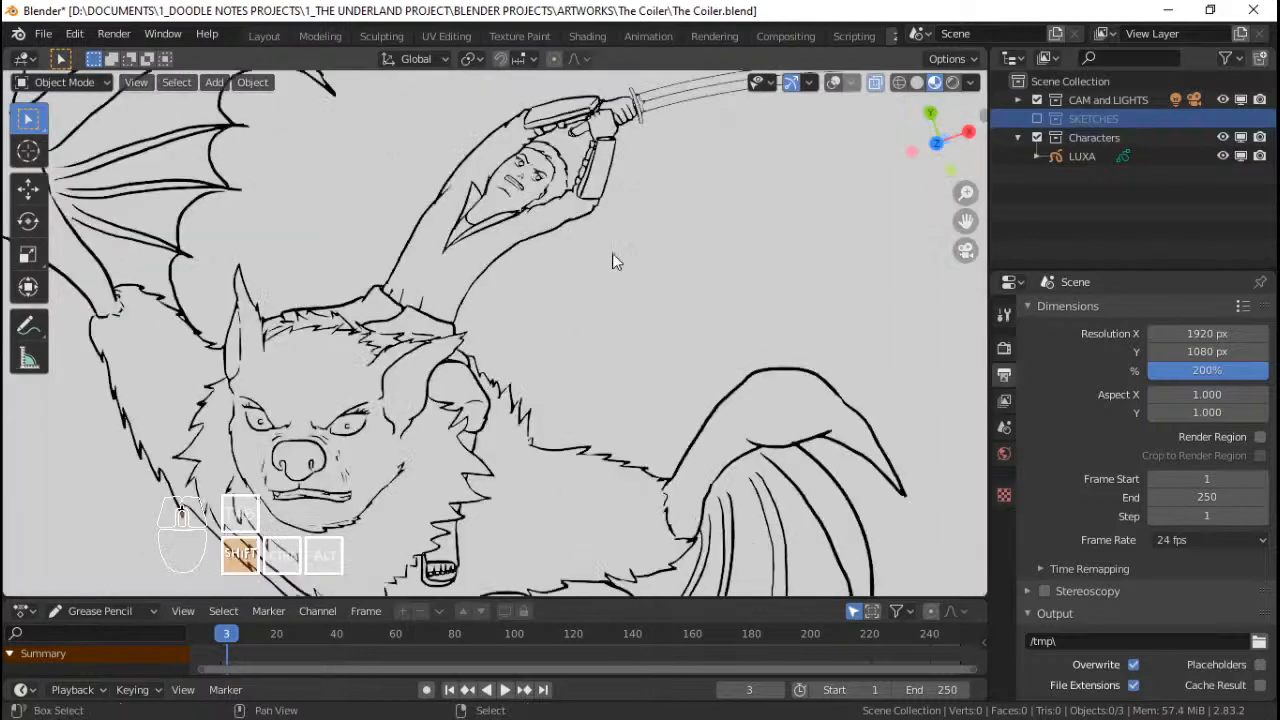
middle_click_drag(612, 253, 622, 352, "shift")
scroll(660, 310, "up", 6)
scroll(630, 315, "down", 10)
middle_click_drag(683, 297, 676, 209, "shift")
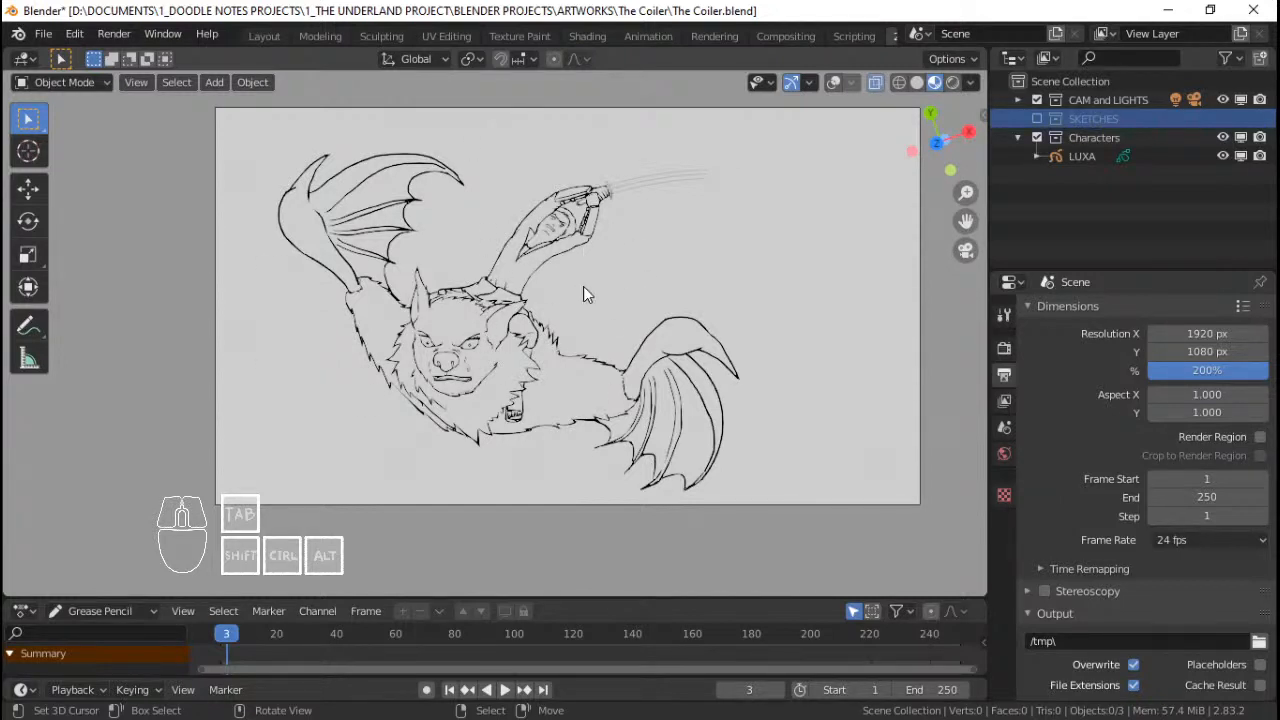
scroll(585, 286, "up", 2)
mouse_move(585, 286)
middle_mouse_down("shift")
mouse_move(570, 314)
mouse_move(591, 313)
mouse_move(621, 243)
mouse_move(600, 305)
mouse_move(576, 313)
mouse_move(619, 286)
middle_mouse_up("shift")
scroll(570, 314, "down", 1)
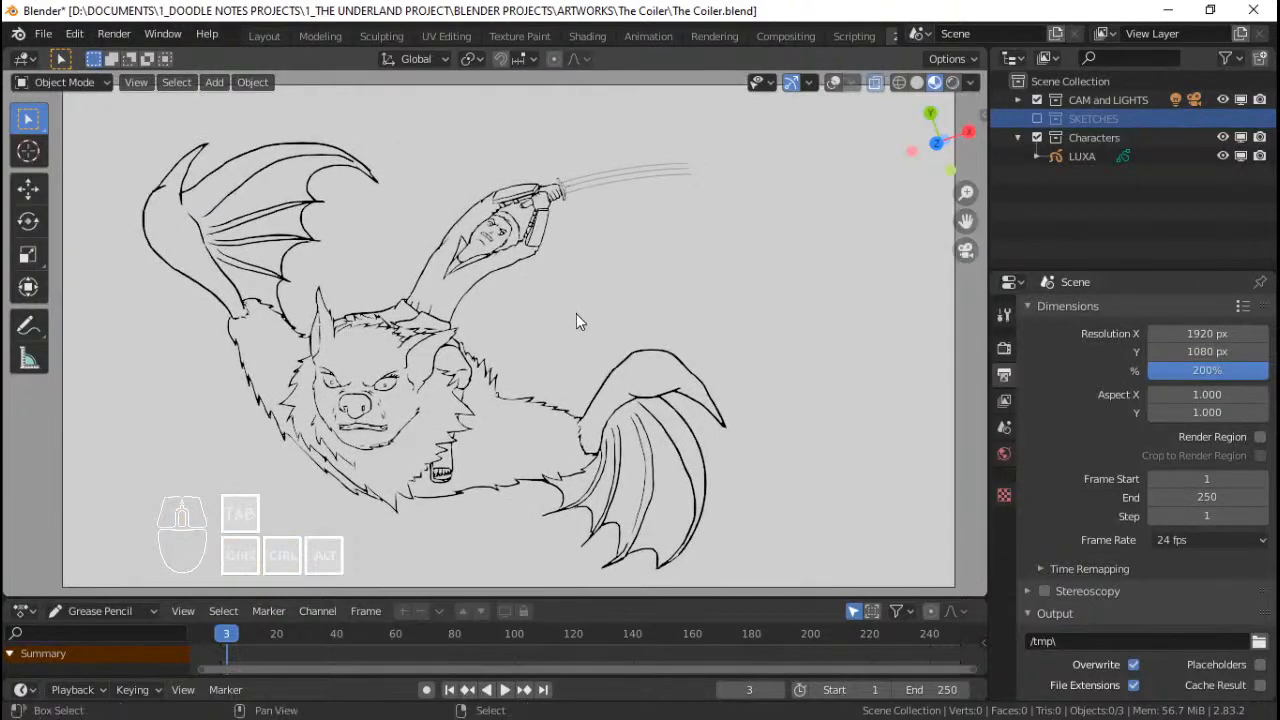
scroll(576, 313, "down", 1)
scroll(576, 313, "up", 3)
scroll(619, 286, "down", 3)
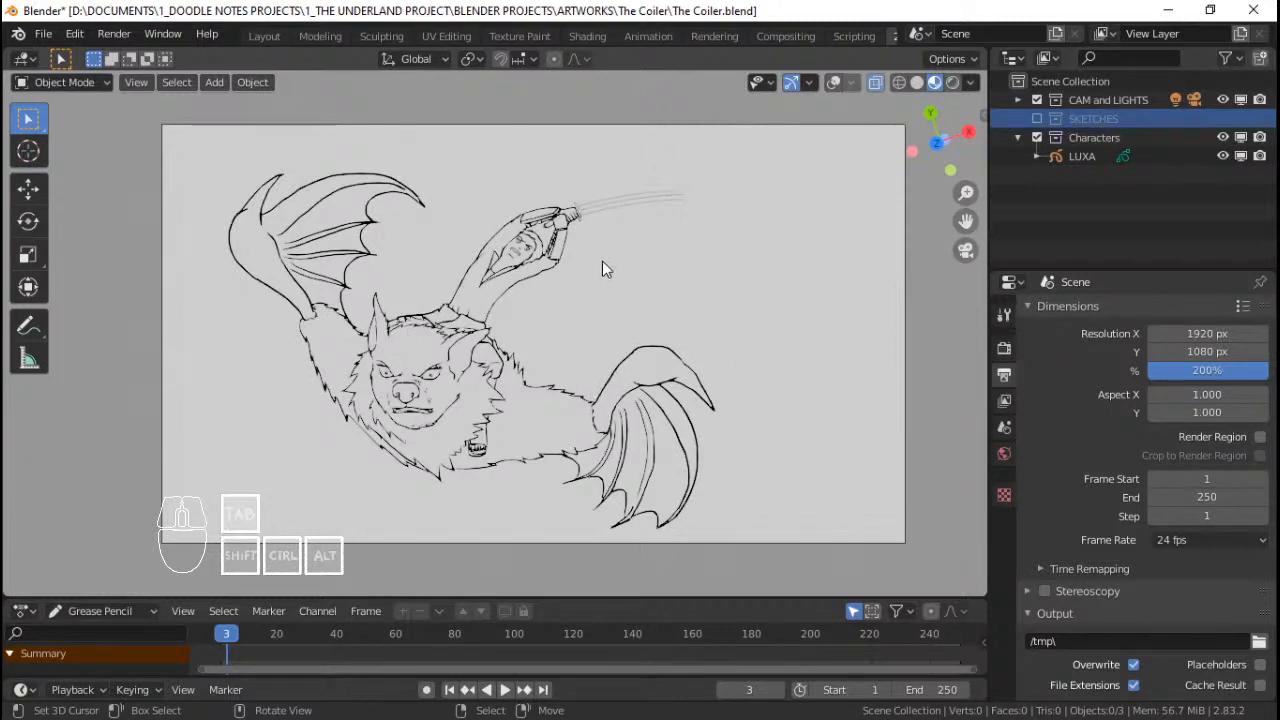
scroll(608, 278, "up", 2)
scroll(610, 282, "down", 2)
scroll(612, 284, "up", 2)
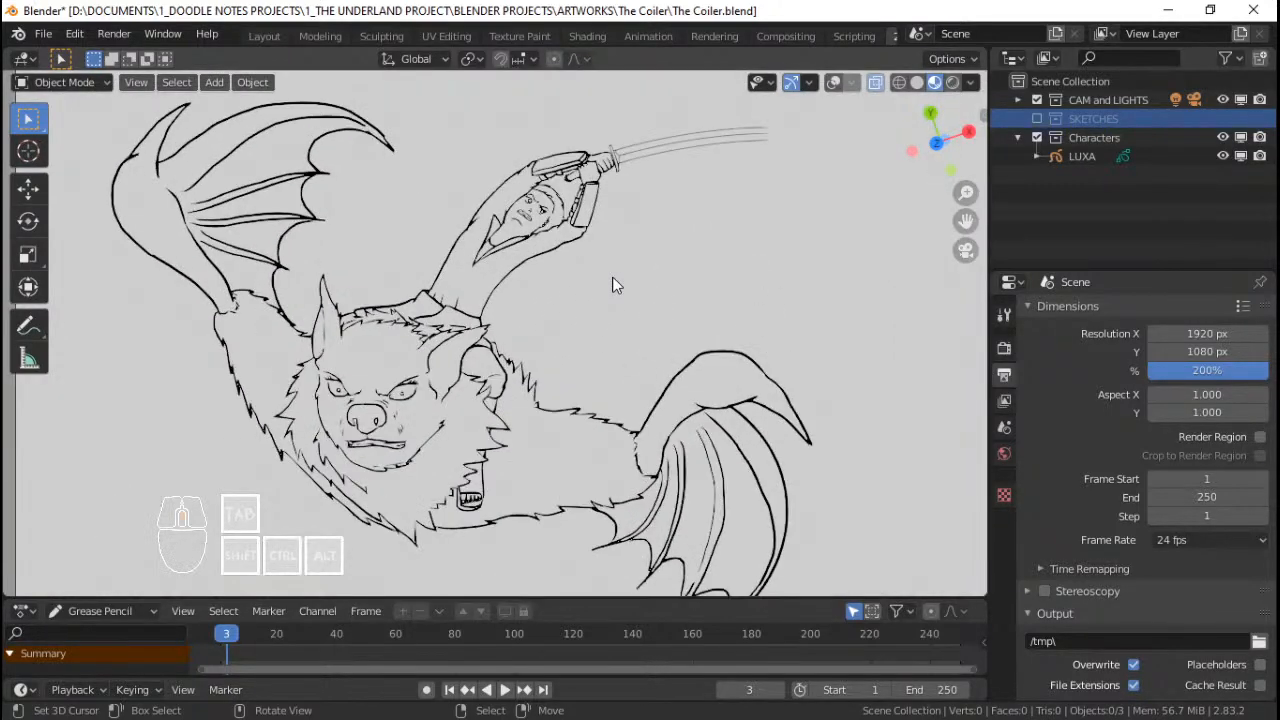
mouse_move(576, 339)
middle_mouse_down("ctrl")
mouse_move(602, 316)
mouse_move(568, 331)
middle_mouse_up("ctrl")
scroll(600, 316, "down", 3)
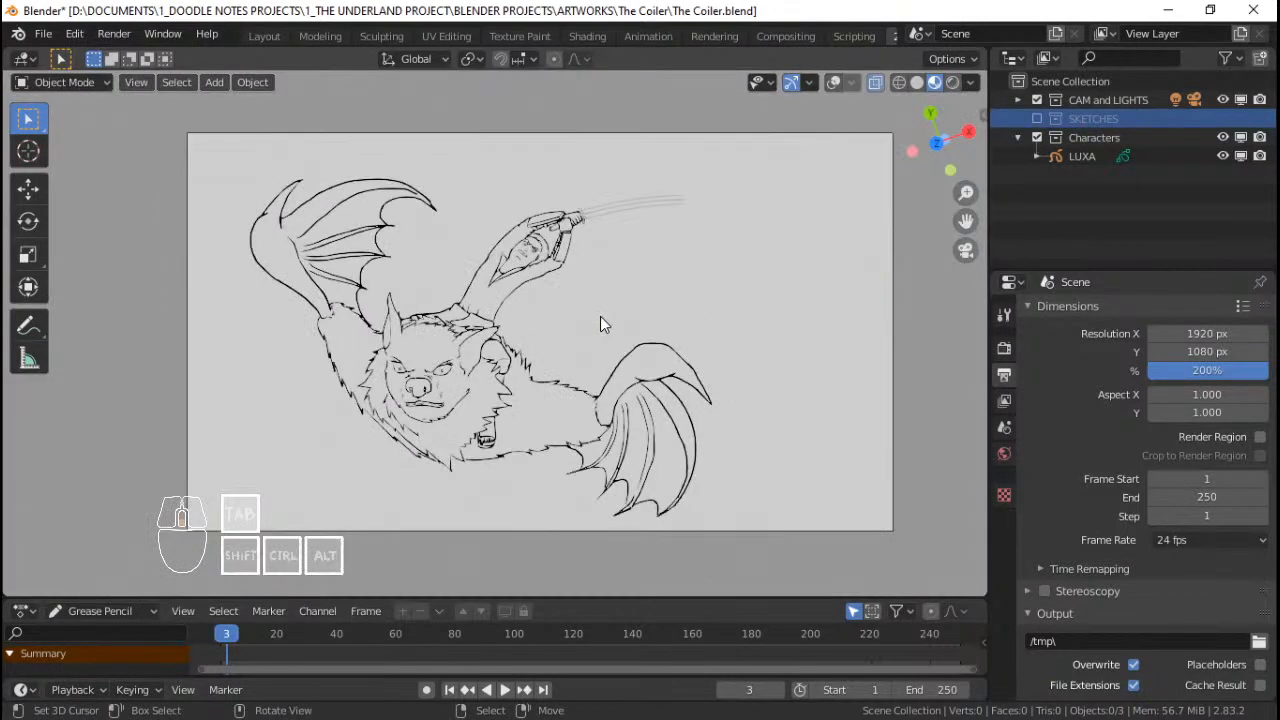
scroll(600, 324, "up", 1)
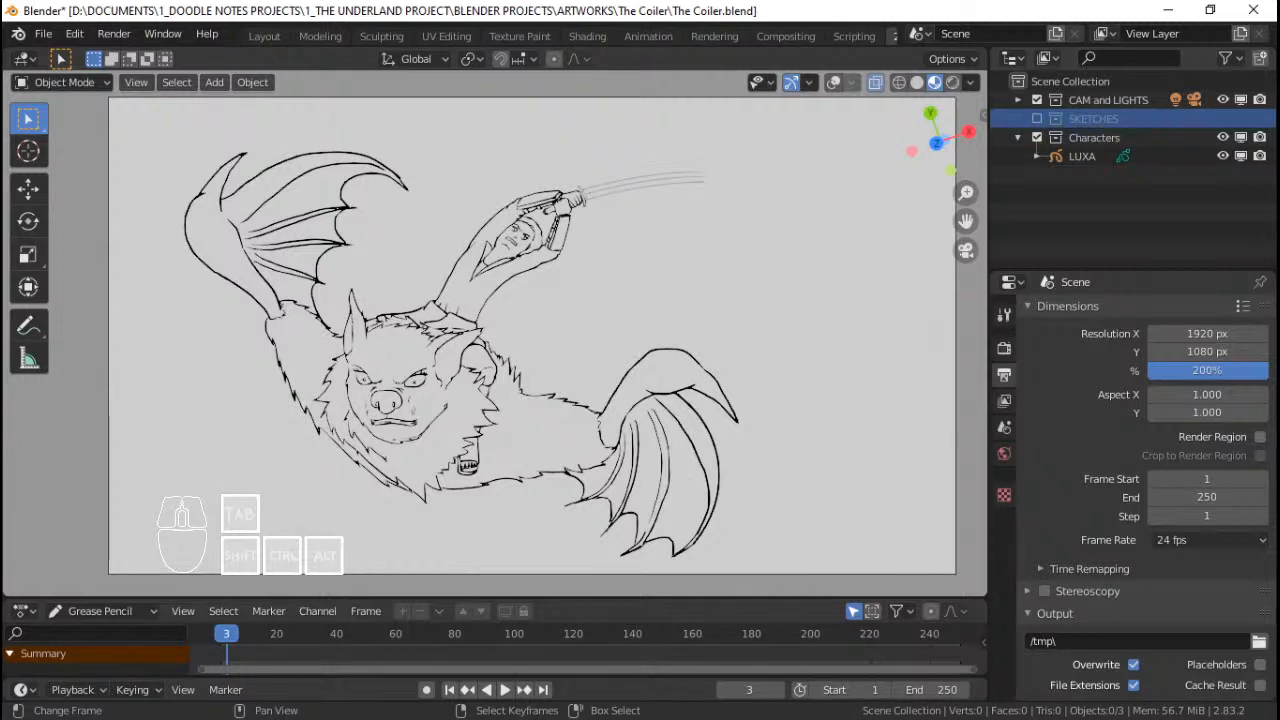
middle_click_drag(792, 418, 774, 429, "shift")
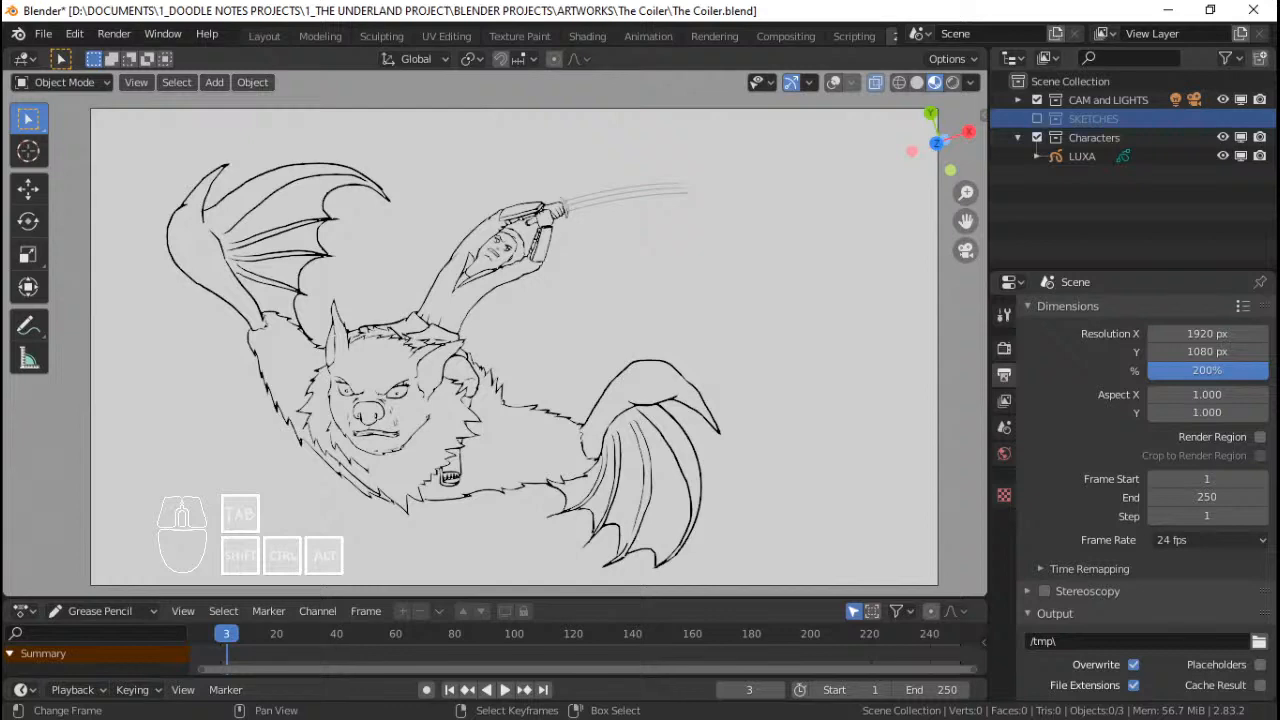
mouse_move(839, 337)
middle_mouse_down("shift")
mouse_move(806, 342)
mouse_move(819, 331)
mouse_move(759, 320)
middle_mouse_up("shift")
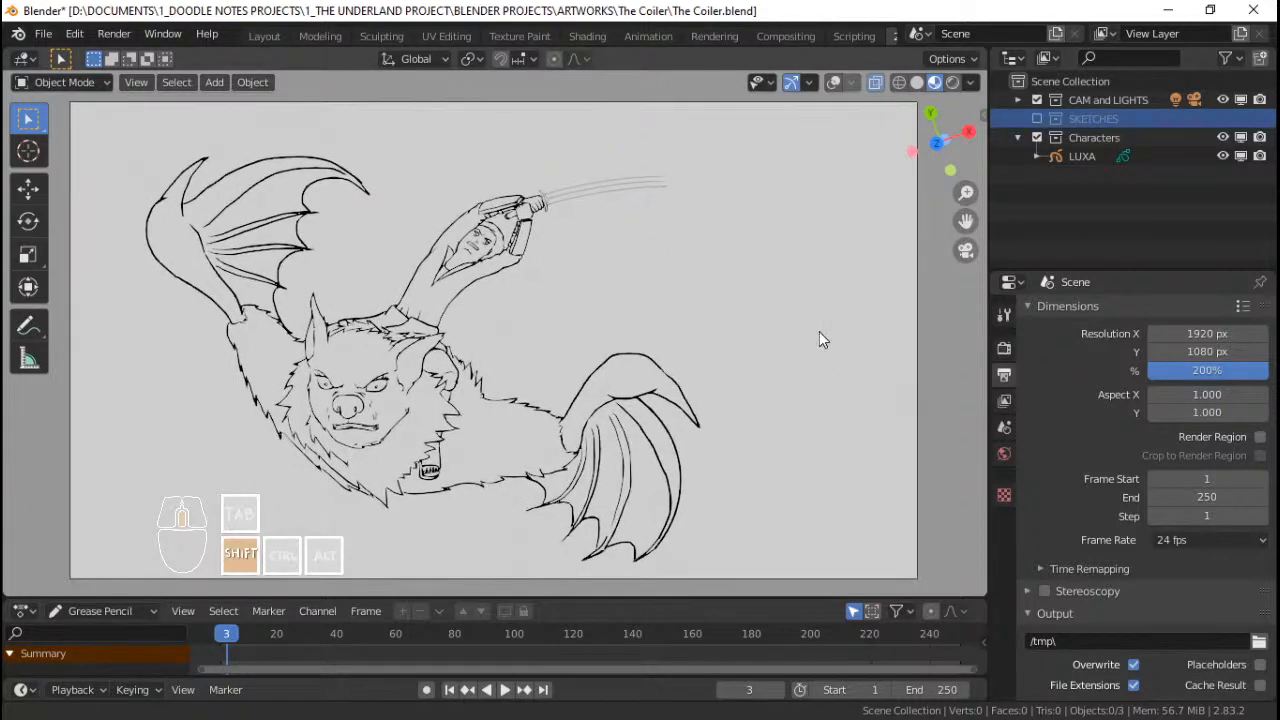
scroll(819, 331, "down", 2)
scroll(819, 331, "up", 2)
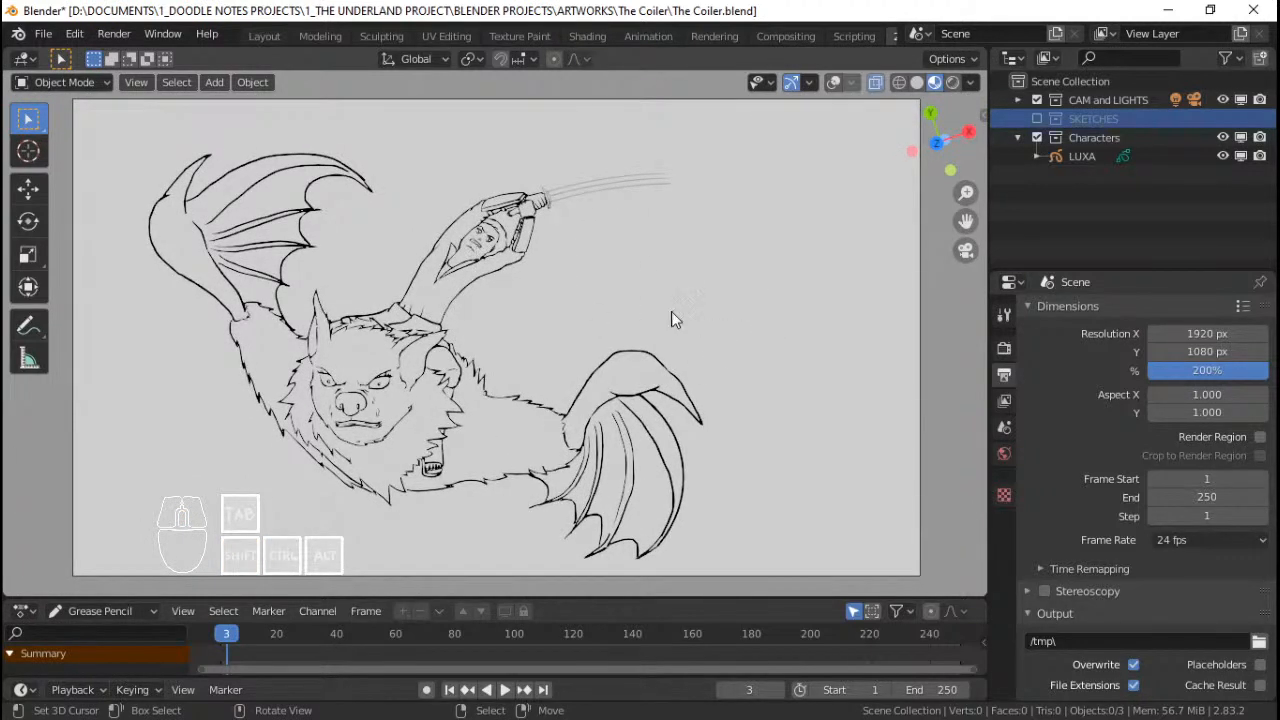